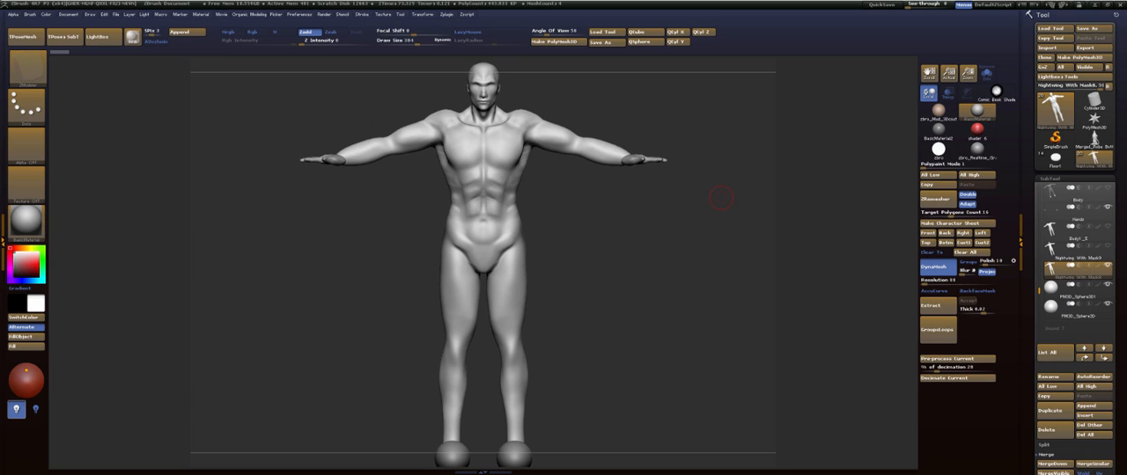
# - Look through the Dropbox folder and its subfolders in File Explorer, leaving the window closed at the end
pyautogui.press('super+e')
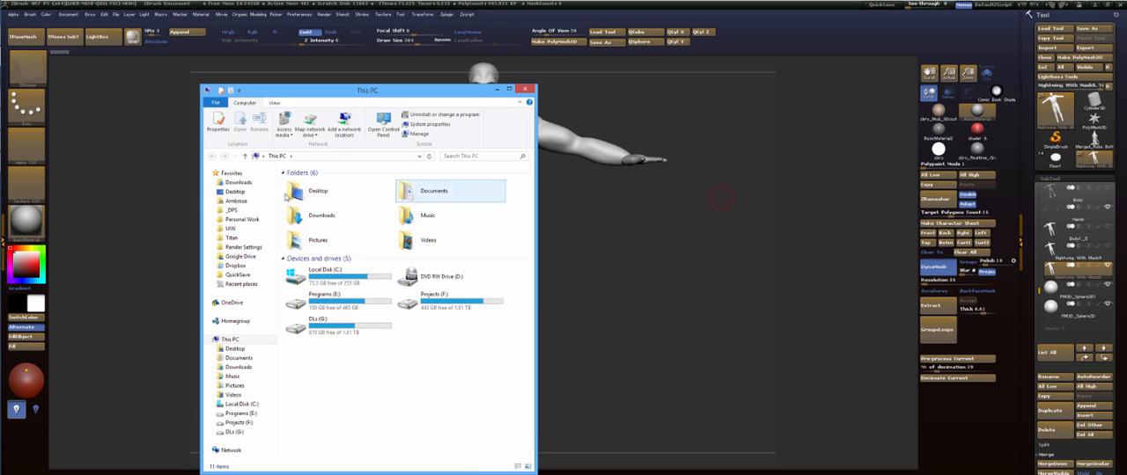
pyautogui.click(242, 268)
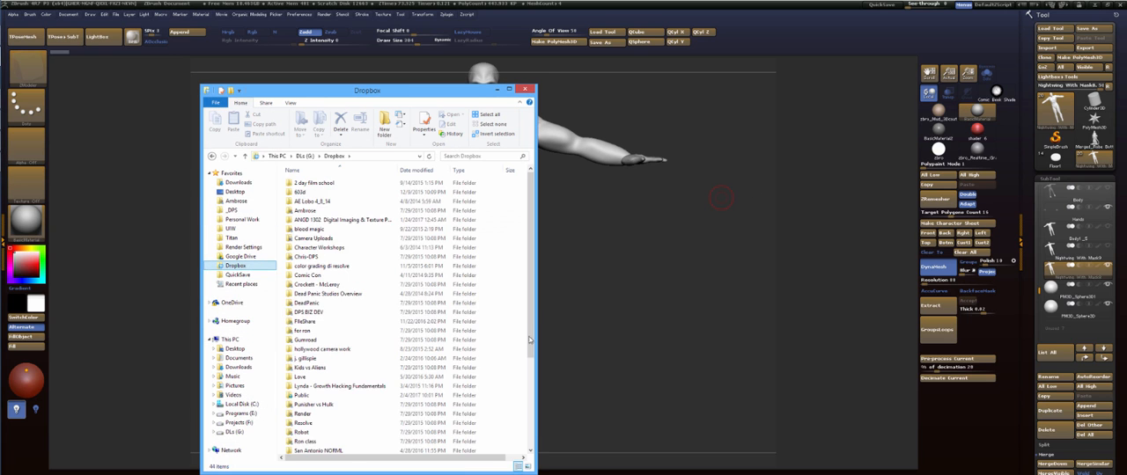
pyautogui.scroll(-5, 326, 352)
pyautogui.doubleClick(319, 357)
pyautogui.doubleClick(346, 193)
pyautogui.click(525, 89)
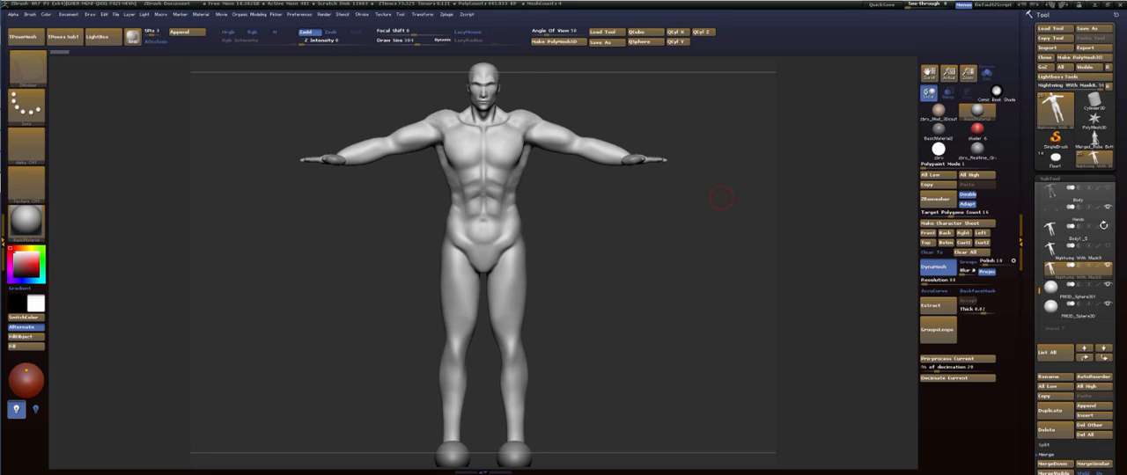
# - Show all hidden subtools and delete the Nightwing With Mask9 subtool
pyautogui.click(1110, 265)
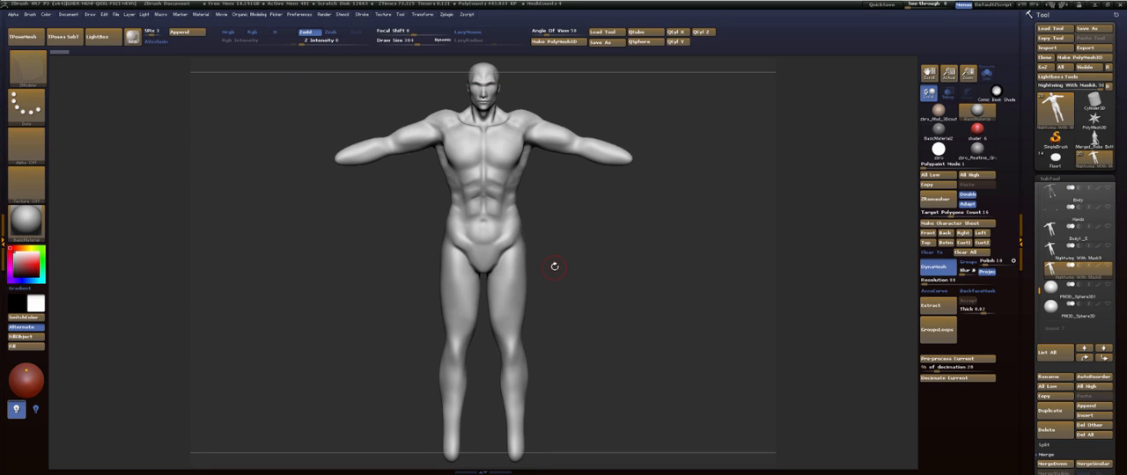
pyautogui.click(1109, 265)
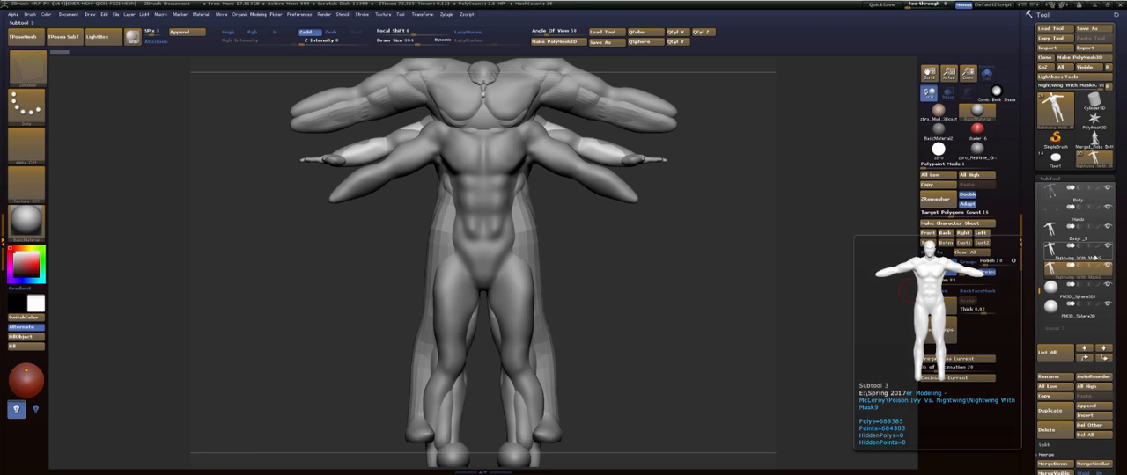
pyautogui.click(1100, 257)
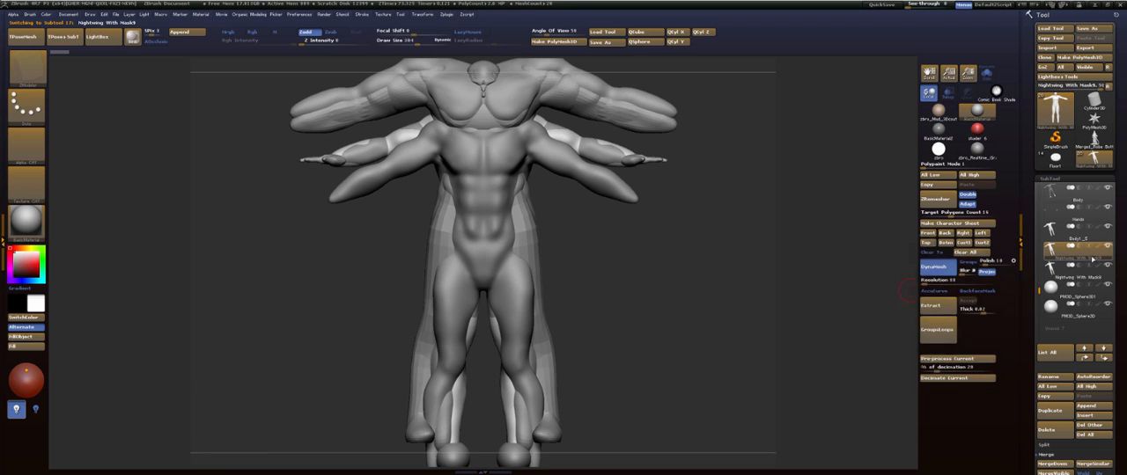
pyautogui.click(1054, 433)
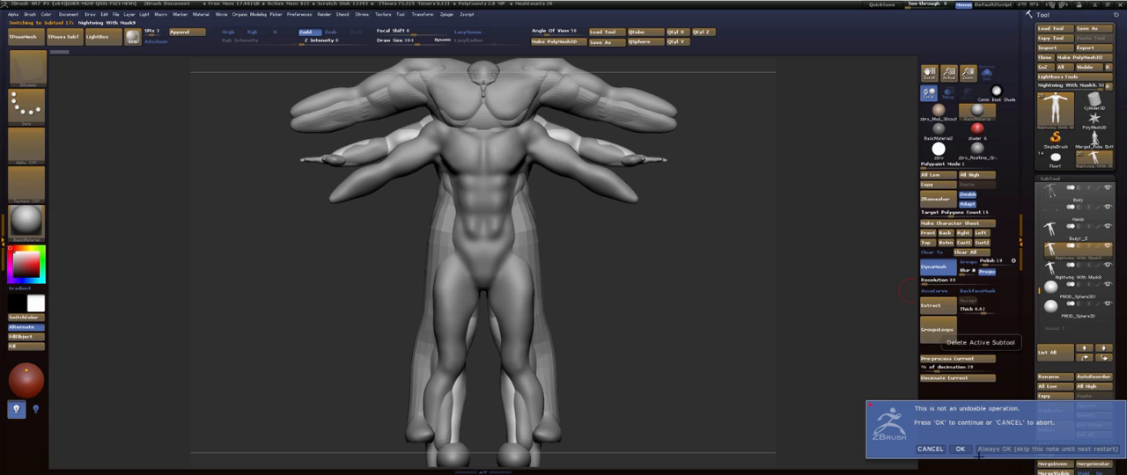
pyautogui.click(960, 449)
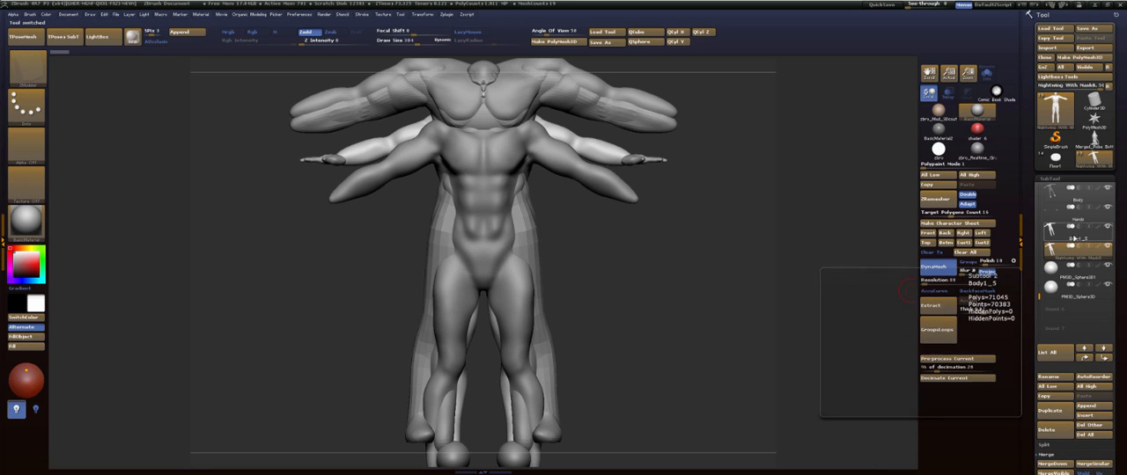
# - Delete the Body1_5 subtool
pyautogui.click(1070, 236)
pyautogui.click(1048, 429)
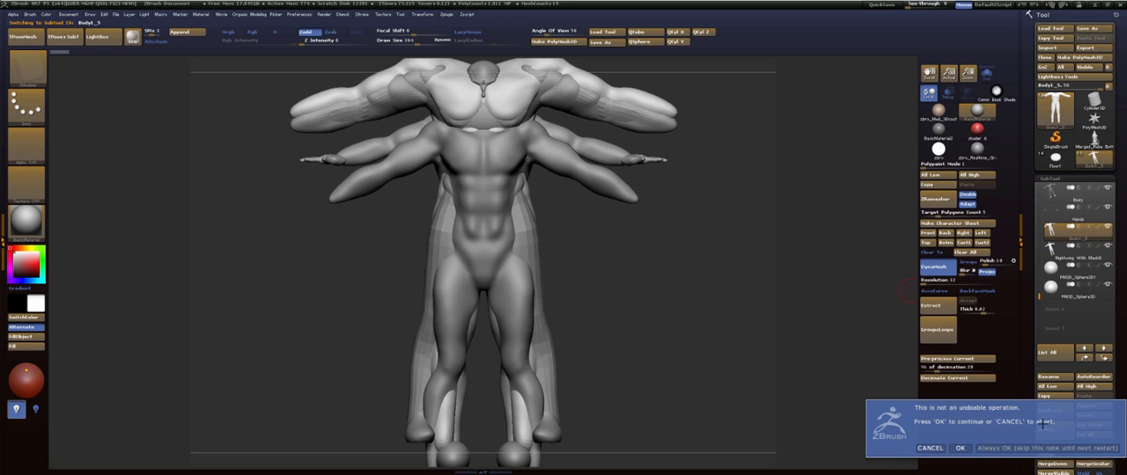
pyautogui.click(961, 448)
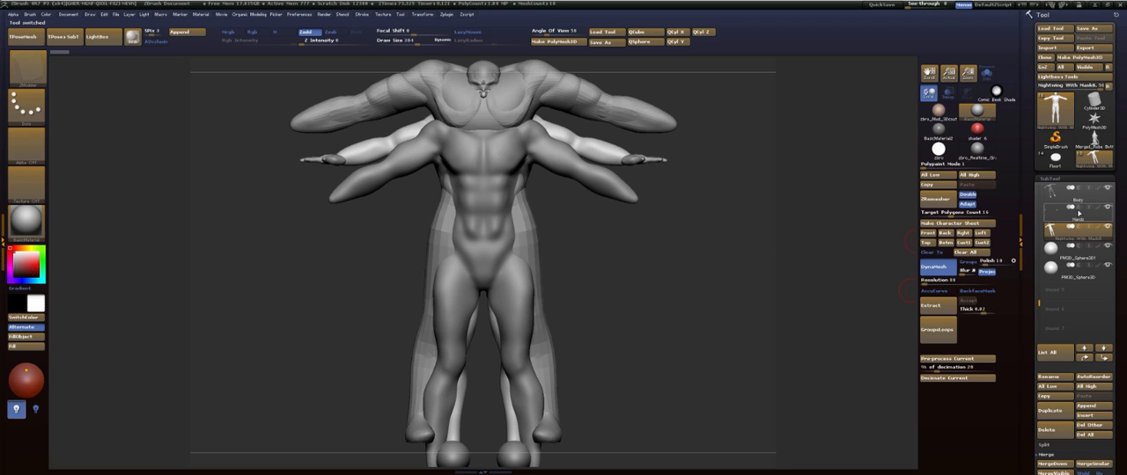
# - Delete the Nightwing With Mask7 head subtool near the start of the subtool list
pyautogui.moveTo(1038, 303); pyautogui.dragTo(1042, 181)
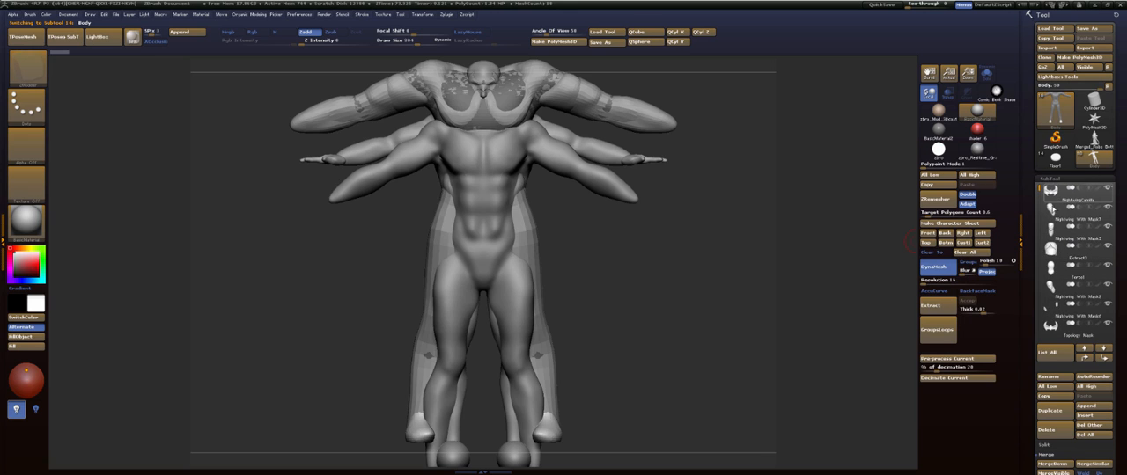
pyautogui.moveTo(1068, 217)
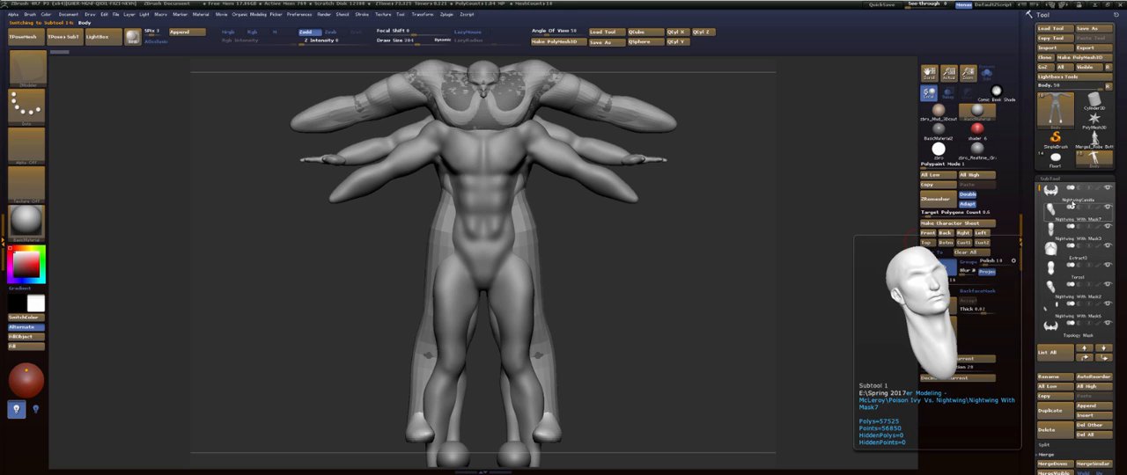
pyautogui.moveTo(1067, 236)
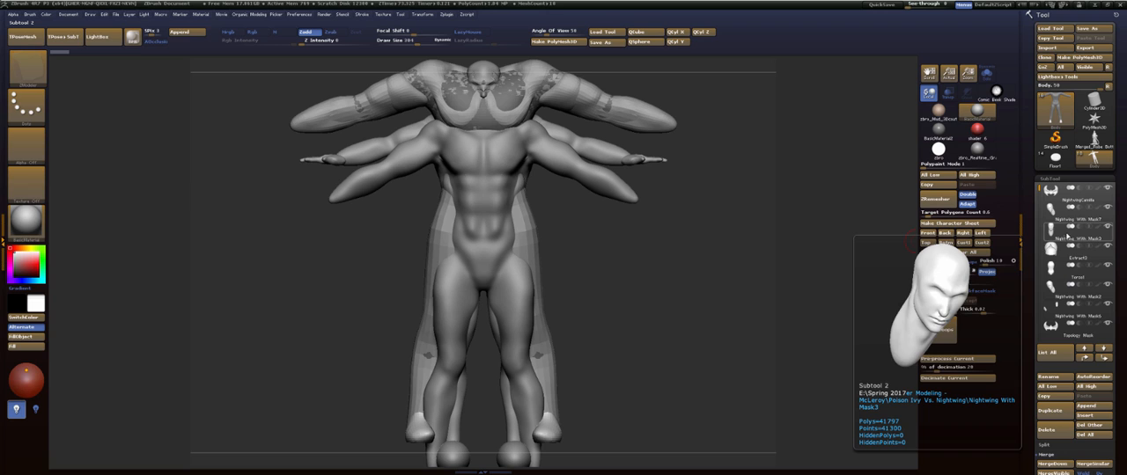
pyautogui.click(1060, 212)
pyautogui.click(1055, 430)
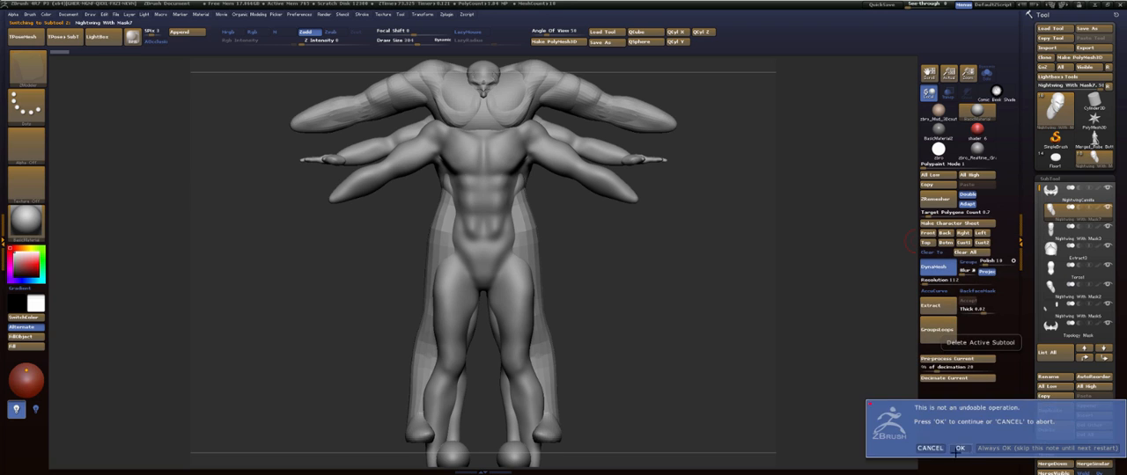
pyautogui.click(960, 448)
# - Select the oversized arm piece Body1_4 on the model and delete that subtool
pyautogui.moveTo(1056, 335)
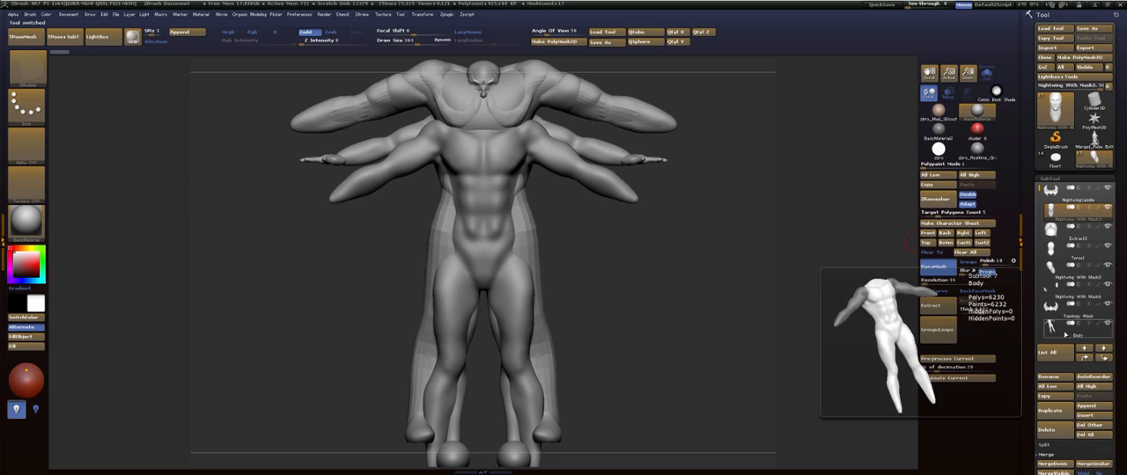
pyautogui.scroll(-5, 1030, 288)
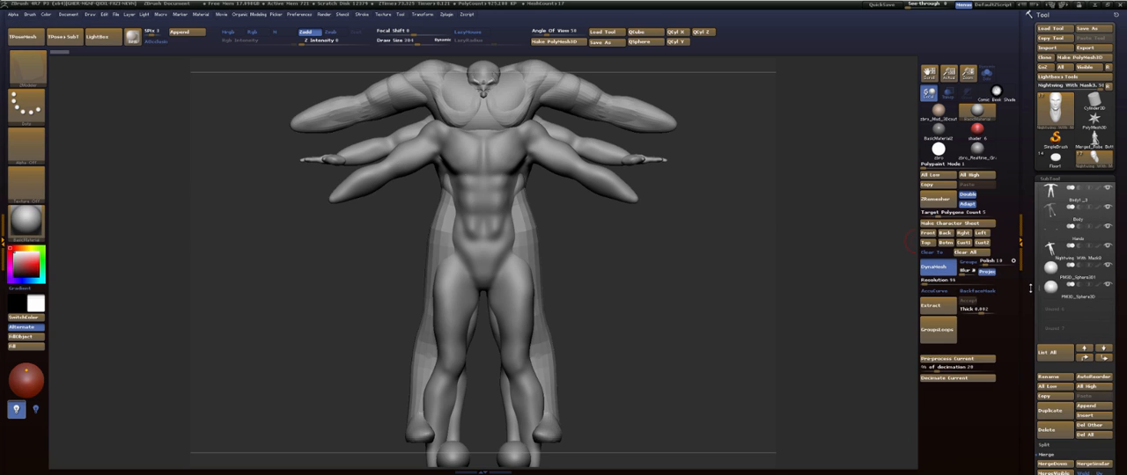
pyautogui.moveTo(1037, 277); pyautogui.dragTo(1048, 181)
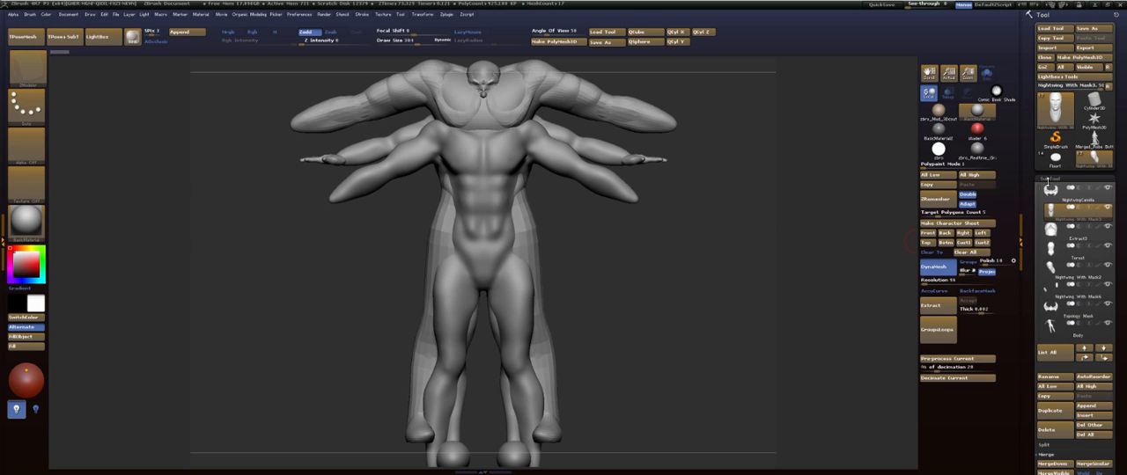
pyautogui.keyDown('alt'); pyautogui.click(661, 106); pyautogui.keyUp('alt')
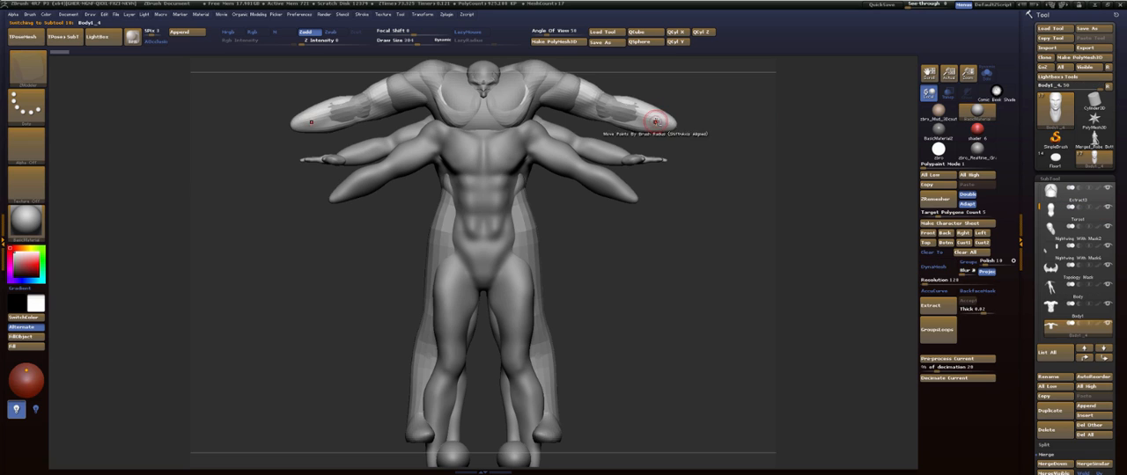
pyautogui.click(1051, 430)
pyautogui.click(964, 450)
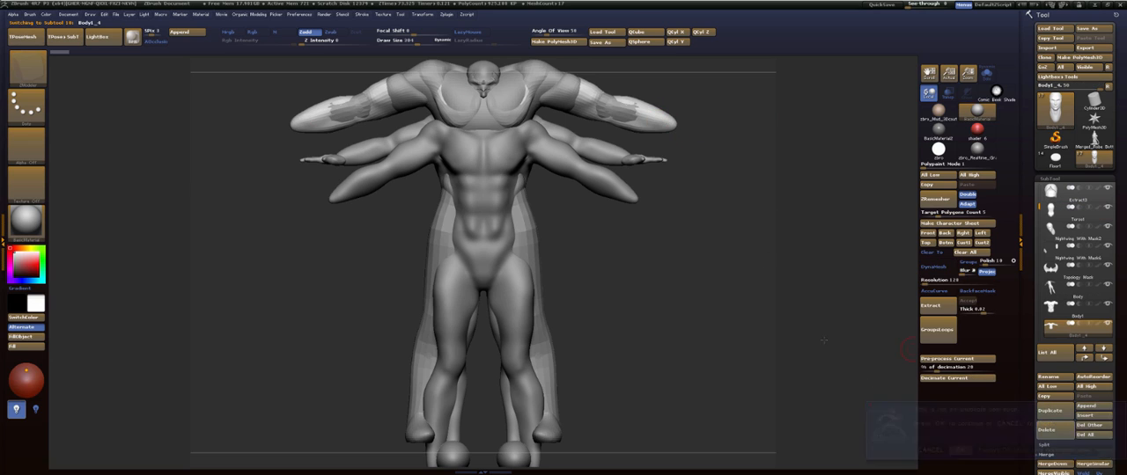
# - Delete the next three leftover body subtools between Body1 and Hands, ending with the Body subtool
pyautogui.click(1046, 431)
pyautogui.click(963, 450)
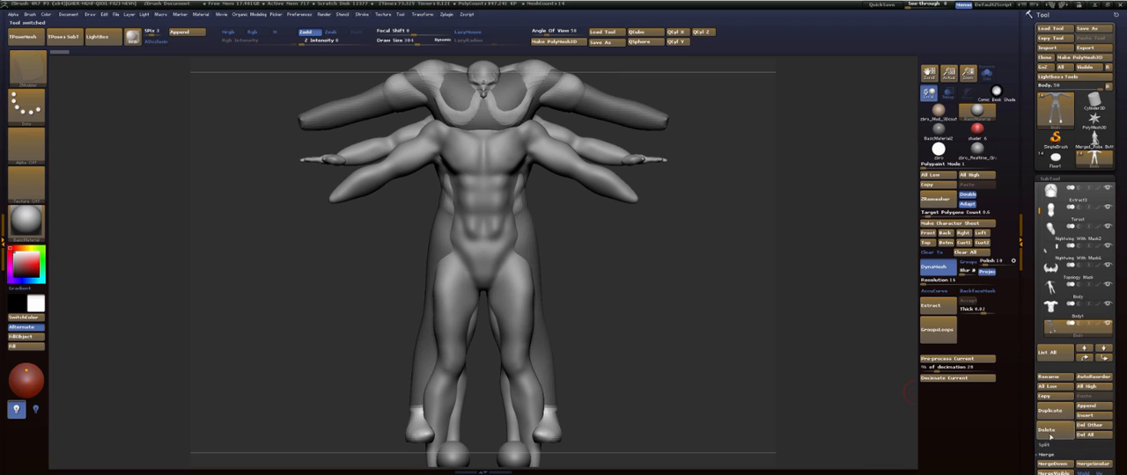
pyautogui.click(1047, 432)
pyautogui.click(963, 450)
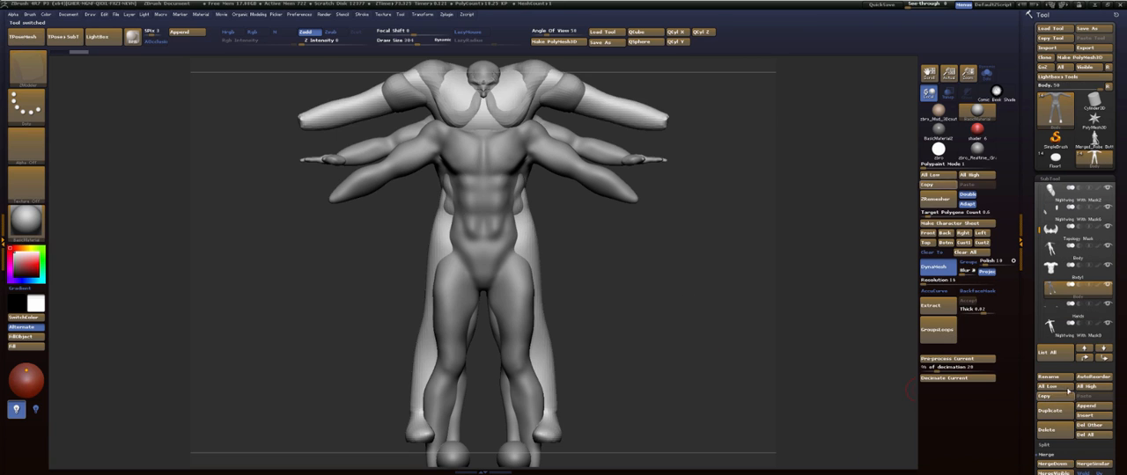
pyautogui.click(1048, 430)
pyautogui.click(963, 450)
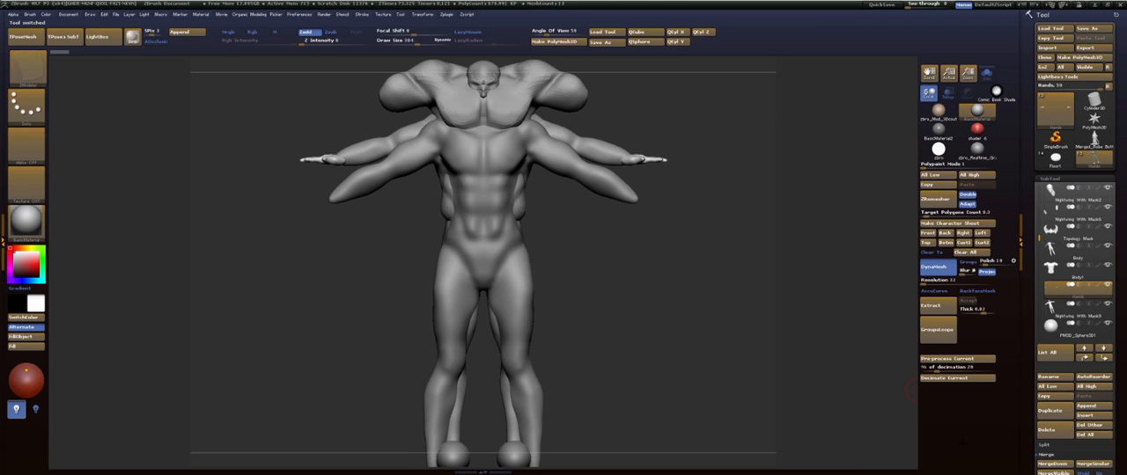
# - Delete the oversized Body1 torso subtool and the low-poly Body subtool listed above it
pyautogui.click(1068, 277)
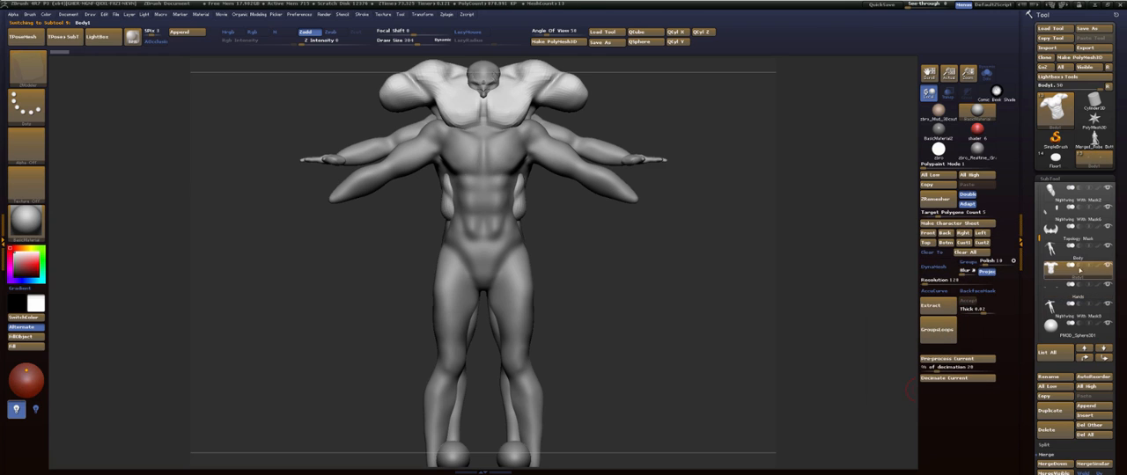
pyautogui.click(1050, 430)
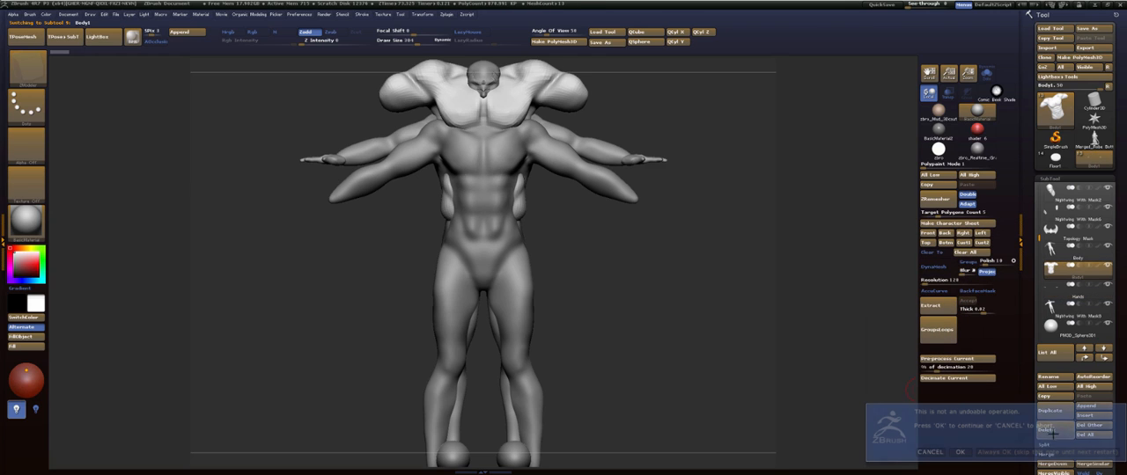
pyautogui.click(959, 451)
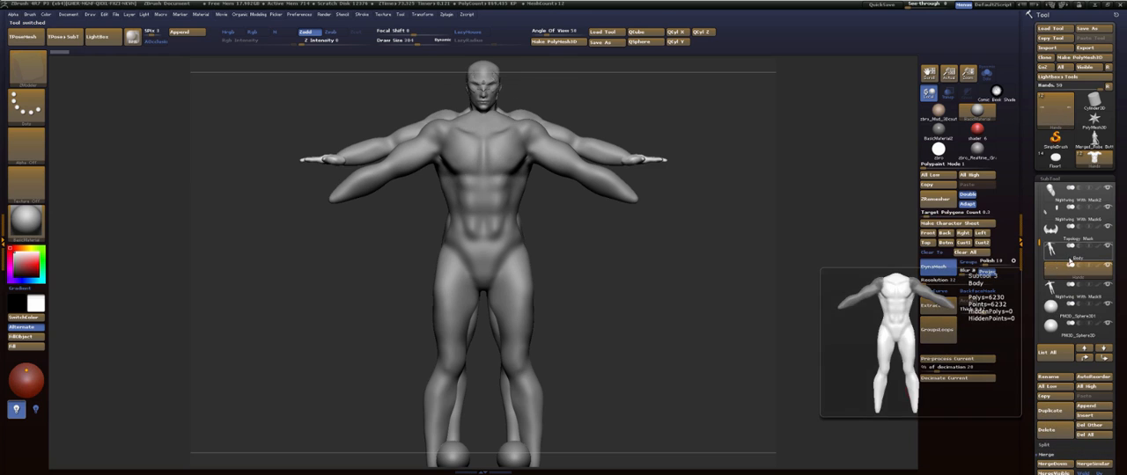
pyautogui.moveTo(1069, 261)
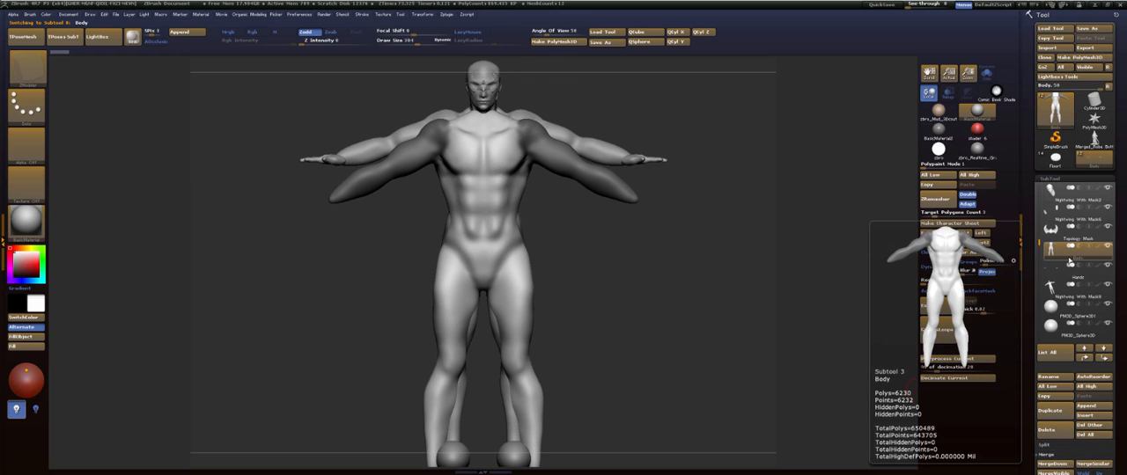
pyautogui.click(1056, 430)
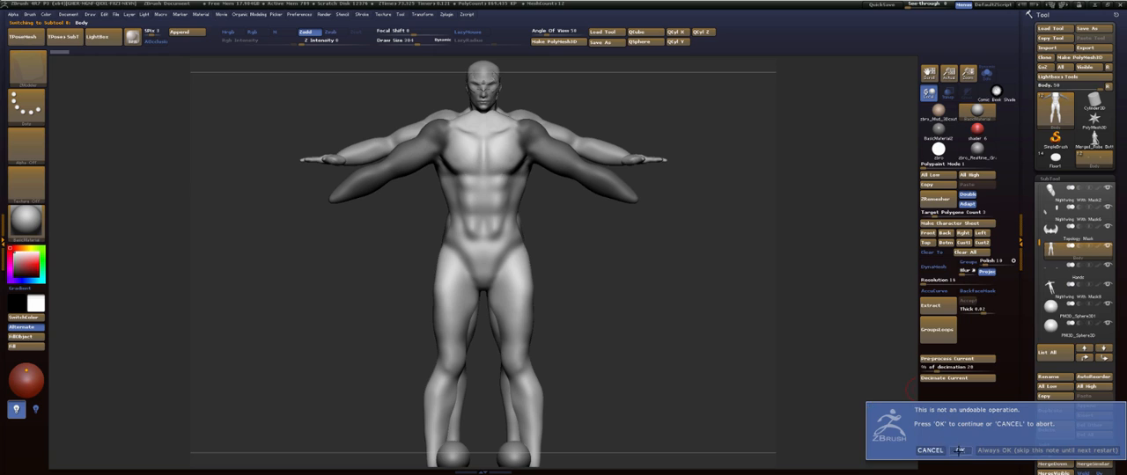
pyautogui.click(959, 451)
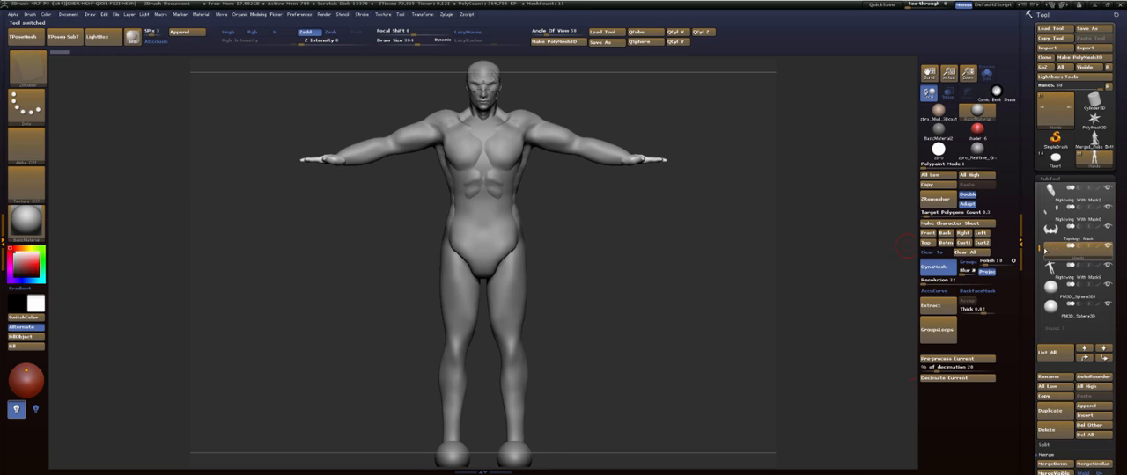
# - Delete the separate torso subtool and the Nightwing With Mask3 head subtool
pyautogui.moveTo(1039, 246); pyautogui.dragTo(1039, 203)
pyautogui.click(1076, 235)
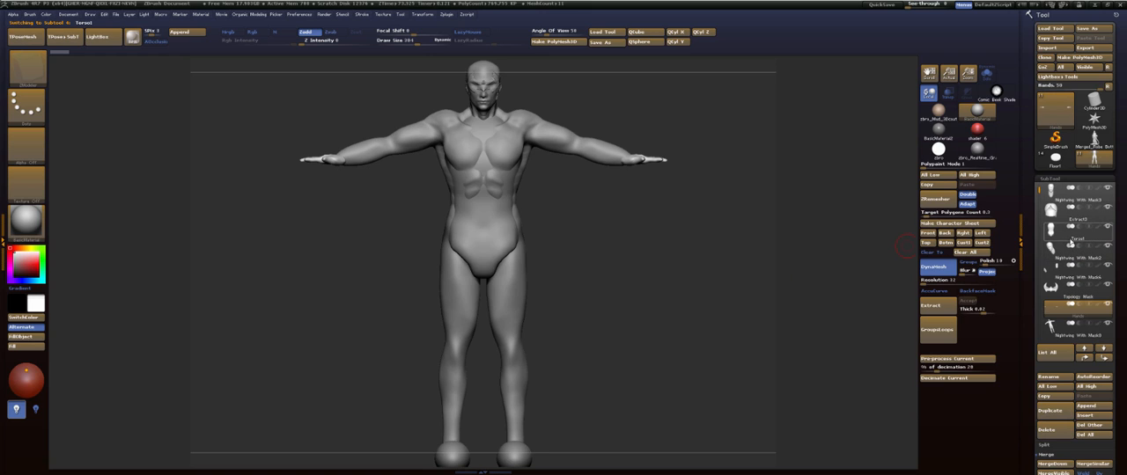
pyautogui.click(1055, 431)
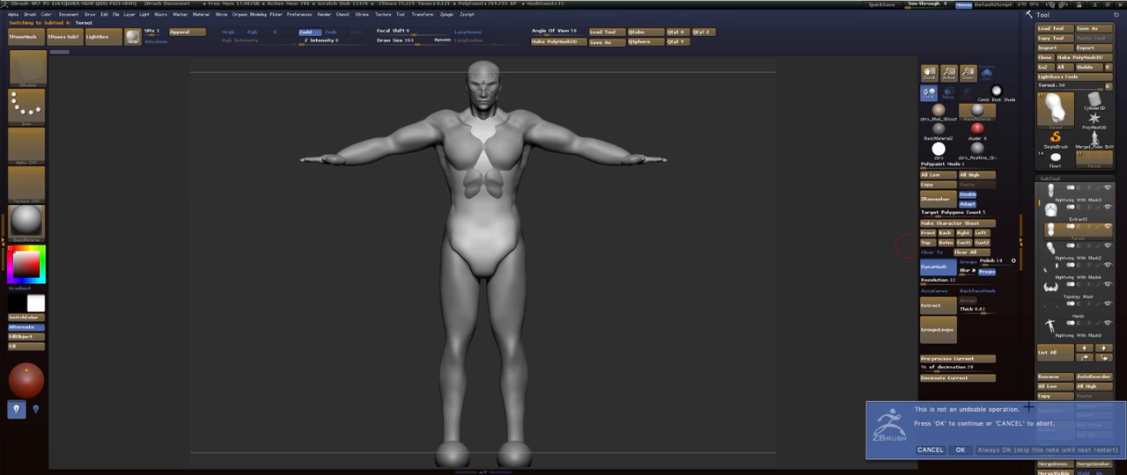
pyautogui.click(958, 449)
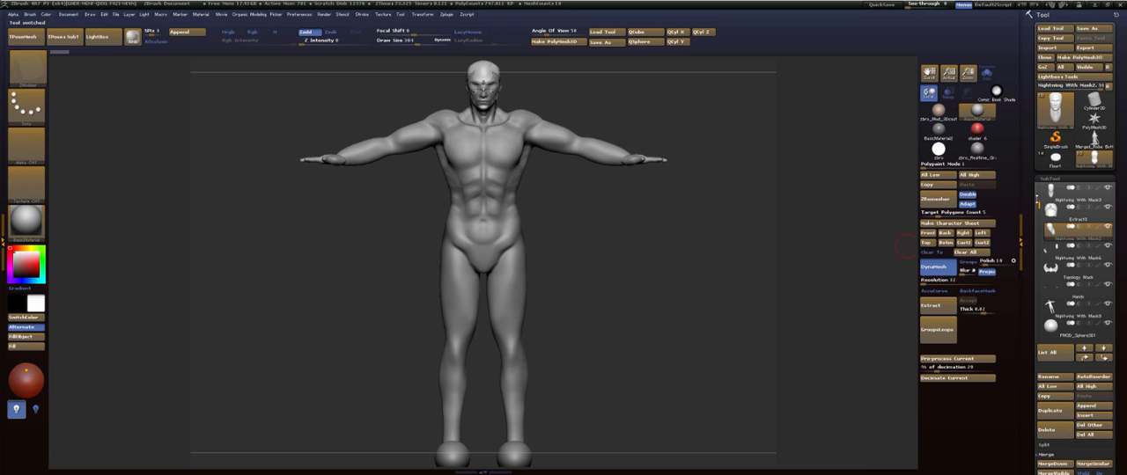
pyautogui.click(1074, 196)
pyautogui.click(1055, 432)
pyautogui.click(958, 451)
# - Merge the Nightwing With Mask2 head down into the eyes subtool listed directly below it
pyautogui.moveTo(1037, 202); pyautogui.dragTo(1039, 216)
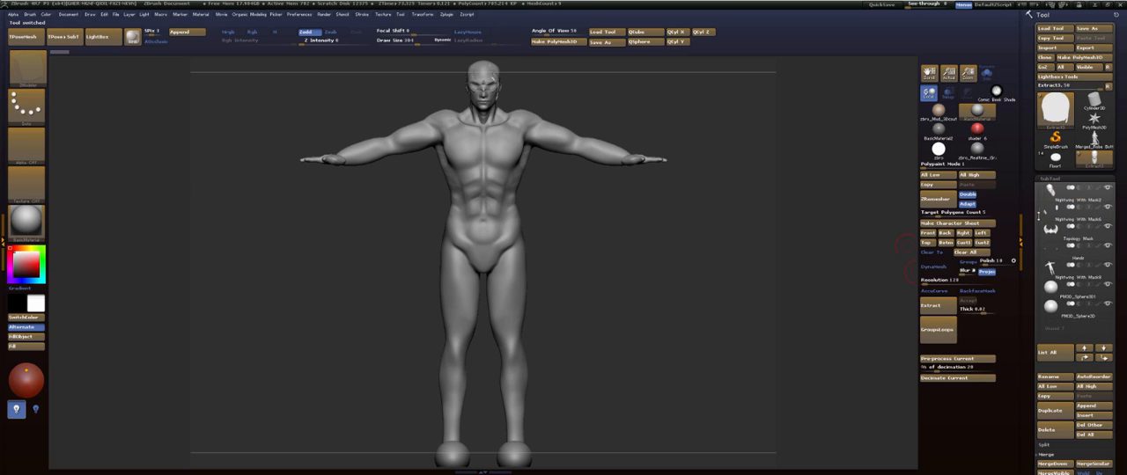
pyautogui.click(1076, 209)
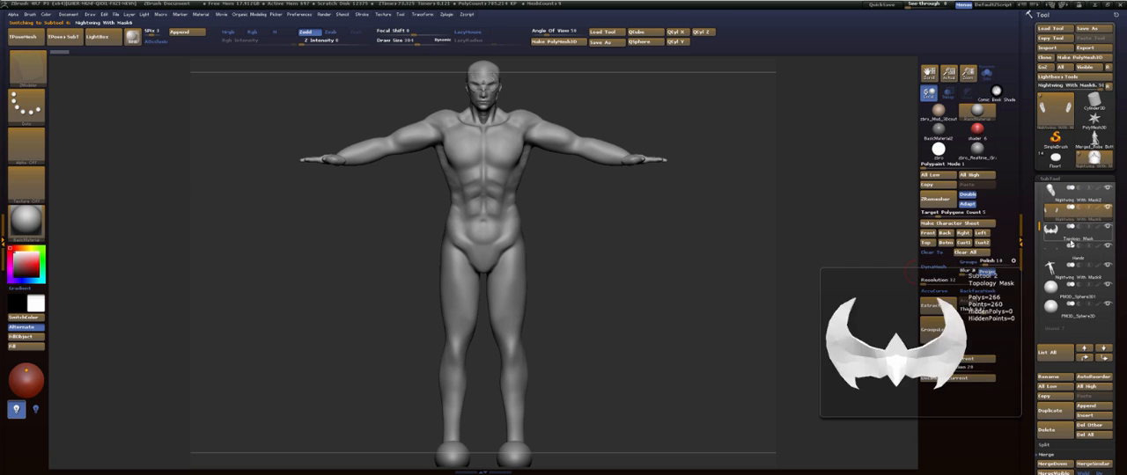
pyautogui.click(1077, 291)
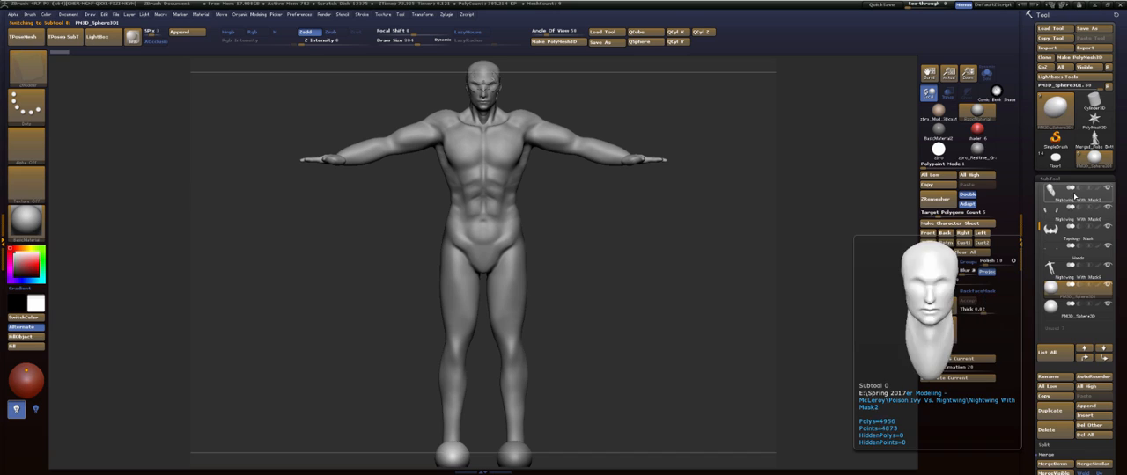
pyautogui.click(1061, 190)
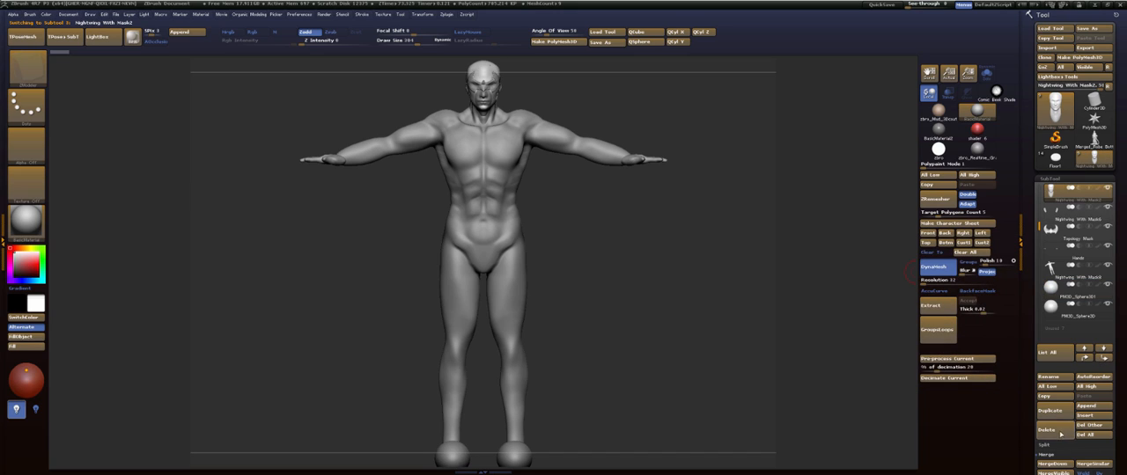
pyautogui.click(1052, 463)
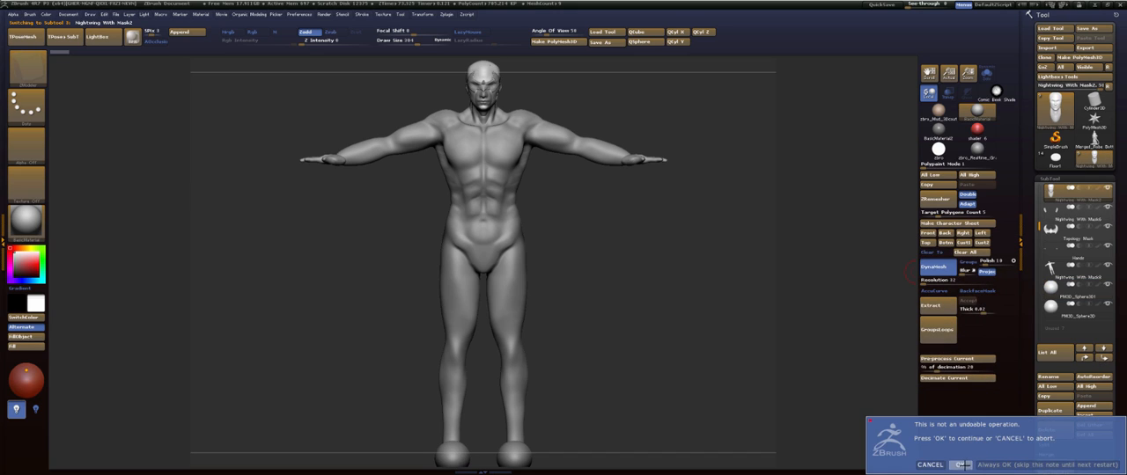
pyautogui.click(961, 464)
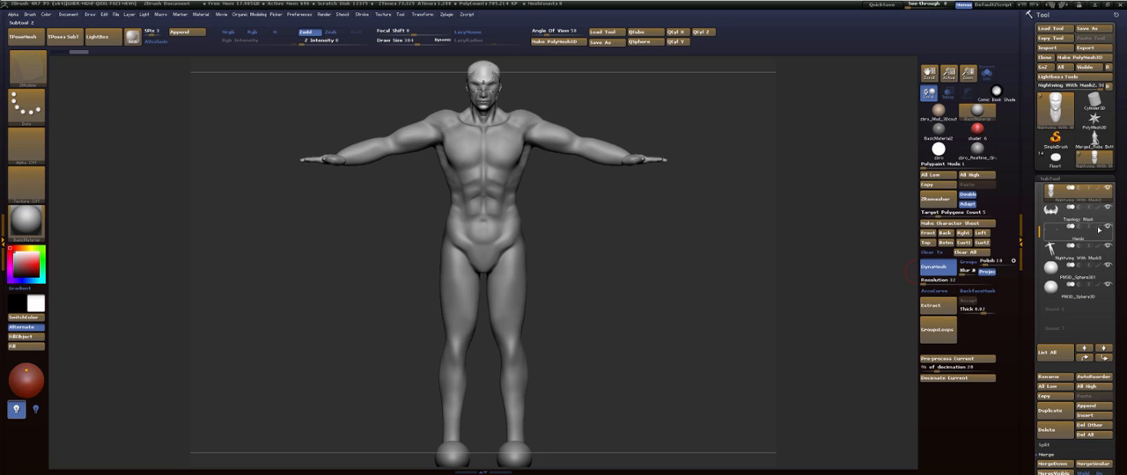
# - Select the full-body Nightwing subtool and move it up the list to sit directly below the Nightwing With Mask2 head
pyautogui.click(1079, 249)
pyautogui.click(1074, 256)
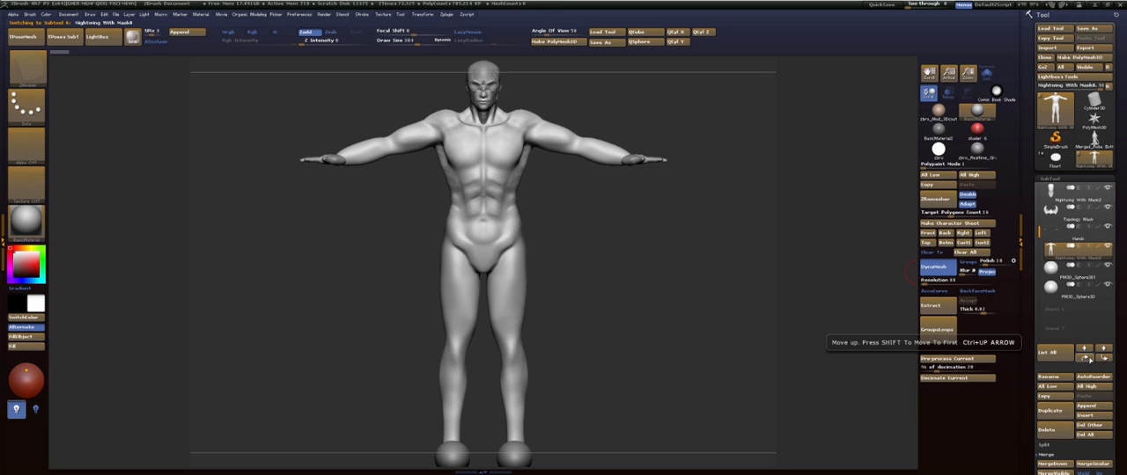
pyautogui.press('ctrl')
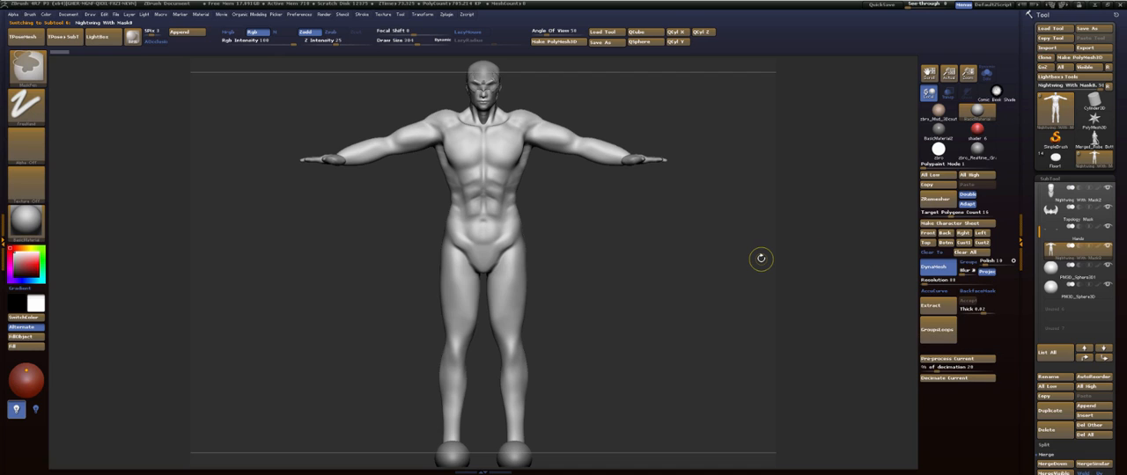
pyautogui.hotkey('ctrl', 'Up')
pyautogui.hotkey('ctrl', 'Up')
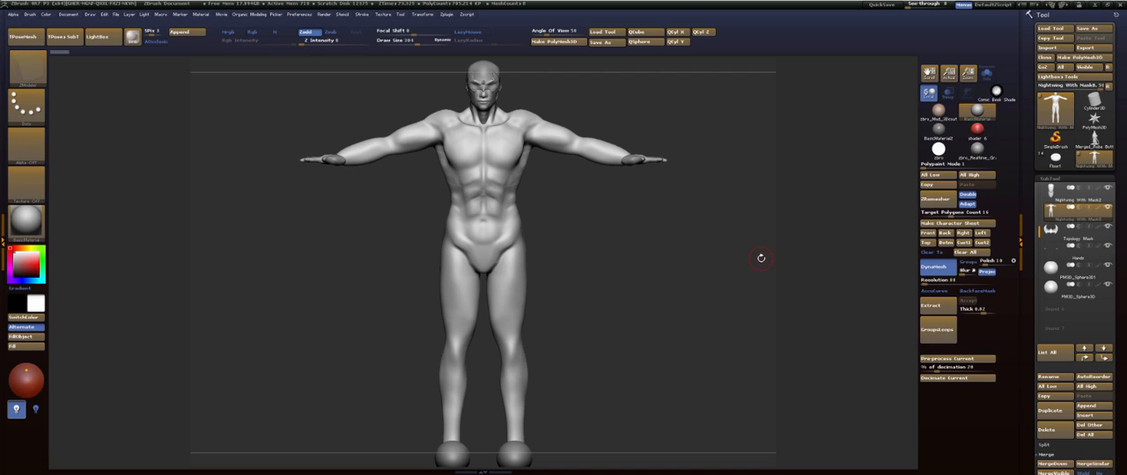
# - Merge the two foot sphere subtools into one and place it directly below the body in the subtool list
pyautogui.click(1067, 272)
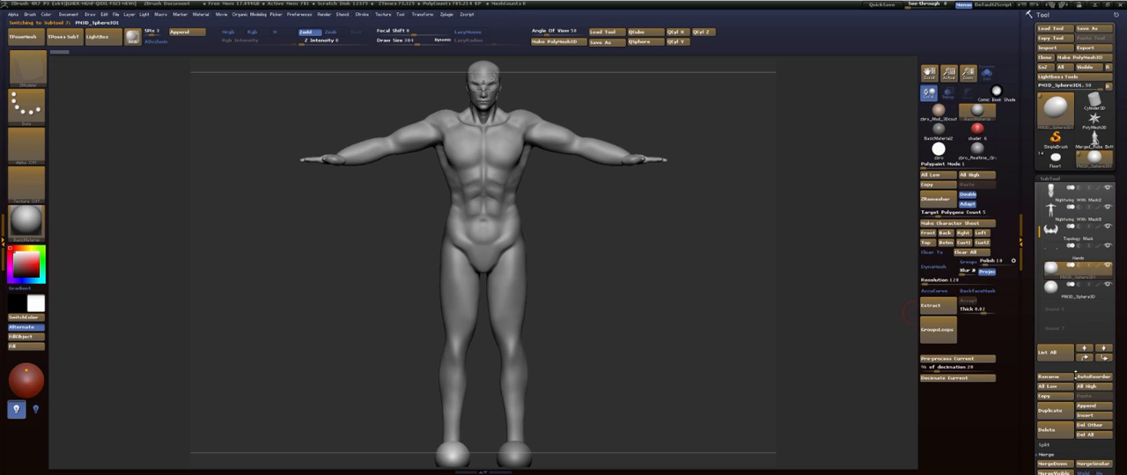
pyautogui.click(1049, 464)
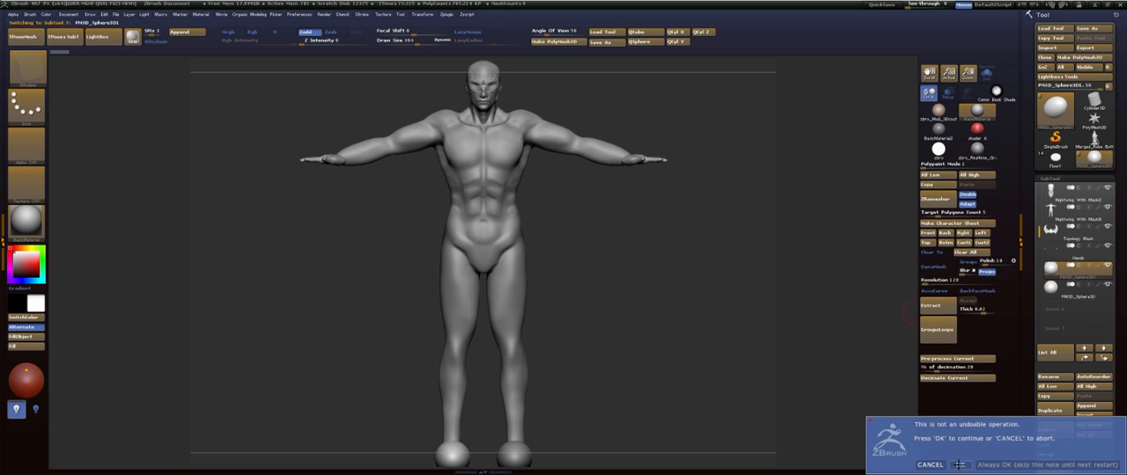
pyautogui.click(960, 464)
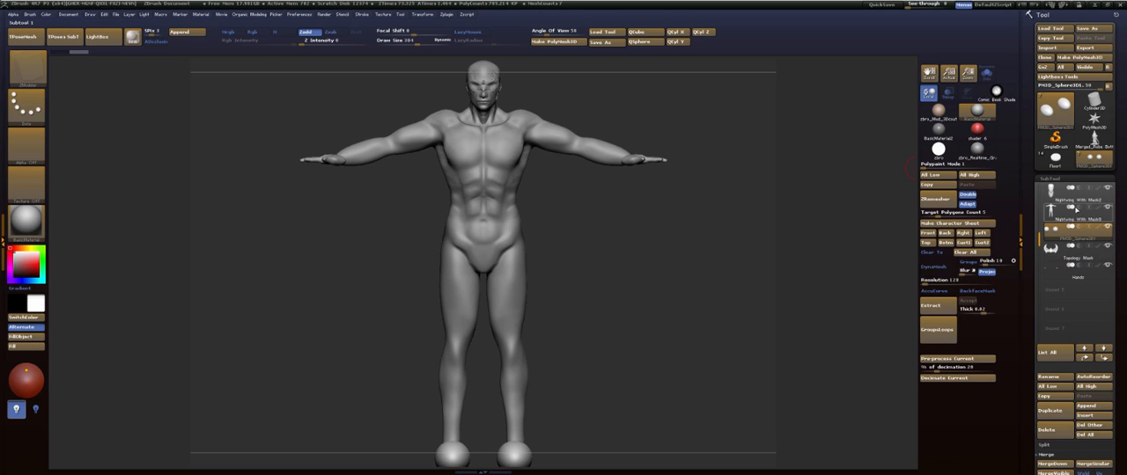
# - Merge the Nightwing With Mask2 head down with the body and the foot spheres into one subtool
pyautogui.click(1070, 192)
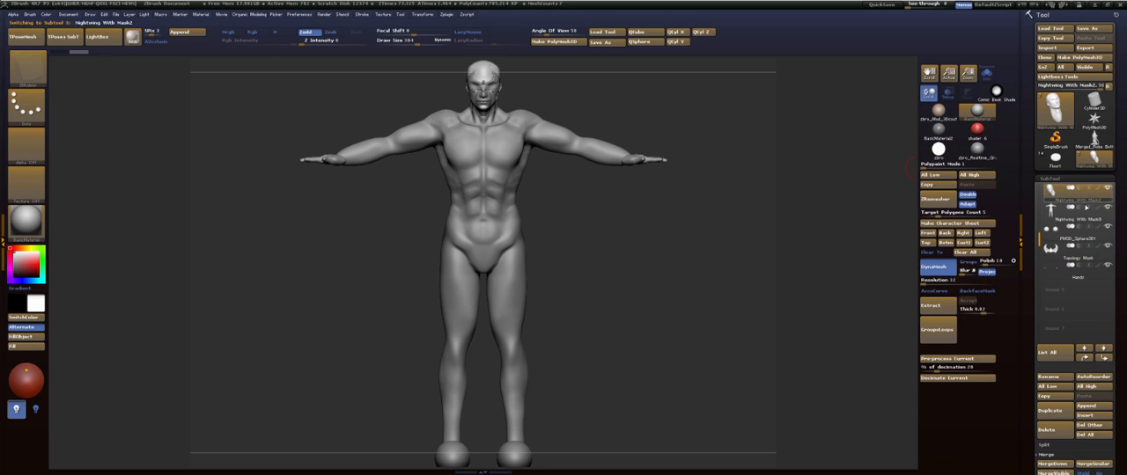
pyautogui.click(1049, 464)
pyautogui.click(960, 465)
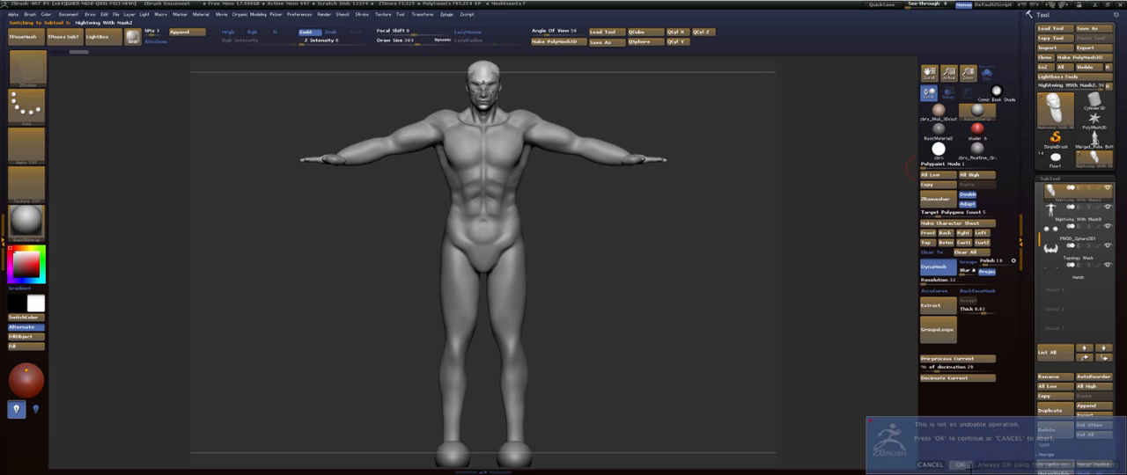
pyautogui.click(1052, 464)
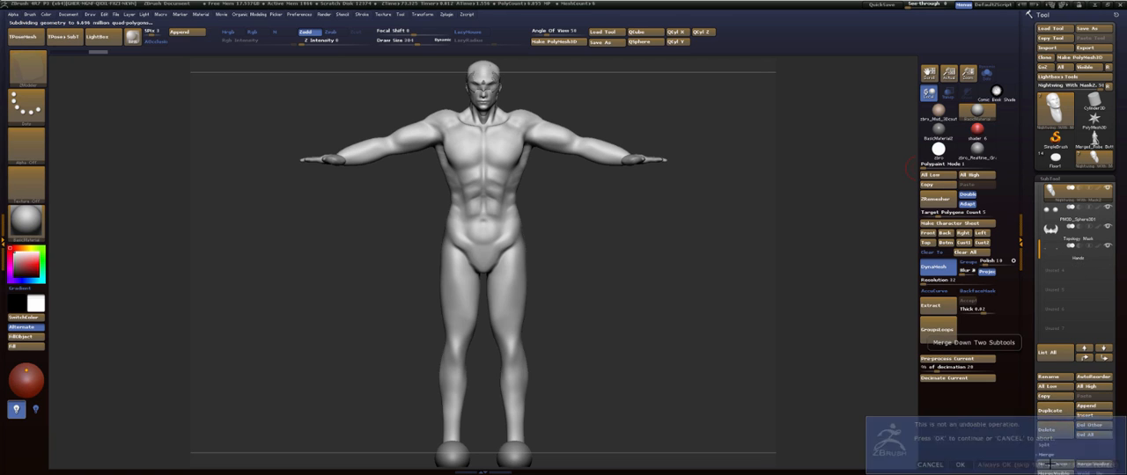
pyautogui.click(959, 465)
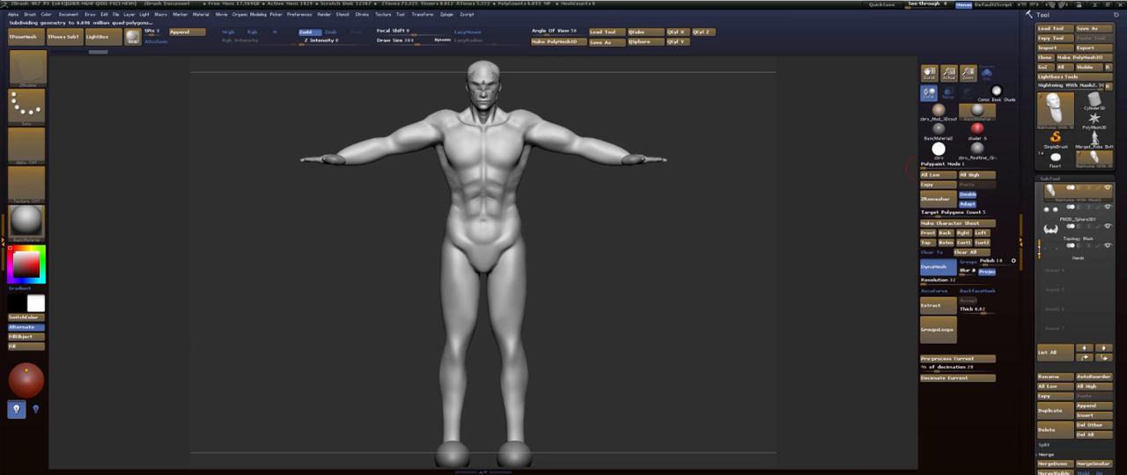
pyautogui.click(1054, 464)
pyautogui.click(959, 465)
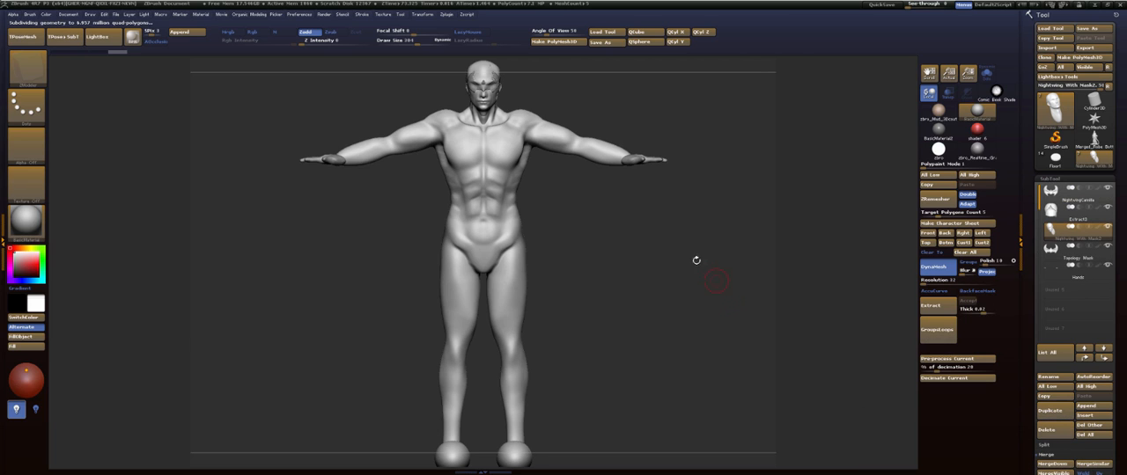
# - Delete the NightwingCamilla mask subtool at the start of the subtool list
pyautogui.moveTo(628, 257); pyautogui.dragTo(664, 206)
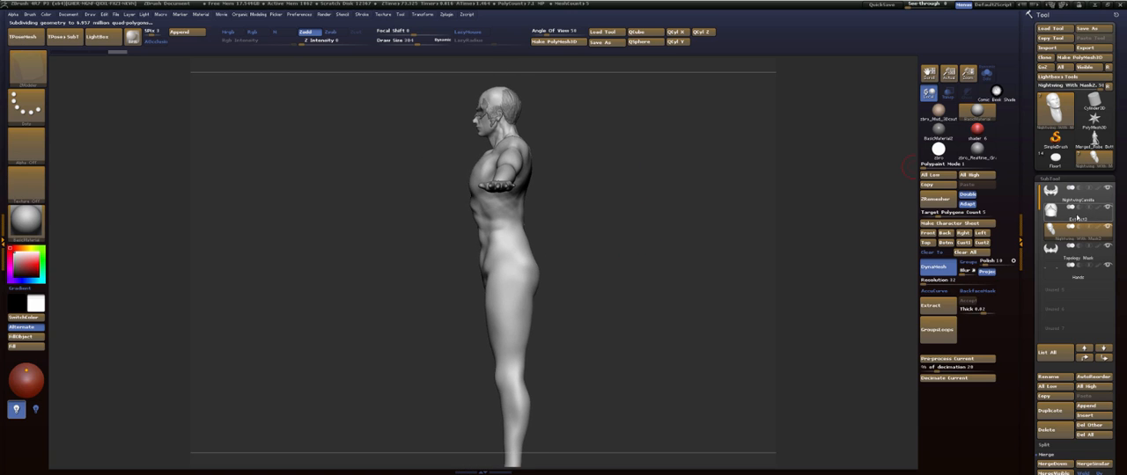
pyautogui.click(1080, 201)
pyautogui.click(1056, 432)
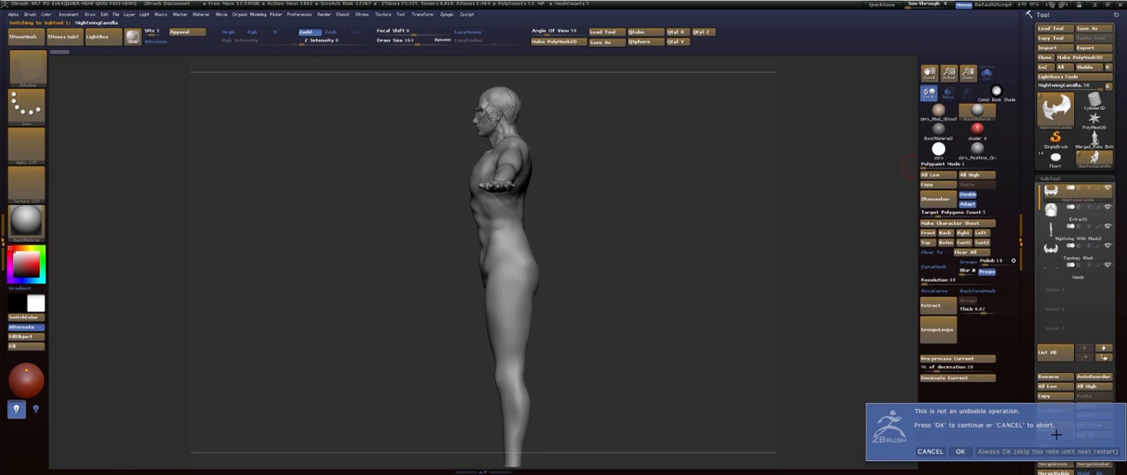
pyautogui.click(960, 451)
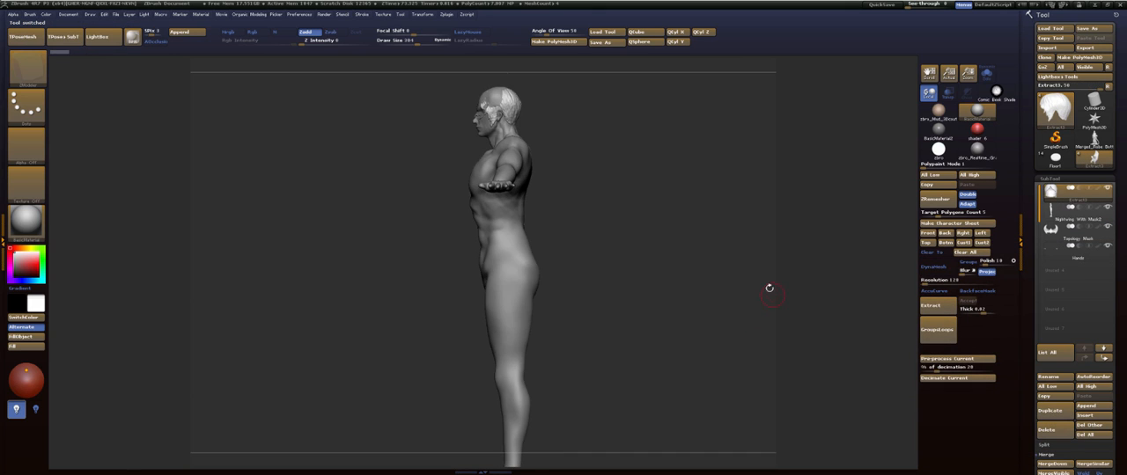
# - Move the Hands subtool up to directly below the Nightwing With Mask2 body and merge the body down with it
pyautogui.moveTo(770, 289); pyautogui.dragTo(819, 203)
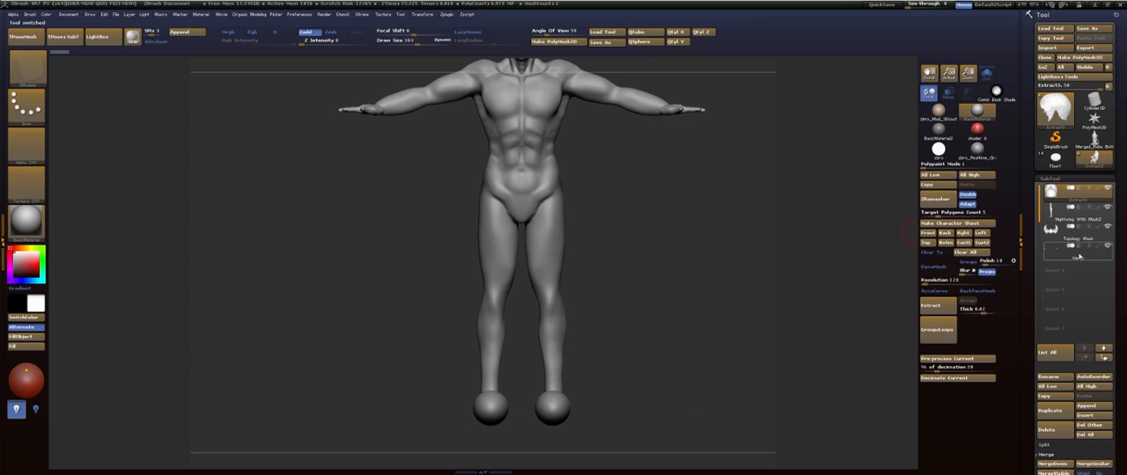
pyautogui.click(1076, 252)
pyautogui.click(1085, 357)
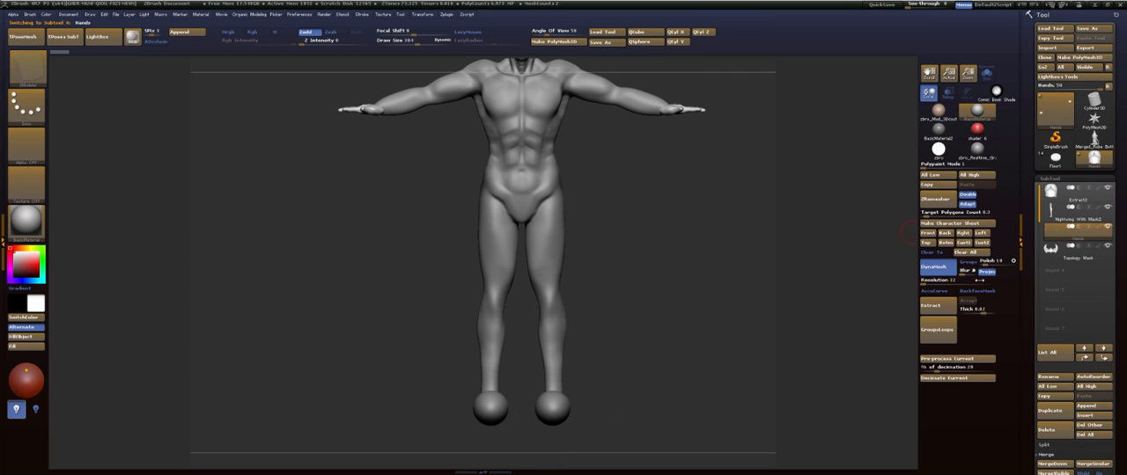
pyautogui.click(1052, 464)
pyautogui.click(960, 464)
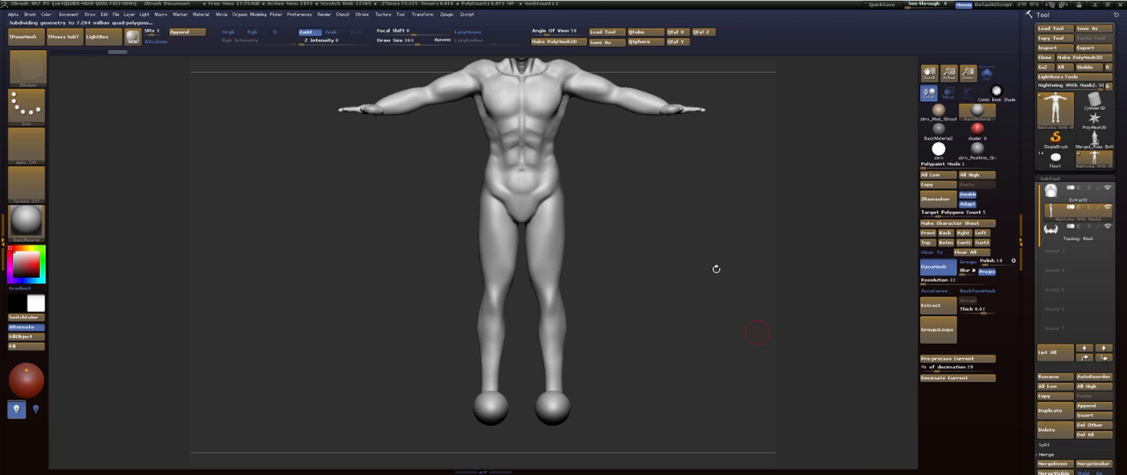
# - Set the DynaMesh resolution to 256 and remesh the merged Nightwing With Mask2 body with DynaMesh
pyautogui.moveTo(723, 203)
pyautogui.mouseDown()
pyautogui.moveTo(704, 290)
pyautogui.moveTo(653, 138)
pyautogui.moveTo(630, 302)
pyautogui.moveTo(669, 220)
pyautogui.moveTo(765, 131)
pyautogui.mouseUp()
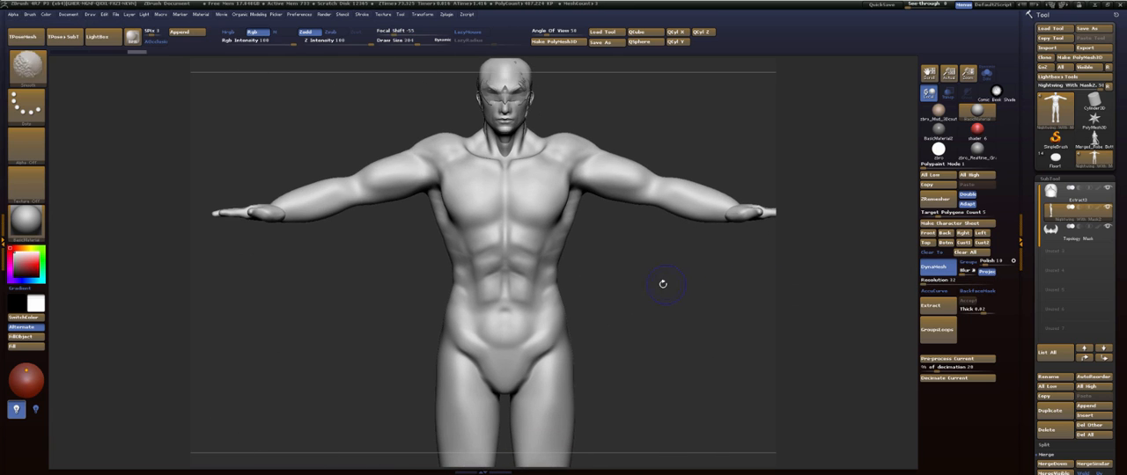
pyautogui.moveTo(666, 284); pyautogui.dragTo(616, 286)
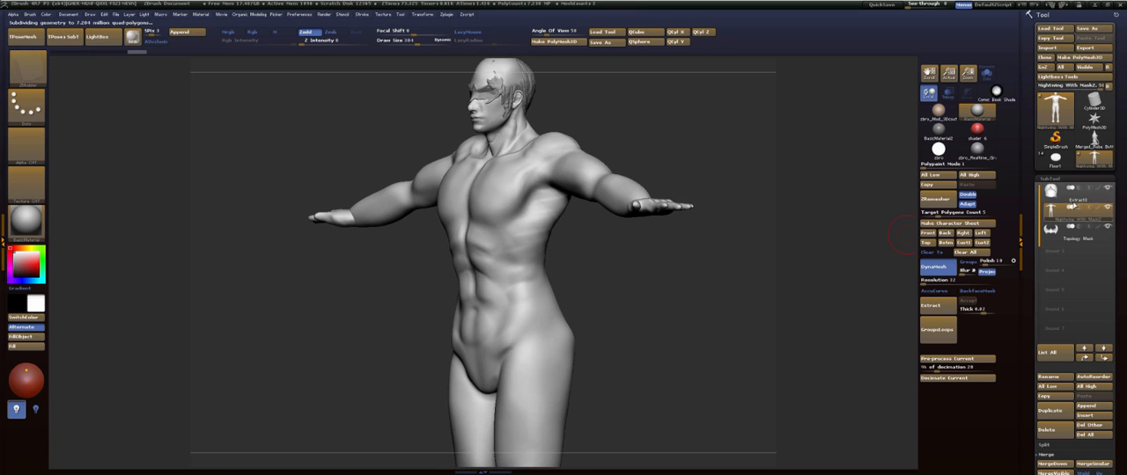
pyautogui.moveTo(717, 283)
pyautogui.mouseDown()
pyautogui.moveTo(664, 287)
pyautogui.moveTo(648, 216)
pyautogui.moveTo(668, 196)
pyautogui.mouseUp()
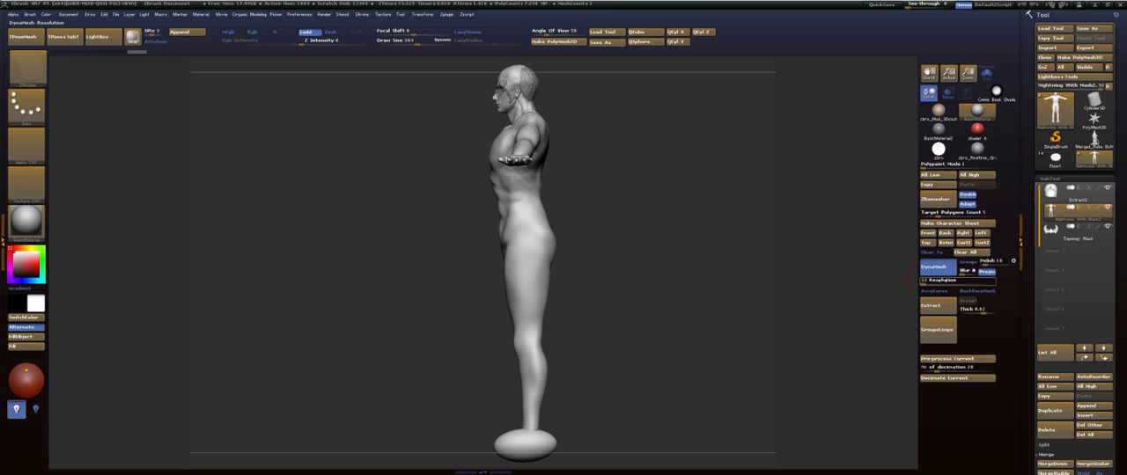
pyautogui.write('256')
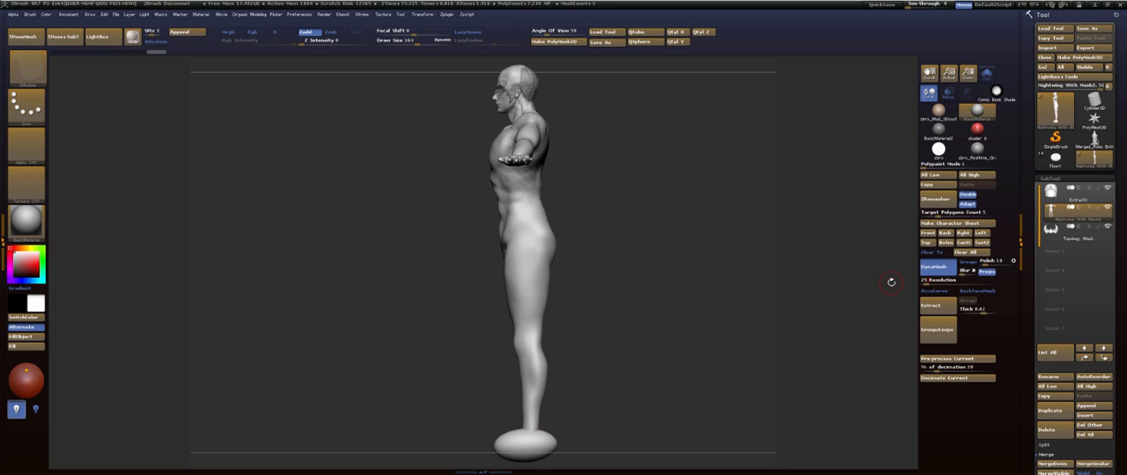
pyautogui.press('Tab')
pyautogui.keyDown('ctrl'); pyautogui.moveTo(673, 175); pyautogui.dragTo(682, 233); pyautogui.keyUp('ctrl')
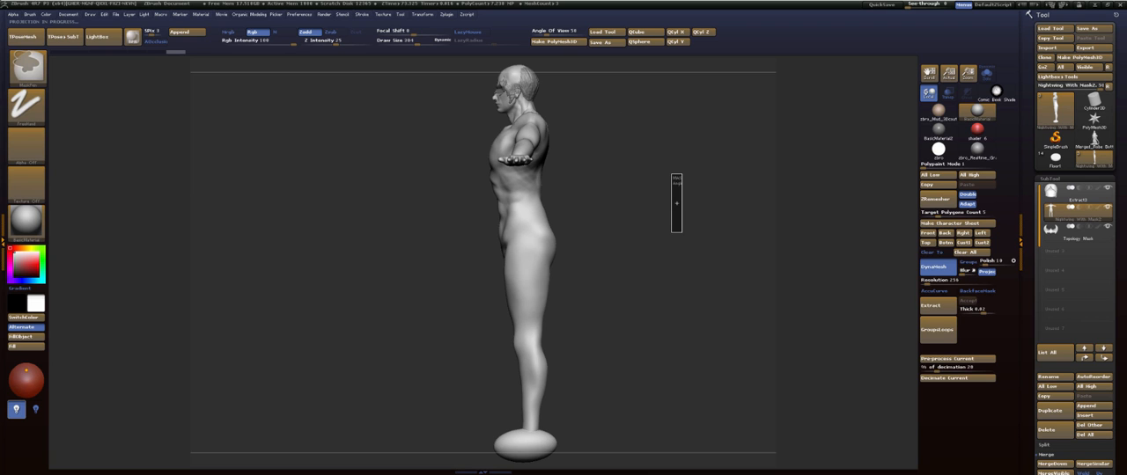
# - Switch to Anatomy for Sculptors.pdf in Acrobat Reader, maximized, and find the page showing the torso skeleton in front, side and back views
pyautogui.moveTo(1126, 37)
pyautogui.mouseDown()
pyautogui.moveTo(609, 37)
pyautogui.moveTo(555, 27)
pyautogui.mouseUp()
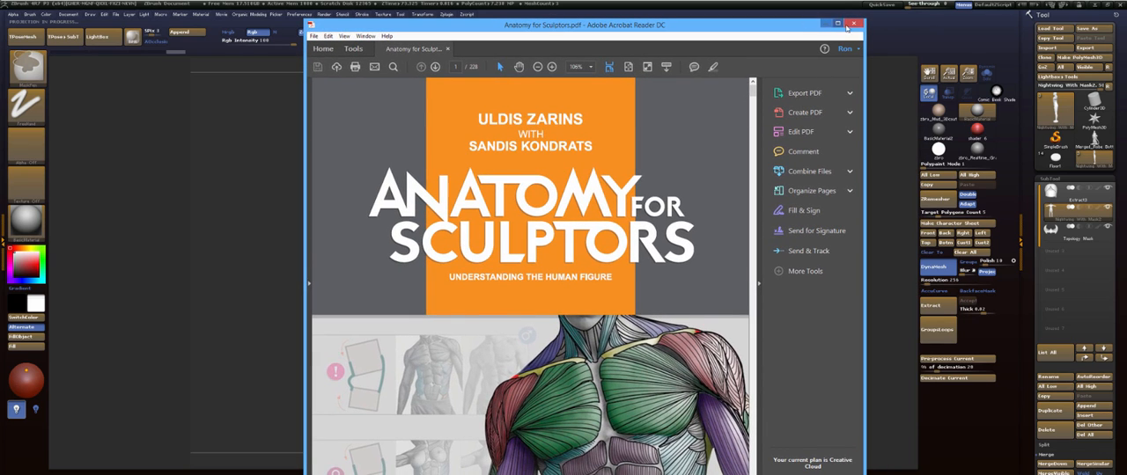
pyautogui.click(837, 24)
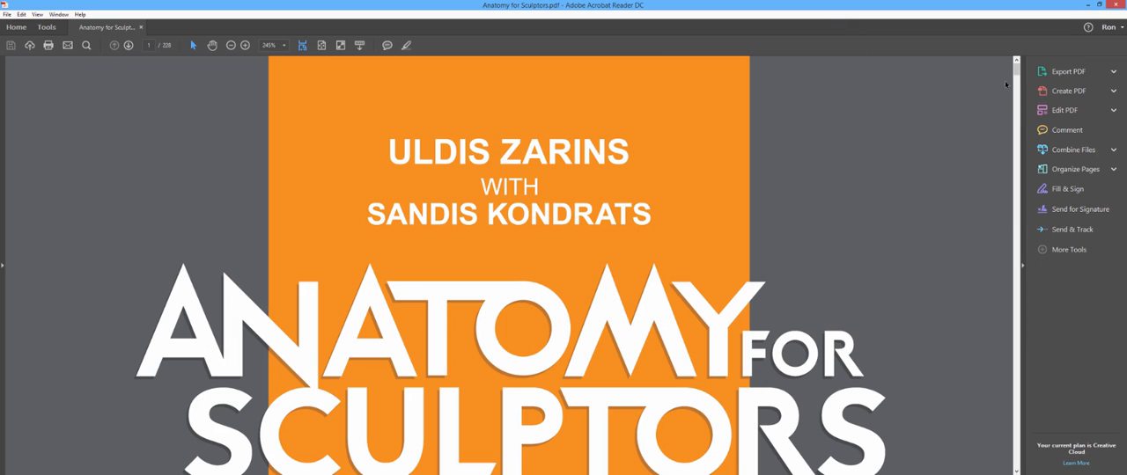
pyautogui.moveTo(1018, 73)
pyautogui.mouseDown()
pyautogui.moveTo(1022, 122)
pyautogui.moveTo(1017, 88)
pyautogui.mouseUp()
pyautogui.scroll(1, 852, 200)
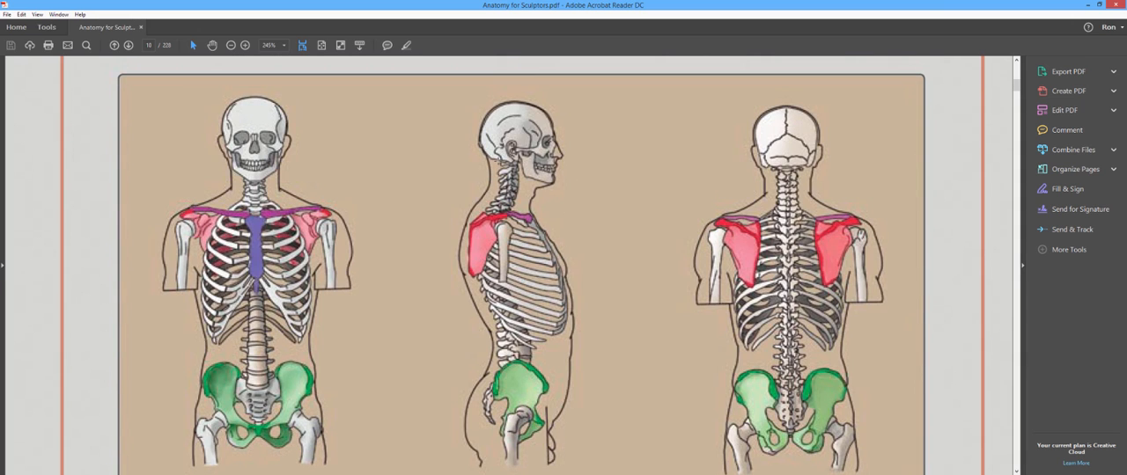
# - Annotate the side-view skeleton with red lines along the back and front of the neck and down the upper chest
pyautogui.hotkey('ctrl', 'shift')
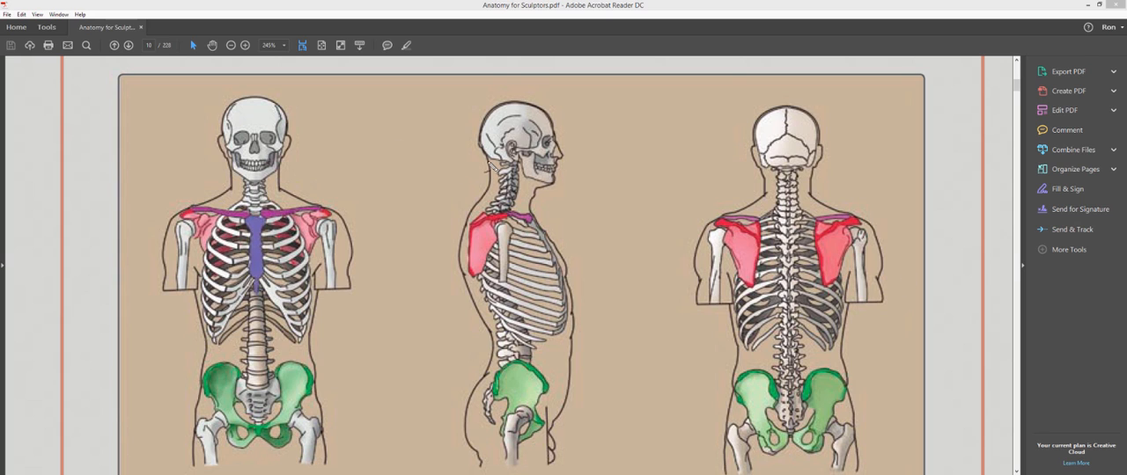
pyautogui.moveTo(490, 164)
pyautogui.mouseDown()
pyautogui.moveTo(481, 198)
pyautogui.moveTo(527, 211)
pyautogui.mouseUp()
pyautogui.hotkey('ctrl', 'z')
pyautogui.moveTo(529, 215); pyautogui.dragTo(566, 275)
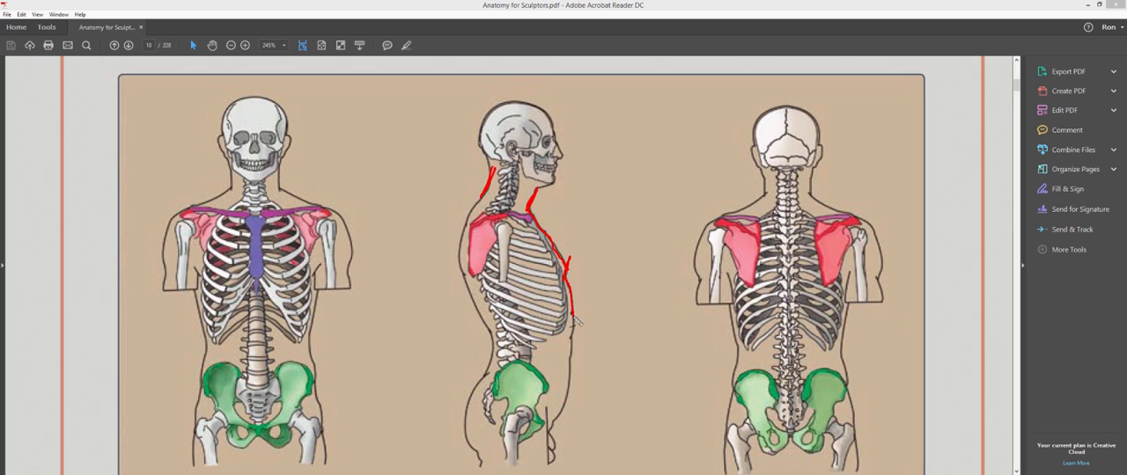
# - Undo the last abdomen strokes and trace red lines down the abdomen to the pelvis and along the curve of the back
pyautogui.hotkey('ctrl', 'z')
pyautogui.hotkey('ctrl', 'z')
pyautogui.moveTo(567, 276)
pyautogui.mouseDown()
pyautogui.moveTo(565, 414)
pyautogui.moveTo(592, 385)
pyautogui.mouseUp()
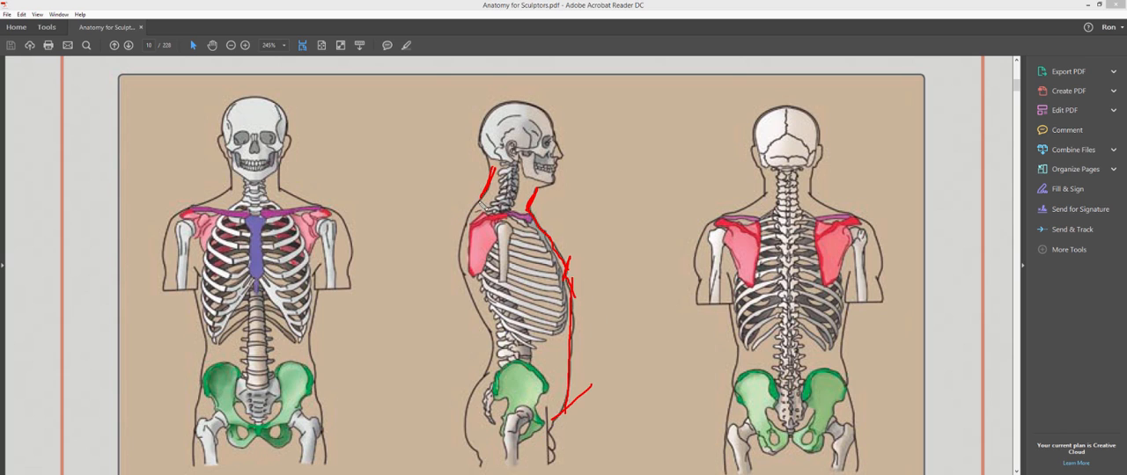
pyautogui.moveTo(483, 200)
pyautogui.mouseDown()
pyautogui.moveTo(451, 236)
pyautogui.moveTo(456, 278)
pyautogui.mouseUp()
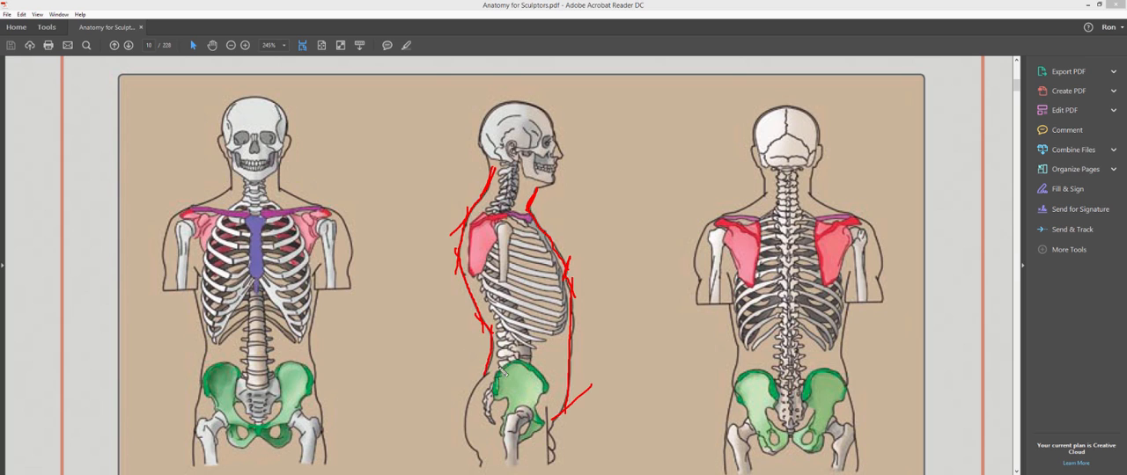
# - Finish the side-view back line with a red curve around the buttocks to the upper thigh, and switch to ZBrush
pyautogui.moveTo(504, 375)
pyautogui.mouseDown()
pyautogui.moveTo(467, 397)
pyautogui.moveTo(461, 444)
pyautogui.moveTo(480, 454)
pyautogui.moveTo(478, 471)
pyautogui.mouseUp()
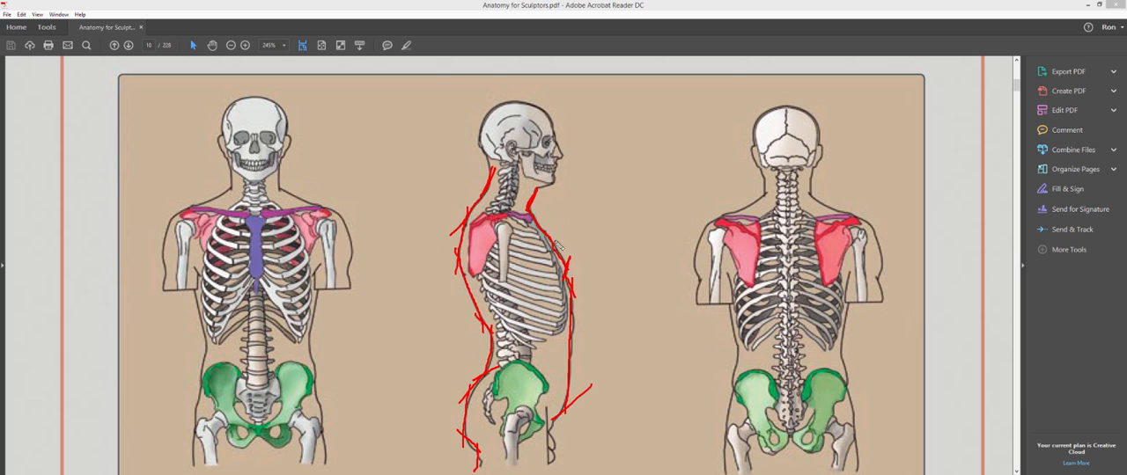
pyautogui.hotkey('alt', 'Tab')
pyautogui.hotkey('alt', 'Tab')
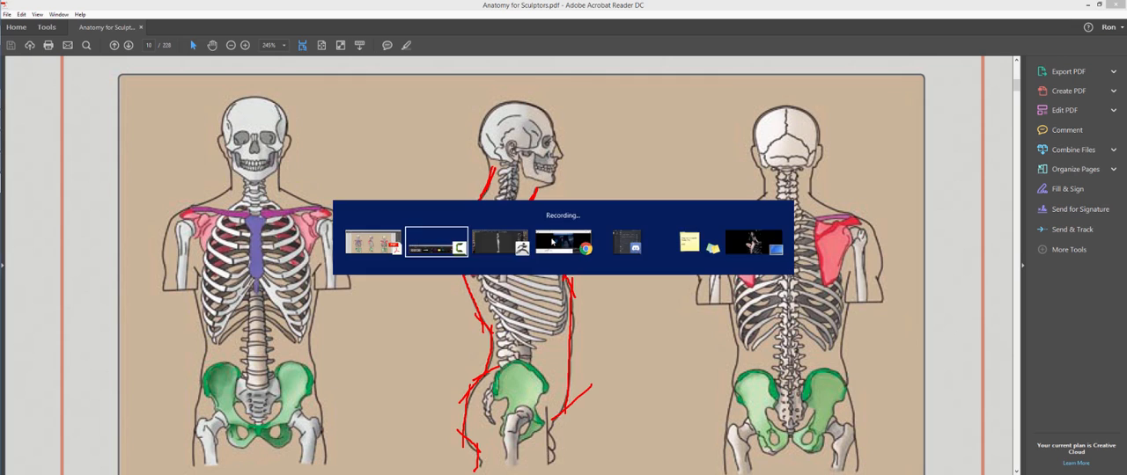
pyautogui.hotkey('alt', 'Tab')
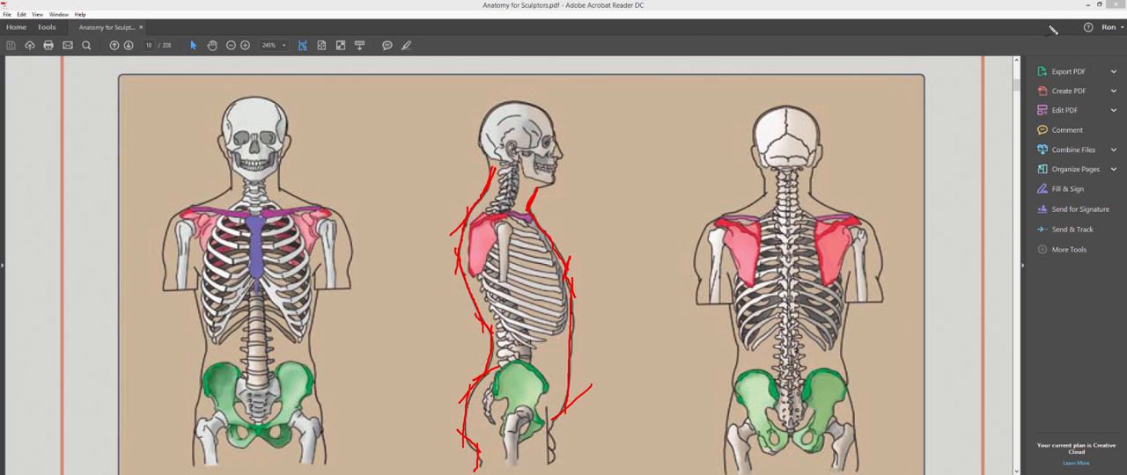
pyautogui.hotkey('alt', 'Tab')
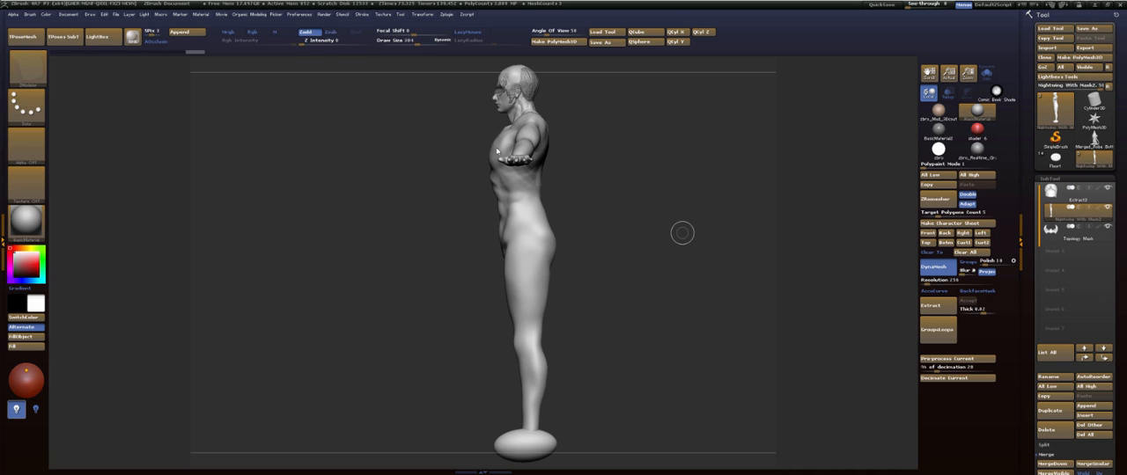
# - Try masking both arms with rectangular masks from the front view, and clear the mask
pyautogui.moveTo(624, 172)
pyautogui.mouseDown()
pyautogui.moveTo(699, 178)
pyautogui.moveTo(593, 157)
pyautogui.mouseUp()
pyautogui.hotkey('shift', 'f')
pyautogui.moveTo(593, 96)
pyautogui.keyDown('alt'); pyautogui.mouseDown()
pyautogui.moveTo(587, 118)
pyautogui.moveTo(708, 192)
pyautogui.mouseUp(); pyautogui.keyUp('alt')
pyautogui.keyDown('ctrl'); pyautogui.moveTo(738, 238); pyautogui.dragTo(553, 79); pyautogui.keyUp('ctrl')
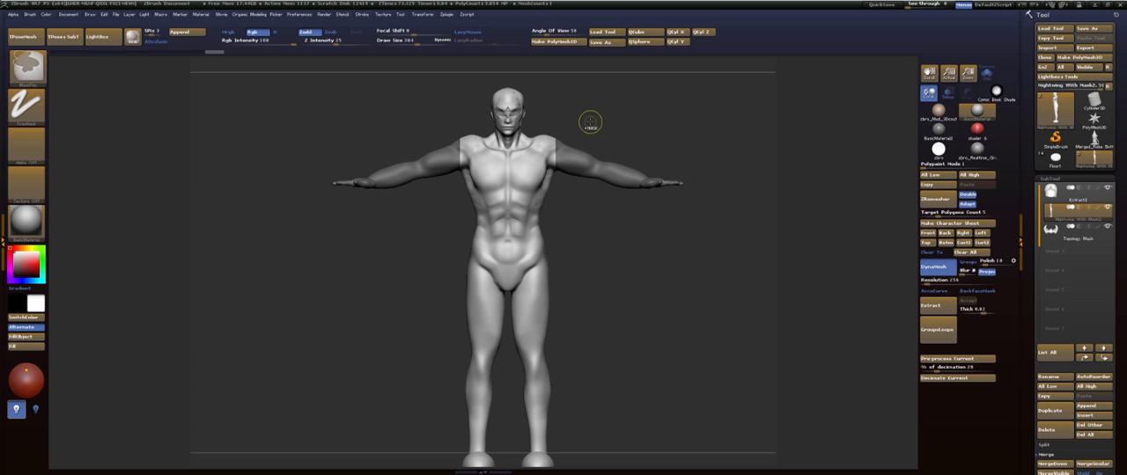
pyautogui.keyDown('alt'); pyautogui.moveTo(592, 120); pyautogui.dragTo(602, 166); pyautogui.keyUp('alt')
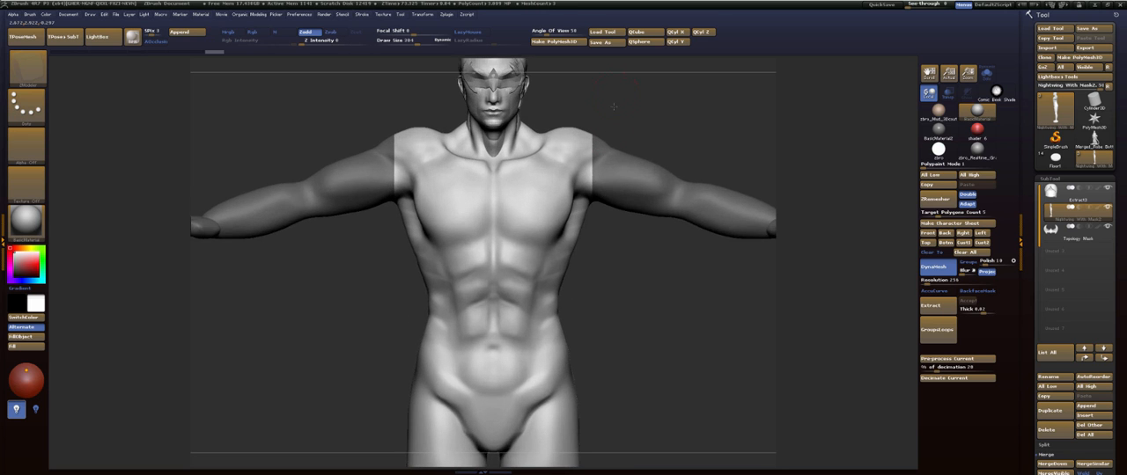
pyautogui.moveTo(613, 77)
pyautogui.keyDown('alt'); pyautogui.mouseDown()
pyautogui.moveTo(608, 115)
pyautogui.moveTo(617, 145)
pyautogui.moveTo(632, 150)
pyautogui.mouseUp(); pyautogui.keyUp('alt')
pyautogui.keyDown('ctrl'); pyautogui.click(632, 149); pyautogui.keyUp('ctrl')
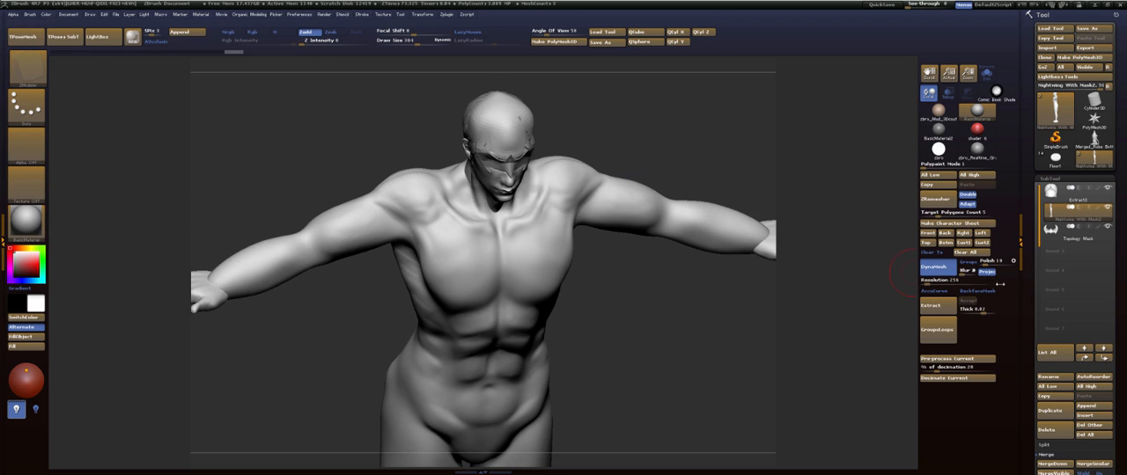
# - Remesh the Nightwing With Mask2 body with ZRemesher at target polygon count 5, Double off and Adapt on, and show its wireframe
pyautogui.hotkey('shift', 'f')
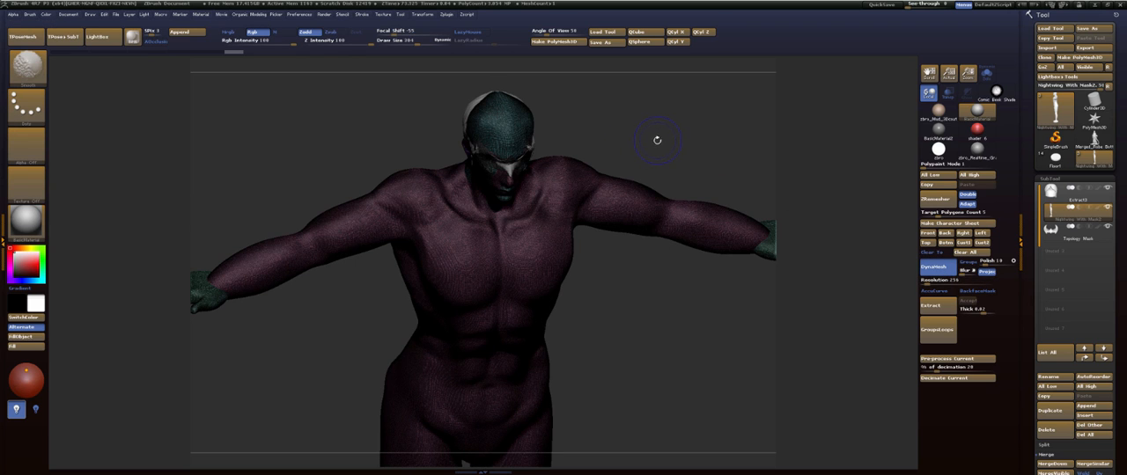
pyautogui.hotkey('shift', 'f')
pyautogui.moveTo(658, 144); pyautogui.dragTo(604, 117)
pyautogui.moveTo(645, 186)
pyautogui.keyDown('alt'); pyautogui.mouseDown()
pyautogui.moveTo(647, 125)
pyautogui.moveTo(613, 155)
pyautogui.moveTo(626, 193)
pyautogui.mouseUp(); pyautogui.keyUp('alt')
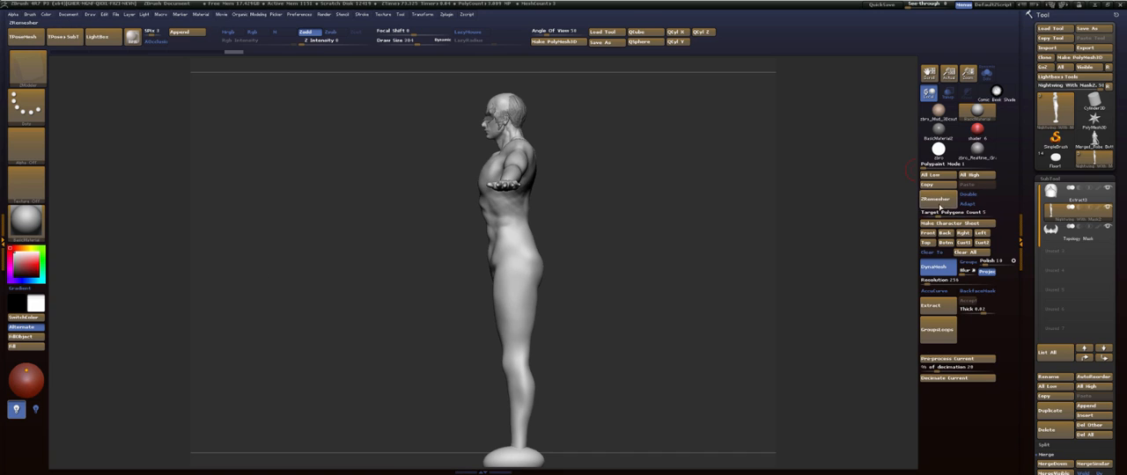
pyautogui.click(967, 204)
pyautogui.moveTo(595, 231); pyautogui.dragTo(677, 246)
pyautogui.hotkey('shift', 'f')
pyautogui.keyDown('alt'); pyautogui.moveTo(627, 269); pyautogui.dragTo(609, 231); pyautogui.keyUp('alt')
pyautogui.keyDown('alt'); pyautogui.moveTo(640, 187); pyautogui.dragTo(611, 243); pyautogui.keyUp('alt')
# - Make the hair subtool active in side view, choose the Move brush and adjust its draw size
pyautogui.click(1076, 194)
pyautogui.moveTo(629, 141); pyautogui.dragTo(641, 121)
pyautogui.keyDown('alt'); pyautogui.moveTo(641, 121); pyautogui.dragTo(643, 156); pyautogui.keyUp('alt')
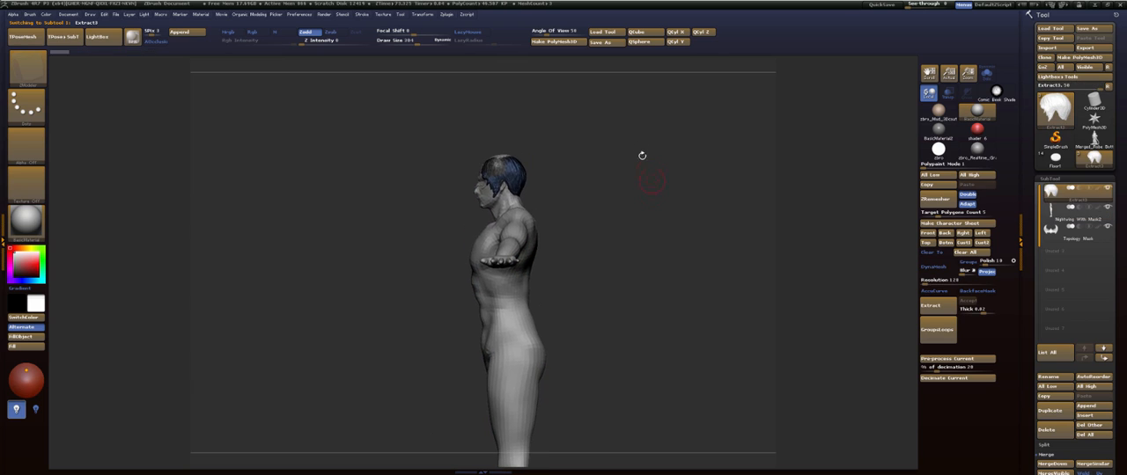
pyautogui.press('b')
pyautogui.press('m')
pyautogui.press('v')
pyautogui.press('s')
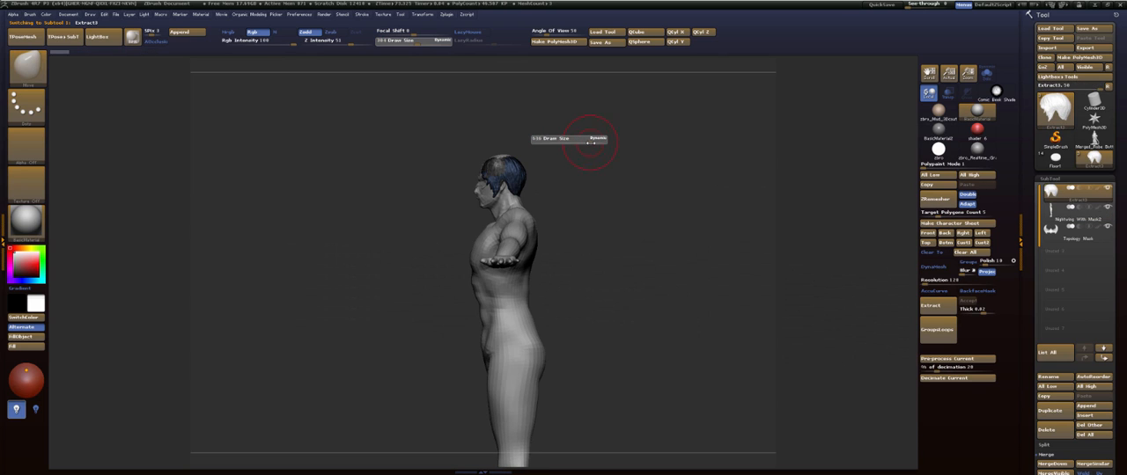
pyautogui.moveTo(581, 155)
pyautogui.mouseDown()
pyautogui.moveTo(495, 152)
pyautogui.moveTo(546, 155)
pyautogui.moveTo(508, 167)
pyautogui.moveTo(526, 154)
pyautogui.moveTo(551, 209)
pyautogui.moveTo(566, 208)
pyautogui.mouseUp()
pyautogui.press('s')
# - Make the Nightwing With Mask2 body the active subtool and isolate it with Solo
pyautogui.click(547, 212)
pyautogui.moveTo(632, 187)
pyautogui.keyDown('alt'); pyautogui.mouseDown()
pyautogui.moveTo(647, 116)
pyautogui.moveTo(645, 189)
pyautogui.mouseUp(); pyautogui.keyUp('alt')
pyautogui.keyDown('alt'); pyautogui.click(541, 230); pyautogui.keyUp('alt')
pyautogui.click(986, 81)
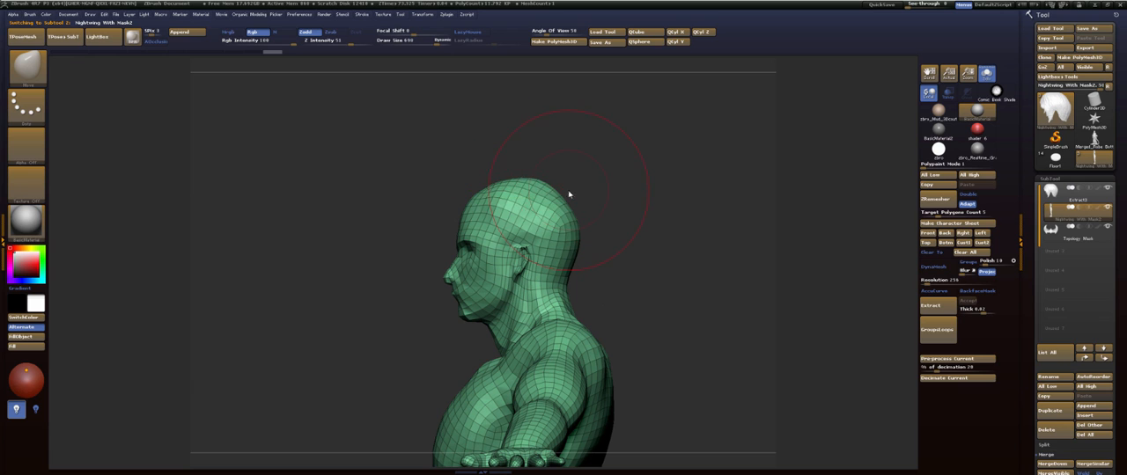
# - Set the Move brush's draw size to about 400 and push in the sides of the skull from behind
pyautogui.press('s')
pyautogui.moveTo(568, 190)
pyautogui.mouseDown()
pyautogui.moveTo(548, 190)
pyautogui.moveTo(553, 183)
pyautogui.mouseUp()
pyautogui.keyDown('shift'); pyautogui.moveTo(669, 167); pyautogui.dragTo(607, 173); pyautogui.keyUp('shift')
pyautogui.moveTo(593, 193); pyautogui.dragTo(588, 195)
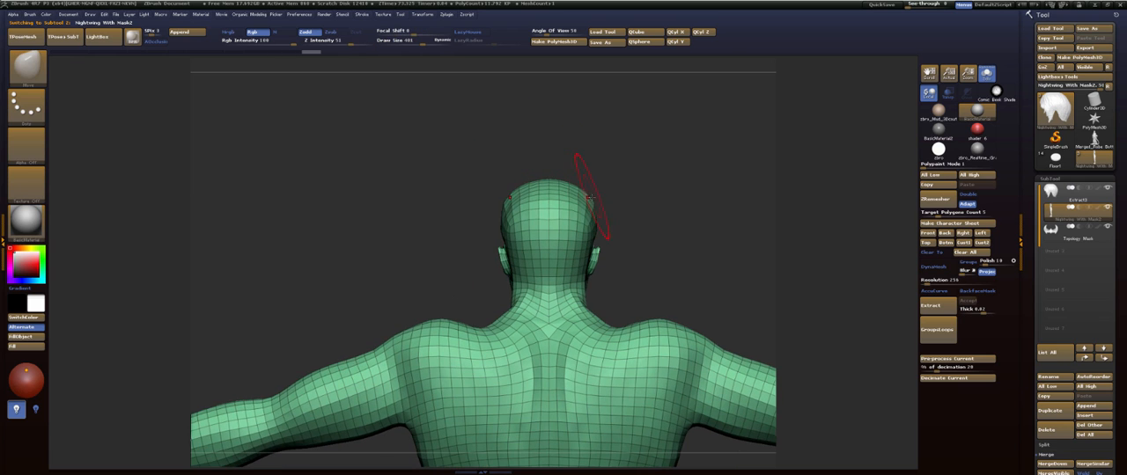
pyautogui.keyDown('shift'); pyautogui.moveTo(609, 166); pyautogui.dragTo(590, 179); pyautogui.keyUp('shift')
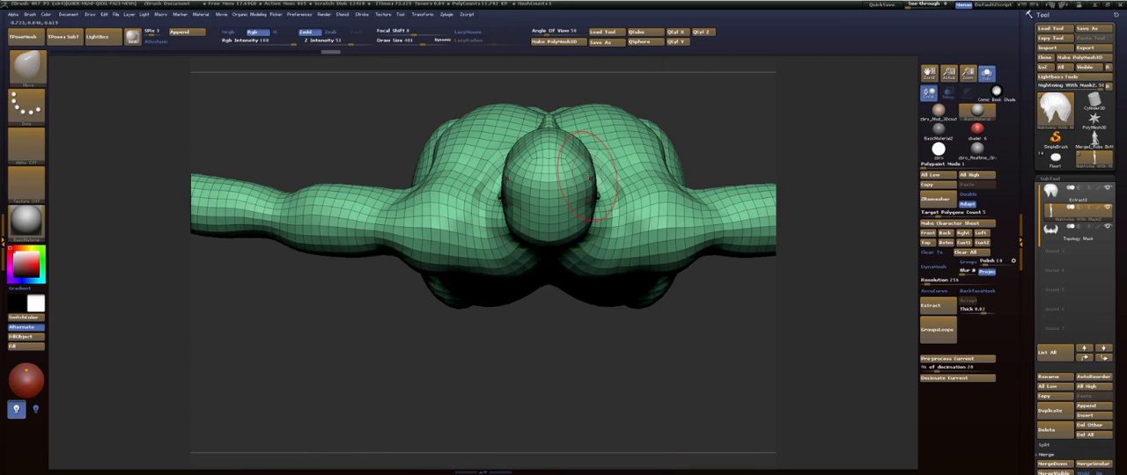
# - Undo the last three body edits and redo them to compare the head shape from above
pyautogui.hotkey('ctrl', 'z')
pyautogui.hotkey('ctrl', 'z')
pyautogui.hotkey('ctrl', 'z')
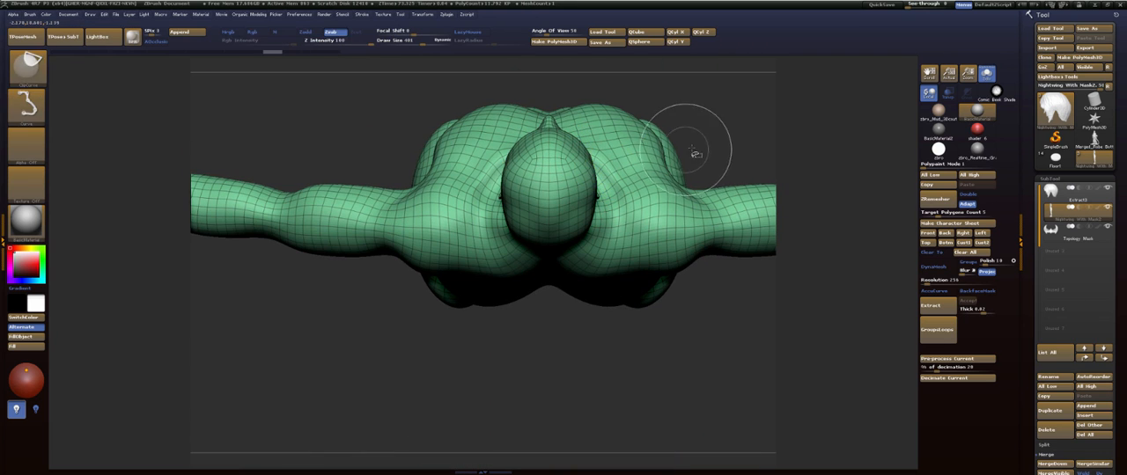
pyautogui.hotkey('ctrl', 'shift', 'z')
pyautogui.hotkey('ctrl', 'shift', 'z')
pyautogui.hotkey('ctrl', 'shift', 'z')
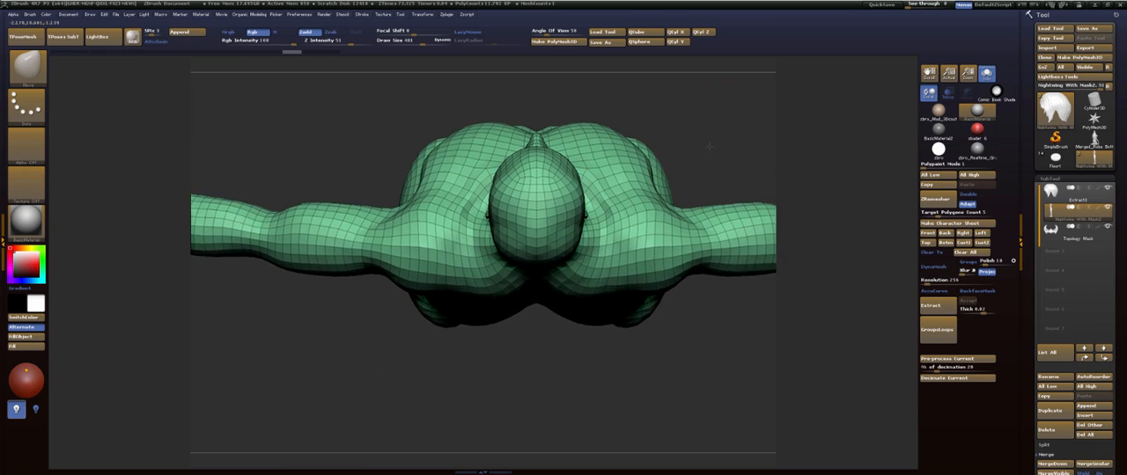
# - Mask the head in side view with the MaskLasso brush and turn the masked area into its own polygroup
pyautogui.moveTo(702, 181); pyautogui.dragTo(642, 168)
pyautogui.press('space')
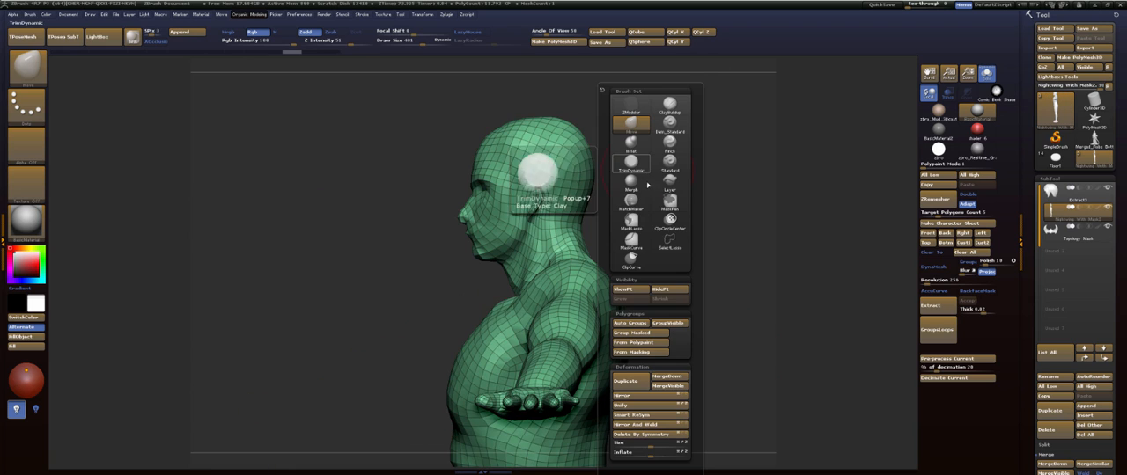
pyautogui.click(634, 224)
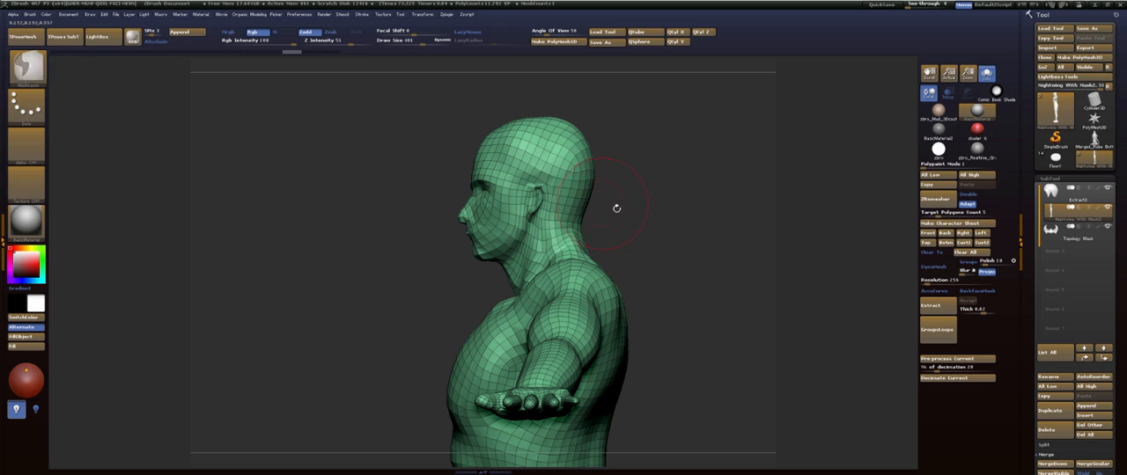
pyautogui.moveTo(627, 212)
pyautogui.keyDown('ctrl'); pyautogui.mouseDown()
pyautogui.moveTo(560, 253)
pyautogui.moveTo(519, 60)
pyautogui.mouseUp(); pyautogui.keyUp('ctrl')
pyautogui.keyDown('ctrl'); pyautogui.moveTo(607, 62); pyautogui.dragTo(738, 124); pyautogui.keyUp('ctrl')
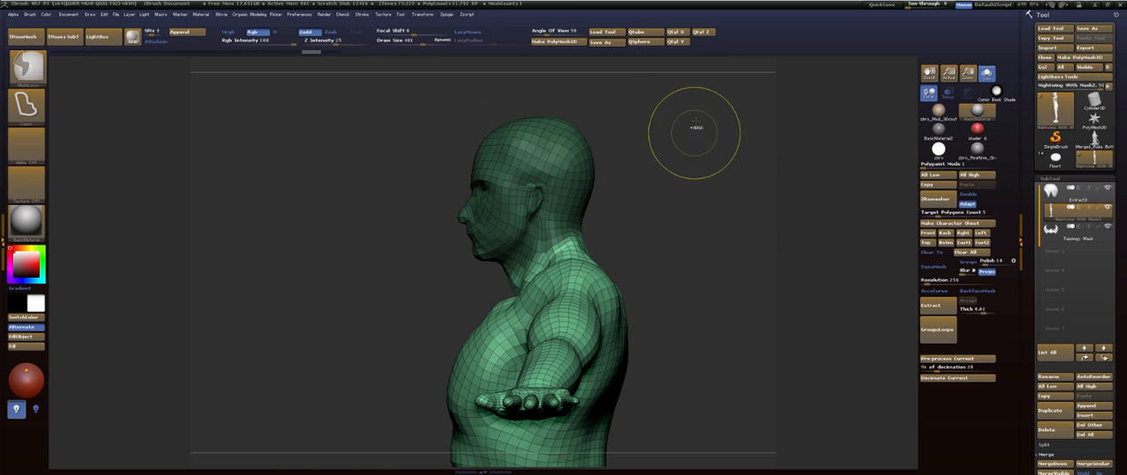
pyautogui.hotkey('ctrl', 'w')
# - Lasso-mask both arms from the front view and turn them into a separate polygroup
pyautogui.moveTo(682, 215)
pyautogui.keyDown('alt'); pyautogui.mouseDown()
pyautogui.moveTo(620, 101)
pyautogui.moveTo(713, 132)
pyautogui.moveTo(737, 79)
pyautogui.moveTo(708, 232)
pyautogui.mouseUp(); pyautogui.keyUp('alt')
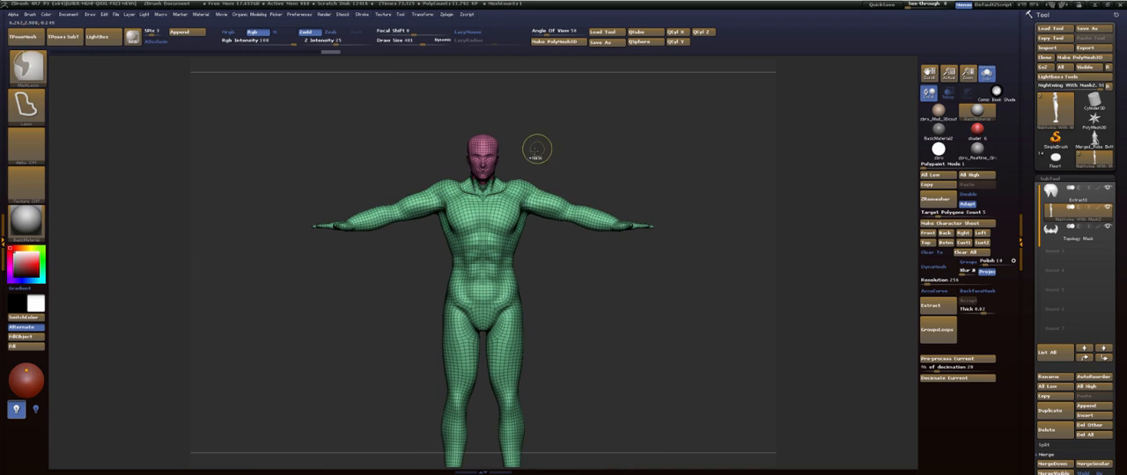
pyautogui.moveTo(515, 159)
pyautogui.keyDown('ctrl'); pyautogui.mouseDown()
pyautogui.moveTo(512, 192)
pyautogui.moveTo(527, 219)
pyautogui.moveTo(682, 260)
pyautogui.moveTo(666, 131)
pyautogui.mouseUp(); pyautogui.keyUp('ctrl')
pyautogui.hotkey('ctrl', 'w')
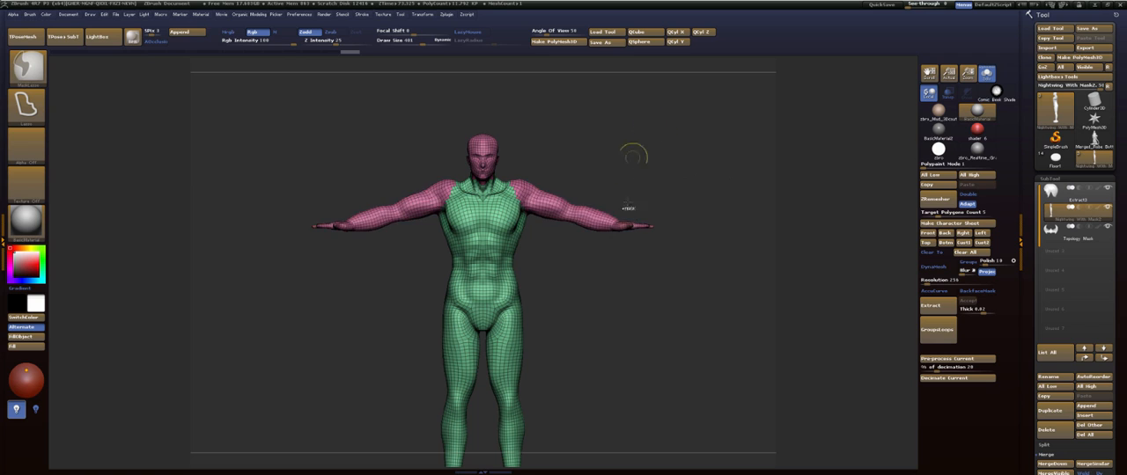
pyautogui.moveTo(567, 299)
pyautogui.keyDown('alt'); pyautogui.mouseDown()
pyautogui.moveTo(588, 151)
pyautogui.moveTo(544, 139)
pyautogui.moveTo(510, 183)
pyautogui.moveTo(498, 302)
pyautogui.moveTo(517, 402)
pyautogui.moveTo(537, 400)
pyautogui.mouseUp(); pyautogui.keyUp('alt')
pyautogui.moveTo(602, 218)
pyautogui.keyDown('alt'); pyautogui.mouseDown()
pyautogui.moveTo(587, 274)
pyautogui.moveTo(566, 266)
pyautogui.moveTo(582, 269)
pyautogui.moveTo(587, 348)
pyautogui.mouseUp(); pyautogui.keyUp('alt')
# - Isolate the head polygroup, frame it and view the skull from above
pyautogui.keyDown('ctrl'); pyautogui.keyDown('shift'); pyautogui.click(491, 156); pyautogui.keyUp('shift'); pyautogui.keyUp('ctrl')
pyautogui.press('f')
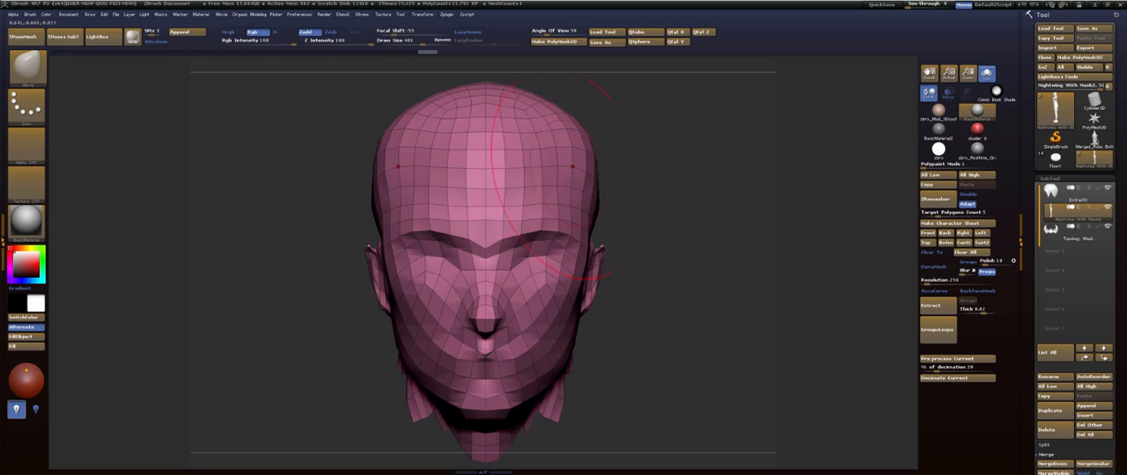
pyautogui.moveTo(564, 206); pyautogui.dragTo(618, 186)
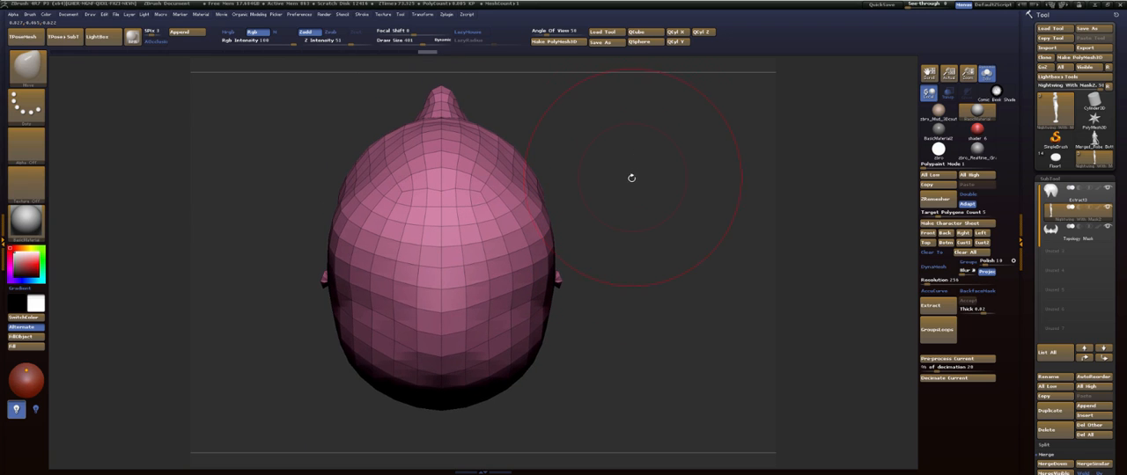
# - Set the Move brush's draw size to about 220 and adjust the skull's sides above the ears
pyautogui.press('s')
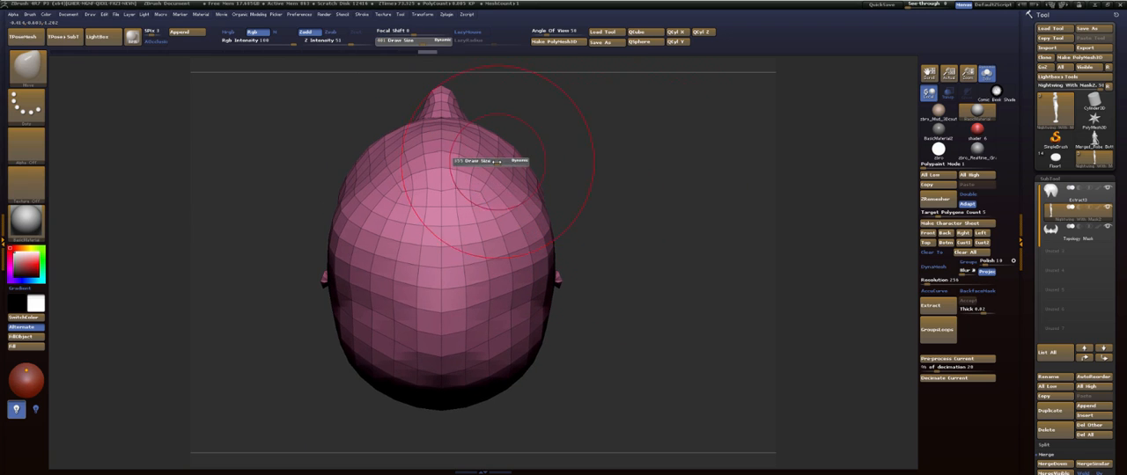
pyautogui.moveTo(508, 162); pyautogui.dragTo(495, 162)
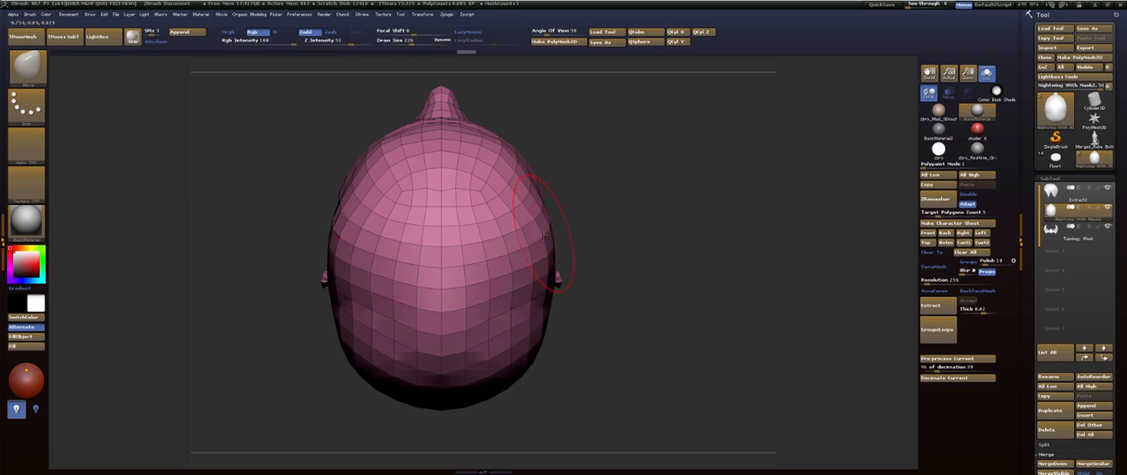
pyautogui.keyDown('shift'); pyautogui.moveTo(543, 224); pyautogui.dragTo(550, 240); pyautogui.keyUp('shift')
pyautogui.keyDown('alt'); pyautogui.moveTo(599, 266); pyautogui.dragTo(607, 187); pyautogui.keyUp('alt')
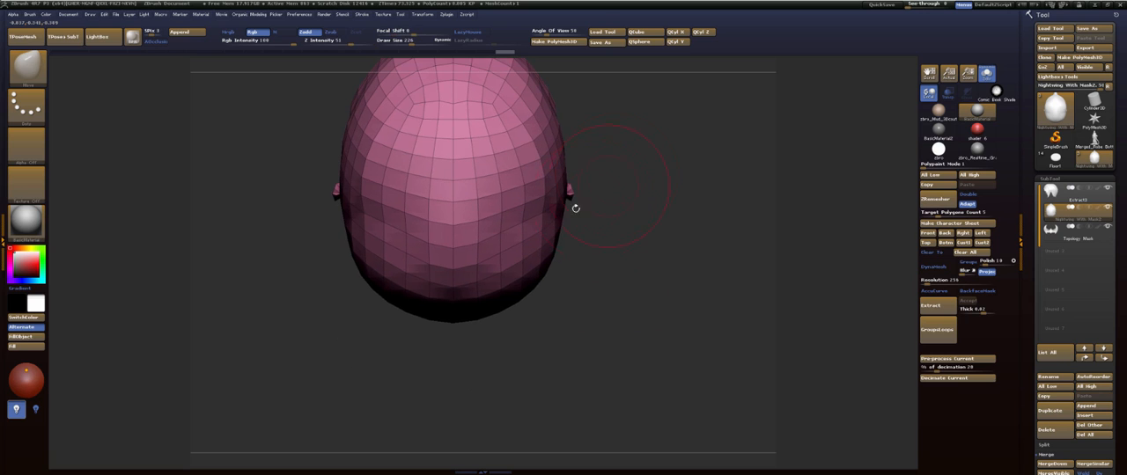
# - Try reshaping the skull's sides with changed draw sizes, and undo the last two strokes
pyautogui.press('s')
pyautogui.moveTo(595, 251); pyautogui.dragTo(603, 251)
pyautogui.keyDown('alt'); pyautogui.moveTo(610, 211); pyautogui.dragTo(598, 234); pyautogui.keyUp('alt')
pyautogui.press('s')
pyautogui.moveTo(589, 189)
pyautogui.mouseDown()
pyautogui.moveTo(530, 183)
pyautogui.moveTo(536, 207)
pyautogui.mouseUp()
pyautogui.hotkey('ctrl', 'z')
pyautogui.hotkey('ctrl', 'z')
# - Refine the back, upper side and crown of the skull with small Move strokes
pyautogui.moveTo(603, 230)
pyautogui.keyDown('alt'); pyautogui.mouseDown()
pyautogui.moveTo(596, 214)
pyautogui.moveTo(593, 262)
pyautogui.moveTo(557, 188)
pyautogui.moveTo(512, 199)
pyautogui.mouseUp(); pyautogui.keyUp('alt')
pyautogui.press('s')
pyautogui.moveTo(634, 173)
pyautogui.mouseDown()
pyautogui.moveTo(623, 222)
pyautogui.moveTo(625, 151)
pyautogui.mouseUp()
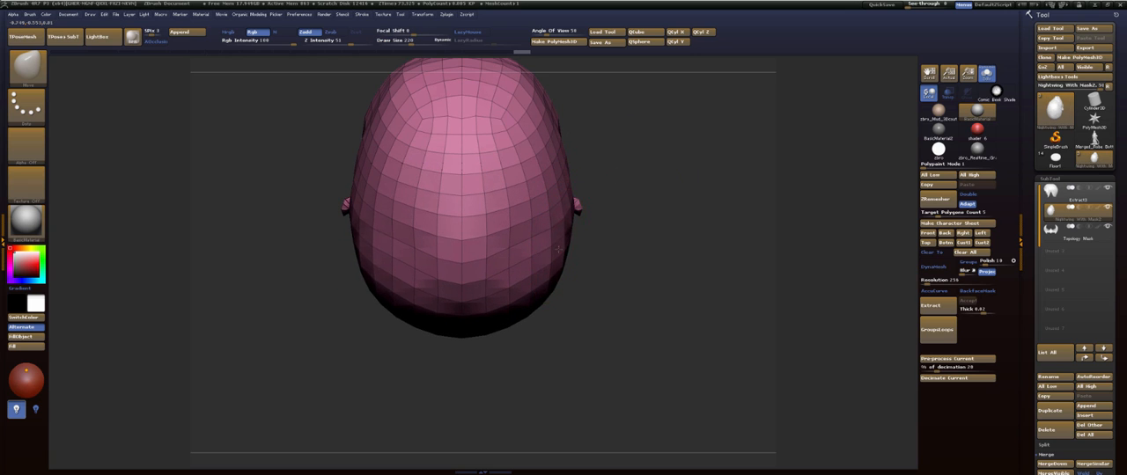
pyautogui.moveTo(558, 250); pyautogui.dragTo(553, 248)
pyautogui.moveTo(616, 226)
pyautogui.mouseDown()
pyautogui.moveTo(607, 179)
pyautogui.moveTo(564, 172)
pyautogui.mouseUp()
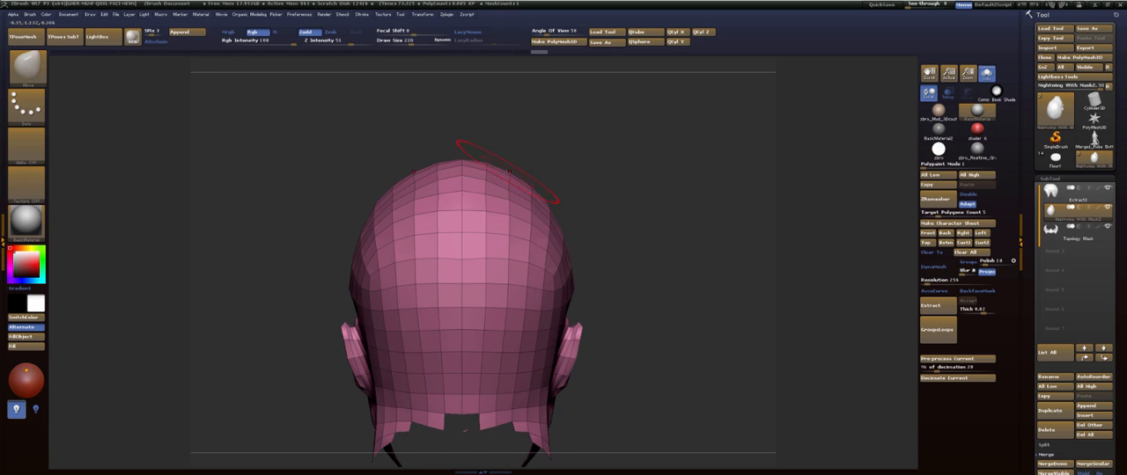
pyautogui.moveTo(514, 184)
pyautogui.mouseDown()
pyautogui.moveTo(521, 174)
pyautogui.moveTo(536, 192)
pyautogui.moveTo(586, 202)
pyautogui.moveTo(497, 220)
pyautogui.moveTo(508, 176)
pyautogui.mouseUp()
pyautogui.moveTo(459, 167); pyautogui.dragTo(455, 171)
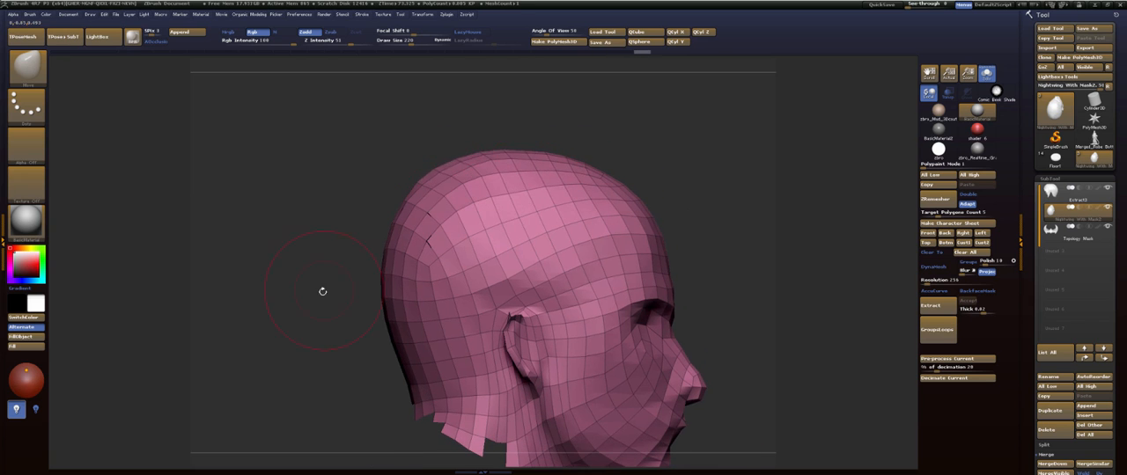
# - Measure across the side of the head with a transpose line from below the nose to behind the nape, and return to Draw mode
pyautogui.keyDown('alt'); pyautogui.moveTo(322, 290); pyautogui.dragTo(318, 162); pyautogui.keyUp('alt')
pyautogui.moveTo(319, 167); pyautogui.dragTo(277, 171)
pyautogui.moveTo(620, 151)
pyautogui.mouseDown()
pyautogui.moveTo(728, 166)
pyautogui.moveTo(636, 174)
pyautogui.moveTo(659, 130)
pyautogui.moveTo(661, 189)
pyautogui.moveTo(642, 257)
pyautogui.mouseUp()
pyautogui.press('w')
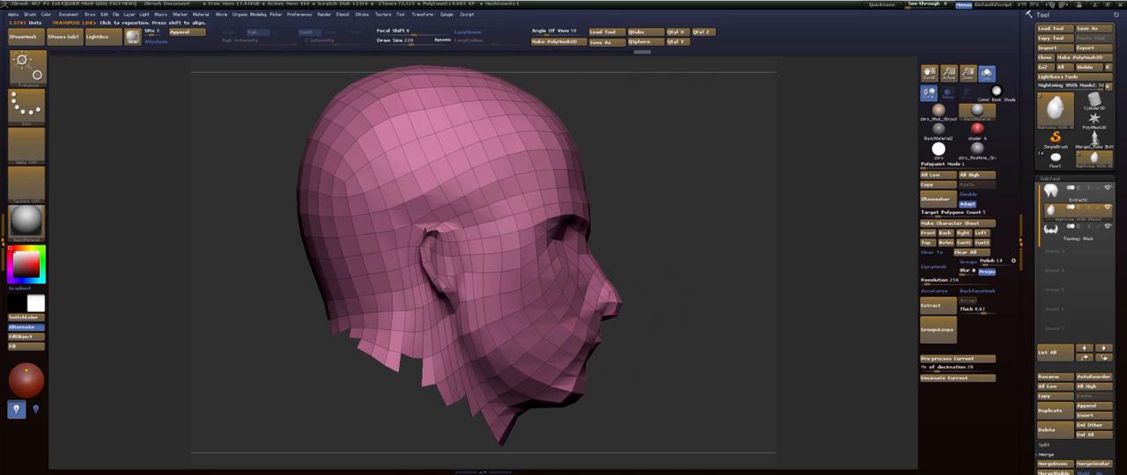
pyautogui.moveTo(597, 323); pyautogui.dragTo(284, 311)
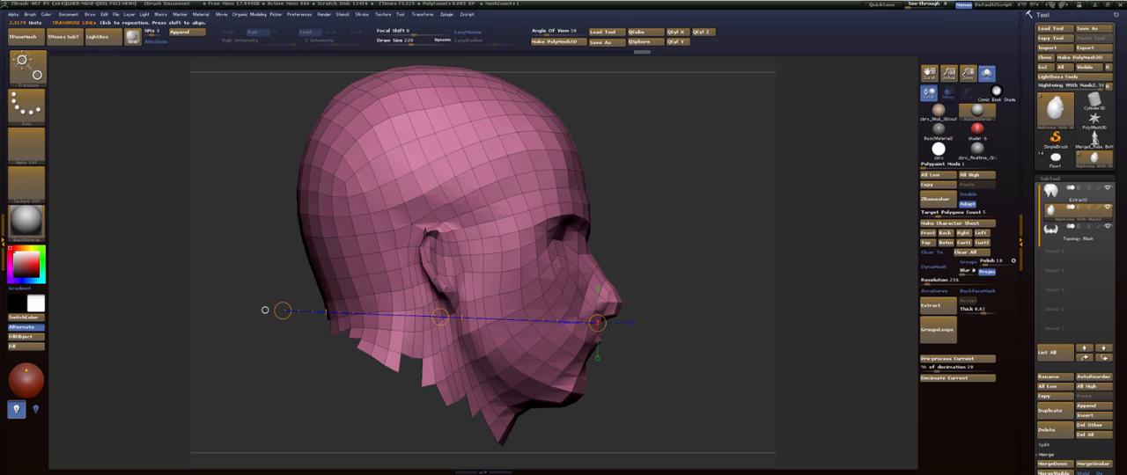
pyautogui.press('q')
# - Reshape the nape and the back contour of the skull in side view with the Move brush
pyautogui.moveTo(317, 287); pyautogui.dragTo(324, 286)
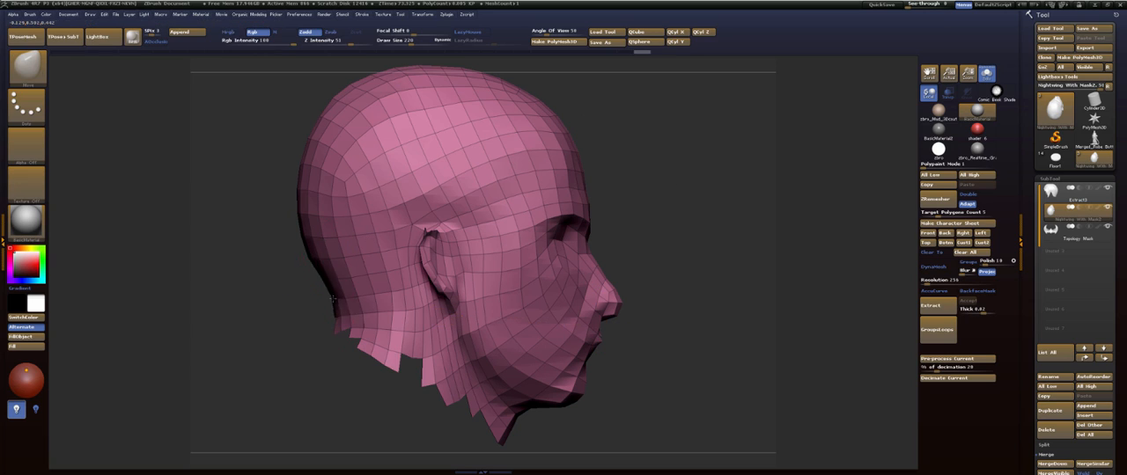
pyautogui.keyDown('alt'); pyautogui.moveTo(266, 256); pyautogui.dragTo(277, 328); pyautogui.keyUp('alt')
pyautogui.moveTo(324, 245); pyautogui.dragTo(320, 246)
pyautogui.moveTo(338, 194); pyautogui.dragTo(335, 190)
pyautogui.moveTo(354, 169)
pyautogui.keyDown('shift'); pyautogui.mouseDown()
pyautogui.moveTo(369, 156)
pyautogui.moveTo(286, 130)
pyautogui.mouseUp(); pyautogui.keyUp('shift')
pyautogui.keyDown('shift'); pyautogui.moveTo(333, 162); pyautogui.dragTo(379, 141); pyautogui.keyUp('shift')
# - Unhide the rest of the body, set the Move draw size to 197 and adjust the sides of the head near the temples
pyautogui.keyDown('alt'); pyautogui.moveTo(622, 226); pyautogui.dragTo(566, 185); pyautogui.keyUp('alt')
pyautogui.keyDown('ctrl'); pyautogui.keyDown('shift'); pyautogui.click(616, 168); pyautogui.keyUp('shift'); pyautogui.keyUp('ctrl')
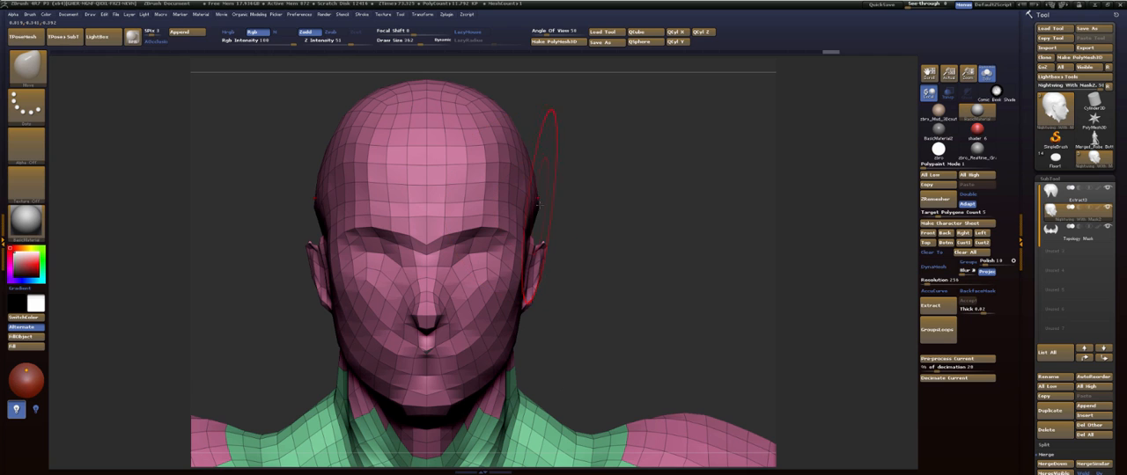
pyautogui.moveTo(605, 190)
pyautogui.keyDown('alt'); pyautogui.mouseDown()
pyautogui.moveTo(548, 197)
pyautogui.moveTo(636, 213)
pyautogui.moveTo(574, 192)
pyautogui.mouseUp(); pyautogui.keyUp('alt')
pyautogui.press('s')
pyautogui.moveTo(574, 189); pyautogui.dragTo(565, 189)
pyautogui.keyDown('shift'); pyautogui.moveTo(655, 212); pyautogui.dragTo(672, 207); pyautogui.keyUp('shift')
# - Smooth the side of the forehead, set the Move draw size to 340 and adjust the contour at the back of the skull
pyautogui.moveTo(640, 182)
pyautogui.keyDown('alt'); pyautogui.mouseDown()
pyautogui.moveTo(653, 207)
pyautogui.moveTo(646, 173)
pyautogui.moveTo(659, 125)
pyautogui.moveTo(623, 238)
pyautogui.moveTo(444, 286)
pyautogui.mouseUp(); pyautogui.keyUp('alt')
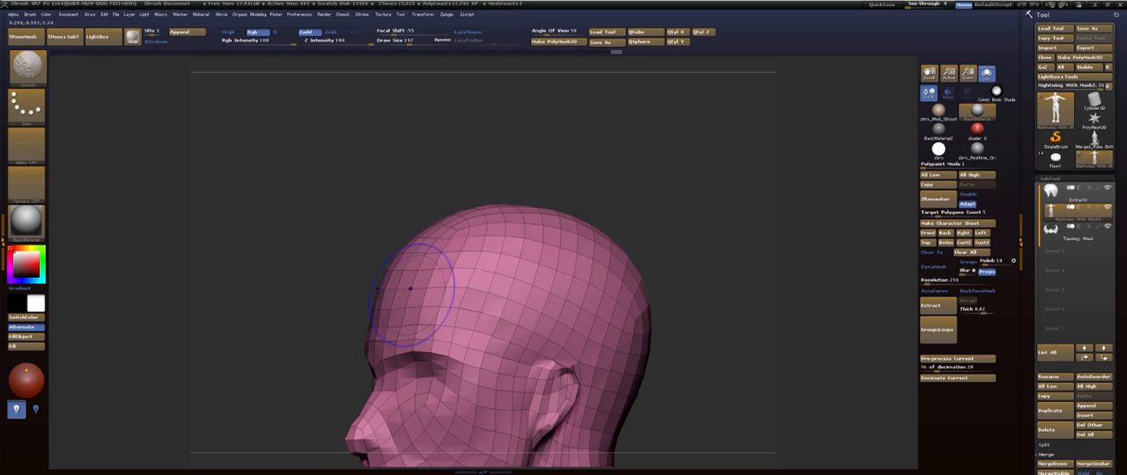
pyautogui.moveTo(365, 288)
pyautogui.mouseDown()
pyautogui.moveTo(458, 264)
pyautogui.moveTo(699, 167)
pyautogui.moveTo(670, 225)
pyautogui.mouseUp()
pyautogui.press('s')
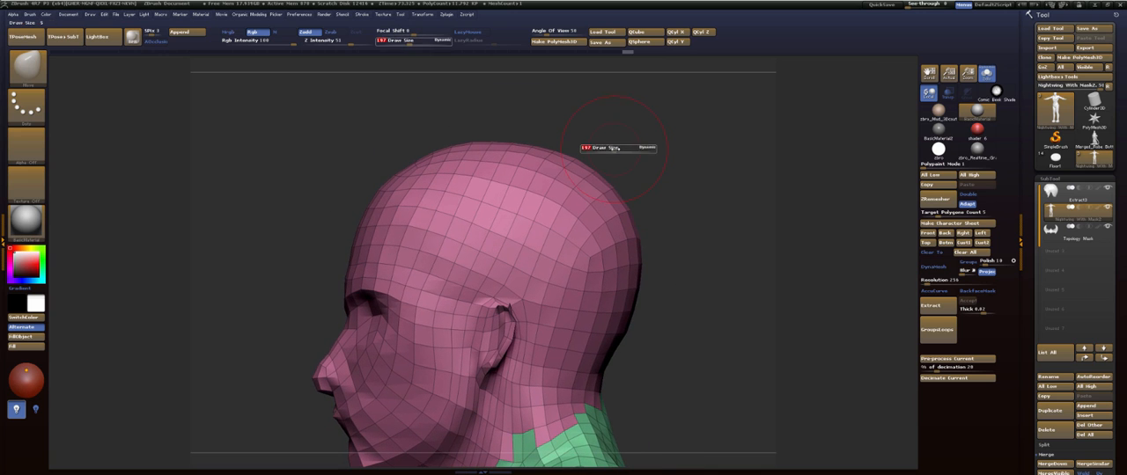
pyautogui.moveTo(624, 153); pyautogui.dragTo(632, 155)
pyautogui.keyDown('alt'); pyautogui.moveTo(684, 266); pyautogui.dragTo(680, 206); pyautogui.keyUp('alt')
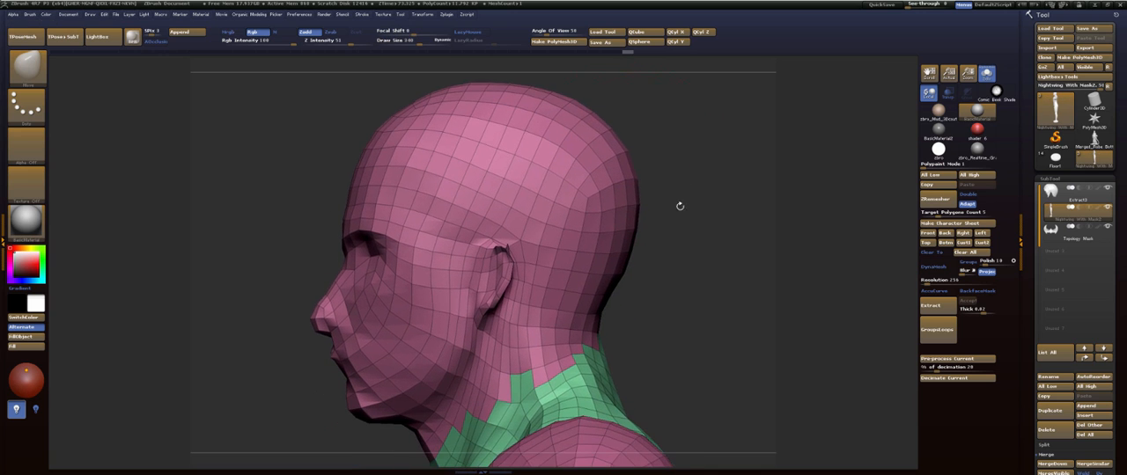
pyautogui.moveTo(676, 250); pyautogui.dragTo(610, 253)
pyautogui.keyDown('alt'); pyautogui.moveTo(565, 212); pyautogui.dragTo(632, 255); pyautogui.keyUp('alt')
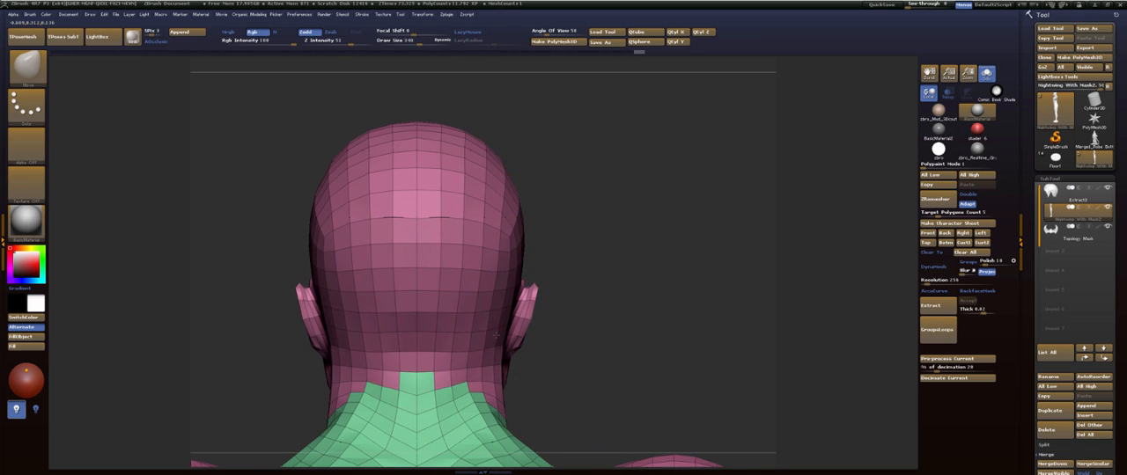
# - Reposition the ear and the surrounding side of the head with broad Move strokes
pyautogui.moveTo(614, 196)
pyautogui.mouseDown()
pyautogui.moveTo(575, 184)
pyautogui.moveTo(622, 154)
pyautogui.moveTo(621, 165)
pyautogui.moveTo(567, 130)
pyautogui.mouseUp()
pyautogui.moveTo(347, 223); pyautogui.dragTo(341, 217)
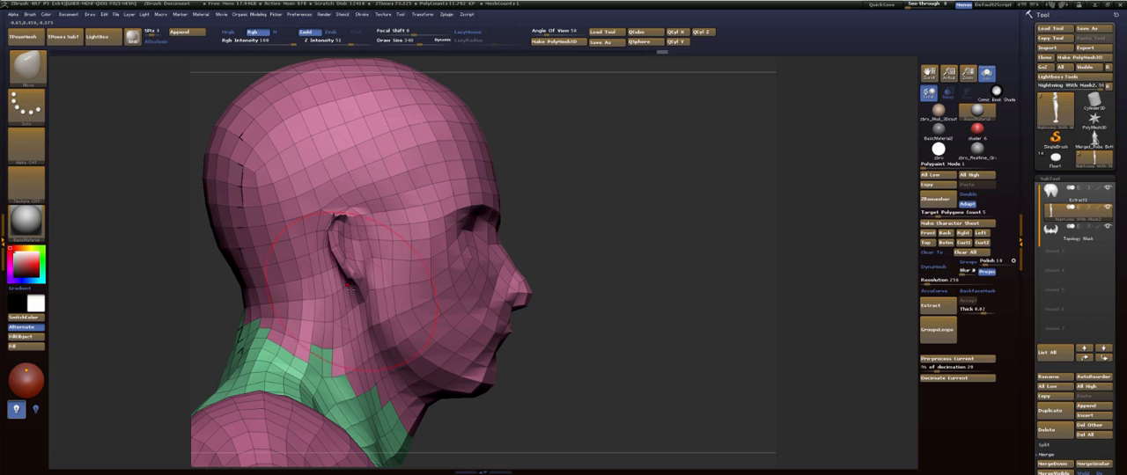
pyautogui.moveTo(358, 284); pyautogui.dragTo(345, 278)
pyautogui.moveTo(536, 310)
pyautogui.keyDown('alt'); pyautogui.mouseDown()
pyautogui.moveTo(506, 255)
pyautogui.moveTo(529, 252)
pyautogui.mouseUp(); pyautogui.keyUp('alt')
pyautogui.keyDown('alt'); pyautogui.moveTo(531, 216); pyautogui.dragTo(563, 196); pyautogui.keyUp('alt')
pyautogui.moveTo(530, 169)
pyautogui.keyDown('alt'); pyautogui.mouseDown()
pyautogui.moveTo(520, 220)
pyautogui.moveTo(592, 190)
pyautogui.moveTo(567, 189)
pyautogui.moveTo(558, 205)
pyautogui.mouseUp(); pyautogui.keyUp('alt')
# - Reduce the Move draw size to 122 and adjust the profile below the nose
pyautogui.press('s')
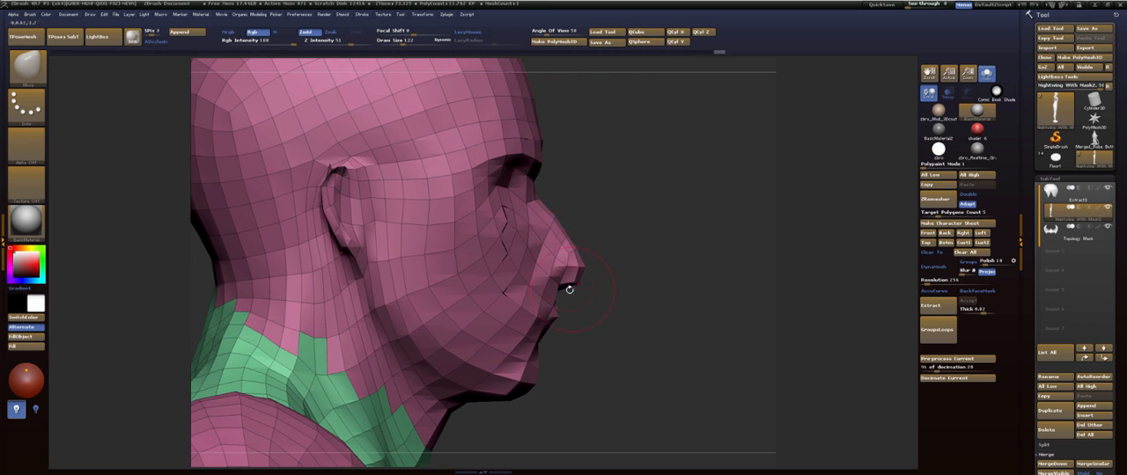
pyautogui.moveTo(569, 287); pyautogui.dragTo(570, 278)
pyautogui.moveTo(669, 291)
pyautogui.mouseDown()
pyautogui.moveTo(548, 291)
pyautogui.moveTo(554, 319)
pyautogui.mouseUp()
pyautogui.moveTo(607, 299); pyautogui.dragTo(713, 299)
pyautogui.moveTo(634, 282); pyautogui.dragTo(616, 264)
pyautogui.moveTo(520, 282)
pyautogui.keyDown('shift'); pyautogui.mouseDown()
pyautogui.moveTo(527, 259)
pyautogui.moveTo(860, 329)
pyautogui.moveTo(845, 273)
pyautogui.mouseUp(); pyautogui.keyUp('shift')
pyautogui.keyDown('alt'); pyautogui.moveTo(276, 271); pyautogui.dragTo(582, 110); pyautogui.keyUp('alt')
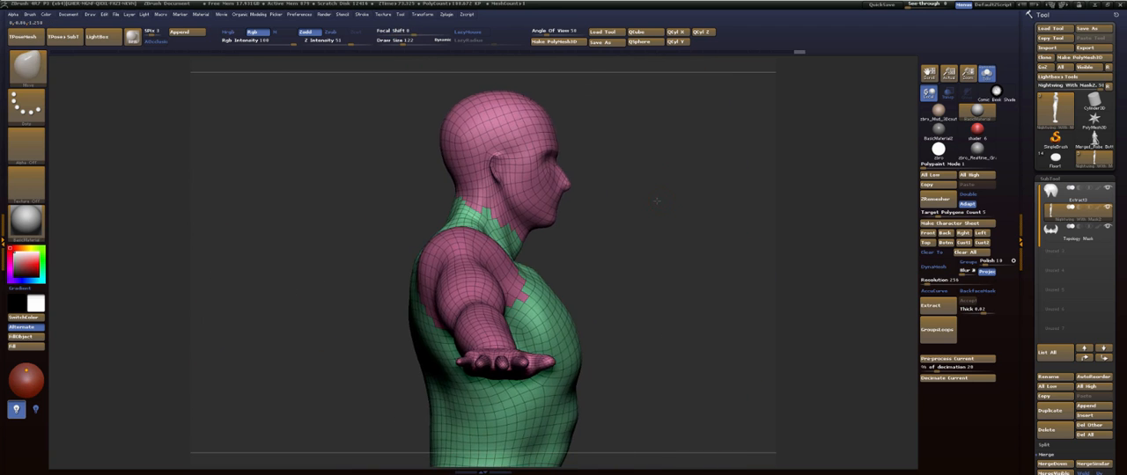
# - Bring the whole body into front view, set the Move draw size to 1000 and turn off the polyframe display
pyautogui.moveTo(642, 254)
pyautogui.keyDown('alt'); pyautogui.mouseDown()
pyautogui.moveTo(621, 199)
pyautogui.moveTo(637, 204)
pyautogui.moveTo(586, 244)
pyautogui.moveTo(567, 210)
pyautogui.moveTo(657, 188)
pyautogui.moveTo(619, 184)
pyautogui.moveTo(619, 207)
pyautogui.moveTo(647, 168)
pyautogui.mouseUp(); pyautogui.keyUp('alt')
pyautogui.press('s')
pyautogui.press('f')
pyautogui.press('s')
pyautogui.moveTo(602, 235); pyautogui.dragTo(634, 237)
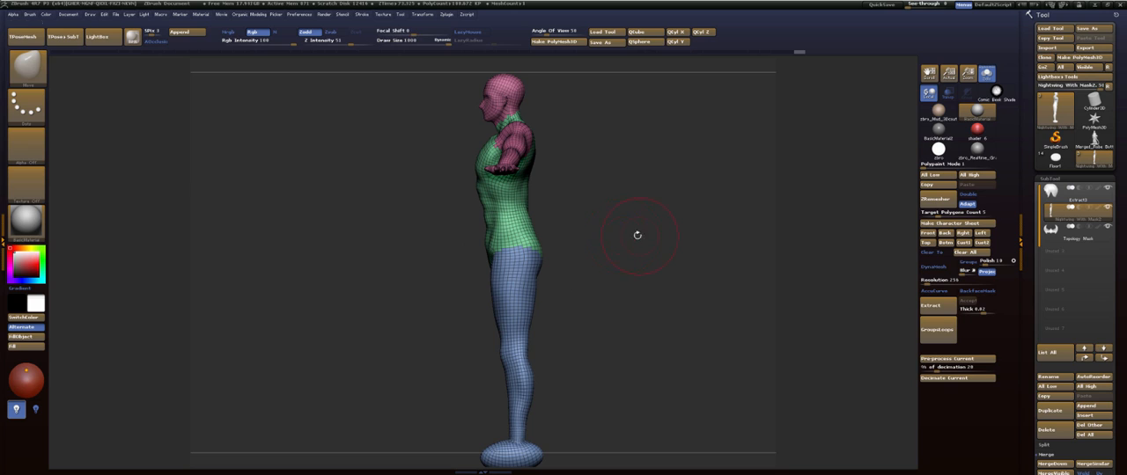
pyautogui.press('s')
pyautogui.press('s')
pyautogui.moveTo(403, 188); pyautogui.dragTo(634, 141)
pyautogui.moveTo(637, 83)
pyautogui.keyDown('alt'); pyautogui.mouseDown()
pyautogui.moveTo(634, 109)
pyautogui.moveTo(638, 98)
pyautogui.mouseUp(); pyautogui.keyUp('alt')
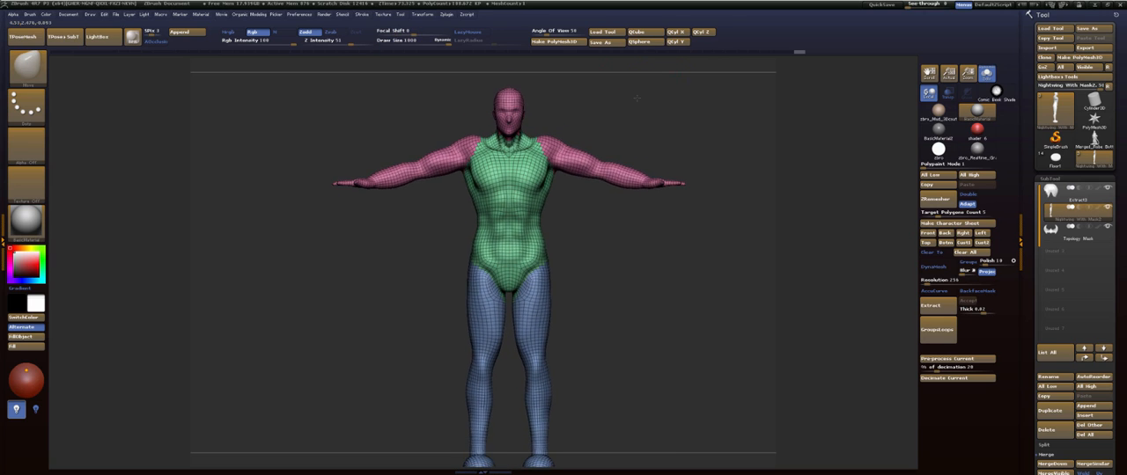
pyautogui.hotkey('shift', 'f')
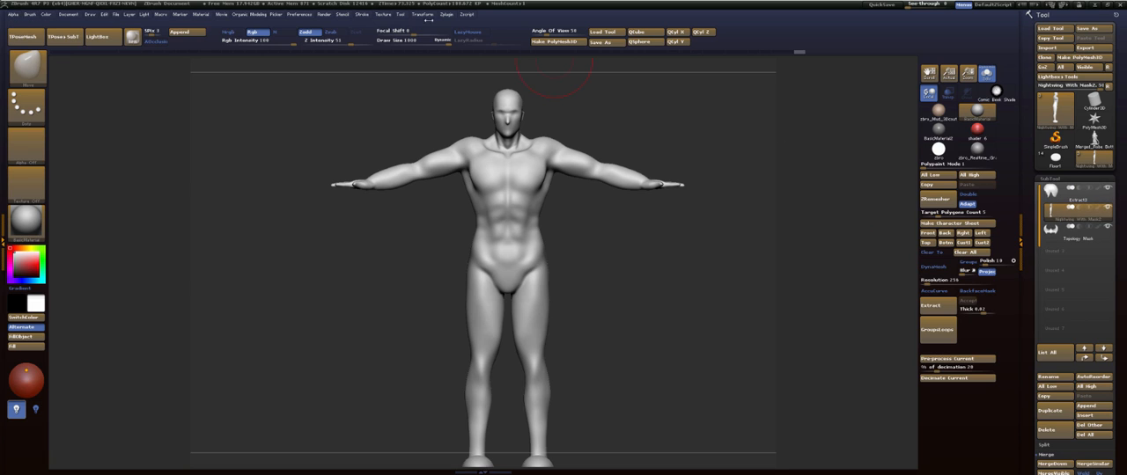
pyautogui.click(448, 15)
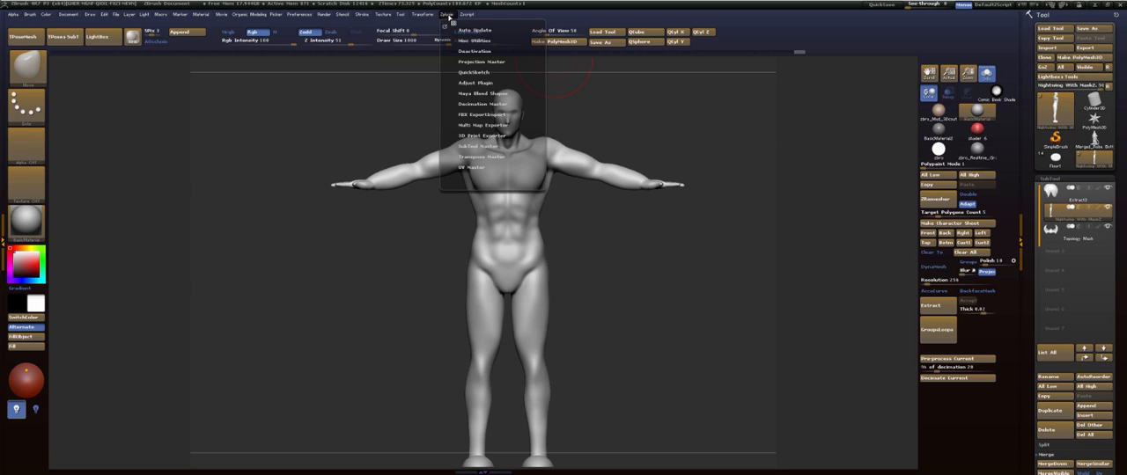
pyautogui.click(477, 146)
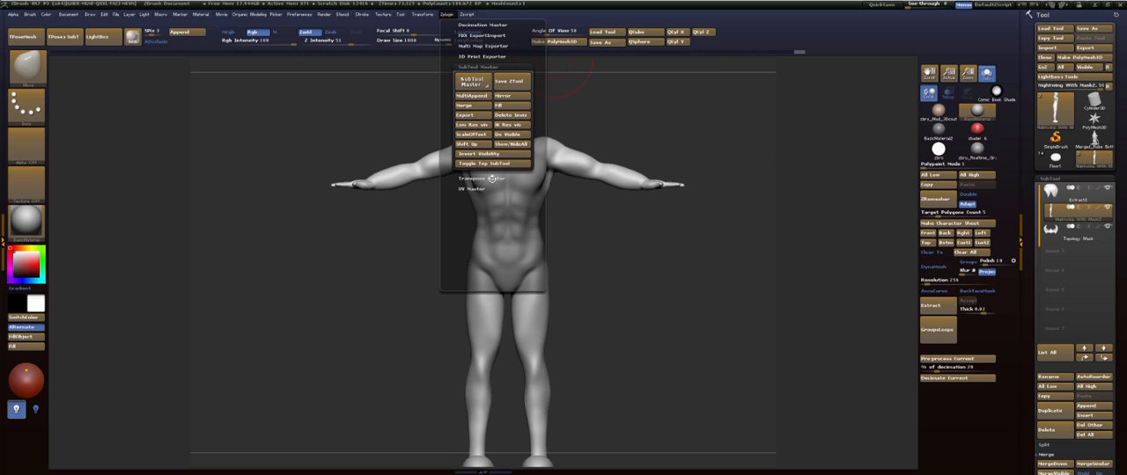
pyautogui.click(449, 15)
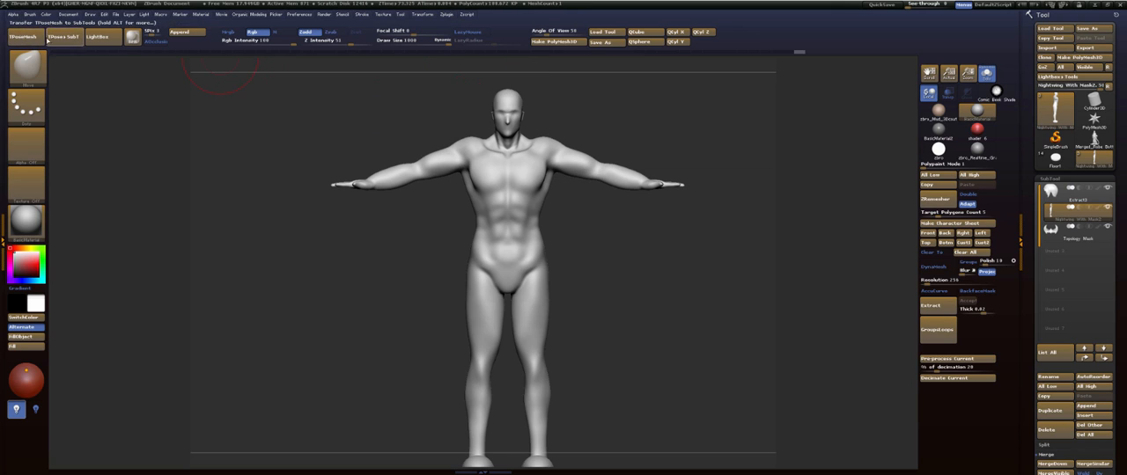
pyautogui.click(446, 16)
pyautogui.click(480, 147)
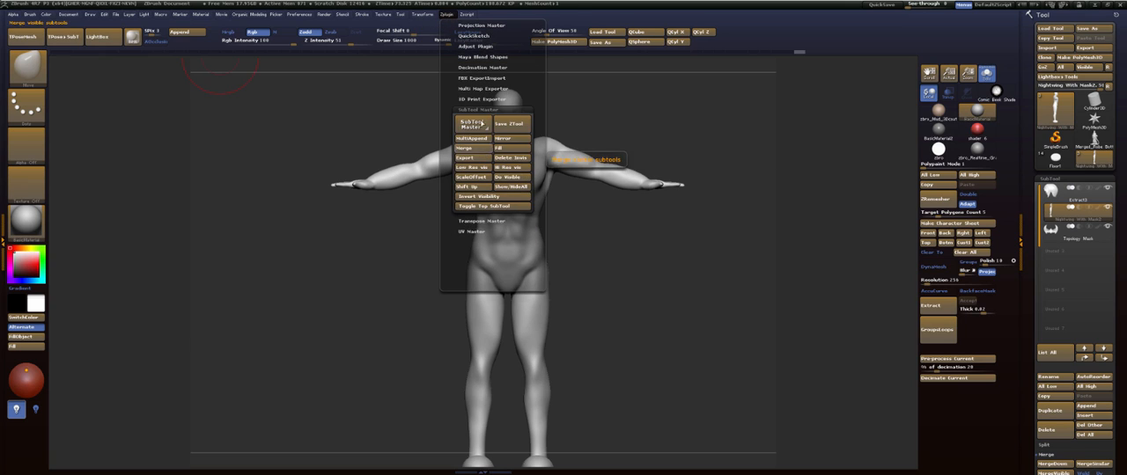
pyautogui.click(480, 113)
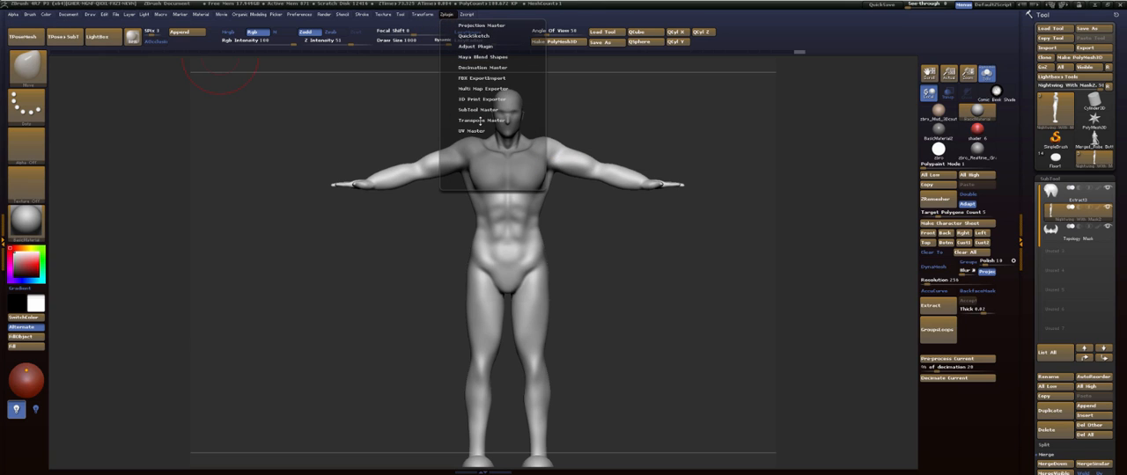
# - Create a low-resolution TPose mesh combining the body, hair and mask subtools with Transpose Master
pyautogui.click(481, 119)
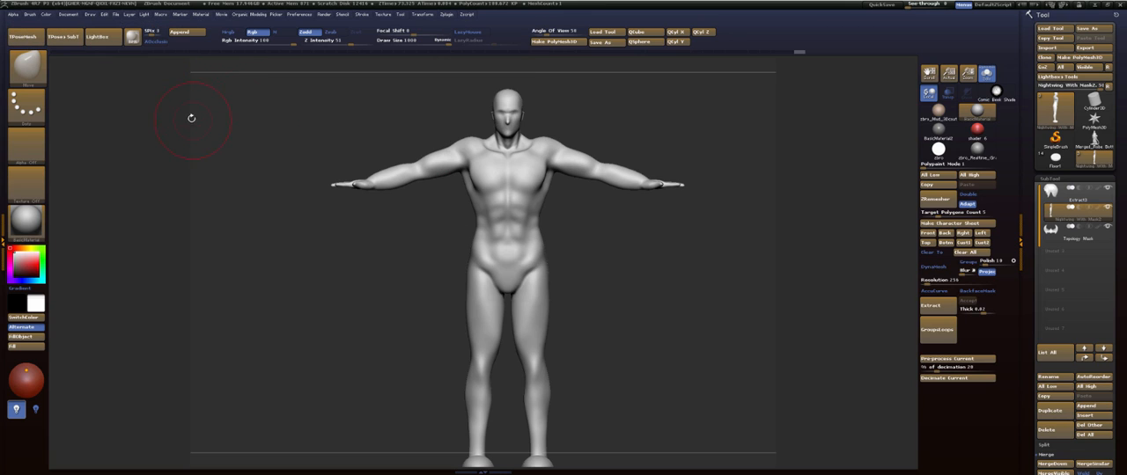
pyautogui.click(29, 37)
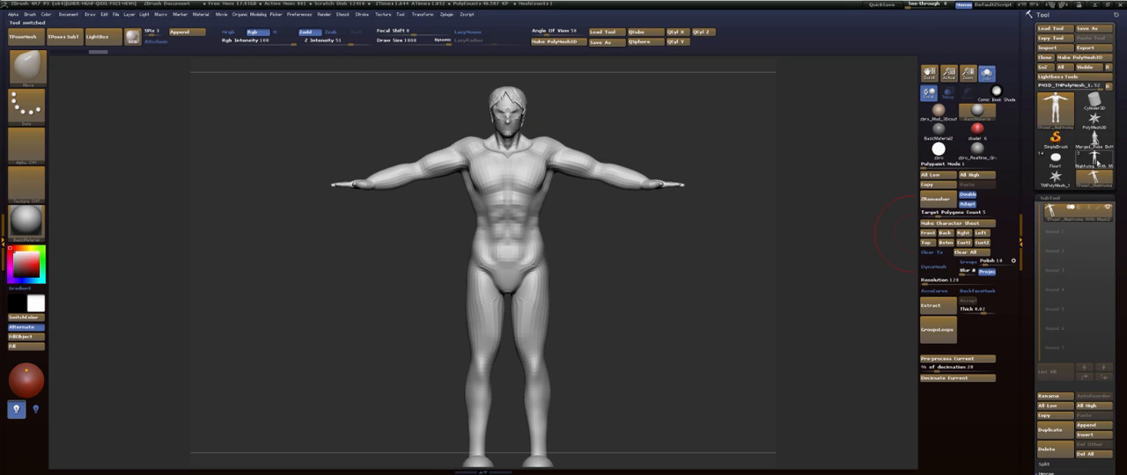
# - Compare the original Nightwing tool at its lower subdivision level with the combined TPose mesh
pyautogui.click(1095, 157)
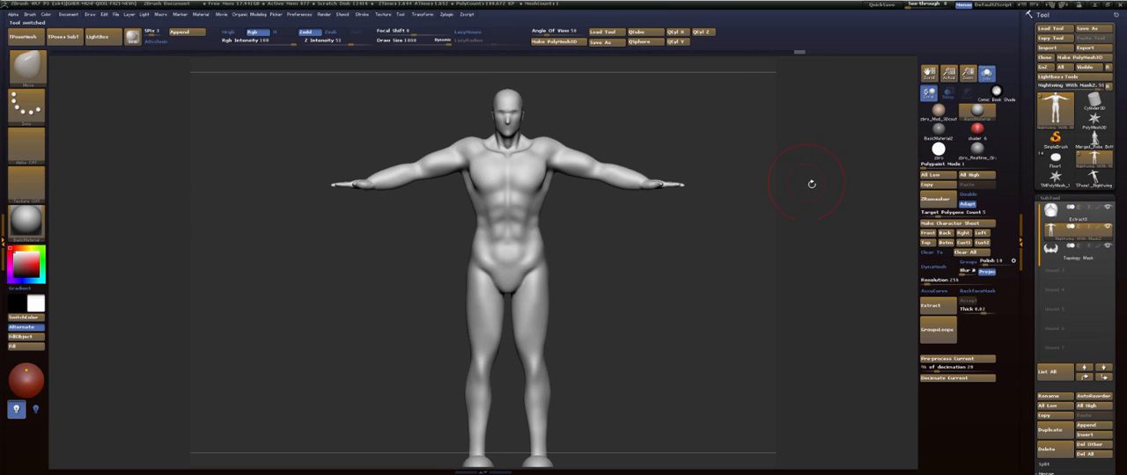
pyautogui.hotkey('shift', 'd')
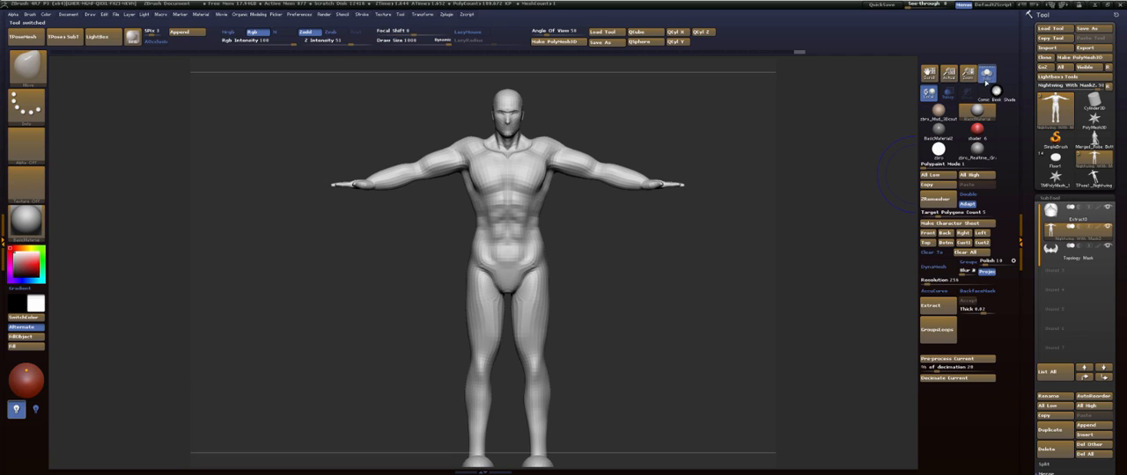
pyautogui.click(1095, 176)
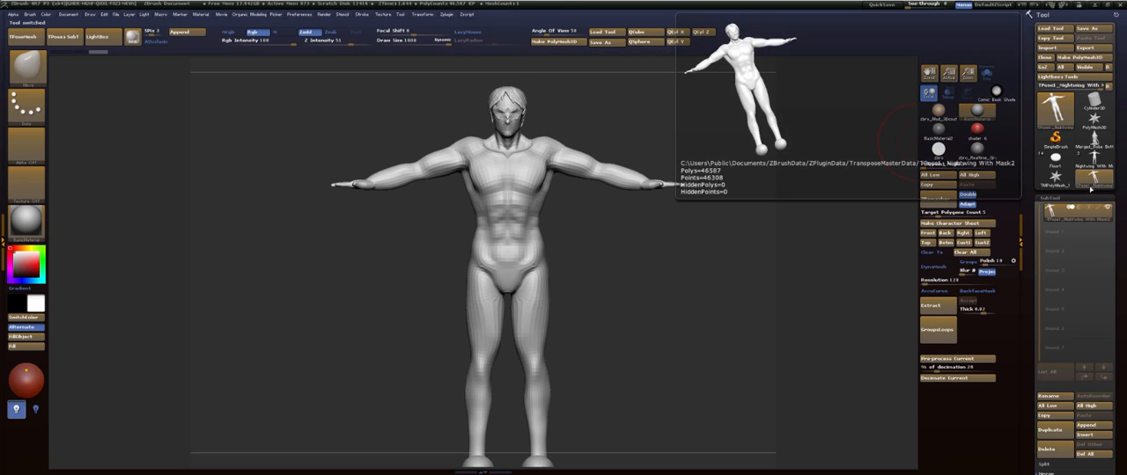
# - Try pulling the head of the TPose mesh with the large Move brush and undo the strokes
pyautogui.moveTo(648, 262)
pyautogui.mouseDown()
pyautogui.moveTo(631, 211)
pyautogui.moveTo(593, 203)
pyautogui.mouseUp()
pyautogui.press('s')
pyautogui.click(593, 204)
pyautogui.moveTo(502, 115)
pyautogui.mouseDown()
pyautogui.moveTo(689, 137)
pyautogui.moveTo(670, 116)
pyautogui.mouseUp()
pyautogui.hotkey('ctrl', 'z')
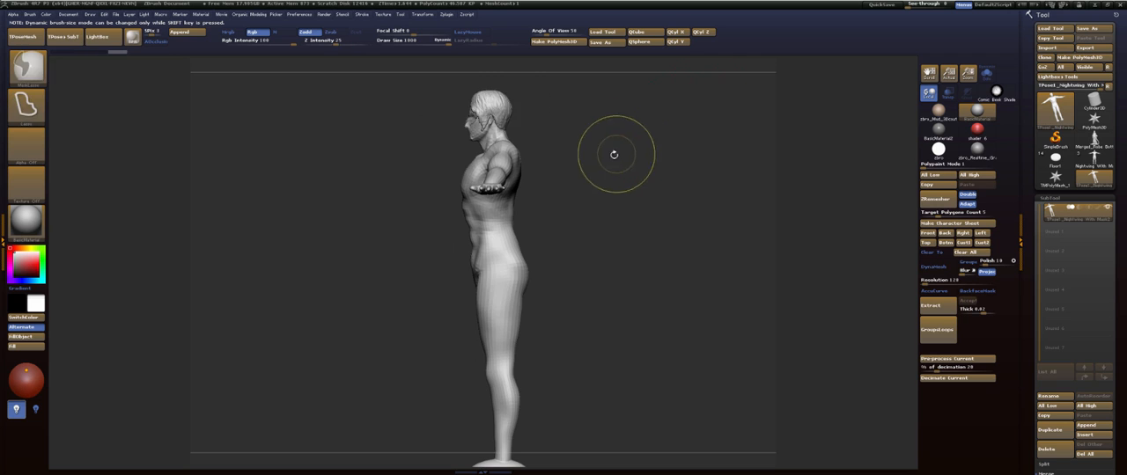
pyautogui.moveTo(615, 154); pyautogui.dragTo(665, 155)
pyautogui.moveTo(498, 120)
pyautogui.mouseDown()
pyautogui.moveTo(575, 109)
pyautogui.moveTo(635, 124)
pyautogui.moveTo(693, 118)
pyautogui.moveTo(814, 179)
pyautogui.mouseUp()
pyautogui.hotkey('ctrl', 'z')
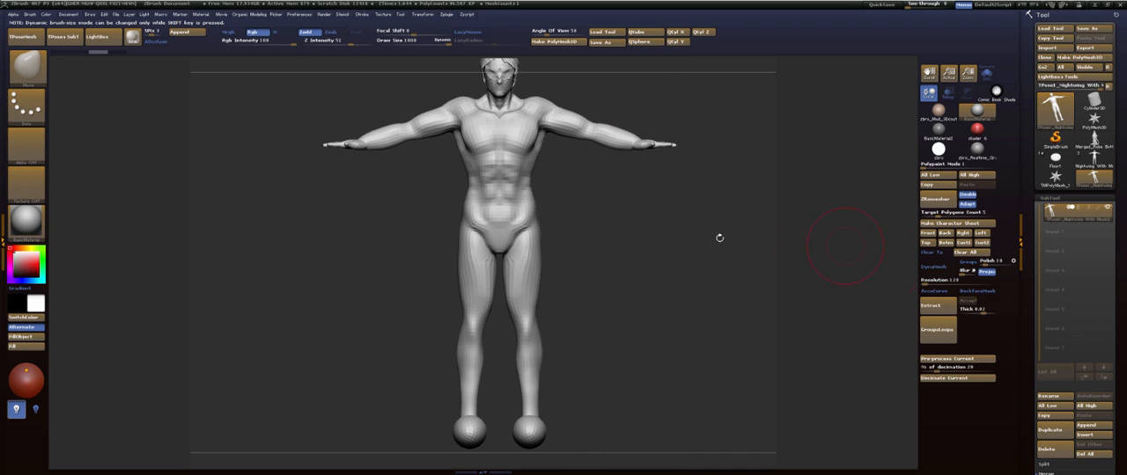
# - Shrink the whole TPose body with a transpose line placed at the feet, repeat the operation and return to Draw mode
pyautogui.keyDown('alt'); pyautogui.moveTo(711, 264); pyautogui.dragTo(585, 254); pyautogui.keyUp('alt')
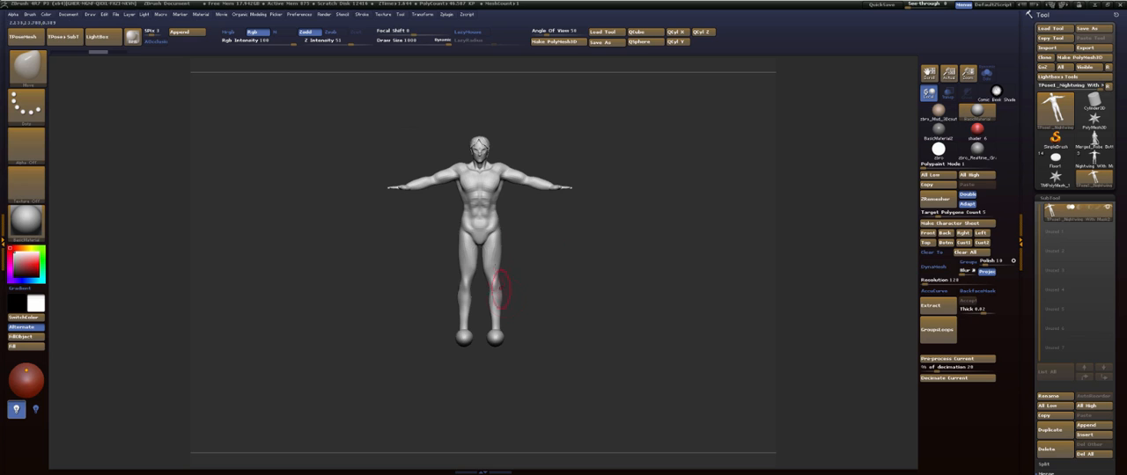
pyautogui.keyDown('alt'); pyautogui.moveTo(543, 133); pyautogui.dragTo(563, 284); pyautogui.keyUp('alt')
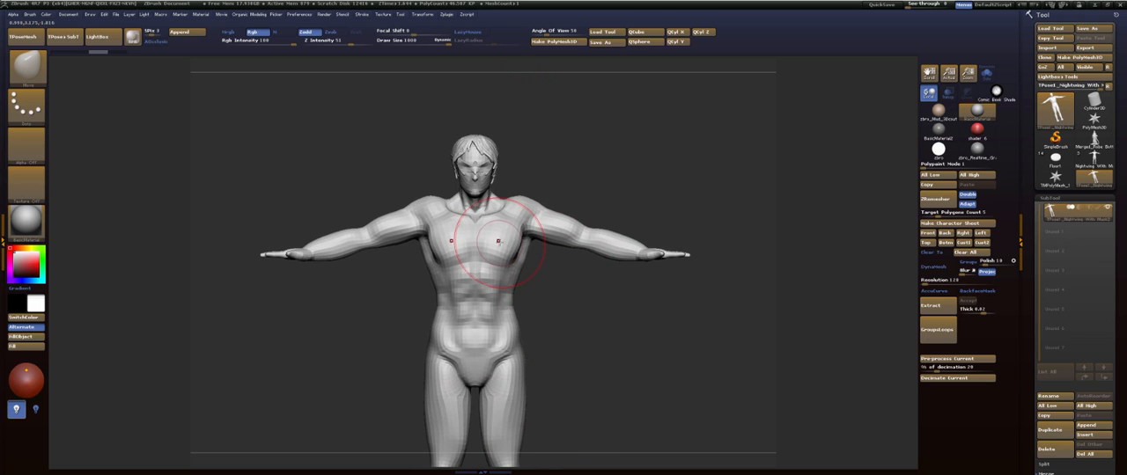
pyautogui.keyDown('alt'); pyautogui.moveTo(563, 387); pyautogui.dragTo(581, 207); pyautogui.keyUp('alt')
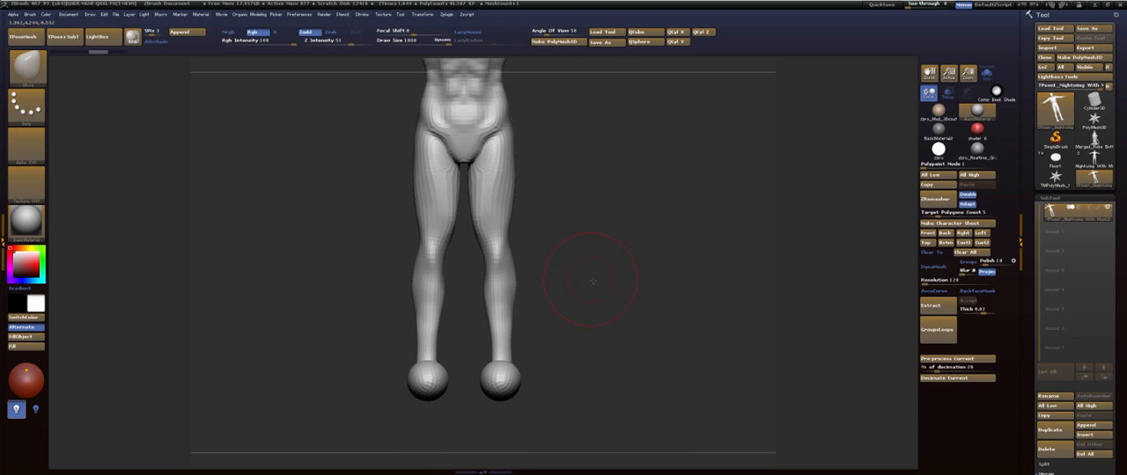
pyautogui.press('w')
pyautogui.moveTo(598, 326); pyautogui.dragTo(594, 296)
pyautogui.moveTo(544, 199)
pyautogui.keyDown('alt'); pyautogui.mouseDown()
pyautogui.moveTo(541, 256)
pyautogui.moveTo(628, 119)
pyautogui.moveTo(570, 207)
pyautogui.mouseUp(); pyautogui.keyUp('alt')
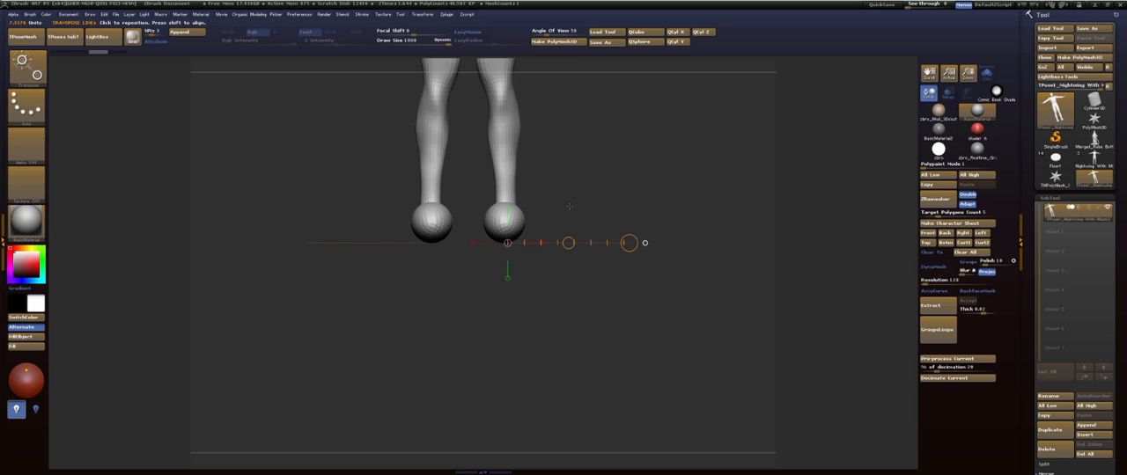
pyautogui.moveTo(629, 243); pyautogui.dragTo(592, 353)
pyautogui.press('1')
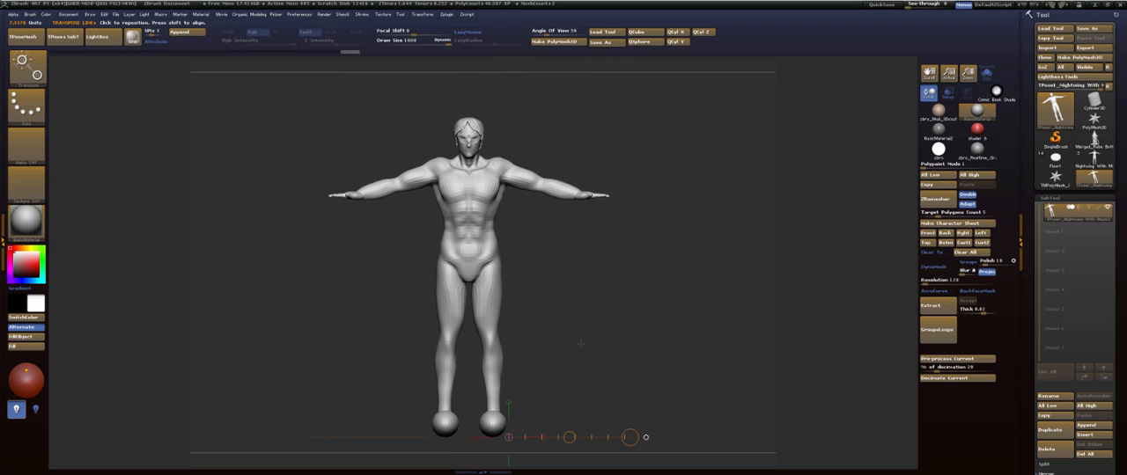
pyautogui.press('1')
pyautogui.press('1')
pyautogui.press('q')
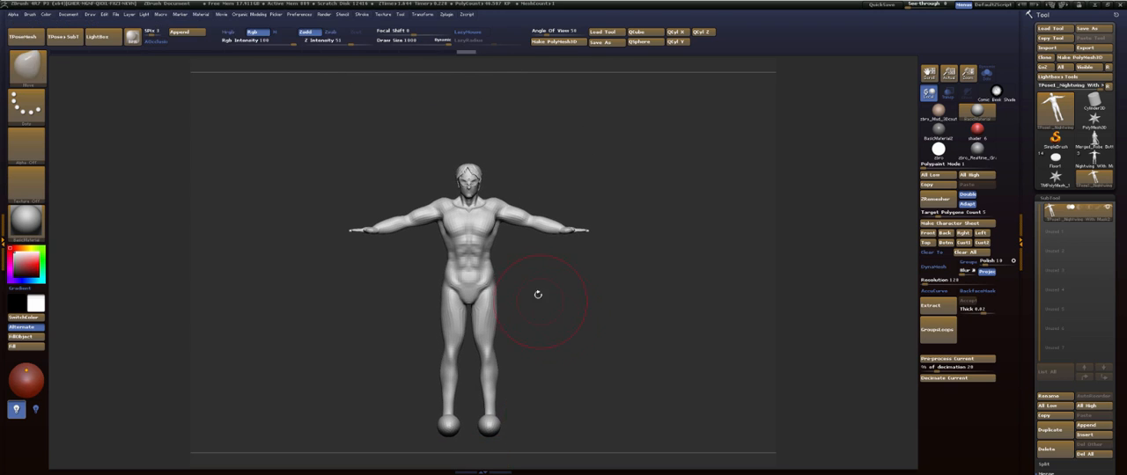
# - Transfer the changed TPose mesh back to the original subtools with Transpose Master
pyautogui.keyDown('shift'); pyautogui.moveTo(547, 282); pyautogui.dragTo(476, 284); pyautogui.keyUp('shift')
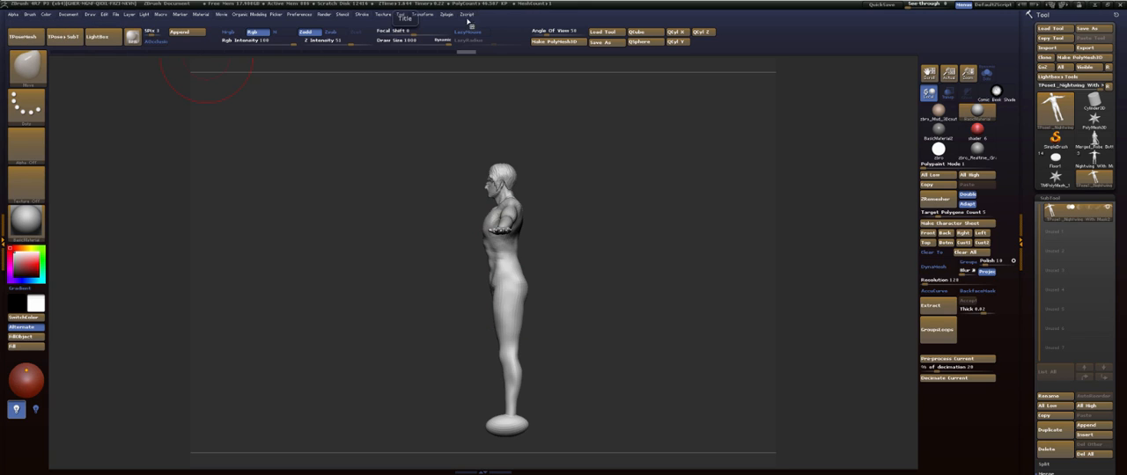
pyautogui.click(446, 15)
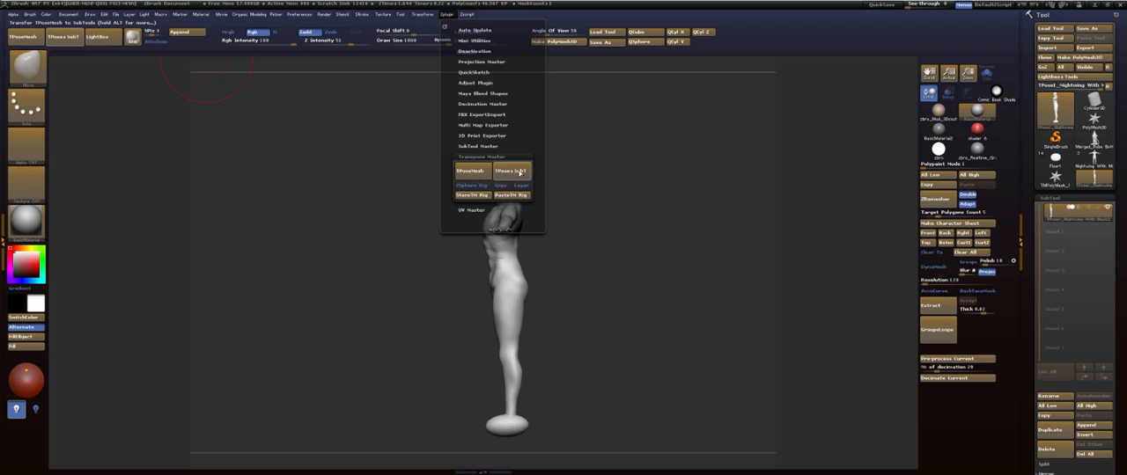
pyautogui.click(521, 173)
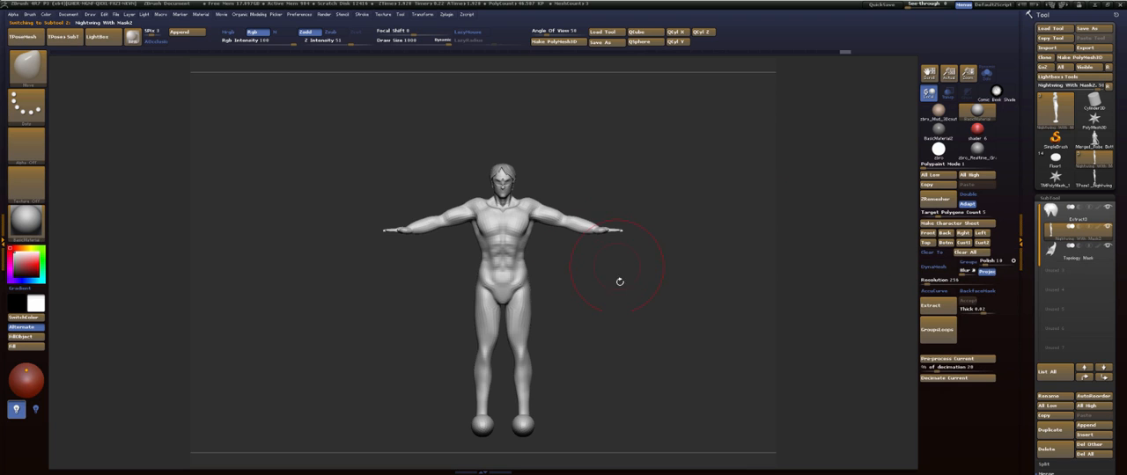
# - Adjust the front of the chest in side view with the Move brush, undoing the first stroke and enlarging the brush to about 484
pyautogui.moveTo(617, 276)
pyautogui.keyDown('shift'); pyautogui.mouseDown()
pyautogui.moveTo(590, 211)
pyautogui.moveTo(599, 243)
pyautogui.moveTo(617, 256)
pyautogui.moveTo(616, 172)
pyautogui.moveTo(613, 186)
pyautogui.moveTo(633, 168)
pyautogui.mouseUp(); pyautogui.keyUp('shift')
pyautogui.moveTo(636, 169); pyautogui.dragTo(714, 171)
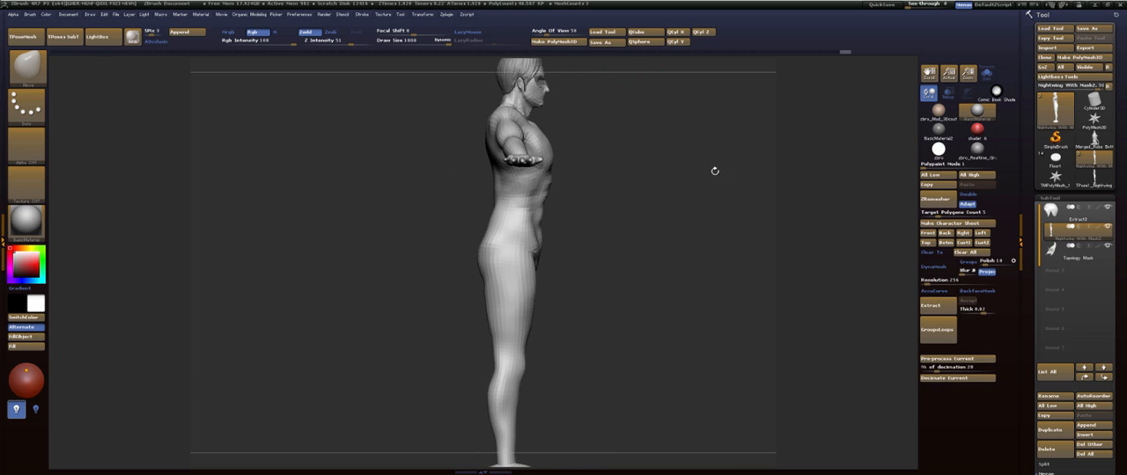
pyautogui.keyDown('alt'); pyautogui.moveTo(679, 231); pyautogui.dragTo(678, 206); pyautogui.keyUp('alt')
pyautogui.moveTo(631, 95); pyautogui.dragTo(635, 93)
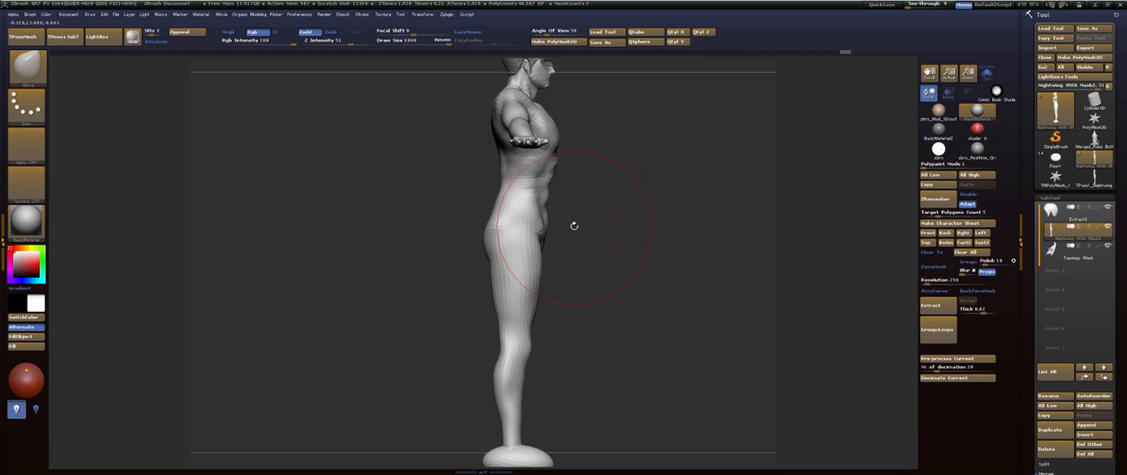
pyautogui.moveTo(603, 187)
pyautogui.keyDown('alt'); pyautogui.mouseDown()
pyautogui.moveTo(588, 229)
pyautogui.moveTo(598, 319)
pyautogui.mouseUp(); pyautogui.keyUp('alt')
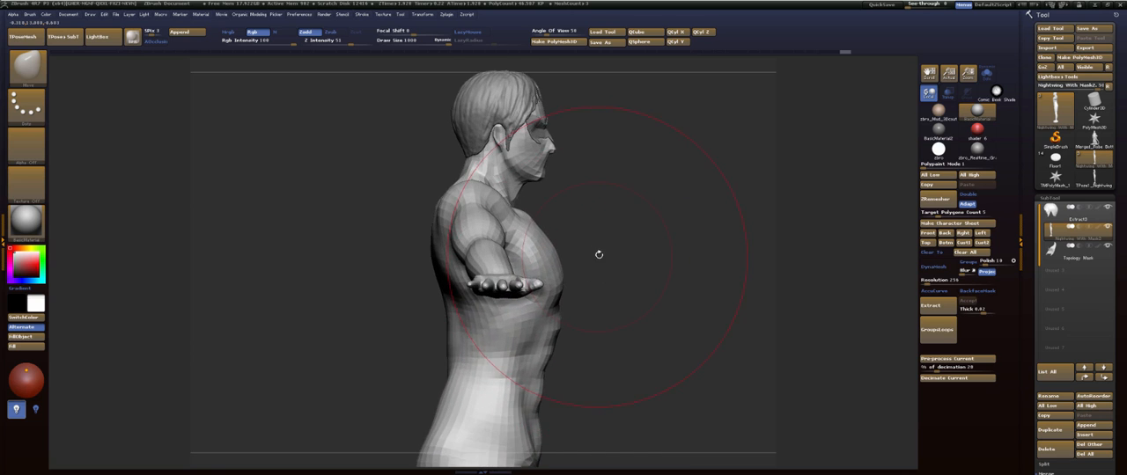
pyautogui.press('s')
pyautogui.moveTo(598, 254); pyautogui.dragTo(548, 263)
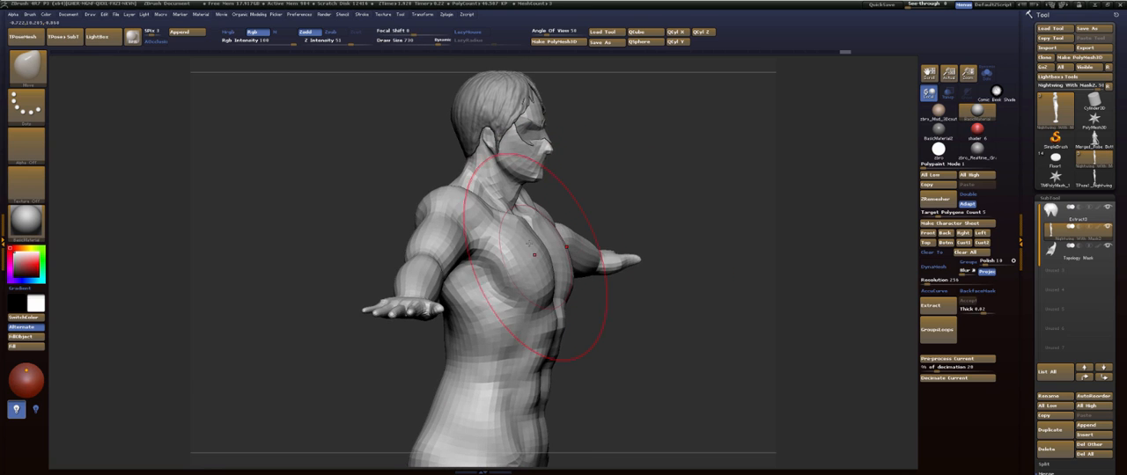
pyautogui.moveTo(645, 174)
pyautogui.keyDown('shift'); pyautogui.mouseDown()
pyautogui.moveTo(596, 166)
pyautogui.moveTo(656, 171)
pyautogui.mouseUp(); pyautogui.keyUp('shift')
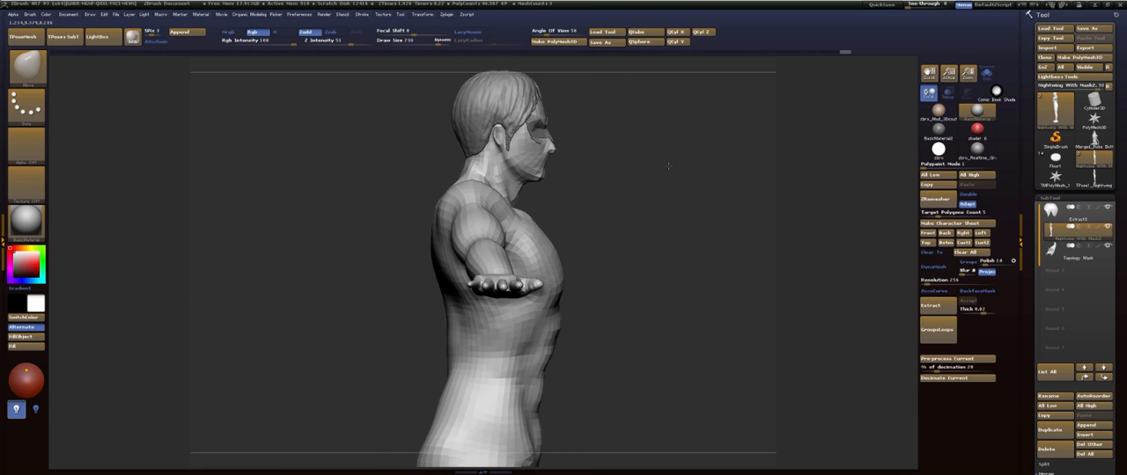
pyautogui.moveTo(537, 253)
pyautogui.mouseDown()
pyautogui.moveTo(593, 256)
pyautogui.moveTo(550, 260)
pyautogui.mouseUp()
pyautogui.hotkey('ctrl', 'z')
pyautogui.press('s')
pyautogui.moveTo(550, 257); pyautogui.dragTo(539, 253)
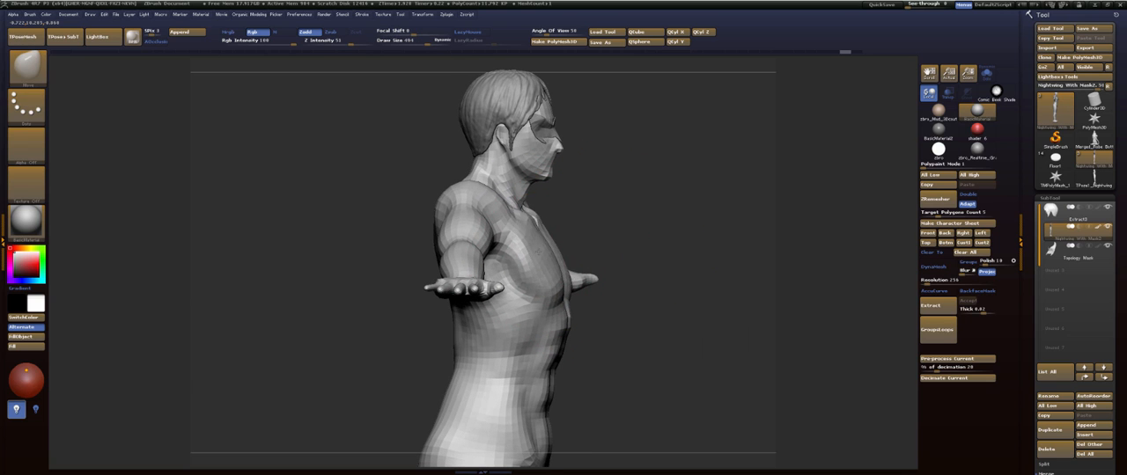
# - Set the Move brush size to 283 and undo the last three changes to the body
pyautogui.moveTo(644, 219)
pyautogui.mouseDown()
pyautogui.moveTo(742, 229)
pyautogui.moveTo(748, 181)
pyautogui.moveTo(742, 193)
pyautogui.moveTo(712, 179)
pyautogui.moveTo(660, 191)
pyautogui.moveTo(674, 199)
pyautogui.moveTo(654, 290)
pyautogui.moveTo(625, 273)
pyautogui.moveTo(634, 292)
pyautogui.mouseUp()
pyautogui.press('s')
pyautogui.moveTo(663, 234)
pyautogui.mouseDown()
pyautogui.moveTo(688, 216)
pyautogui.moveTo(629, 174)
pyautogui.mouseUp()
pyautogui.hotkey('ctrl', 'z')
pyautogui.hotkey('ctrl', 'z')
pyautogui.hotkey('ctrl', 'z')
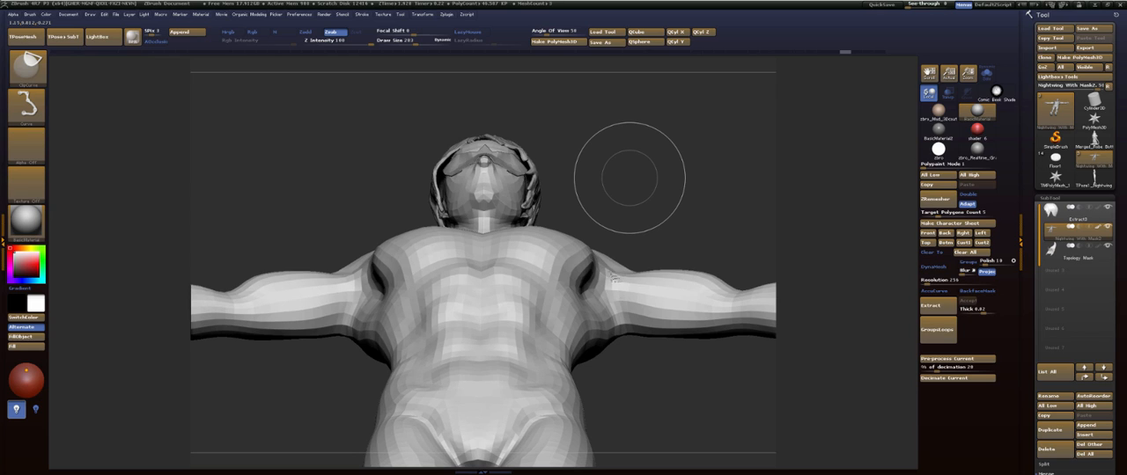
pyautogui.keyDown('ctrl'); pyautogui.keyDown('shift'); pyautogui.moveTo(588, 286); pyautogui.dragTo(667, 276); pyautogui.keyUp('shift'); pyautogui.keyUp('ctrl')
pyautogui.moveTo(595, 257)
pyautogui.keyDown('ctrl'); pyautogui.keyDown('shift'); pyautogui.mouseDown()
pyautogui.moveTo(633, 266)
pyautogui.moveTo(604, 263)
pyautogui.mouseUp(); pyautogui.keyUp('shift'); pyautogui.keyUp('ctrl')
pyautogui.moveTo(484, 237)
pyautogui.keyDown('ctrl'); pyautogui.keyDown('shift'); pyautogui.mouseDown()
pyautogui.moveTo(543, 231)
pyautogui.moveTo(580, 243)
pyautogui.mouseUp(); pyautogui.keyUp('shift'); pyautogui.keyUp('ctrl')
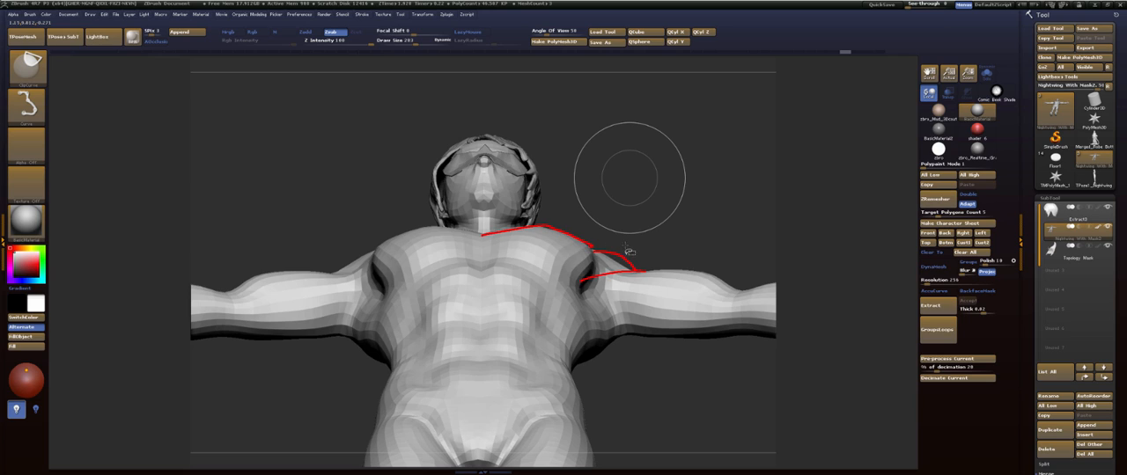
pyautogui.hotkey('ctrl', 'z')
pyautogui.moveTo(506, 235)
pyautogui.keyDown('ctrl'); pyautogui.keyDown('shift'); pyautogui.mouseDown()
pyautogui.moveTo(579, 236)
pyautogui.moveTo(508, 235)
pyautogui.moveTo(584, 254)
pyautogui.mouseUp(); pyautogui.keyUp('shift'); pyautogui.keyUp('ctrl')
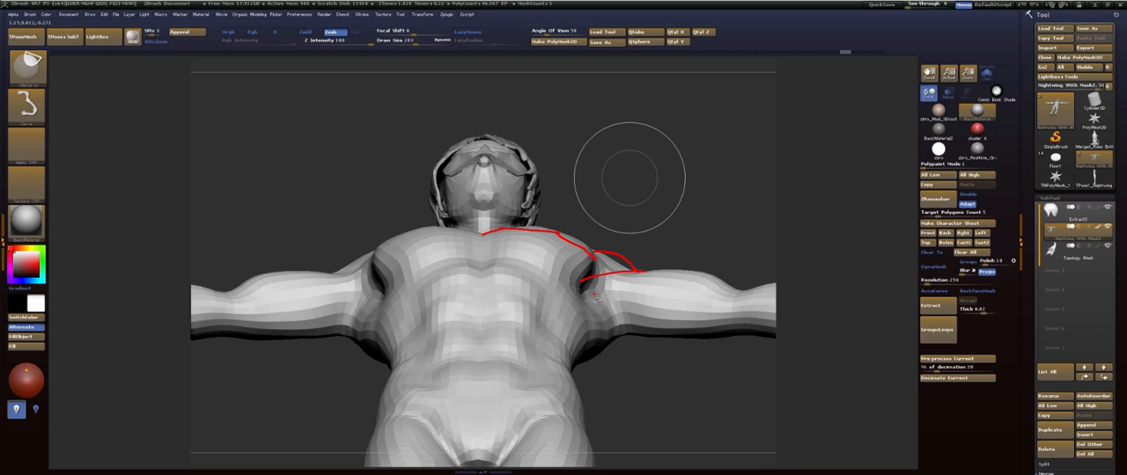
pyautogui.keyDown('ctrl'); pyautogui.keyDown('shift'); pyautogui.moveTo(597, 297); pyautogui.dragTo(590, 314); pyautogui.keyUp('shift'); pyautogui.keyUp('ctrl')
pyautogui.hotkey('ctrl', 'z')
pyautogui.keyDown('ctrl'); pyautogui.keyDown('shift'); pyautogui.moveTo(599, 327); pyautogui.dragTo(597, 314); pyautogui.keyUp('shift'); pyautogui.keyUp('ctrl')
pyautogui.moveTo(587, 294); pyautogui.dragTo(759, 293)
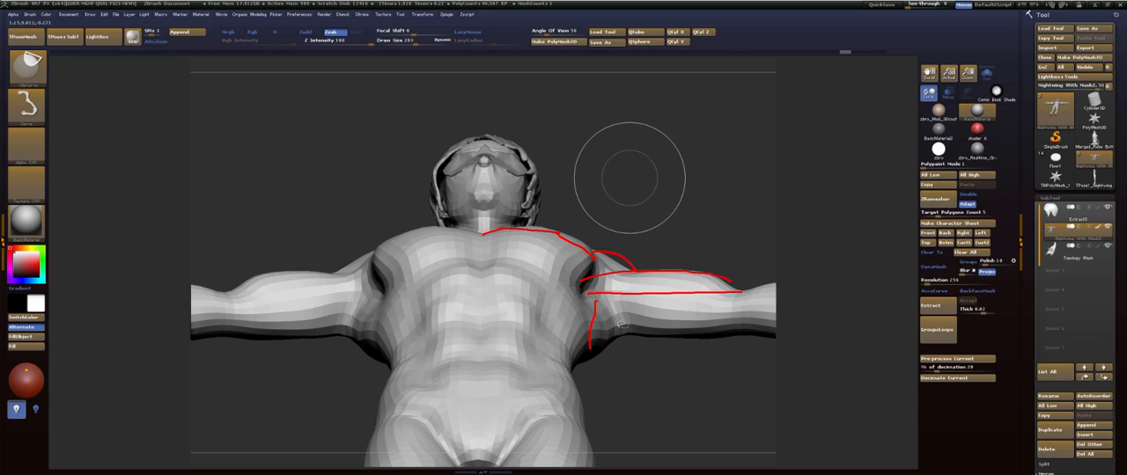
pyautogui.moveTo(621, 322); pyautogui.dragTo(726, 320)
pyautogui.moveTo(619, 336); pyautogui.dragTo(773, 334)
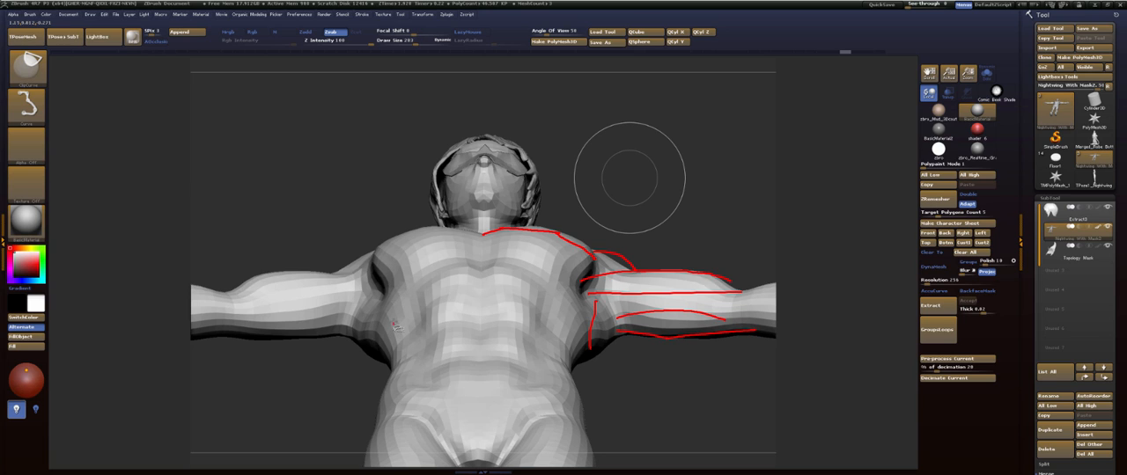
pyautogui.moveTo(392, 324)
pyautogui.mouseDown()
pyautogui.moveTo(390, 293)
pyautogui.moveTo(408, 280)
pyautogui.moveTo(518, 264)
pyautogui.moveTo(578, 292)
pyautogui.moveTo(599, 329)
pyautogui.mouseUp()
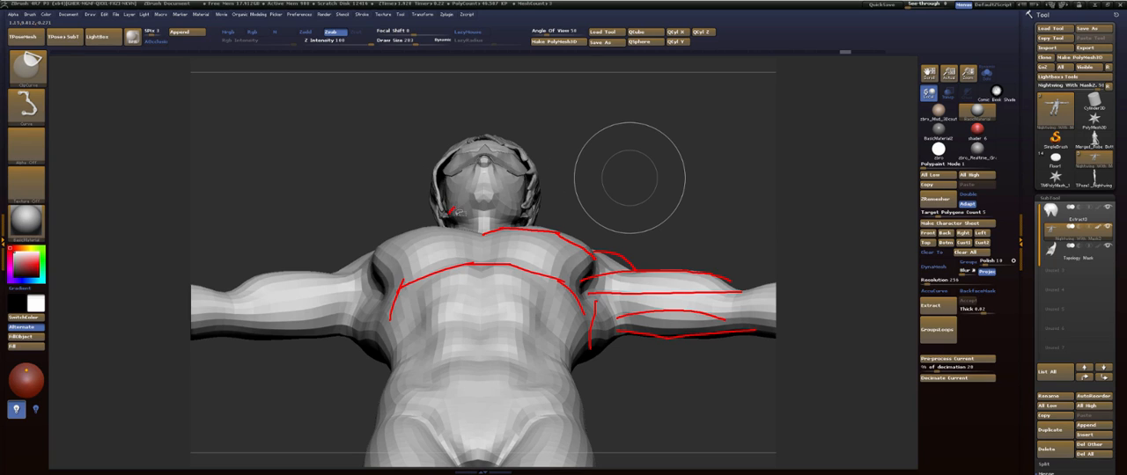
pyautogui.moveTo(453, 212)
pyautogui.mouseDown()
pyautogui.moveTo(486, 193)
pyautogui.moveTo(520, 214)
pyautogui.mouseUp()
pyautogui.press('Escape')
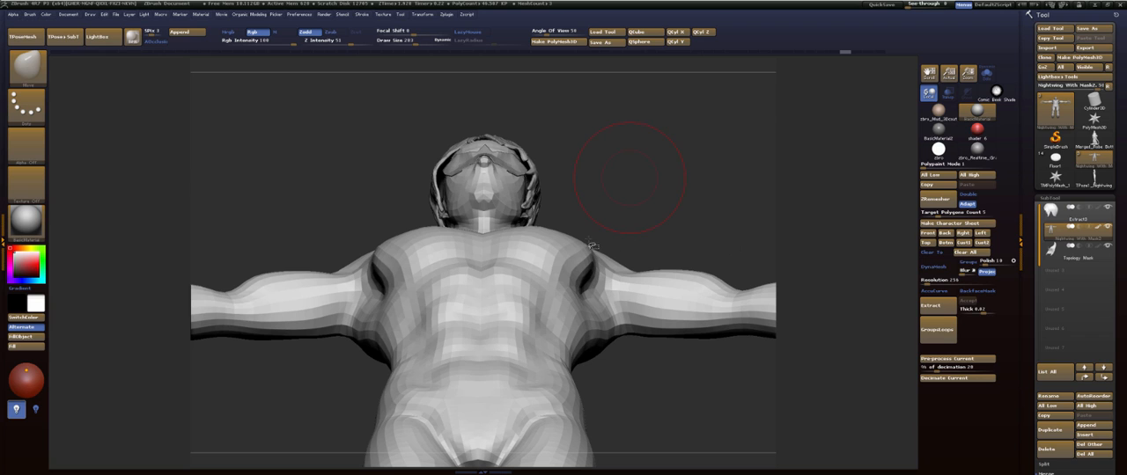
# - Smooth the upper chest beside the armpits and reshape the collarbone and shoulder area with the Move brush at size 311
pyautogui.moveTo(324, 224); pyautogui.dragTo(308, 227)
pyautogui.moveTo(582, 211)
pyautogui.mouseDown()
pyautogui.moveTo(630, 212)
pyautogui.moveTo(634, 232)
pyautogui.moveTo(596, 231)
pyautogui.moveTo(588, 212)
pyautogui.moveTo(576, 253)
pyautogui.mouseUp()
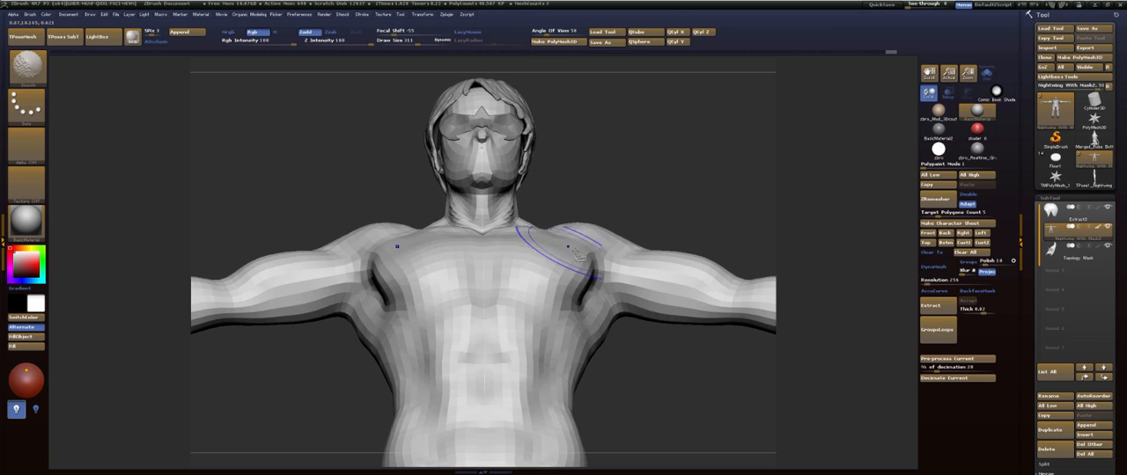
pyautogui.moveTo(661, 216)
pyautogui.mouseDown()
pyautogui.moveTo(636, 232)
pyautogui.moveTo(637, 204)
pyautogui.moveTo(604, 221)
pyautogui.moveTo(591, 269)
pyautogui.mouseUp()
pyautogui.keyDown('alt'); pyautogui.moveTo(734, 232); pyautogui.dragTo(696, 257); pyautogui.keyUp('alt')
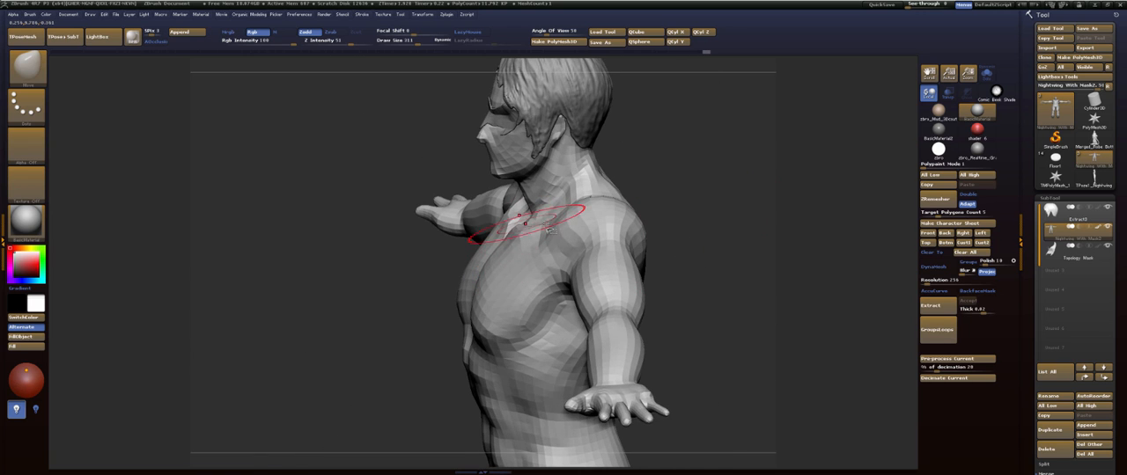
pyautogui.moveTo(695, 234); pyautogui.dragTo(674, 294)
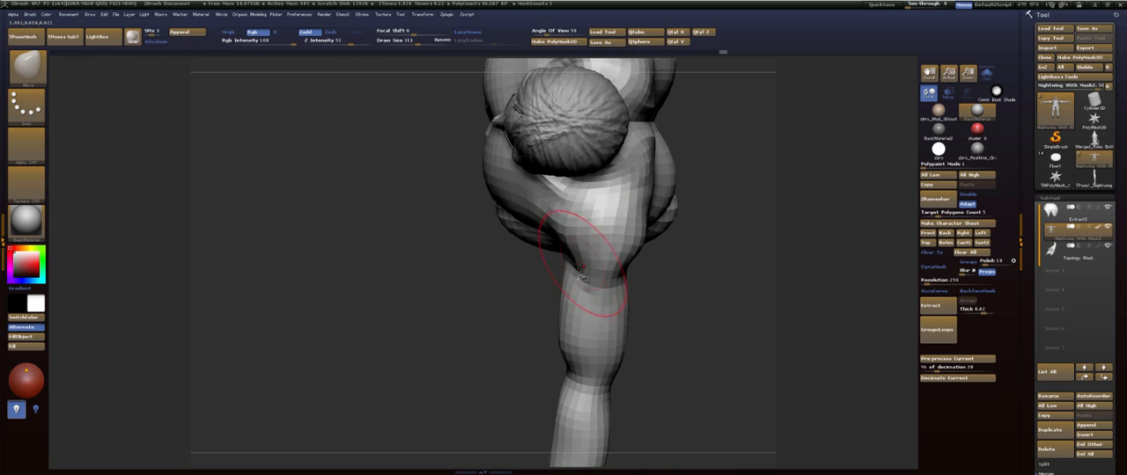
# - Refine the shoulder and upper arm from above with the Move brush at size 228 and Smooth, and enlarge the Move brush to 325
pyautogui.press('s')
pyautogui.moveTo(584, 270); pyautogui.dragTo(574, 273)
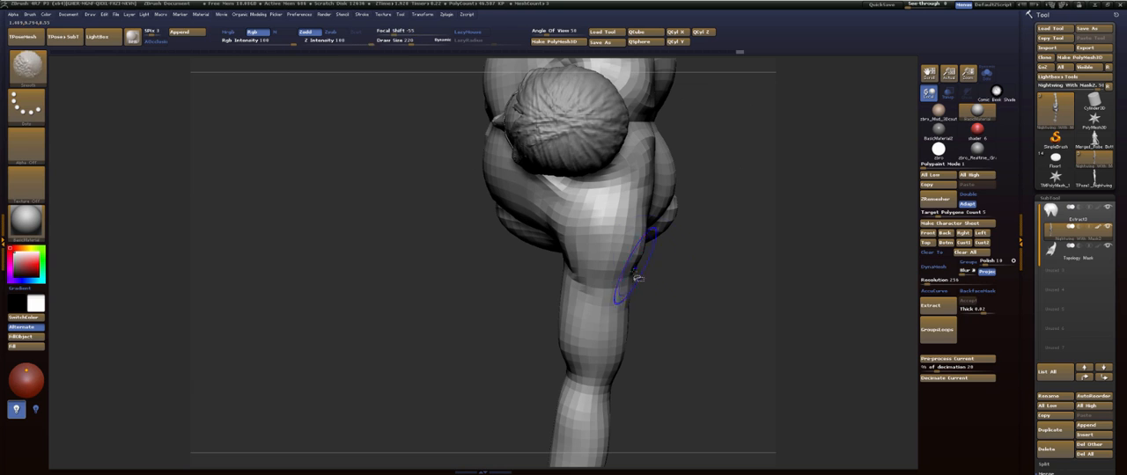
pyautogui.press('b')
pyautogui.press('m')
pyautogui.press('v')
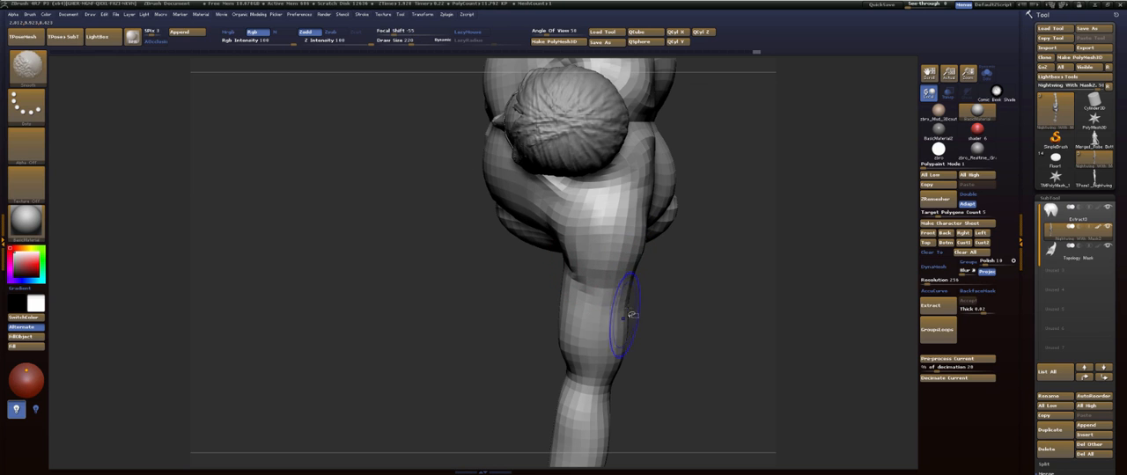
pyautogui.moveTo(668, 318)
pyautogui.mouseDown()
pyautogui.moveTo(653, 252)
pyautogui.moveTo(710, 229)
pyautogui.moveTo(636, 292)
pyautogui.moveTo(648, 311)
pyautogui.moveTo(599, 226)
pyautogui.moveTo(696, 314)
pyautogui.moveTo(701, 283)
pyautogui.moveTo(669, 287)
pyautogui.moveTo(669, 261)
pyautogui.moveTo(692, 261)
pyautogui.moveTo(675, 214)
pyautogui.moveTo(596, 188)
pyautogui.mouseUp()
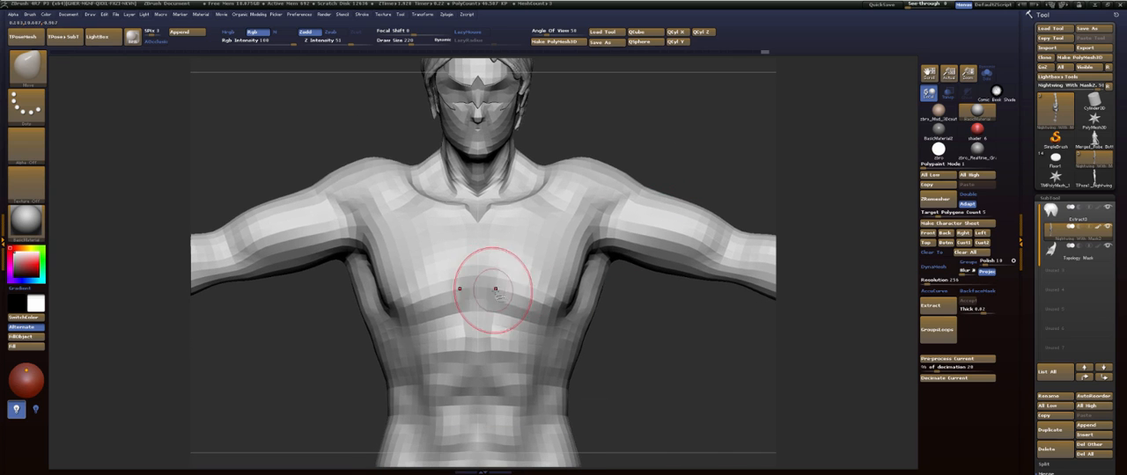
pyautogui.press('s')
pyautogui.moveTo(499, 289); pyautogui.dragTo(507, 290)
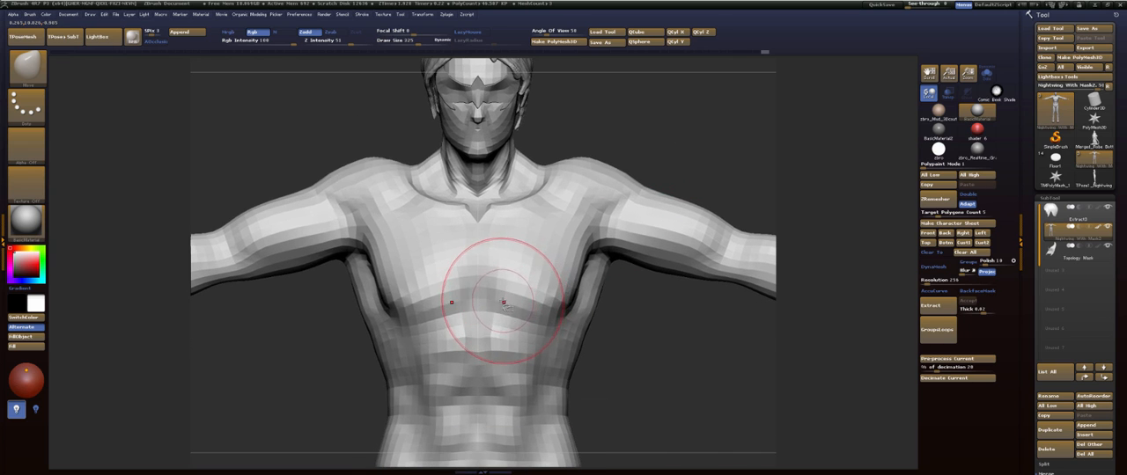
pyautogui.hotkey('ctrl', 'shift')
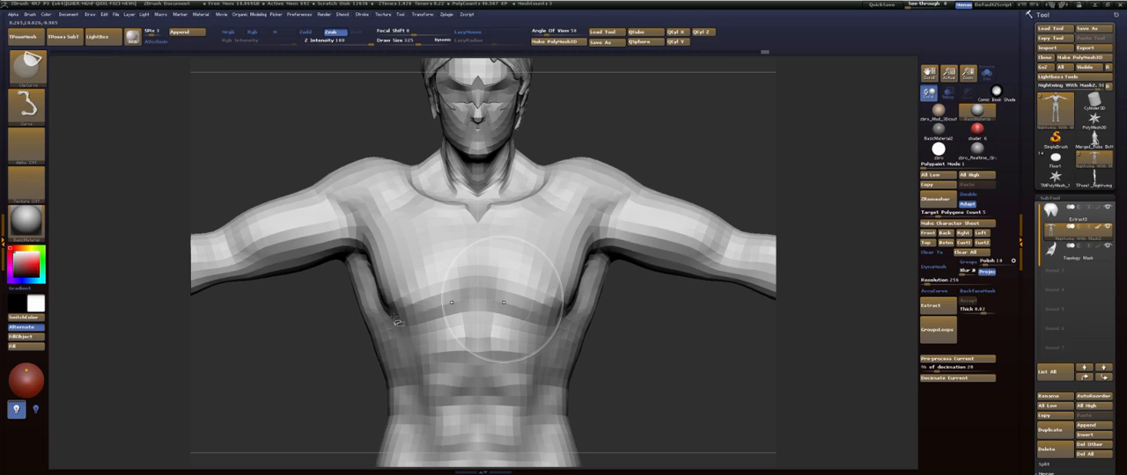
pyautogui.moveTo(396, 321)
pyautogui.keyDown('ctrl'); pyautogui.keyDown('shift'); pyautogui.mouseDown()
pyautogui.moveTo(527, 304)
pyautogui.moveTo(428, 322)
pyautogui.moveTo(459, 303)
pyautogui.mouseUp(); pyautogui.keyUp('shift'); pyautogui.keyUp('ctrl')
pyautogui.moveTo(417, 320)
pyautogui.keyDown('ctrl'); pyautogui.keyDown('shift'); pyautogui.mouseDown()
pyautogui.moveTo(406, 320)
pyautogui.moveTo(459, 313)
pyautogui.mouseUp(); pyautogui.keyUp('shift'); pyautogui.keyUp('ctrl')
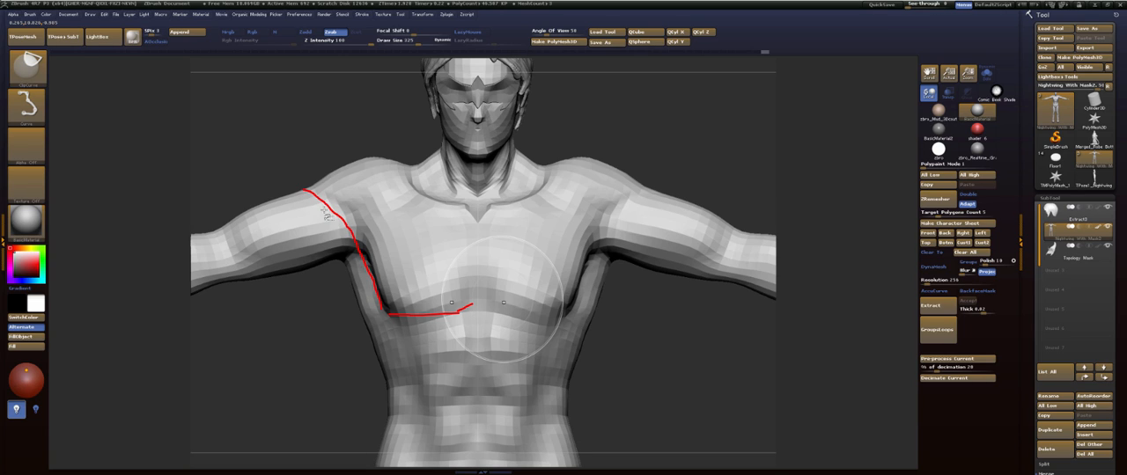
pyautogui.keyDown('ctrl'); pyautogui.keyDown('shift'); pyautogui.moveTo(303, 189); pyautogui.dragTo(356, 238); pyautogui.keyUp('shift'); pyautogui.keyUp('ctrl')
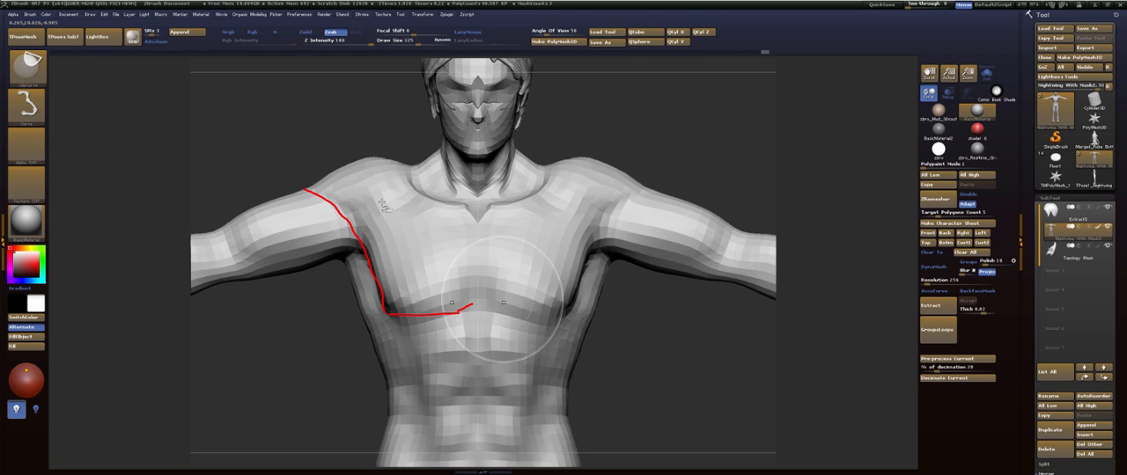
pyautogui.moveTo(326, 205)
pyautogui.mouseDown()
pyautogui.moveTo(407, 194)
pyautogui.moveTo(359, 221)
pyautogui.mouseUp()
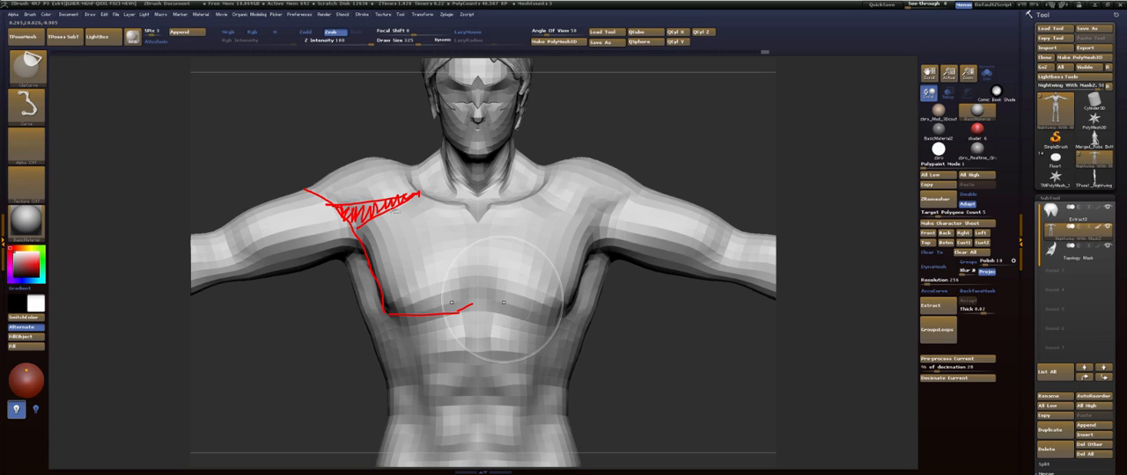
pyautogui.moveTo(321, 193); pyautogui.dragTo(391, 199)
pyautogui.moveTo(319, 201); pyautogui.dragTo(355, 203)
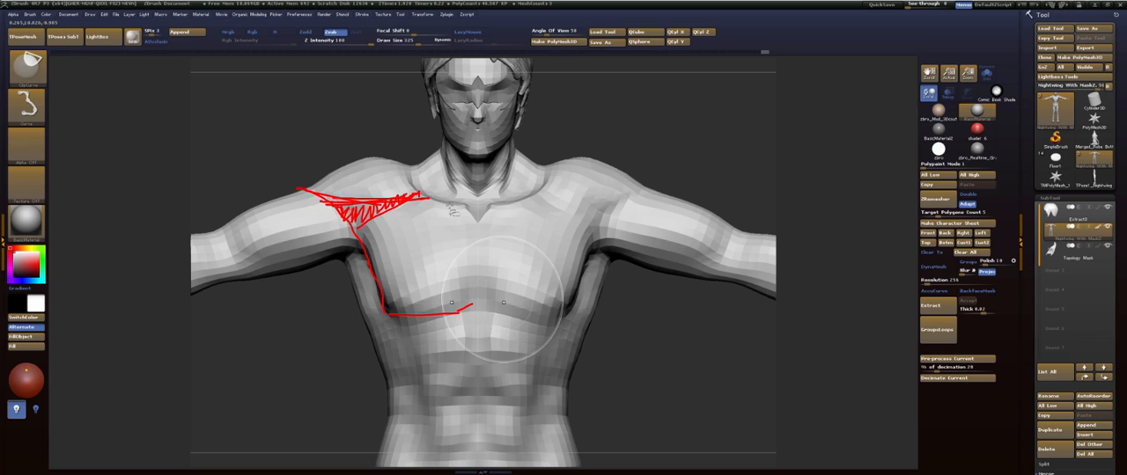
pyautogui.hotkey('ctrl', 'z')
pyautogui.hotkey('ctrl', 'z')
pyautogui.hotkey('ctrl', 'z')
pyautogui.hotkey('ctrl', 'z')
pyautogui.hotkey('ctrl', 'z')
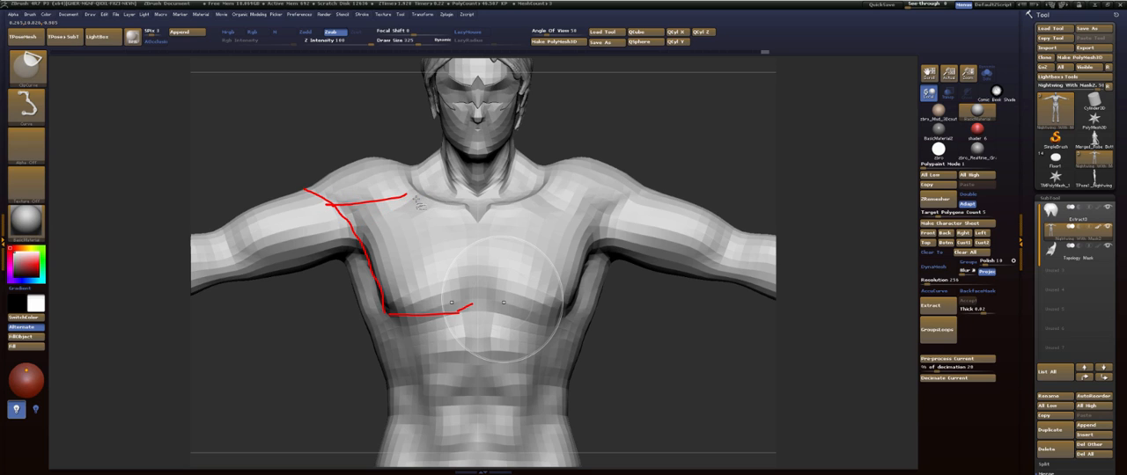
pyautogui.hotkey('ctrl', 'z')
pyautogui.moveTo(369, 196)
pyautogui.mouseDown()
pyautogui.moveTo(451, 202)
pyautogui.moveTo(366, 194)
pyautogui.moveTo(413, 194)
pyautogui.mouseUp()
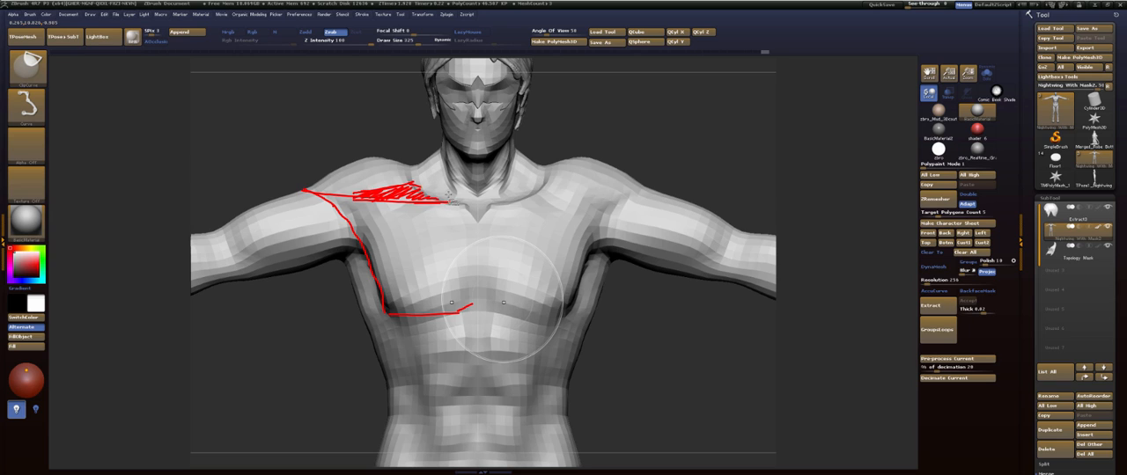
pyautogui.moveTo(458, 205); pyautogui.dragTo(467, 204)
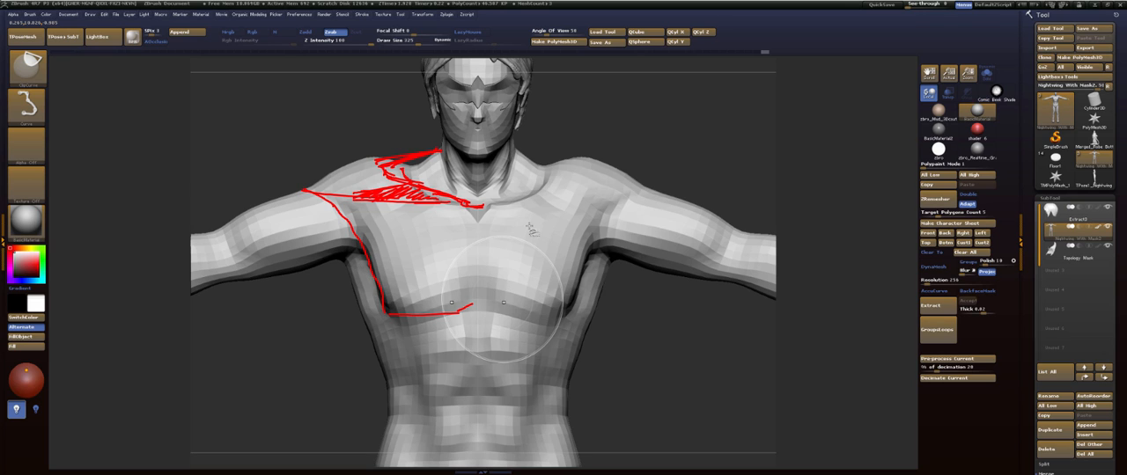
pyautogui.press('Escape')
# - Raise the body's subdivision level and reshape the chest and armpit area with the Move brush
pyautogui.press('d')
pyautogui.press('d')
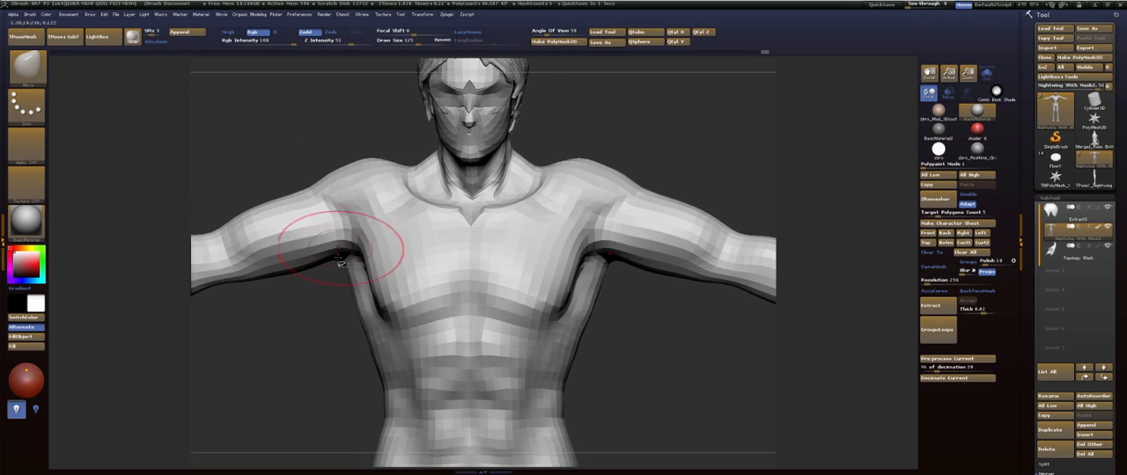
pyautogui.keyDown('alt'); pyautogui.moveTo(285, 349); pyautogui.dragTo(282, 363); pyautogui.keyUp('alt')
pyautogui.moveTo(437, 315)
pyautogui.mouseDown()
pyautogui.moveTo(435, 326)
pyautogui.moveTo(473, 329)
pyautogui.moveTo(445, 313)
pyautogui.mouseUp()
pyautogui.moveTo(648, 382); pyautogui.dragTo(654, 317)
pyautogui.press('d')
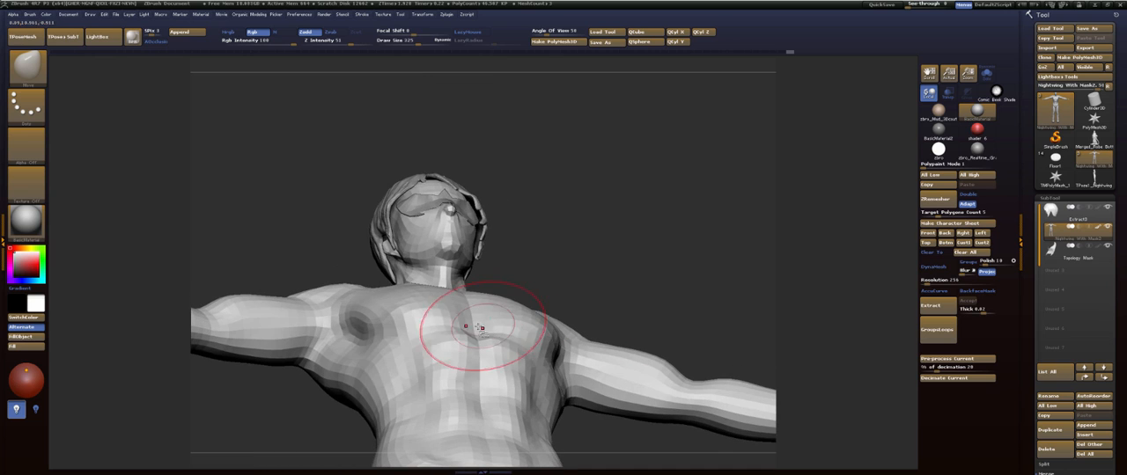
# - Set the Move brush size to 232, drop the body one subdivision level to check the chest from below, and return to the higher level
pyautogui.press('s')
pyautogui.moveTo(479, 329); pyautogui.dragTo(473, 330)
pyautogui.hotkey('shift', 'd')
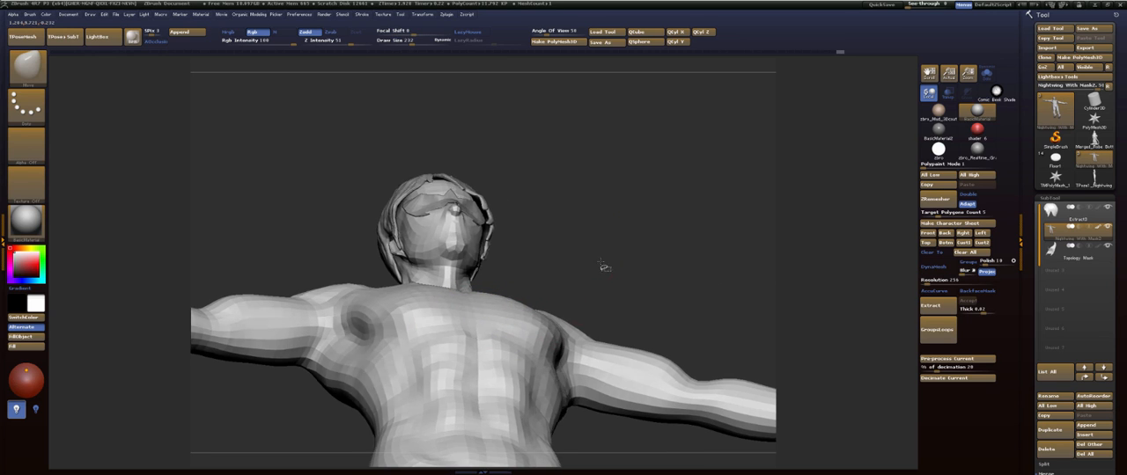
pyautogui.keyDown('shift'); pyautogui.moveTo(604, 267); pyautogui.dragTo(597, 311); pyautogui.keyUp('shift')
pyautogui.press('d')
# - Refine the chest and neck profile in side view with Smooth and the Move brush, enlarging the brush to 539
pyautogui.moveTo(616, 364)
pyautogui.keyDown('shift'); pyautogui.mouseDown()
pyautogui.moveTo(540, 352)
pyautogui.moveTo(378, 360)
pyautogui.moveTo(426, 333)
pyautogui.mouseUp(); pyautogui.keyUp('shift')
pyautogui.press('s')
pyautogui.keyDown('shift'); pyautogui.moveTo(494, 294); pyautogui.dragTo(503, 287); pyautogui.keyUp('shift')
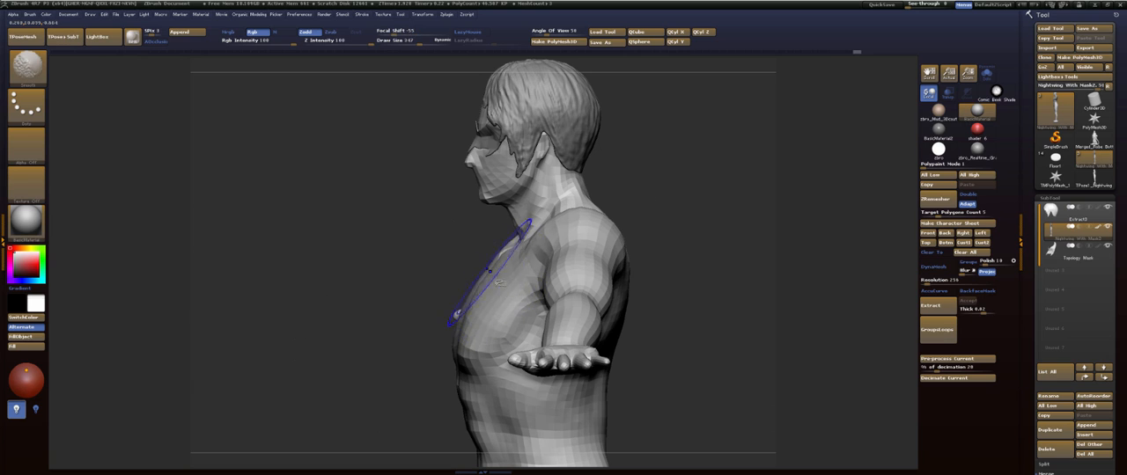
pyautogui.moveTo(393, 349)
pyautogui.keyDown('shift'); pyautogui.mouseDown()
pyautogui.moveTo(406, 290)
pyautogui.moveTo(507, 265)
pyautogui.moveTo(516, 246)
pyautogui.mouseUp(); pyautogui.keyUp('shift')
pyautogui.press('s')
pyautogui.moveTo(515, 200); pyautogui.dragTo(521, 195)
pyautogui.keyDown('alt'); pyautogui.moveTo(421, 297); pyautogui.dragTo(386, 267); pyautogui.keyUp('alt')
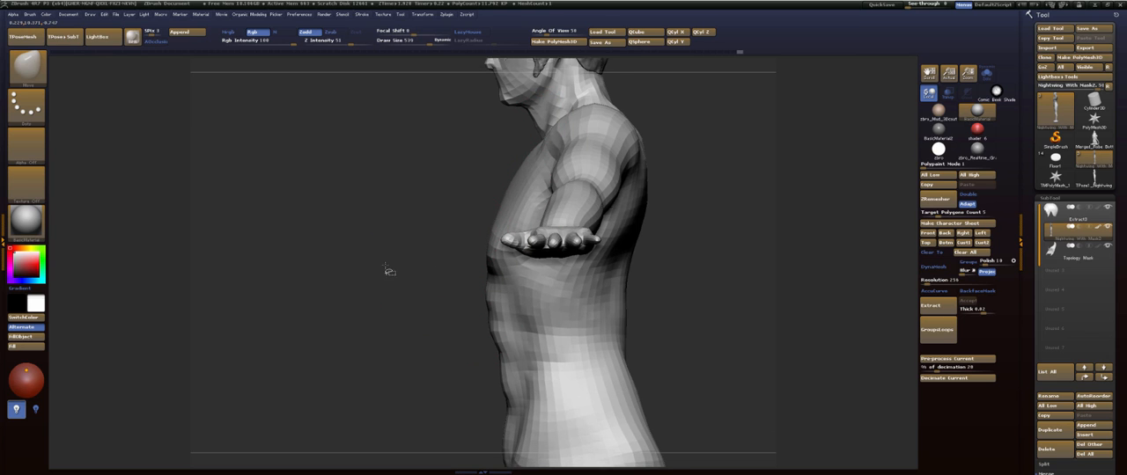
# - Isolate the torso polygroup of the body subtool in side view
pyautogui.moveTo(674, 242)
pyautogui.keyDown('alt'); pyautogui.mouseDown()
pyautogui.moveTo(612, 315)
pyautogui.moveTo(572, 291)
pyautogui.moveTo(581, 264)
pyautogui.moveTo(637, 269)
pyautogui.moveTo(616, 269)
pyautogui.mouseUp(); pyautogui.keyUp('alt')
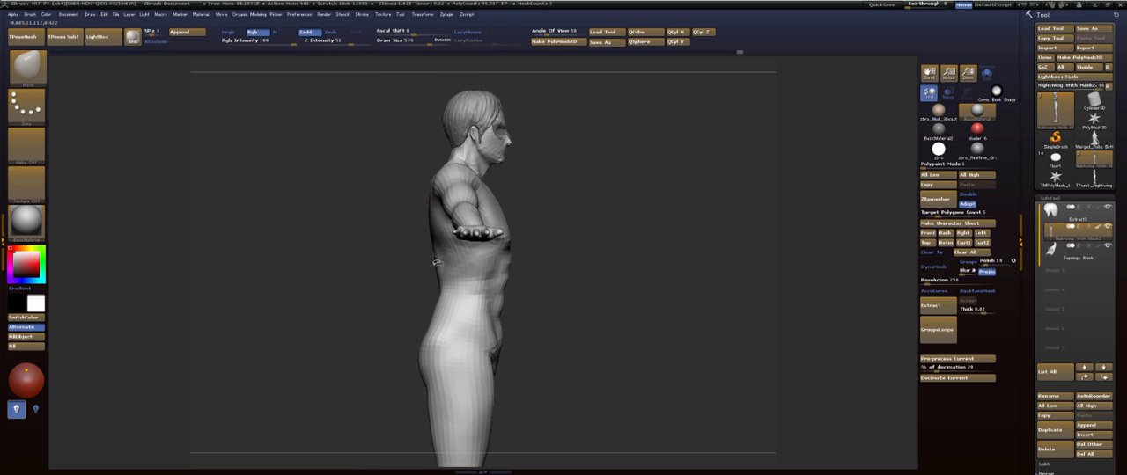
pyautogui.keyDown('ctrl'); pyautogui.keyDown('shift'); pyautogui.click(466, 275); pyautogui.keyUp('shift'); pyautogui.keyUp('ctrl')
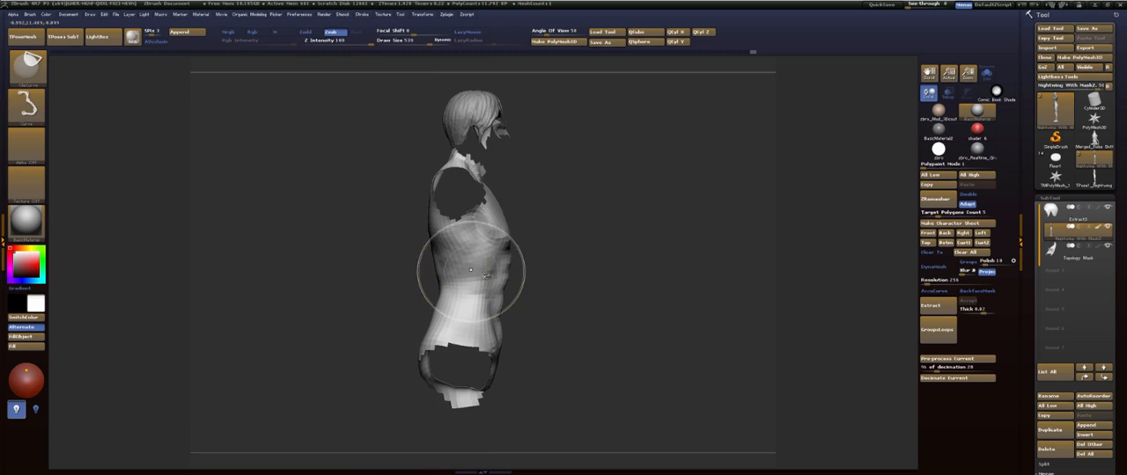
pyautogui.moveTo(577, 257)
pyautogui.mouseDown()
pyautogui.moveTo(593, 258)
pyautogui.moveTo(585, 261)
pyautogui.moveTo(608, 234)
pyautogui.mouseUp()
pyautogui.press('b')
pyautogui.press('c')
# - Refine the back of the isolated torso with the FormSoft brush and Smooth, and reveal the full body again
pyautogui.press('b')
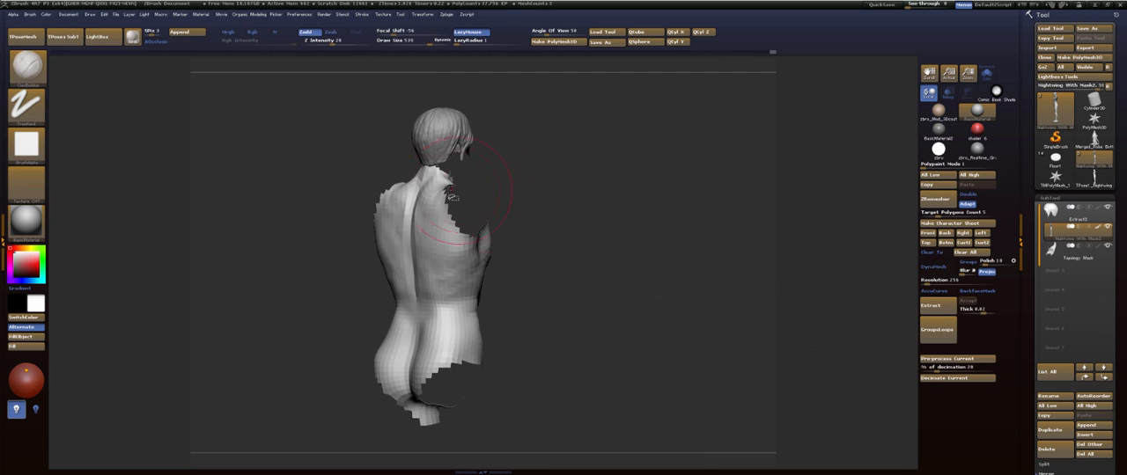
pyautogui.hotkey('ctrl', 'z')
pyautogui.press('b')
pyautogui.press('f')
pyautogui.press('s')
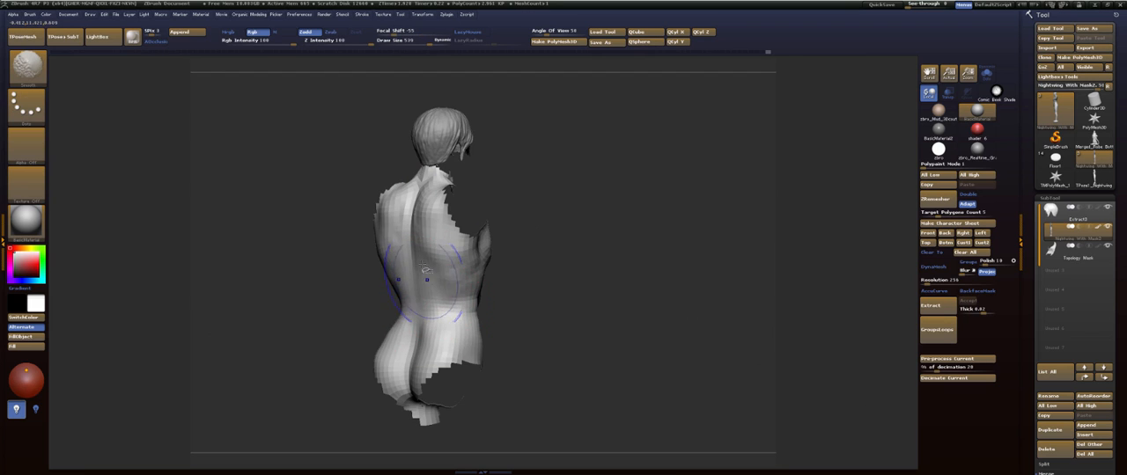
pyautogui.moveTo(540, 271); pyautogui.dragTo(581, 255)
pyautogui.moveTo(425, 218)
pyautogui.mouseDown()
pyautogui.moveTo(588, 226)
pyautogui.moveTo(566, 247)
pyautogui.moveTo(559, 229)
pyautogui.moveTo(583, 219)
pyautogui.moveTo(505, 211)
pyautogui.mouseUp()
pyautogui.keyDown('ctrl'); pyautogui.keyDown('shift'); pyautogui.click(568, 229); pyautogui.keyUp('shift'); pyautogui.keyUp('ctrl')
pyautogui.keyDown('alt'); pyautogui.moveTo(616, 199); pyautogui.dragTo(523, 196); pyautogui.keyUp('alt')
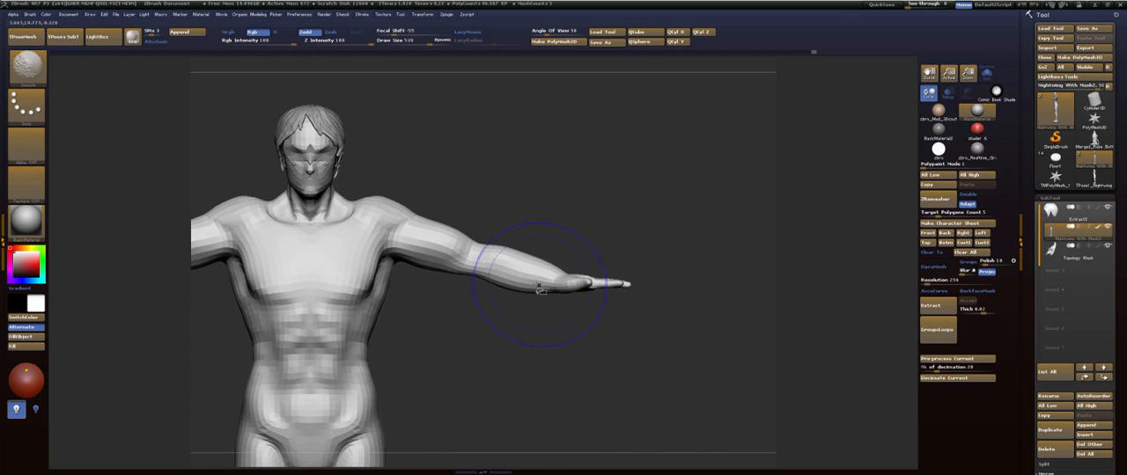
pyautogui.moveTo(490, 326)
pyautogui.keyDown('alt'); pyautogui.mouseDown()
pyautogui.moveTo(549, 330)
pyautogui.moveTo(471, 319)
pyautogui.moveTo(523, 360)
pyautogui.moveTo(575, 310)
pyautogui.moveTo(572, 330)
pyautogui.moveTo(523, 290)
pyautogui.moveTo(514, 312)
pyautogui.moveTo(326, 251)
pyautogui.moveTo(371, 305)
pyautogui.moveTo(383, 361)
pyautogui.moveTo(347, 337)
pyautogui.mouseUp(); pyautogui.keyUp('alt')
pyautogui.press('f')
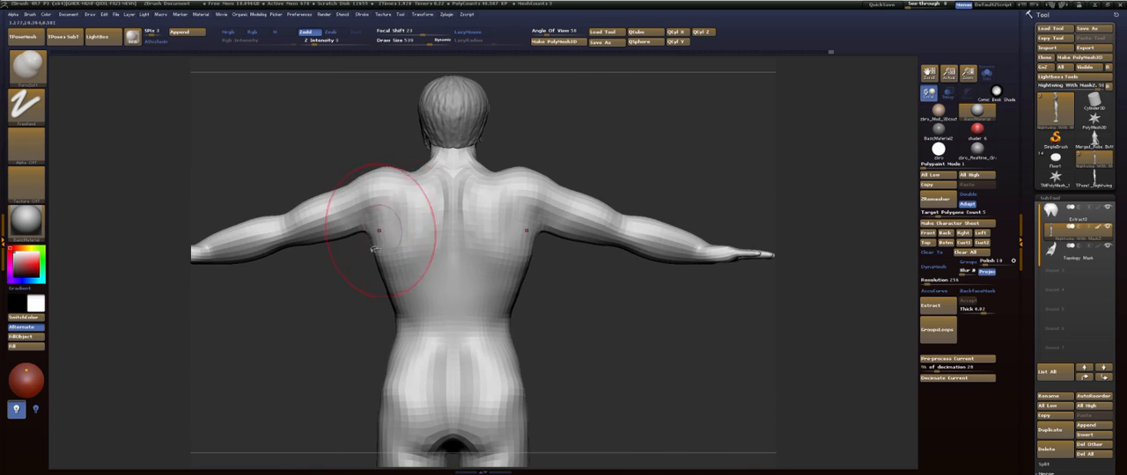
# - Try to reshape the tops of the shoulders from behind with the Move brush, and undo the change
pyautogui.press('b')
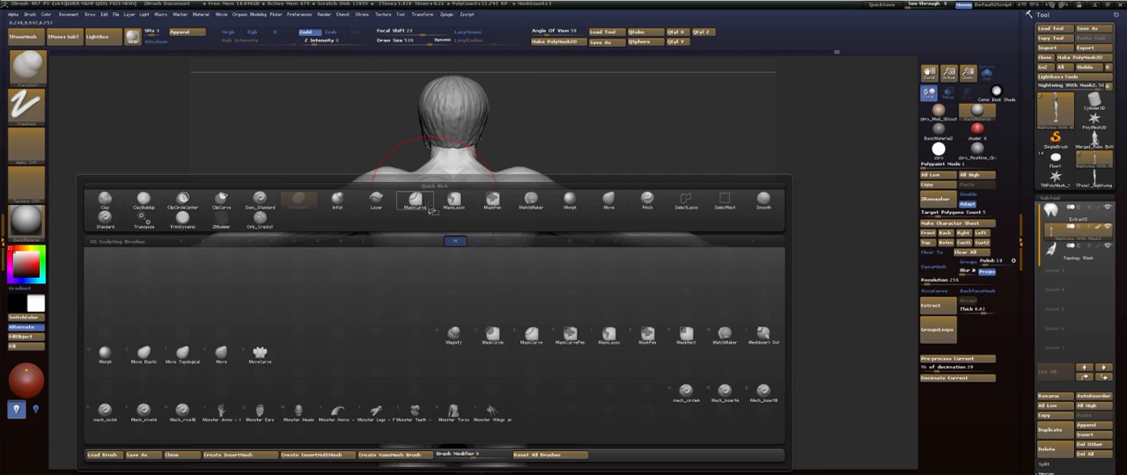
pyautogui.press('m')
pyautogui.press('v')
pyautogui.keyDown('alt'); pyautogui.moveTo(621, 314); pyautogui.dragTo(581, 350); pyautogui.keyUp('alt')
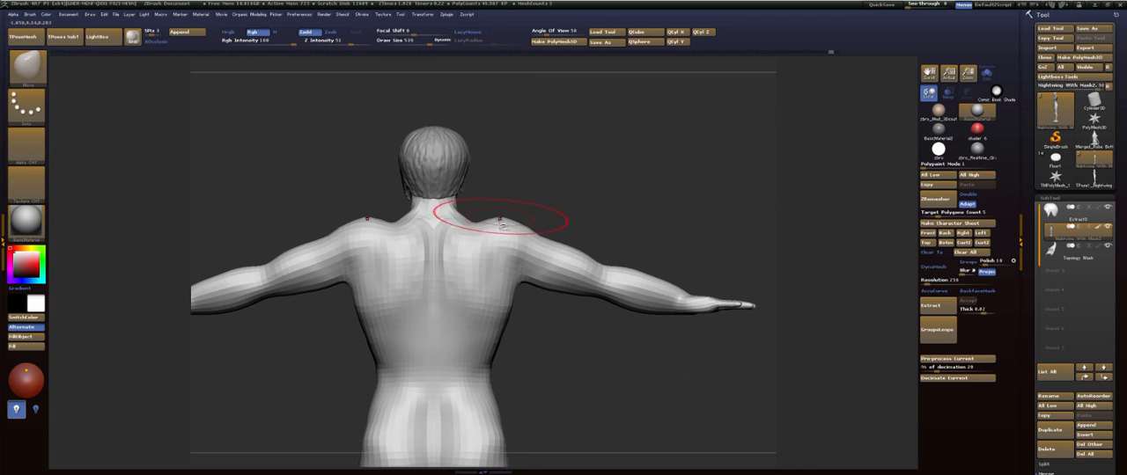
pyautogui.moveTo(500, 220)
pyautogui.mouseDown()
pyautogui.moveTo(512, 243)
pyautogui.moveTo(483, 234)
pyautogui.mouseUp()
pyautogui.moveTo(571, 208)
pyautogui.mouseDown()
pyautogui.moveTo(484, 189)
pyautogui.moveTo(414, 196)
pyautogui.mouseUp()
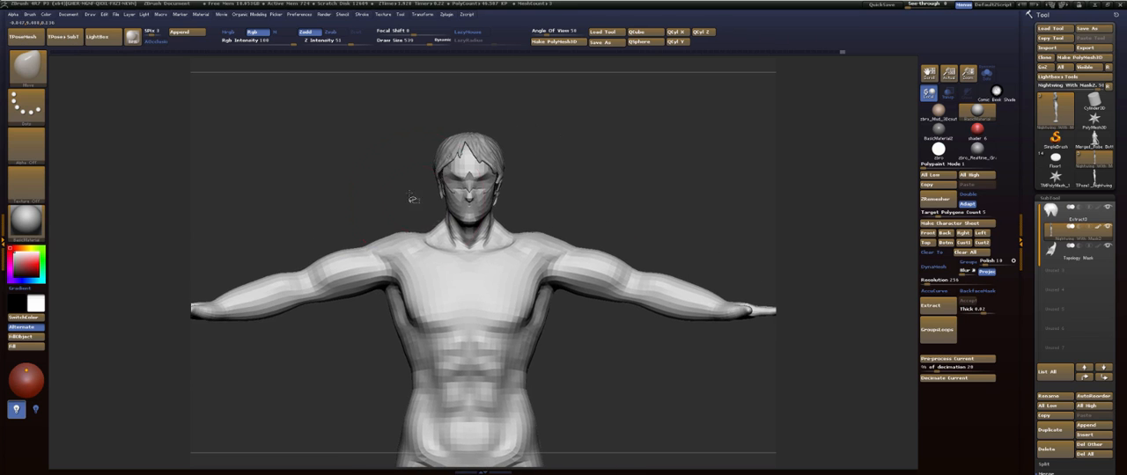
pyautogui.hotkey('ctrl', 'z')
pyautogui.hotkey('ctrl', 'z')
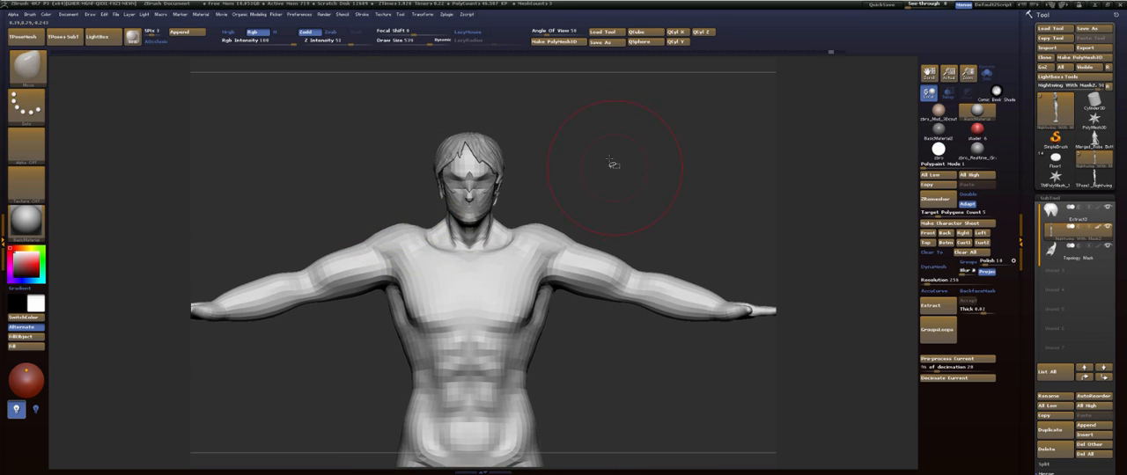
# - Mask the whole body except the arm polygroups in front view
pyautogui.moveTo(626, 191); pyautogui.dragTo(601, 199)
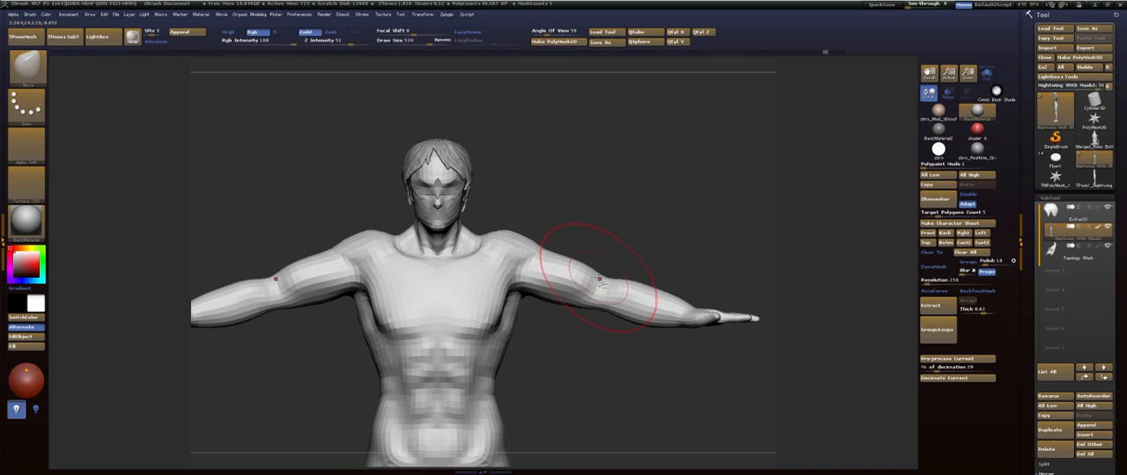
pyautogui.press('w')
pyautogui.keyDown('ctrl'); pyautogui.click(570, 273); pyautogui.keyUp('ctrl')
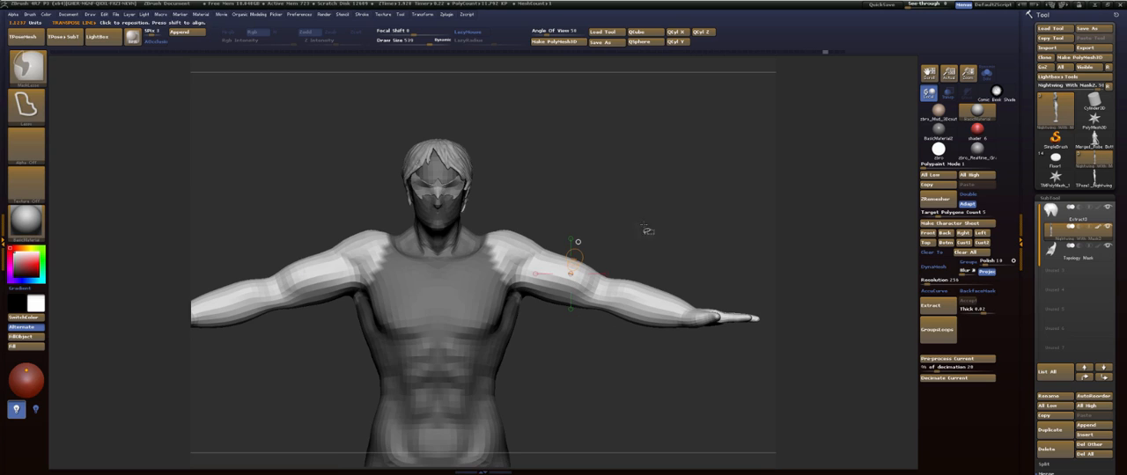
pyautogui.press('q')
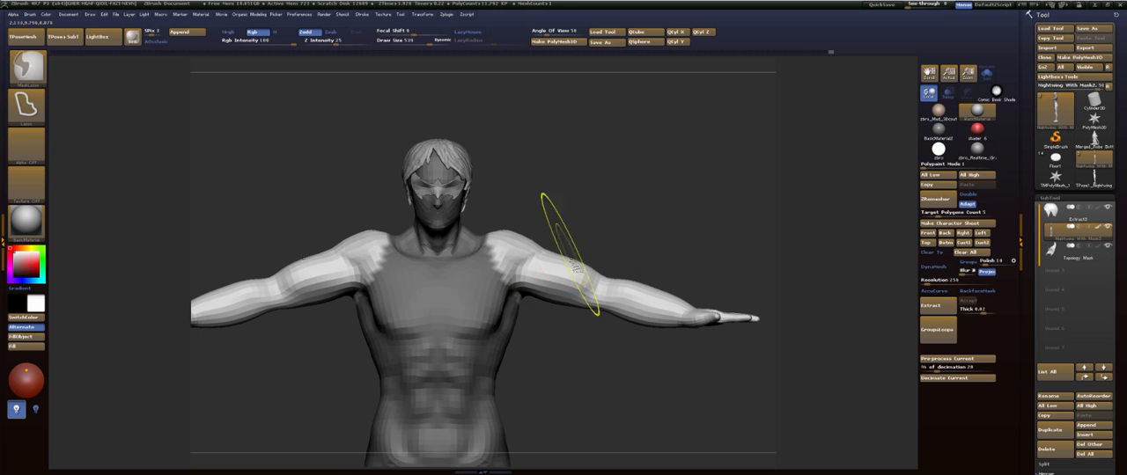
pyautogui.keyDown('ctrl'); pyautogui.click(577, 280); pyautogui.keyUp('ctrl')
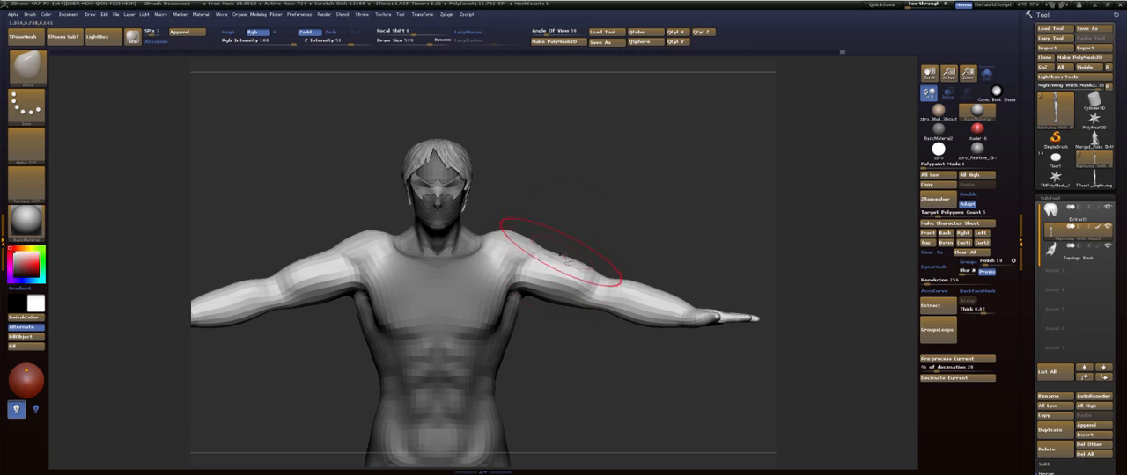
pyautogui.keyDown('ctrl'); pyautogui.click(572, 261); pyautogui.keyUp('ctrl')
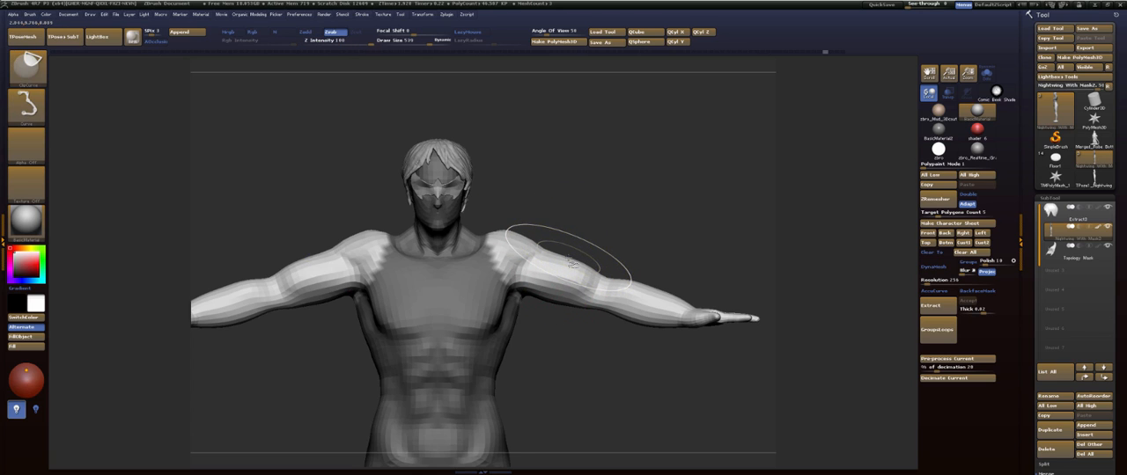
# - Draw a horizontal Transpose line outward from the shoulder and try adjusting the unmasked arms with it, undoing the change
pyautogui.press('r')
pyautogui.keyDown('shift'); pyautogui.moveTo(531, 247); pyautogui.dragTo(663, 248); pyautogui.keyUp('shift')
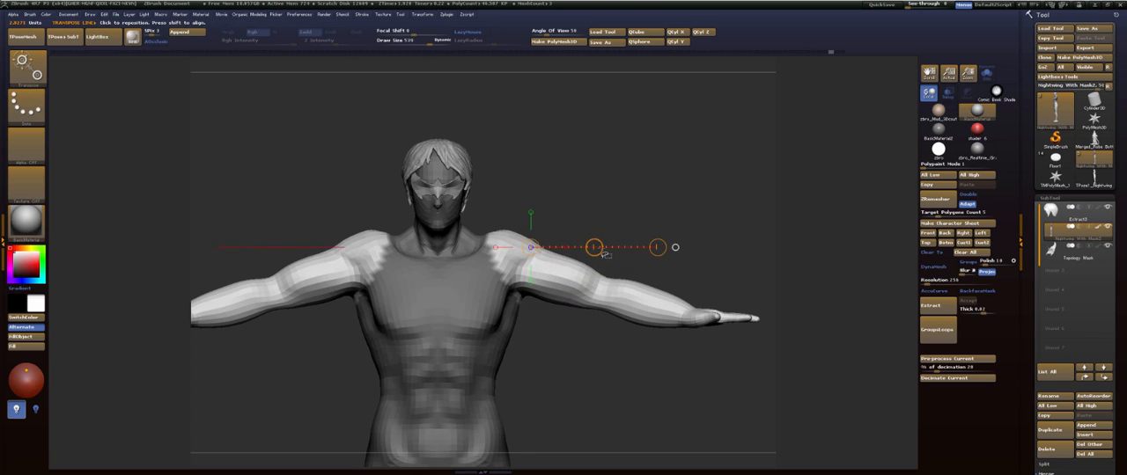
pyautogui.moveTo(596, 248); pyautogui.dragTo(639, 247)
pyautogui.hotkey('ctrl', 'z')
pyautogui.press('q')
pyautogui.keyDown('ctrl'); pyautogui.click(590, 289); pyautogui.keyUp('ctrl')
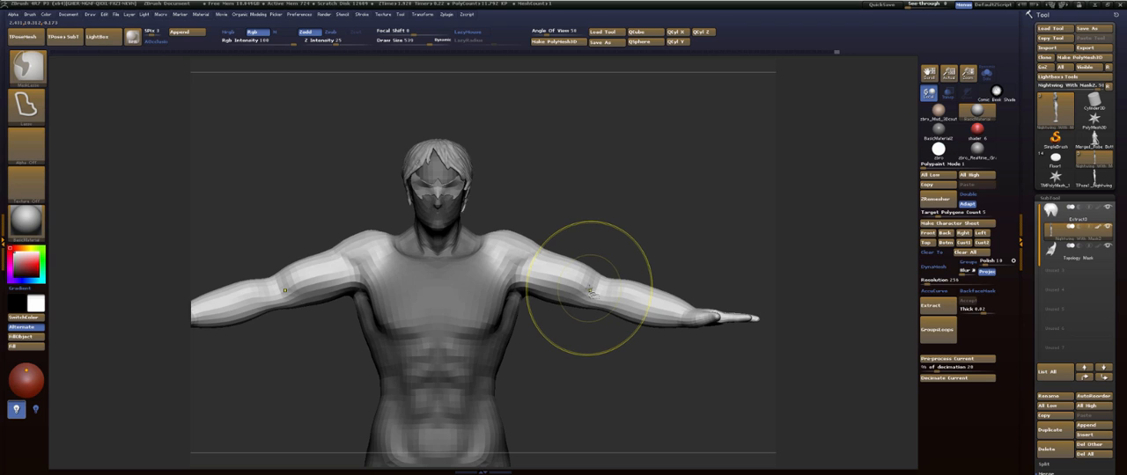
pyautogui.keyDown('ctrl'); pyautogui.click(590, 290); pyautogui.keyUp('ctrl')
pyautogui.press('w')
pyautogui.press('q')
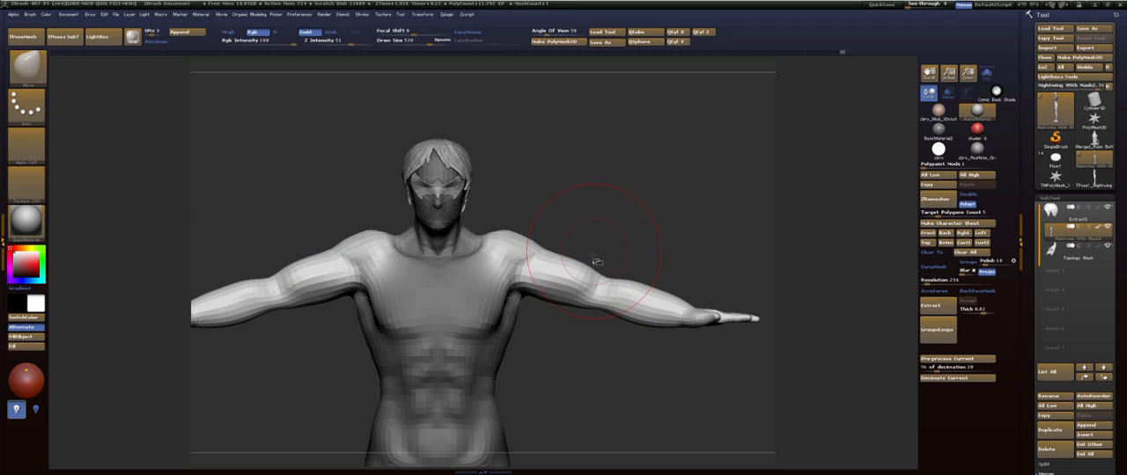
pyautogui.hotkey('ctrl', 'z')
pyautogui.hotkey('ctrl', 'z')
pyautogui.keyDown('ctrl'); pyautogui.click(594, 286); pyautogui.keyUp('ctrl')
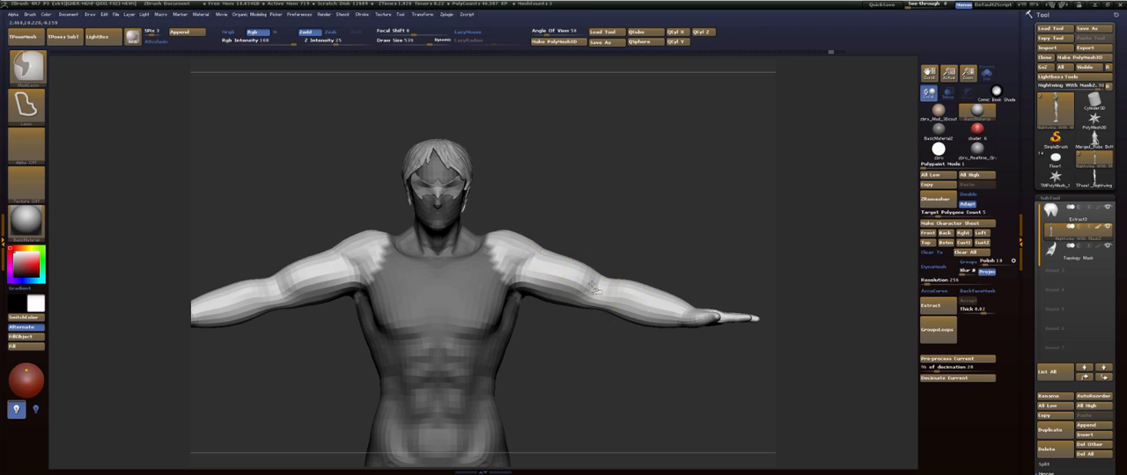
pyautogui.keyDown('ctrl'); pyautogui.click(591, 286); pyautogui.keyUp('ctrl')
pyautogui.hotkey('ctrl', 'z')
pyautogui.hotkey('ctrl', 'z')
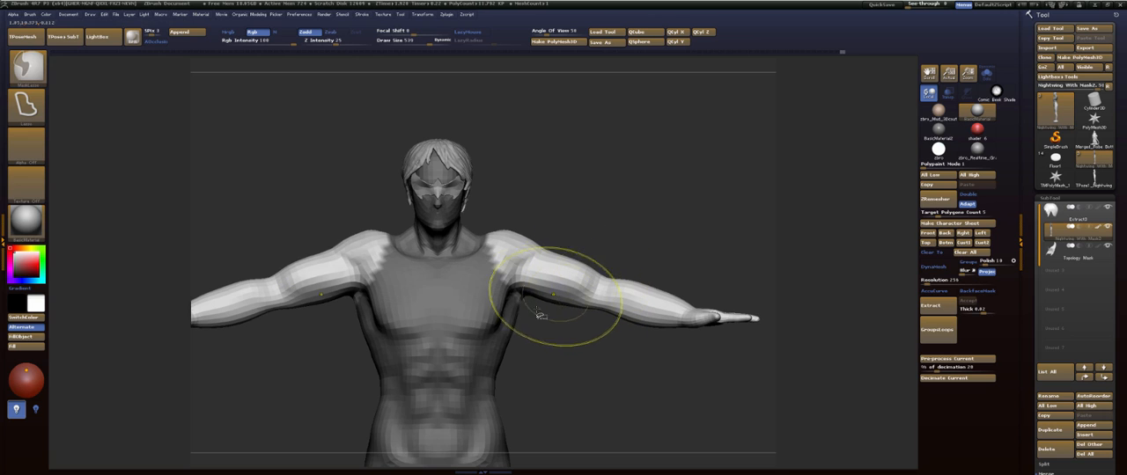
pyautogui.keyDown('ctrl'); pyautogui.click(452, 347); pyautogui.keyUp('ctrl')
pyautogui.keyDown('ctrl'); pyautogui.click(452, 348); pyautogui.keyUp('ctrl')
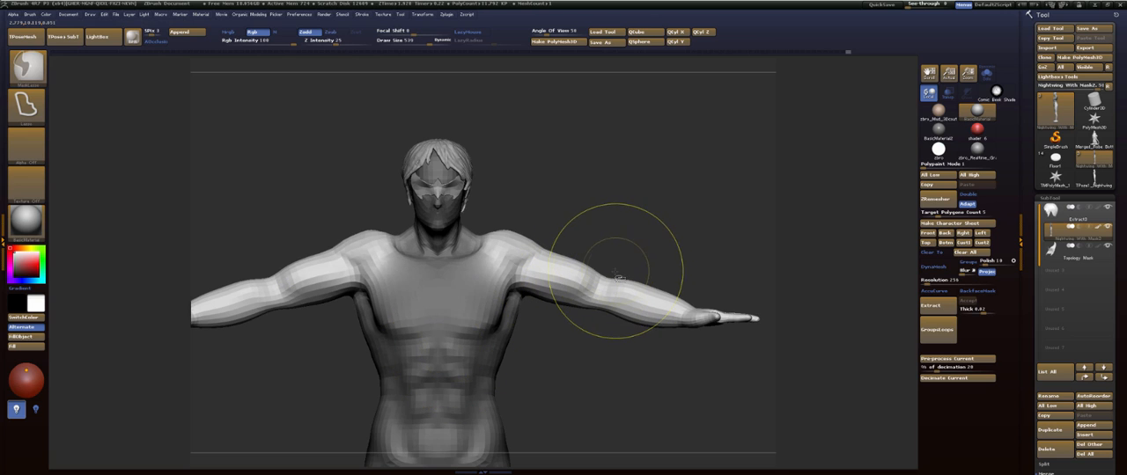
pyautogui.hotkey('ctrl', 'z')
pyautogui.hotkey('ctrl', 'z')
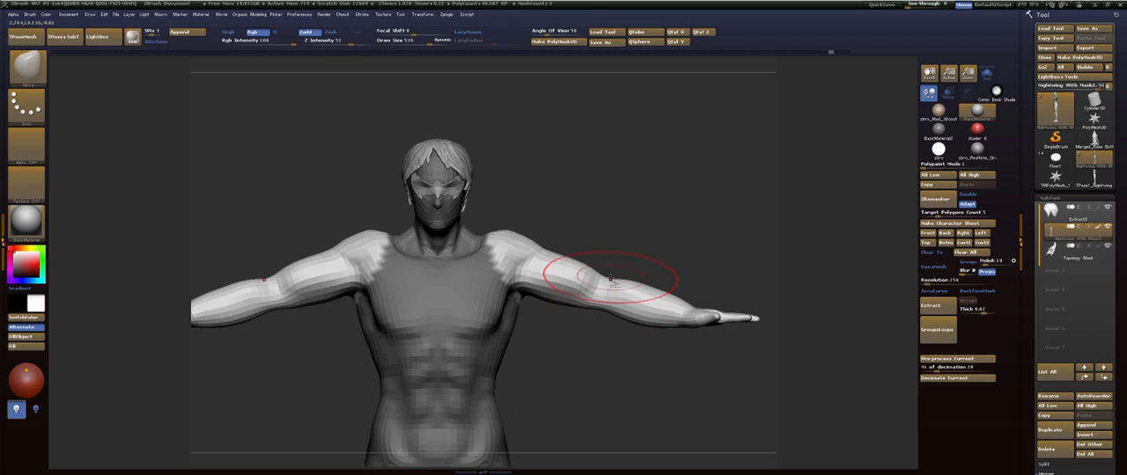
# - Soften the mask edge at the shoulders, shift the arms slightly outward and down with Transpose Move, and clear the mask
pyautogui.press('ctrl')
pyautogui.keyDown('ctrl'); pyautogui.click(602, 296); pyautogui.keyUp('ctrl')
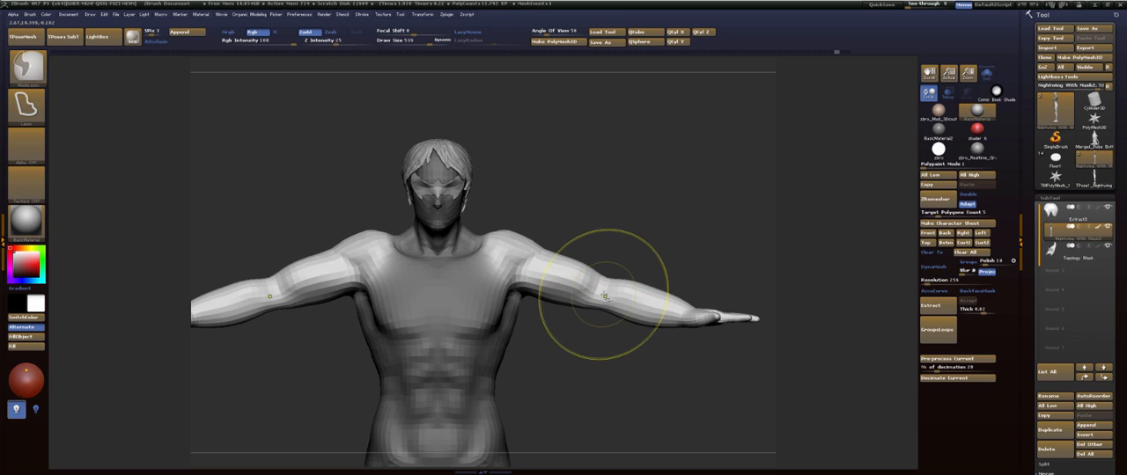
pyautogui.keyDown('ctrl'); pyautogui.click(605, 297); pyautogui.keyUp('ctrl')
pyautogui.press('w')
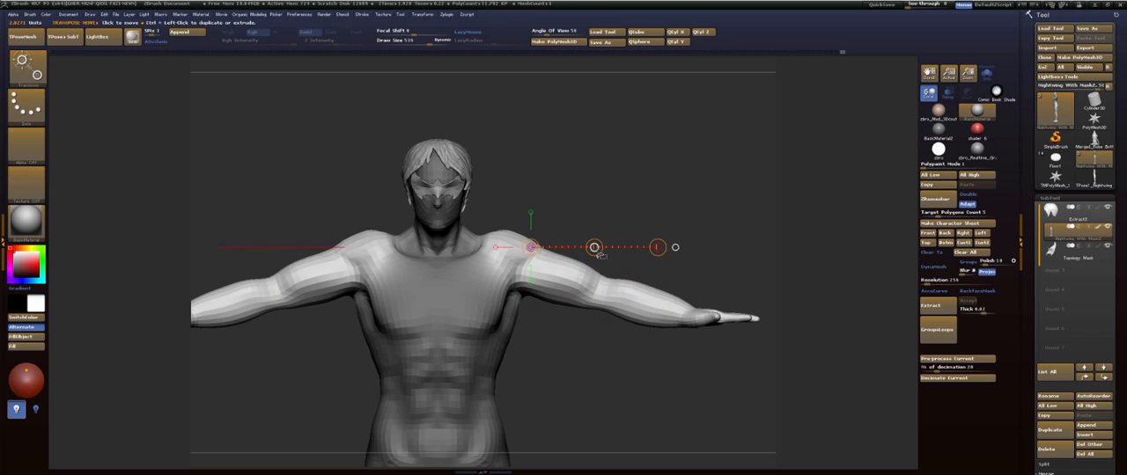
pyautogui.moveTo(594, 248); pyautogui.dragTo(610, 257)
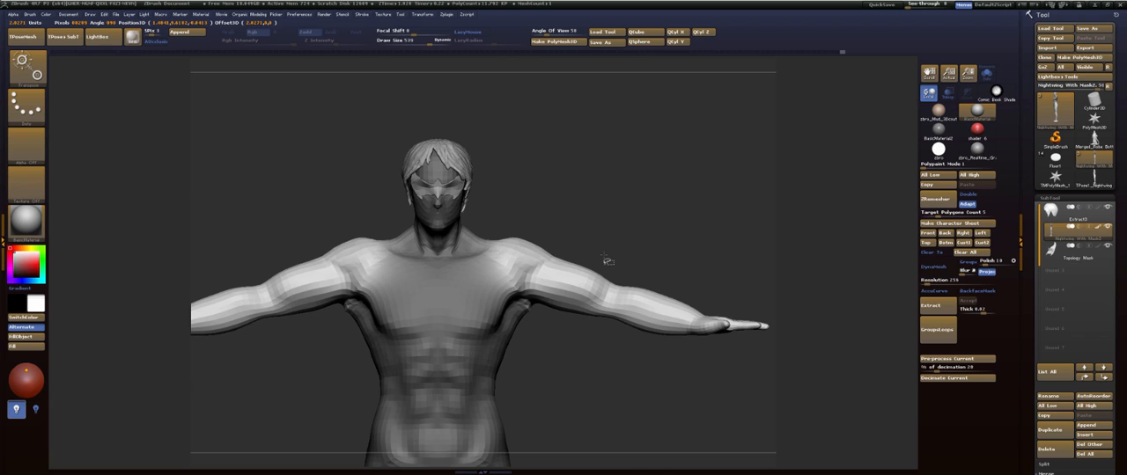
pyautogui.press('q')
pyautogui.press('d')
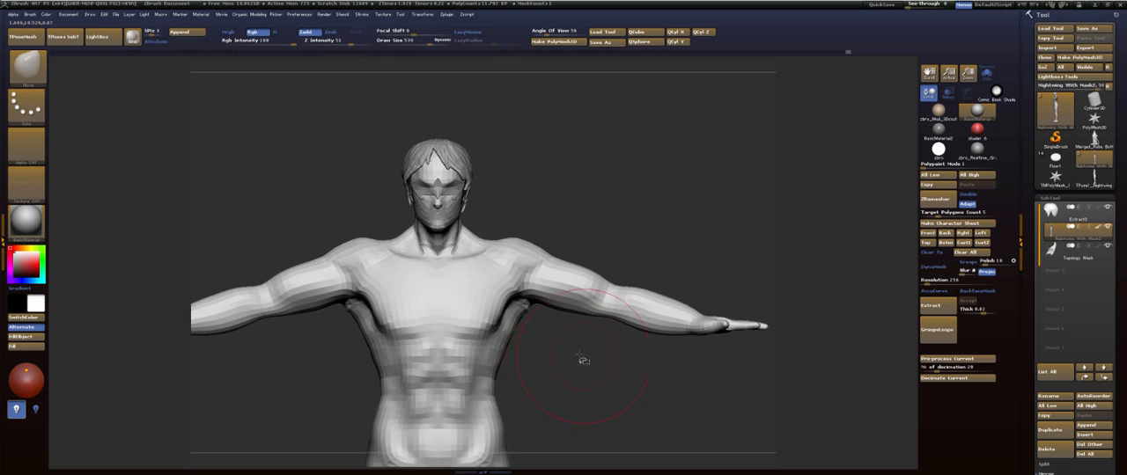
# - Reshape the rear armpit and upper lat area from behind with a smaller Move brush
pyautogui.moveTo(584, 360); pyautogui.dragTo(602, 337)
pyautogui.keyDown('shift'); pyautogui.moveTo(683, 309); pyautogui.dragTo(691, 339); pyautogui.keyUp('shift')
pyautogui.moveTo(555, 371); pyautogui.dragTo(696, 360)
pyautogui.keyDown('alt'); pyautogui.moveTo(539, 345); pyautogui.dragTo(469, 360); pyautogui.keyUp('alt')
pyautogui.keyDown('shift'); pyautogui.moveTo(488, 323); pyautogui.dragTo(642, 269); pyautogui.keyUp('shift')
pyautogui.moveTo(731, 249)
pyautogui.keyDown('alt'); pyautogui.mouseDown()
pyautogui.moveTo(574, 219)
pyautogui.moveTo(691, 217)
pyautogui.mouseUp(); pyautogui.keyUp('alt')
pyautogui.moveTo(623, 223)
pyautogui.mouseDown()
pyautogui.moveTo(559, 344)
pyautogui.moveTo(561, 322)
pyautogui.moveTo(493, 311)
pyautogui.moveTo(447, 335)
pyautogui.moveTo(460, 342)
pyautogui.moveTo(490, 329)
pyautogui.mouseUp()
pyautogui.press('s')
pyautogui.moveTo(506, 262); pyautogui.dragTo(500, 268)
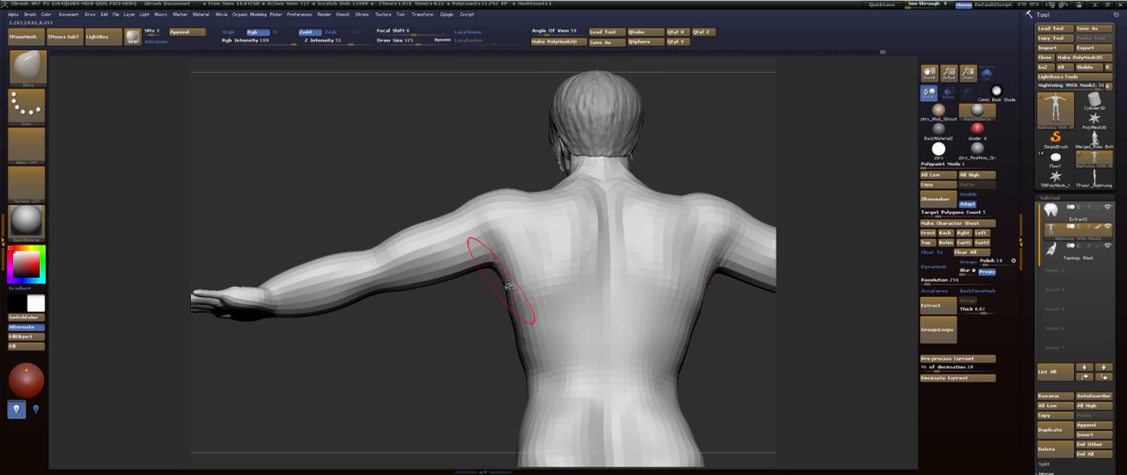
pyautogui.moveTo(499, 282); pyautogui.dragTo(508, 287)
# - Reshape the lower back, glutes and outer hips from below with the Move brush at sizes 426 and 297, and smooth them
pyautogui.moveTo(445, 386)
pyautogui.mouseDown()
pyautogui.moveTo(652, 296)
pyautogui.moveTo(631, 313)
pyautogui.moveTo(661, 282)
pyautogui.moveTo(659, 309)
pyautogui.moveTo(651, 277)
pyautogui.moveTo(666, 285)
pyautogui.moveTo(645, 292)
pyautogui.moveTo(654, 295)
pyautogui.moveTo(634, 314)
pyautogui.moveTo(624, 302)
pyautogui.moveTo(649, 314)
pyautogui.moveTo(646, 332)
pyautogui.moveTo(632, 339)
pyautogui.moveTo(624, 324)
pyautogui.moveTo(631, 277)
pyautogui.moveTo(621, 282)
pyautogui.moveTo(654, 291)
pyautogui.moveTo(622, 283)
pyautogui.moveTo(628, 234)
pyautogui.moveTo(648, 213)
pyautogui.mouseUp()
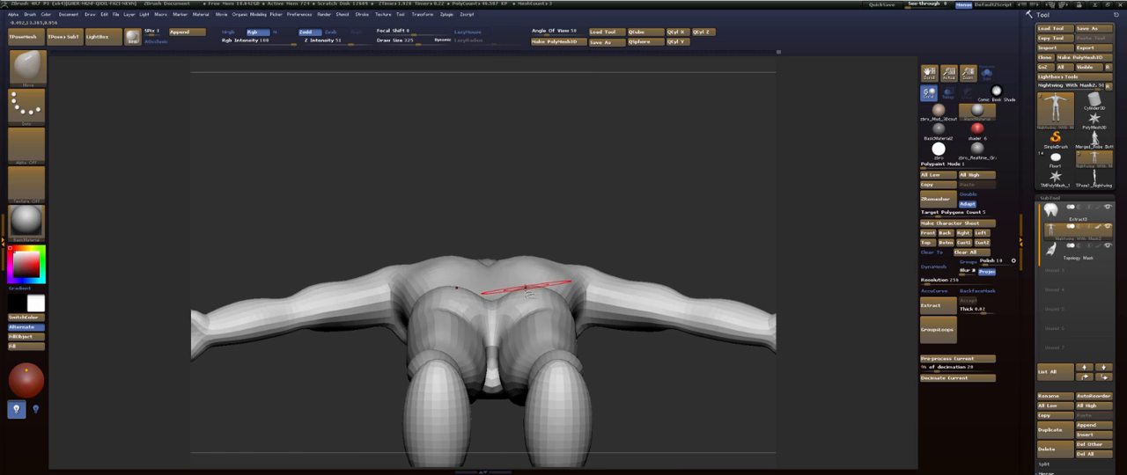
pyautogui.moveTo(526, 290); pyautogui.dragTo(520, 287)
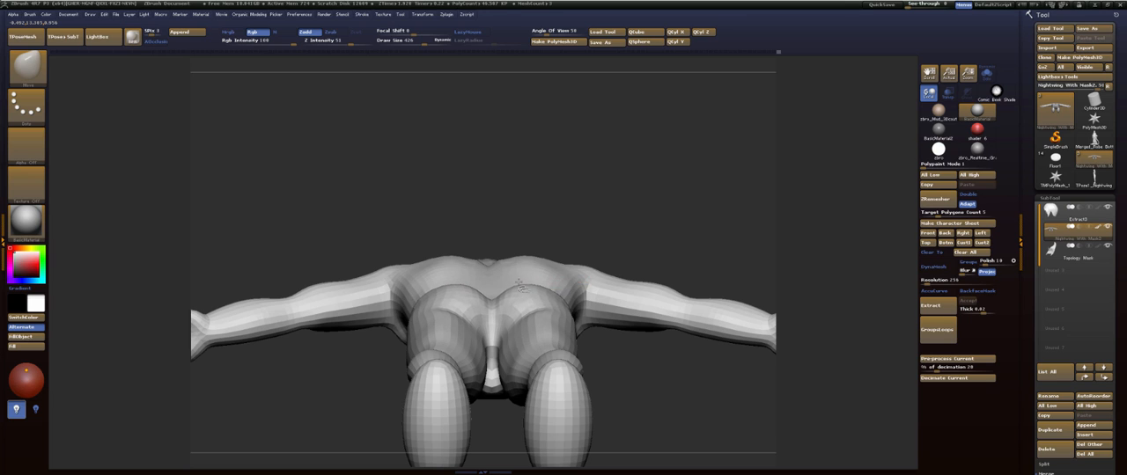
pyautogui.moveTo(633, 362); pyautogui.dragTo(622, 383)
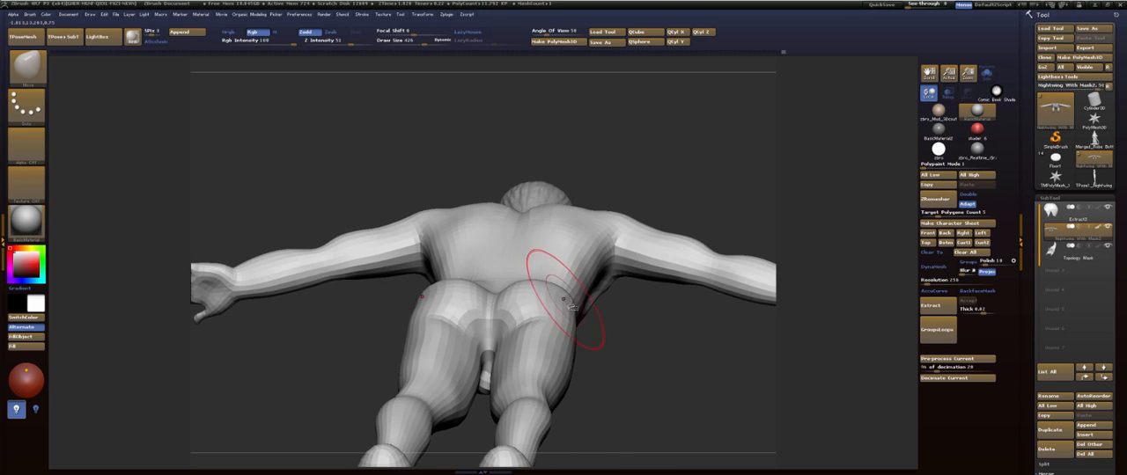
pyautogui.moveTo(632, 335); pyautogui.dragTo(622, 364)
pyautogui.press('s')
pyautogui.moveTo(581, 291); pyautogui.dragTo(571, 293)
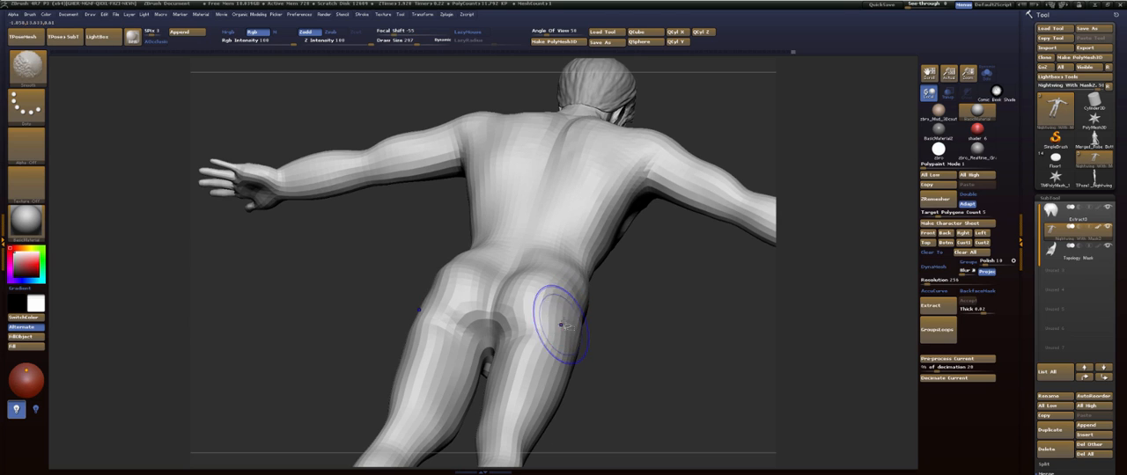
pyautogui.press('b')
pyautogui.press('m')
pyautogui.press('v')
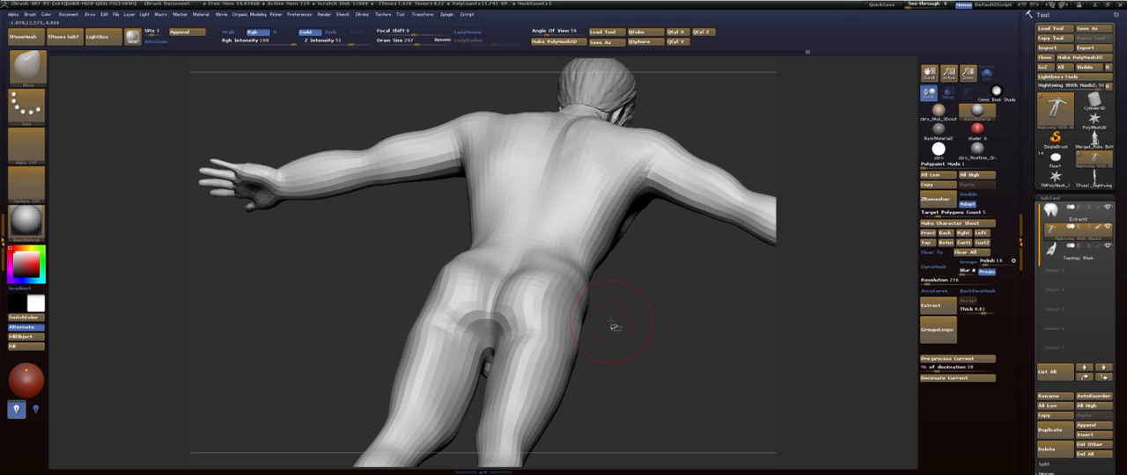
# - Flatten the outer sides of the glutes and upper thighs with the TrimDynamic brush
pyautogui.press('b')
pyautogui.click(358, 219)
pyautogui.moveTo(649, 334); pyautogui.dragTo(581, 306, button='right')
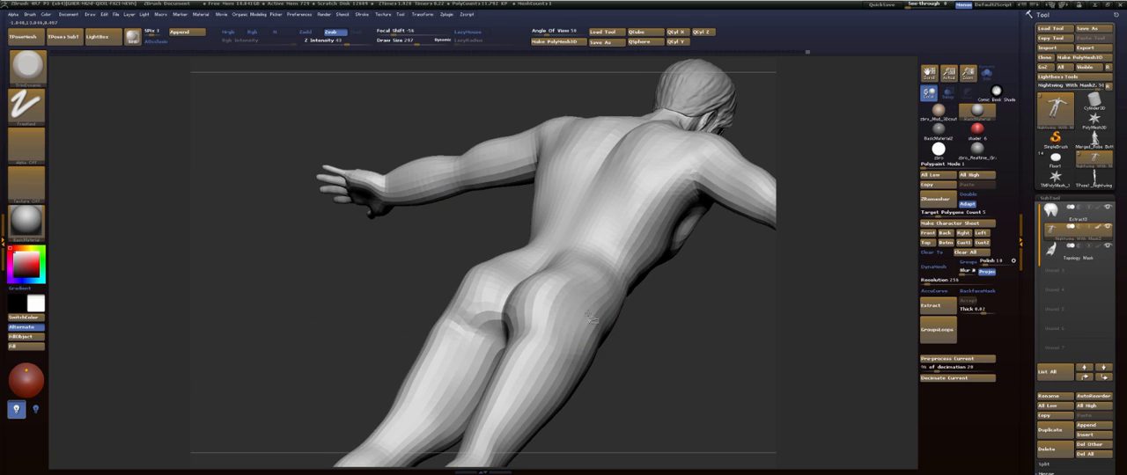
pyautogui.keyDown('shift'); pyautogui.moveTo(572, 324); pyautogui.dragTo(579, 339); pyautogui.keyUp('shift')
pyautogui.keyDown('shift'); pyautogui.moveTo(650, 347); pyautogui.dragTo(684, 347); pyautogui.keyUp('shift')
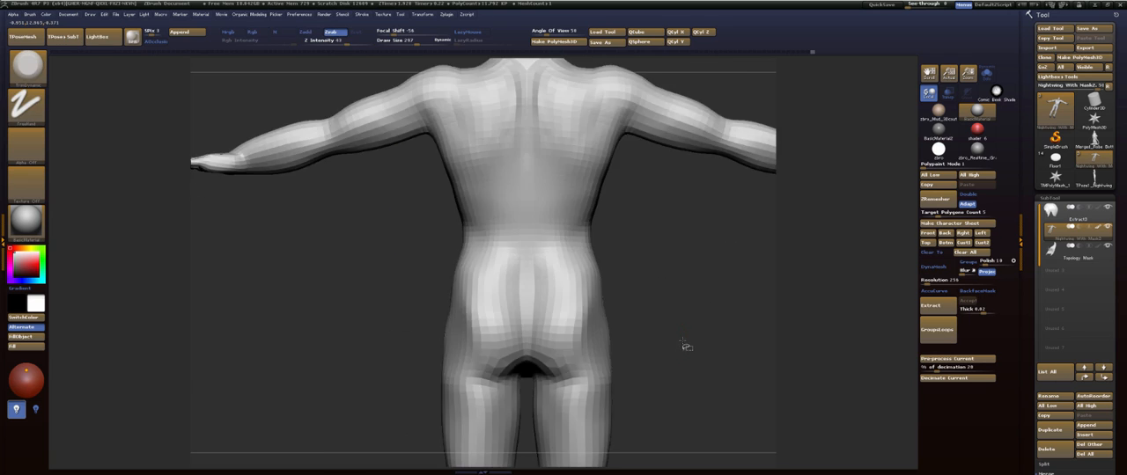
pyautogui.keyDown('shift'); pyautogui.moveTo(581, 344); pyautogui.dragTo(588, 322); pyautogui.keyUp('shift')
pyautogui.moveTo(671, 294)
pyautogui.mouseDown()
pyautogui.moveTo(646, 306)
pyautogui.moveTo(534, 310)
pyautogui.moveTo(585, 323)
pyautogui.moveTo(602, 304)
pyautogui.mouseUp()
pyautogui.moveTo(661, 320)
pyautogui.keyDown('shift'); pyautogui.mouseDown()
pyautogui.moveTo(698, 315)
pyautogui.moveTo(656, 284)
pyautogui.mouseUp(); pyautogui.keyUp('shift')
# - Drop the body one subdivision level and build up the sacrum and inner glutes with the ClayBuildup brush
pyautogui.hotkey('shift', 'd')
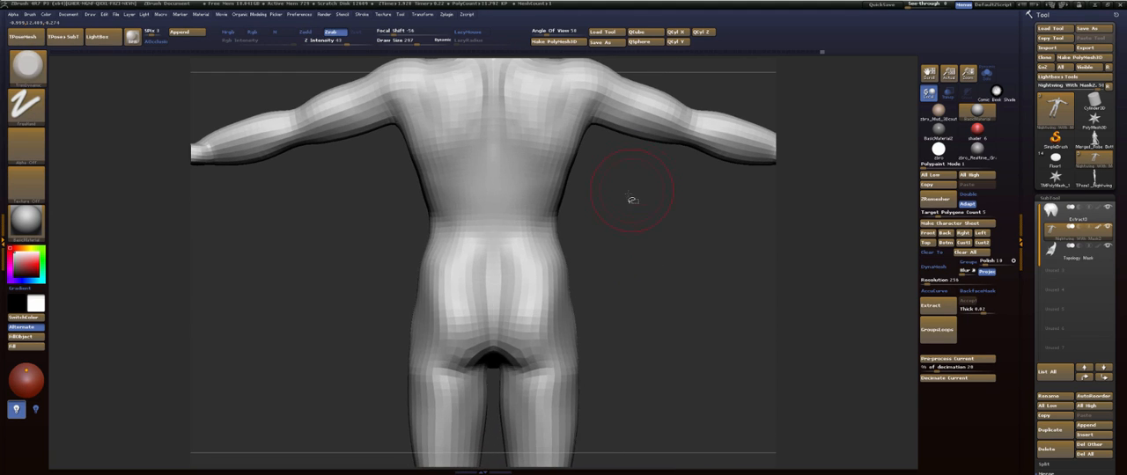
pyautogui.press('b')
pyautogui.press('c')
pyautogui.press('b')
pyautogui.moveTo(527, 283)
pyautogui.mouseDown()
pyautogui.moveTo(509, 285)
pyautogui.moveTo(497, 317)
pyautogui.moveTo(547, 262)
pyautogui.moveTo(528, 283)
pyautogui.mouseUp()
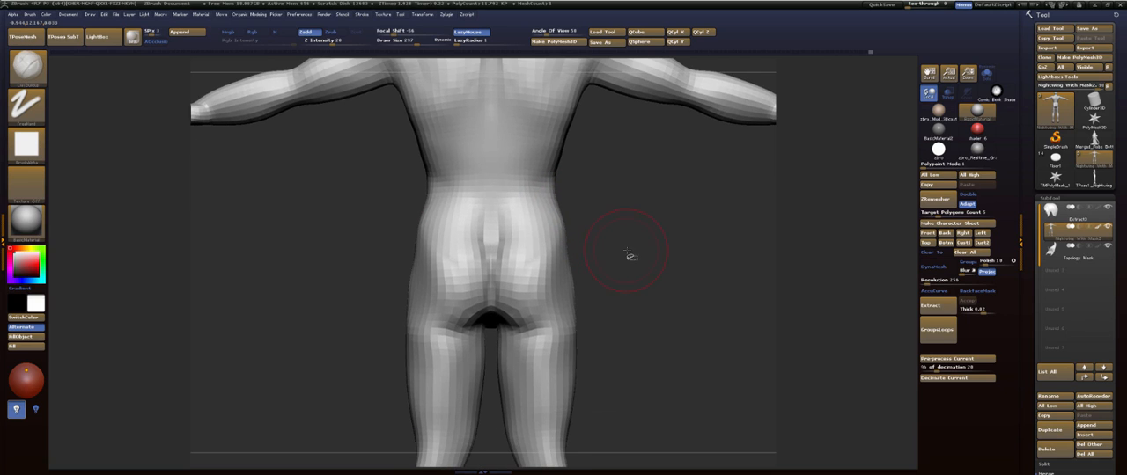
pyautogui.press('ctrl')
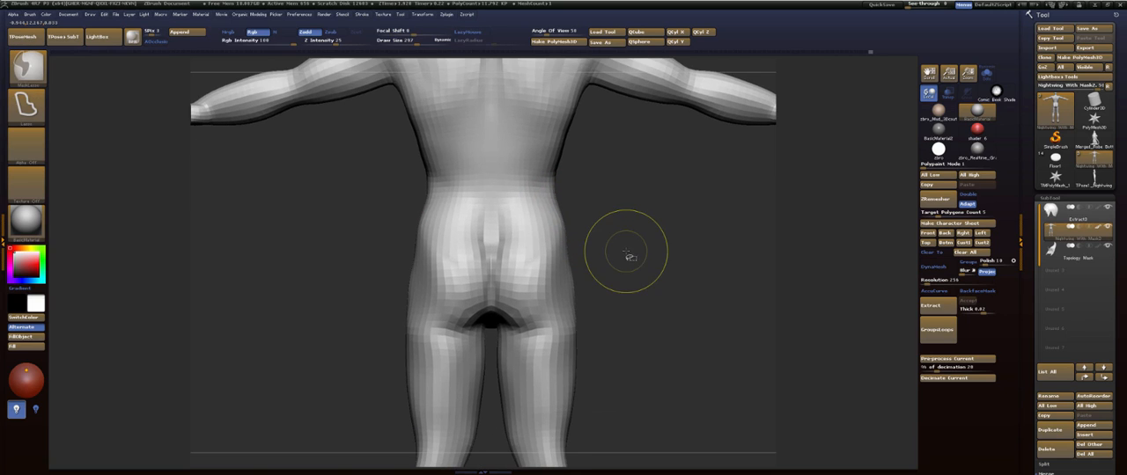
# - Carve the slanted upper edges of the sacrum above the glute cleft with a smaller Dam_Standard brush, redoing the first stroke
pyautogui.press('b')
pyautogui.press('d')
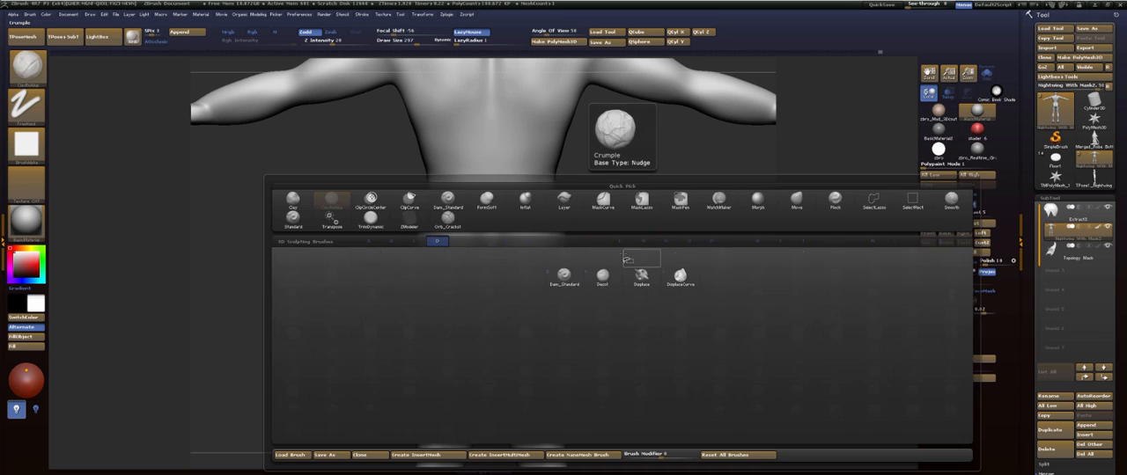
pyautogui.press('s')
pyautogui.keyDown('alt'); pyautogui.moveTo(653, 252); pyautogui.dragTo(644, 284); pyautogui.keyUp('alt')
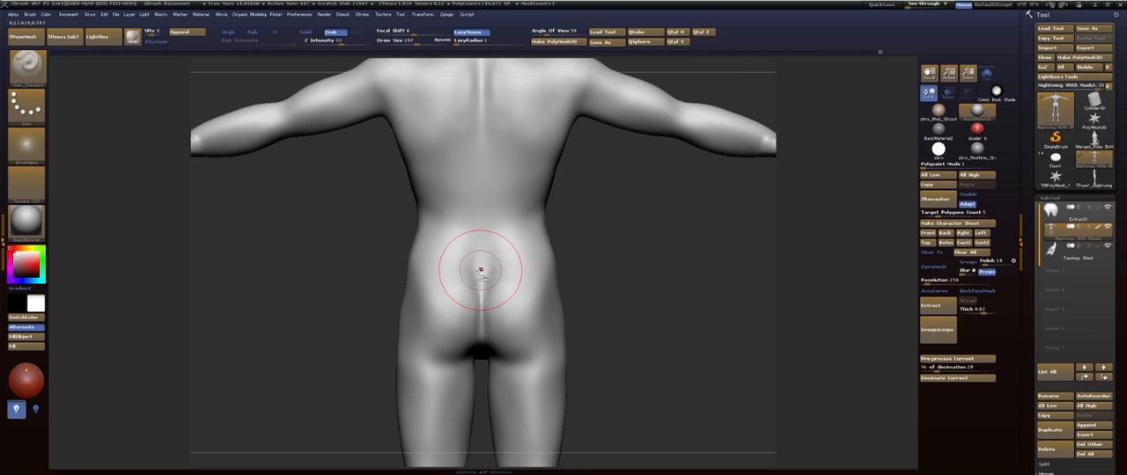
pyautogui.press('s')
pyautogui.moveTo(473, 276)
pyautogui.mouseDown()
pyautogui.moveTo(470, 264)
pyautogui.moveTo(479, 279)
pyautogui.mouseUp()
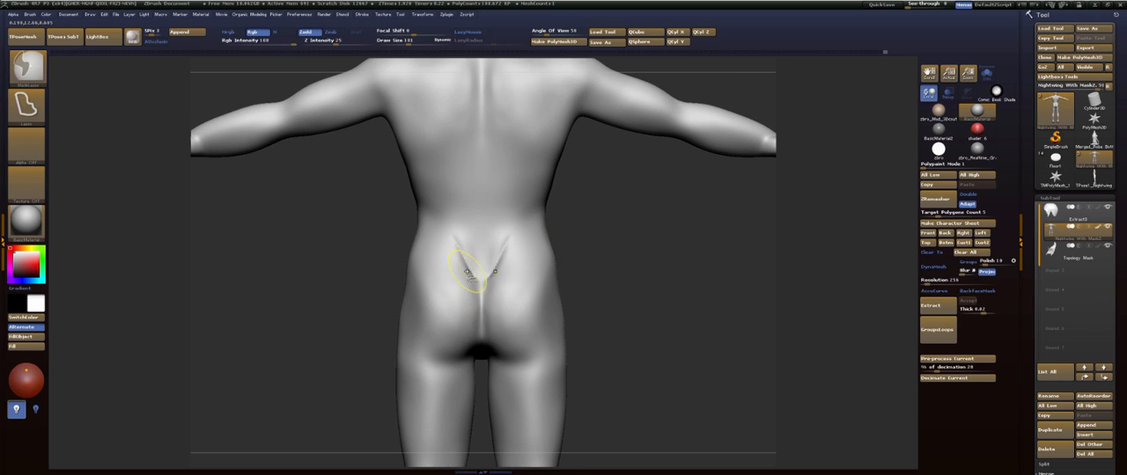
pyautogui.hotkey('ctrl', 'z')
pyautogui.moveTo(460, 250); pyautogui.dragTo(476, 276)
# - Fill in the sacral triangle between the carved lines with the ClayBuildup brush and smooth it into the lower back
pyautogui.press('b')
pyautogui.press('c')
pyautogui.press('b')
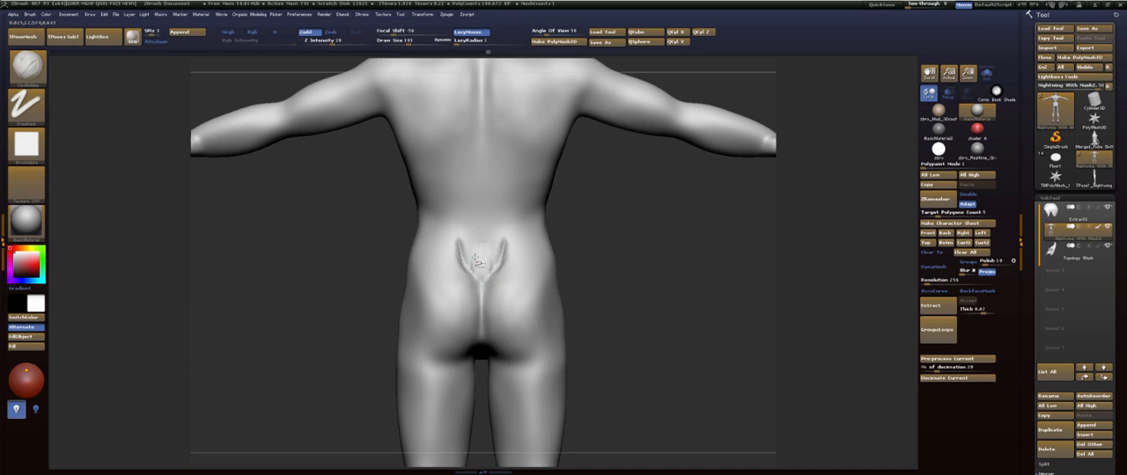
pyautogui.moveTo(467, 240); pyautogui.dragTo(483, 306)
pyautogui.moveTo(625, 327); pyautogui.dragTo(631, 261)
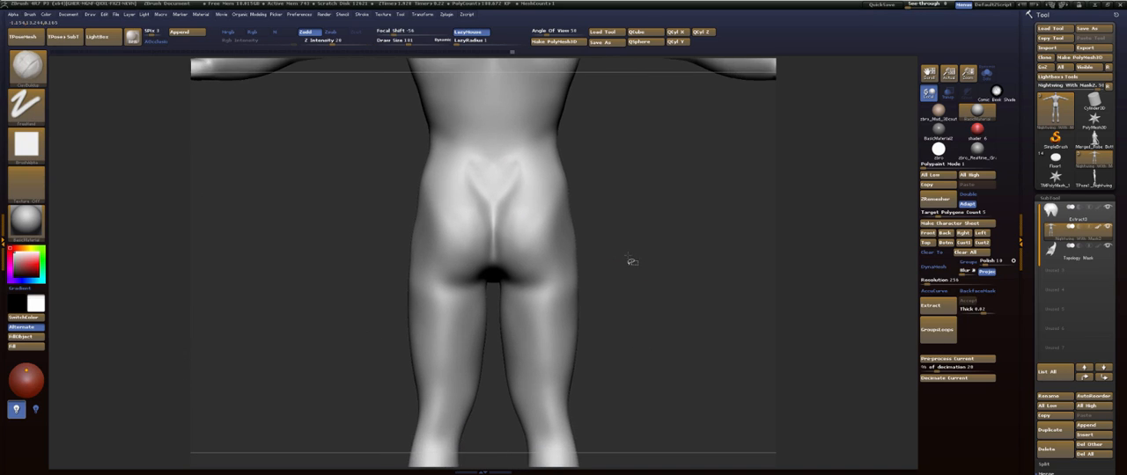
# - Carve a round dimple at the greater trochanter on the outer hip with the Dam_Standard brush and soften it
pyautogui.press('b')
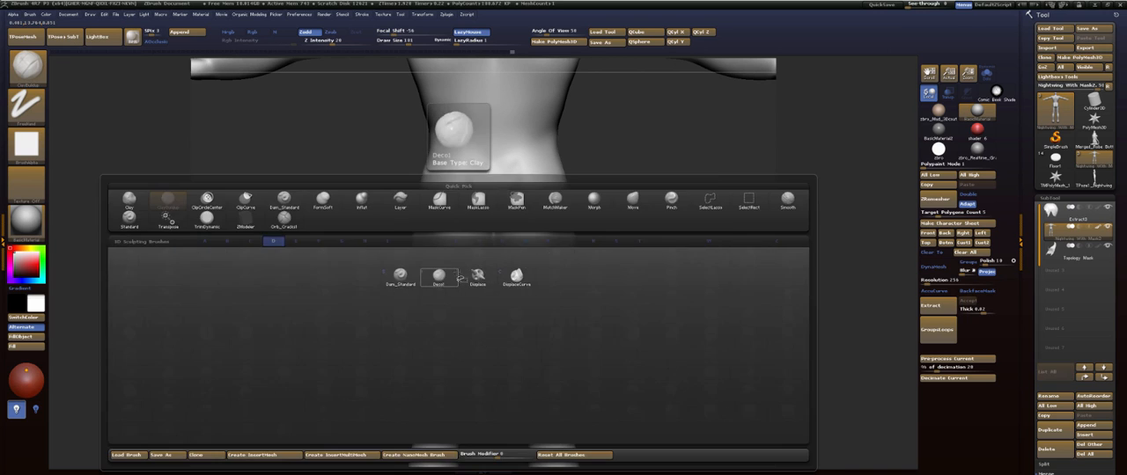
pyautogui.press('d')
pyautogui.press('s')
pyautogui.moveTo(453, 291); pyautogui.dragTo(422, 286)
pyautogui.moveTo(363, 323); pyautogui.dragTo(402, 317)
pyautogui.moveTo(630, 284); pyautogui.dragTo(646, 271)
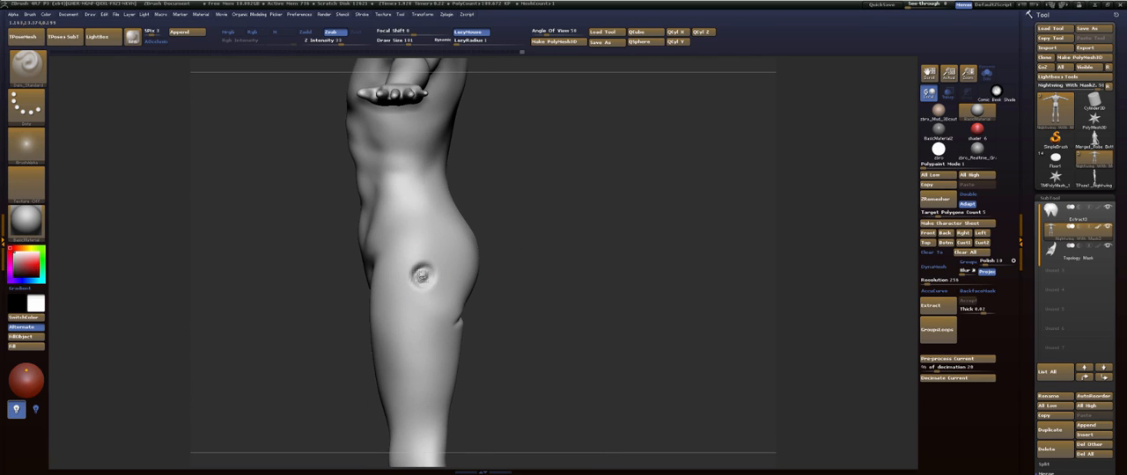
pyautogui.keyDown('shift'); pyautogui.moveTo(431, 285); pyautogui.dragTo(425, 278); pyautogui.keyUp('shift')
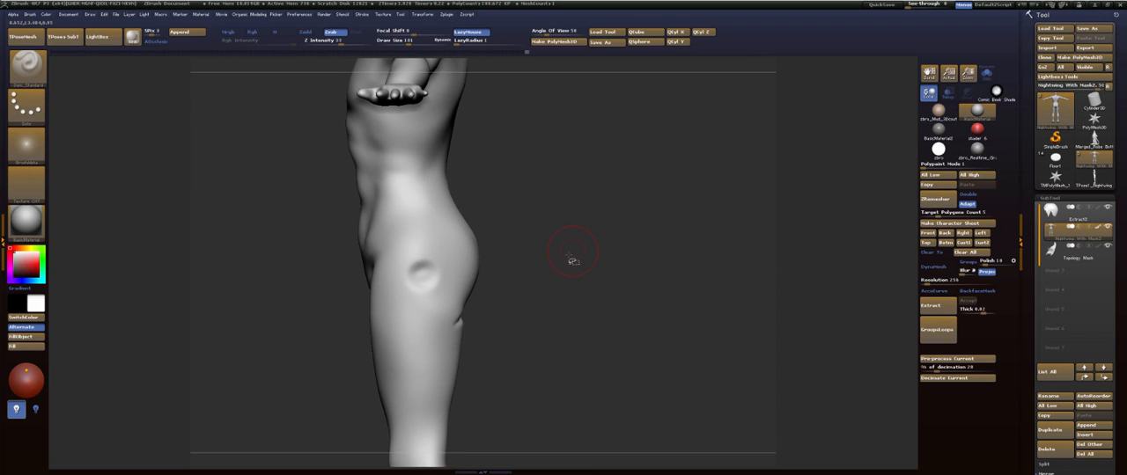
# - Carve the outer glute border from the front of the hip past the dimple to the gluteal fold, and soften the crease
pyautogui.moveTo(572, 261); pyautogui.dragTo(551, 204)
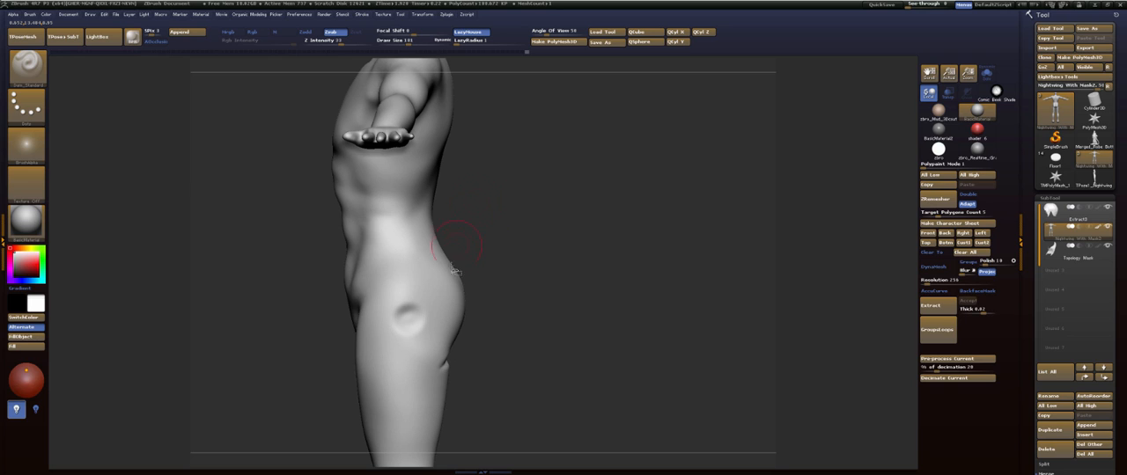
pyautogui.moveTo(382, 281); pyautogui.dragTo(395, 324)
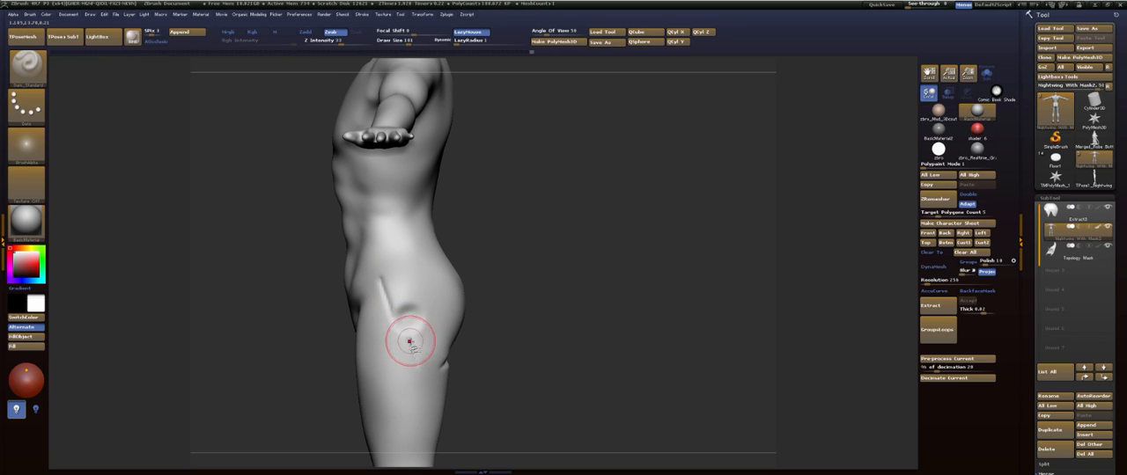
pyautogui.keyDown('shift'); pyautogui.moveTo(384, 282); pyautogui.dragTo(427, 376); pyautogui.keyUp('shift')
pyautogui.moveTo(509, 367)
pyautogui.keyDown('alt'); pyautogui.mouseDown()
pyautogui.moveTo(503, 280)
pyautogui.moveTo(436, 280)
pyautogui.moveTo(462, 266)
pyautogui.mouseUp(); pyautogui.keyUp('alt')
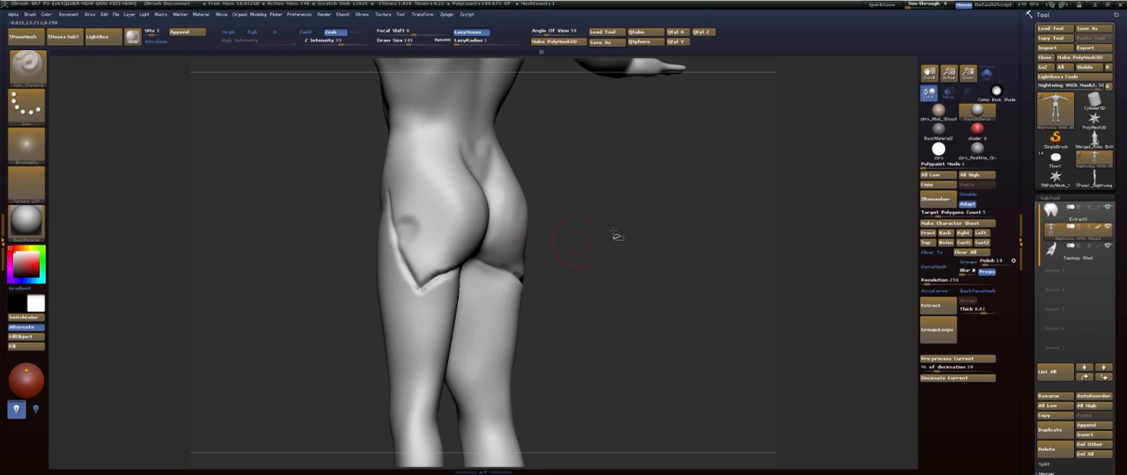
pyautogui.moveTo(614, 232)
pyautogui.keyDown('alt'); pyautogui.mouseDown()
pyautogui.moveTo(614, 261)
pyautogui.moveTo(653, 261)
pyautogui.mouseUp(); pyautogui.keyUp('alt')
pyautogui.moveTo(410, 323)
pyautogui.keyDown('shift'); pyautogui.mouseDown()
pyautogui.moveTo(394, 323)
pyautogui.moveTo(410, 328)
pyautogui.mouseUp(); pyautogui.keyUp('shift')
# - Carve the upper glute border from the outer hip back to the sacrum and soften the line
pyautogui.moveTo(561, 251)
pyautogui.mouseDown()
pyautogui.moveTo(573, 264)
pyautogui.moveTo(540, 265)
pyautogui.mouseUp()
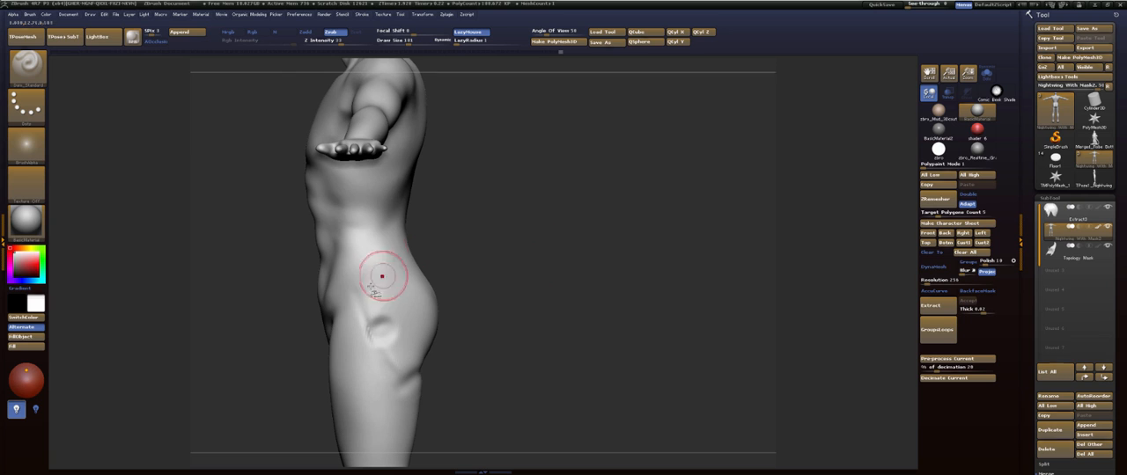
pyautogui.moveTo(368, 285); pyautogui.dragTo(370, 282)
pyautogui.moveTo(518, 248)
pyautogui.mouseDown()
pyautogui.moveTo(546, 253)
pyautogui.moveTo(517, 253)
pyautogui.mouseUp()
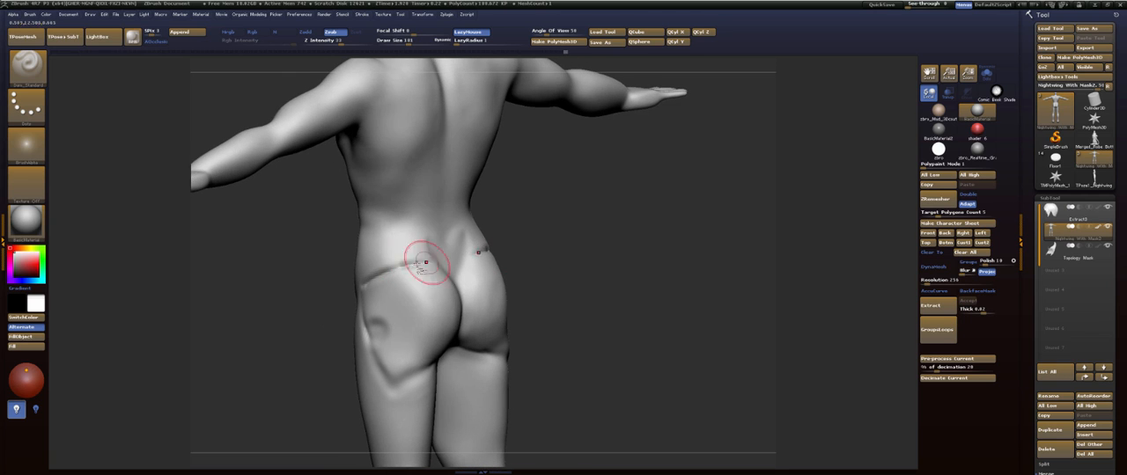
pyautogui.moveTo(370, 280)
pyautogui.mouseDown()
pyautogui.moveTo(429, 261)
pyautogui.moveTo(378, 280)
pyautogui.moveTo(418, 252)
pyautogui.mouseUp()
pyautogui.moveTo(516, 234); pyautogui.dragTo(535, 227)
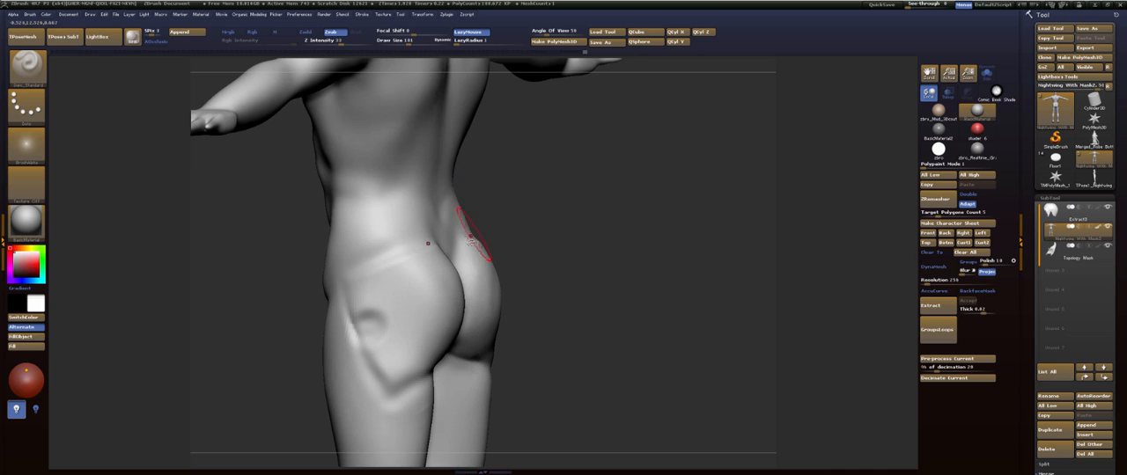
# - Build up the glute muscle mass behind the hip dimple with the ClayBuildup brush at draw size 277
pyautogui.press('b')
pyautogui.press('c')
pyautogui.press('b')
pyautogui.press('s')
pyautogui.moveTo(397, 270)
pyautogui.mouseDown()
pyautogui.moveTo(412, 269)
pyautogui.moveTo(412, 326)
pyautogui.mouseUp()
pyautogui.moveTo(599, 269)
pyautogui.keyDown('alt'); pyautogui.mouseDown()
pyautogui.moveTo(596, 246)
pyautogui.moveTo(585, 250)
pyautogui.mouseUp(); pyautogui.keyUp('alt')
pyautogui.moveTo(410, 260)
pyautogui.mouseDown()
pyautogui.moveTo(415, 226)
pyautogui.moveTo(404, 295)
pyautogui.moveTo(403, 204)
pyautogui.moveTo(408, 268)
pyautogui.mouseUp()
pyautogui.moveTo(411, 232); pyautogui.dragTo(396, 206)
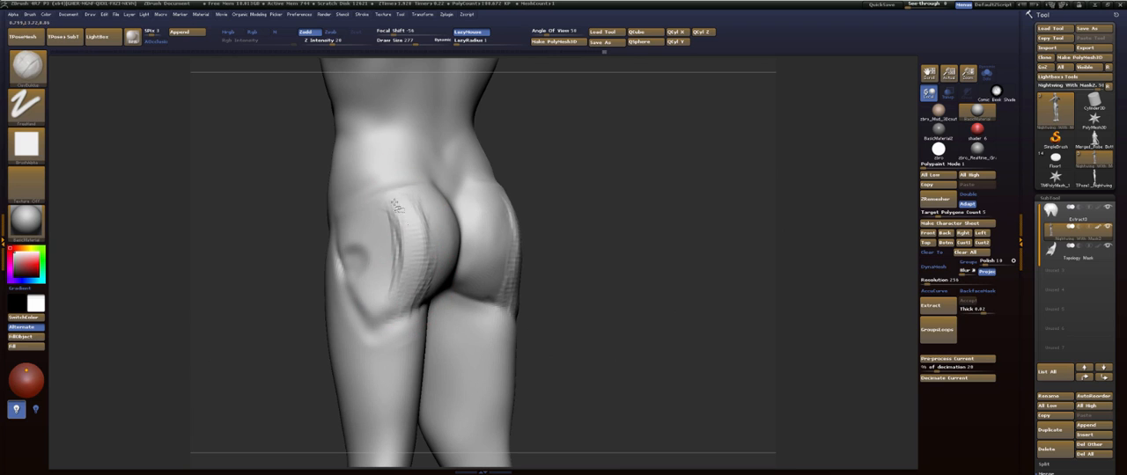
# - Smooth the clay strokes across the glutes and upper hip
pyautogui.press('b')
pyautogui.press('s')
pyautogui.press('t')
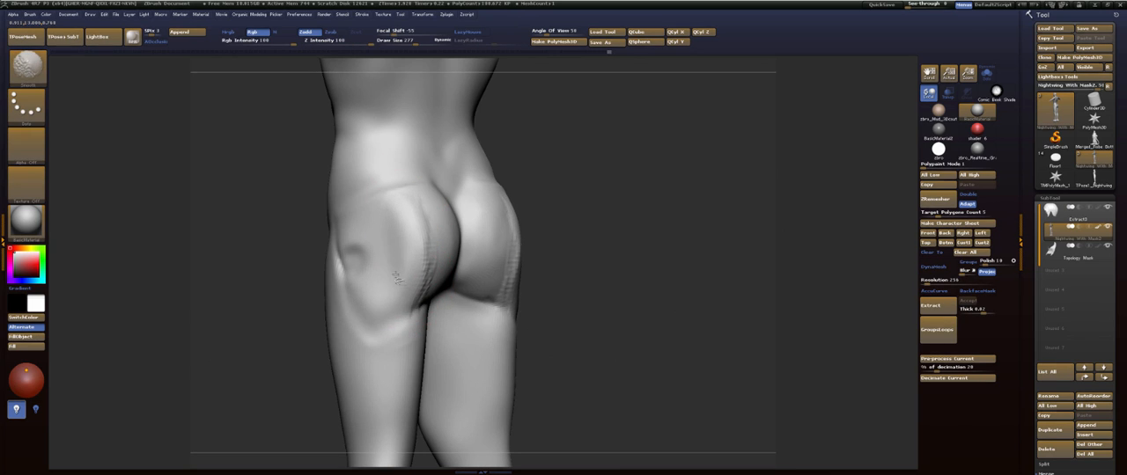
pyautogui.moveTo(396, 275)
pyautogui.keyDown('shift'); pyautogui.mouseDown()
pyautogui.moveTo(418, 239)
pyautogui.moveTo(409, 185)
pyautogui.moveTo(394, 187)
pyautogui.mouseUp(); pyautogui.keyUp('shift')
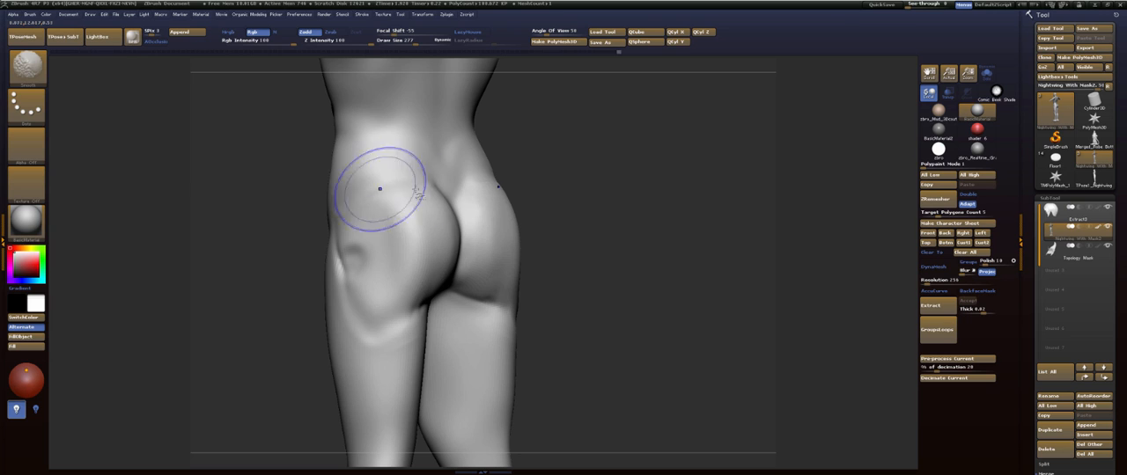
# - Choose the Dam_Standard brush and isolate the torso by hiding the arms and legs
pyautogui.keyDown('alt'); pyautogui.moveTo(607, 178); pyautogui.dragTo(581, 263); pyautogui.keyUp('alt')
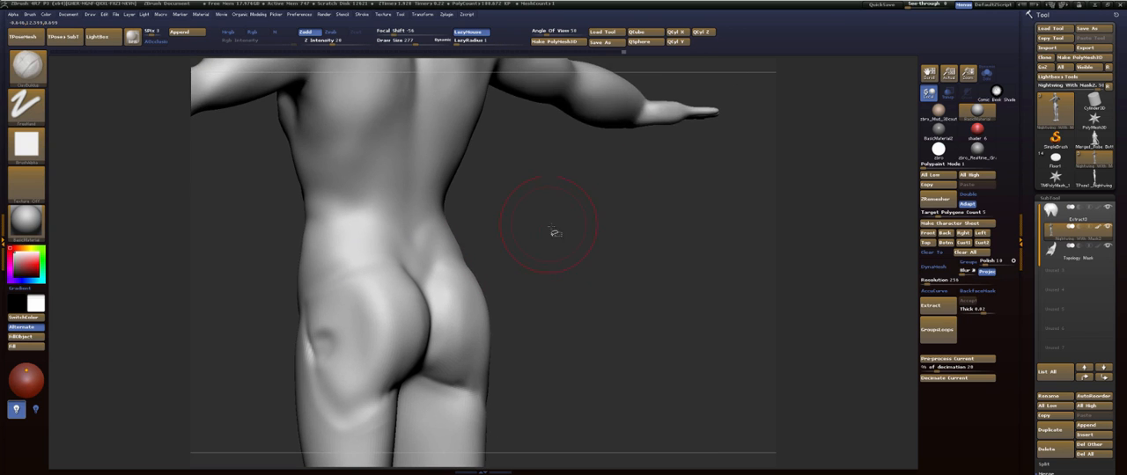
pyautogui.moveTo(554, 233); pyautogui.dragTo(552, 274)
pyautogui.press('b')
pyautogui.press('d')
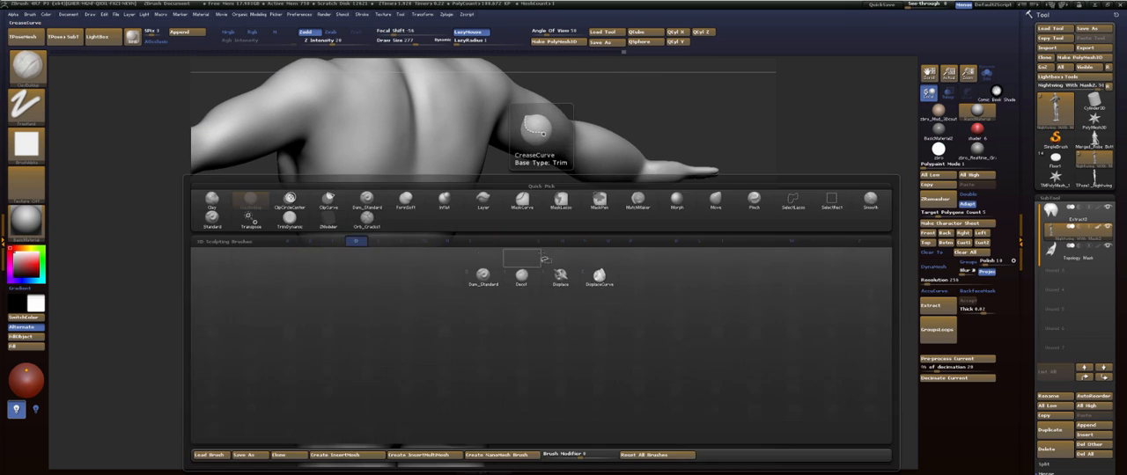
pyautogui.press('s')
pyautogui.press('b')
pyautogui.press('d')
pyautogui.press('s')
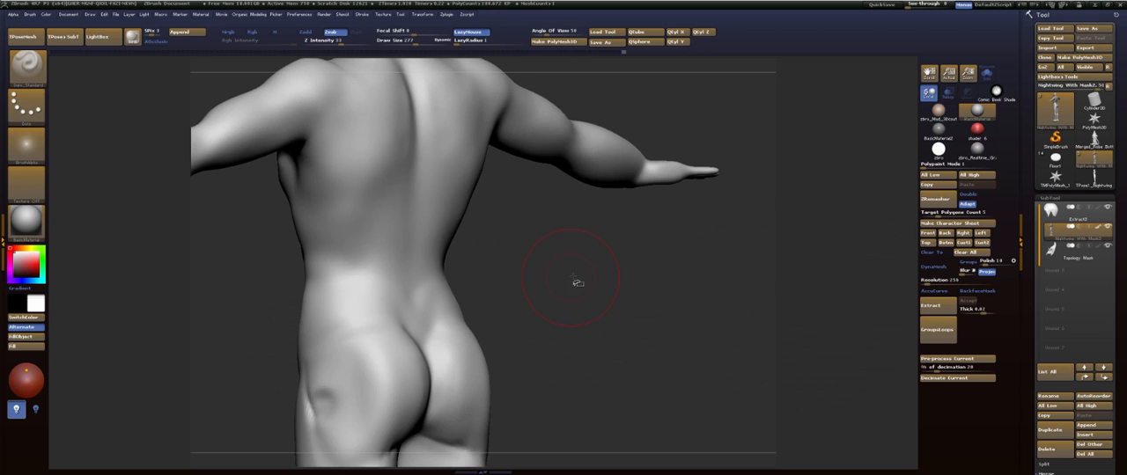
pyautogui.moveTo(565, 286)
pyautogui.keyDown('alt'); pyautogui.mouseDown()
pyautogui.moveTo(558, 298)
pyautogui.moveTo(578, 292)
pyautogui.mouseUp(); pyautogui.keyUp('alt')
pyautogui.keyDown('alt'); pyautogui.moveTo(541, 258); pyautogui.dragTo(581, 267); pyautogui.keyUp('alt')
pyautogui.keyDown('ctrl'); pyautogui.keyDown('shift'); pyautogui.click(356, 285); pyautogui.keyUp('shift'); pyautogui.keyUp('ctrl')
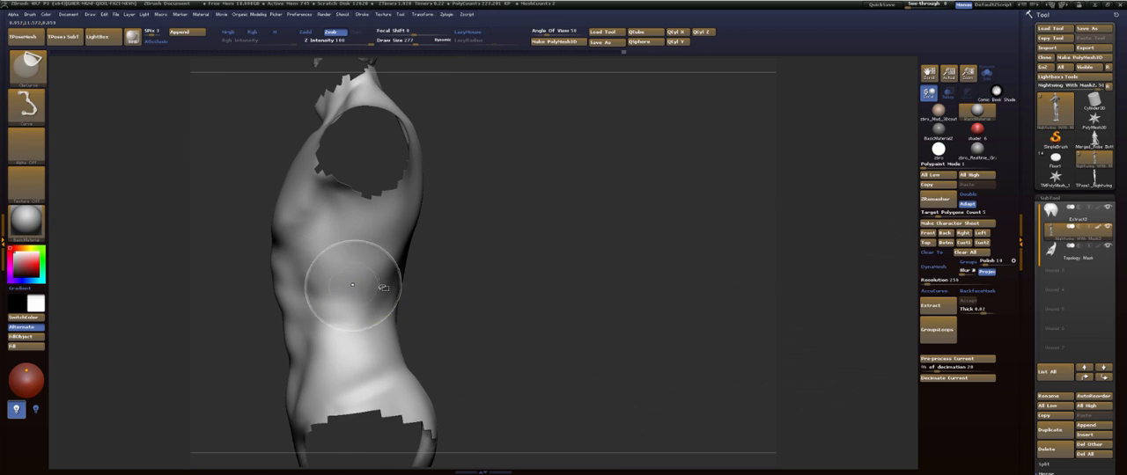
pyautogui.keyDown('alt'); pyautogui.moveTo(491, 245); pyautogui.dragTo(525, 236); pyautogui.keyUp('alt')
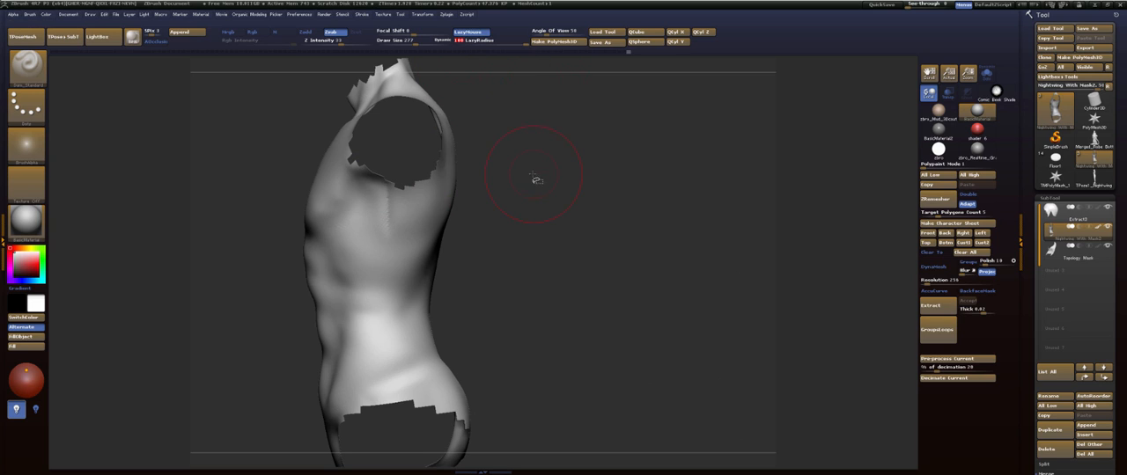
# - Carve the outer edge of the lat from below the armpit to the lower back with a smaller Dam_Standard brush at LazyRadius 100
pyautogui.press('s')
pyautogui.moveTo(532, 175); pyautogui.dragTo(518, 176)
pyautogui.moveTo(388, 203); pyautogui.dragTo(398, 278)
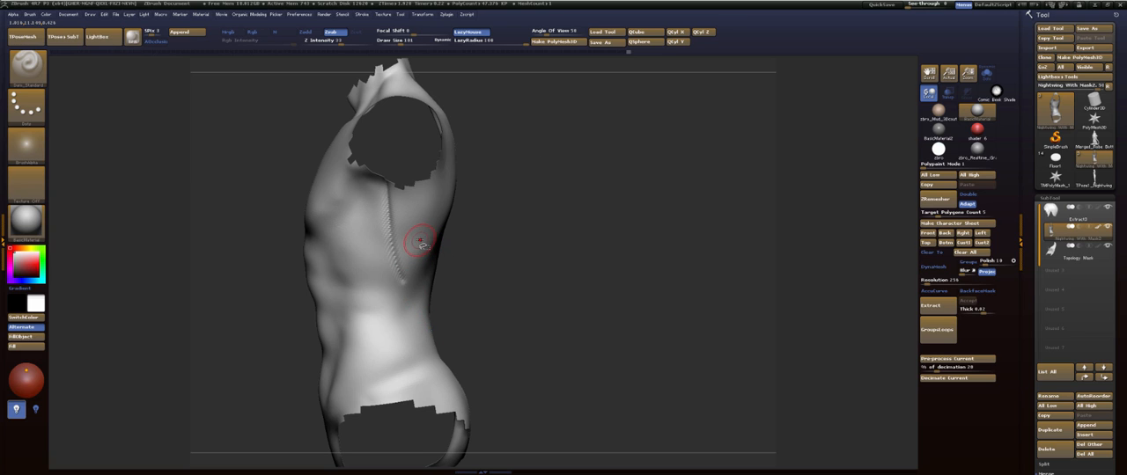
pyautogui.moveTo(500, 235); pyautogui.dragTo(516, 256)
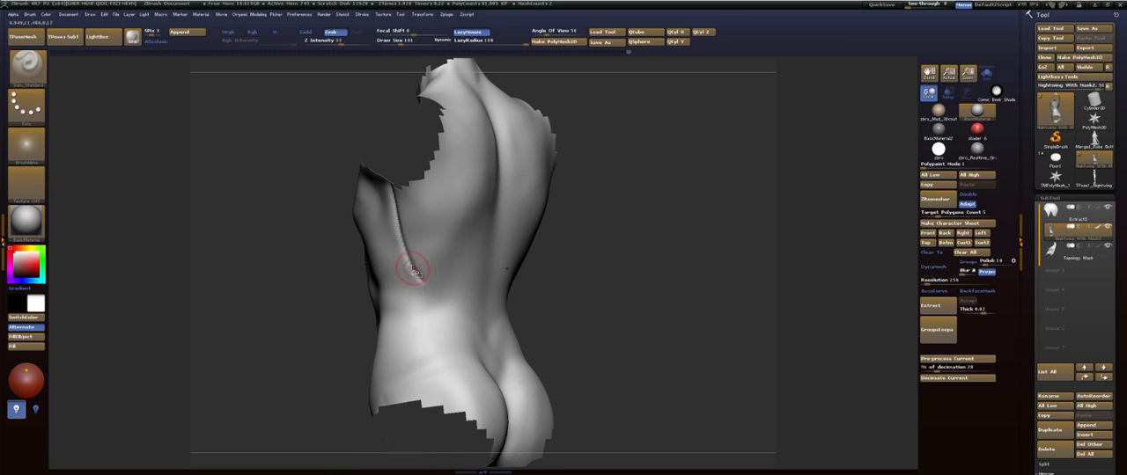
pyautogui.moveTo(414, 270); pyautogui.dragTo(447, 314)
pyautogui.moveTo(476, 347); pyautogui.dragTo(455, 322)
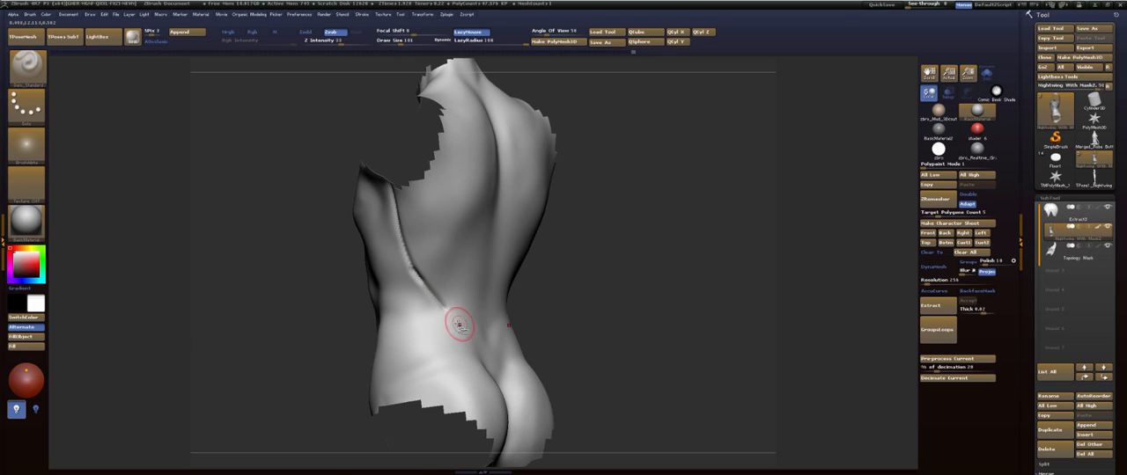
# - Extend the lat creases down the lower back to the tops of the glutes
pyautogui.keyDown('shift'); pyautogui.moveTo(608, 236); pyautogui.dragTo(570, 239); pyautogui.keyUp('shift')
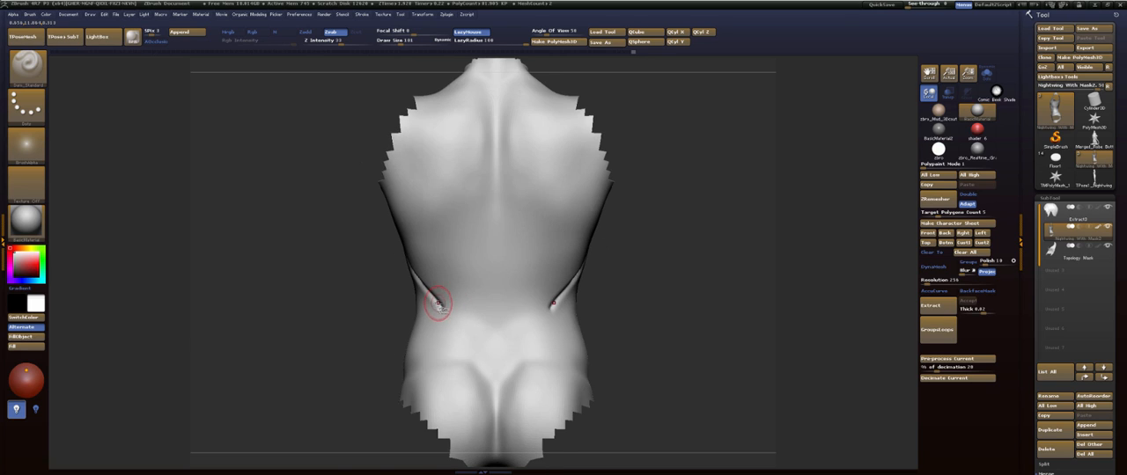
pyautogui.moveTo(437, 307)
pyautogui.mouseDown()
pyautogui.moveTo(458, 340)
pyautogui.moveTo(456, 368)
pyautogui.mouseUp()
pyautogui.moveTo(906, 242)
pyautogui.mouseDown()
pyautogui.moveTo(728, 277)
pyautogui.moveTo(714, 342)
pyautogui.mouseUp()
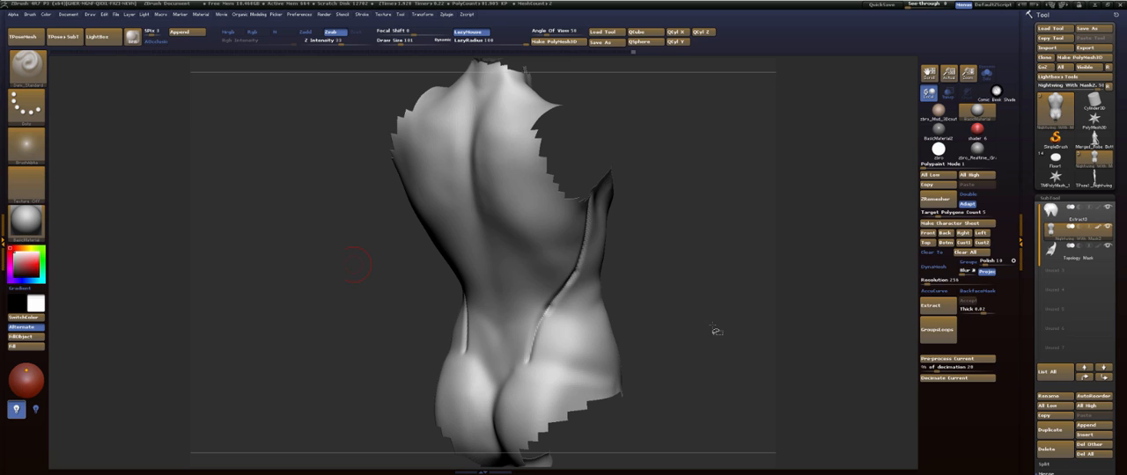
# - Carve the lower edge of the oblique along the hip bone from back to front, and up beside the lower abdomen
pyautogui.moveTo(717, 331)
pyautogui.mouseDown()
pyautogui.moveTo(684, 329)
pyautogui.moveTo(693, 310)
pyautogui.mouseUp()
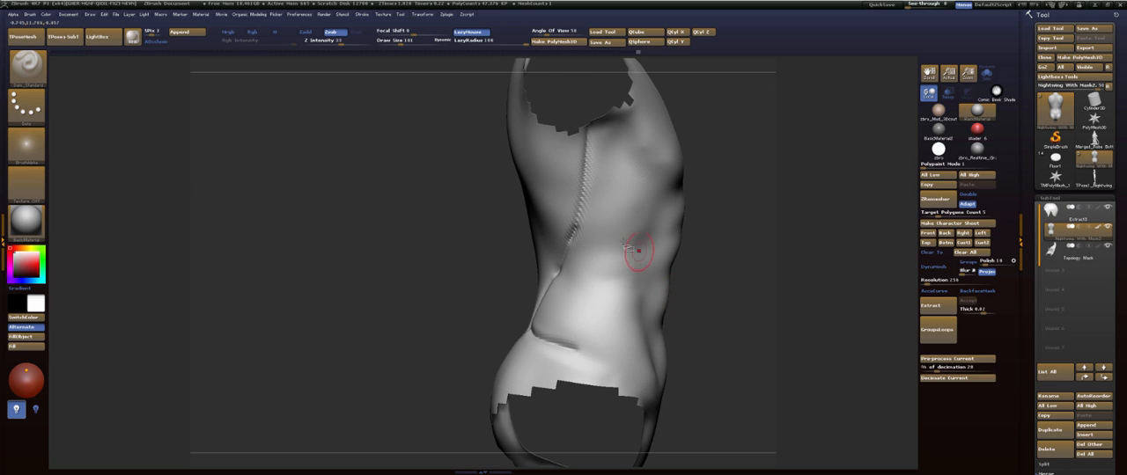
pyautogui.moveTo(574, 346); pyautogui.dragTo(616, 372)
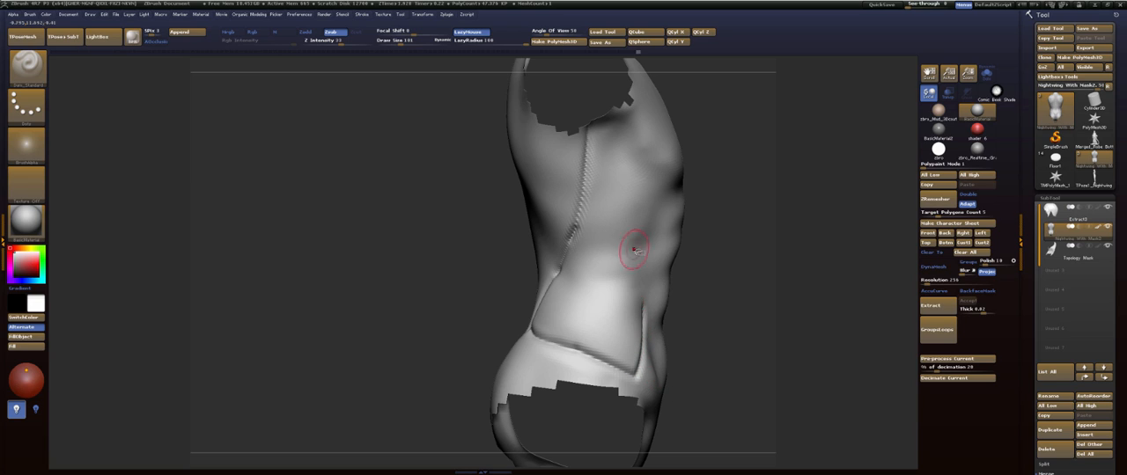
pyautogui.moveTo(754, 310); pyautogui.dragTo(717, 317)
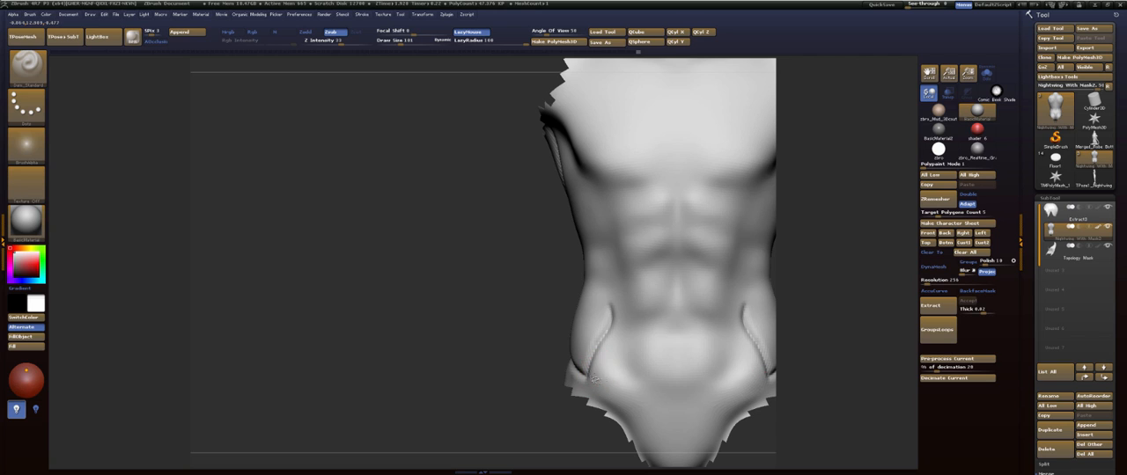
pyautogui.moveTo(595, 378); pyautogui.dragTo(616, 280)
pyautogui.keyDown('alt'); pyautogui.moveTo(503, 377); pyautogui.dragTo(562, 243); pyautogui.keyUp('alt')
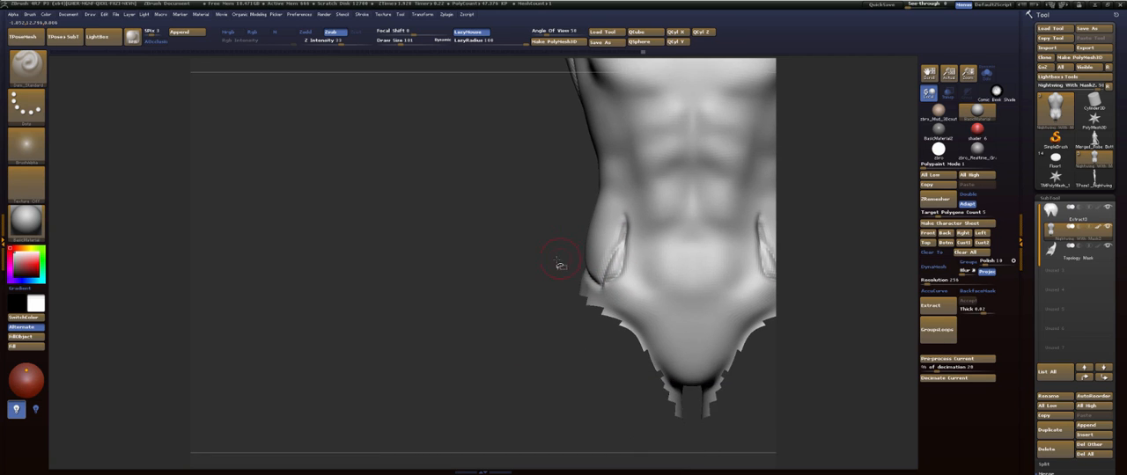
# - Choose the ClayBuildup brush and smooth the crease around the front of the hip
pyautogui.press('b')
pyautogui.press('c')
pyautogui.press('b')
pyautogui.moveTo(520, 314); pyautogui.dragTo(582, 309)
pyautogui.moveTo(607, 277)
pyautogui.mouseDown()
pyautogui.moveTo(618, 257)
pyautogui.moveTo(606, 268)
pyautogui.mouseUp()
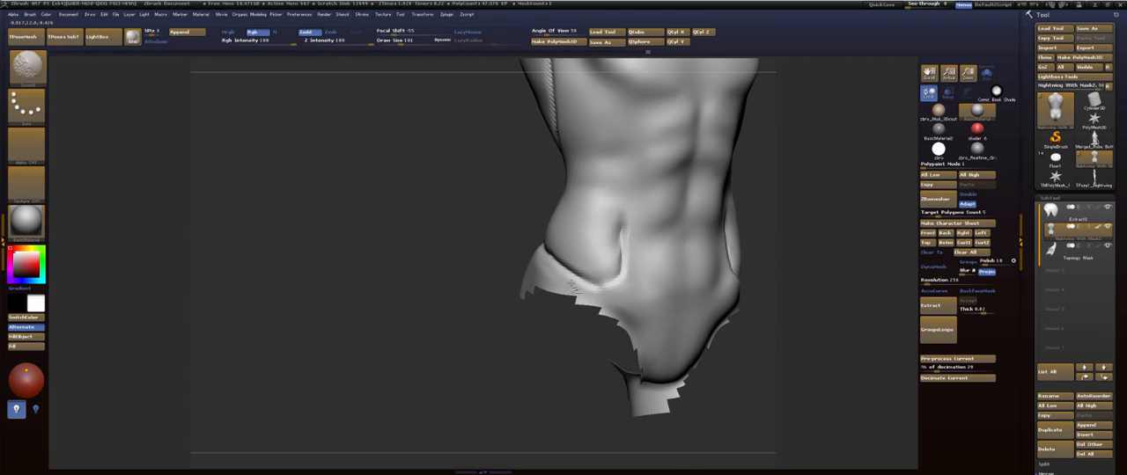
# - Build up the oblique above the hip crease, front and back, with a larger ClayBuildup brush and smooth the strokes
pyautogui.moveTo(466, 356); pyautogui.dragTo(547, 336)
pyautogui.moveTo(691, 224)
pyautogui.keyDown('alt'); pyautogui.mouseDown()
pyautogui.moveTo(683, 286)
pyautogui.moveTo(692, 269)
pyautogui.moveTo(526, 258)
pyautogui.moveTo(546, 281)
pyautogui.moveTo(570, 271)
pyautogui.mouseUp(); pyautogui.keyUp('alt')
pyautogui.keyDown('alt'); pyautogui.moveTo(724, 223); pyautogui.dragTo(712, 279); pyautogui.keyUp('alt')
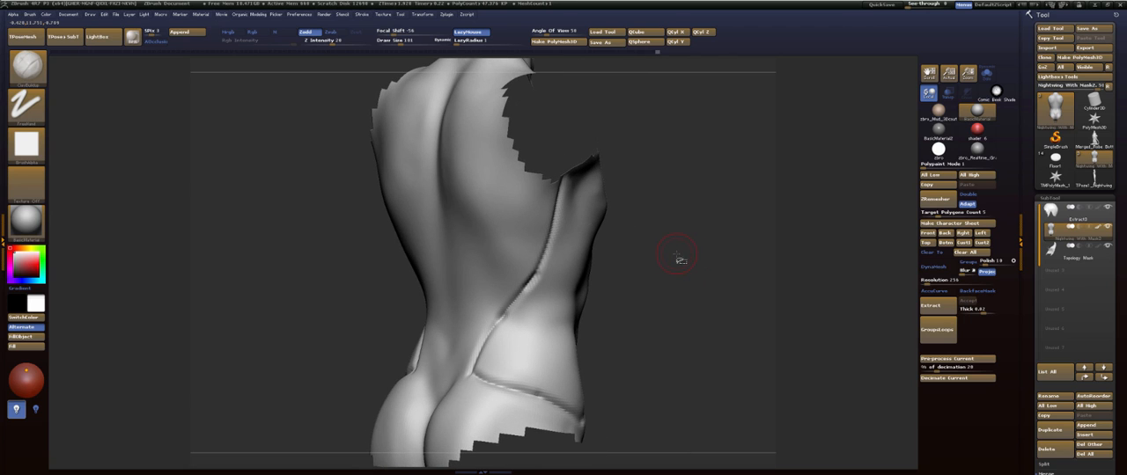
pyautogui.moveTo(682, 234); pyautogui.dragTo(659, 300)
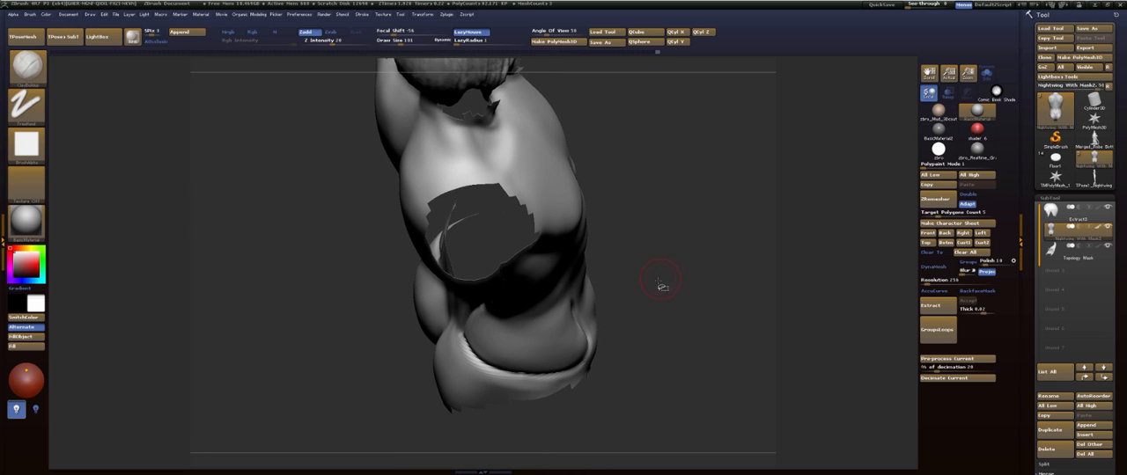
pyautogui.moveTo(661, 285); pyautogui.dragTo(663, 300)
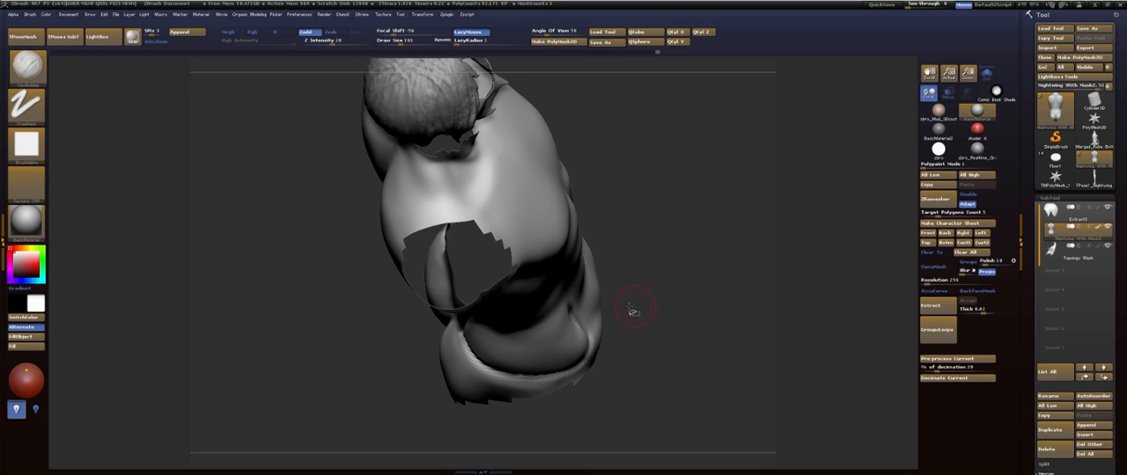
pyautogui.press('s')
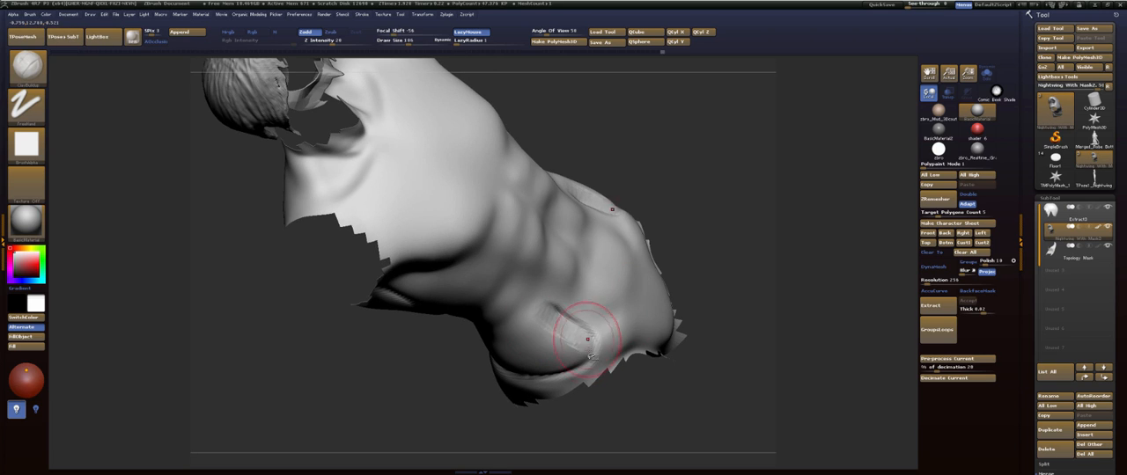
pyautogui.moveTo(555, 314)
pyautogui.mouseDown()
pyautogui.moveTo(584, 354)
pyautogui.moveTo(568, 347)
pyautogui.mouseUp()
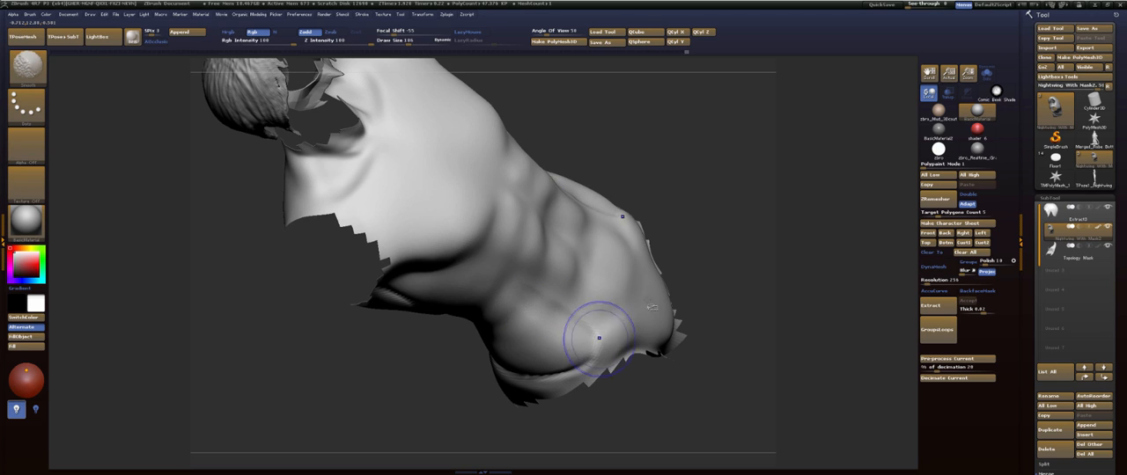
pyautogui.moveTo(678, 282)
pyautogui.mouseDown()
pyautogui.moveTo(732, 244)
pyautogui.moveTo(712, 256)
pyautogui.moveTo(679, 249)
pyautogui.moveTo(700, 258)
pyautogui.moveTo(699, 279)
pyautogui.mouseUp()
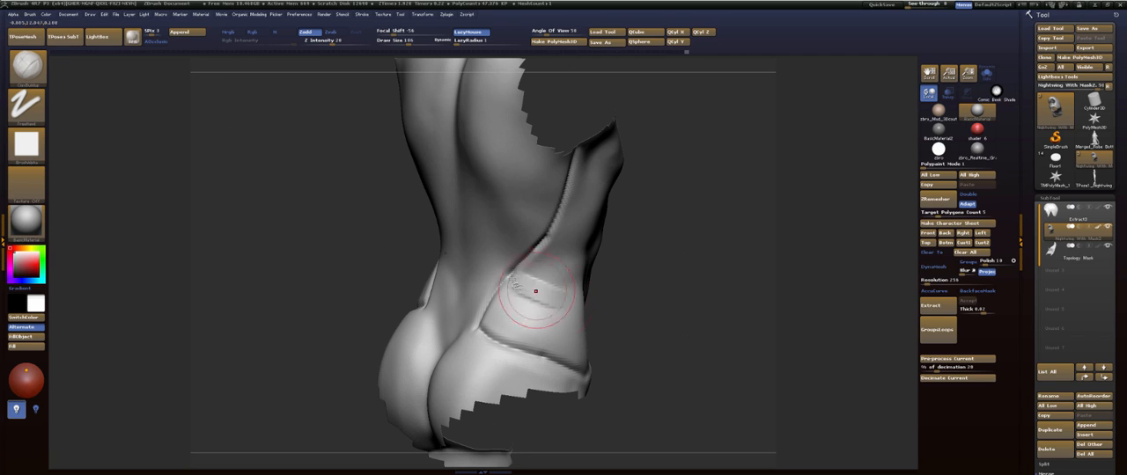
pyautogui.moveTo(522, 291); pyautogui.dragTo(560, 308)
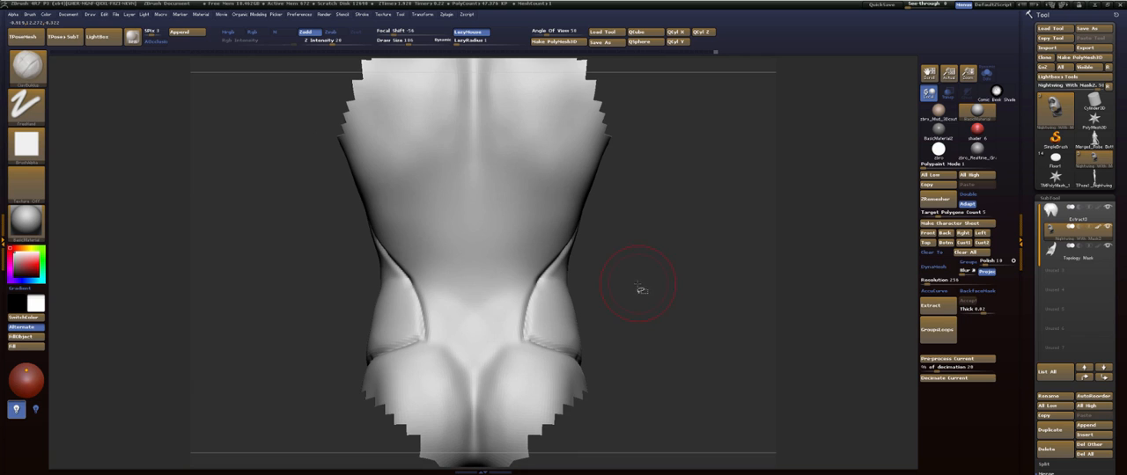
# - Choose the Dam_Standard brush and reduce its draw size to 122 for work on the torso's side
pyautogui.moveTo(641, 289)
pyautogui.mouseDown()
pyautogui.moveTo(646, 279)
pyautogui.moveTo(677, 322)
pyautogui.moveTo(662, 303)
pyautogui.moveTo(684, 291)
pyautogui.moveTo(677, 307)
pyautogui.mouseUp()
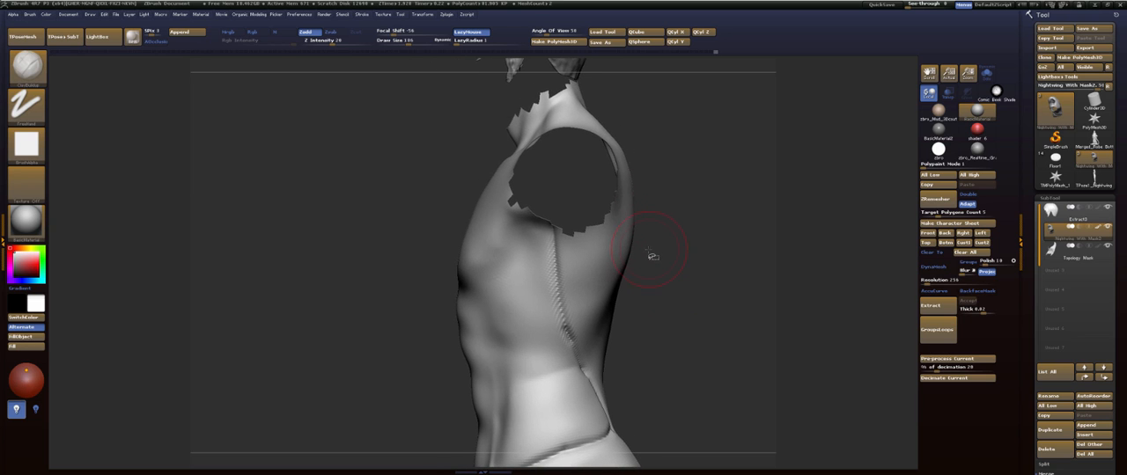
pyautogui.press('b')
pyautogui.press('d')
pyautogui.press('s')
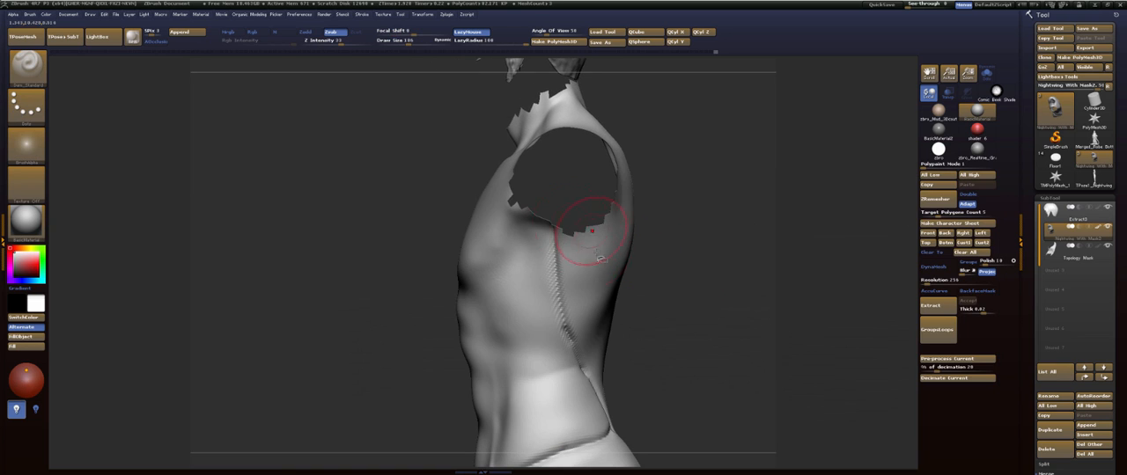
pyautogui.press('s')
pyautogui.moveTo(562, 315); pyautogui.dragTo(558, 315)
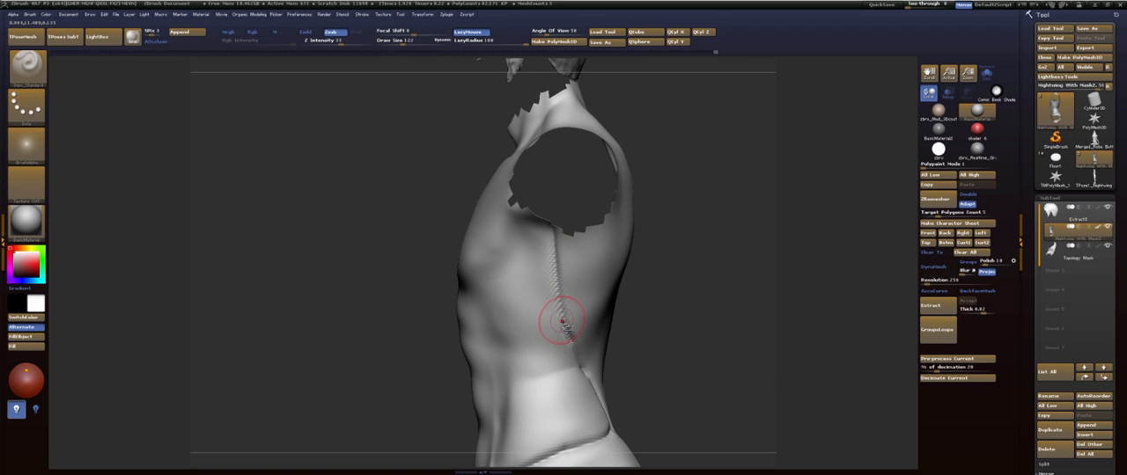
pyautogui.moveTo(513, 328); pyautogui.dragTo(489, 320)
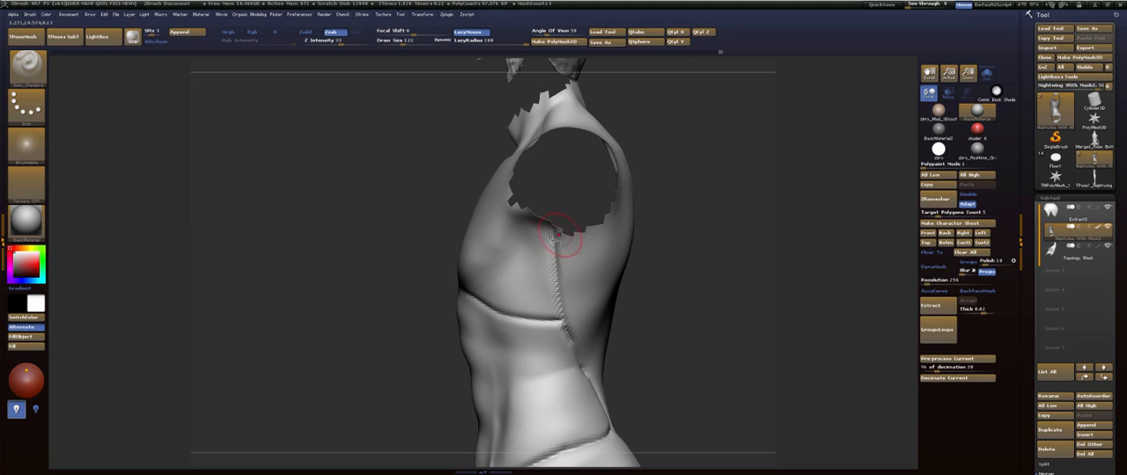
pyautogui.keyDown('alt'); pyautogui.moveTo(730, 298); pyautogui.dragTo(730, 229); pyautogui.keyUp('alt')
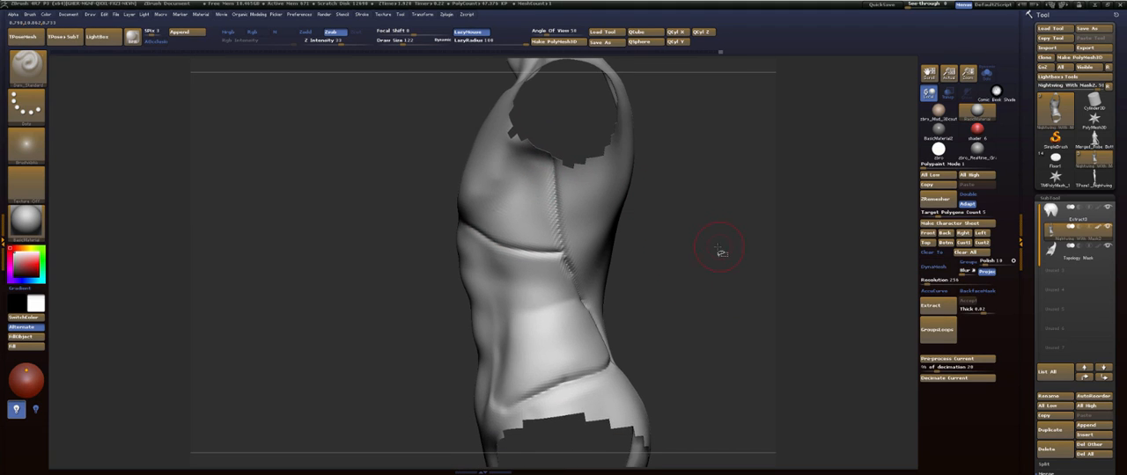
pyautogui.hotkey('ctrl', 'z')
pyautogui.hotkey('ctrl', 'z')
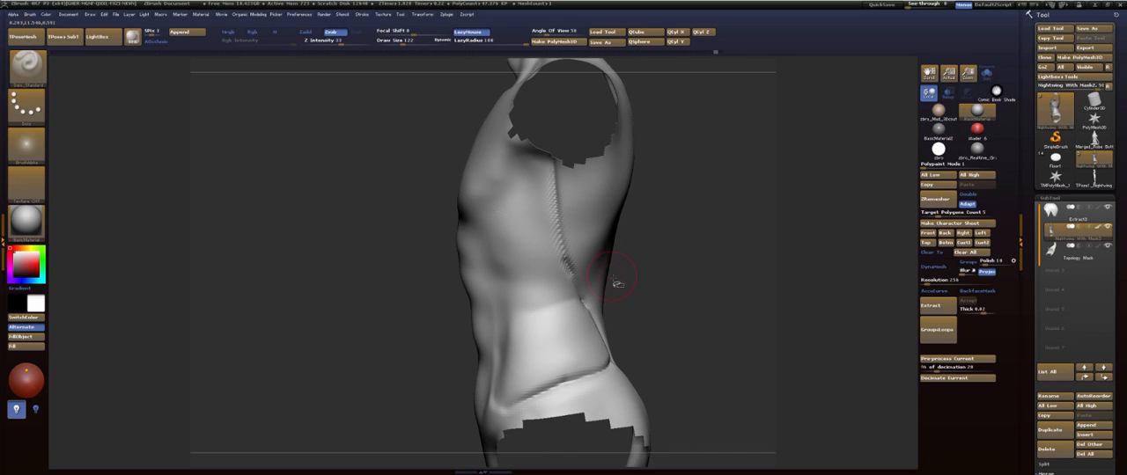
# - Carve the lower edge of the ribcage from the lat crease forward and up toward the upper abs
pyautogui.moveTo(577, 294); pyautogui.dragTo(531, 300)
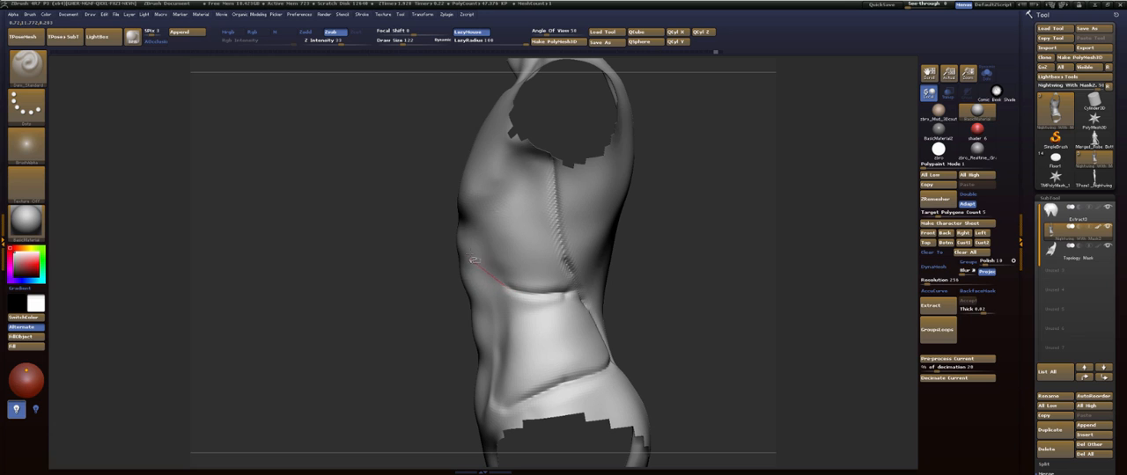
pyautogui.moveTo(473, 232); pyautogui.dragTo(450, 219)
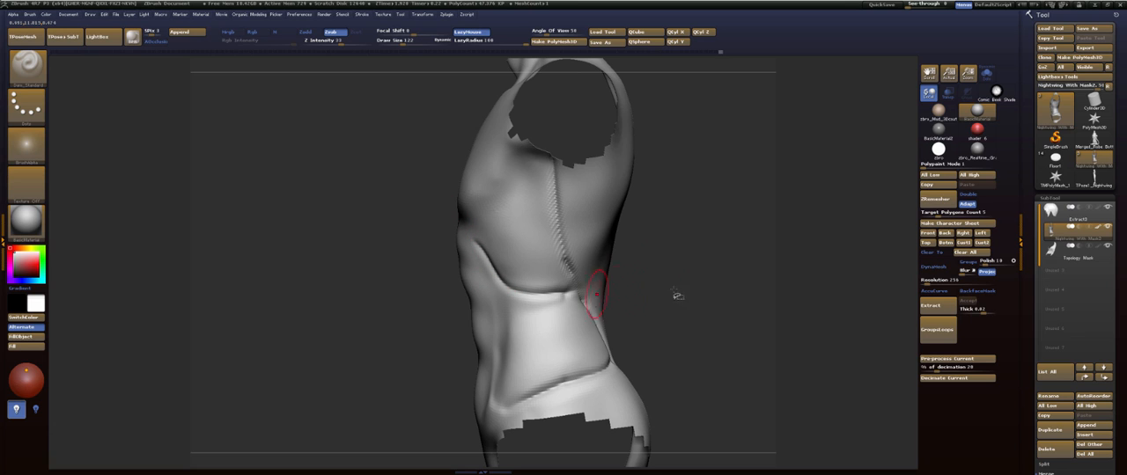
pyautogui.moveTo(677, 296)
pyautogui.mouseDown()
pyautogui.moveTo(721, 279)
pyautogui.moveTo(583, 270)
pyautogui.mouseUp()
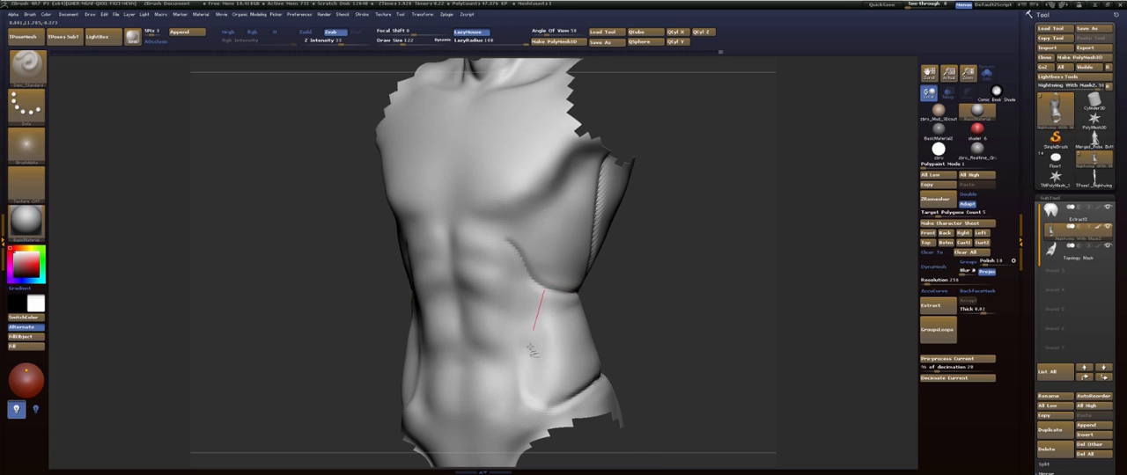
# - Carve the front edge of the oblique from the ribcage down to the hip and soften the line
pyautogui.moveTo(530, 348); pyautogui.dragTo(534, 426)
pyautogui.moveTo(542, 315)
pyautogui.keyDown('shift'); pyautogui.mouseDown()
pyautogui.moveTo(551, 305)
pyautogui.moveTo(544, 393)
pyautogui.mouseUp(); pyautogui.keyUp('shift')
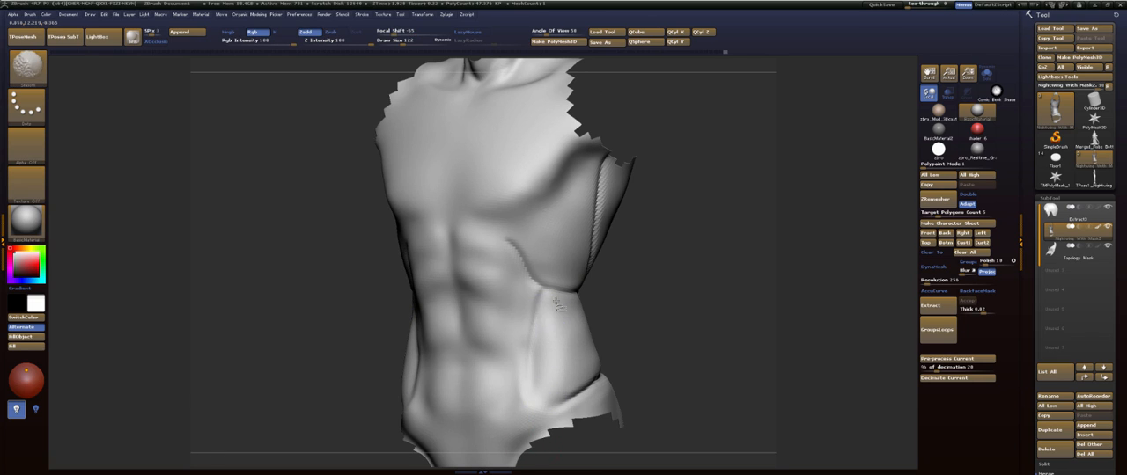
pyautogui.keyDown('shift'); pyautogui.moveTo(550, 302); pyautogui.dragTo(512, 257); pyautogui.keyUp('shift')
pyautogui.moveTo(682, 249)
pyautogui.mouseDown()
pyautogui.moveTo(662, 254)
pyautogui.moveTo(690, 258)
pyautogui.mouseUp()
# - Carve the rib arch across the top of the abs and smooth its center
pyautogui.moveTo(414, 280)
pyautogui.mouseDown()
pyautogui.moveTo(462, 221)
pyautogui.moveTo(540, 236)
pyautogui.mouseUp()
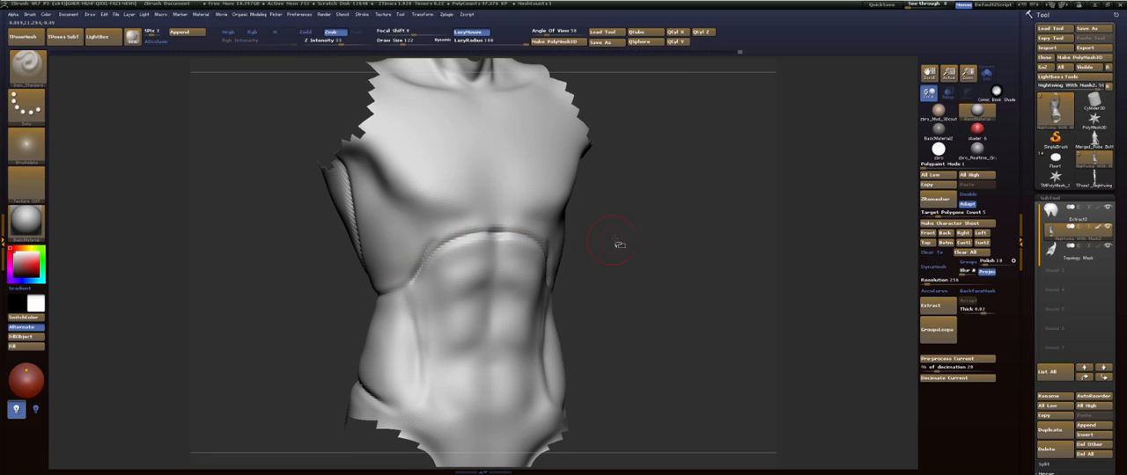
pyautogui.moveTo(619, 244); pyautogui.dragTo(667, 239)
pyautogui.keyDown('shift'); pyautogui.moveTo(490, 240); pyautogui.dragTo(472, 240); pyautogui.keyUp('shift')
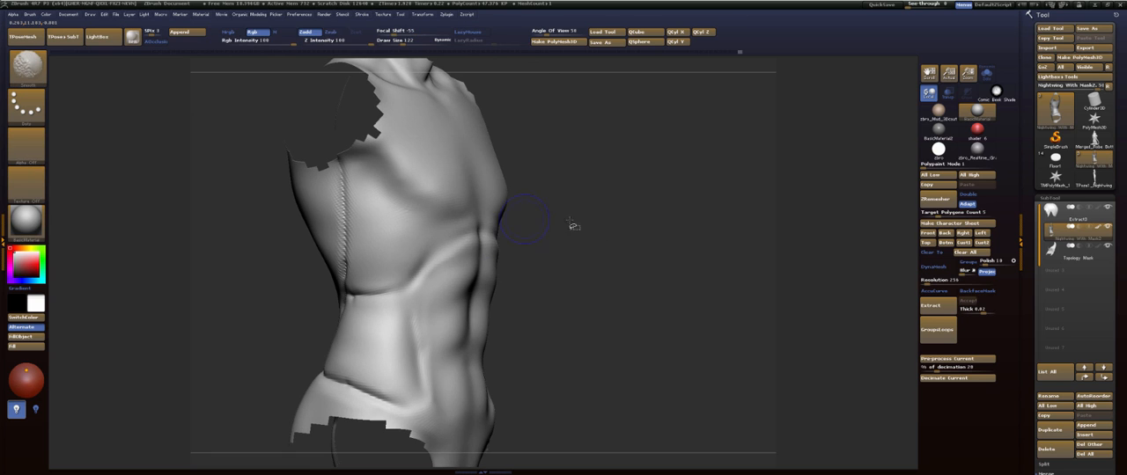
# - Unhide the whole body and carve the crease between the chest and shoulder toward the armpit
pyautogui.moveTo(573, 226)
pyautogui.mouseDown()
pyautogui.moveTo(623, 254)
pyautogui.moveTo(620, 421)
pyautogui.moveTo(727, 205)
pyautogui.mouseUp()
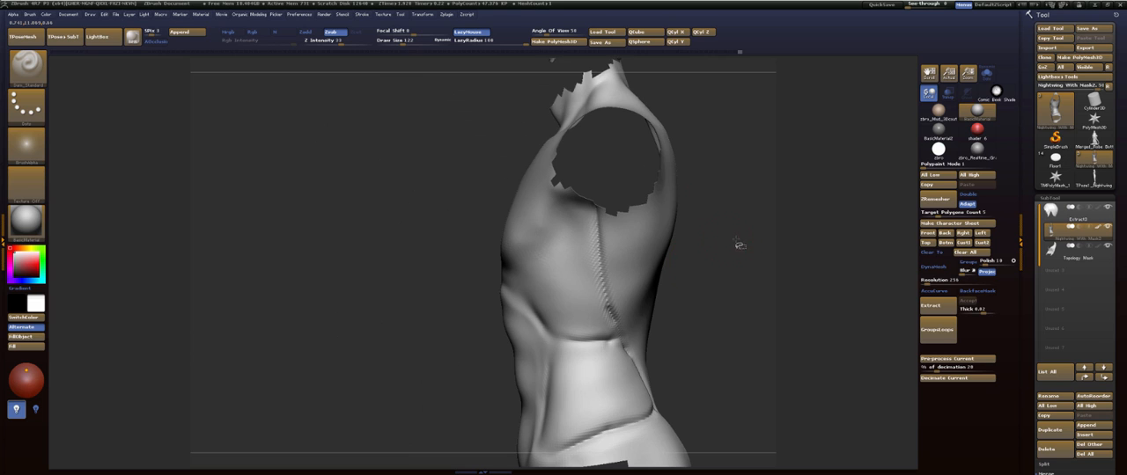
pyautogui.moveTo(739, 245); pyautogui.dragTo(652, 201)
pyautogui.keyDown('ctrl'); pyautogui.keyDown('shift'); pyautogui.click(726, 228); pyautogui.keyUp('shift'); pyautogui.keyUp('ctrl')
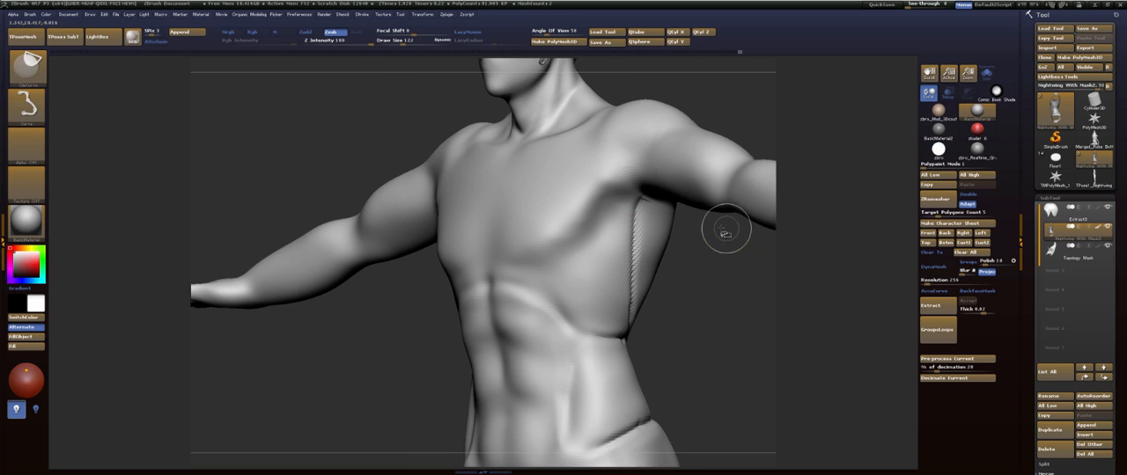
pyautogui.moveTo(753, 118); pyautogui.dragTo(564, 255)
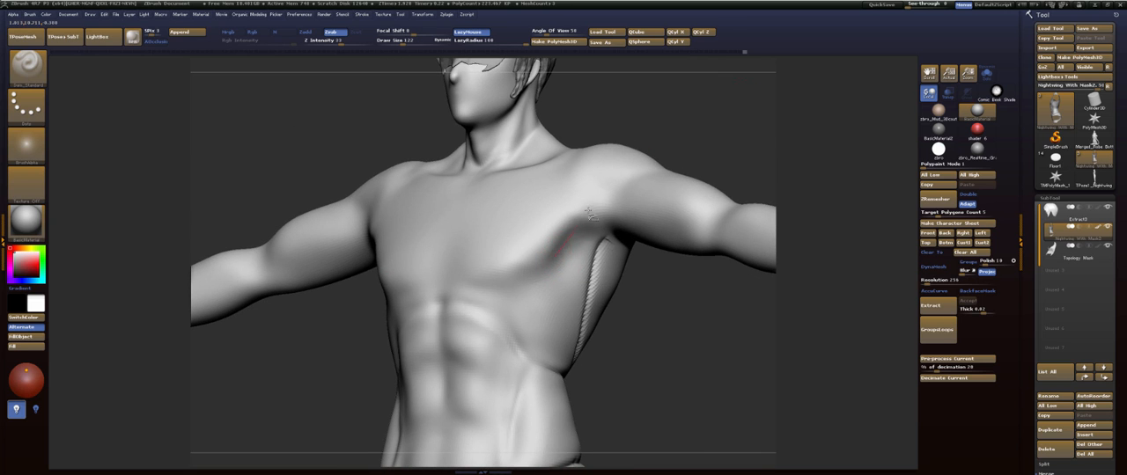
pyautogui.moveTo(730, 171)
pyautogui.mouseDown()
pyautogui.moveTo(736, 136)
pyautogui.moveTo(724, 171)
pyautogui.moveTo(699, 159)
pyautogui.mouseUp()
# - Choose the FormSoft brush, shape the armpit area beside the chest and smooth the transition
pyautogui.press('b')
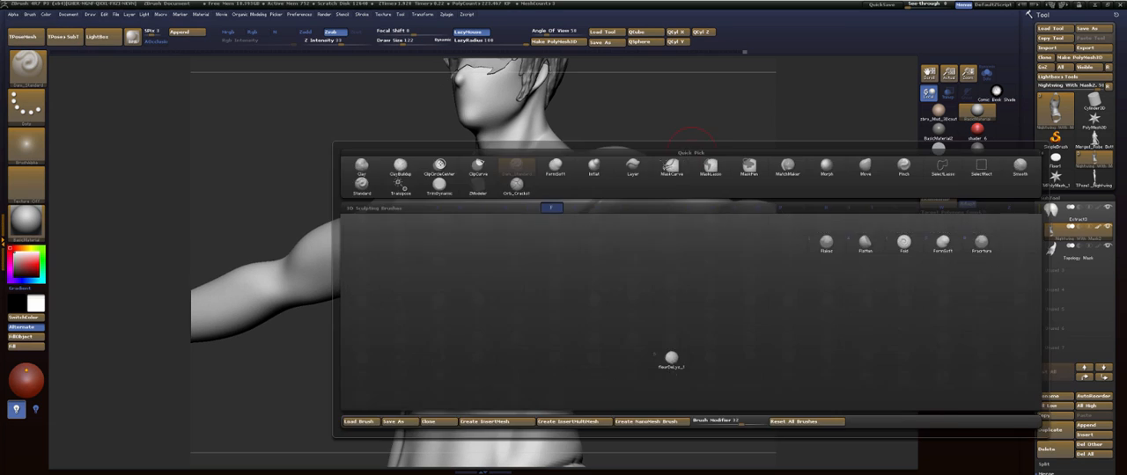
pyautogui.click(554, 165)
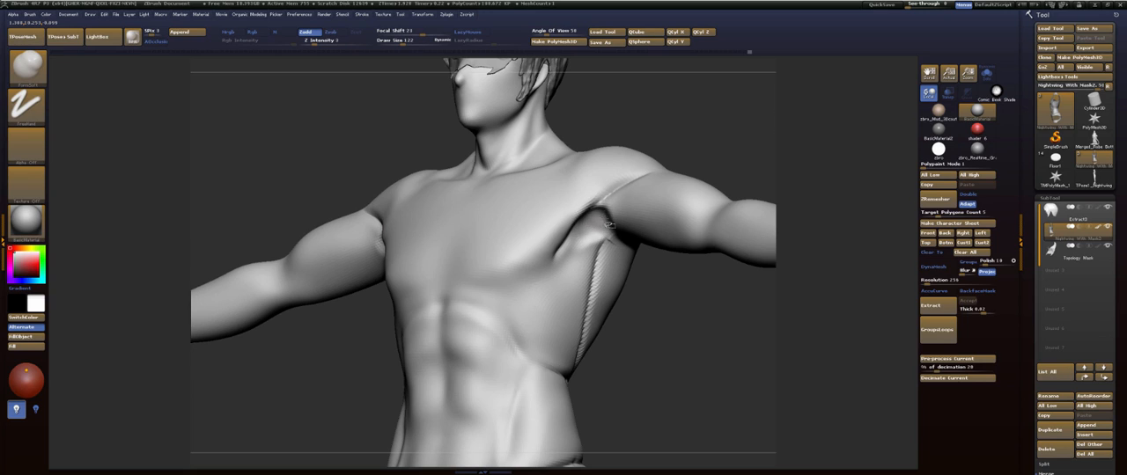
pyautogui.keyDown('shift'); pyautogui.moveTo(609, 226); pyautogui.dragTo(611, 228); pyautogui.keyUp('shift')
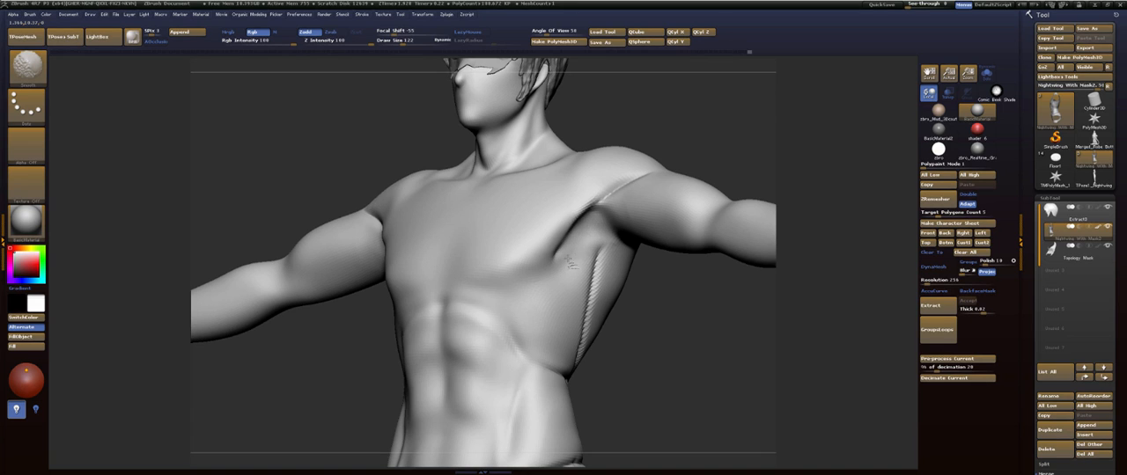
pyautogui.moveTo(633, 282)
pyautogui.mouseDown()
pyautogui.moveTo(727, 296)
pyautogui.moveTo(730, 221)
pyautogui.moveTo(725, 260)
pyautogui.moveTo(659, 319)
pyautogui.moveTo(551, 325)
pyautogui.mouseUp()
pyautogui.moveTo(628, 300); pyautogui.dragTo(673, 300)
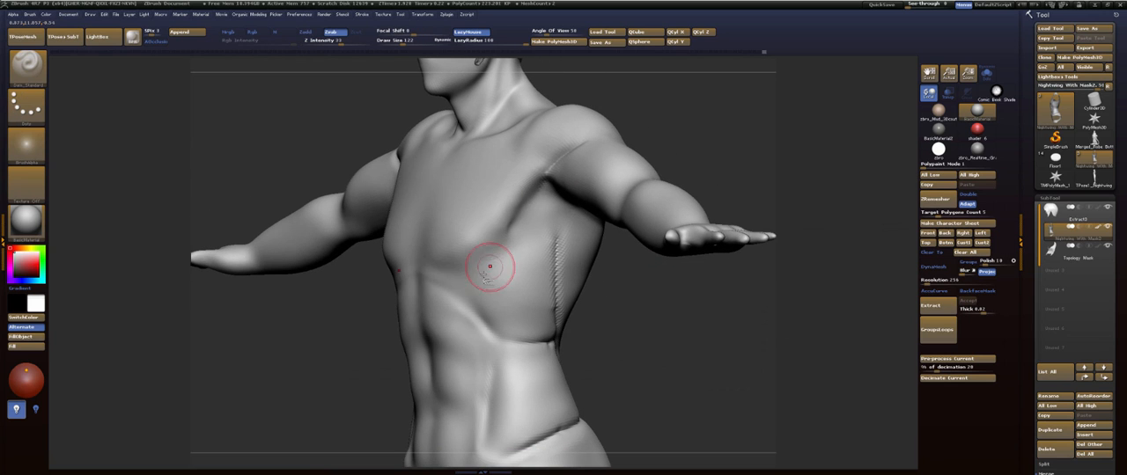
# - Carve the lower and outer edge of the pectoral up to the front of the shoulder with Dam_Standard
pyautogui.moveTo(430, 262)
pyautogui.mouseDown()
pyautogui.moveTo(523, 265)
pyautogui.moveTo(565, 169)
pyautogui.mouseUp()
pyautogui.moveTo(647, 275); pyautogui.dragTo(695, 215)
pyautogui.moveTo(662, 243); pyautogui.dragTo(674, 231)
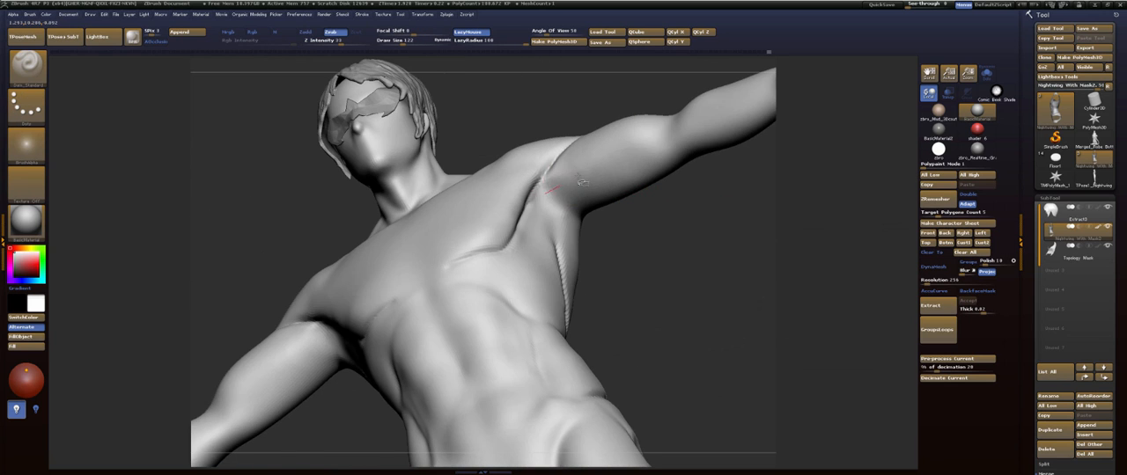
# - Carve creases through the armpit and across the side between the pectoral and the lat
pyautogui.moveTo(546, 196); pyautogui.dragTo(653, 143)
pyautogui.keyDown('shift'); pyautogui.moveTo(672, 233); pyautogui.dragTo(578, 239); pyautogui.keyUp('shift')
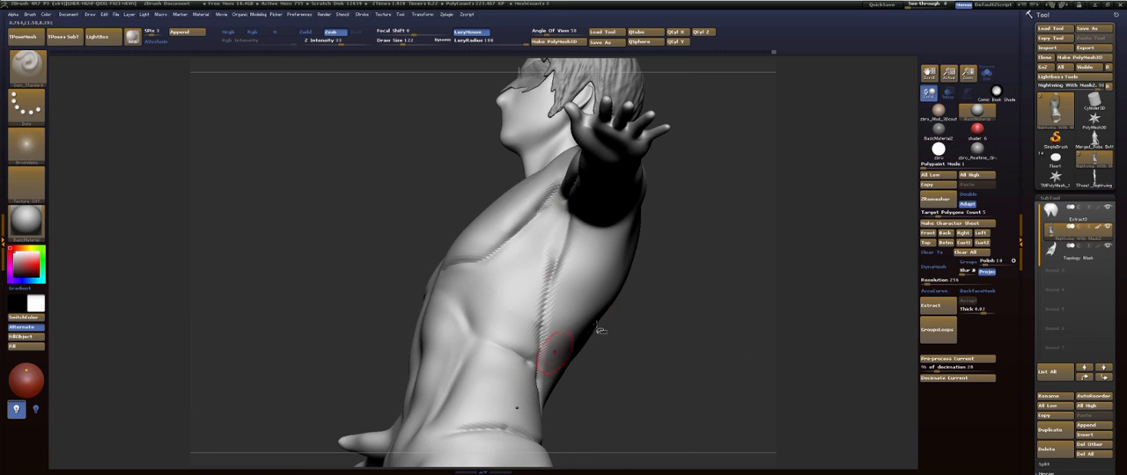
pyautogui.moveTo(600, 329); pyautogui.dragTo(609, 228)
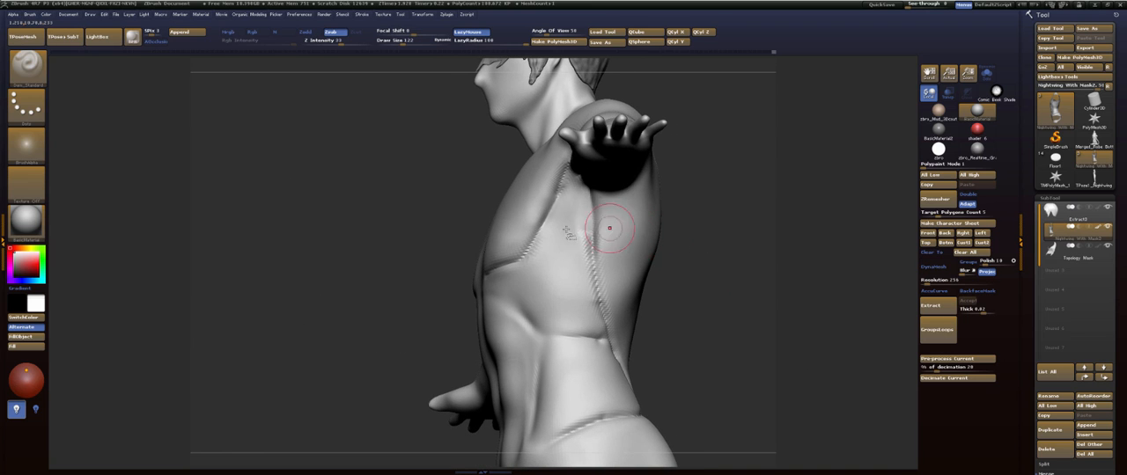
# - Build up the side of the chest between the pectoral and lat creases with ClayBuildup and smooth the transition
pyautogui.press('b')
pyautogui.press('c')
pyautogui.press('b')
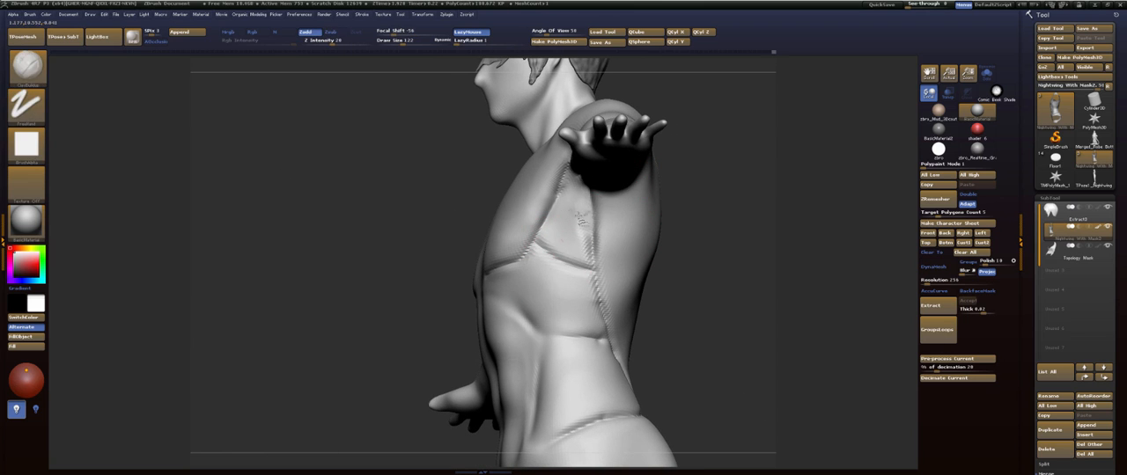
pyautogui.moveTo(742, 182)
pyautogui.mouseDown()
pyautogui.moveTo(727, 232)
pyautogui.moveTo(743, 216)
pyautogui.mouseUp()
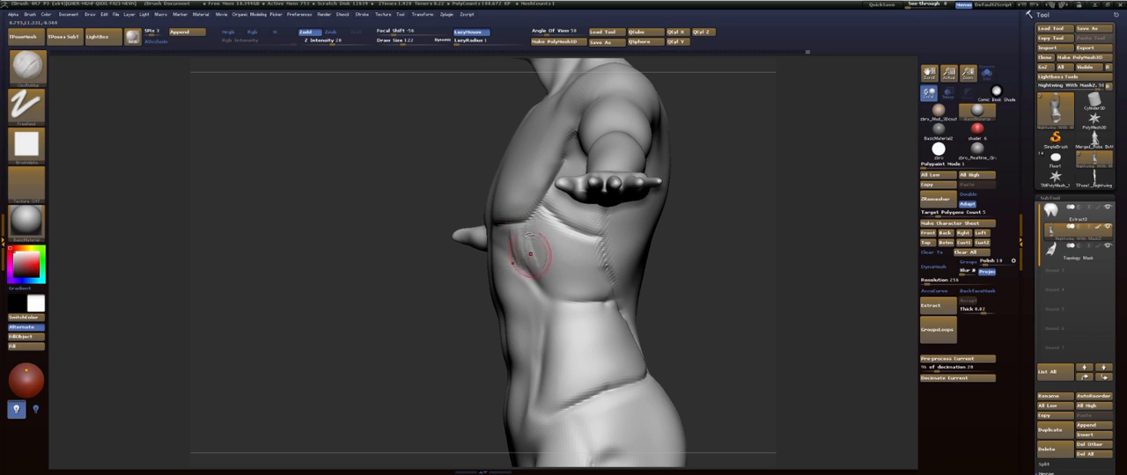
pyautogui.press('b')
pyautogui.press('s')
pyautogui.press('t')
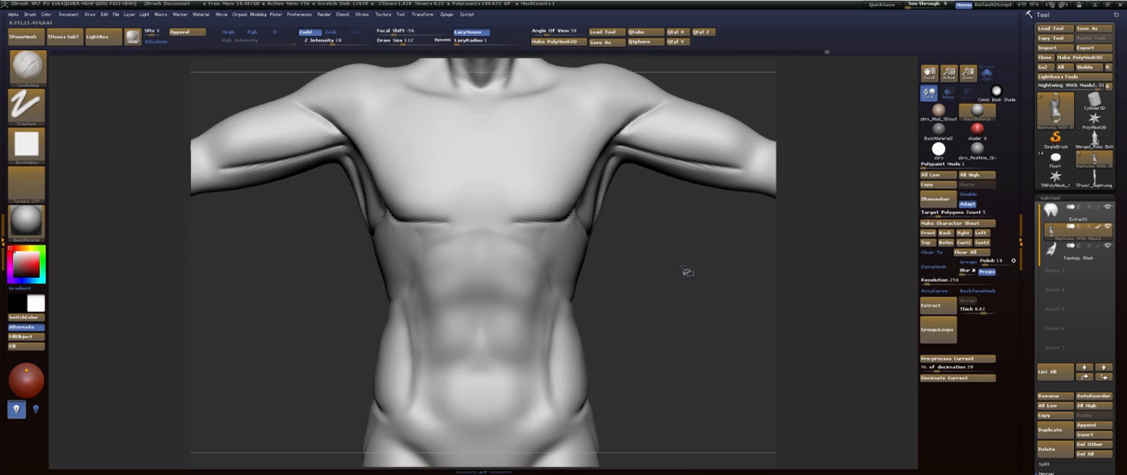
pyautogui.moveTo(684, 269)
pyautogui.mouseDown()
pyautogui.moveTo(666, 294)
pyautogui.moveTo(672, 311)
pyautogui.moveTo(623, 304)
pyautogui.mouseUp()
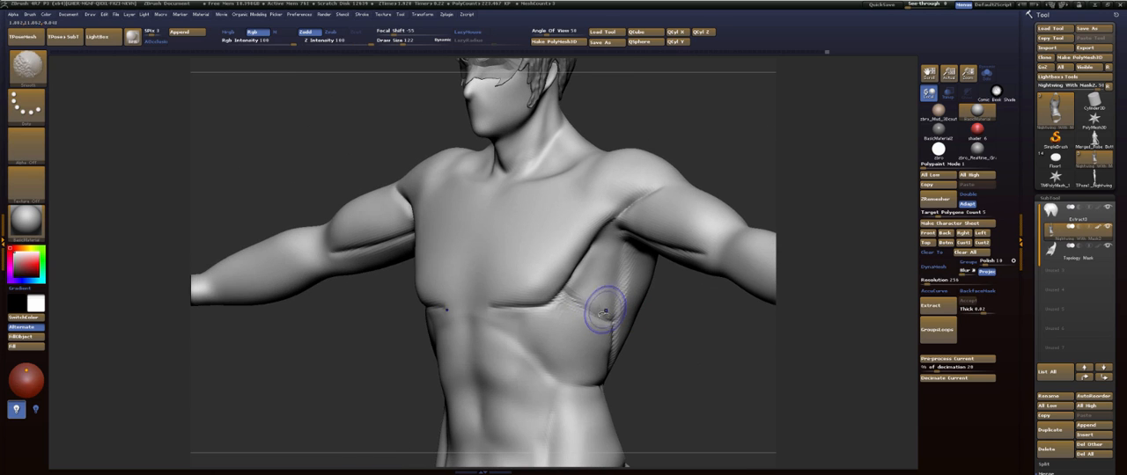
pyautogui.moveTo(699, 305); pyautogui.dragTo(596, 286)
pyautogui.moveTo(698, 331); pyautogui.dragTo(606, 289)
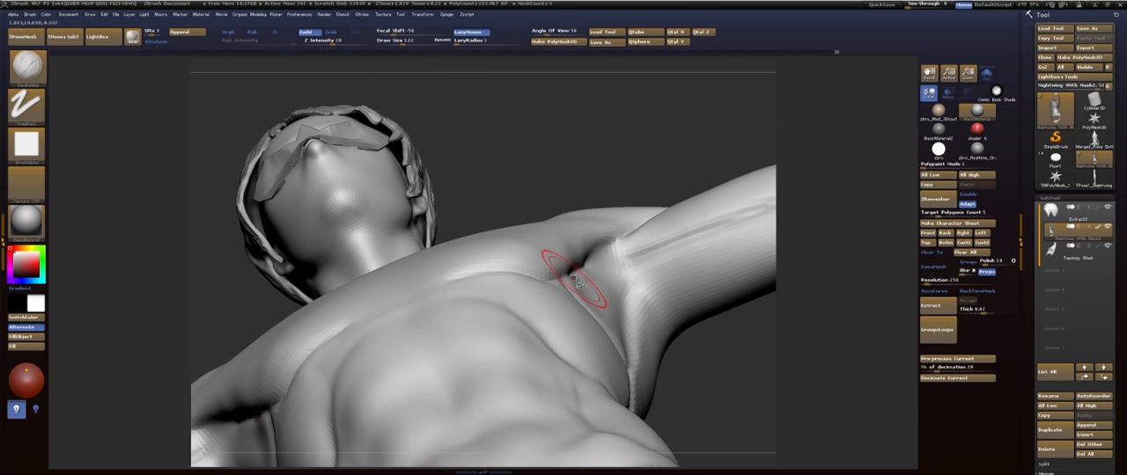
# - Choose the Move brush, adjust its draw size and reshape the armpit fold between the chest and arm
pyautogui.moveTo(688, 379)
pyautogui.mouseDown()
pyautogui.moveTo(718, 397)
pyautogui.moveTo(641, 251)
pyautogui.mouseUp()
pyautogui.press('b')
pyautogui.press('m')
pyautogui.press(',')
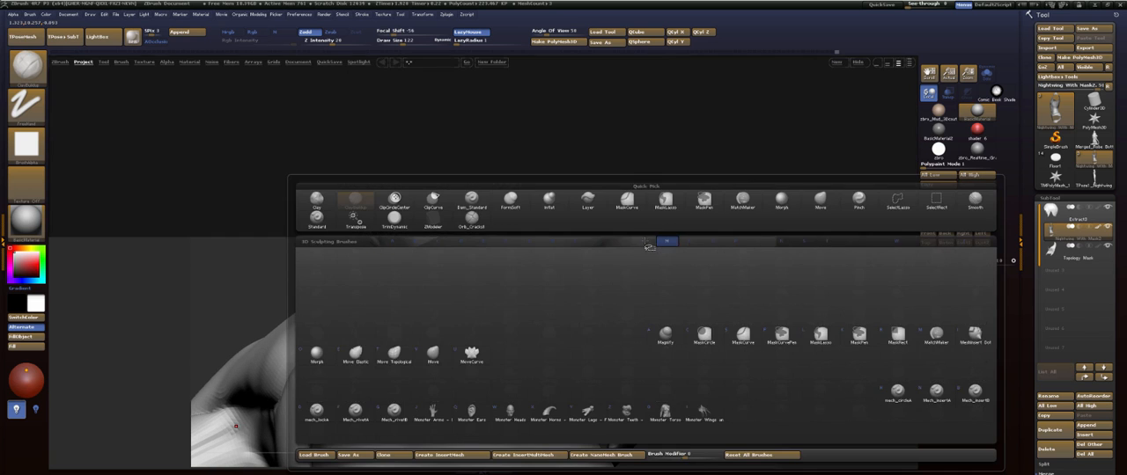
pyautogui.press(',')
pyautogui.press('b')
pyautogui.press('m')
pyautogui.press('v')
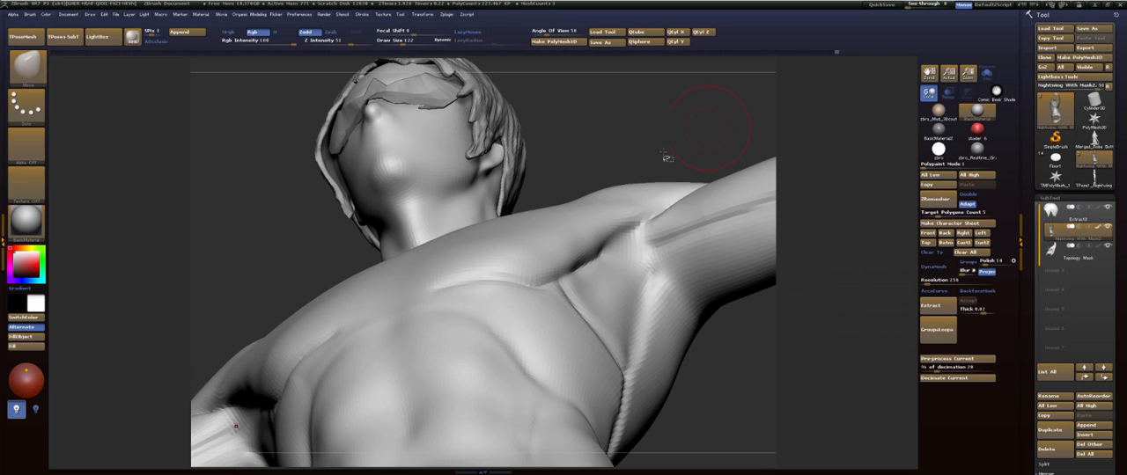
pyautogui.press('s')
pyautogui.moveTo(629, 253)
pyautogui.mouseDown()
pyautogui.moveTo(642, 254)
pyautogui.moveTo(626, 278)
pyautogui.mouseUp()
# - Adjust the outline of the outer chest and lat beneath the arm with the Move brush
pyautogui.moveTo(721, 341)
pyautogui.mouseDown()
pyautogui.moveTo(740, 431)
pyautogui.moveTo(740, 410)
pyautogui.mouseUp()
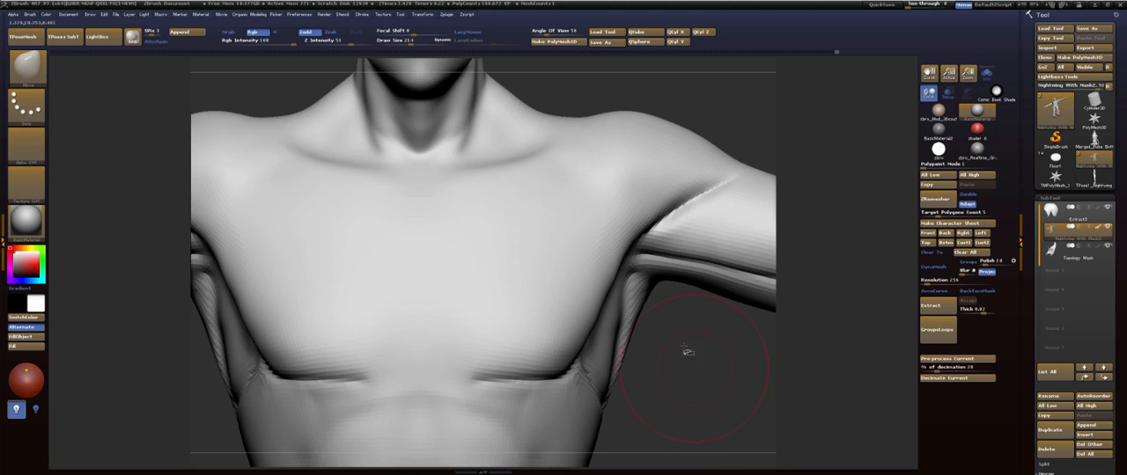
pyautogui.keyDown('alt'); pyautogui.moveTo(688, 349); pyautogui.dragTo(680, 271); pyautogui.keyUp('alt')
pyautogui.moveTo(606, 209); pyautogui.dragTo(606, 213)
pyautogui.moveTo(607, 281); pyautogui.dragTo(596, 278)
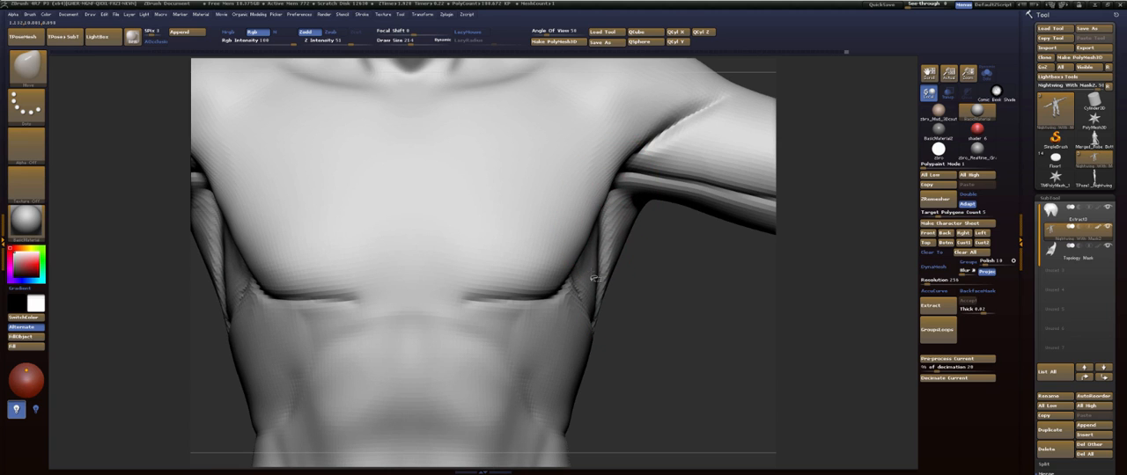
# - Fill the hollow between the pectoral and lat below the armpit with FormSoft and soften its creases
pyautogui.moveTo(643, 342); pyautogui.dragTo(581, 329)
pyautogui.press('b')
pyautogui.press('t')
pyautogui.press('d')
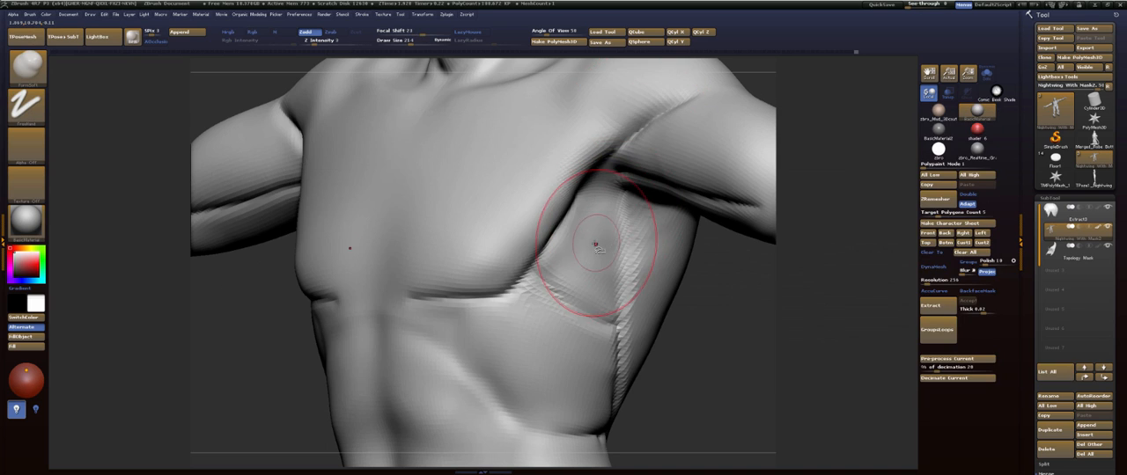
pyautogui.moveTo(587, 250)
pyautogui.mouseDown()
pyautogui.moveTo(598, 270)
pyautogui.moveTo(585, 288)
pyautogui.mouseUp()
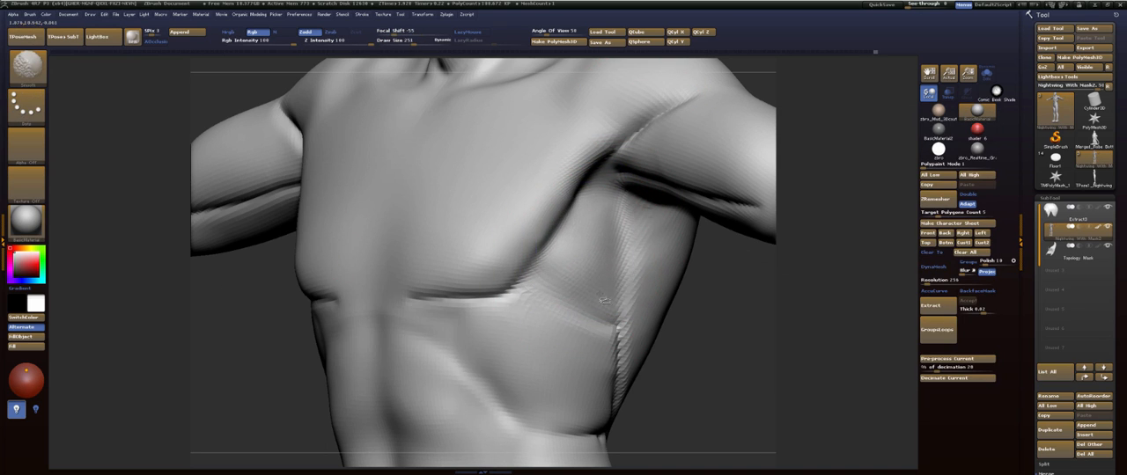
pyautogui.moveTo(729, 320)
pyautogui.mouseDown()
pyautogui.moveTo(662, 280)
pyautogui.moveTo(659, 306)
pyautogui.mouseUp()
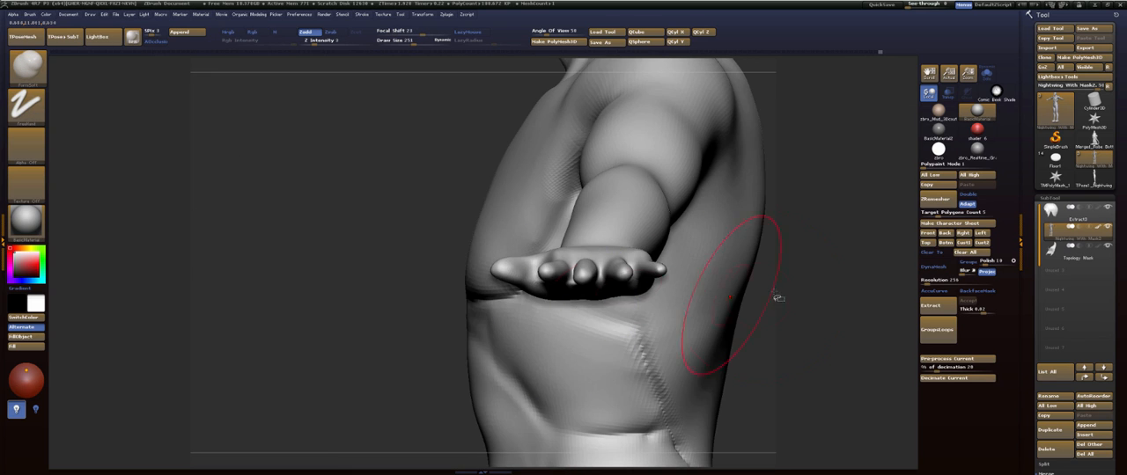
# - Refine the volume along the side and front of the chest with FormSoft
pyautogui.moveTo(778, 298)
pyautogui.mouseDown()
pyautogui.moveTo(727, 323)
pyautogui.moveTo(749, 254)
pyautogui.moveTo(780, 252)
pyautogui.moveTo(653, 145)
pyautogui.moveTo(605, 154)
pyautogui.mouseUp()
pyautogui.moveTo(758, 138)
pyautogui.mouseDown()
pyautogui.moveTo(699, 212)
pyautogui.moveTo(727, 217)
pyautogui.moveTo(666, 199)
pyautogui.moveTo(712, 244)
pyautogui.moveTo(654, 170)
pyautogui.moveTo(696, 315)
pyautogui.moveTo(666, 264)
pyautogui.moveTo(715, 290)
pyautogui.mouseUp()
pyautogui.moveTo(475, 273)
pyautogui.keyDown('shift'); pyautogui.mouseDown()
pyautogui.moveTo(458, 230)
pyautogui.moveTo(485, 295)
pyautogui.mouseUp(); pyautogui.keyUp('shift')
pyautogui.keyDown('shift'); pyautogui.moveTo(468, 357); pyautogui.dragTo(428, 360); pyautogui.keyUp('shift')
pyautogui.moveTo(797, 239)
pyautogui.keyDown('shift'); pyautogui.mouseDown()
pyautogui.moveTo(590, 311)
pyautogui.moveTo(626, 344)
pyautogui.mouseUp(); pyautogui.keyUp('shift')
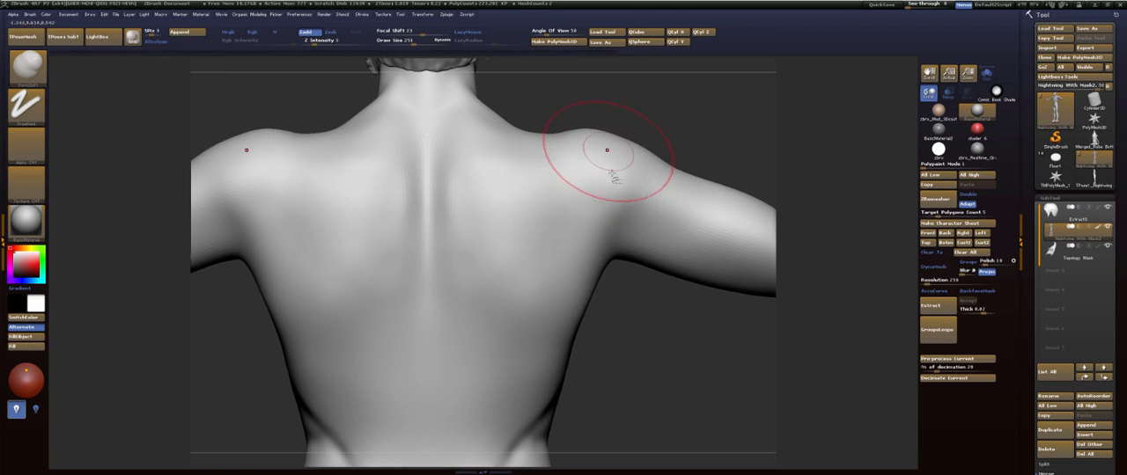
# - Shape the lower back and the sacrum area above the glutes with FormSoft and smooth the surface
pyautogui.keyDown('alt'); pyautogui.moveTo(648, 391); pyautogui.dragTo(704, 189); pyautogui.keyUp('alt')
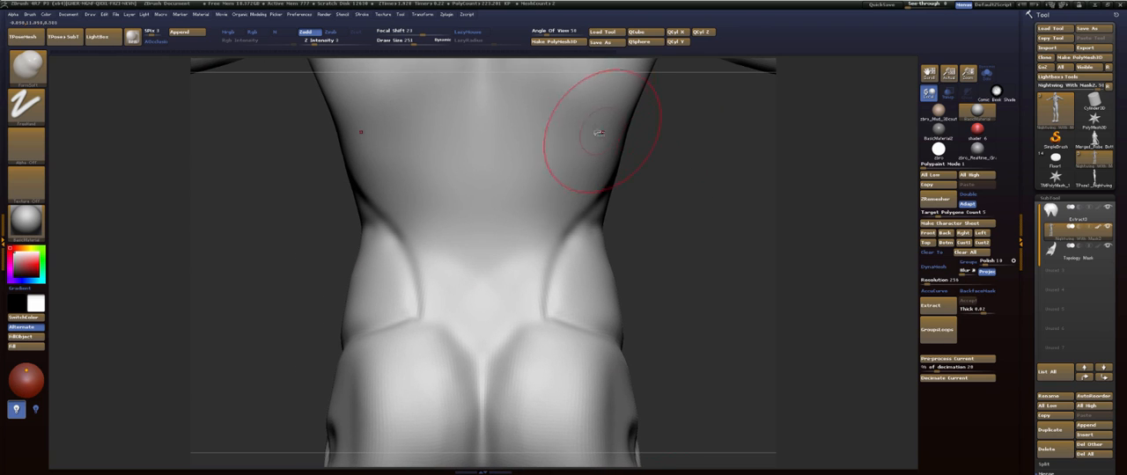
pyautogui.press('b')
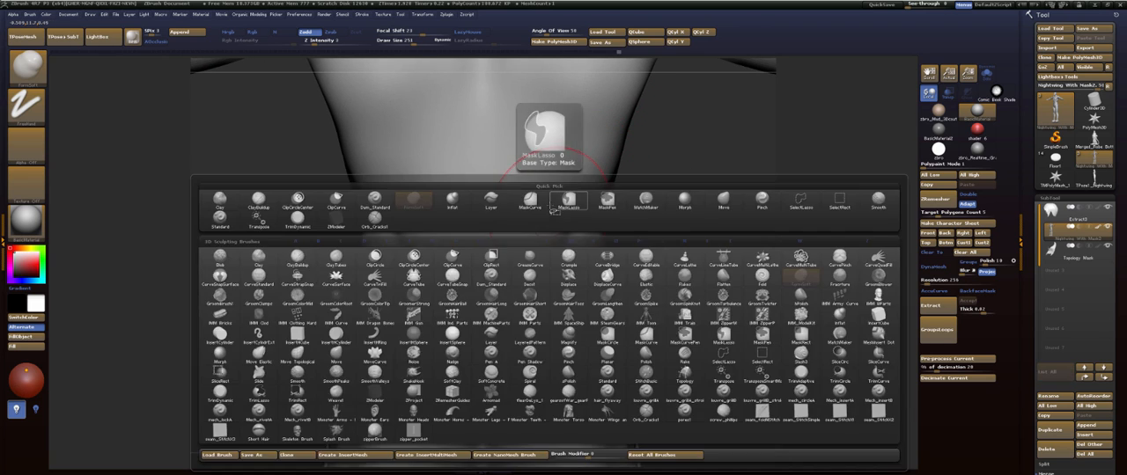
pyautogui.press('Escape')
pyautogui.moveTo(515, 238)
pyautogui.mouseDown()
pyautogui.moveTo(496, 211)
pyautogui.moveTo(466, 297)
pyautogui.mouseUp()
pyautogui.moveTo(710, 249)
pyautogui.mouseDown()
pyautogui.moveTo(745, 255)
pyautogui.moveTo(757, 272)
pyautogui.moveTo(717, 259)
pyautogui.mouseUp()
pyautogui.moveTo(601, 275)
pyautogui.mouseDown()
pyautogui.moveTo(637, 177)
pyautogui.moveTo(666, 246)
pyautogui.moveTo(657, 264)
pyautogui.moveTo(687, 251)
pyautogui.mouseUp()
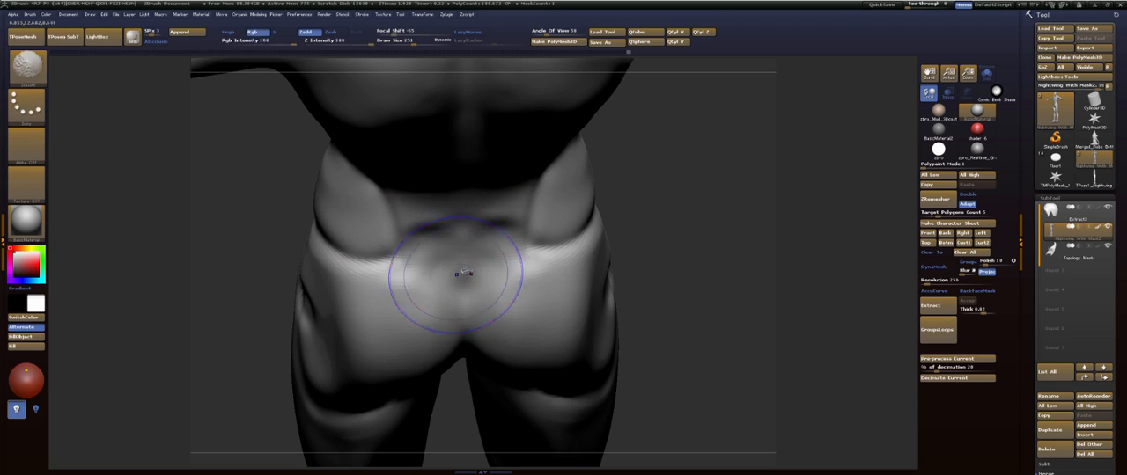
pyautogui.keyDown('shift'); pyautogui.moveTo(464, 273); pyautogui.dragTo(445, 265); pyautogui.keyUp('shift')
# - Define the vertical muscle columns on both sides of the spine in the lower back
pyautogui.moveTo(691, 141); pyautogui.dragTo(704, 242)
pyautogui.moveTo(483, 241)
pyautogui.mouseDown()
pyautogui.moveTo(435, 256)
pyautogui.moveTo(467, 273)
pyautogui.mouseUp()
pyautogui.moveTo(655, 233); pyautogui.dragTo(661, 294)
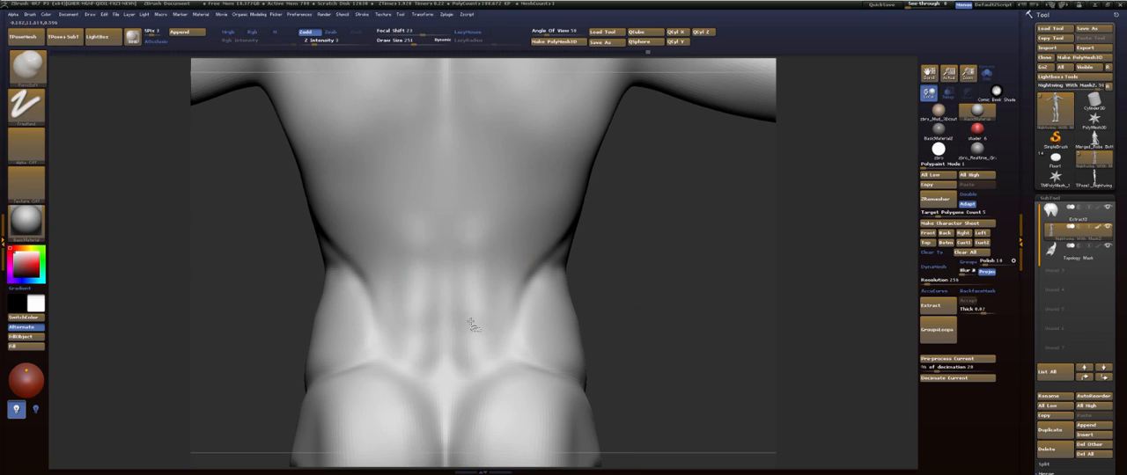
pyautogui.keyDown('shift'); pyautogui.moveTo(470, 324); pyautogui.dragTo(463, 356); pyautogui.keyUp('shift')
# - Reduce the draw size and form the vertebra bump and surrounding trapezius relief at the base of the neck
pyautogui.moveTo(676, 225)
pyautogui.keyDown('alt'); pyautogui.mouseDown()
pyautogui.moveTo(682, 332)
pyautogui.moveTo(694, 351)
pyautogui.mouseUp(); pyautogui.keyUp('alt')
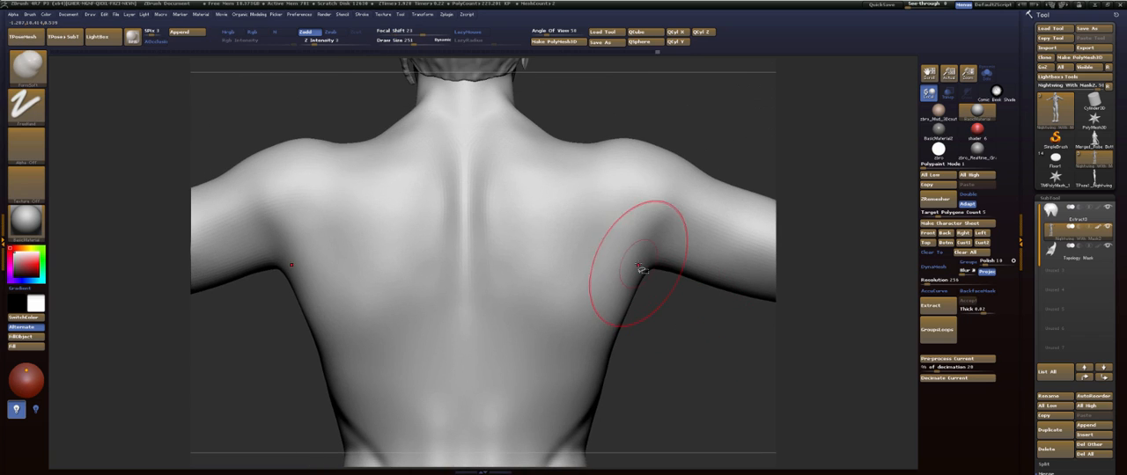
pyautogui.moveTo(685, 112)
pyautogui.keyDown('alt'); pyautogui.mouseDown()
pyautogui.moveTo(682, 158)
pyautogui.moveTo(712, 136)
pyautogui.moveTo(695, 191)
pyautogui.mouseUp(); pyautogui.keyUp('alt')
pyautogui.press('s')
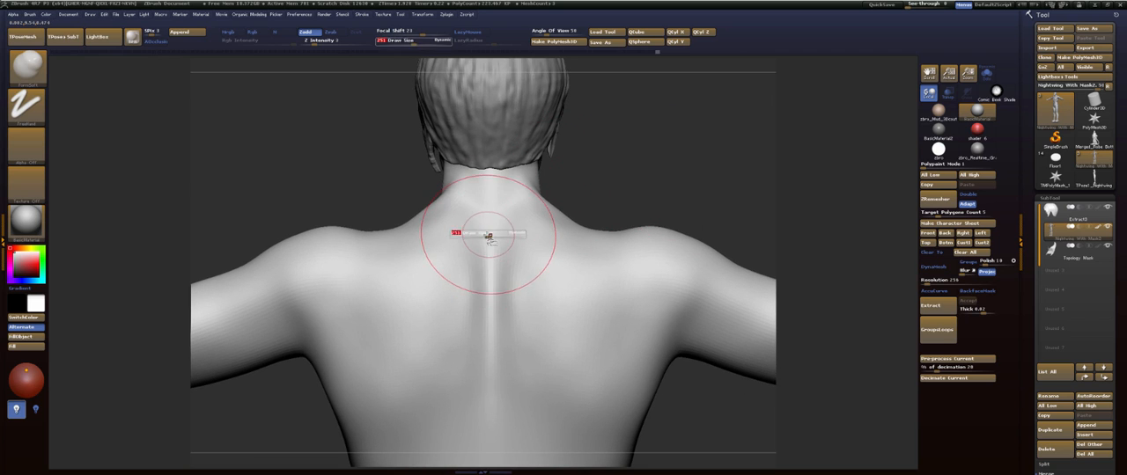
pyautogui.moveTo(491, 237)
pyautogui.mouseDown()
pyautogui.moveTo(480, 235)
pyautogui.moveTo(478, 254)
pyautogui.mouseUp()
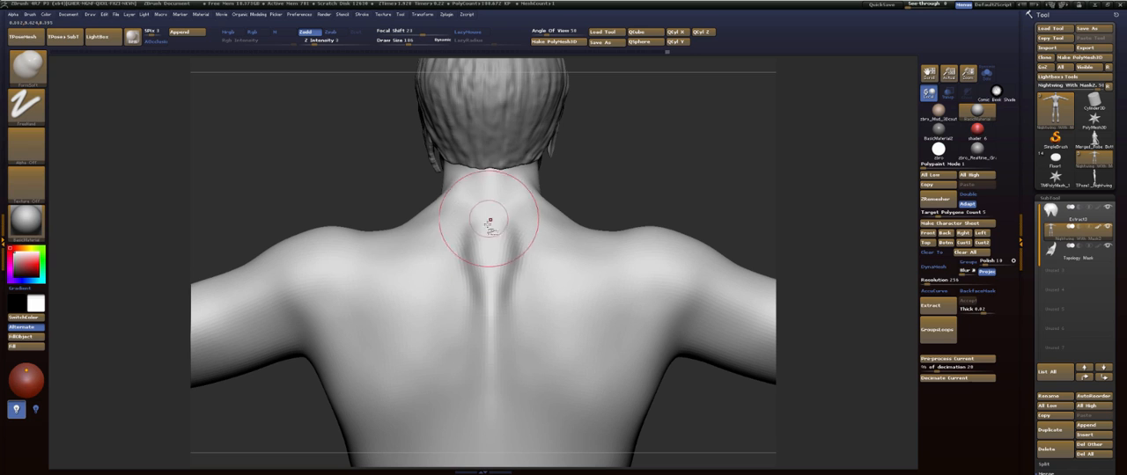
pyautogui.moveTo(490, 221); pyautogui.dragTo(490, 257)
pyautogui.moveTo(619, 183); pyautogui.dragTo(651, 173)
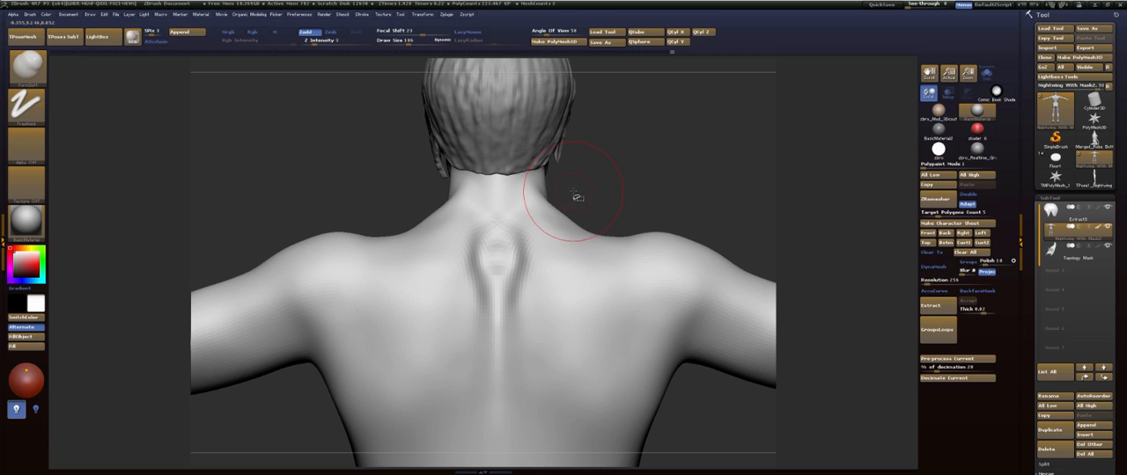
# - Shape the collarbone area and the upper pectoral where it meets the front of the shoulder
pyautogui.moveTo(640, 164)
pyautogui.mouseDown()
pyautogui.moveTo(584, 181)
pyautogui.moveTo(551, 211)
pyautogui.moveTo(636, 170)
pyautogui.moveTo(581, 174)
pyautogui.moveTo(643, 161)
pyautogui.mouseUp()
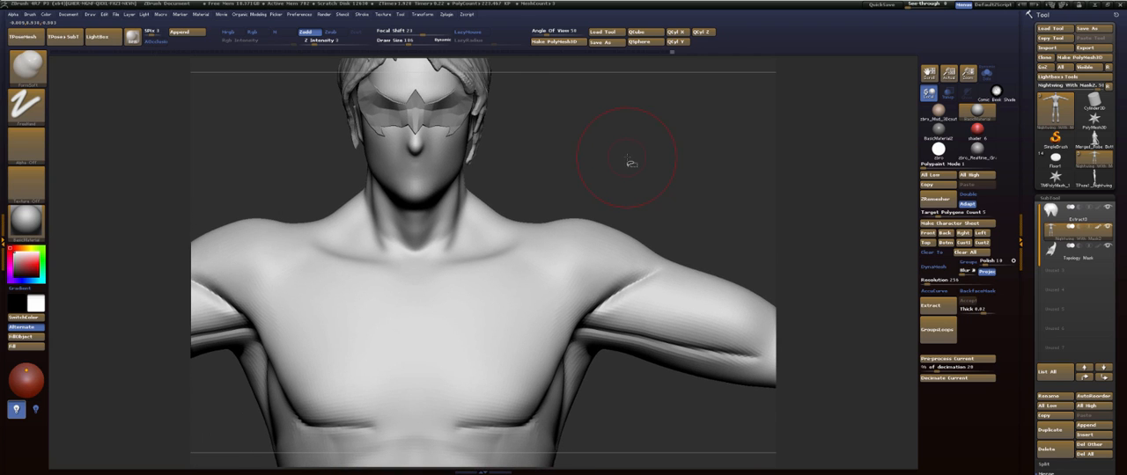
pyautogui.moveTo(691, 168)
pyautogui.mouseDown()
pyautogui.moveTo(679, 188)
pyautogui.moveTo(692, 219)
pyautogui.moveTo(552, 226)
pyautogui.mouseUp()
pyautogui.moveTo(463, 259); pyautogui.dragTo(528, 274)
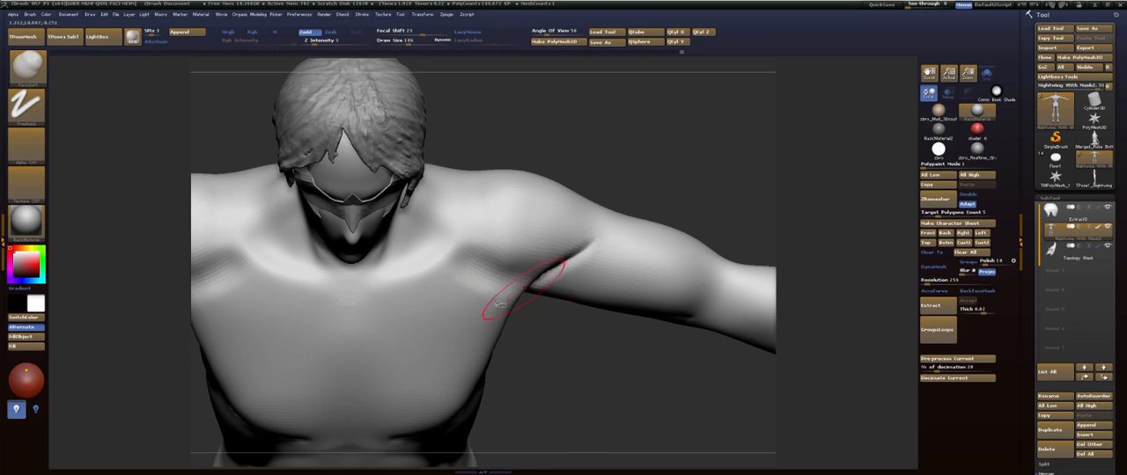
pyautogui.moveTo(500, 305)
pyautogui.keyDown('shift'); pyautogui.mouseDown()
pyautogui.moveTo(472, 306)
pyautogui.moveTo(487, 291)
pyautogui.mouseUp(); pyautogui.keyUp('shift')
# - Form the bony relief on top of the shoulder and blend it into the trapezius
pyautogui.moveTo(588, 315)
pyautogui.mouseDown()
pyautogui.moveTo(561, 295)
pyautogui.moveTo(548, 306)
pyautogui.mouseUp()
pyautogui.moveTo(642, 148); pyautogui.dragTo(616, 186)
pyautogui.moveTo(487, 208)
pyautogui.mouseDown()
pyautogui.moveTo(482, 186)
pyautogui.moveTo(465, 214)
pyautogui.mouseUp()
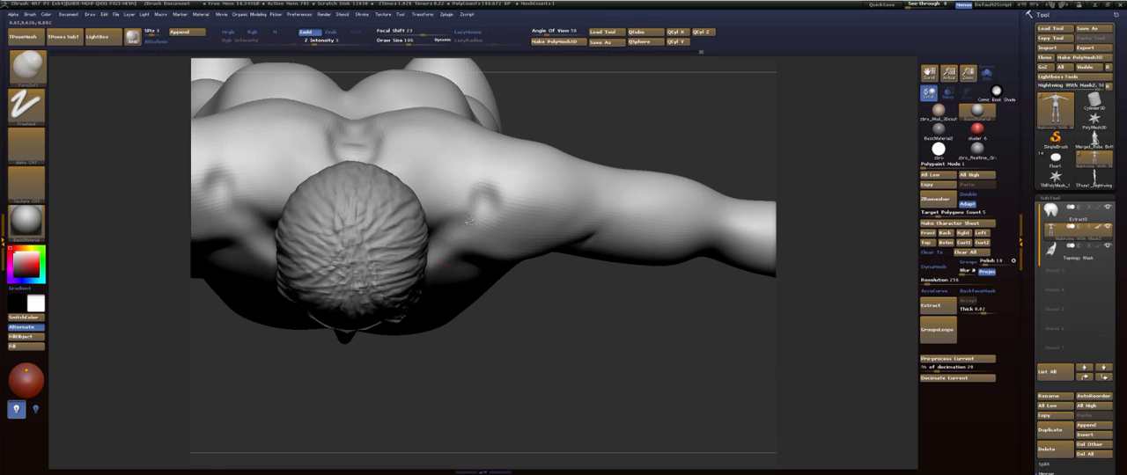
pyautogui.moveTo(622, 289)
pyautogui.mouseDown()
pyautogui.moveTo(620, 194)
pyautogui.moveTo(535, 230)
pyautogui.mouseUp()
pyautogui.keyDown('shift'); pyautogui.moveTo(449, 228); pyautogui.dragTo(496, 226); pyautogui.keyUp('shift')
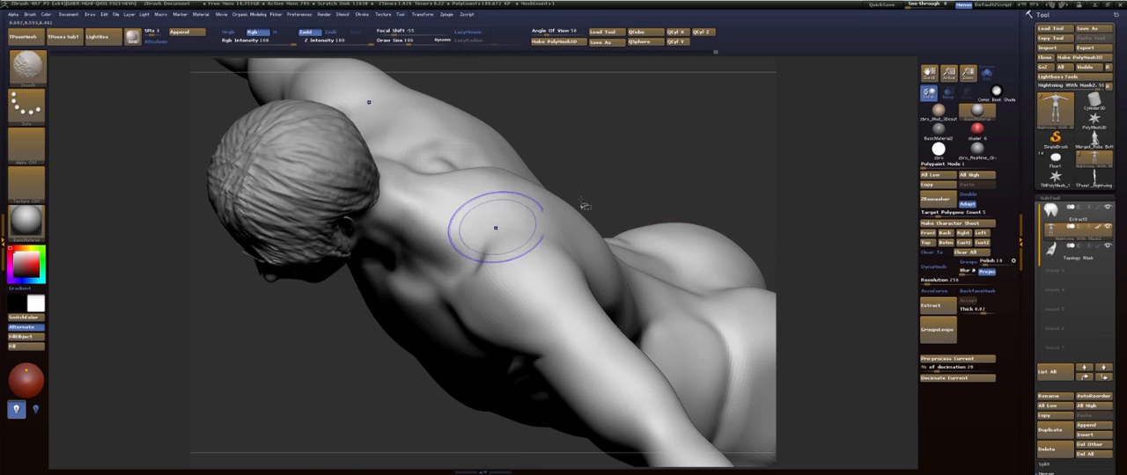
# - Increase the FormSoft draw size and refine the upper back around the base of the neck
pyautogui.moveTo(584, 206)
pyautogui.keyDown('shift'); pyautogui.mouseDown()
pyautogui.moveTo(590, 224)
pyautogui.moveTo(660, 222)
pyautogui.moveTo(584, 205)
pyautogui.moveTo(566, 247)
pyautogui.moveTo(574, 208)
pyautogui.moveTo(575, 251)
pyautogui.mouseUp(); pyautogui.keyUp('shift')
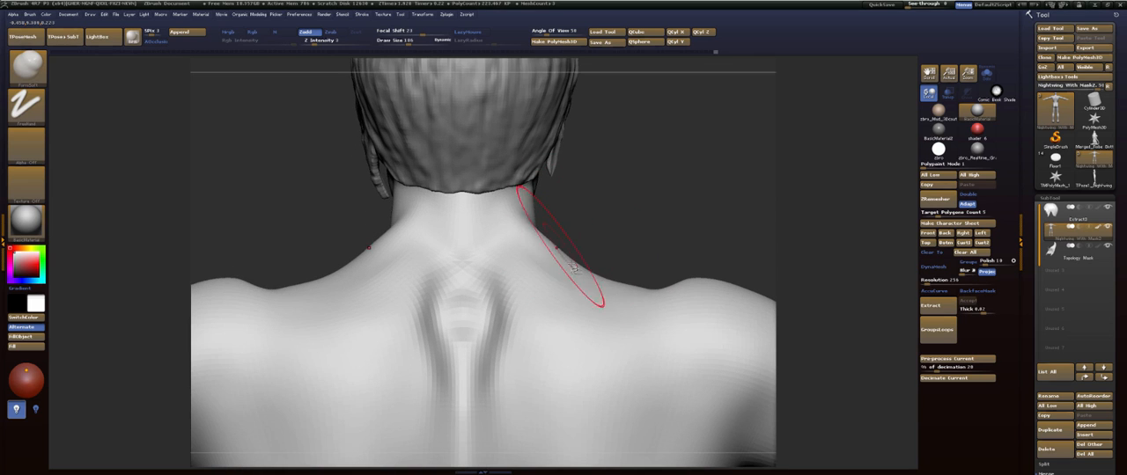
pyautogui.press('s')
pyautogui.moveTo(661, 208)
pyautogui.keyDown('alt'); pyautogui.mouseDown()
pyautogui.moveTo(585, 192)
pyautogui.moveTo(595, 194)
pyautogui.mouseUp(); pyautogui.keyUp('alt')
pyautogui.moveTo(521, 253)
pyautogui.mouseDown()
pyautogui.moveTo(533, 249)
pyautogui.moveTo(499, 253)
pyautogui.mouseUp()
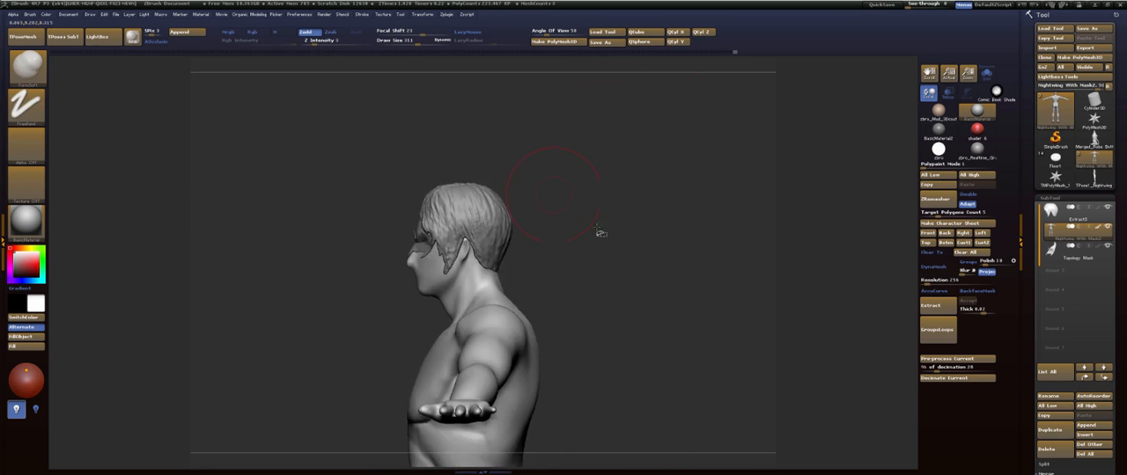
# - Enlarge the brush and round out the glutes, smoothing their surface toward the hips and the central cleft
pyautogui.moveTo(599, 234)
pyautogui.mouseDown()
pyautogui.moveTo(616, 239)
pyautogui.moveTo(605, 182)
pyautogui.moveTo(596, 202)
pyautogui.moveTo(604, 241)
pyautogui.moveTo(611, 161)
pyautogui.moveTo(606, 297)
pyautogui.moveTo(669, 272)
pyautogui.moveTo(656, 264)
pyautogui.mouseUp()
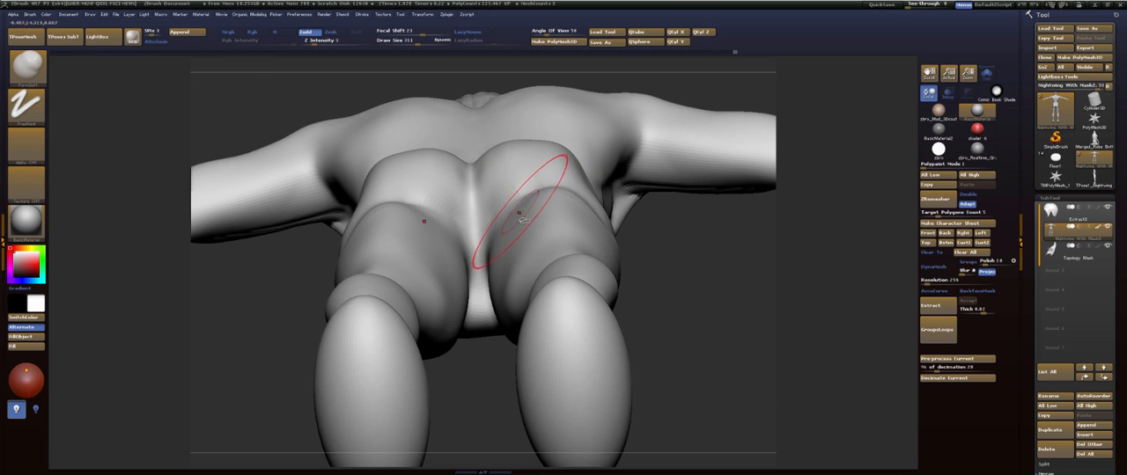
pyautogui.moveTo(528, 232); pyautogui.dragTo(509, 225)
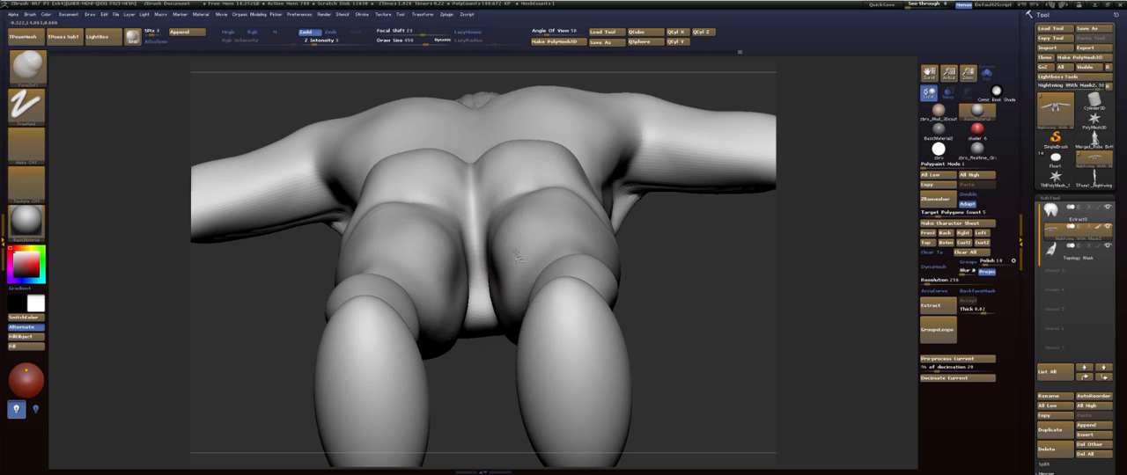
pyautogui.moveTo(518, 256); pyautogui.dragTo(530, 231)
pyautogui.keyDown('shift'); pyautogui.moveTo(548, 196); pyautogui.dragTo(569, 209); pyautogui.keyUp('shift')
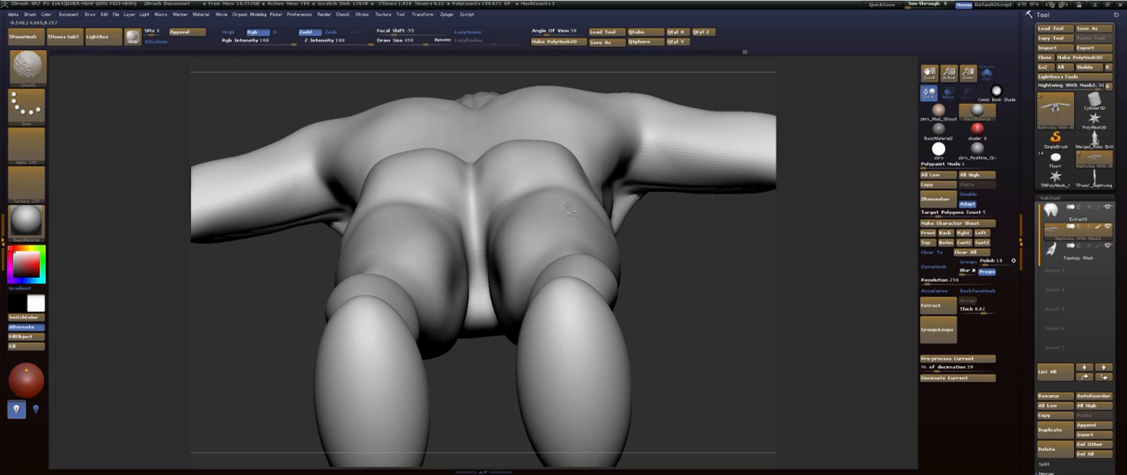
pyautogui.moveTo(696, 273); pyautogui.dragTo(678, 352)
pyautogui.keyDown('shift'); pyautogui.moveTo(483, 209); pyautogui.dragTo(493, 195); pyautogui.keyUp('shift')
pyautogui.moveTo(687, 265)
pyautogui.mouseDown()
pyautogui.moveTo(705, 299)
pyautogui.moveTo(687, 255)
pyautogui.mouseUp()
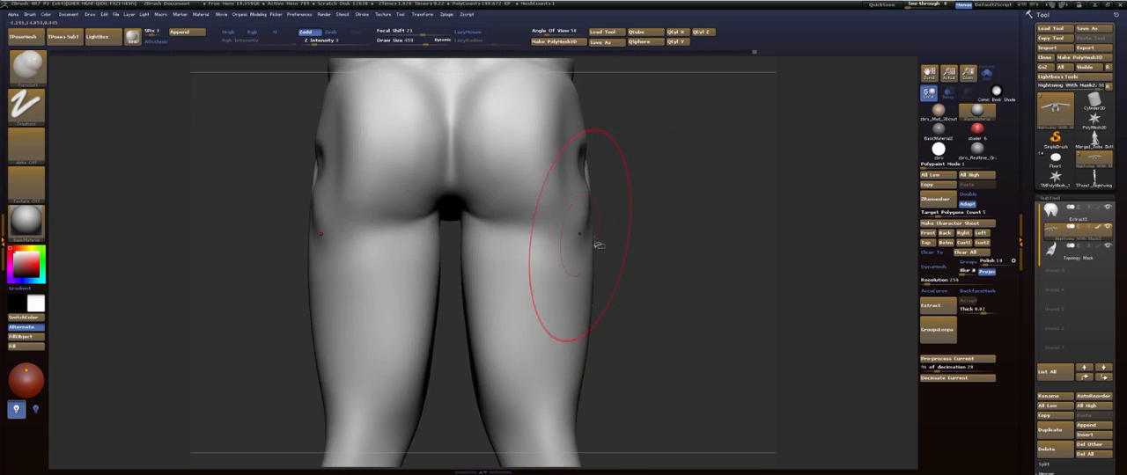
# - Shape the lower abdomen and groin between the hip creases and smooth the transition
pyautogui.moveTo(757, 238)
pyautogui.mouseDown()
pyautogui.moveTo(699, 236)
pyautogui.moveTo(674, 285)
pyautogui.moveTo(491, 300)
pyautogui.mouseUp()
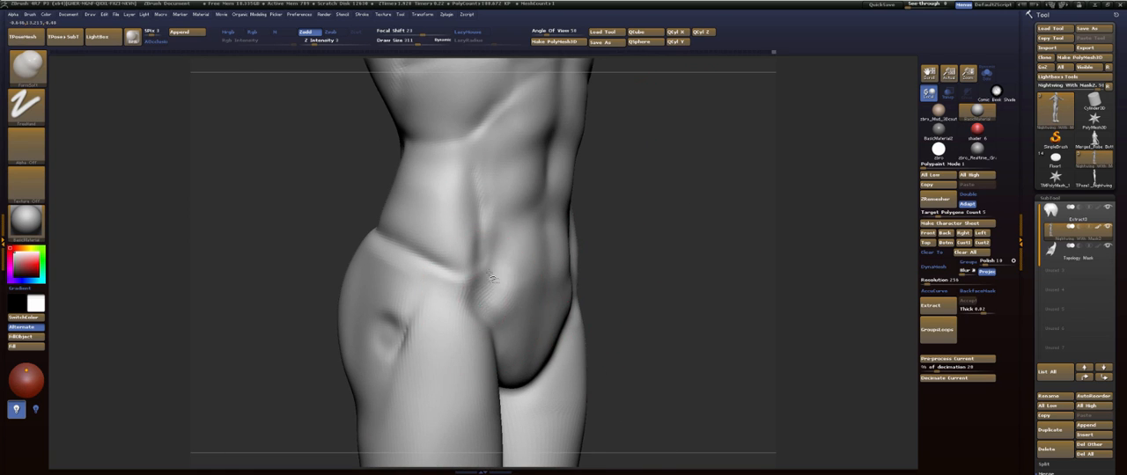
pyautogui.keyDown('shift'); pyautogui.moveTo(494, 278); pyautogui.dragTo(486, 291); pyautogui.keyUp('shift')
pyautogui.moveTo(696, 271)
pyautogui.mouseDown()
pyautogui.moveTo(649, 269)
pyautogui.moveTo(621, 227)
pyautogui.mouseUp()
pyautogui.moveTo(492, 378)
pyautogui.mouseDown()
pyautogui.moveTo(496, 345)
pyautogui.moveTo(504, 365)
pyautogui.mouseUp()
pyautogui.keyDown('shift'); pyautogui.moveTo(504, 365); pyautogui.dragTo(507, 347); pyautogui.keyUp('shift')
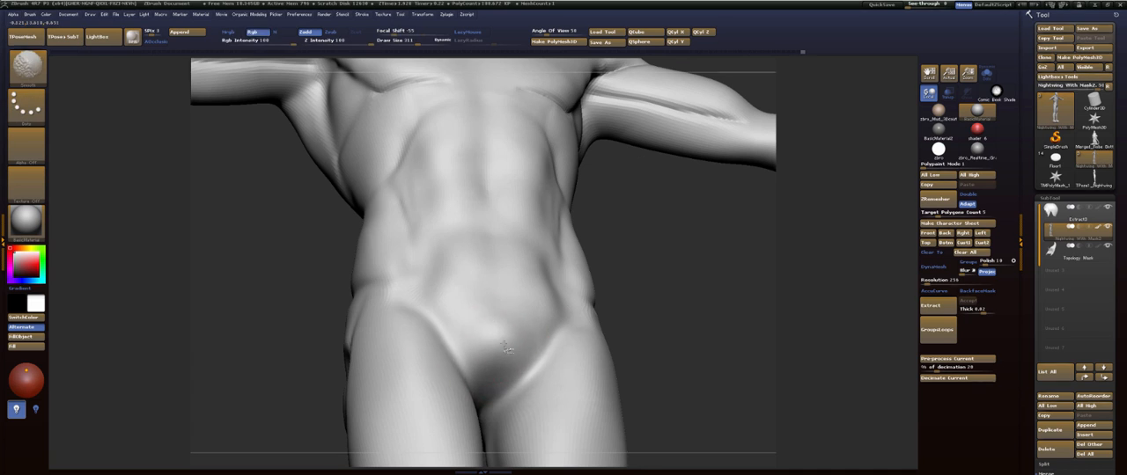
# - Refine the abdomen and the ribcage surface below the pectorals with FormSoft
pyautogui.moveTo(595, 265)
pyautogui.mouseDown()
pyautogui.moveTo(629, 290)
pyautogui.moveTo(605, 282)
pyautogui.moveTo(601, 302)
pyautogui.moveTo(574, 294)
pyautogui.moveTo(478, 373)
pyautogui.moveTo(516, 196)
pyautogui.mouseUp()
pyautogui.keyDown('shift'); pyautogui.moveTo(621, 237); pyautogui.dragTo(589, 238); pyautogui.keyUp('shift')
pyautogui.keyDown('shift'); pyautogui.moveTo(515, 217); pyautogui.dragTo(519, 264); pyautogui.keyUp('shift')
pyautogui.moveTo(702, 234)
pyautogui.mouseDown()
pyautogui.moveTo(602, 291)
pyautogui.moveTo(572, 203)
pyautogui.mouseUp()
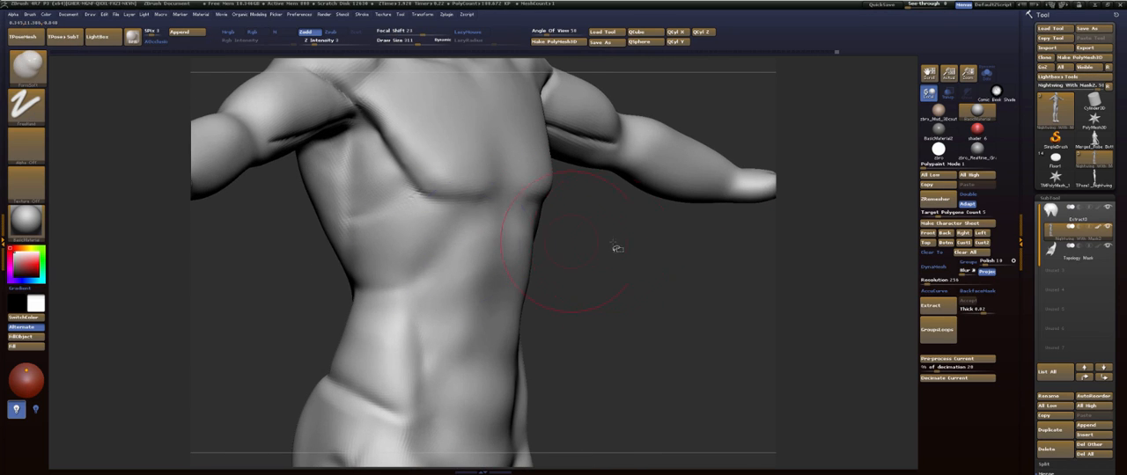
pyautogui.moveTo(617, 249); pyautogui.dragTo(456, 223)
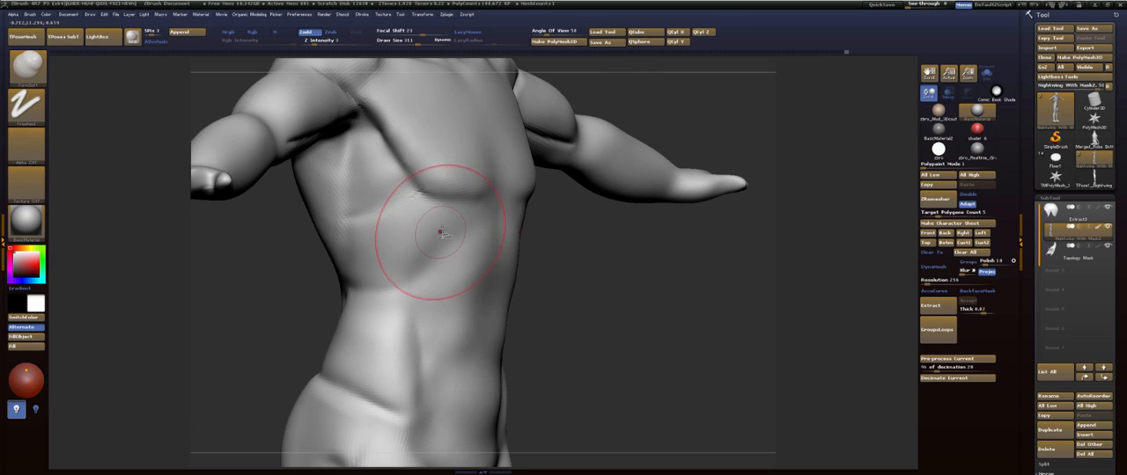
# - Carve the crease between the abdomen's side and the hip with the Dam_Standard brush
pyautogui.moveTo(556, 236)
pyautogui.mouseDown()
pyautogui.moveTo(593, 247)
pyautogui.moveTo(612, 272)
pyautogui.moveTo(589, 259)
pyautogui.moveTo(609, 223)
pyautogui.moveTo(80, 277)
pyautogui.mouseUp()
pyautogui.press('b')
pyautogui.press('d')
pyautogui.press('s')
pyautogui.press('s')
pyautogui.moveTo(497, 247); pyautogui.dragTo(489, 247)
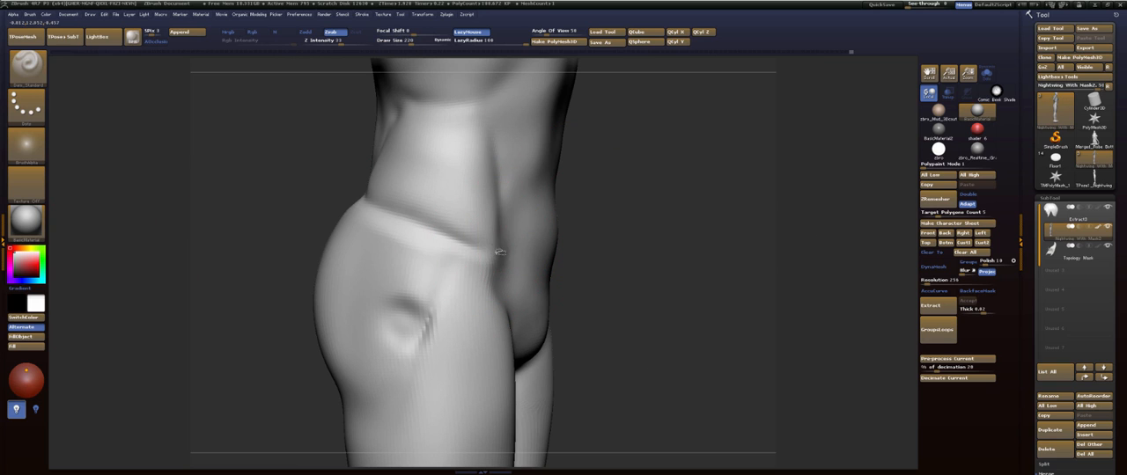
pyautogui.moveTo(642, 235)
pyautogui.mouseDown()
pyautogui.moveTo(481, 246)
pyautogui.moveTo(522, 242)
pyautogui.mouseUp()
pyautogui.keyDown('shift'); pyautogui.moveTo(521, 242); pyautogui.dragTo(495, 249); pyautogui.keyUp('shift')
pyautogui.moveTo(387, 240)
pyautogui.mouseDown()
pyautogui.moveTo(614, 230)
pyautogui.moveTo(634, 302)
pyautogui.moveTo(621, 255)
pyautogui.mouseUp()
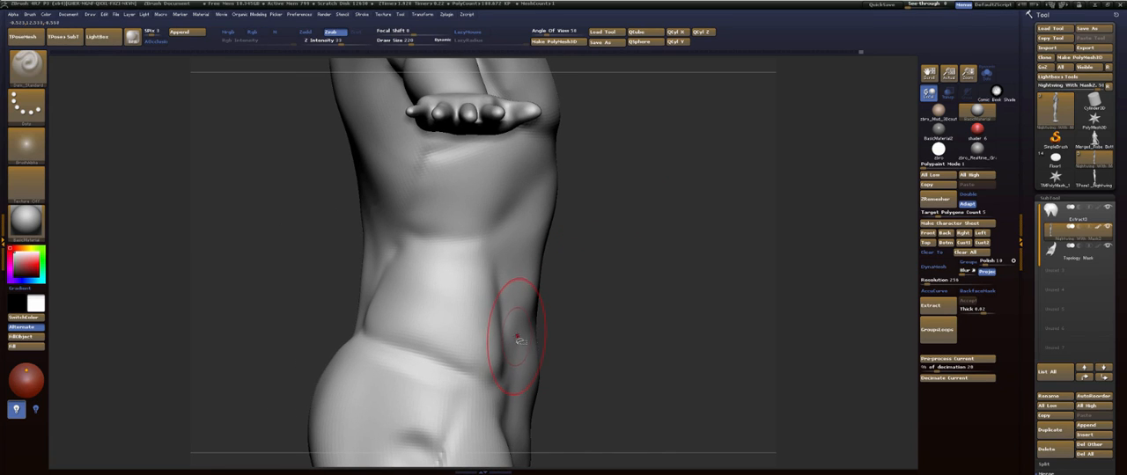
# - Reshape the lower edge of the oblique above the hip crease with the Move brush
pyautogui.press('b')
pyautogui.press('m')
pyautogui.press('v')
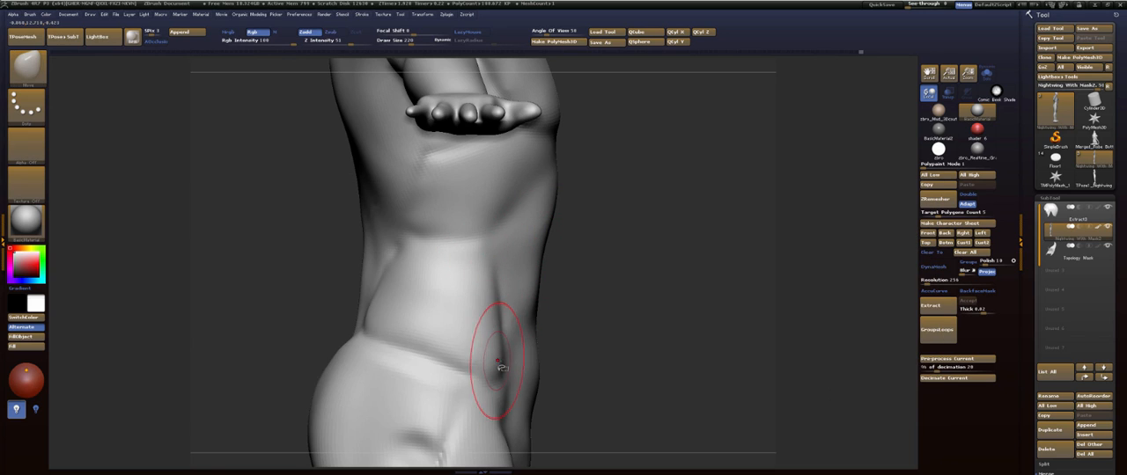
pyautogui.press('s')
pyautogui.moveTo(498, 354); pyautogui.dragTo(496, 369)
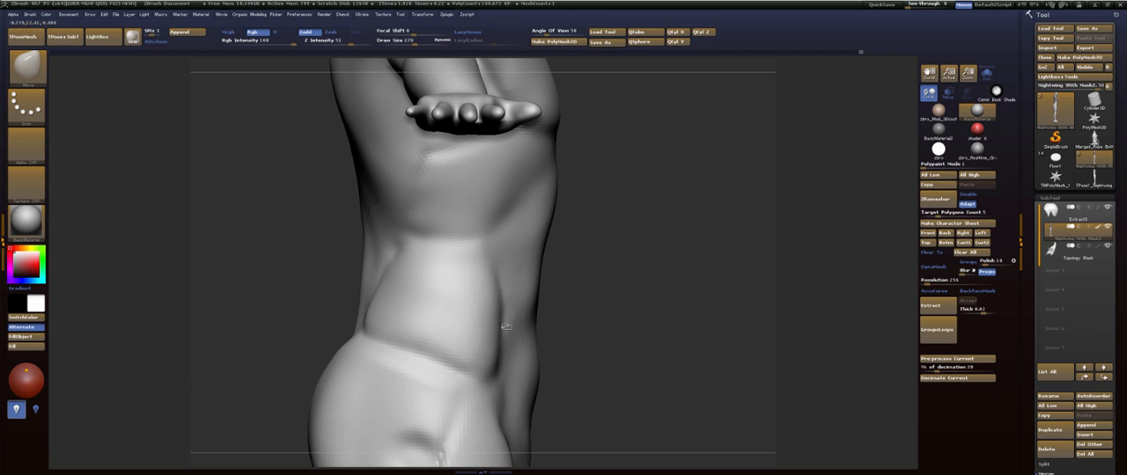
pyautogui.moveTo(648, 239)
pyautogui.keyDown('alt'); pyautogui.mouseDown()
pyautogui.moveTo(649, 266)
pyautogui.moveTo(678, 226)
pyautogui.mouseUp(); pyautogui.keyUp('alt')
pyautogui.moveTo(412, 338)
pyautogui.mouseDown()
pyautogui.moveTo(410, 330)
pyautogui.moveTo(431, 339)
pyautogui.mouseUp()
# - Adjust the contours of the waist and flanks with the Move brush, and undo the last pull on the back
pyautogui.keyDown('alt'); pyautogui.moveTo(616, 236); pyautogui.dragTo(616, 265); pyautogui.keyUp('alt')
pyautogui.moveTo(611, 236); pyautogui.dragTo(749, 225)
pyautogui.keyDown('alt'); pyautogui.moveTo(541, 292); pyautogui.dragTo(497, 368); pyautogui.keyUp('alt')
pyautogui.keyDown('alt'); pyautogui.moveTo(632, 187); pyautogui.dragTo(595, 255); pyautogui.keyUp('alt')
pyautogui.keyDown('alt'); pyautogui.moveTo(594, 256); pyautogui.dragTo(595, 282); pyautogui.keyUp('alt')
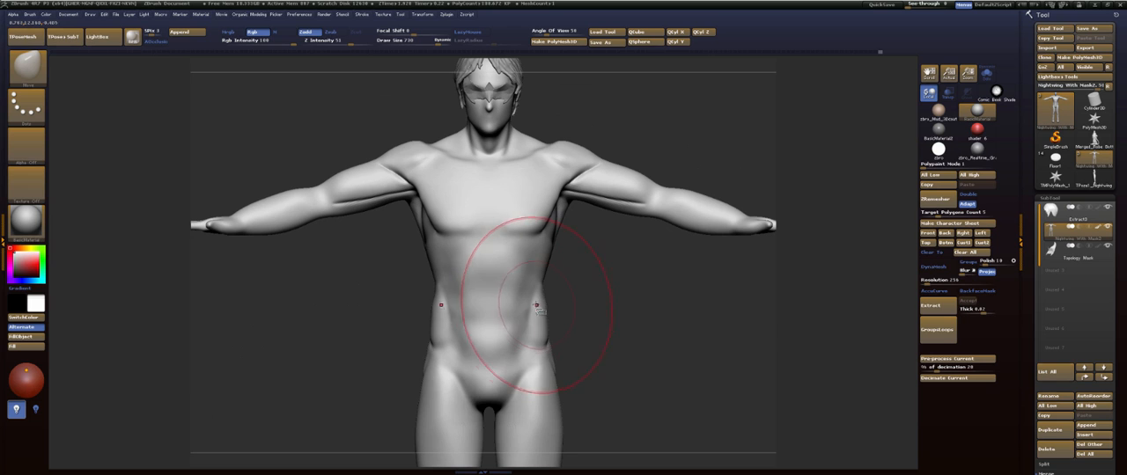
pyautogui.moveTo(536, 305); pyautogui.dragTo(531, 302)
pyautogui.moveTo(595, 266)
pyautogui.keyDown('alt'); pyautogui.mouseDown()
pyautogui.moveTo(604, 312)
pyautogui.moveTo(526, 304)
pyautogui.mouseUp(); pyautogui.keyUp('alt')
pyautogui.moveTo(517, 255); pyautogui.dragTo(531, 256)
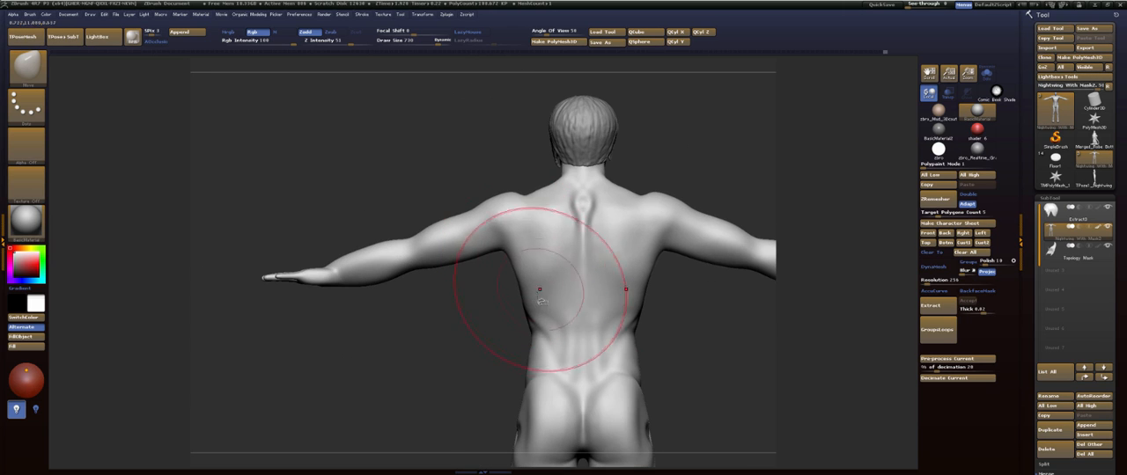
pyautogui.moveTo(532, 297); pyautogui.dragTo(528, 297)
pyautogui.hotkey('ctrl', 'z')
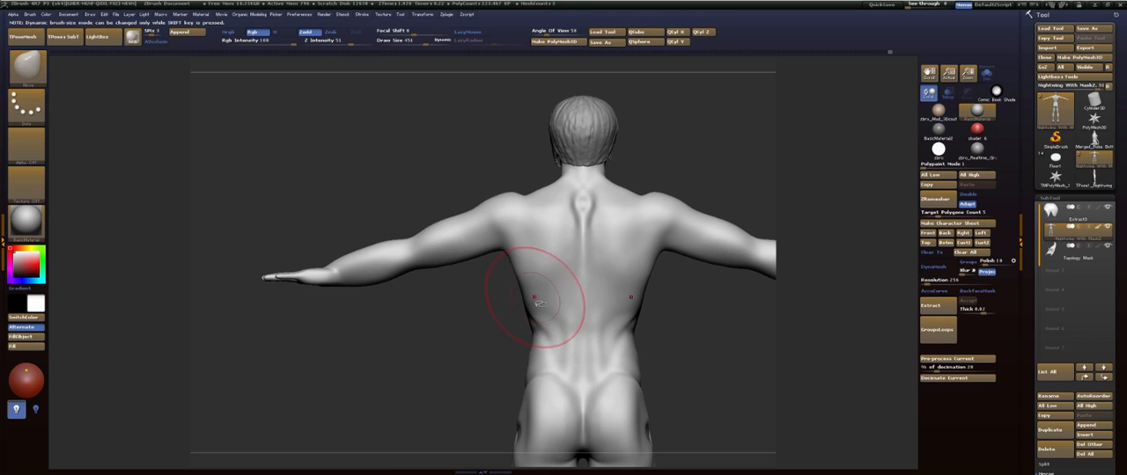
# - Enlarge the Move brush and adjust the profile of the upper and lower back above the glutes
pyautogui.moveTo(522, 298)
pyautogui.mouseDown()
pyautogui.moveTo(616, 289)
pyautogui.moveTo(633, 219)
pyautogui.mouseUp()
pyautogui.press('s')
pyautogui.keyDown('alt'); pyautogui.moveTo(619, 284); pyautogui.dragTo(603, 334); pyautogui.keyUp('alt')
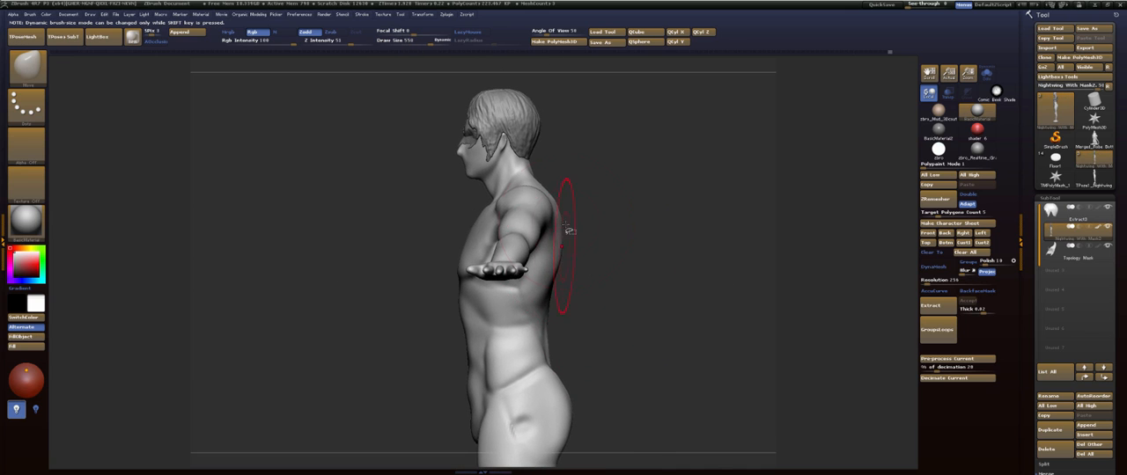
pyautogui.moveTo(567, 230)
pyautogui.mouseDown()
pyautogui.moveTo(601, 220)
pyautogui.moveTo(572, 227)
pyautogui.mouseUp()
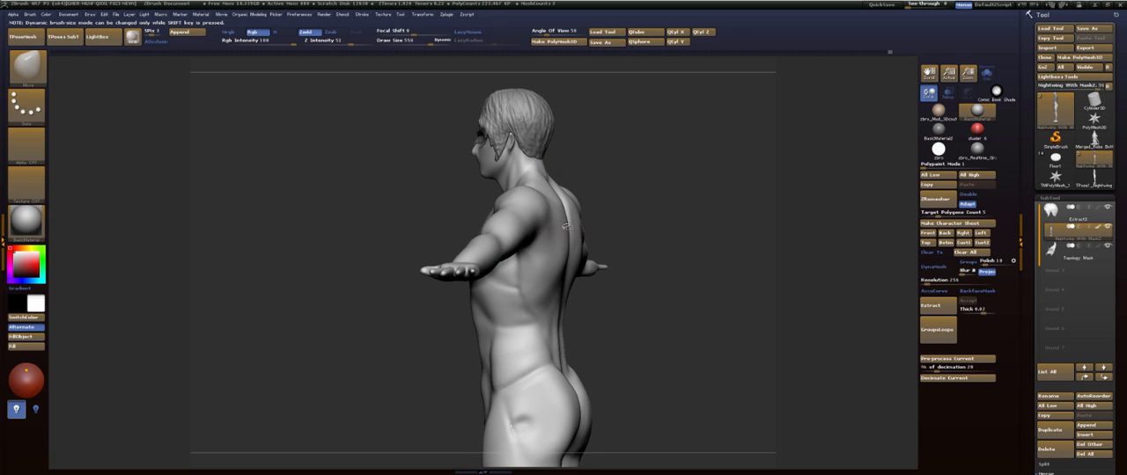
pyautogui.keyDown('shift'); pyautogui.moveTo(672, 235); pyautogui.dragTo(661, 253); pyautogui.keyUp('shift')
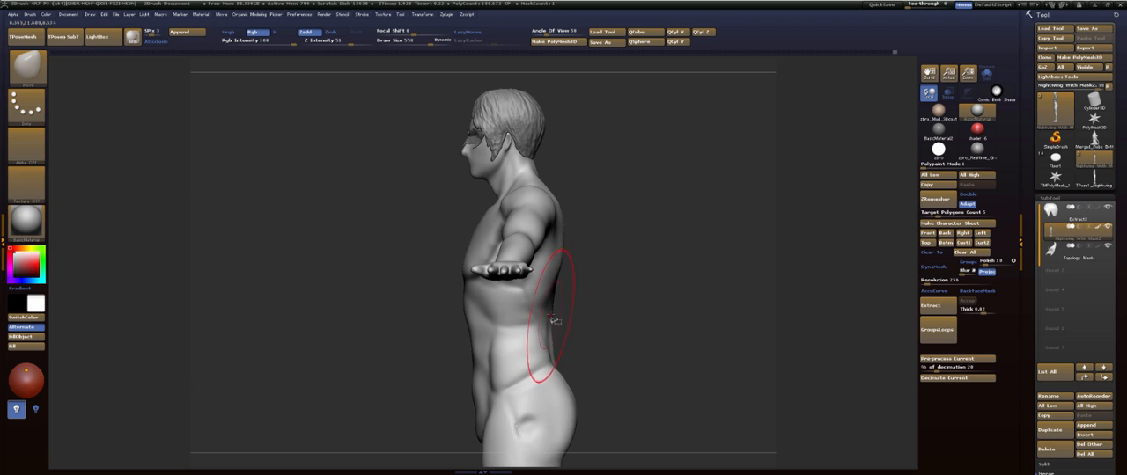
pyautogui.moveTo(586, 307)
pyautogui.mouseDown()
pyautogui.moveTo(578, 282)
pyautogui.moveTo(561, 315)
pyautogui.mouseUp()
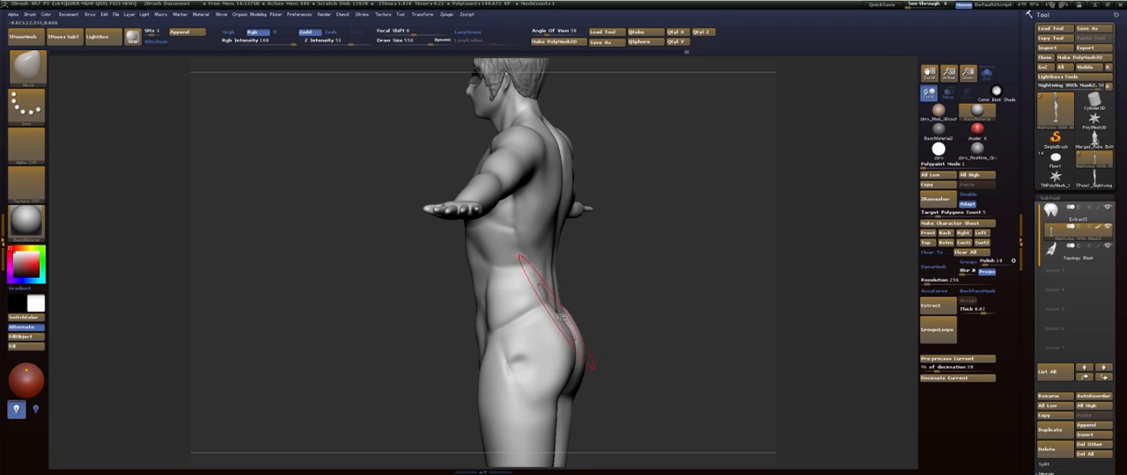
pyautogui.moveTo(622, 277)
pyautogui.mouseDown()
pyautogui.moveTo(609, 281)
pyautogui.moveTo(625, 256)
pyautogui.moveTo(660, 244)
pyautogui.moveTo(667, 209)
pyautogui.moveTo(711, 330)
pyautogui.moveTo(684, 191)
pyautogui.moveTo(573, 305)
pyautogui.moveTo(592, 336)
pyautogui.moveTo(614, 297)
pyautogui.mouseUp()
# - Build up the lower glutes with FormSoft and smooth their surface
pyautogui.moveTo(659, 255); pyautogui.dragTo(687, 189)
pyautogui.press('b')
pyautogui.press('f')
pyautogui.press('s')
pyautogui.moveTo(504, 227); pyautogui.dragTo(486, 238)
pyautogui.keyDown('shift'); pyautogui.moveTo(486, 237); pyautogui.dragTo(482, 226); pyautogui.keyUp('shift')
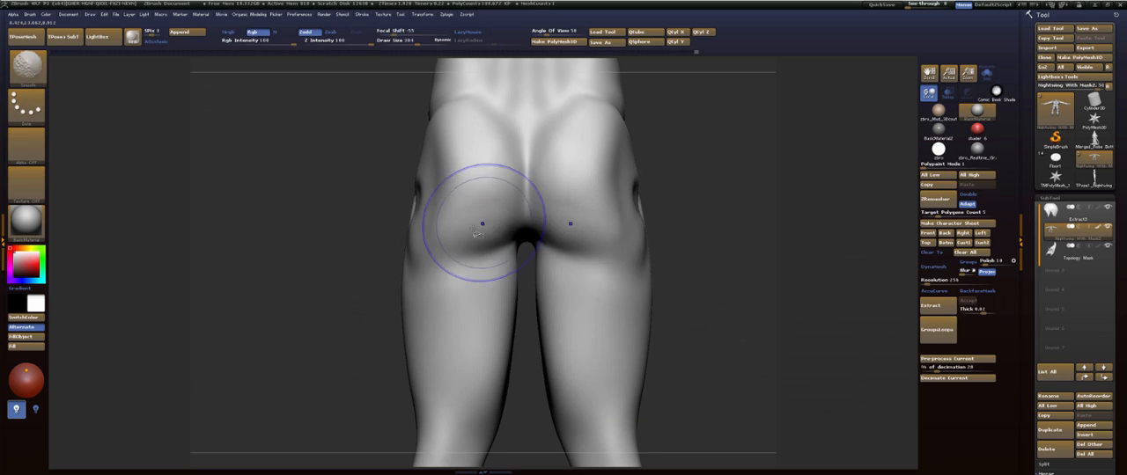
pyautogui.moveTo(666, 206); pyautogui.dragTo(716, 194)
# - Carve the fold beneath the glutes at the top of the thighs with Dam_Standard
pyautogui.press('b')
pyautogui.press('d')
pyautogui.press('s')
pyautogui.moveTo(514, 246); pyautogui.dragTo(449, 249)
pyautogui.keyDown('shift'); pyautogui.moveTo(449, 249); pyautogui.dragTo(480, 249); pyautogui.keyUp('shift')
pyautogui.moveTo(699, 173)
pyautogui.mouseDown()
pyautogui.moveTo(648, 204)
pyautogui.moveTo(620, 309)
pyautogui.mouseUp()
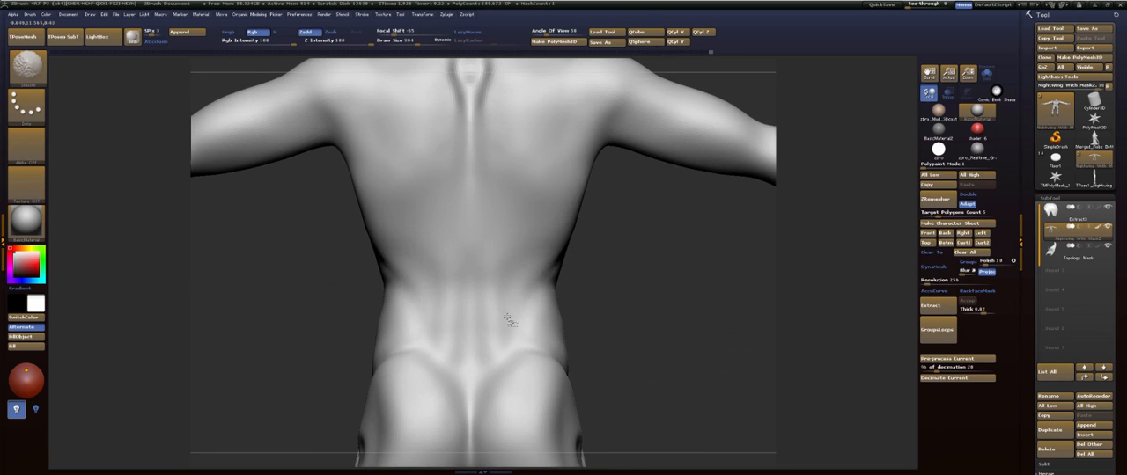
# - Reduce the draw size to 122, enable LazyMouse and carve a straight spine groove from the lower back to the neck's base
pyautogui.keyDown('shift'); pyautogui.moveTo(507, 318); pyautogui.dragTo(514, 265); pyautogui.keyUp('shift')
pyautogui.moveTo(640, 262)
pyautogui.keyDown('alt'); pyautogui.mouseDown()
pyautogui.moveTo(629, 256)
pyautogui.moveTo(654, 317)
pyautogui.moveTo(624, 266)
pyautogui.moveTo(650, 264)
pyautogui.mouseUp(); pyautogui.keyUp('alt')
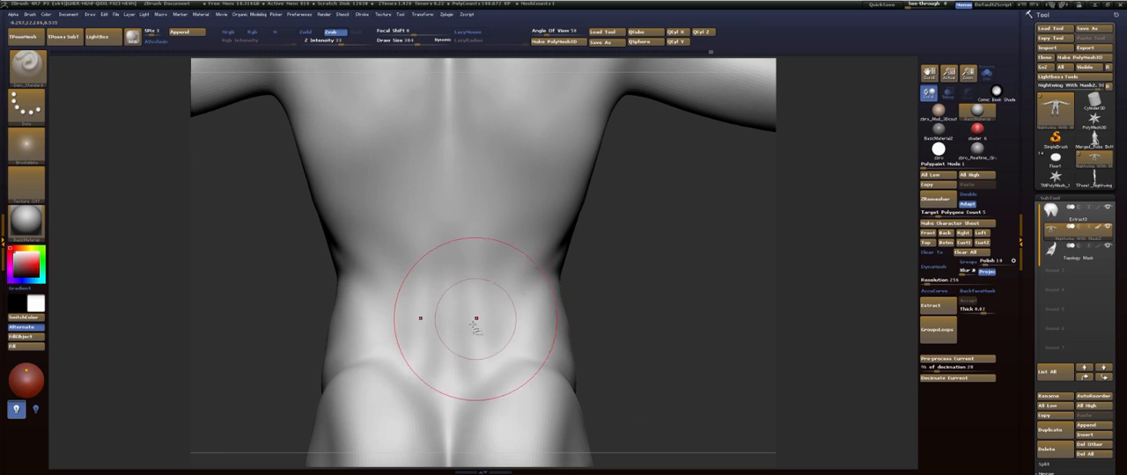
pyautogui.press('s')
pyautogui.moveTo(475, 322); pyautogui.dragTo(459, 328)
pyautogui.moveTo(447, 374); pyautogui.dragTo(449, 282)
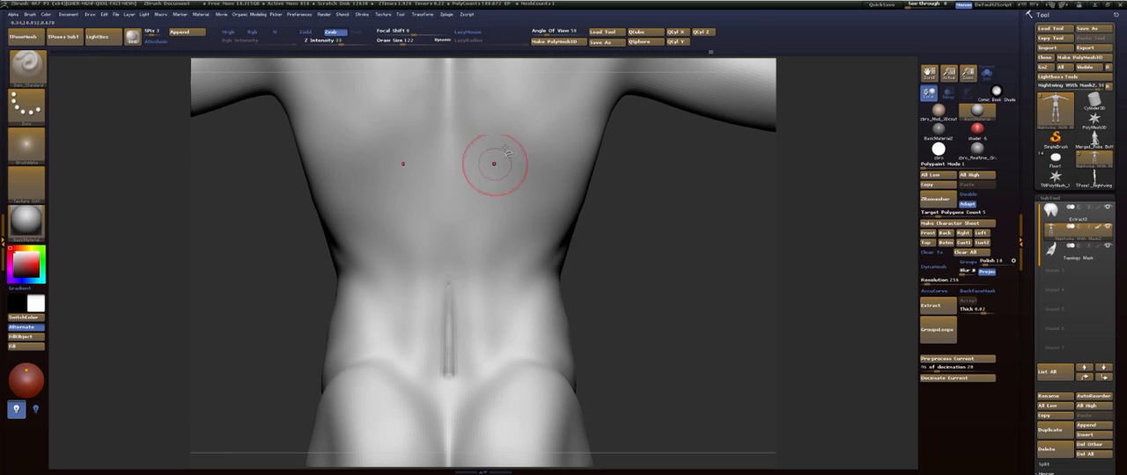
pyautogui.hotkey('ctrl', 'z')
pyautogui.click(466, 32)
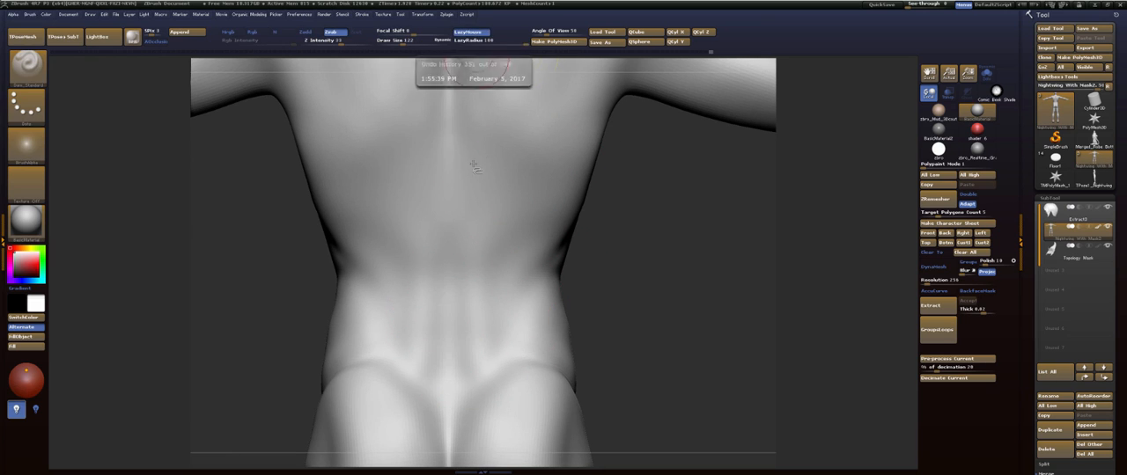
pyautogui.moveTo(449, 402); pyautogui.dragTo(450, 59)
pyautogui.keyDown('alt'); pyautogui.moveTo(672, 199); pyautogui.dragTo(646, 310); pyautogui.keyUp('alt')
pyautogui.moveTo(424, 140); pyautogui.dragTo(425, 354)
pyautogui.keyDown('shift'); pyautogui.moveTo(429, 188); pyautogui.dragTo(415, 397); pyautogui.keyUp('shift')
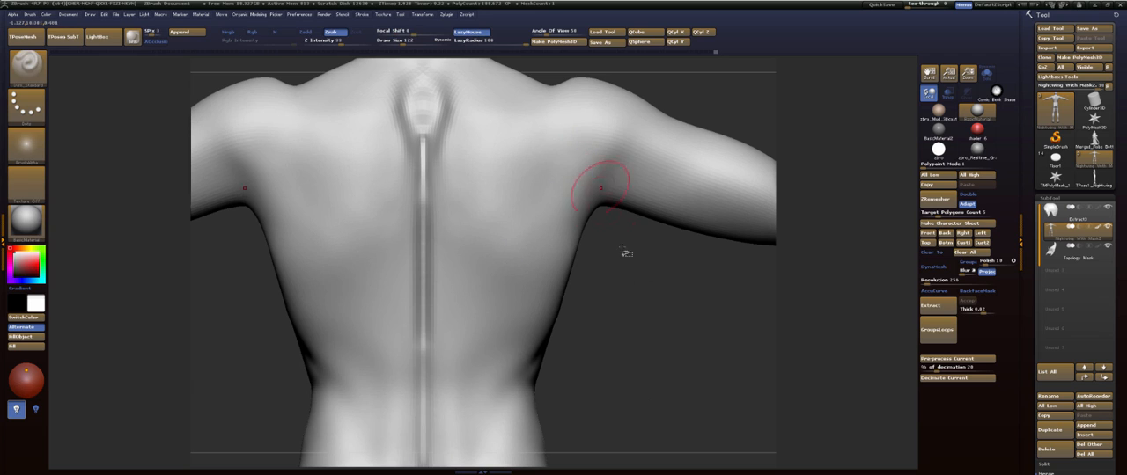
# - Carve the shoulder blade's lower edge, upper ridge and inner border on the upper back
pyautogui.moveTo(693, 319)
pyautogui.keyDown('alt'); pyautogui.mouseDown()
pyautogui.moveTo(723, 291)
pyautogui.moveTo(716, 347)
pyautogui.mouseUp(); pyautogui.keyUp('alt')
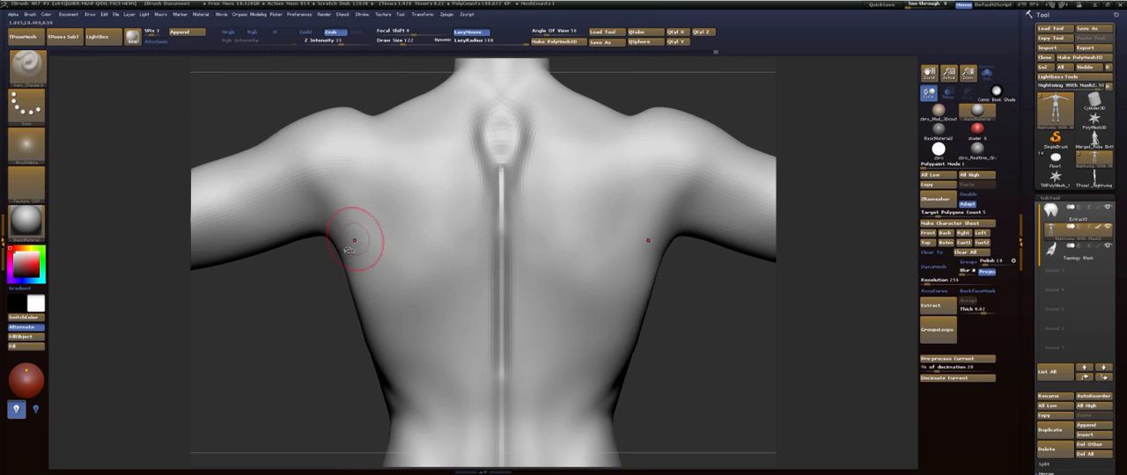
pyautogui.moveTo(331, 239); pyautogui.dragTo(423, 290)
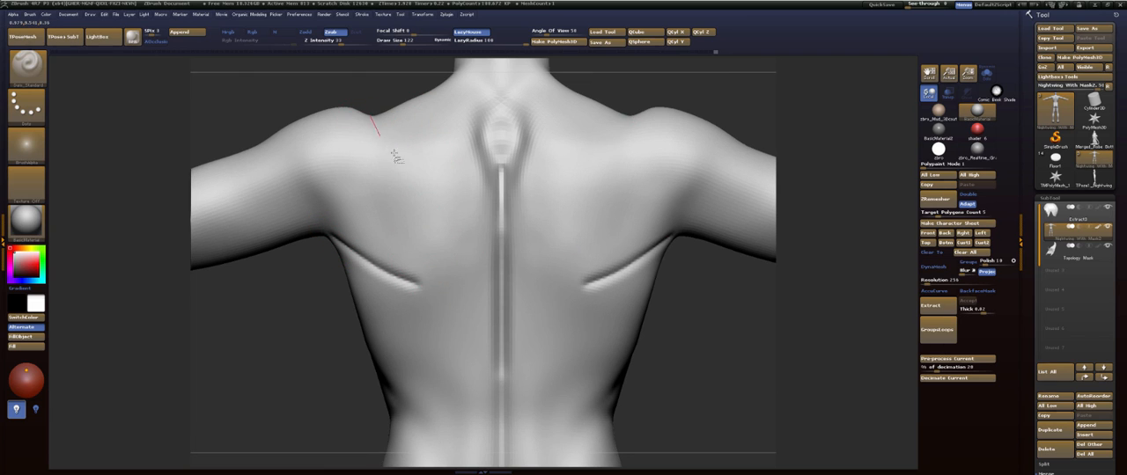
pyautogui.moveTo(428, 165); pyautogui.dragTo(496, 175)
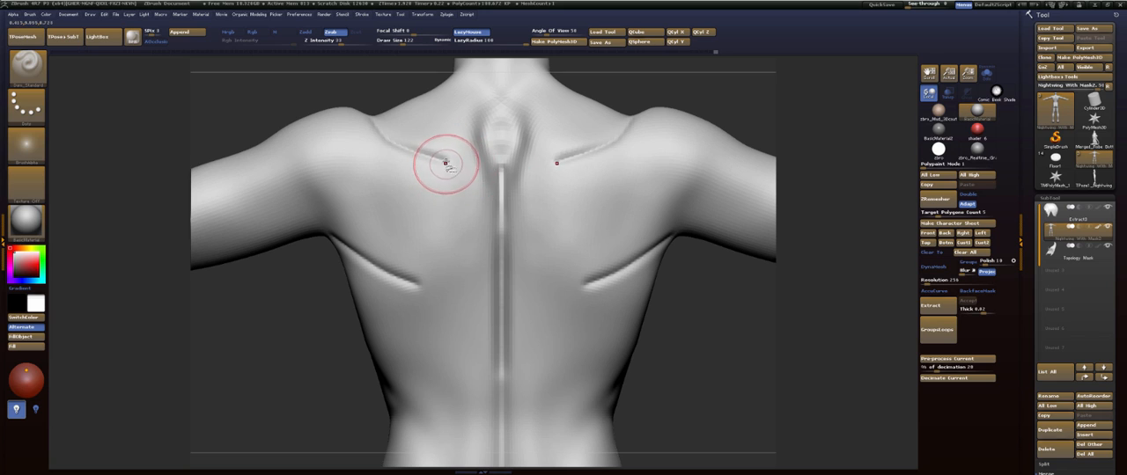
pyautogui.moveTo(440, 231); pyautogui.dragTo(403, 304)
pyautogui.moveTo(295, 349); pyautogui.dragTo(353, 361)
pyautogui.moveTo(368, 156); pyautogui.dragTo(361, 186)
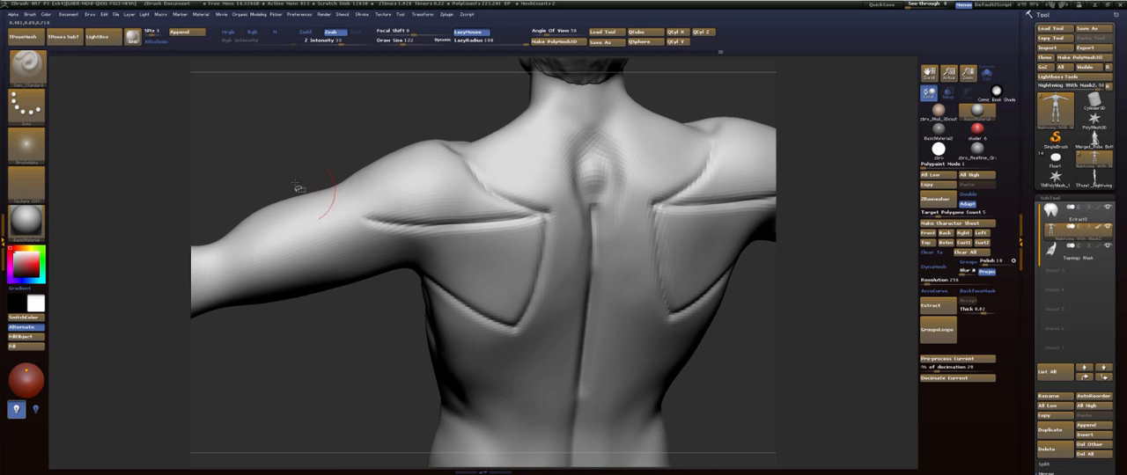
# - Undo the rear deltoid line and redraw it lower, from the shoulder blade's inner corner to the back of the arm
pyautogui.hotkey('ctrl', 'z')
pyautogui.moveTo(547, 211); pyautogui.dragTo(373, 250)
pyautogui.hotkey('ctrl', 'z')
pyautogui.moveTo(547, 211); pyautogui.dragTo(366, 234)
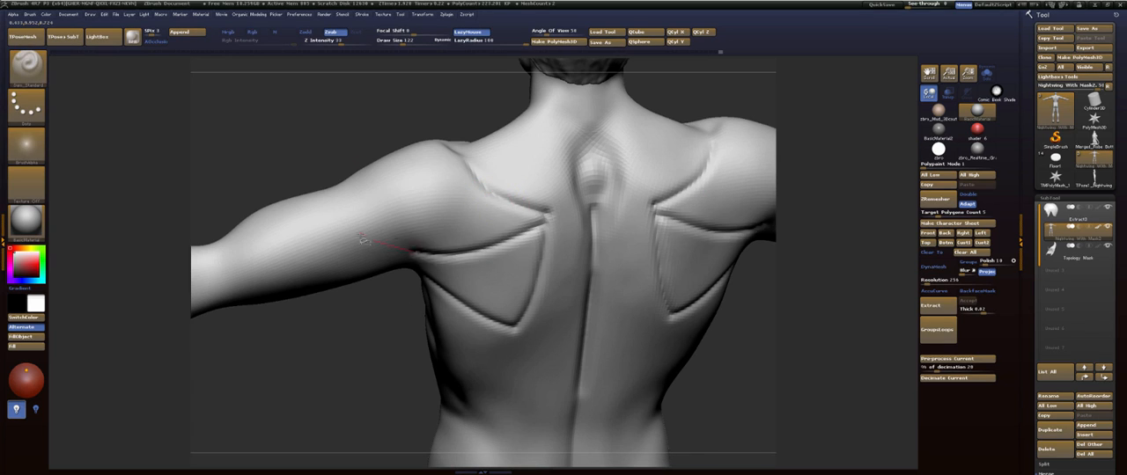
# - Carve the deltoid's front and rear borders to a point on the outer upper arm and smooth the creases
pyautogui.moveTo(255, 132); pyautogui.dragTo(357, 205)
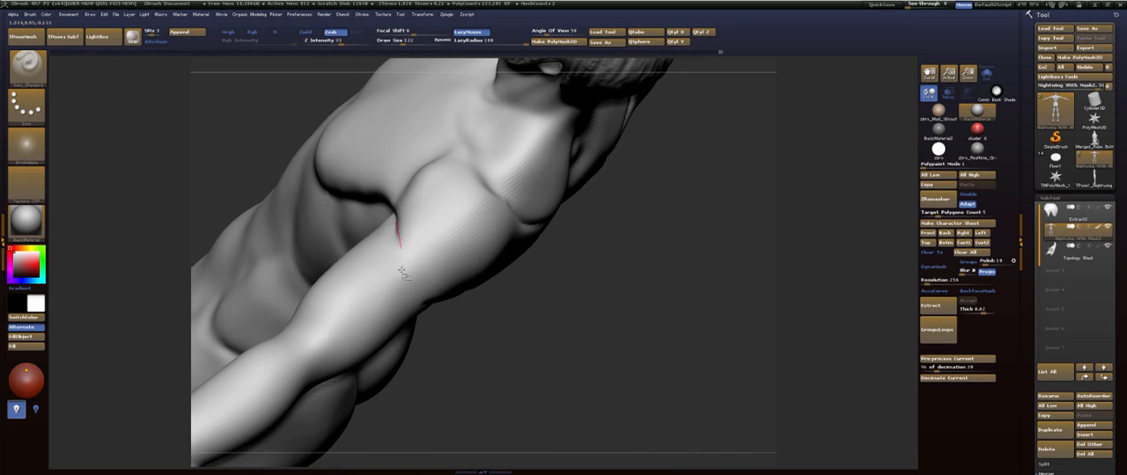
pyautogui.moveTo(410, 349); pyautogui.dragTo(429, 274)
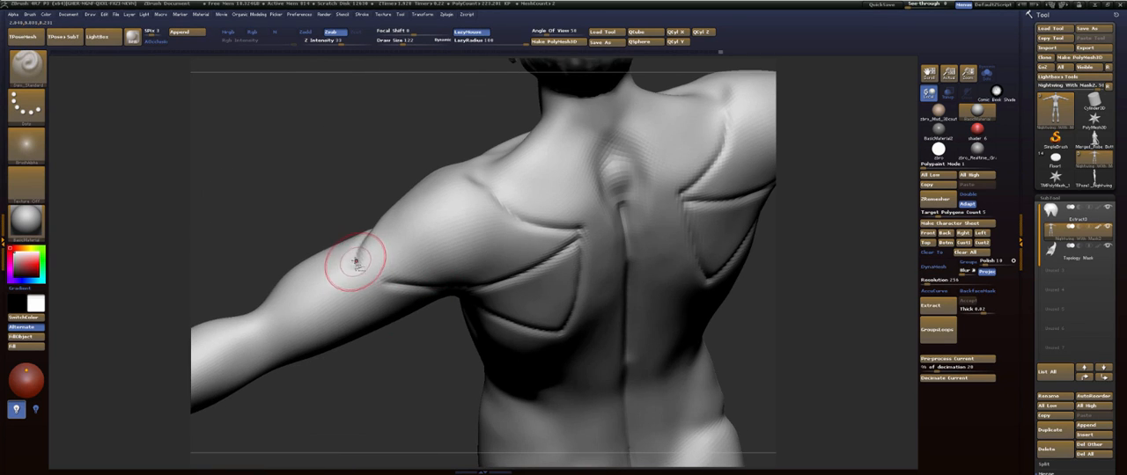
pyautogui.moveTo(430, 350); pyautogui.dragTo(379, 264)
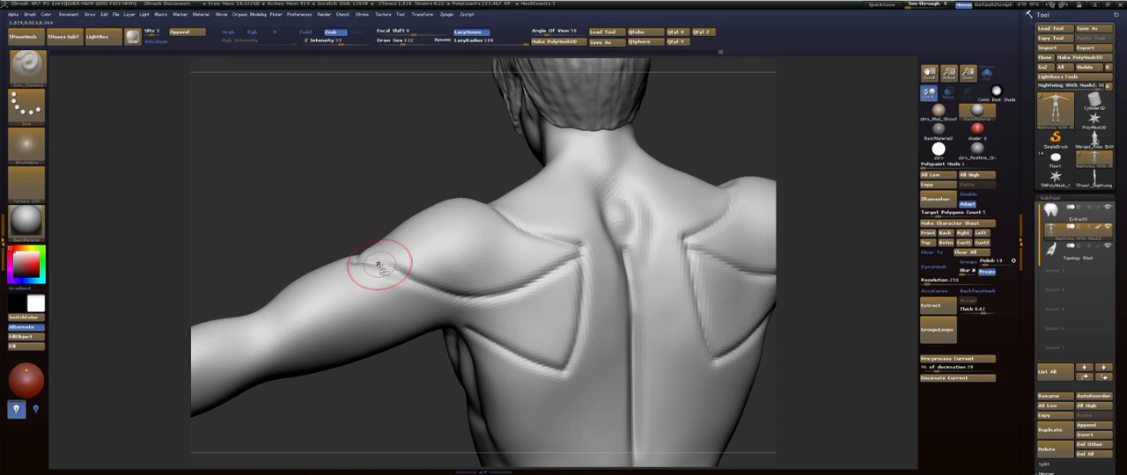
pyautogui.moveTo(383, 176)
pyautogui.mouseDown()
pyautogui.moveTo(360, 144)
pyautogui.moveTo(373, 155)
pyautogui.moveTo(376, 89)
pyautogui.moveTo(390, 326)
pyautogui.moveTo(443, 196)
pyautogui.mouseUp()
pyautogui.moveTo(501, 259)
pyautogui.mouseDown()
pyautogui.moveTo(366, 298)
pyautogui.moveTo(413, 204)
pyautogui.moveTo(447, 230)
pyautogui.mouseUp()
pyautogui.moveTo(352, 284)
pyautogui.mouseDown()
pyautogui.moveTo(318, 385)
pyautogui.moveTo(317, 374)
pyautogui.moveTo(370, 387)
pyautogui.moveTo(310, 222)
pyautogui.moveTo(449, 261)
pyautogui.mouseUp()
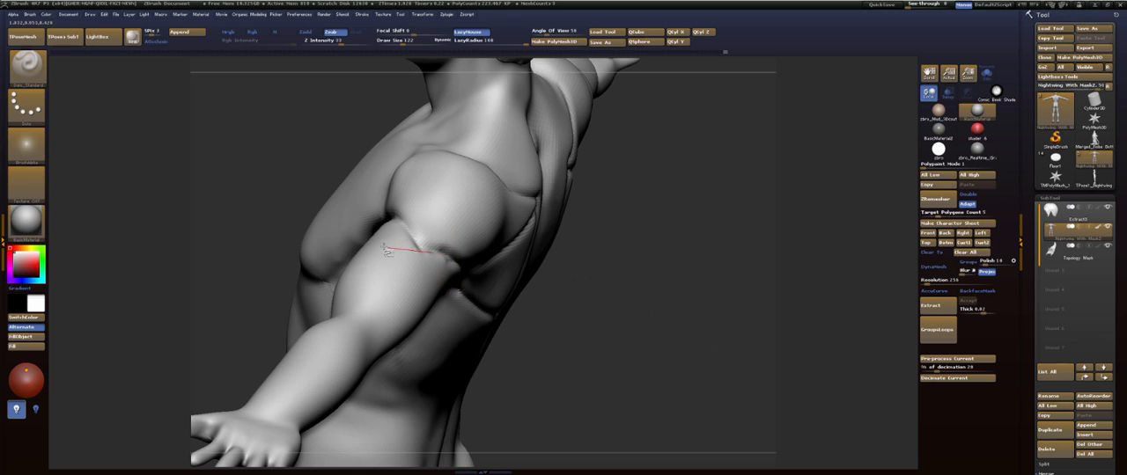
pyautogui.moveTo(611, 254)
pyautogui.mouseDown()
pyautogui.moveTo(624, 307)
pyautogui.moveTo(581, 275)
pyautogui.moveTo(589, 264)
pyautogui.moveTo(607, 279)
pyautogui.moveTo(564, 281)
pyautogui.mouseUp()
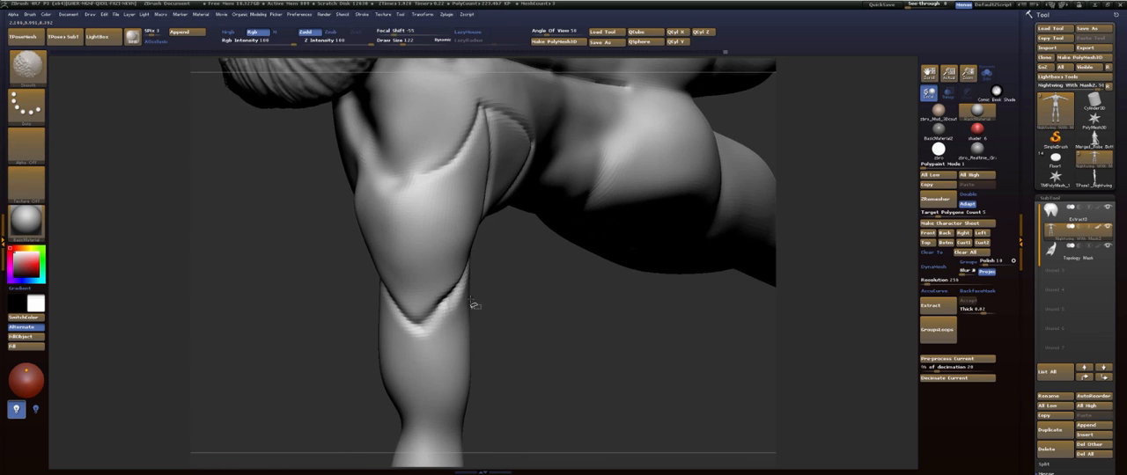
pyautogui.moveTo(492, 292)
pyautogui.mouseDown()
pyautogui.moveTo(571, 315)
pyautogui.moveTo(579, 194)
pyautogui.mouseUp()
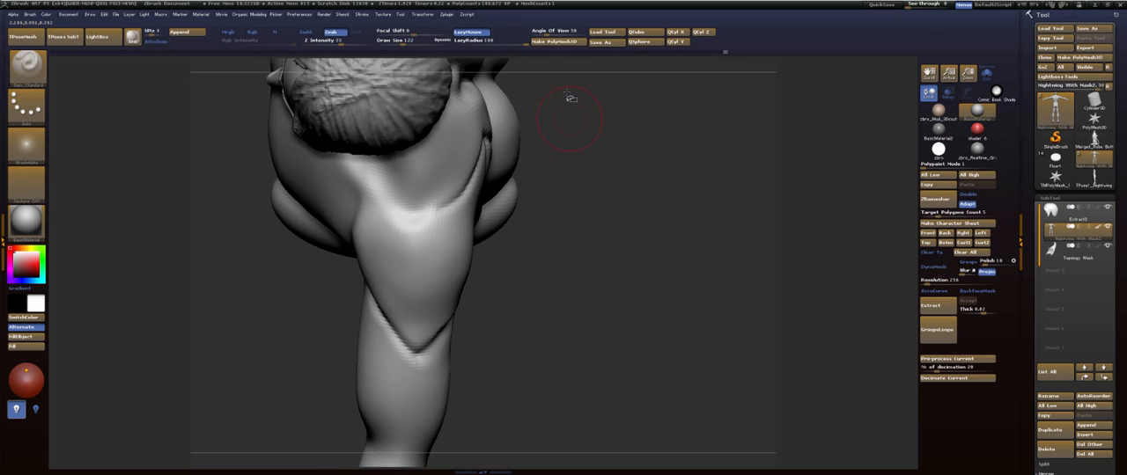
# - Adjust the contours of the shoulder and the neck's base with an enlarged Move brush
pyautogui.press('b')
pyautogui.press('m')
pyautogui.press('v')
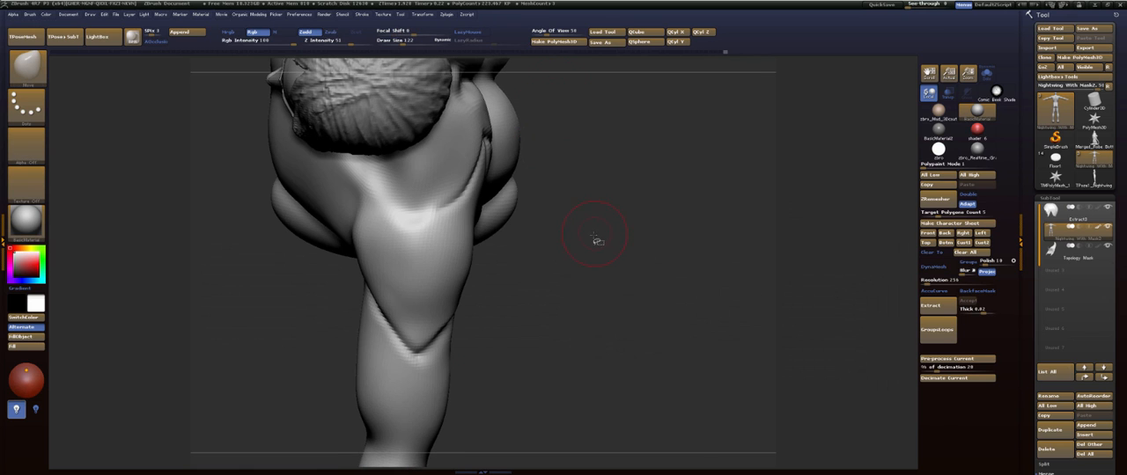
pyautogui.press('s')
pyautogui.moveTo(593, 236); pyautogui.dragTo(605, 239)
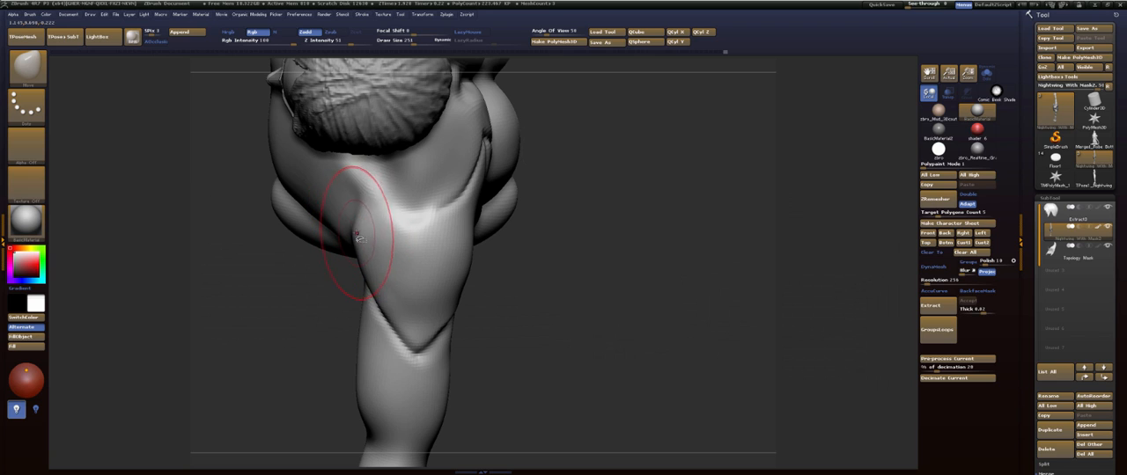
pyautogui.press('s')
pyautogui.moveTo(358, 239); pyautogui.dragTo(386, 261)
pyautogui.press('s')
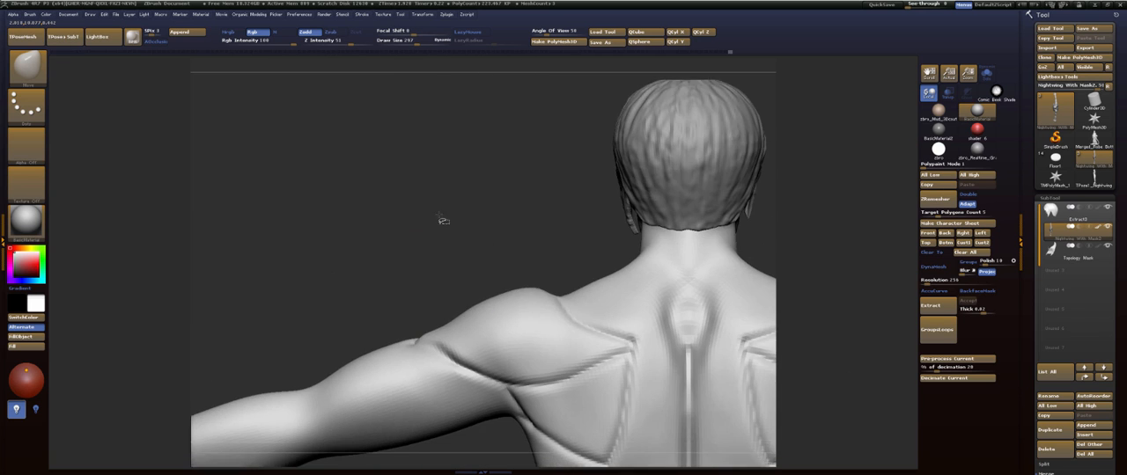
pyautogui.keyDown('alt'); pyautogui.moveTo(443, 221); pyautogui.dragTo(392, 186); pyautogui.keyUp('alt')
pyautogui.moveTo(392, 186)
pyautogui.mouseDown()
pyautogui.moveTo(545, 201)
pyautogui.moveTo(560, 286)
pyautogui.moveTo(533, 256)
pyautogui.moveTo(524, 300)
pyautogui.mouseUp()
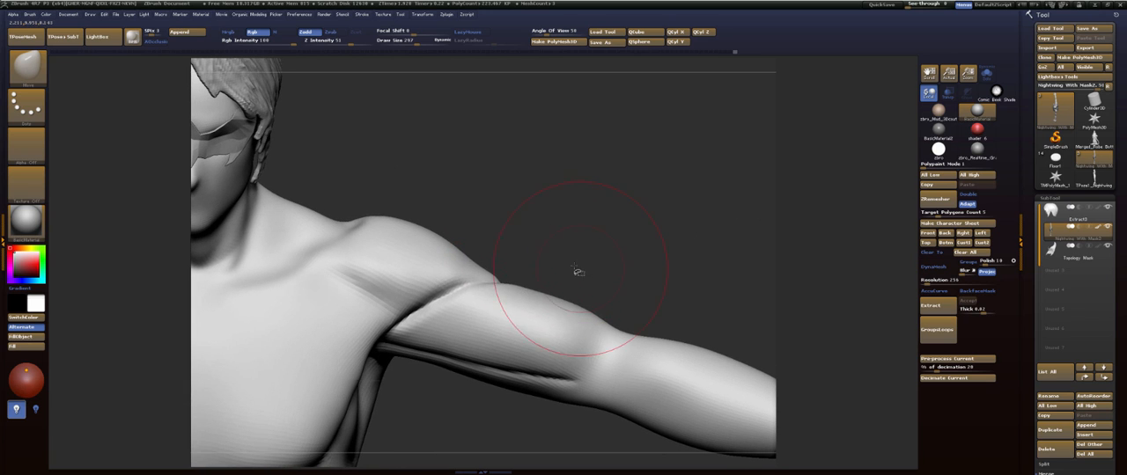
# - Refine the silhouette of the upper arm and the deltoid's lower end with the Move brush
pyautogui.moveTo(578, 271); pyautogui.dragTo(564, 279)
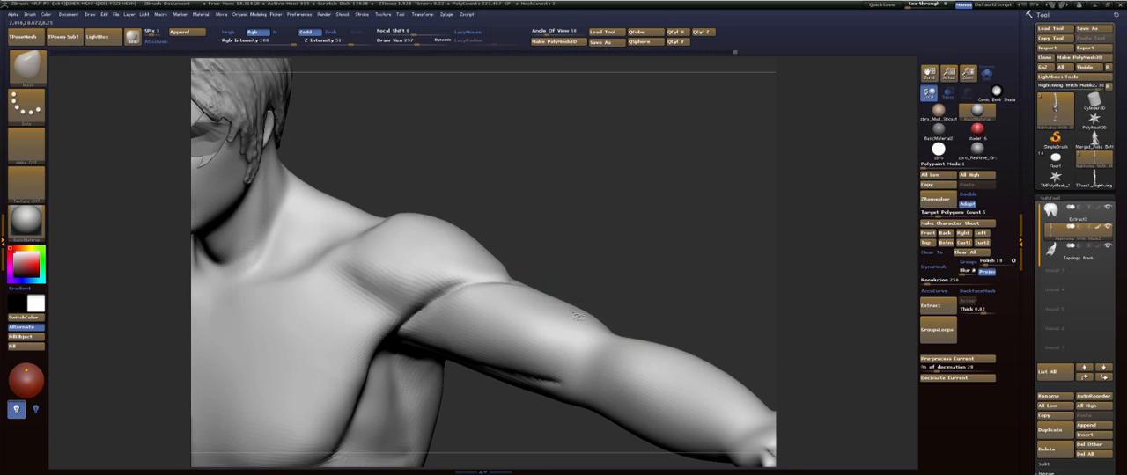
pyautogui.moveTo(577, 315); pyautogui.dragTo(579, 310)
pyautogui.moveTo(626, 274)
pyautogui.mouseDown()
pyautogui.moveTo(574, 272)
pyautogui.moveTo(529, 250)
pyautogui.mouseUp()
pyautogui.moveTo(498, 286); pyautogui.dragTo(488, 298)
pyautogui.keyDown('alt'); pyautogui.moveTo(493, 249); pyautogui.dragTo(446, 162); pyautogui.keyUp('alt')
# - Build up the elbow and wrist bone forms with FormSoft at a reduced draw size
pyautogui.press('b')
pyautogui.press('f')
pyautogui.press('s')
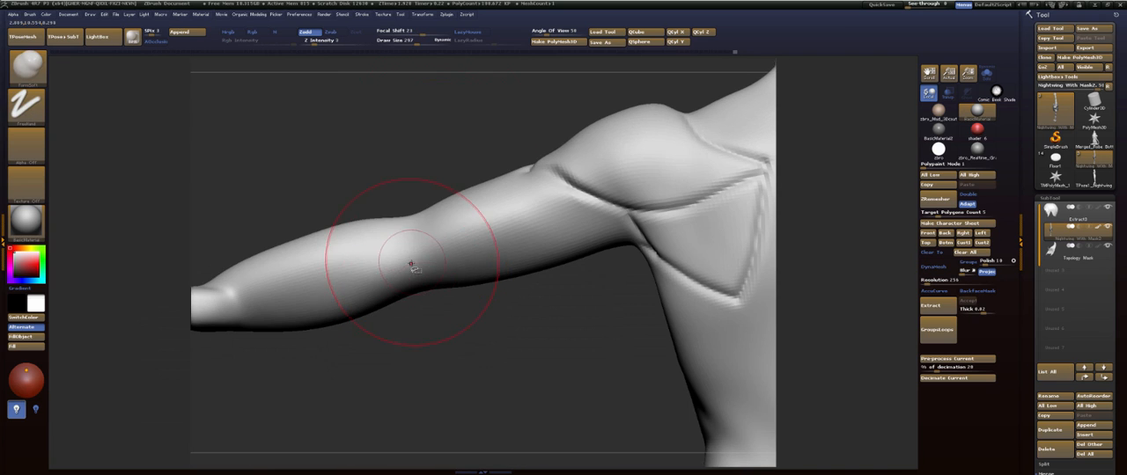
pyautogui.press('s')
pyautogui.moveTo(411, 263); pyautogui.dragTo(403, 263)
pyautogui.keyDown('alt'); pyautogui.moveTo(362, 196); pyautogui.dragTo(542, 158); pyautogui.keyUp('alt')
pyautogui.keyDown('shift'); pyautogui.moveTo(396, 246); pyautogui.dragTo(419, 226); pyautogui.keyUp('shift')
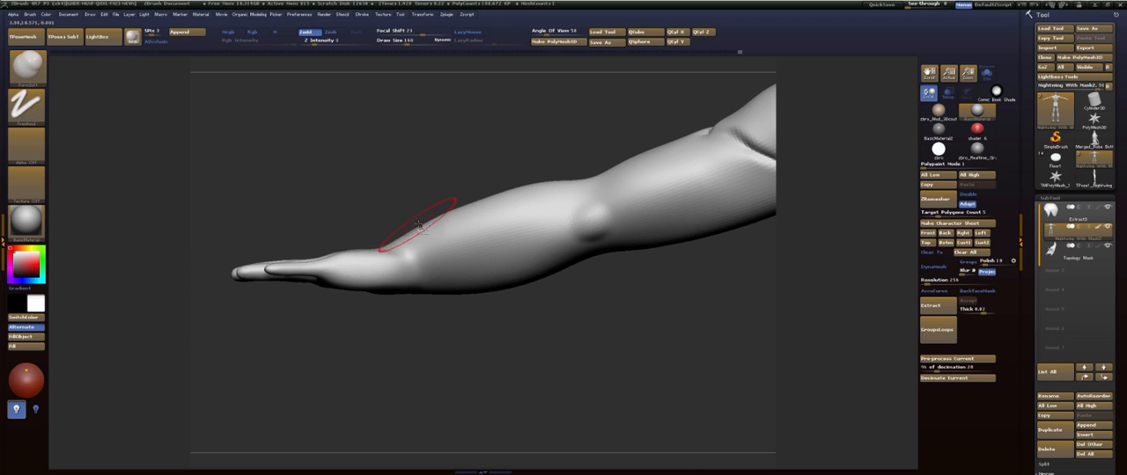
# - Mask everything except the hand with a soft edge at the wrist and drop the body by two subdivision levels
pyautogui.press('b')
pyautogui.press('m')
pyautogui.press('v')
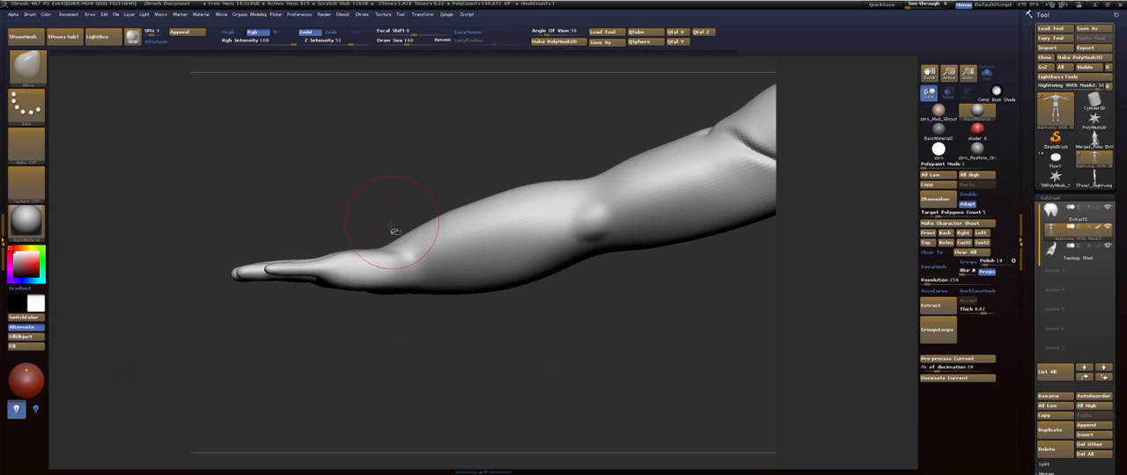
pyautogui.moveTo(380, 220)
pyautogui.keyDown('ctrl'); pyautogui.mouseDown()
pyautogui.moveTo(217, 188)
pyautogui.moveTo(405, 328)
pyautogui.mouseUp(); pyautogui.keyUp('ctrl')
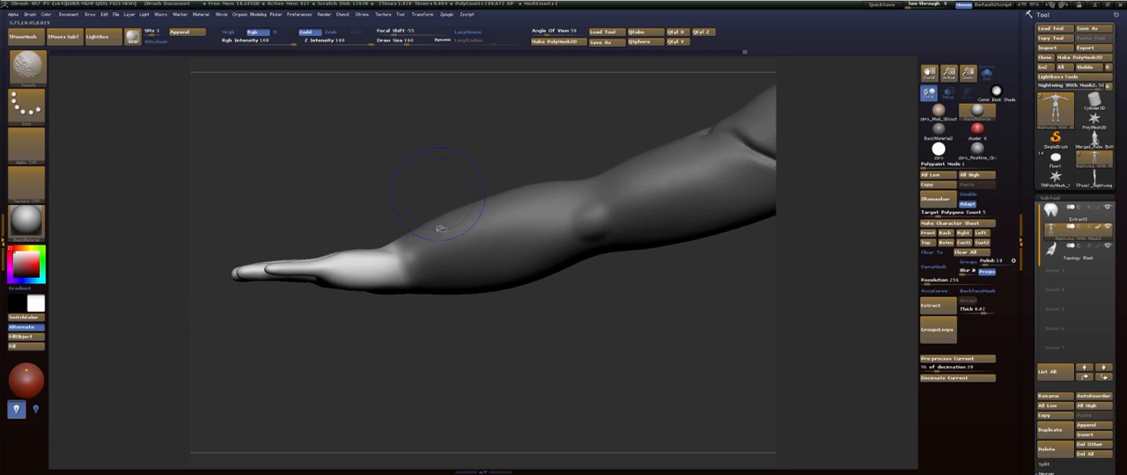
pyautogui.press('ctrl')
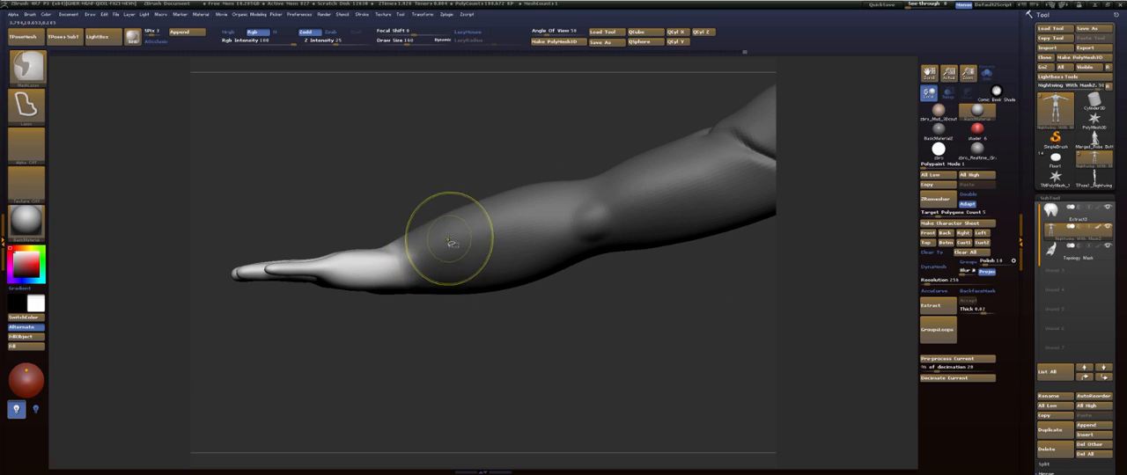
pyautogui.hotkey('shift', 'd')
pyautogui.hotkey('shift', 'd')
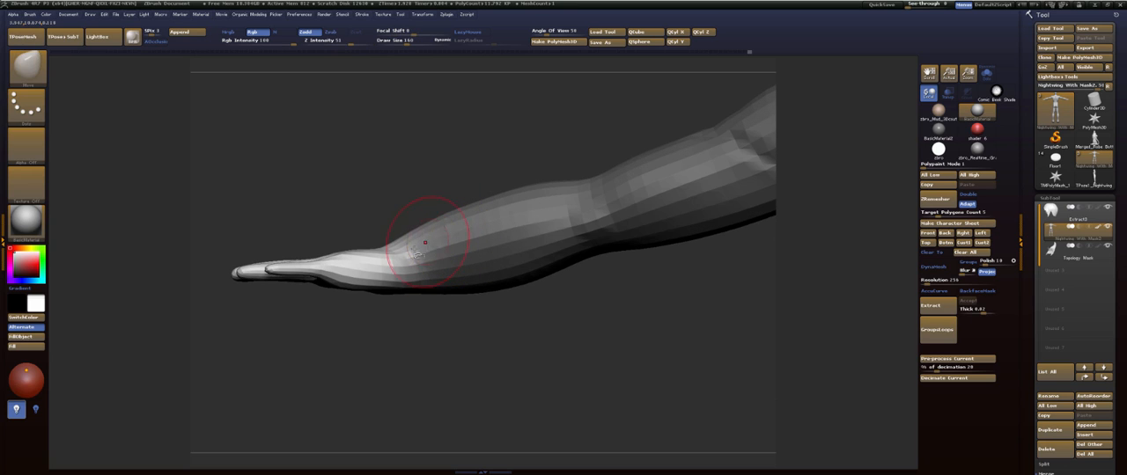
# - Rotate the unmasked hand downward at the wrist and clear the mask
pyautogui.press('r')
pyautogui.moveTo(404, 275)
pyautogui.mouseDown()
pyautogui.moveTo(370, 180)
pyautogui.moveTo(343, 207)
pyautogui.moveTo(365, 213)
pyautogui.moveTo(313, 214)
pyautogui.mouseUp()
pyautogui.press('q')
pyautogui.keyDown('ctrl'); pyautogui.moveTo(440, 189); pyautogui.dragTo(473, 182); pyautogui.keyUp('ctrl')
pyautogui.moveTo(450, 344); pyautogui.dragTo(444, 212)
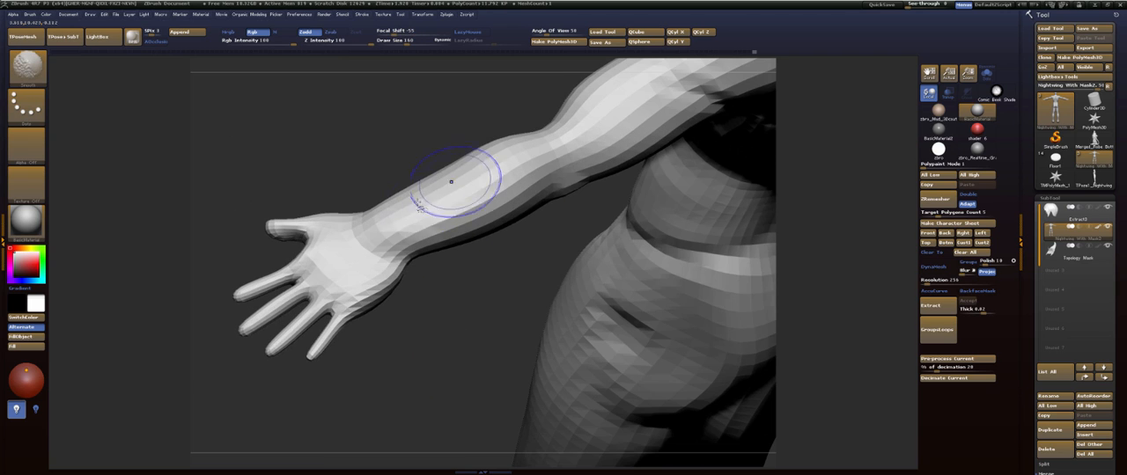
# - Smooth and reshape the transition between the wrist and forearm after the hand's rotation
pyautogui.moveTo(495, 285); pyautogui.dragTo(519, 264)
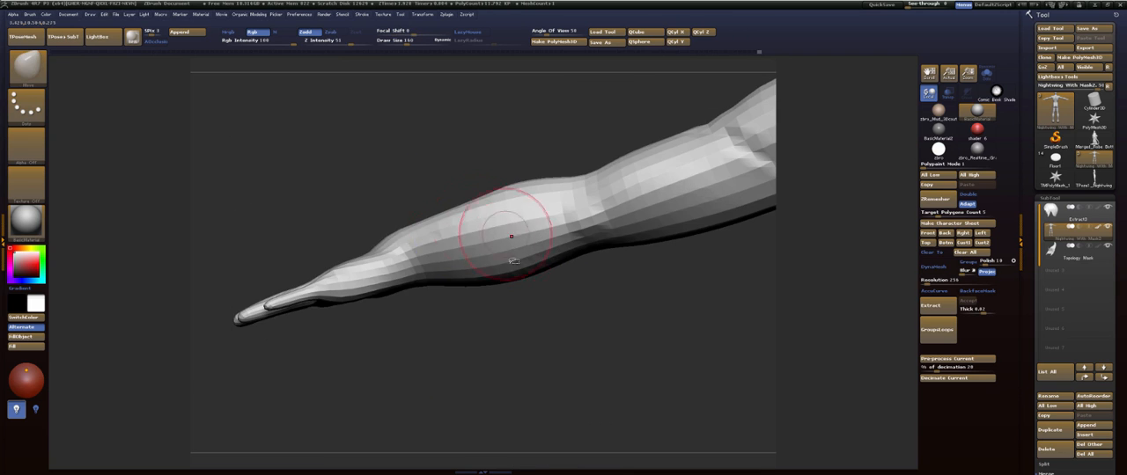
pyautogui.moveTo(525, 319)
pyautogui.mouseDown()
pyautogui.moveTo(510, 319)
pyautogui.moveTo(493, 284)
pyautogui.moveTo(470, 296)
pyautogui.mouseUp()
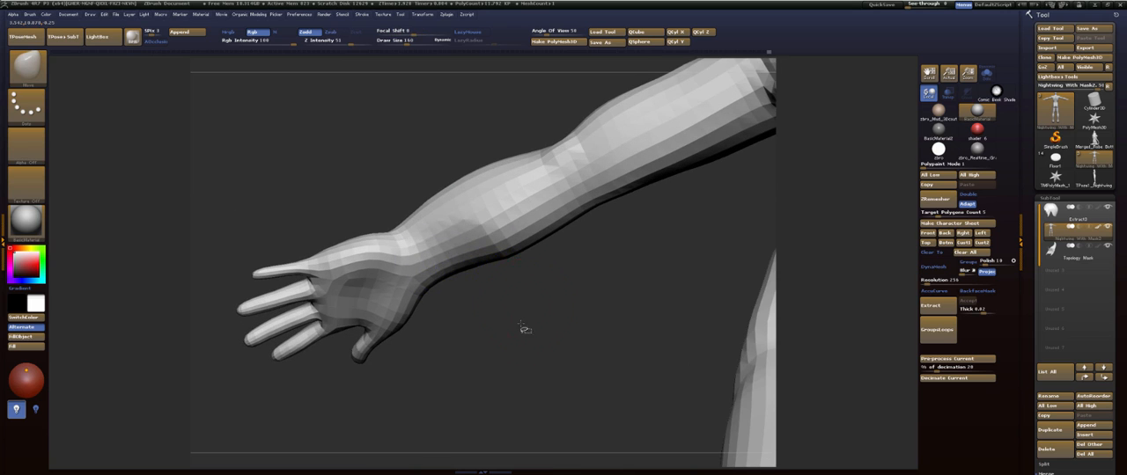
pyautogui.moveTo(524, 329); pyautogui.dragTo(528, 348)
pyautogui.moveTo(525, 293)
pyautogui.keyDown('alt'); pyautogui.mouseDown()
pyautogui.moveTo(510, 360)
pyautogui.moveTo(566, 357)
pyautogui.mouseUp(); pyautogui.keyUp('alt')
# - Adjust the silhouette of the upper arm and the deltoid with a large Move brush from front and back
pyautogui.moveTo(484, 172)
pyautogui.keyDown('alt'); pyautogui.mouseDown()
pyautogui.moveTo(557, 191)
pyautogui.moveTo(527, 208)
pyautogui.mouseUp(); pyautogui.keyUp('alt')
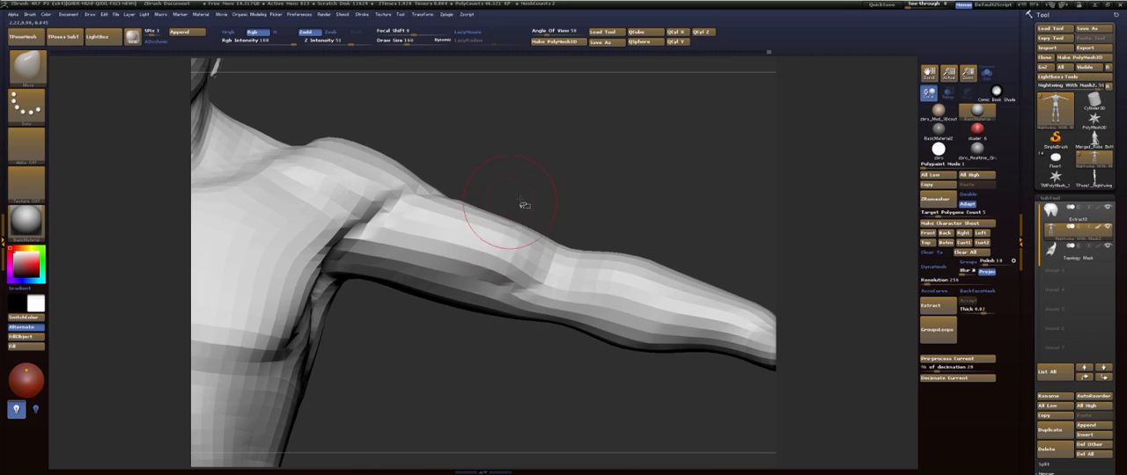
pyautogui.moveTo(554, 213); pyautogui.dragTo(561, 215)
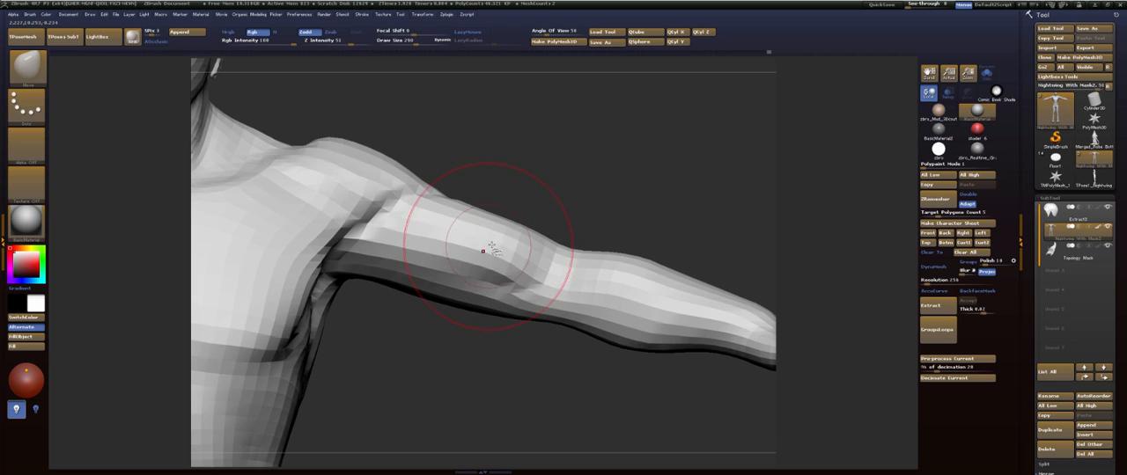
pyautogui.moveTo(423, 238); pyautogui.dragTo(417, 239)
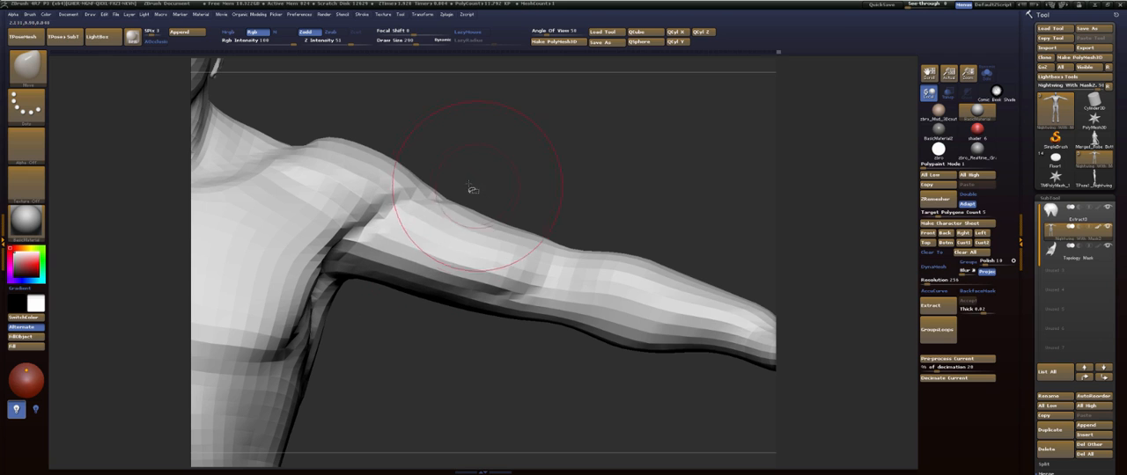
pyautogui.moveTo(461, 185); pyautogui.dragTo(454, 194)
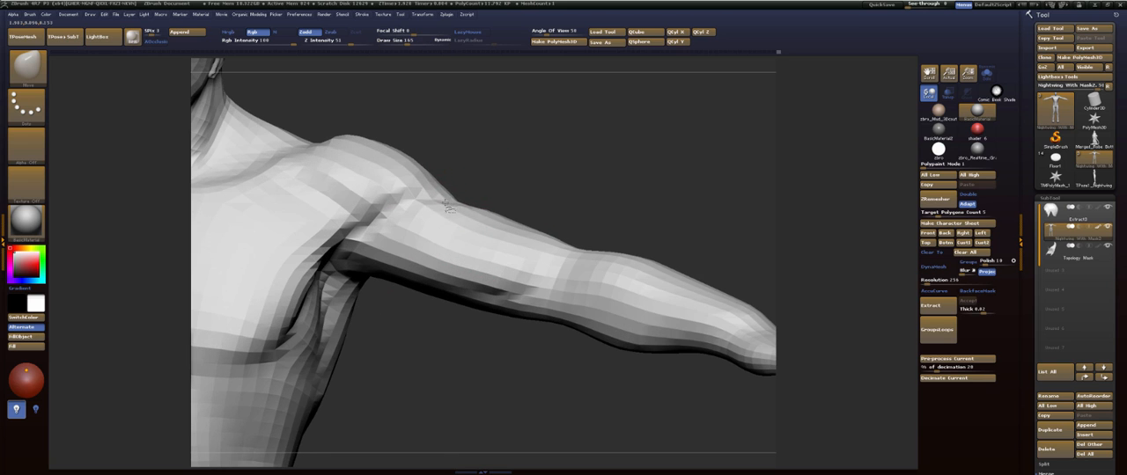
pyautogui.moveTo(542, 188); pyautogui.dragTo(447, 192)
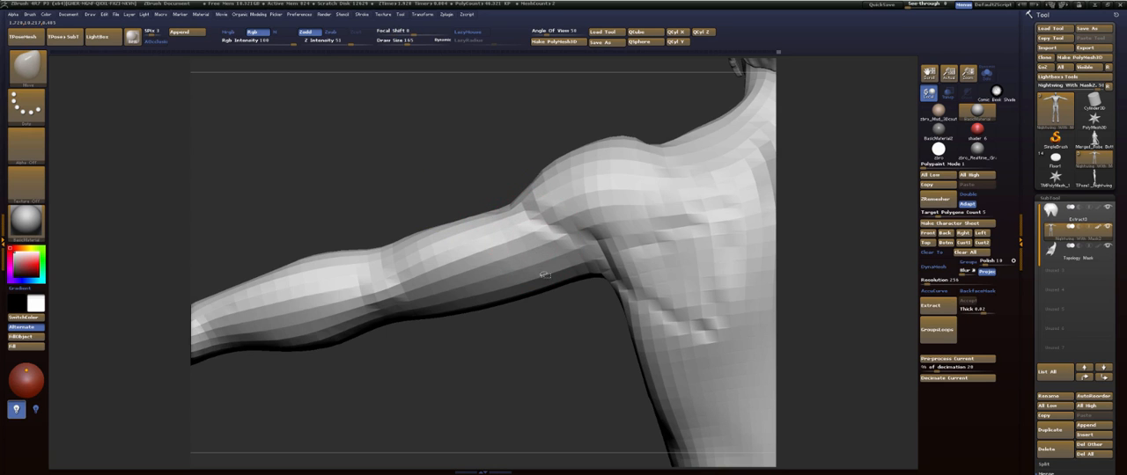
pyautogui.moveTo(545, 276)
pyautogui.mouseDown()
pyautogui.moveTo(539, 231)
pyautogui.moveTo(553, 206)
pyautogui.moveTo(569, 221)
pyautogui.moveTo(548, 209)
pyautogui.moveTo(546, 242)
pyautogui.mouseUp()
# - Refine the forearm's contour down to the wrist with the Move brush, reducing the draw size to 113
pyautogui.press('s')
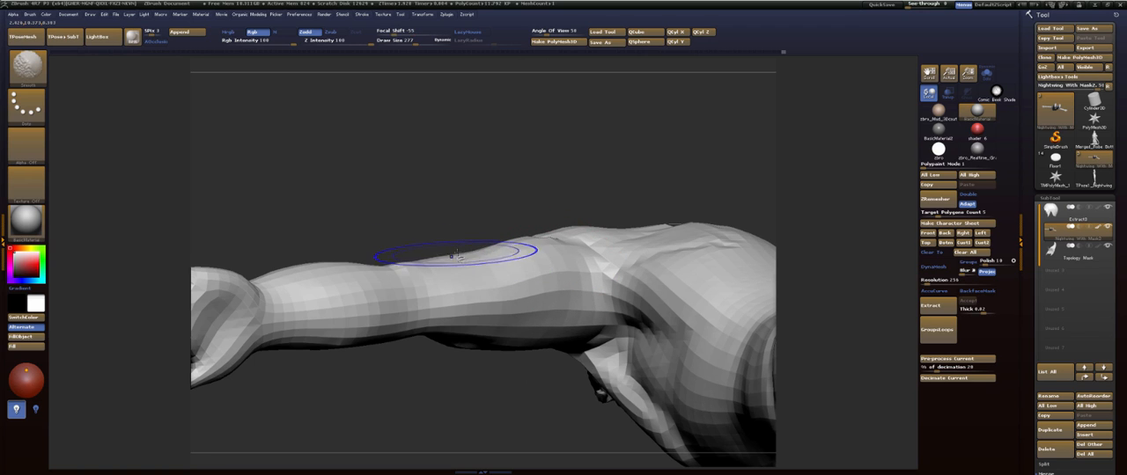
pyautogui.moveTo(480, 220)
pyautogui.mouseDown()
pyautogui.moveTo(459, 233)
pyautogui.moveTo(517, 220)
pyautogui.moveTo(462, 264)
pyautogui.mouseUp()
pyautogui.moveTo(503, 223)
pyautogui.mouseDown()
pyautogui.moveTo(541, 334)
pyautogui.moveTo(552, 333)
pyautogui.moveTo(390, 259)
pyautogui.moveTo(621, 232)
pyautogui.moveTo(552, 188)
pyautogui.mouseUp()
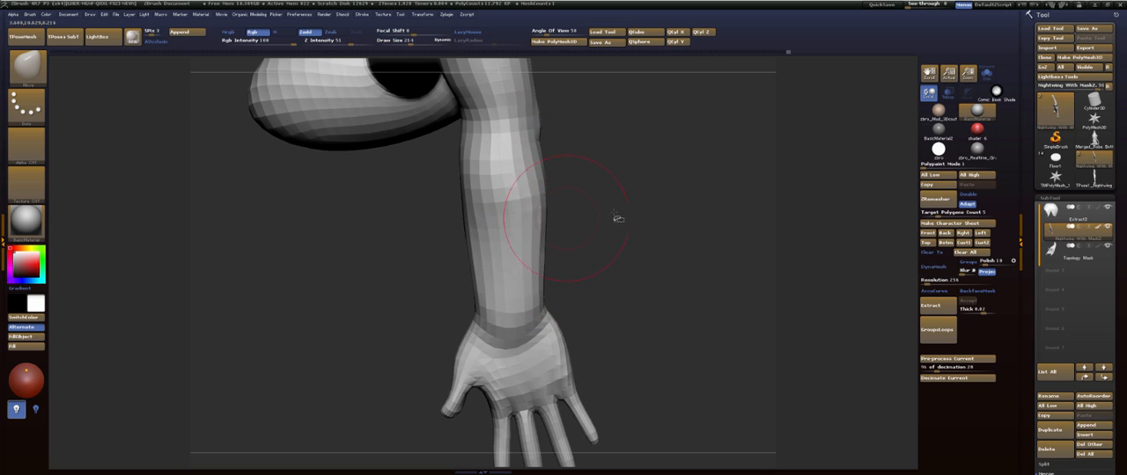
pyautogui.moveTo(618, 218); pyautogui.dragTo(578, 129)
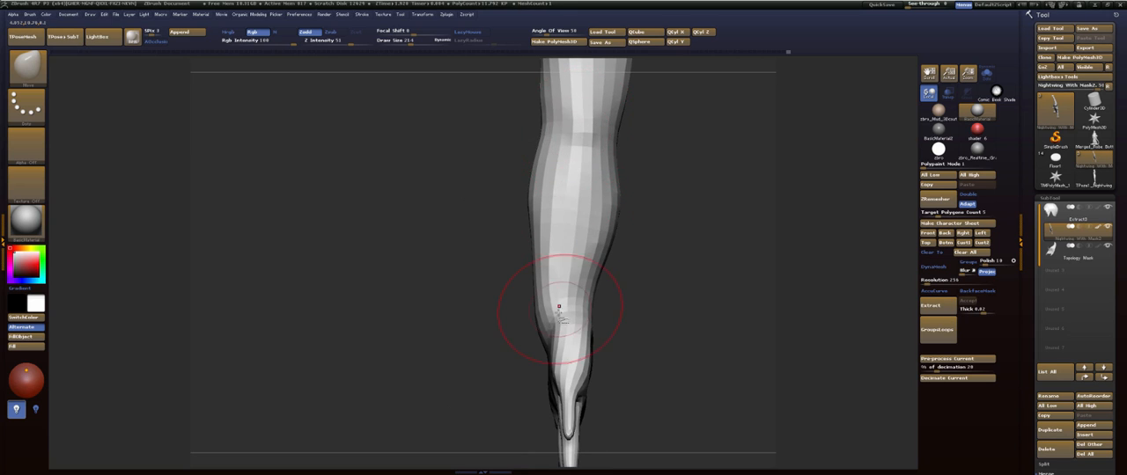
pyautogui.moveTo(558, 308)
pyautogui.mouseDown()
pyautogui.moveTo(672, 282)
pyautogui.moveTo(554, 304)
pyautogui.mouseUp()
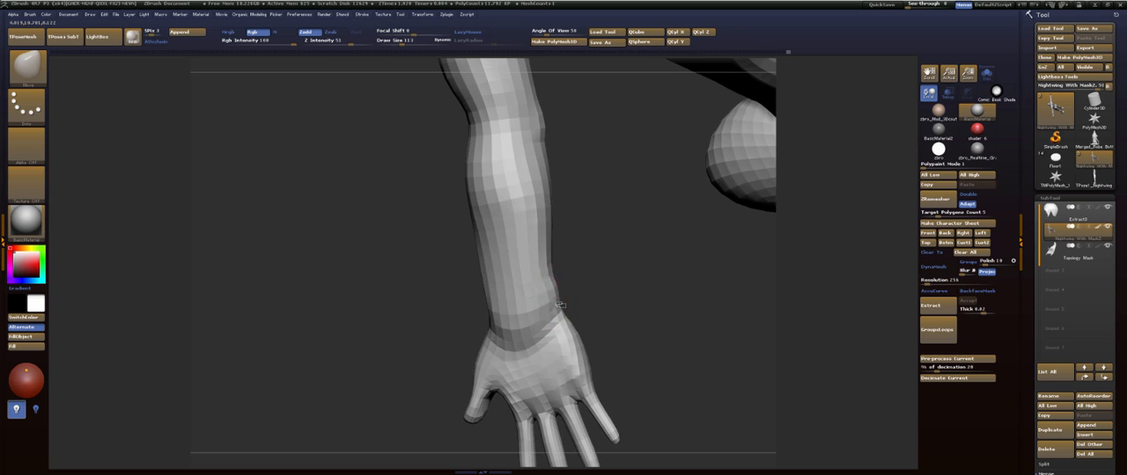
pyautogui.moveTo(598, 266); pyautogui.dragTo(579, 141)
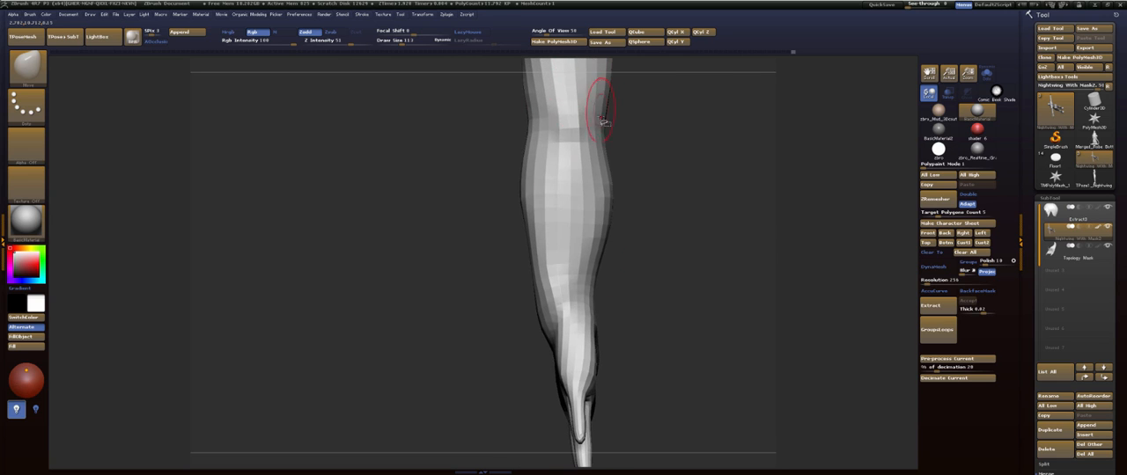
# - Build up the forearm's muscle mass toward the wrist with the ClayBuildup brush
pyautogui.press('b')
pyautogui.press('c')
pyautogui.press('b')
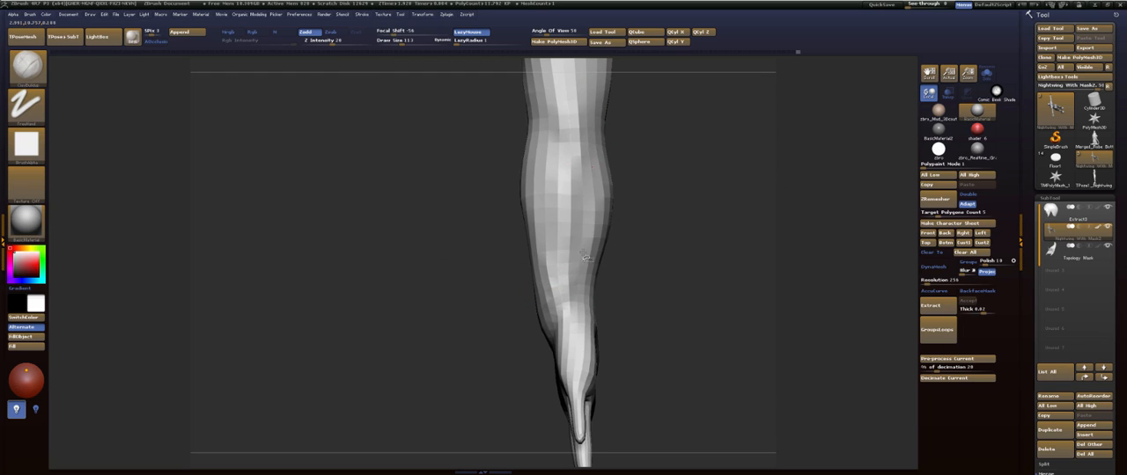
pyautogui.moveTo(584, 257)
pyautogui.mouseDown()
pyautogui.moveTo(681, 221)
pyautogui.moveTo(573, 155)
pyautogui.mouseUp()
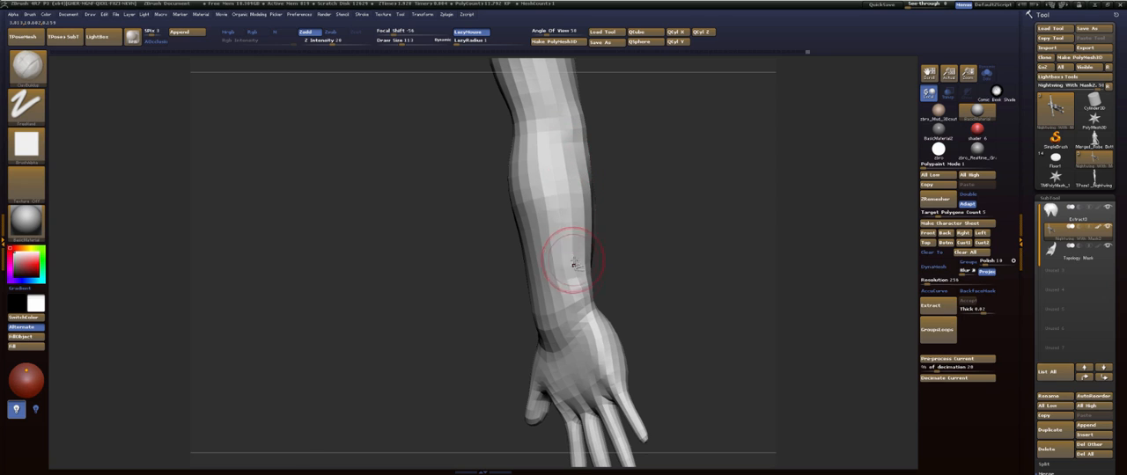
pyautogui.press('b')
pyautogui.press('c')
pyautogui.press('t')
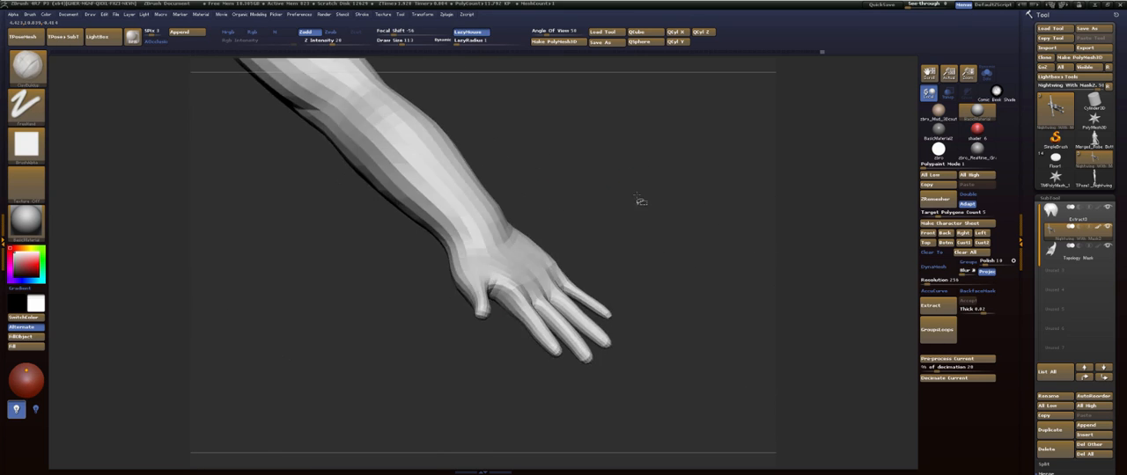
# - Mask the body, palm and fingers so that only the thumb stays free, with a soft edge at its base
pyautogui.moveTo(640, 240)
pyautogui.keyDown('alt'); pyautogui.mouseDown()
pyautogui.moveTo(664, 158)
pyautogui.moveTo(637, 208)
pyautogui.moveTo(631, 194)
pyautogui.moveTo(583, 212)
pyautogui.mouseUp(); pyautogui.keyUp('alt')
pyautogui.keyDown('alt'); pyautogui.moveTo(467, 379); pyautogui.dragTo(551, 379); pyautogui.keyUp('alt')
pyautogui.moveTo(551, 378); pyautogui.dragTo(538, 375)
pyautogui.press('ctrl')
pyautogui.moveTo(491, 199)
pyautogui.keyDown('ctrl'); pyautogui.mouseDown()
pyautogui.moveTo(510, 377)
pyautogui.moveTo(495, 371)
pyautogui.moveTo(548, 331)
pyautogui.mouseUp(); pyautogui.keyUp('ctrl')
pyautogui.keyDown('ctrl'); pyautogui.click(493, 370); pyautogui.keyUp('ctrl')
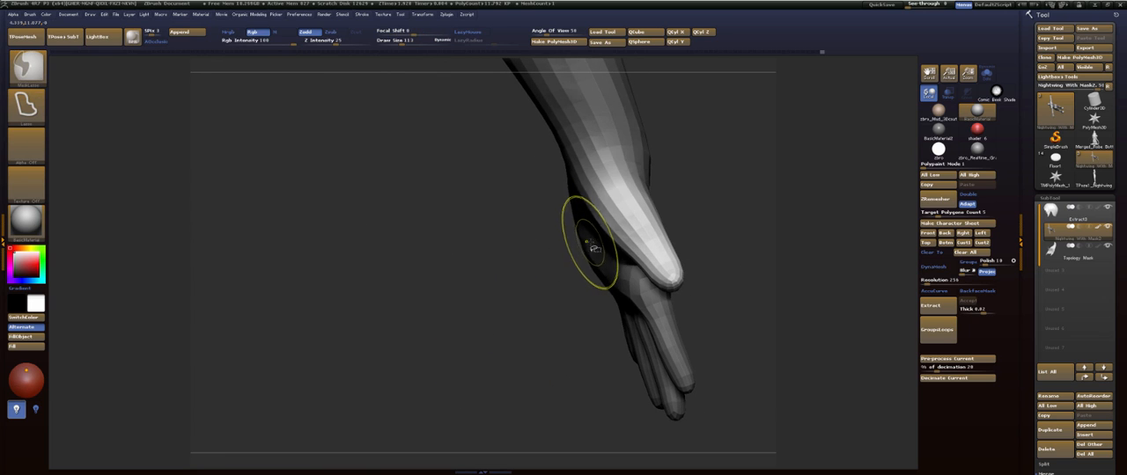
# - Rotate the thumb inward toward the palm and smooth the stretched area at its base
pyautogui.press('r')
pyautogui.moveTo(617, 187)
pyautogui.mouseDown()
pyautogui.moveTo(710, 175)
pyautogui.moveTo(686, 223)
pyautogui.mouseUp()
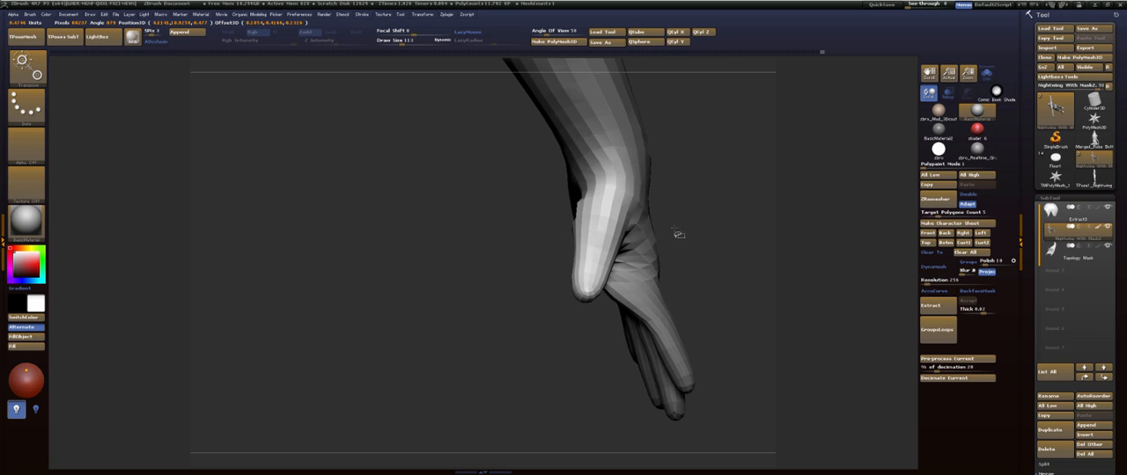
pyautogui.press('q')
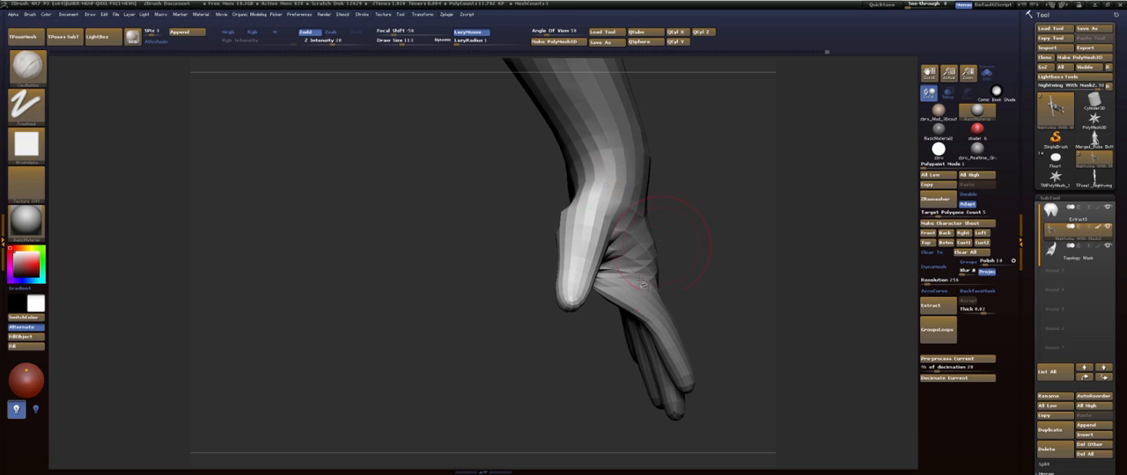
pyautogui.moveTo(691, 252)
pyautogui.mouseDown()
pyautogui.moveTo(765, 184)
pyautogui.moveTo(748, 148)
pyautogui.moveTo(764, 167)
pyautogui.mouseUp()
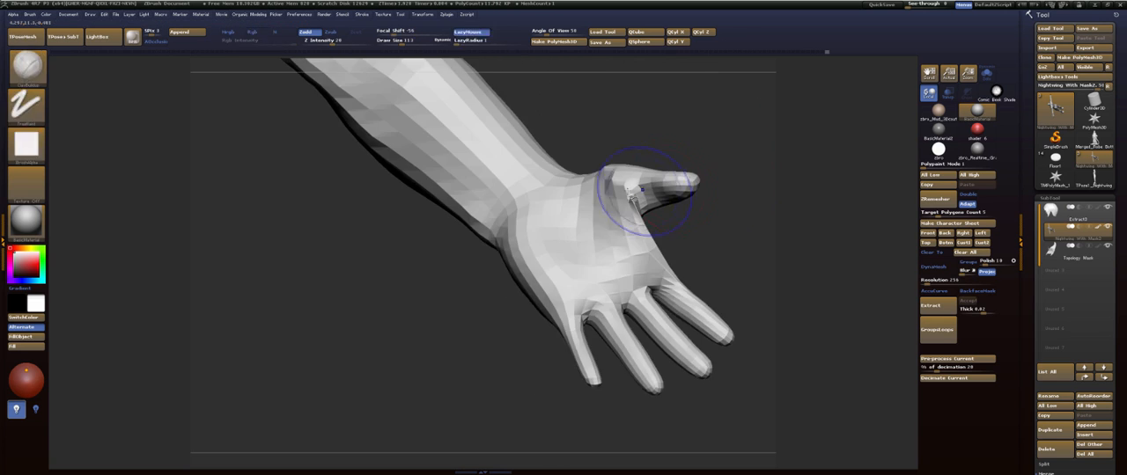
pyautogui.moveTo(649, 204)
pyautogui.keyDown('shift'); pyautogui.mouseDown()
pyautogui.moveTo(627, 226)
pyautogui.moveTo(656, 237)
pyautogui.mouseUp(); pyautogui.keyUp('shift')
# - Reshape the thumb web and the fingers with the Move brush at draw size 82
pyautogui.moveTo(722, 244)
pyautogui.mouseDown()
pyautogui.moveTo(605, 244)
pyautogui.moveTo(647, 227)
pyautogui.moveTo(639, 230)
pyautogui.moveTo(748, 247)
pyautogui.moveTo(554, 179)
pyautogui.moveTo(638, 167)
pyautogui.moveTo(616, 145)
pyautogui.moveTo(605, 167)
pyautogui.mouseUp()
pyautogui.press('s')
pyautogui.press('b')
pyautogui.press('m')
pyautogui.press('v')
pyautogui.moveTo(606, 167); pyautogui.dragTo(674, 210, button='right')
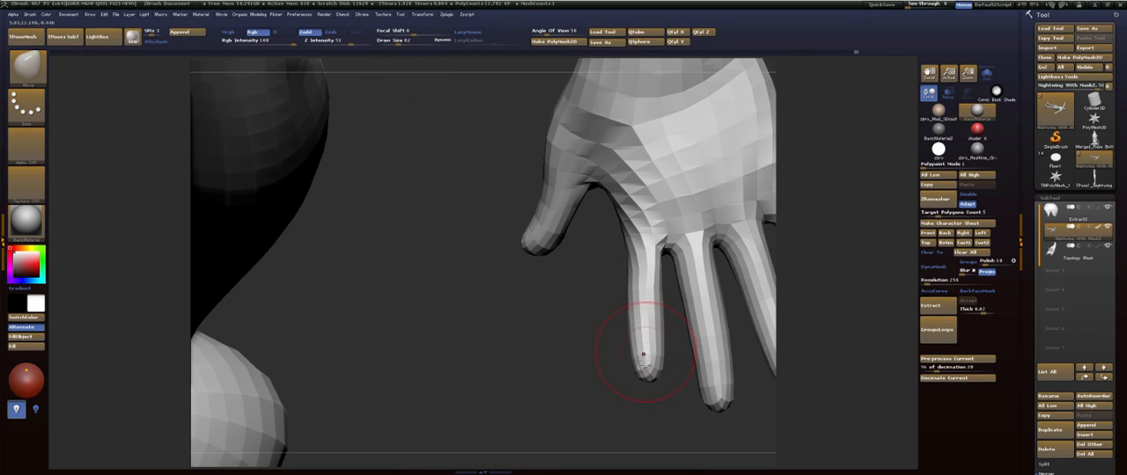
pyautogui.keyDown('alt'); pyautogui.moveTo(576, 376); pyautogui.dragTo(542, 411); pyautogui.keyUp('alt')
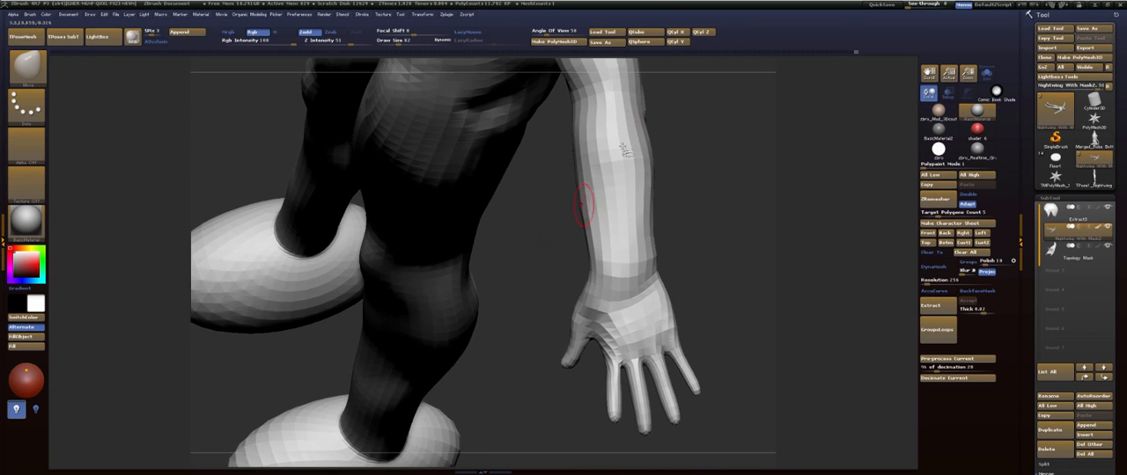
# - Smooth the back of the wrist and reshape the hand's outer edge with the Move brush at draw size 126
pyautogui.moveTo(701, 243); pyautogui.dragTo(698, 264)
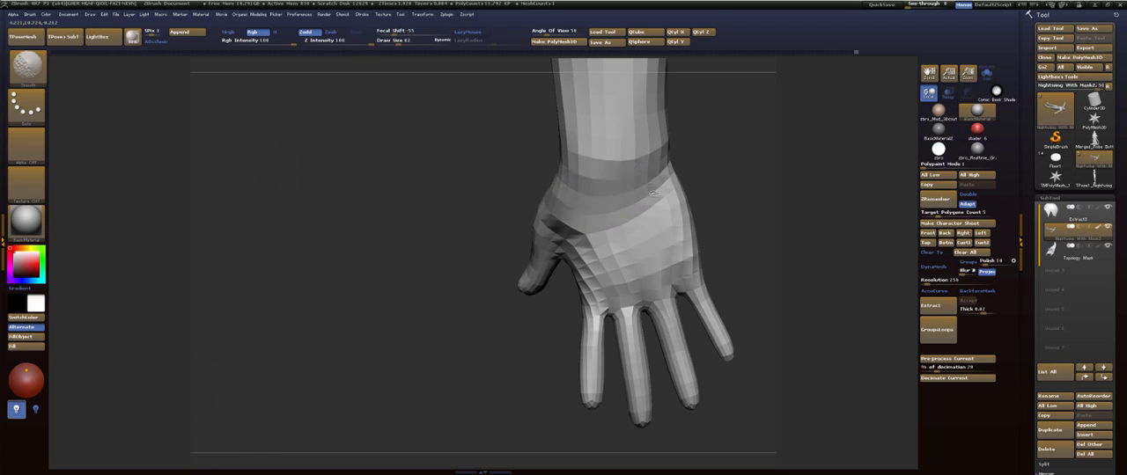
pyautogui.moveTo(710, 193)
pyautogui.mouseDown()
pyautogui.moveTo(737, 179)
pyautogui.moveTo(710, 175)
pyautogui.mouseUp()
pyautogui.moveTo(722, 226); pyautogui.dragTo(717, 232)
pyautogui.press('b')
pyautogui.press('m')
pyautogui.press('v')
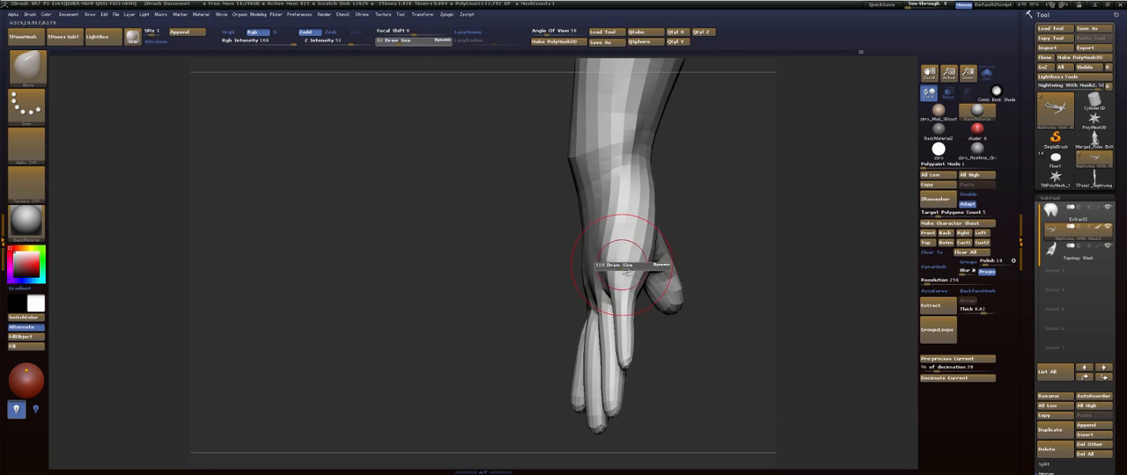
pyautogui.moveTo(625, 271); pyautogui.dragTo(621, 246)
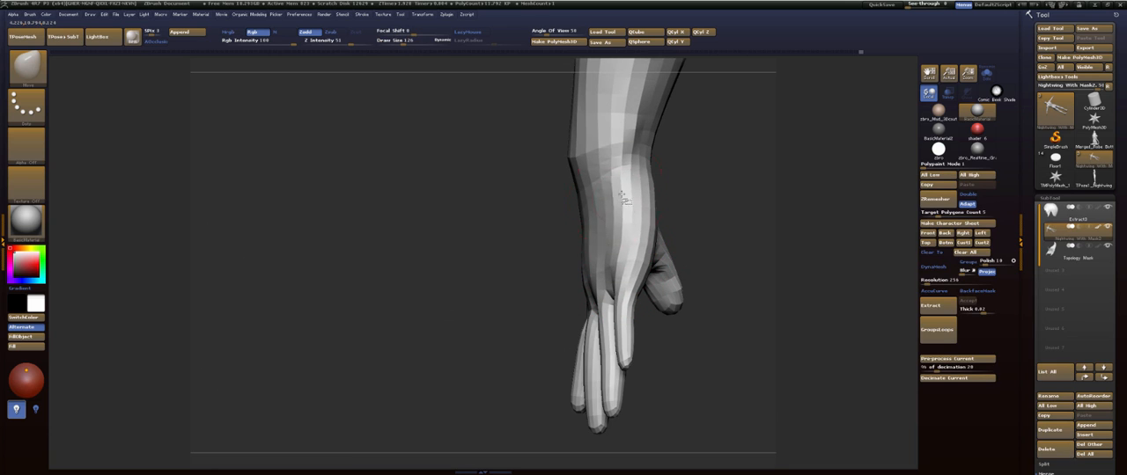
pyautogui.moveTo(712, 183)
pyautogui.mouseDown()
pyautogui.moveTo(666, 181)
pyautogui.moveTo(659, 196)
pyautogui.moveTo(633, 182)
pyautogui.mouseUp()
# - Build up the palm and the thumb's fleshy pad with the ClayBuildup brush
pyautogui.press('b')
pyautogui.press('c')
pyautogui.press('b')
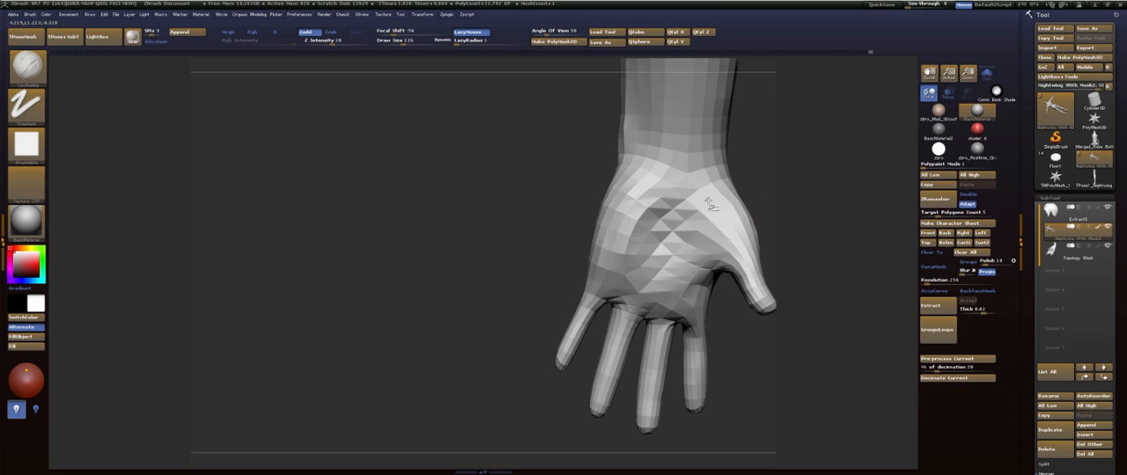
pyautogui.moveTo(795, 186); pyautogui.dragTo(802, 187)
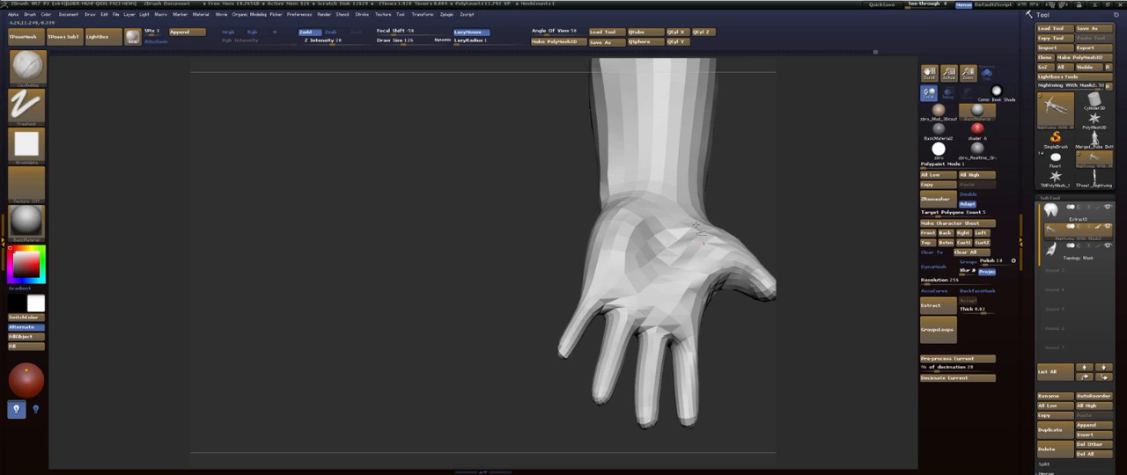
pyautogui.moveTo(755, 226); pyautogui.dragTo(770, 295)
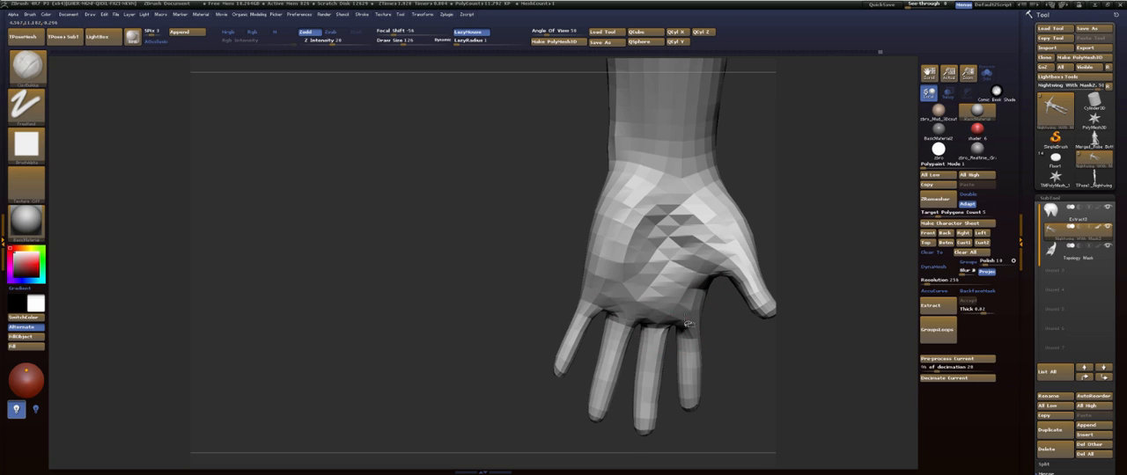
pyautogui.moveTo(550, 288)
pyautogui.mouseDown()
pyautogui.moveTo(578, 291)
pyautogui.moveTo(727, 234)
pyautogui.moveTo(694, 209)
pyautogui.moveTo(707, 246)
pyautogui.moveTo(686, 204)
pyautogui.mouseUp()
# - Refine the shape of the fingertips with the Move brush at a smaller draw size
pyautogui.press('b')
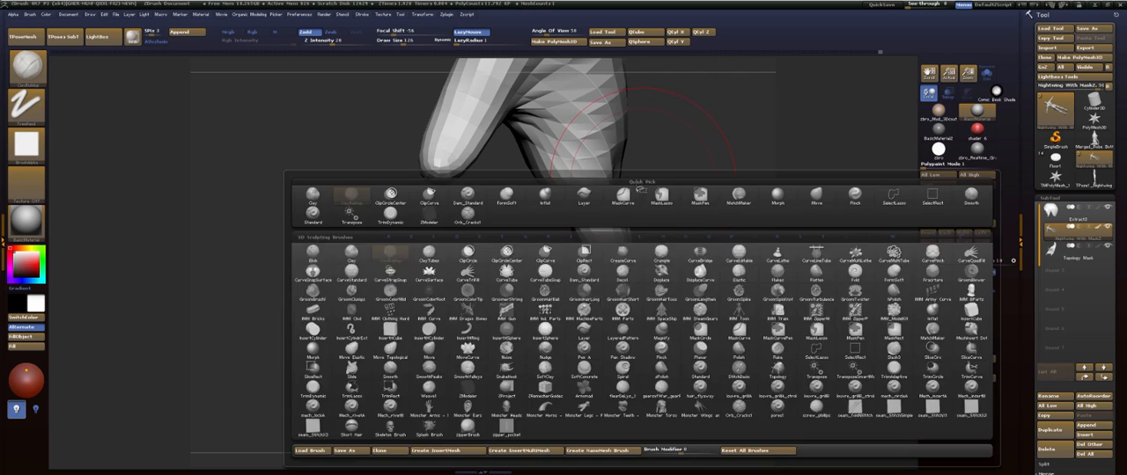
pyautogui.press('m')
pyautogui.press('v')
pyautogui.moveTo(705, 286)
pyautogui.keyDown('alt'); pyautogui.mouseDown()
pyautogui.moveTo(692, 212)
pyautogui.moveTo(699, 244)
pyautogui.moveTo(684, 270)
pyautogui.mouseUp(); pyautogui.keyUp('alt')
pyautogui.press('[')
pyautogui.press('[')
pyautogui.press('[')
pyautogui.press('[')
pyautogui.press('[')
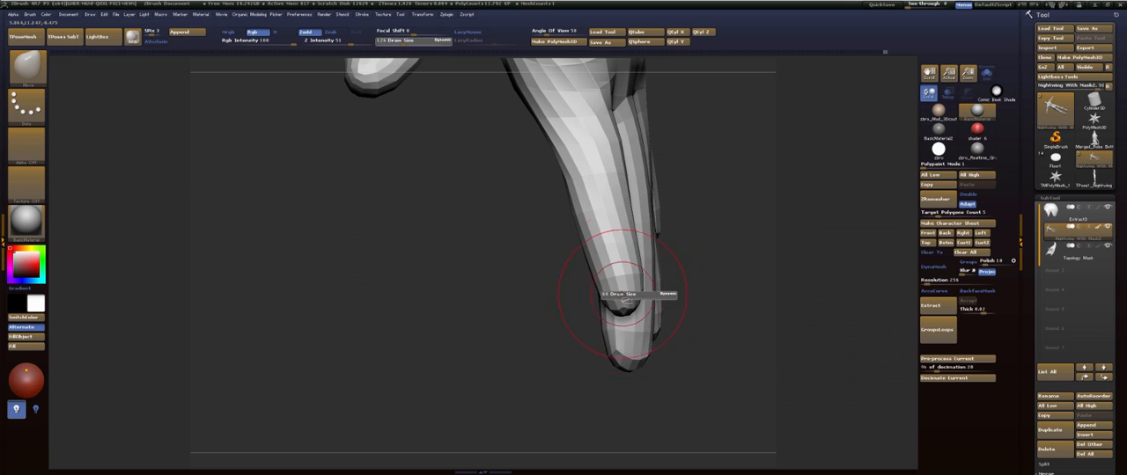
pyautogui.moveTo(731, 297); pyautogui.dragTo(681, 286)
pyautogui.moveTo(682, 394); pyautogui.dragTo(626, 305)
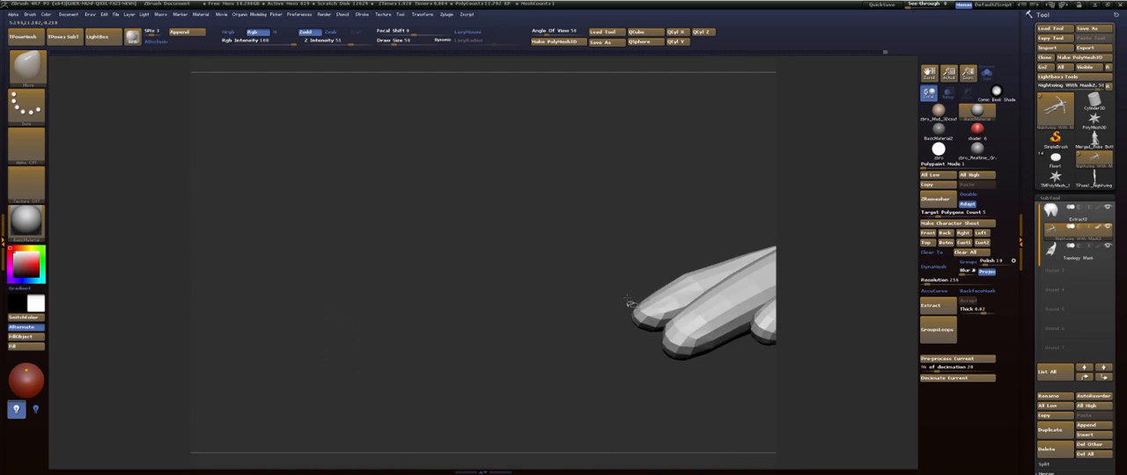
pyautogui.moveTo(686, 339); pyautogui.dragTo(560, 318)
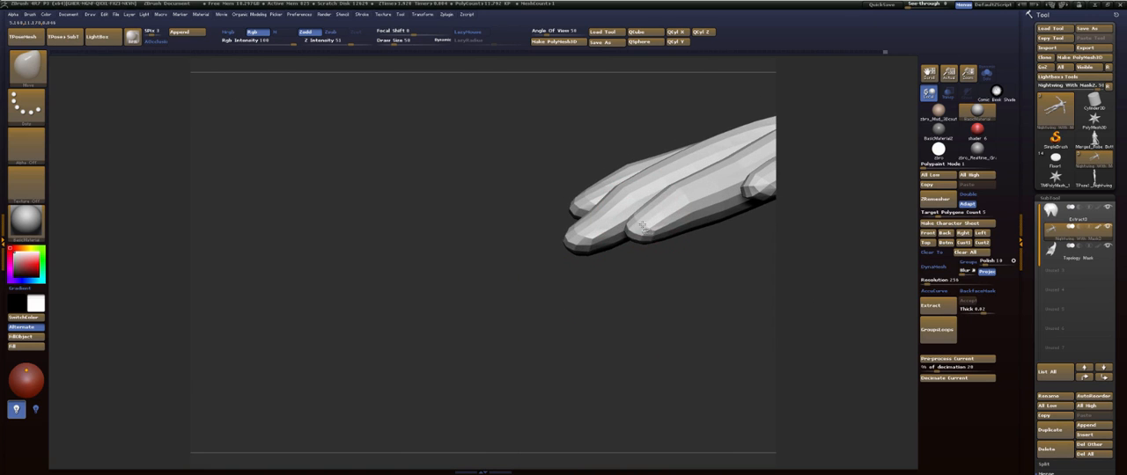
# - Adjust the alignment and side profile of the fingers with the Move brush, undoing the unwanted change
pyautogui.moveTo(674, 279); pyautogui.dragTo(605, 192)
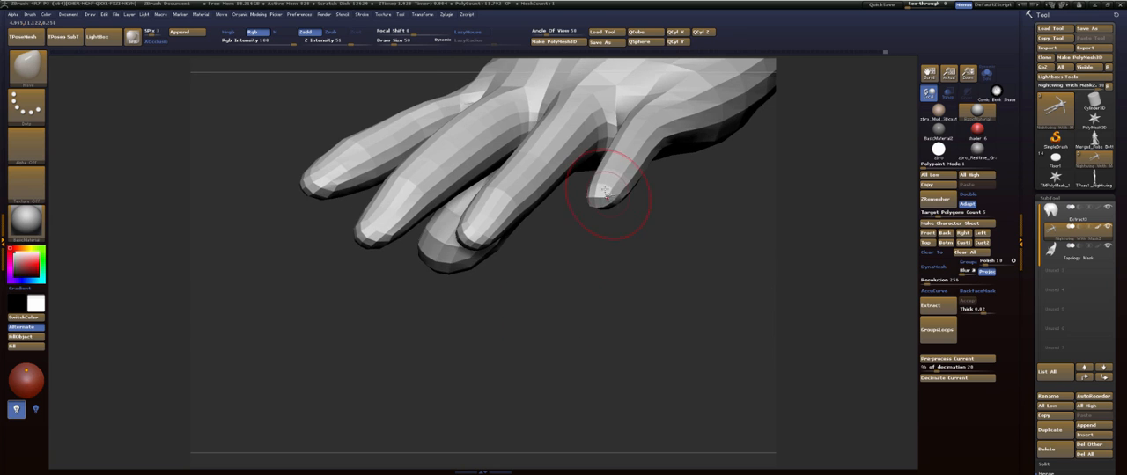
pyautogui.moveTo(648, 261)
pyautogui.mouseDown()
pyautogui.moveTo(656, 241)
pyautogui.moveTo(740, 195)
pyautogui.mouseUp()
pyautogui.hotkey('ctrl', 'z')
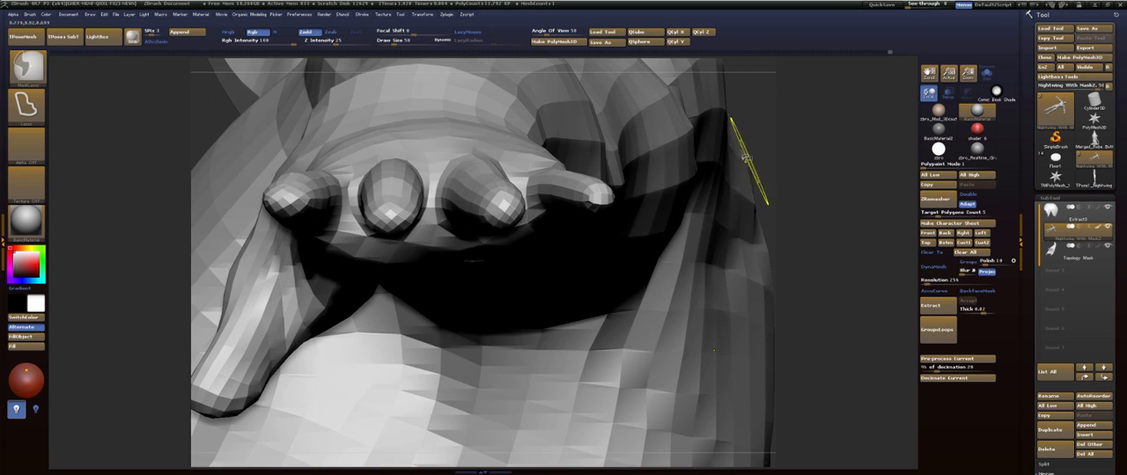
pyautogui.moveTo(497, 187); pyautogui.dragTo(502, 197)
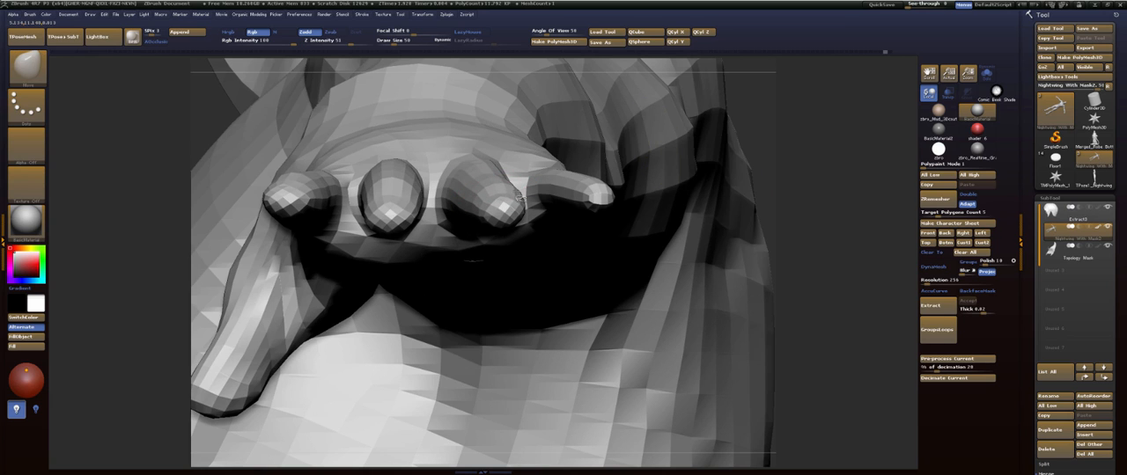
pyautogui.moveTo(854, 186)
pyautogui.mouseDown()
pyautogui.moveTo(840, 176)
pyautogui.moveTo(617, 188)
pyautogui.moveTo(615, 201)
pyautogui.mouseUp()
pyautogui.moveTo(624, 295)
pyautogui.mouseDown()
pyautogui.moveTo(589, 302)
pyautogui.moveTo(599, 307)
pyautogui.moveTo(586, 307)
pyautogui.moveTo(585, 364)
pyautogui.moveTo(654, 360)
pyautogui.moveTo(624, 367)
pyautogui.moveTo(636, 371)
pyautogui.moveTo(616, 357)
pyautogui.mouseUp()
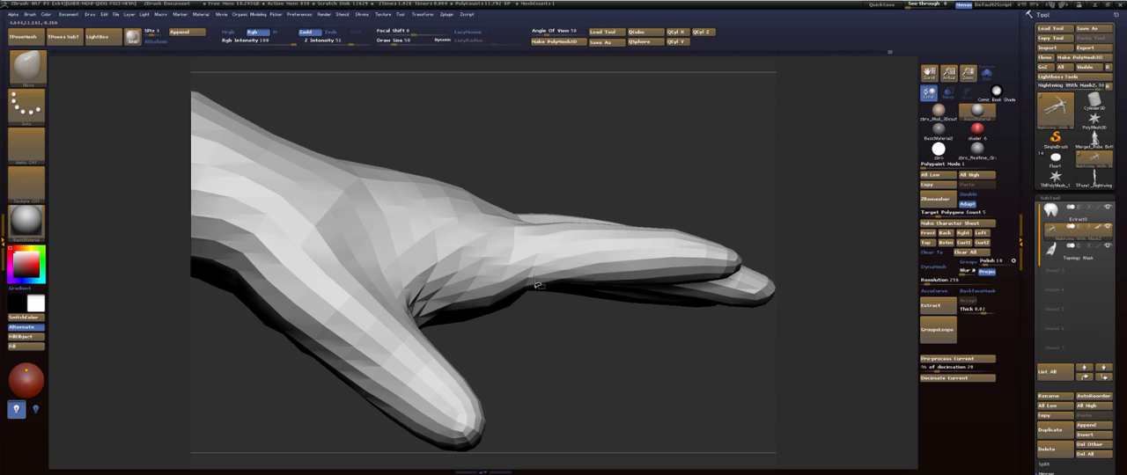
pyautogui.moveTo(673, 169)
pyautogui.mouseDown()
pyautogui.moveTo(599, 166)
pyautogui.moveTo(636, 173)
pyautogui.moveTo(669, 120)
pyautogui.mouseUp()
pyautogui.moveTo(684, 199)
pyautogui.mouseDown()
pyautogui.moveTo(684, 181)
pyautogui.moveTo(730, 167)
pyautogui.mouseUp()
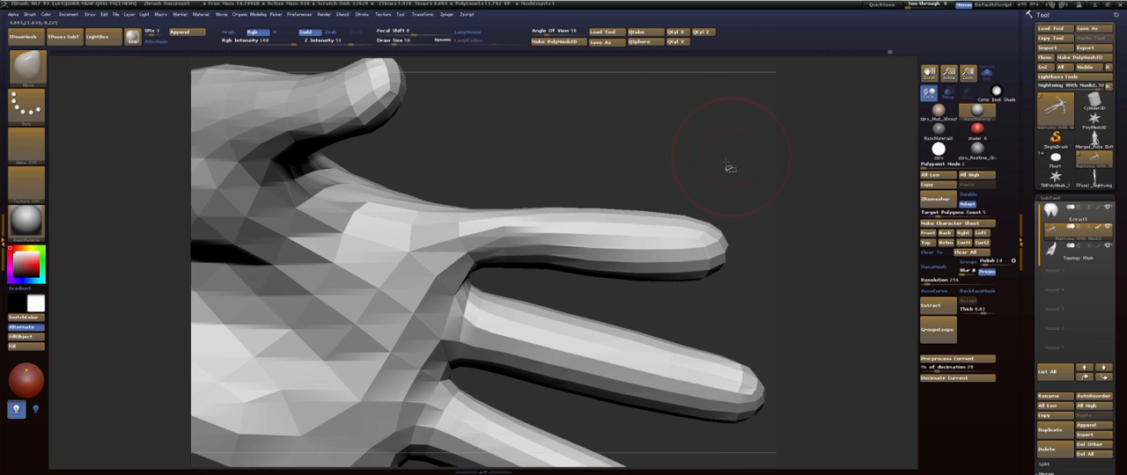
# - Build up soft volume along the fingers on the palm side with the FormSoft brush
pyautogui.press('b')
pyautogui.press('f')
pyautogui.press('s')
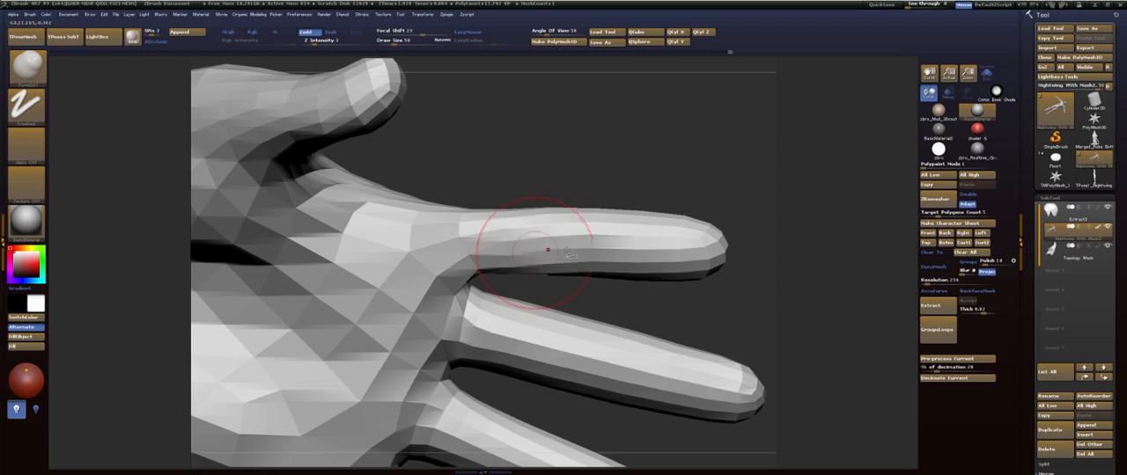
pyautogui.moveTo(549, 224)
pyautogui.keyDown('shift'); pyautogui.mouseDown()
pyautogui.moveTo(597, 212)
pyautogui.moveTo(654, 133)
pyautogui.moveTo(667, 259)
pyautogui.moveTo(669, 232)
pyautogui.moveTo(606, 197)
pyautogui.moveTo(524, 205)
pyautogui.mouseUp(); pyautogui.keyUp('shift')
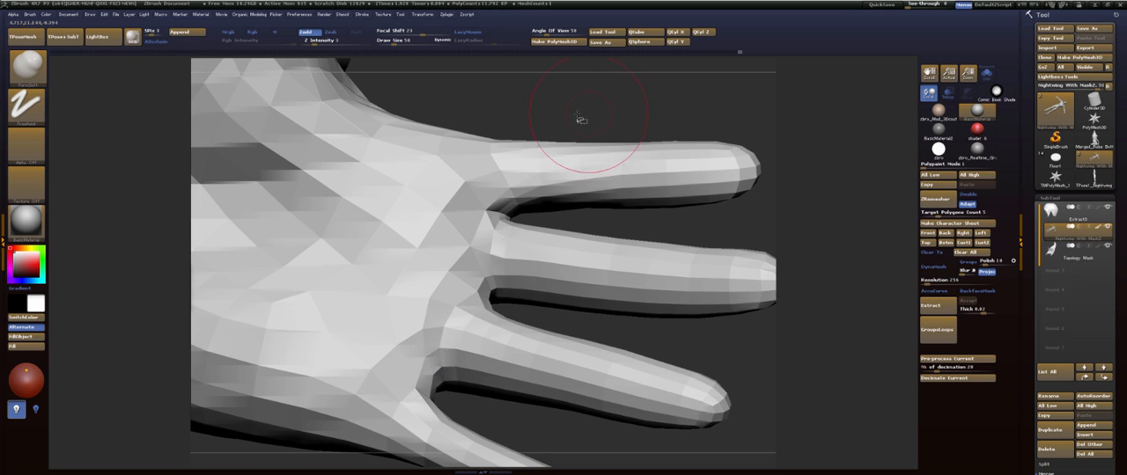
pyautogui.moveTo(577, 119)
pyautogui.mouseDown()
pyautogui.moveTo(540, 188)
pyautogui.moveTo(545, 305)
pyautogui.moveTo(555, 229)
pyautogui.moveTo(608, 202)
pyautogui.moveTo(573, 254)
pyautogui.mouseUp()
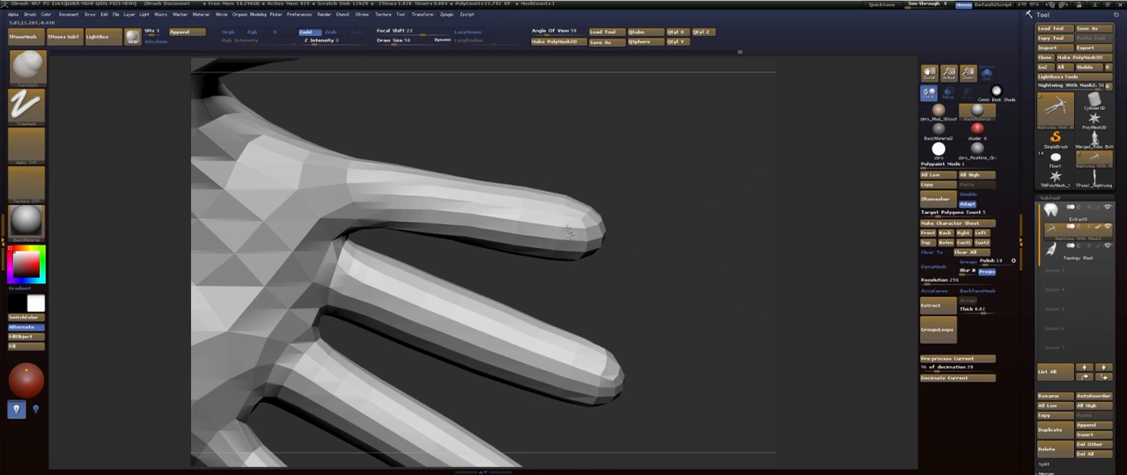
pyautogui.moveTo(652, 208); pyautogui.dragTo(409, 358)
pyautogui.moveTo(497, 369); pyautogui.dragTo(473, 362)
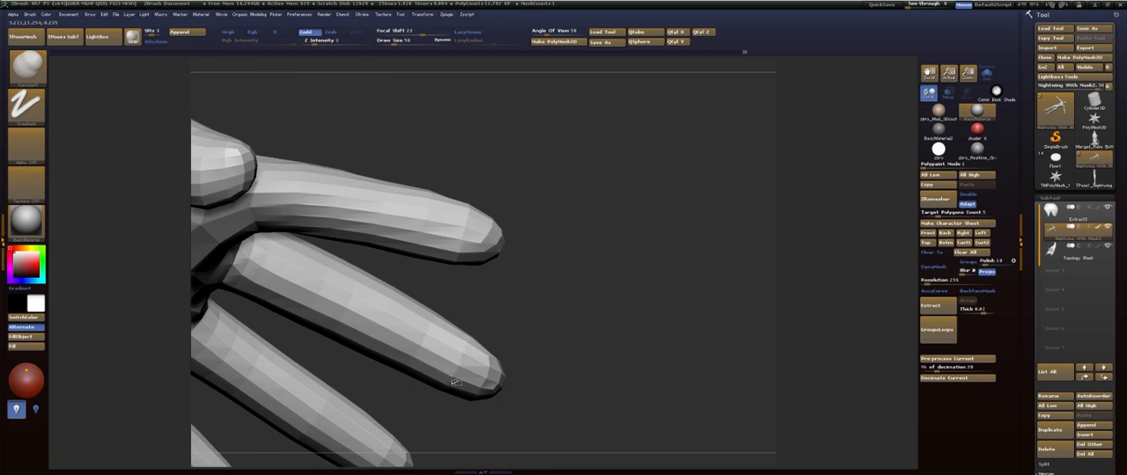
pyautogui.moveTo(548, 430); pyautogui.dragTo(503, 314)
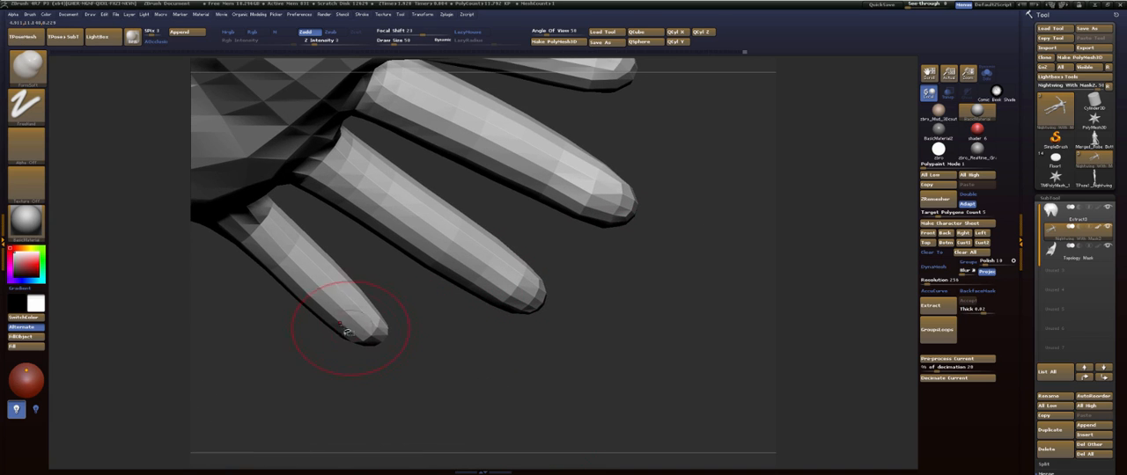
pyautogui.moveTo(355, 331); pyautogui.dragTo(473, 423)
# - Mask the whole body except both arms, with a softened mask edge at the shoulders
pyautogui.press('f')
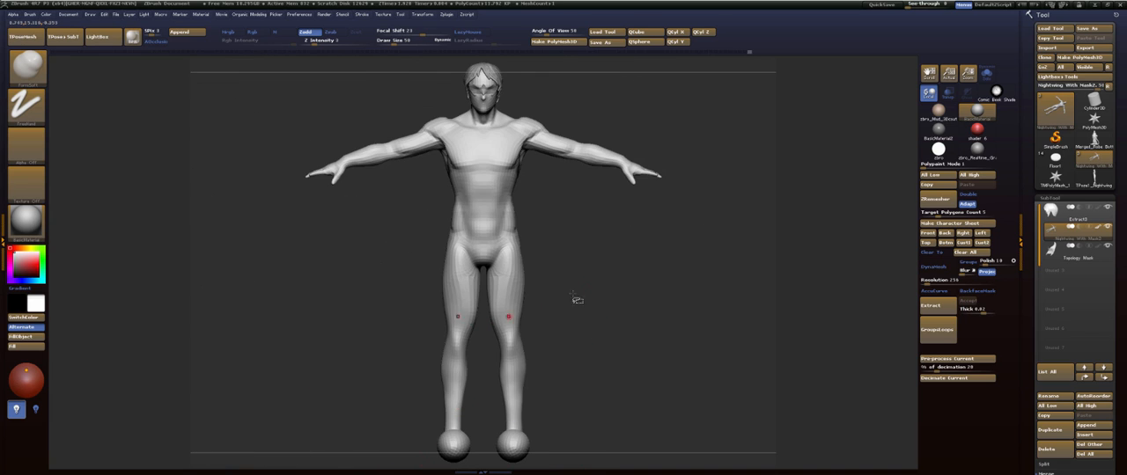
pyautogui.keyDown('alt'); pyautogui.moveTo(632, 254); pyautogui.dragTo(578, 335); pyautogui.keyUp('alt')
pyautogui.keyDown('alt'); pyautogui.moveTo(676, 359); pyautogui.dragTo(563, 253); pyautogui.keyUp('alt')
pyautogui.press('ctrl')
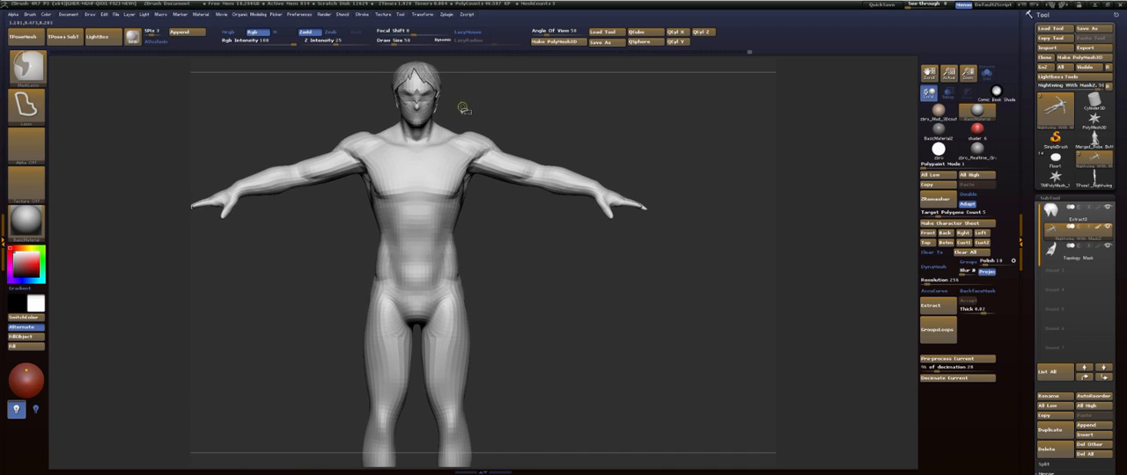
pyautogui.moveTo(477, 172)
pyautogui.keyDown('ctrl'); pyautogui.mouseDown()
pyautogui.moveTo(558, 297)
pyautogui.moveTo(616, 91)
pyautogui.moveTo(467, 132)
pyautogui.moveTo(495, 222)
pyautogui.moveTo(539, 173)
pyautogui.mouseUp(); pyautogui.keyUp('ctrl')
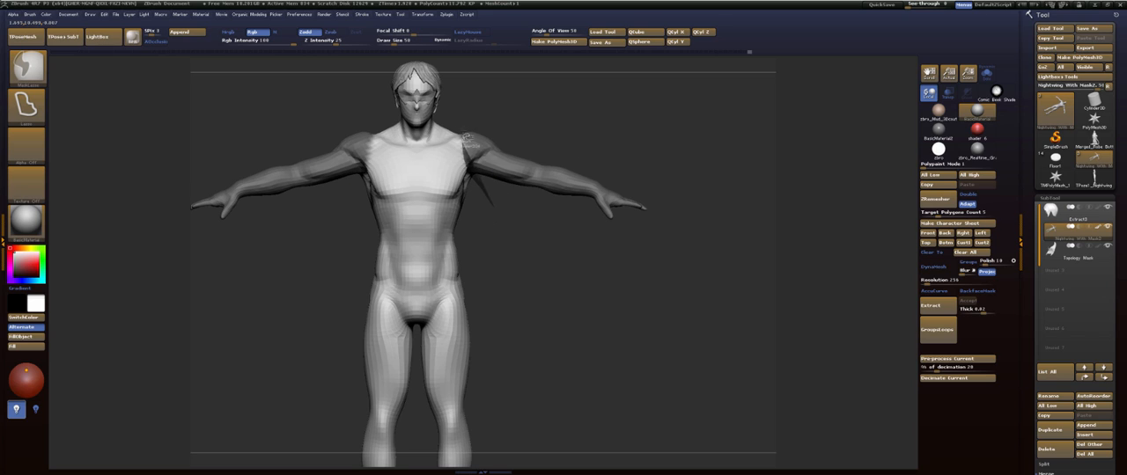
pyautogui.keyDown('ctrl'); pyautogui.moveTo(467, 138); pyautogui.dragTo(494, 89); pyautogui.keyUp('ctrl')
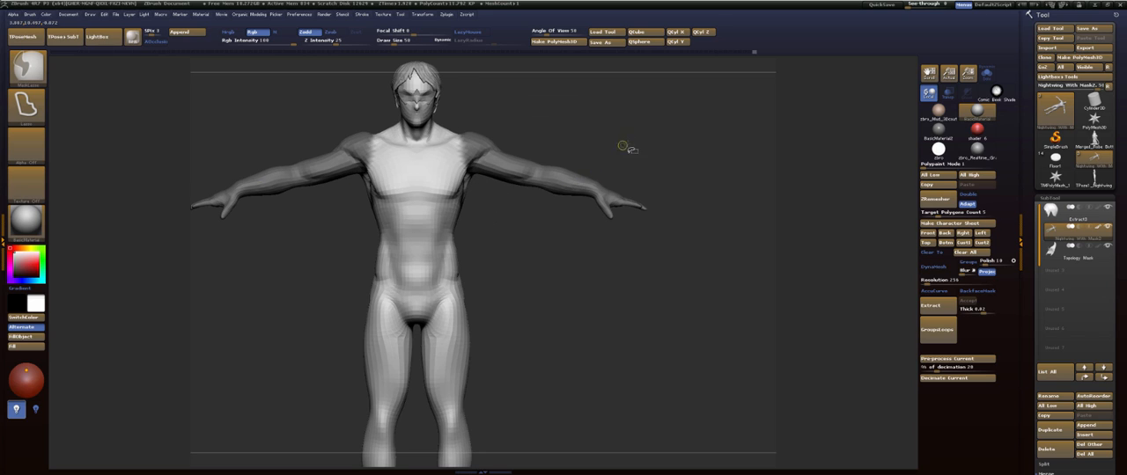
pyautogui.keyDown('ctrl'); pyautogui.click(624, 144); pyautogui.keyUp('ctrl')
pyautogui.press('w')
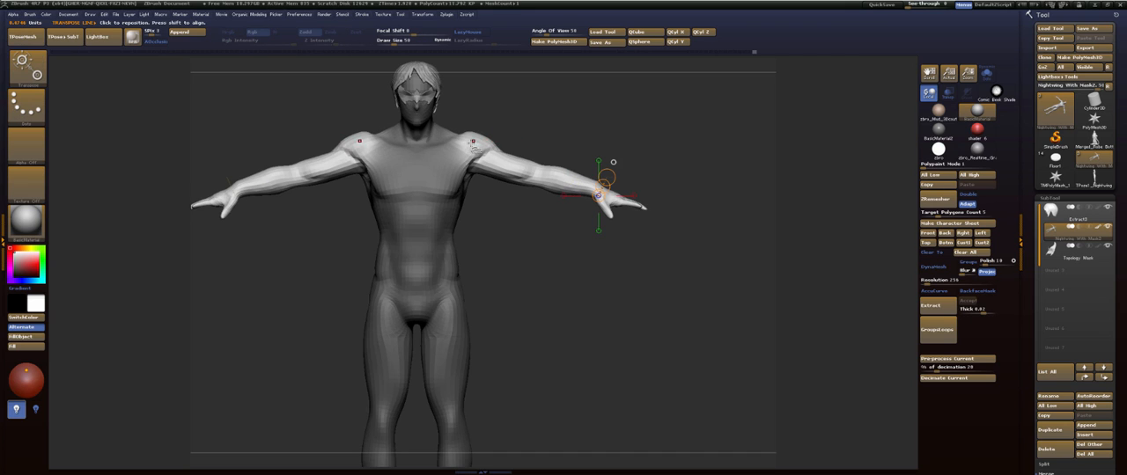
# - Rotate both arms down at the shoulders with Transpose to check their length from front and back, and undo the pose
pyautogui.moveTo(466, 147)
pyautogui.mouseDown()
pyautogui.moveTo(618, 148)
pyautogui.moveTo(608, 181)
pyautogui.moveTo(530, 264)
pyautogui.mouseUp()
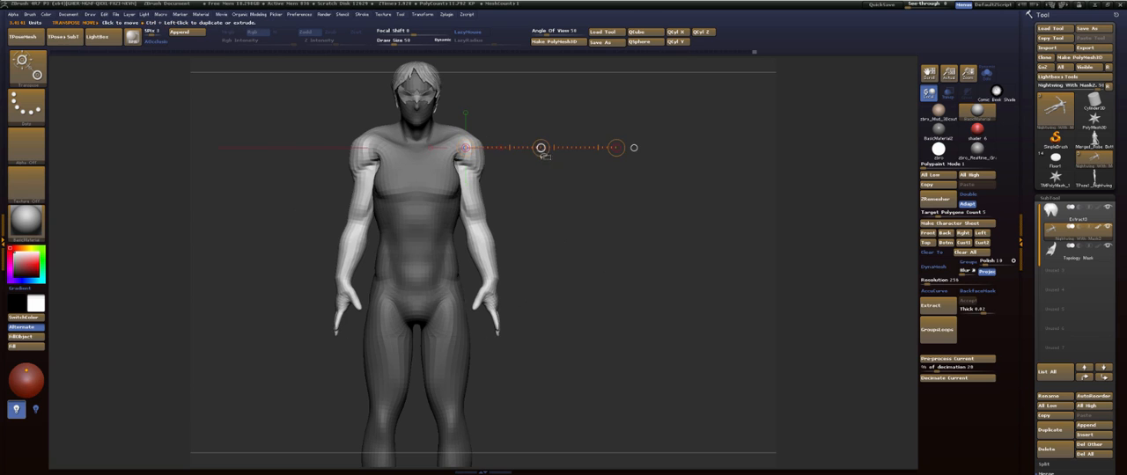
pyautogui.moveTo(542, 150); pyautogui.dragTo(549, 166)
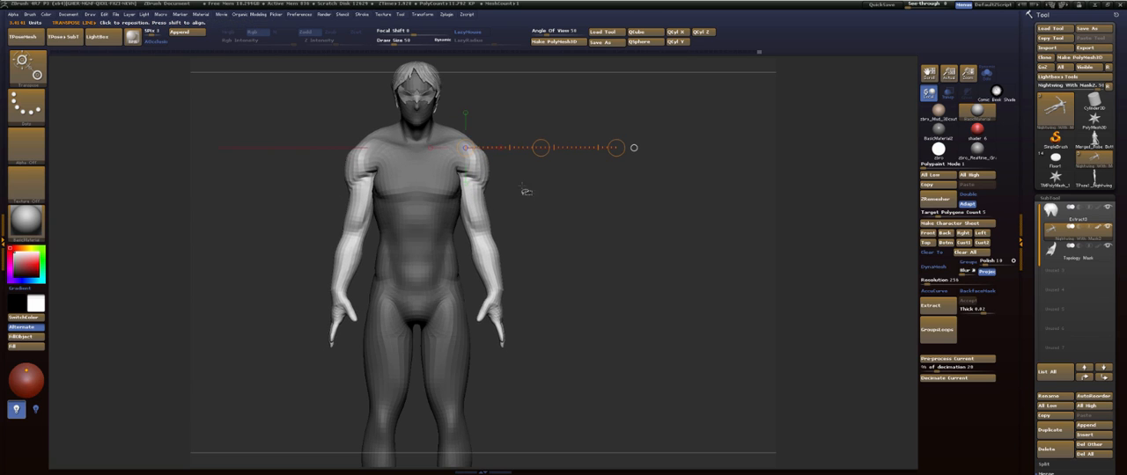
pyautogui.press('q')
pyautogui.moveTo(558, 224); pyautogui.dragTo(458, 246)
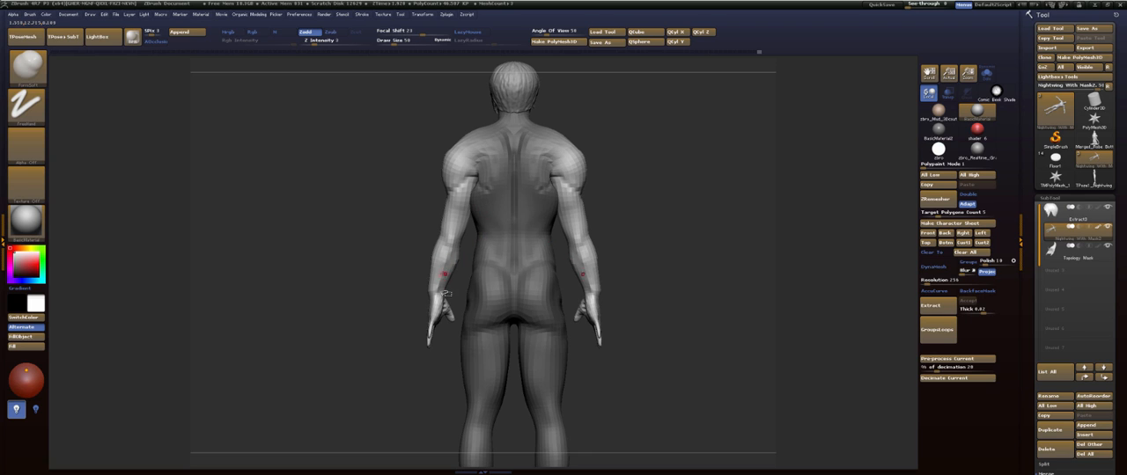
pyautogui.moveTo(386, 276); pyautogui.dragTo(602, 149)
pyautogui.hotkey('ctrl', 'z')
pyautogui.hotkey('ctrl', 'z')
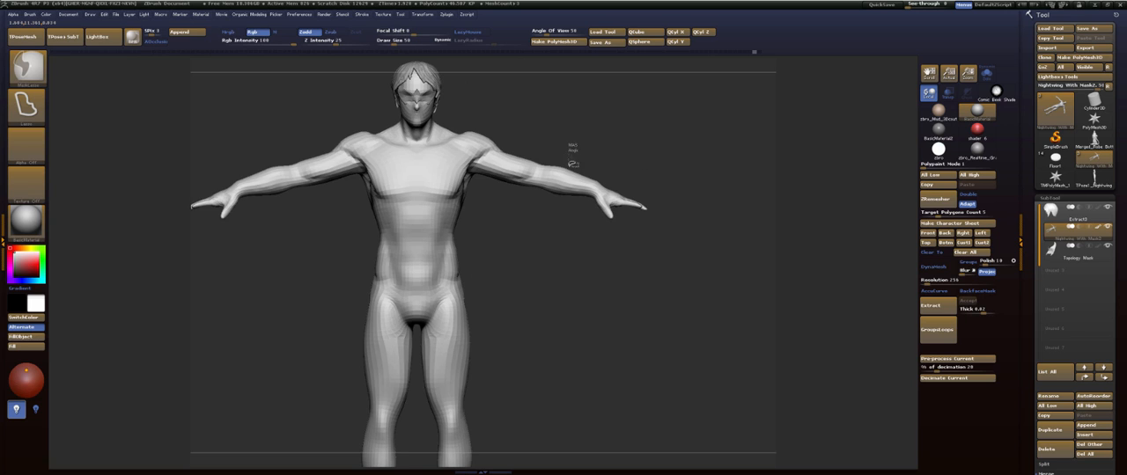
# - Mask everything except the wrists and hands, and move them slightly outward with Transpose to lengthen the forearms
pyautogui.keyDown('ctrl'); pyautogui.moveTo(559, 205); pyautogui.dragTo(718, 157); pyautogui.keyUp('ctrl')
pyautogui.keyDown('ctrl'); pyautogui.click(680, 161); pyautogui.keyUp('ctrl')
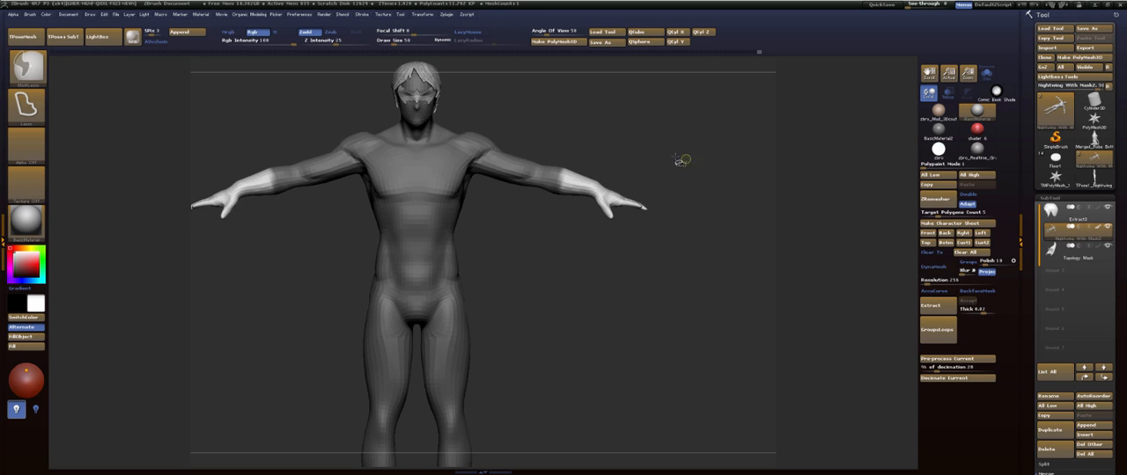
pyautogui.keyDown('ctrl'); pyautogui.click(587, 181); pyautogui.keyUp('ctrl')
pyautogui.press('r')
pyautogui.keyDown('shift'); pyautogui.moveTo(556, 180); pyautogui.dragTo(671, 197); pyautogui.keyUp('shift')
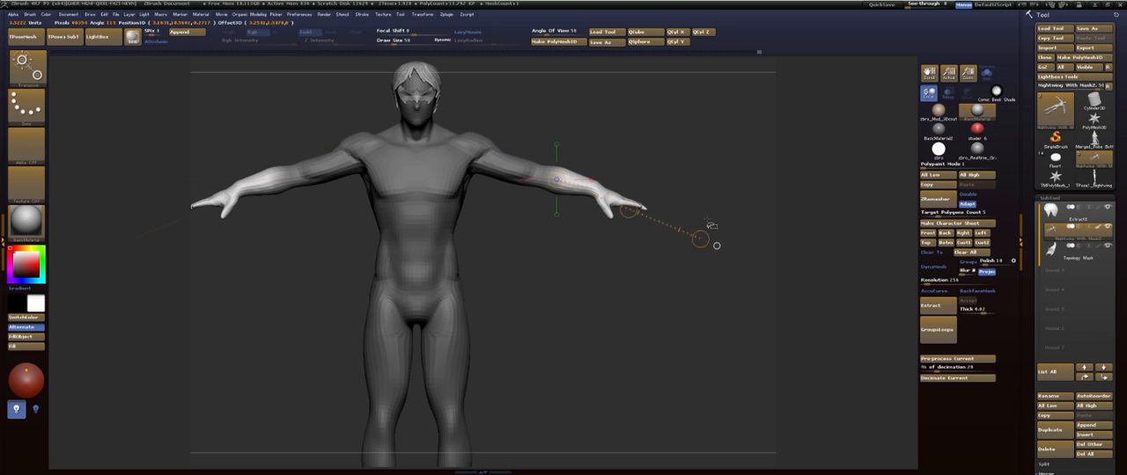
pyautogui.moveTo(716, 246); pyautogui.dragTo(706, 225)
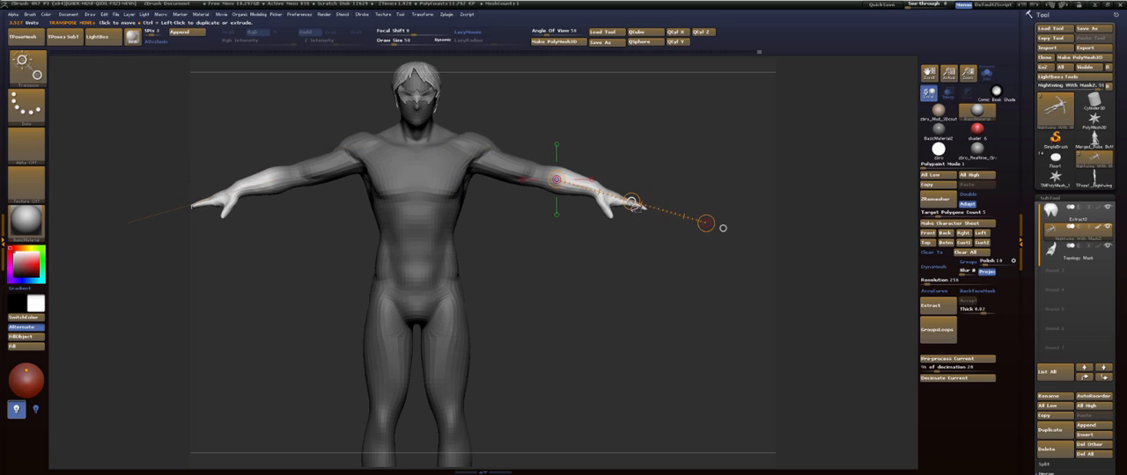
pyautogui.moveTo(631, 202); pyautogui.dragTo(638, 205)
pyautogui.press('q')
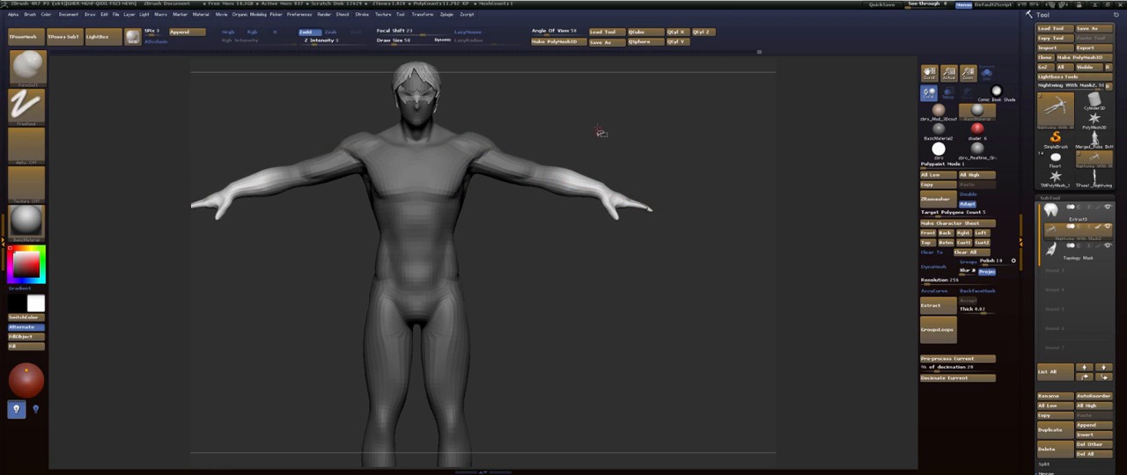
# - Clear the mask, reshape the forearm and elbow contours with the Move brush at a larger draw size, and smooth the forearm
pyautogui.moveTo(600, 133)
pyautogui.keyDown('ctrl'); pyautogui.mouseDown()
pyautogui.moveTo(619, 154)
pyautogui.moveTo(551, 154)
pyautogui.moveTo(587, 214)
pyautogui.mouseUp(); pyautogui.keyUp('ctrl')
pyautogui.keyDown('alt'); pyautogui.moveTo(436, 313); pyautogui.dragTo(490, 331); pyautogui.keyUp('alt')
pyautogui.press('s')
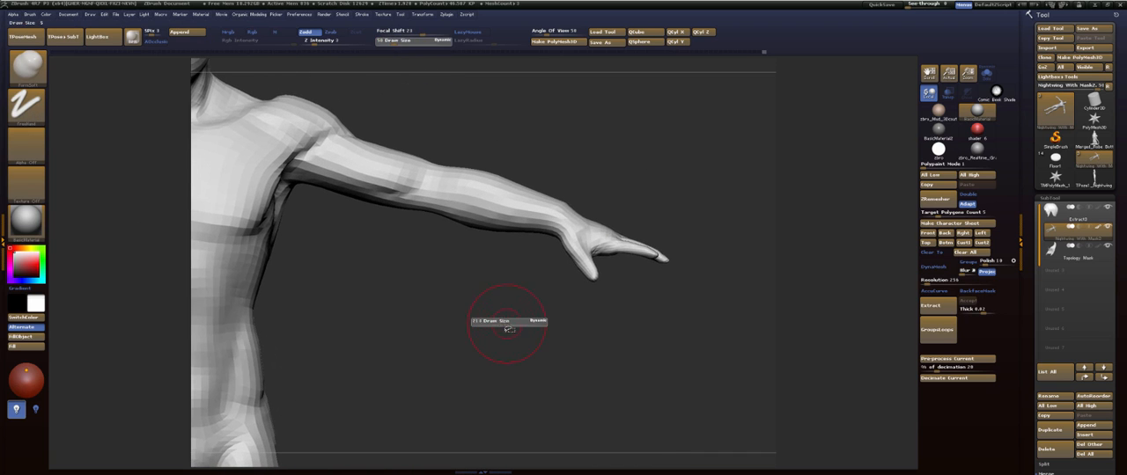
pyautogui.press('b')
pyautogui.press('m')
pyautogui.press('v')
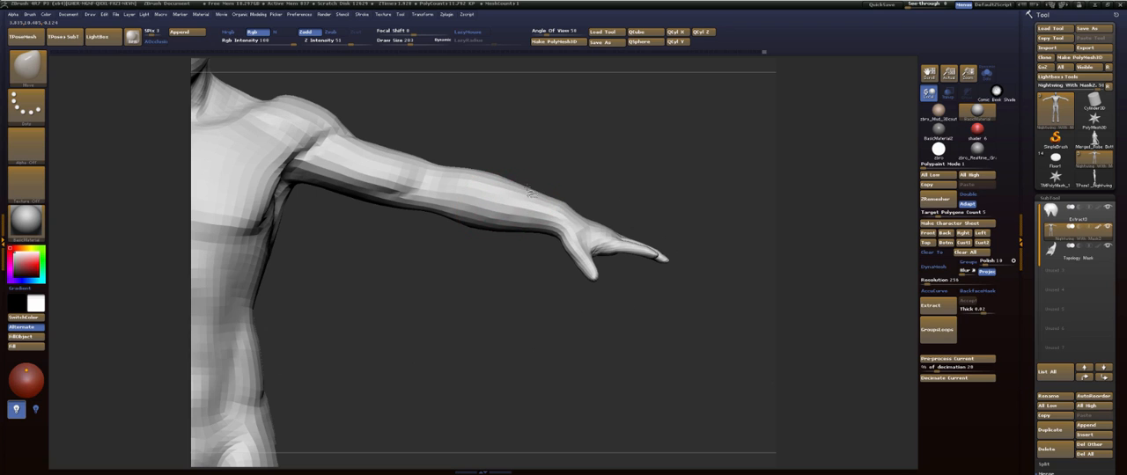
pyautogui.keyDown('alt'); pyautogui.moveTo(447, 285); pyautogui.dragTo(502, 329); pyautogui.keyUp('alt')
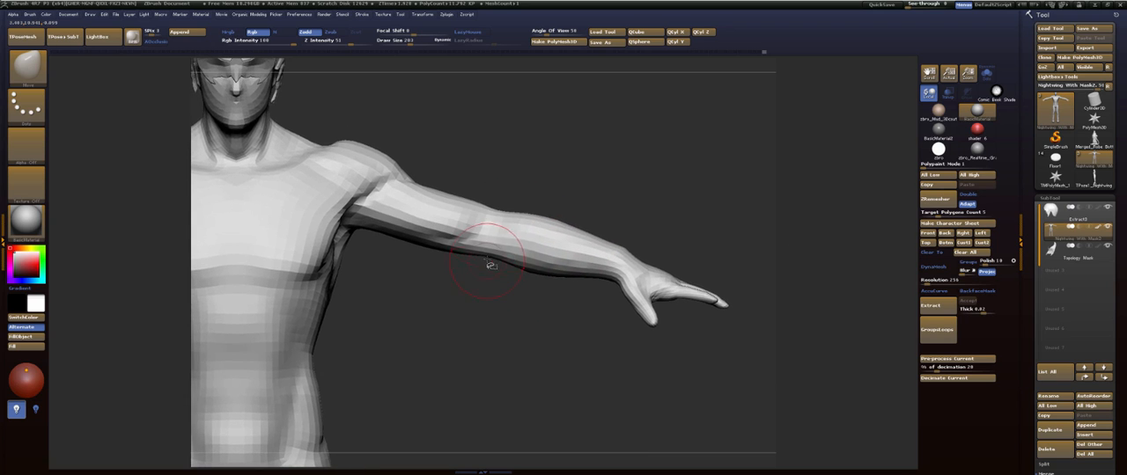
pyautogui.moveTo(490, 265); pyautogui.dragTo(461, 213)
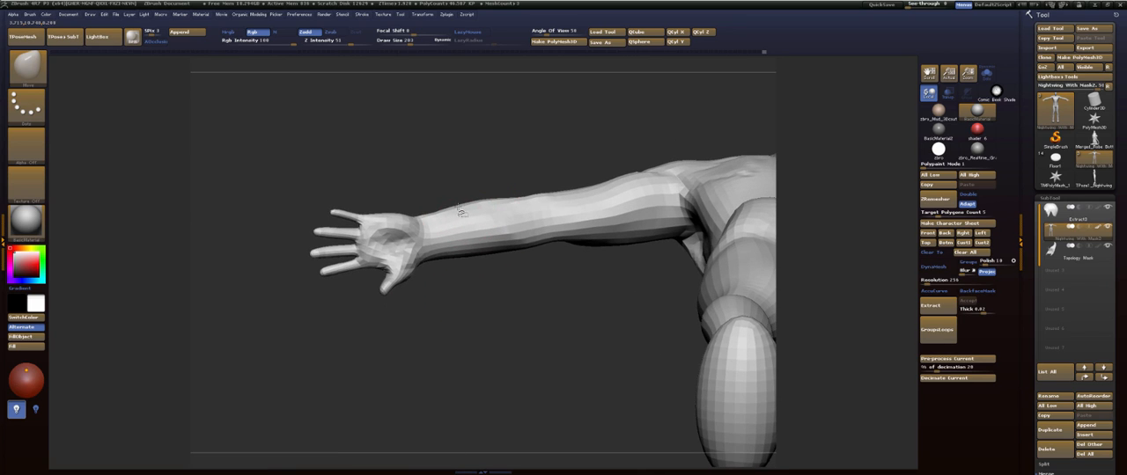
pyautogui.moveTo(556, 290); pyautogui.dragTo(525, 210)
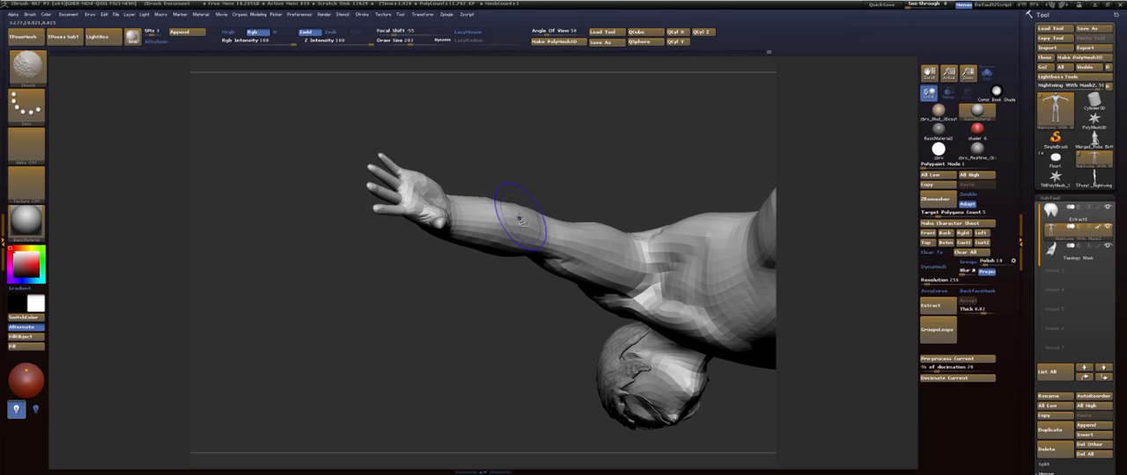
pyautogui.moveTo(510, 321)
pyautogui.mouseDown()
pyautogui.moveTo(538, 268)
pyautogui.moveTo(586, 235)
pyautogui.moveTo(542, 273)
pyautogui.moveTo(531, 342)
pyautogui.moveTo(484, 309)
pyautogui.moveTo(410, 347)
pyautogui.moveTo(409, 370)
pyautogui.mouseUp()
pyautogui.moveTo(447, 224)
pyautogui.mouseDown()
pyautogui.moveTo(390, 194)
pyautogui.moveTo(571, 182)
pyautogui.moveTo(605, 192)
pyautogui.mouseUp()
# - Adjust the Move brush's draw size and reshape the trapezius and shoulder contours from the front, back and above
pyautogui.press('s')
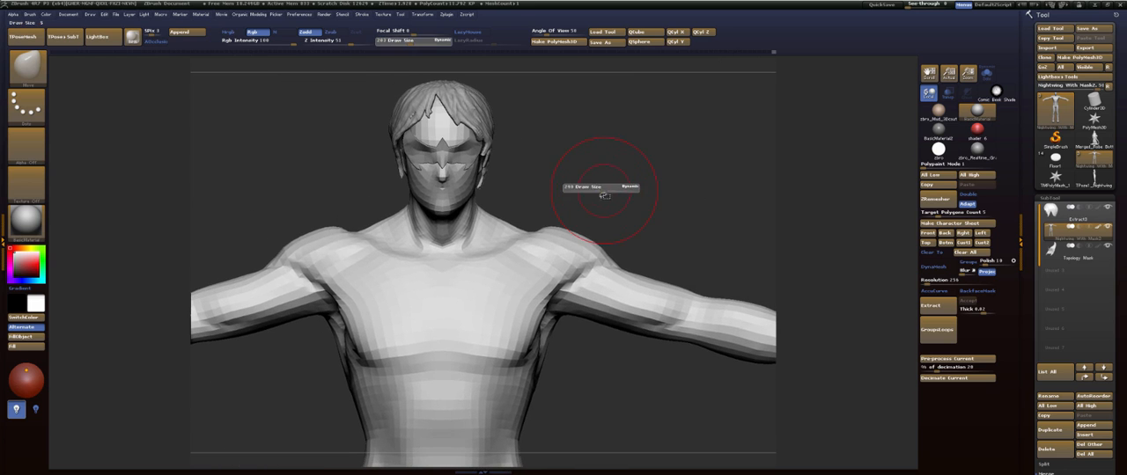
pyautogui.press('d')
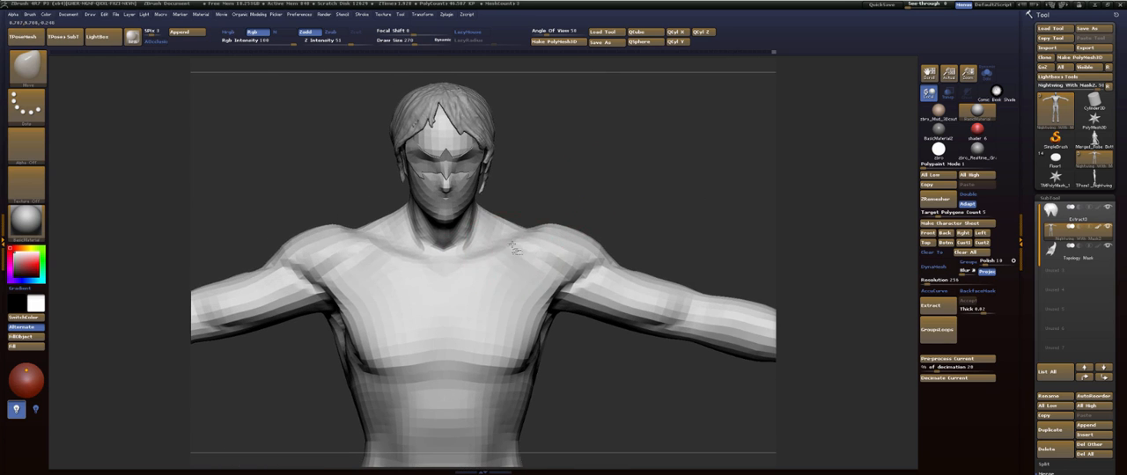
pyautogui.moveTo(595, 185); pyautogui.dragTo(493, 204)
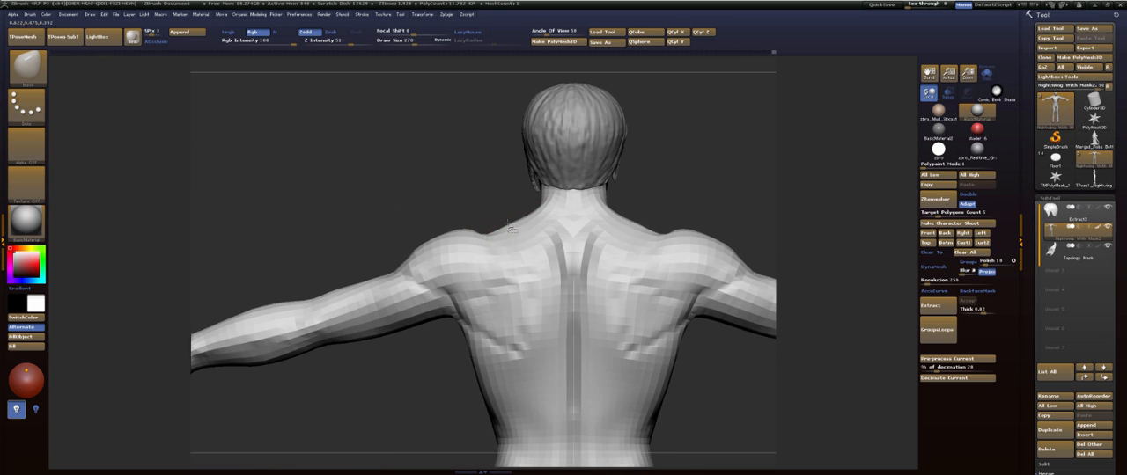
pyautogui.moveTo(520, 233); pyautogui.dragTo(387, 310)
pyautogui.moveTo(389, 229); pyautogui.dragTo(387, 220)
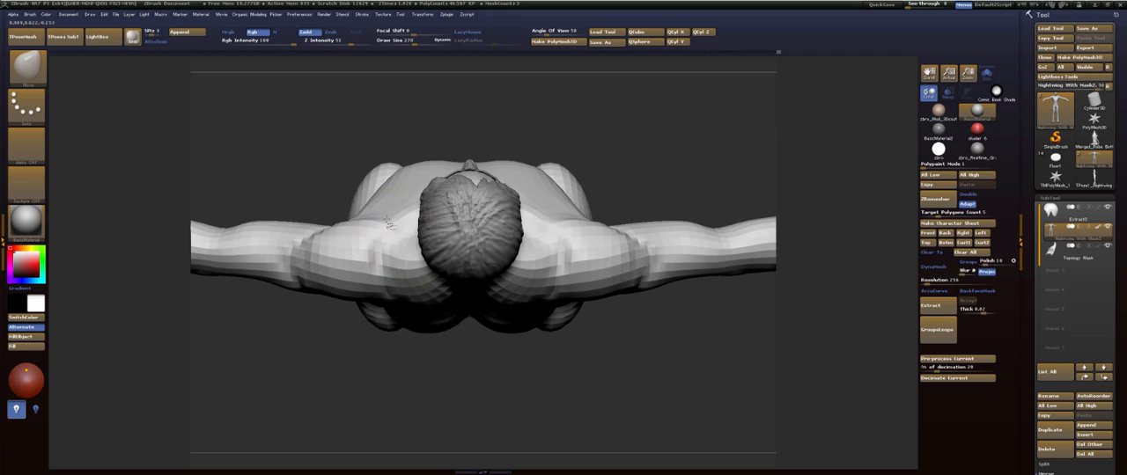
# - Isolate the upper torso in Solo mode and reshape the chest and shoulder contour from above with the Move brush
pyautogui.moveTo(654, 130)
pyautogui.keyDown('alt'); pyautogui.mouseDown()
pyautogui.moveTo(593, 211)
pyautogui.moveTo(608, 201)
pyautogui.moveTo(606, 183)
pyautogui.moveTo(702, 165)
pyautogui.mouseUp(); pyautogui.keyUp('alt')
pyautogui.keyDown('ctrl'); pyautogui.keyDown('shift'); pyautogui.click(518, 291); pyautogui.keyUp('shift'); pyautogui.keyUp('ctrl')
pyautogui.click(987, 74)
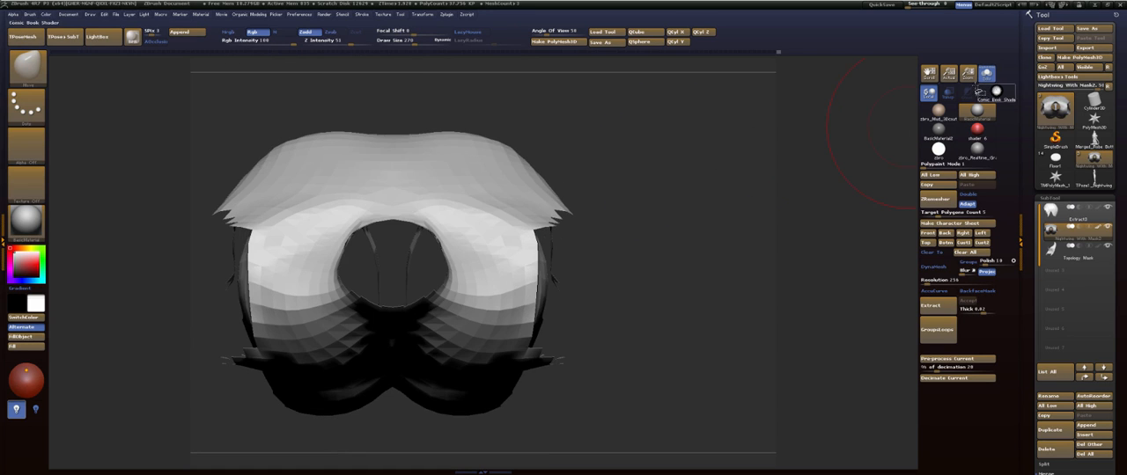
pyautogui.keyDown('alt'); pyautogui.moveTo(708, 194); pyautogui.dragTo(769, 207); pyautogui.keyUp('alt')
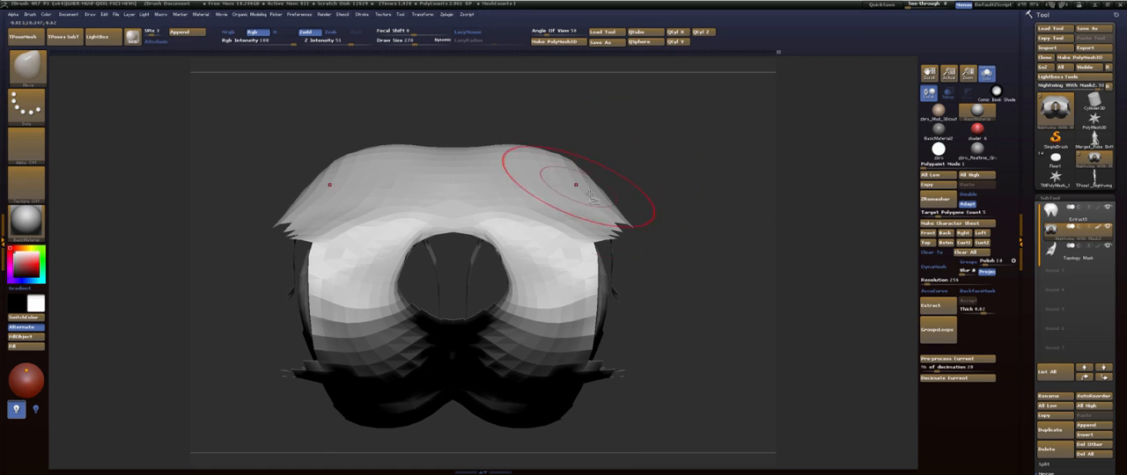
pyautogui.click(520, 215)
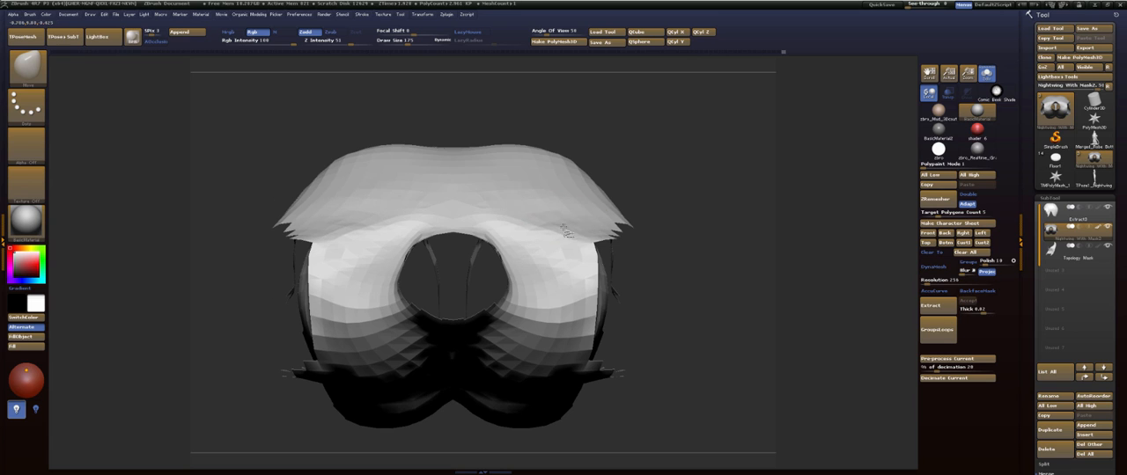
pyautogui.moveTo(602, 153)
pyautogui.keyDown('alt'); pyautogui.mouseDown()
pyautogui.moveTo(617, 199)
pyautogui.moveTo(559, 203)
pyautogui.mouseUp(); pyautogui.keyUp('alt')
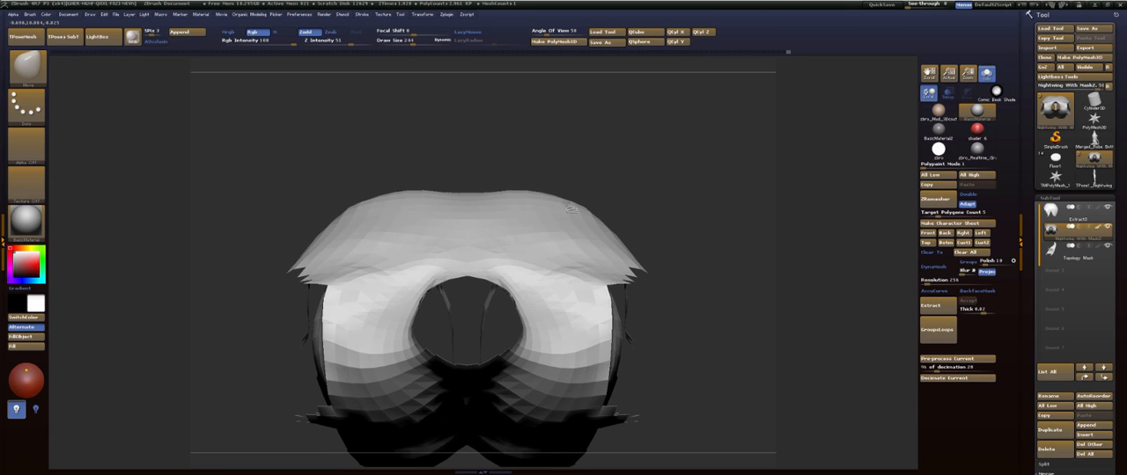
# - Set the draw size to 244, unhide the rest of the body, and adjust the shoulder mass from above
pyautogui.press('s')
pyautogui.click(467, 214)
pyautogui.keyDown('alt'); pyautogui.moveTo(692, 218); pyautogui.dragTo(677, 156); pyautogui.keyUp('alt')
pyautogui.keyDown('ctrl'); pyautogui.keyDown('shift'); pyautogui.click(677, 156); pyautogui.keyUp('shift'); pyautogui.keyUp('ctrl')
pyautogui.moveTo(581, 282); pyautogui.dragTo(554, 276)
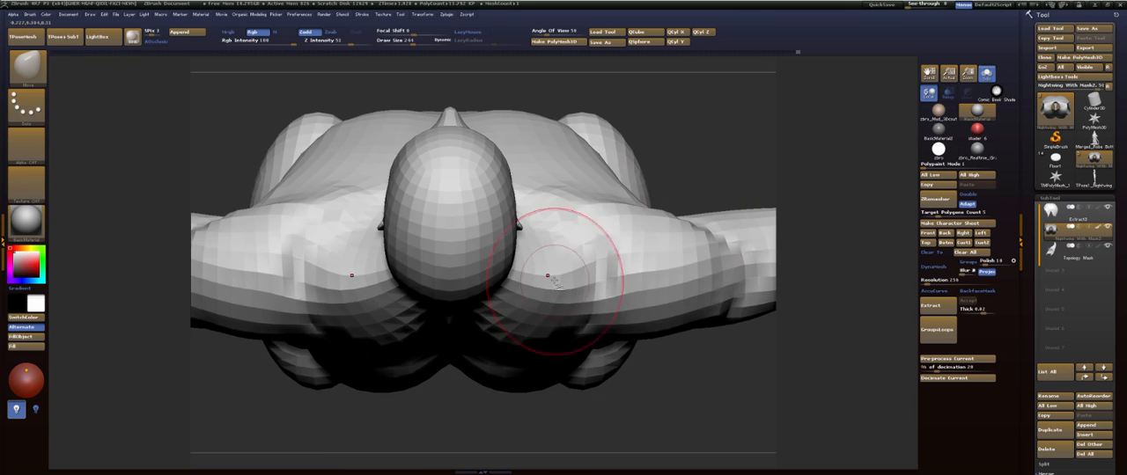
# - Flatten the soles of both feet in side view with a straight ClipCurve cut
pyautogui.moveTo(718, 145)
pyautogui.keyDown('alt'); pyautogui.mouseDown()
pyautogui.moveTo(658, 201)
pyautogui.moveTo(684, 163)
pyautogui.moveTo(678, 172)
pyautogui.mouseUp(); pyautogui.keyUp('alt')
pyautogui.keyDown('alt'); pyautogui.moveTo(712, 201); pyautogui.dragTo(657, 74); pyautogui.keyUp('alt')
pyautogui.keyDown('shift'); pyautogui.moveTo(689, 362); pyautogui.dragTo(636, 146); pyautogui.keyUp('shift')
pyautogui.press('f')
pyautogui.moveTo(636, 195)
pyautogui.keyDown('shift'); pyautogui.mouseDown()
pyautogui.moveTo(596, 206)
pyautogui.moveTo(622, 281)
pyautogui.moveTo(634, 147)
pyautogui.moveTo(636, 202)
pyautogui.moveTo(616, 206)
pyautogui.mouseUp(); pyautogui.keyUp('shift')
pyautogui.moveTo(486, 292)
pyautogui.keyDown('shift'); pyautogui.mouseDown()
pyautogui.moveTo(489, 310)
pyautogui.moveTo(449, 340)
pyautogui.moveTo(478, 333)
pyautogui.mouseUp(); pyautogui.keyUp('shift')
pyautogui.moveTo(480, 352); pyautogui.dragTo(439, 359)
pyautogui.keyDown('shift'); pyautogui.moveTo(568, 331); pyautogui.dragTo(546, 329); pyautogui.keyUp('shift')
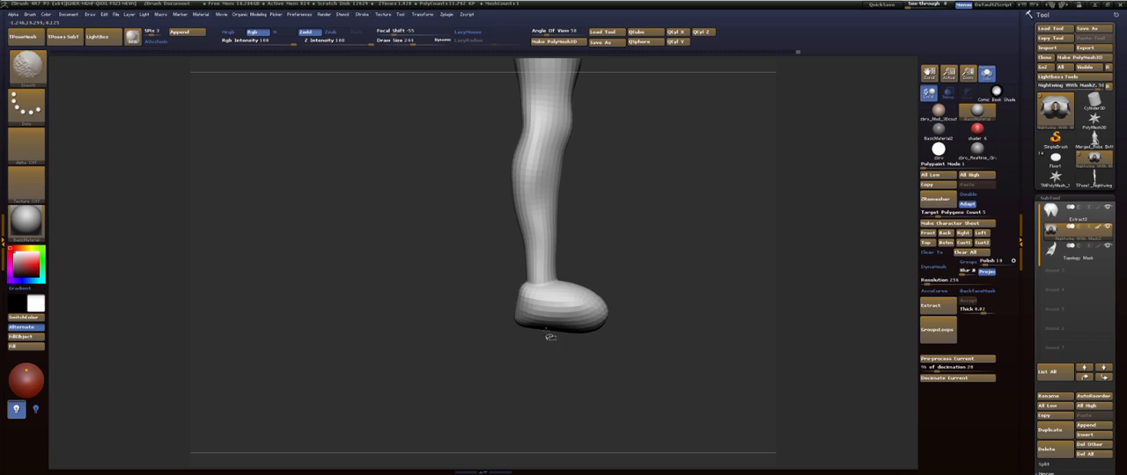
pyautogui.keyDown('alt'); pyautogui.moveTo(679, 291); pyautogui.dragTo(587, 300); pyautogui.keyUp('alt')
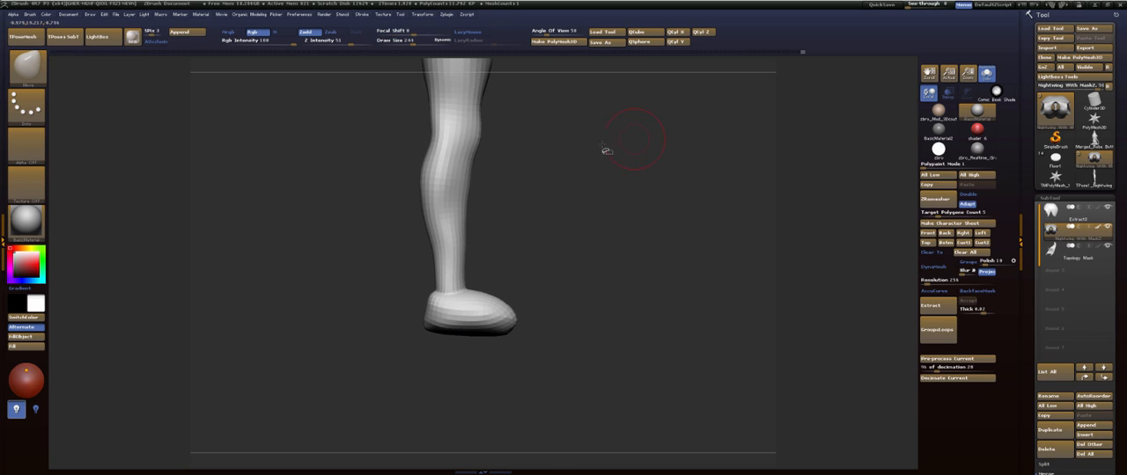
pyautogui.press('b')
pyautogui.press('v')
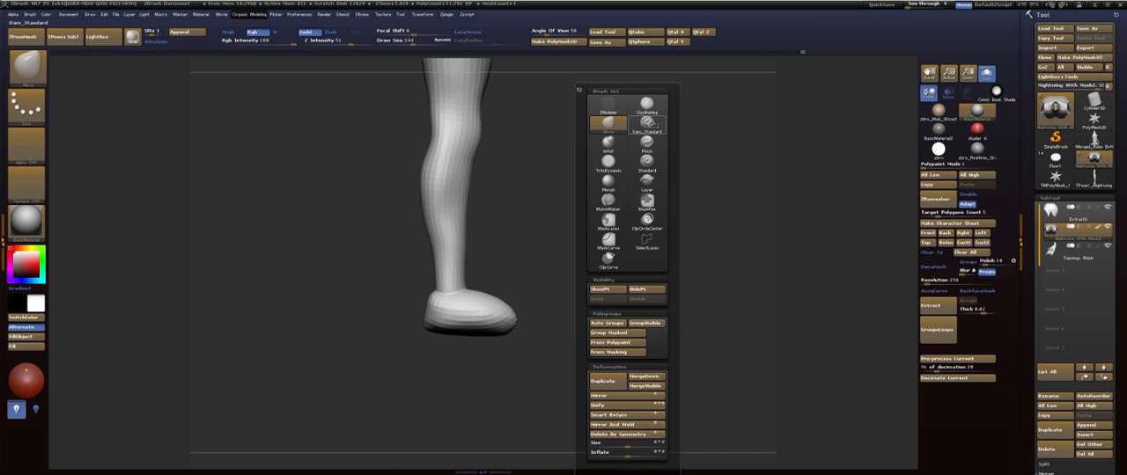
pyautogui.click(609, 259)
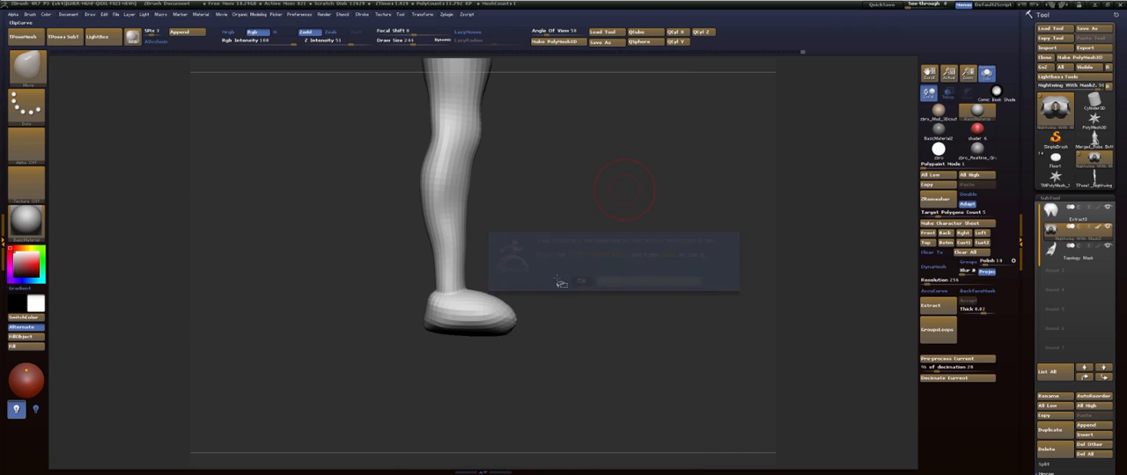
pyautogui.keyDown('ctrl'); pyautogui.keyDown('shift'); pyautogui.moveTo(368, 324); pyautogui.dragTo(357, 325); pyautogui.keyUp('shift'); pyautogui.keyUp('ctrl')
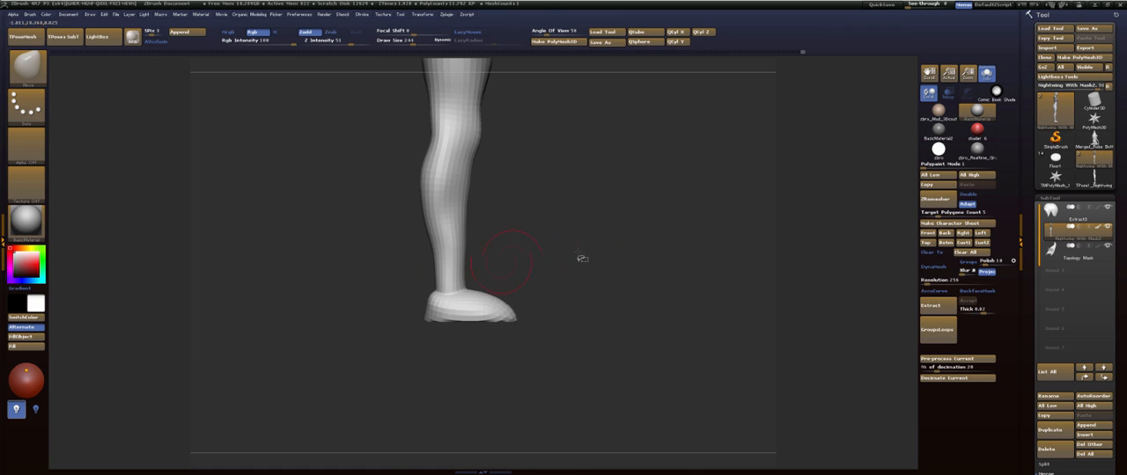
# - Examine the body and the clipped feet from several angles, ending with the lower legs from behind
pyautogui.keyDown('alt'); pyautogui.moveTo(568, 251); pyautogui.dragTo(577, 304); pyautogui.keyUp('alt')
pyautogui.keyDown('alt'); pyautogui.moveTo(632, 346); pyautogui.dragTo(618, 169); pyautogui.keyUp('alt')
pyautogui.press('f')
pyautogui.keyDown('alt'); pyautogui.moveTo(620, 308); pyautogui.dragTo(583, 229); pyautogui.keyUp('alt')
pyautogui.press('f')
pyautogui.keyDown('alt'); pyautogui.moveTo(588, 350); pyautogui.dragTo(591, 185); pyautogui.keyUp('alt')
pyautogui.moveTo(595, 287)
pyautogui.keyDown('shift'); pyautogui.mouseDown()
pyautogui.moveTo(540, 290)
pyautogui.moveTo(614, 332)
pyautogui.moveTo(608, 222)
pyautogui.mouseUp(); pyautogui.keyUp('shift')
pyautogui.keyDown('alt'); pyautogui.moveTo(610, 254); pyautogui.dragTo(634, 406); pyautogui.keyUp('alt')
pyautogui.moveTo(656, 370)
pyautogui.keyDown('alt'); pyautogui.mouseDown()
pyautogui.moveTo(619, 379)
pyautogui.moveTo(631, 144)
pyautogui.mouseUp(); pyautogui.keyUp('alt')
pyautogui.moveTo(640, 388)
pyautogui.keyDown('ctrl'); pyautogui.keyDown('shift'); pyautogui.mouseDown()
pyautogui.moveTo(537, 310)
pyautogui.moveTo(382, 355)
pyautogui.moveTo(398, 390)
pyautogui.mouseUp(); pyautogui.keyUp('shift'); pyautogui.keyUp('ctrl')
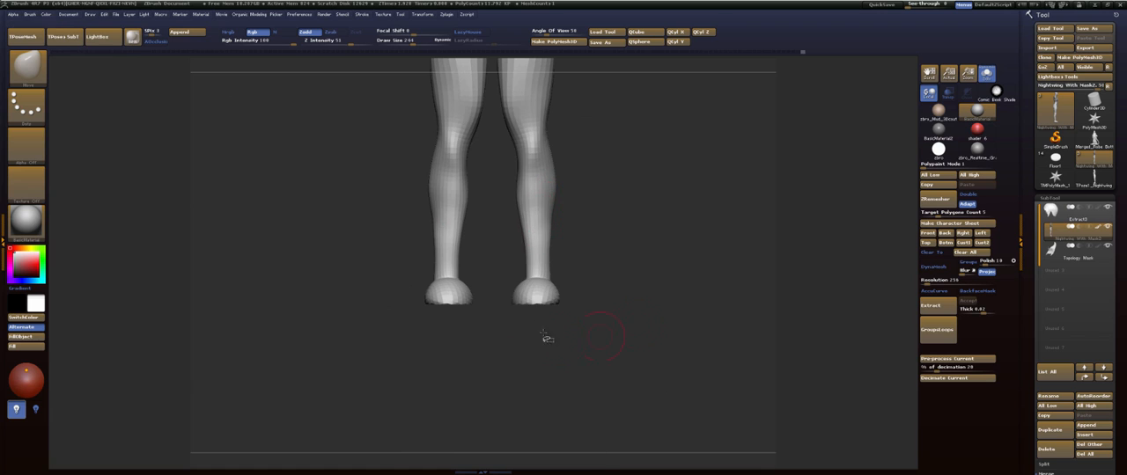
# - Isolate both feet and ankles with the SelectLasso brush, hiding the rest of the body
pyautogui.press('space')
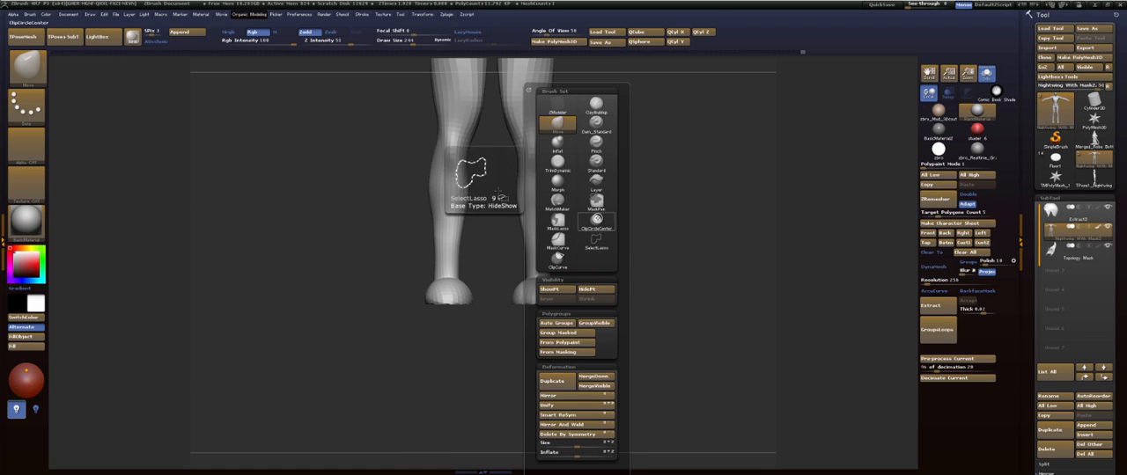
pyautogui.click(597, 242)
pyautogui.moveTo(622, 269)
pyautogui.keyDown('ctrl'); pyautogui.keyDown('shift'); pyautogui.mouseDown()
pyautogui.moveTo(354, 347)
pyautogui.moveTo(613, 298)
pyautogui.mouseUp(); pyautogui.keyUp('shift'); pyautogui.keyUp('ctrl')
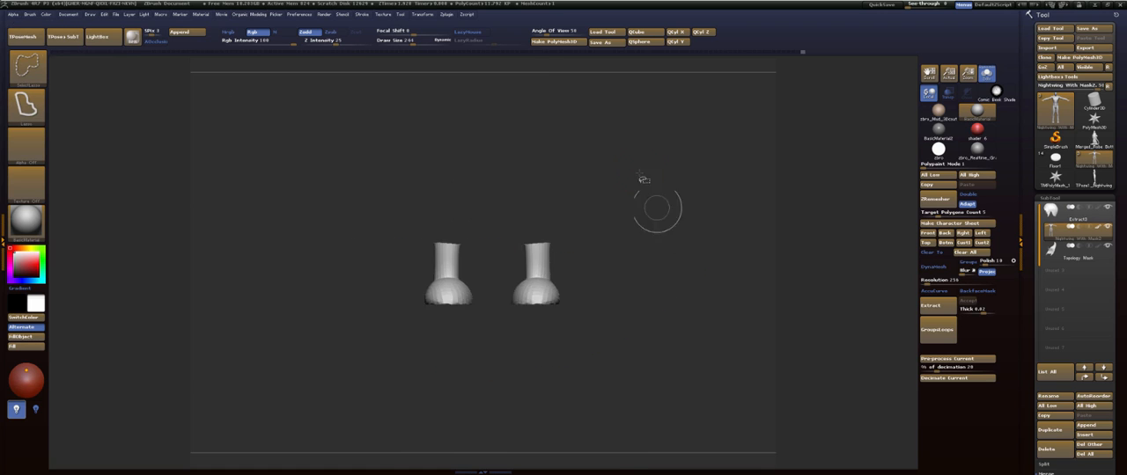
pyautogui.moveTo(640, 198)
pyautogui.keyDown('alt'); pyautogui.mouseDown()
pyautogui.moveTo(655, 323)
pyautogui.moveTo(655, 153)
pyautogui.moveTo(659, 329)
pyautogui.mouseUp(); pyautogui.keyUp('alt')
pyautogui.keyDown('alt'); pyautogui.moveTo(665, 246); pyautogui.dragTo(662, 320); pyautogui.keyUp('alt')
# - Narrow the sole outlines of both feet from below with the Move brush at a draw size of 125
pyautogui.press('b')
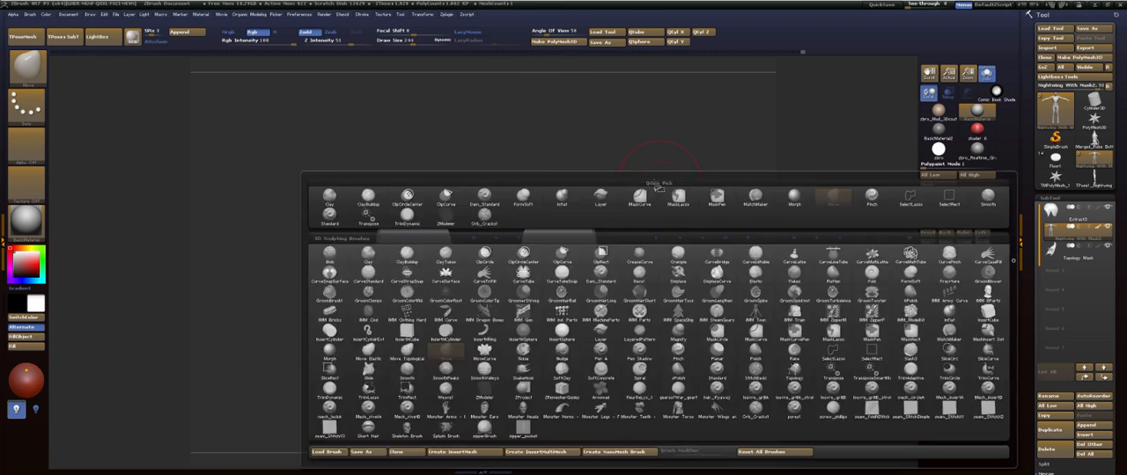
pyautogui.press('m')
pyautogui.press('v')
pyautogui.press(']')
pyautogui.moveTo(523, 291)
pyautogui.mouseDown()
pyautogui.moveTo(541, 287)
pyautogui.moveTo(544, 257)
pyautogui.moveTo(552, 262)
pyautogui.mouseUp()
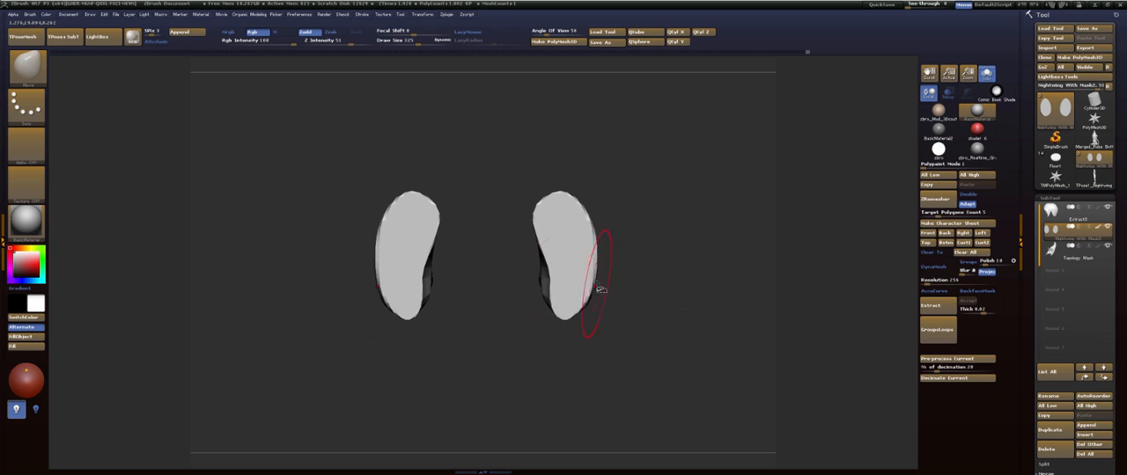
pyautogui.moveTo(600, 284); pyautogui.dragTo(589, 282)
pyautogui.moveTo(646, 265)
pyautogui.mouseDown()
pyautogui.moveTo(676, 264)
pyautogui.moveTo(645, 264)
pyautogui.mouseUp()
pyautogui.moveTo(530, 207); pyautogui.dragTo(550, 207)
pyautogui.moveTo(579, 195)
pyautogui.mouseDown()
pyautogui.moveTo(574, 206)
pyautogui.moveTo(555, 194)
pyautogui.moveTo(573, 205)
pyautogui.mouseUp()
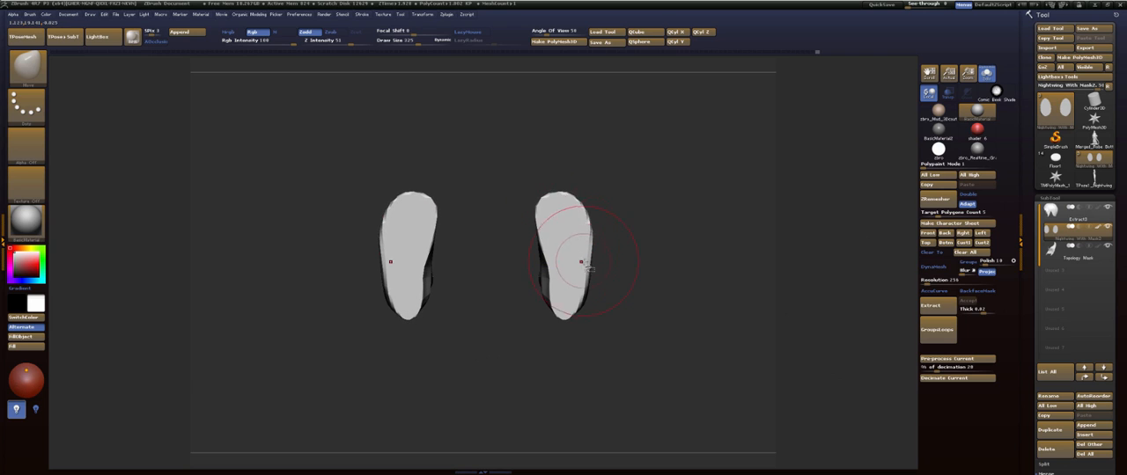
pyautogui.moveTo(582, 262); pyautogui.dragTo(576, 262)
# - Set the draw size to 192 and shape the heel and inner arch of both soles with the Move brush
pyautogui.keyDown('alt'); pyautogui.moveTo(633, 280); pyautogui.dragTo(621, 297); pyautogui.keyUp('alt')
pyautogui.press('s')
pyautogui.moveTo(595, 329); pyautogui.dragTo(587, 329)
pyautogui.moveTo(555, 302)
pyautogui.mouseDown()
pyautogui.moveTo(548, 318)
pyautogui.moveTo(571, 302)
pyautogui.mouseUp()
pyautogui.moveTo(517, 284); pyautogui.dragTo(526, 283)
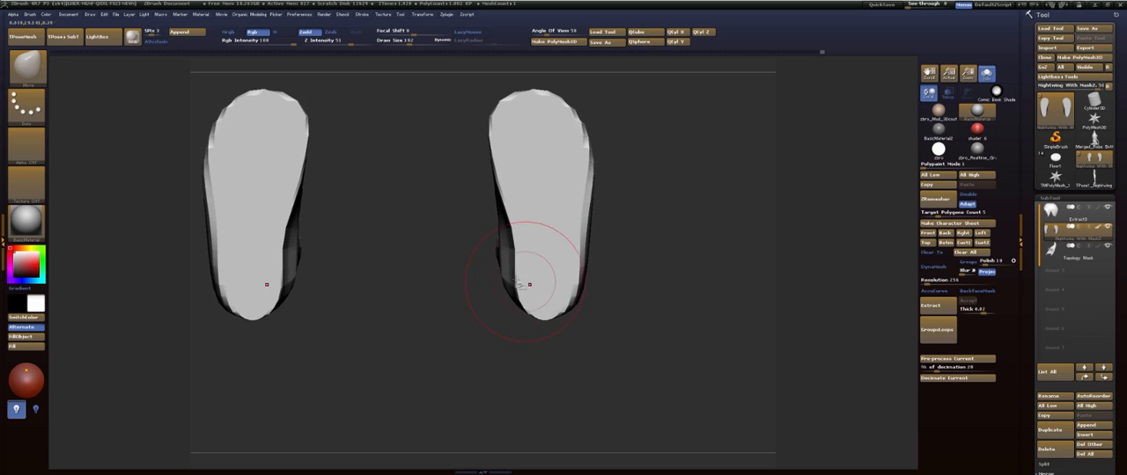
pyautogui.moveTo(513, 227); pyautogui.dragTo(528, 219)
# - Refine the ball, outer edge and heel outline of both soles with the Move brush
pyautogui.keyDown('alt'); pyautogui.moveTo(614, 192); pyautogui.dragTo(597, 286); pyautogui.keyUp('alt')
pyautogui.moveTo(516, 188); pyautogui.dragTo(514, 178)
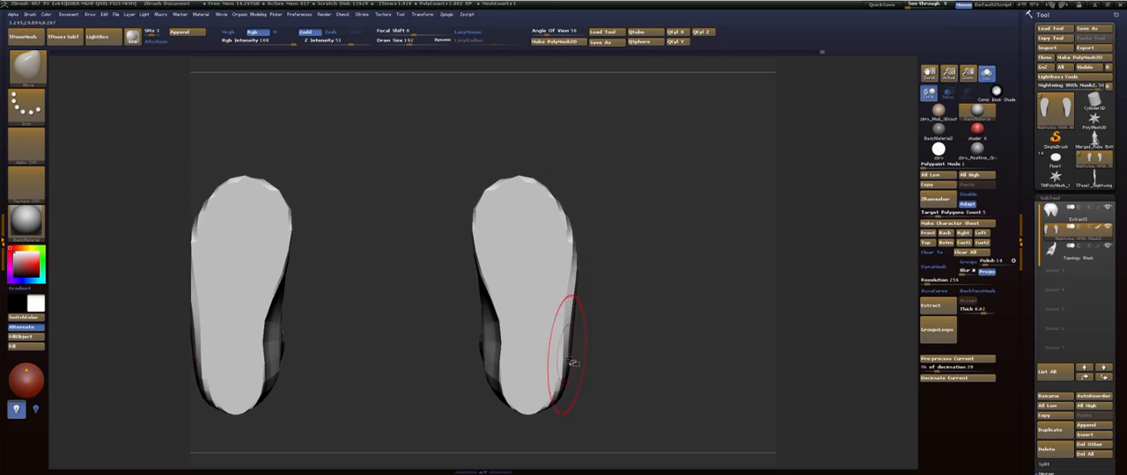
pyautogui.moveTo(571, 361); pyautogui.dragTo(562, 364)
pyautogui.moveTo(565, 395)
pyautogui.mouseDown()
pyautogui.moveTo(540, 385)
pyautogui.moveTo(526, 410)
pyautogui.mouseUp()
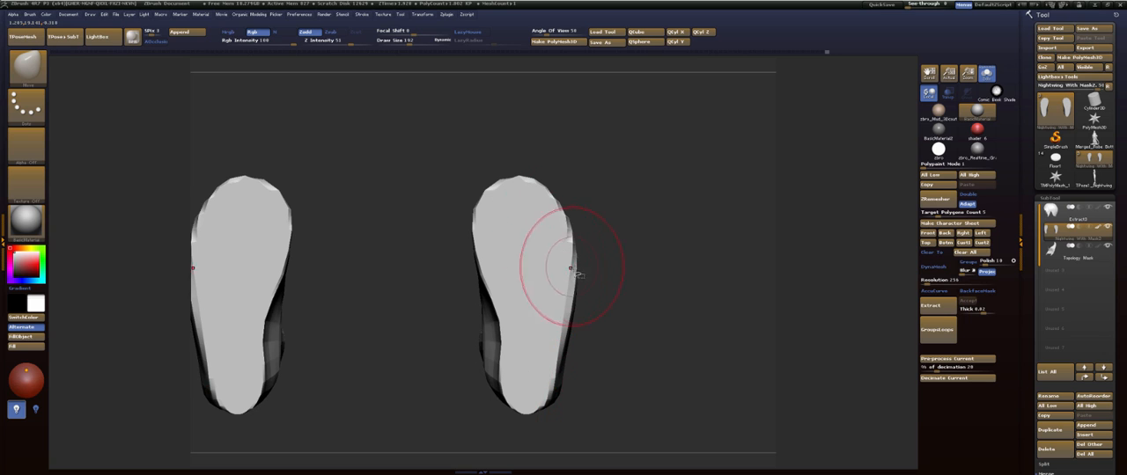
pyautogui.moveTo(630, 231)
pyautogui.mouseDown()
pyautogui.moveTo(624, 335)
pyautogui.moveTo(631, 254)
pyautogui.moveTo(639, 285)
pyautogui.moveTo(660, 254)
pyautogui.moveTo(604, 269)
pyautogui.mouseUp()
# - Smooth the sides of the feet, the heels and the ankles to soften their transitions
pyautogui.keyDown('shift'); pyautogui.moveTo(524, 268); pyautogui.dragTo(576, 326); pyautogui.keyUp('shift')
pyautogui.moveTo(653, 273); pyautogui.dragTo(554, 247)
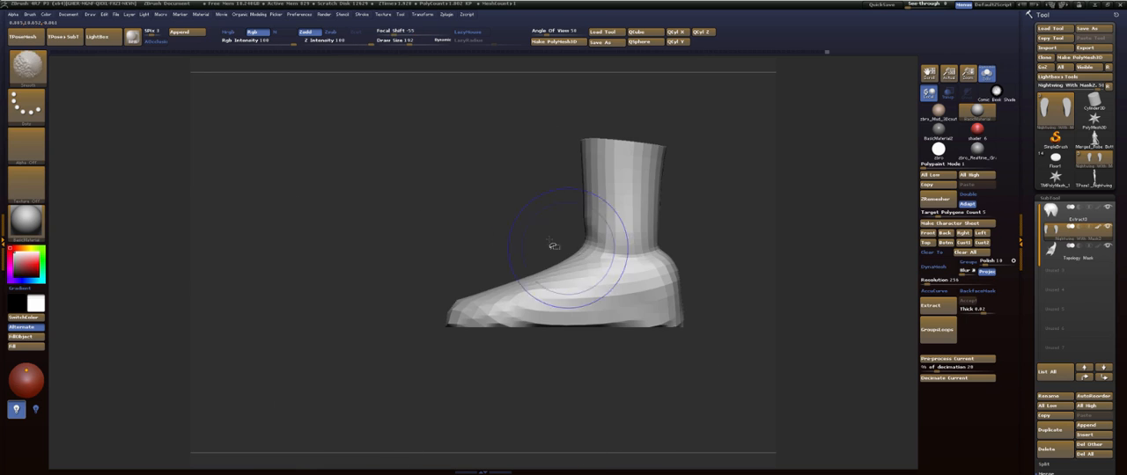
pyautogui.keyDown('alt'); pyautogui.moveTo(491, 221); pyautogui.dragTo(349, 241); pyautogui.keyUp('alt')
pyautogui.keyDown('shift'); pyautogui.moveTo(532, 289); pyautogui.dragTo(581, 276); pyautogui.keyUp('shift')
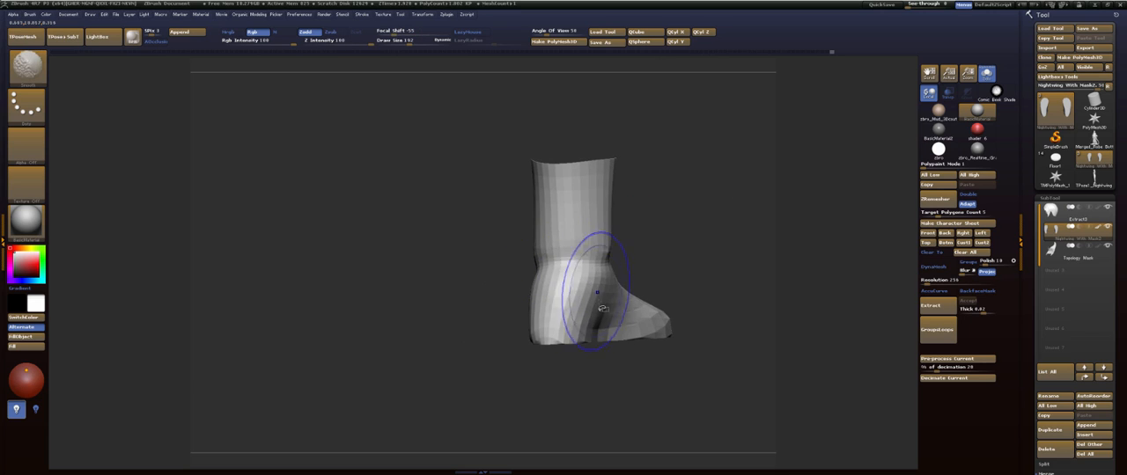
pyautogui.moveTo(621, 391); pyautogui.dragTo(626, 394)
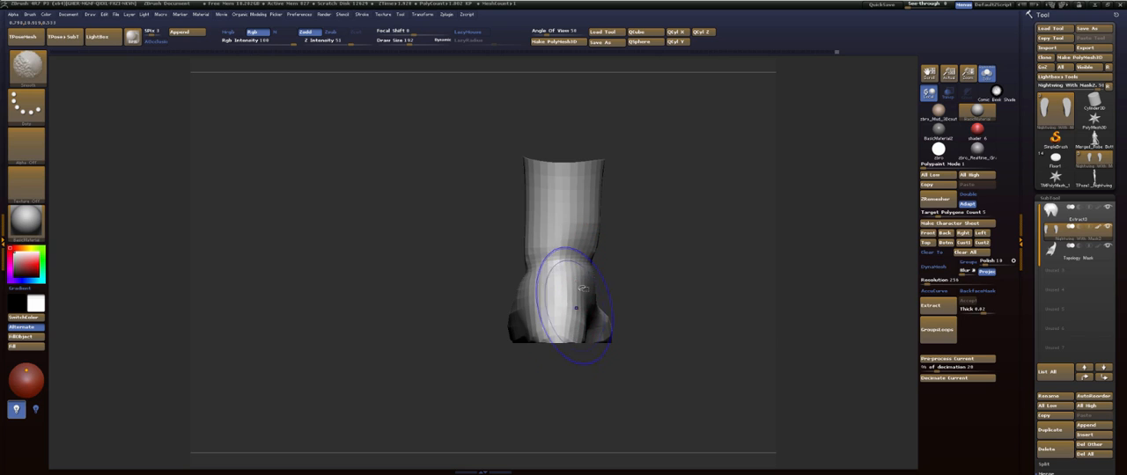
pyautogui.moveTo(600, 211); pyautogui.dragTo(594, 218)
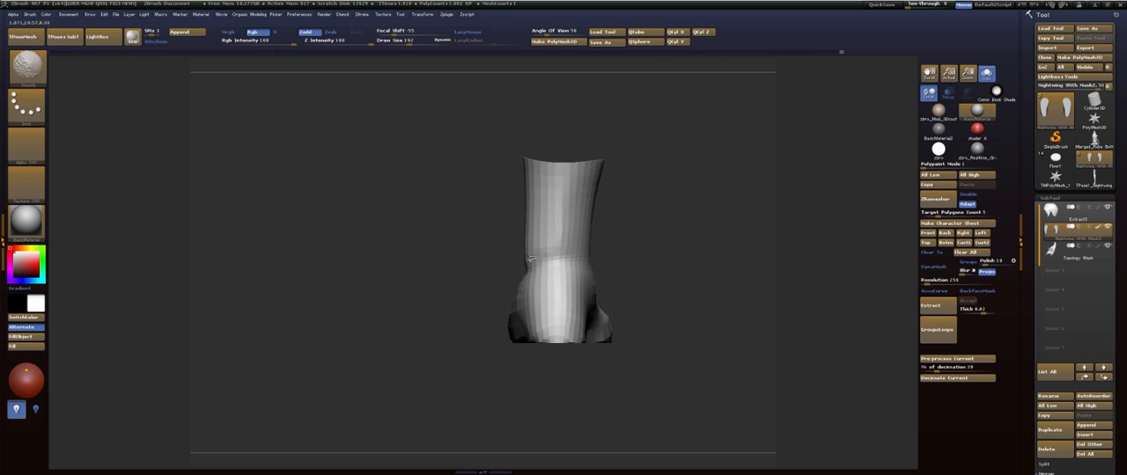
pyautogui.keyDown('shift'); pyautogui.moveTo(556, 242); pyautogui.dragTo(555, 188); pyautogui.keyUp('shift')
# - Reshape the rear contour of the heel and ankle in side view with the Move brush
pyautogui.moveTo(661, 233); pyautogui.dragTo(568, 234)
pyautogui.keyDown('alt'); pyautogui.moveTo(447, 258); pyautogui.dragTo(423, 233); pyautogui.keyUp('alt')
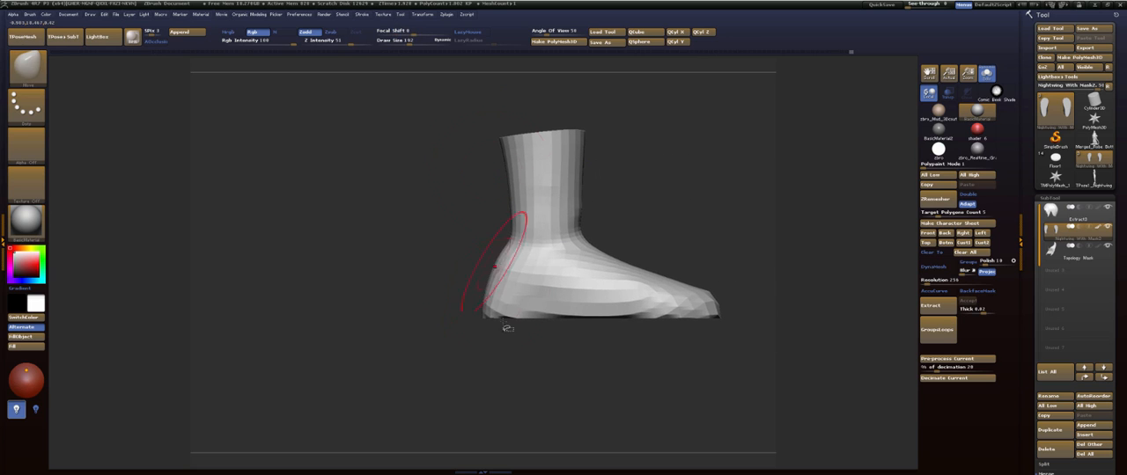
pyautogui.keyDown('ctrl'); pyautogui.keyDown('shift'); pyautogui.moveTo(494, 186); pyautogui.dragTo(426, 275); pyautogui.keyUp('shift'); pyautogui.keyUp('ctrl')
# - Trim the backs of the heels with a near-vertical ClipCurve cut and smooth the trimmed area
pyautogui.keyDown('ctrl'); pyautogui.keyDown('shift'); pyautogui.click(399, 245); pyautogui.keyUp('shift'); pyautogui.keyUp('ctrl')
pyautogui.press('space')
pyautogui.click(475, 258)
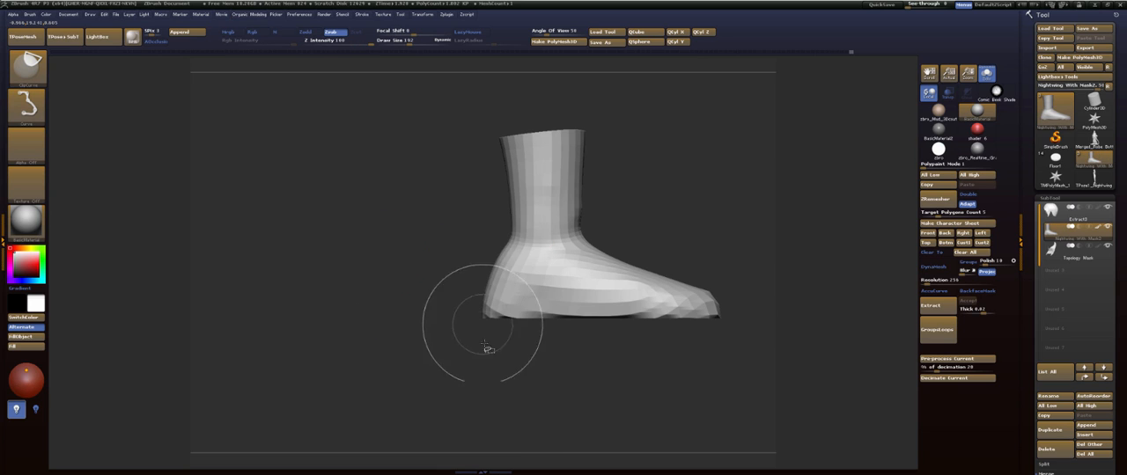
pyautogui.keyDown('ctrl'); pyautogui.keyDown('shift'); pyautogui.moveTo(489, 356); pyautogui.dragTo(497, 186); pyautogui.keyUp('shift'); pyautogui.keyUp('ctrl')
pyautogui.moveTo(428, 282)
pyautogui.mouseDown()
pyautogui.moveTo(539, 285)
pyautogui.moveTo(491, 268)
pyautogui.mouseUp()
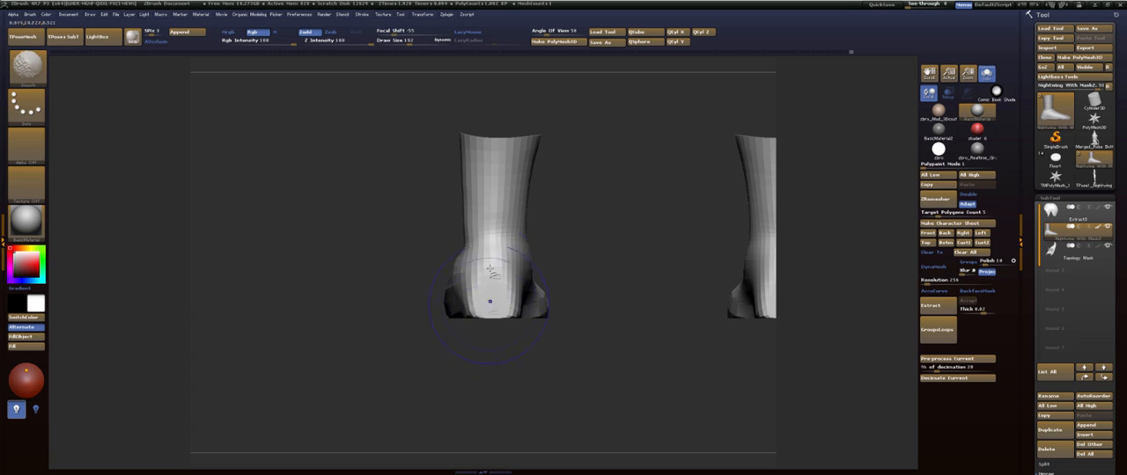
pyautogui.moveTo(592, 326); pyautogui.dragTo(698, 272)
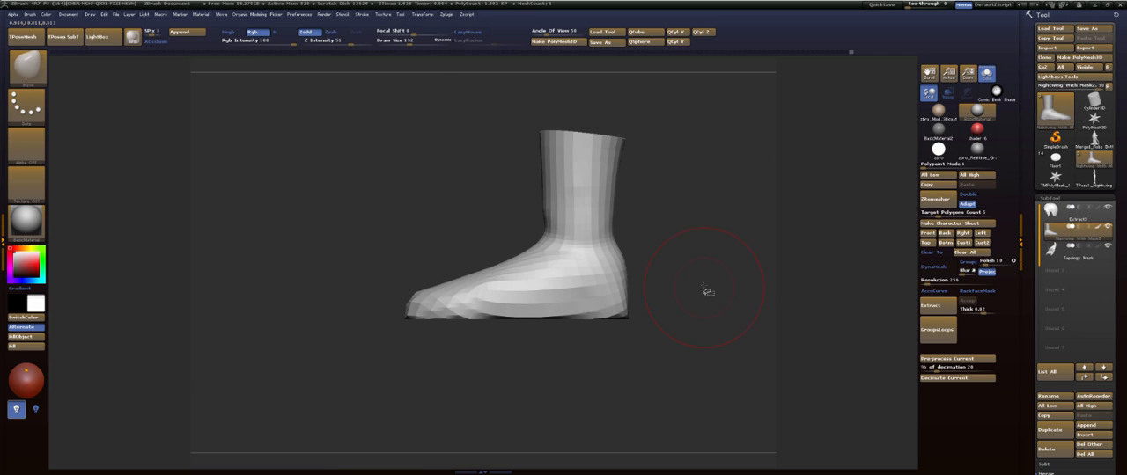
# - Fill out the insteps and the front of the ankles with the FormSoft brush, smoothing the transitions
pyautogui.press('b')
pyautogui.click(695, 244)
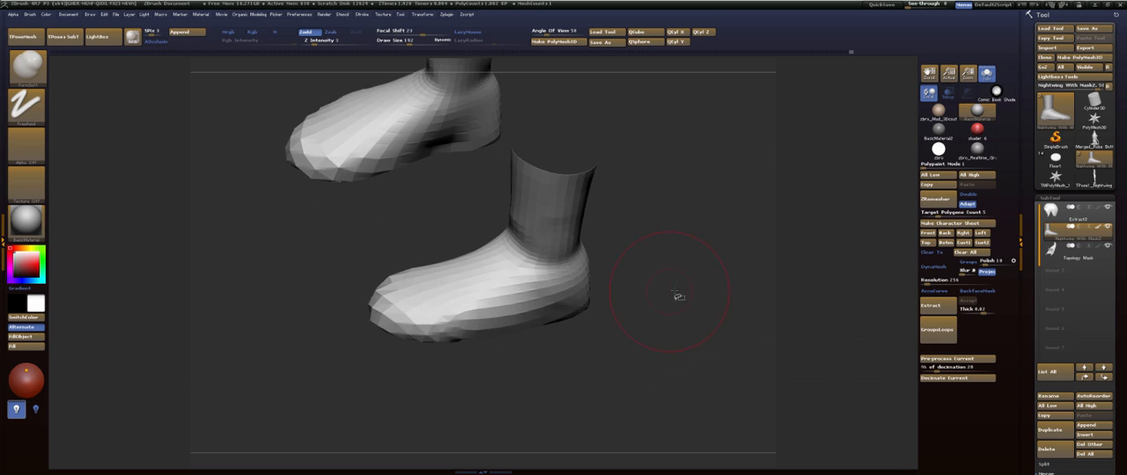
pyautogui.keyDown('alt'); pyautogui.moveTo(674, 292); pyautogui.dragTo(728, 260); pyautogui.keyUp('alt')
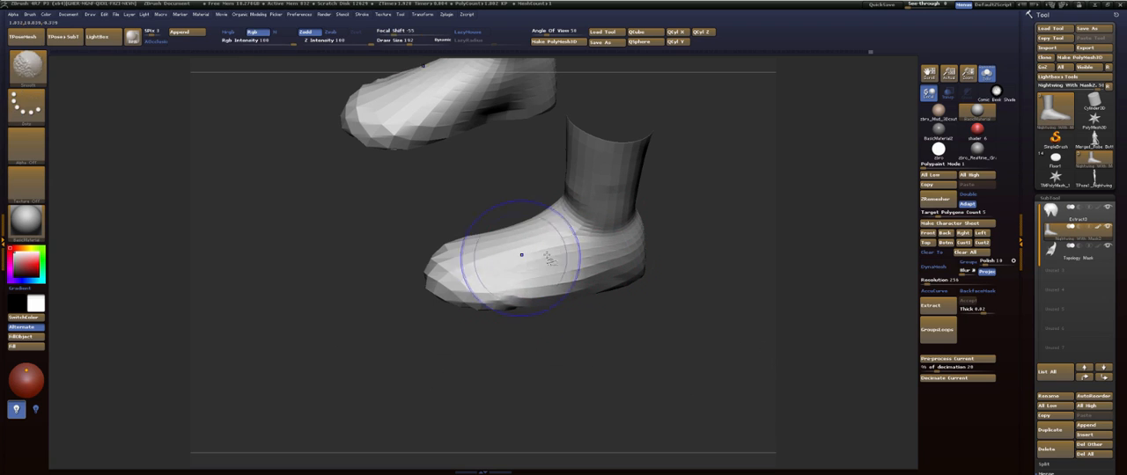
pyautogui.moveTo(603, 347); pyautogui.dragTo(616, 304)
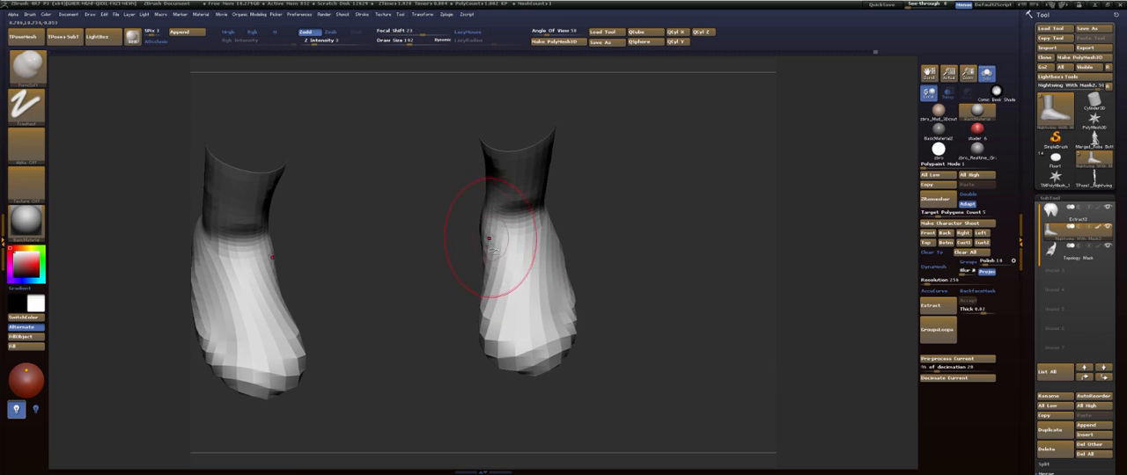
pyautogui.moveTo(414, 304); pyautogui.dragTo(554, 290)
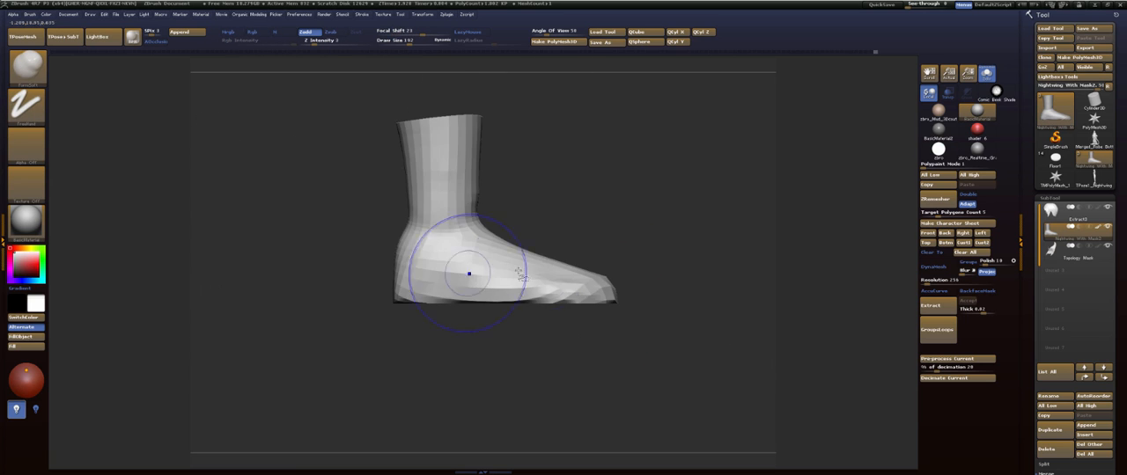
pyautogui.moveTo(630, 264)
pyautogui.mouseDown()
pyautogui.moveTo(641, 184)
pyautogui.moveTo(485, 286)
pyautogui.mouseUp()
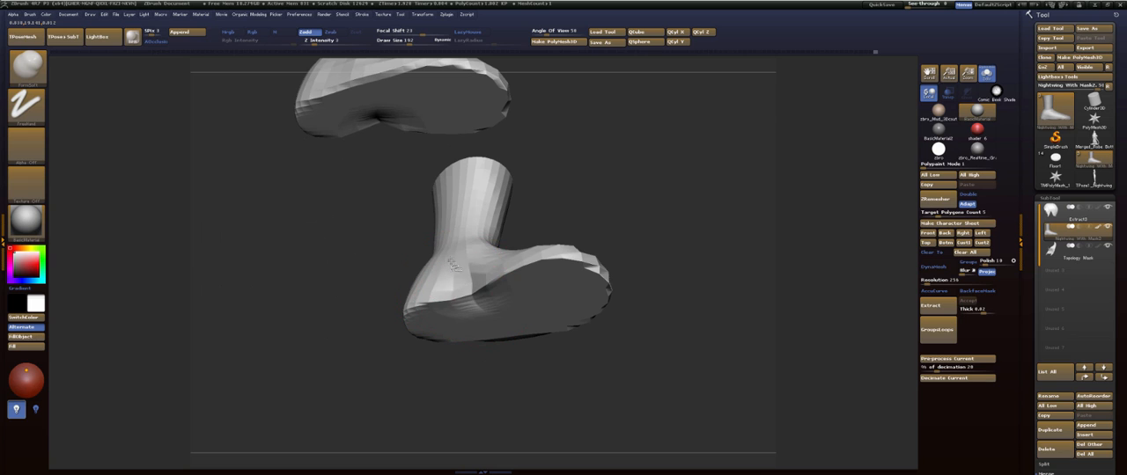
# - Build up the inner and outer ankle bones of both feet with the FormSoft brush
pyautogui.moveTo(591, 211)
pyautogui.mouseDown()
pyautogui.moveTo(573, 254)
pyautogui.moveTo(607, 210)
pyautogui.moveTo(601, 269)
pyautogui.moveTo(616, 266)
pyautogui.moveTo(631, 289)
pyautogui.mouseUp()
pyautogui.moveTo(582, 246); pyautogui.dragTo(576, 252)
pyautogui.keyDown('shift'); pyautogui.moveTo(506, 318); pyautogui.dragTo(471, 282); pyautogui.keyUp('shift')
pyautogui.moveTo(605, 250)
pyautogui.mouseDown()
pyautogui.moveTo(596, 233)
pyautogui.moveTo(646, 265)
pyautogui.mouseUp()
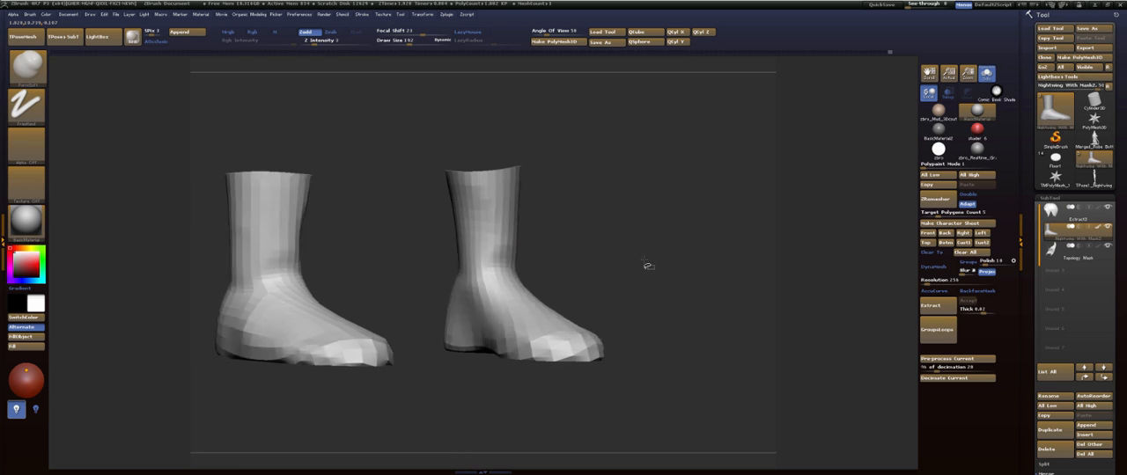
pyautogui.moveTo(467, 287)
pyautogui.mouseDown()
pyautogui.moveTo(563, 264)
pyautogui.moveTo(503, 297)
pyautogui.moveTo(529, 310)
pyautogui.moveTo(491, 292)
pyautogui.mouseUp()
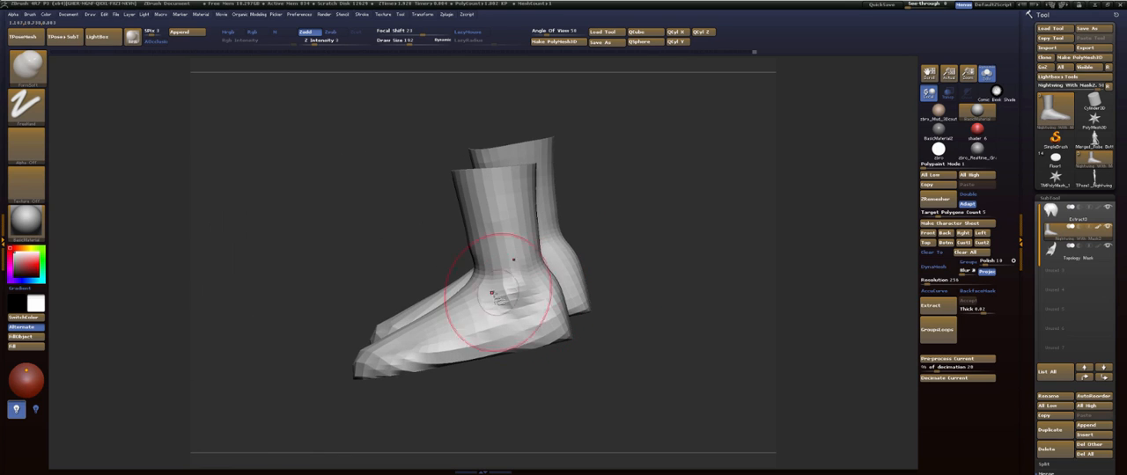
pyautogui.moveTo(572, 265)
pyautogui.mouseDown()
pyautogui.moveTo(617, 243)
pyautogui.moveTo(643, 255)
pyautogui.moveTo(618, 268)
pyautogui.mouseUp()
pyautogui.moveTo(544, 235)
pyautogui.mouseDown()
pyautogui.moveTo(403, 277)
pyautogui.moveTo(428, 329)
pyautogui.moveTo(429, 282)
pyautogui.mouseUp()
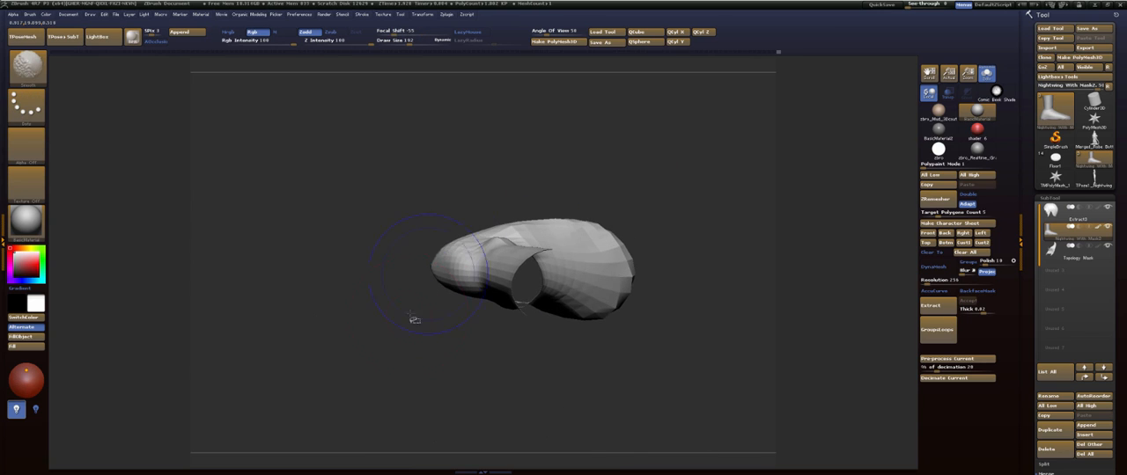
# - Widen and round the heel outline of the feet with a smaller Move brush
pyautogui.moveTo(413, 318); pyautogui.dragTo(485, 332)
pyautogui.keyDown('alt'); pyautogui.moveTo(525, 290); pyautogui.dragTo(633, 270); pyautogui.keyUp('alt')
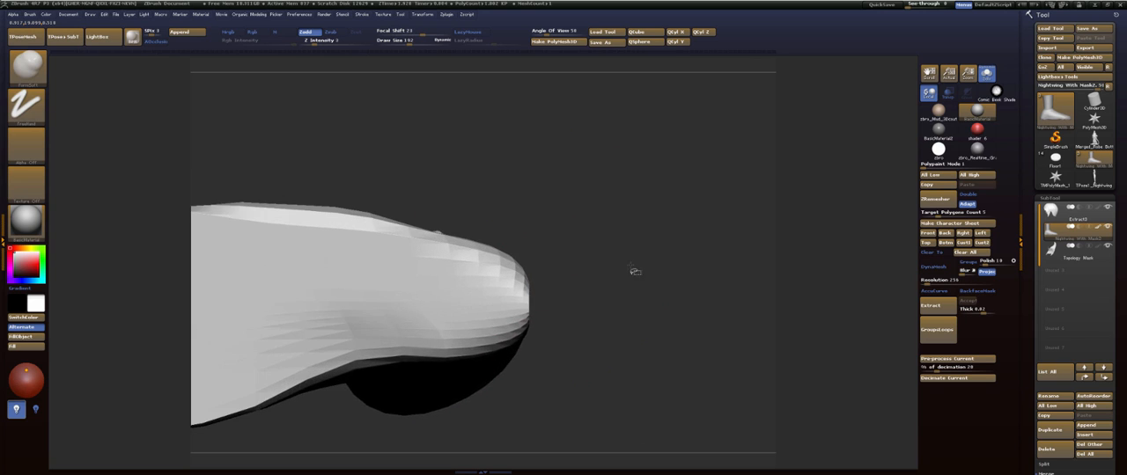
pyautogui.press('b')
pyautogui.press('m')
pyautogui.press('v')
pyautogui.press('s')
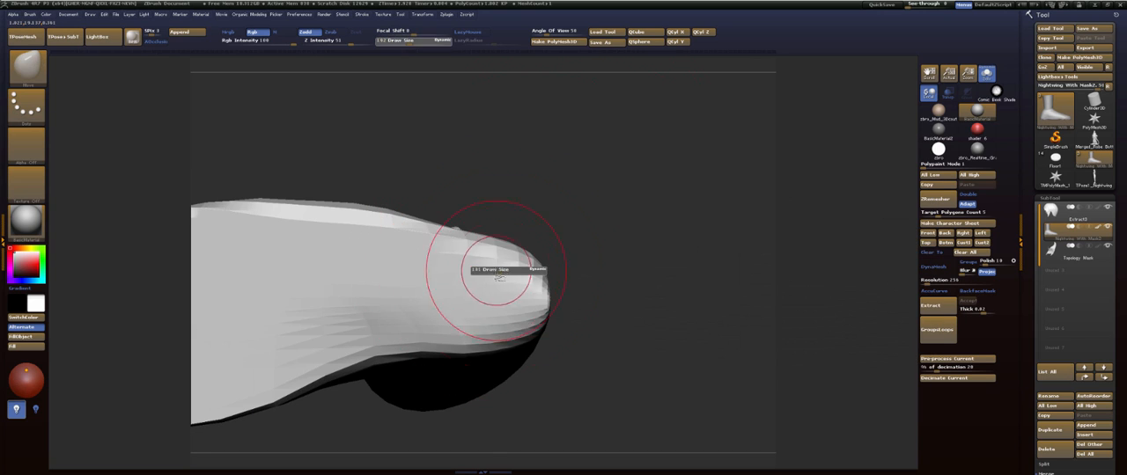
pyautogui.moveTo(511, 255)
pyautogui.mouseDown()
pyautogui.moveTo(522, 245)
pyautogui.moveTo(534, 264)
pyautogui.mouseUp()
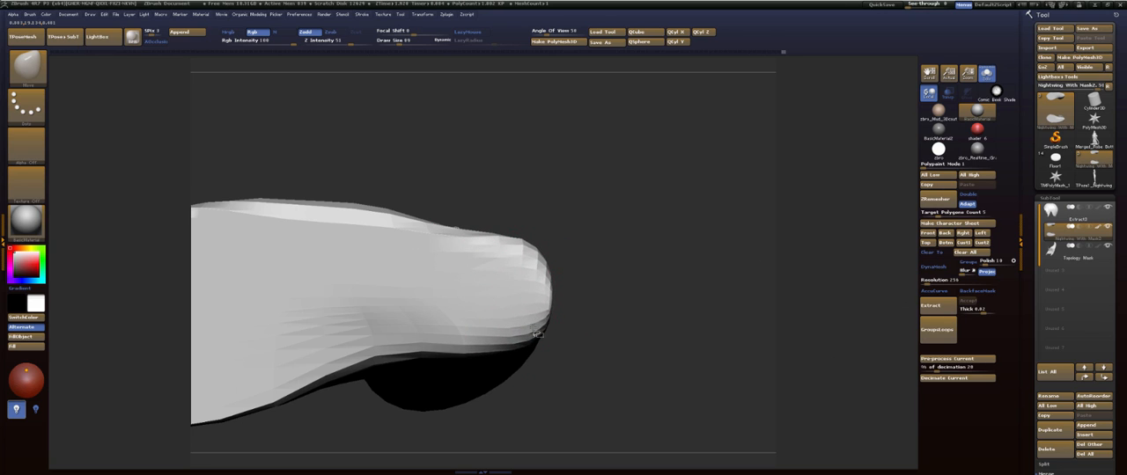
pyautogui.keyDown('shift'); pyautogui.moveTo(534, 334); pyautogui.dragTo(528, 301); pyautogui.keyUp('shift')
pyautogui.moveTo(594, 211); pyautogui.dragTo(600, 299)
pyautogui.moveTo(650, 253)
pyautogui.keyDown('alt'); pyautogui.mouseDown()
pyautogui.moveTo(623, 205)
pyautogui.moveTo(616, 294)
pyautogui.mouseUp(); pyautogui.keyUp('alt')
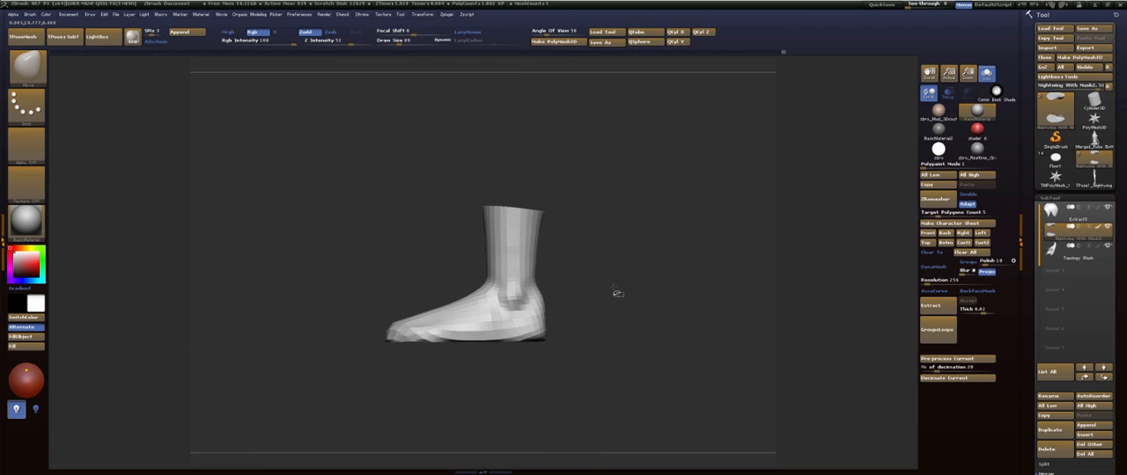
# - Show the whole body again and frame it in side view
pyautogui.keyDown('ctrl'); pyautogui.keyDown('shift'); pyautogui.click(638, 264); pyautogui.keyUp('shift'); pyautogui.keyUp('ctrl')
pyautogui.moveTo(672, 249)
pyautogui.keyDown('alt'); pyautogui.mouseDown()
pyautogui.moveTo(622, 235)
pyautogui.moveTo(624, 319)
pyautogui.moveTo(576, 291)
pyautogui.moveTo(607, 255)
pyautogui.moveTo(605, 237)
pyautogui.moveTo(607, 308)
pyautogui.mouseUp(); pyautogui.keyUp('alt')
pyautogui.press('s')
pyautogui.moveTo(608, 266); pyautogui.dragTo(656, 279)
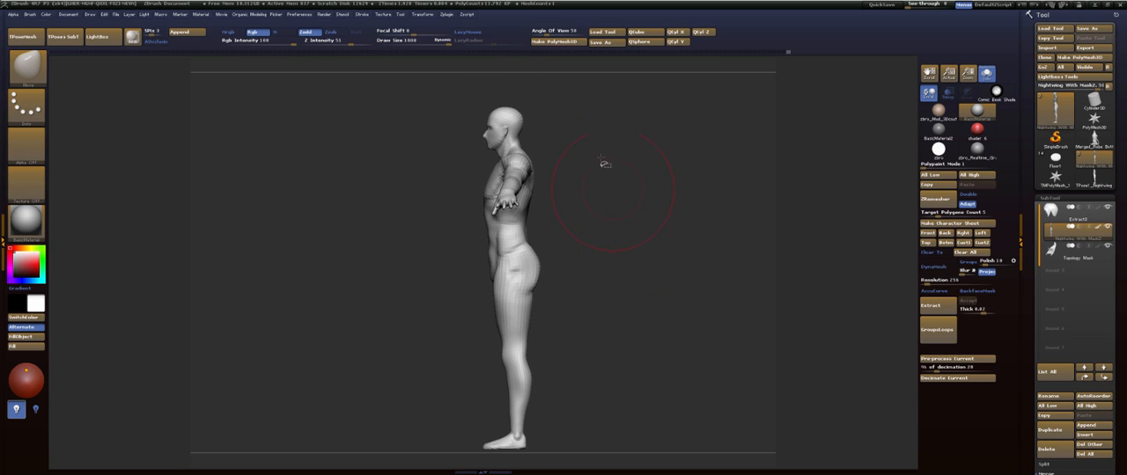
# - Turn off the dynamic brush size mode and reduce the Move brush's draw size for the full figure
pyautogui.press('s')
pyautogui.click(528, 272)
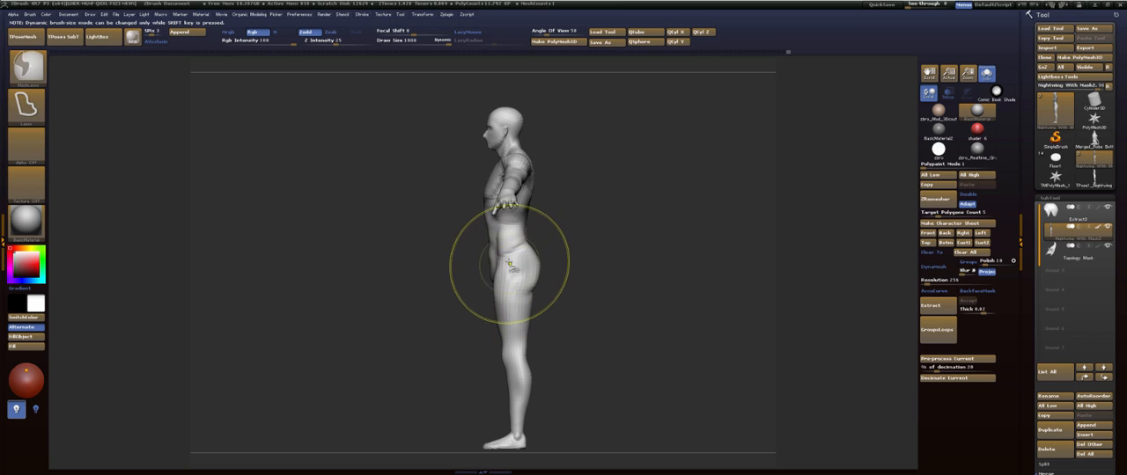
pyautogui.press('s')
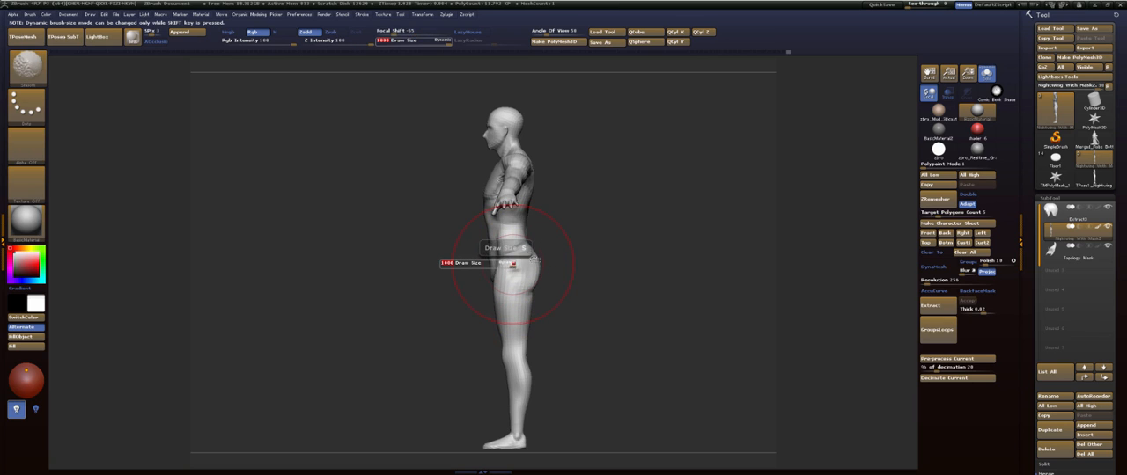
pyautogui.press('s')
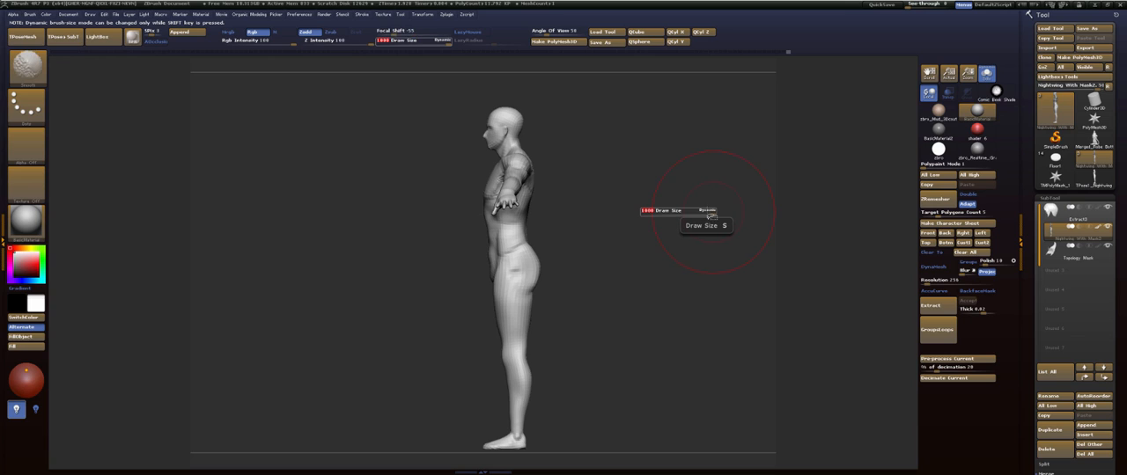
pyautogui.press('s')
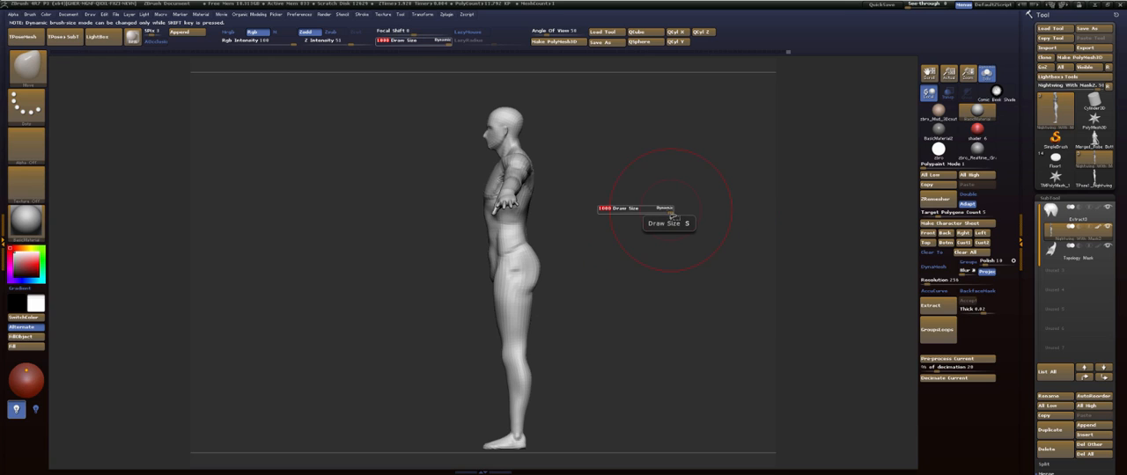
pyautogui.press('shift')
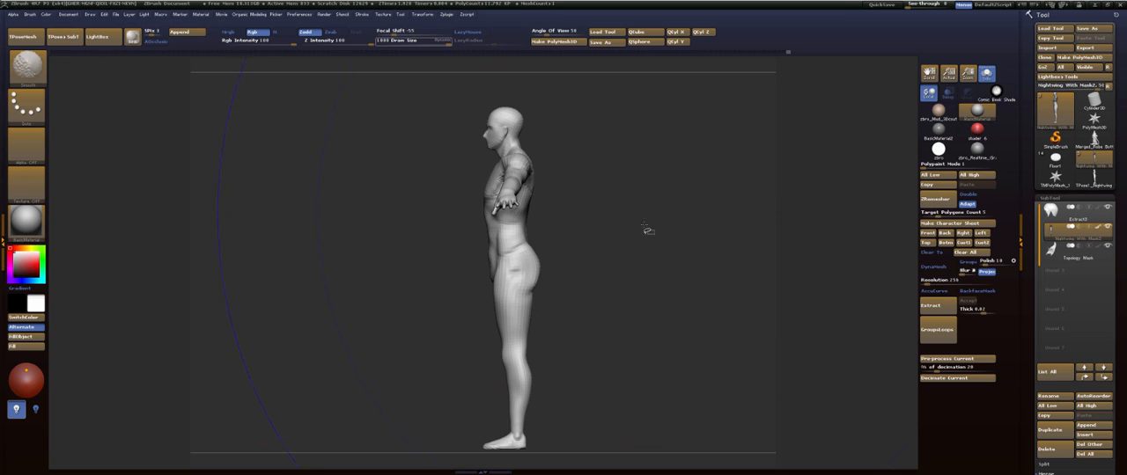
pyautogui.press('s')
pyautogui.moveTo(627, 244); pyautogui.dragTo(593, 252)
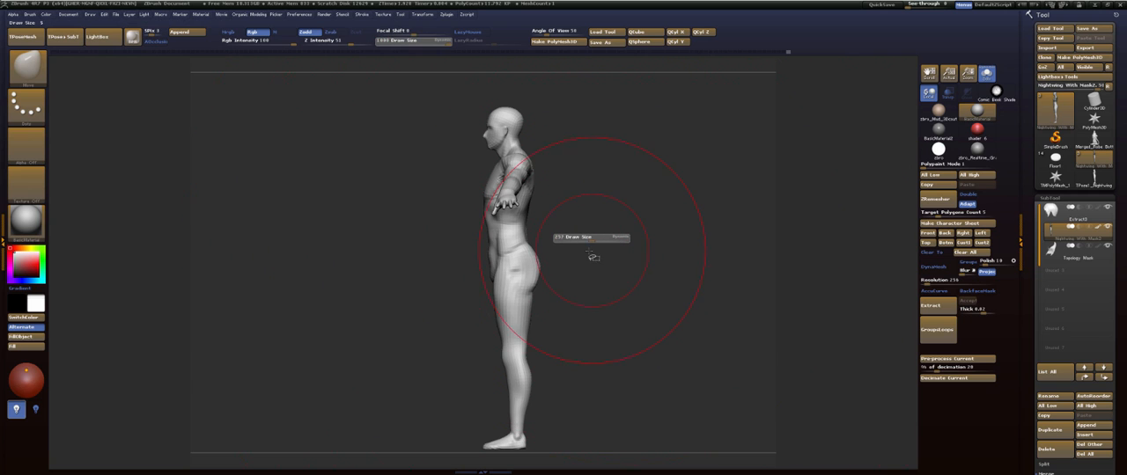
pyautogui.moveTo(592, 252); pyautogui.dragTo(687, 253)
pyautogui.press('s')
# - Adjust the front outline of the lower abdomen in side view with the Move brush
pyautogui.moveTo(481, 286); pyautogui.dragTo(484, 273)
pyautogui.moveTo(588, 242)
pyautogui.mouseDown()
pyautogui.moveTo(558, 237)
pyautogui.moveTo(608, 247)
pyautogui.mouseUp()
pyautogui.keyDown('alt'); pyautogui.moveTo(616, 187); pyautogui.dragTo(611, 269); pyautogui.keyUp('alt')
pyautogui.moveTo(574, 190)
pyautogui.keyDown('ctrl'); pyautogui.mouseDown()
pyautogui.moveTo(539, 189)
pyautogui.moveTo(572, 128)
pyautogui.mouseUp(); pyautogui.keyUp('ctrl')
pyautogui.keyDown('ctrl'); pyautogui.click(623, 170); pyautogui.keyUp('ctrl')
pyautogui.keyDown('ctrl'); pyautogui.click(625, 171); pyautogui.keyUp('ctrl')
pyautogui.press('r')
pyautogui.moveTo(558, 300); pyautogui.dragTo(561, 306)
pyautogui.press('q')
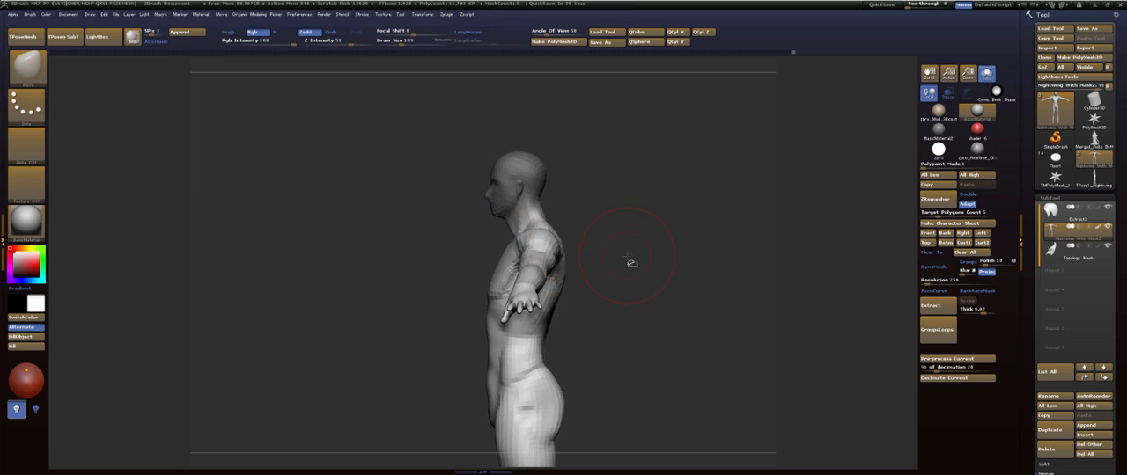
# - Check the body's vertical alignment with a transpose line from the top of the head to the feet
pyautogui.keyDown('alt'); pyautogui.moveTo(631, 262); pyautogui.dragTo(603, 186); pyautogui.keyUp('alt')
pyautogui.keyDown('ctrl'); pyautogui.moveTo(603, 186); pyautogui.dragTo(613, 199); pyautogui.keyUp('ctrl')
pyautogui.moveTo(607, 196)
pyautogui.keyDown('alt'); pyautogui.mouseDown()
pyautogui.moveTo(599, 232)
pyautogui.moveTo(666, 234)
pyautogui.moveTo(702, 261)
pyautogui.moveTo(696, 249)
pyautogui.mouseUp(); pyautogui.keyUp('alt')
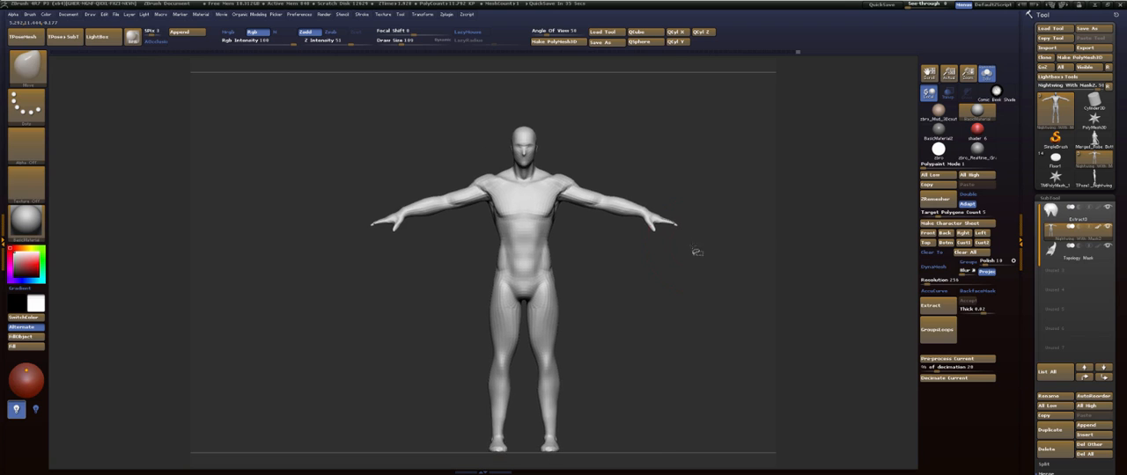
pyautogui.press('w')
pyautogui.moveTo(526, 128); pyautogui.dragTo(525, 454)
pyautogui.keyDown('shift'); pyautogui.moveTo(598, 269); pyautogui.dragTo(585, 274); pyautogui.keyUp('shift')
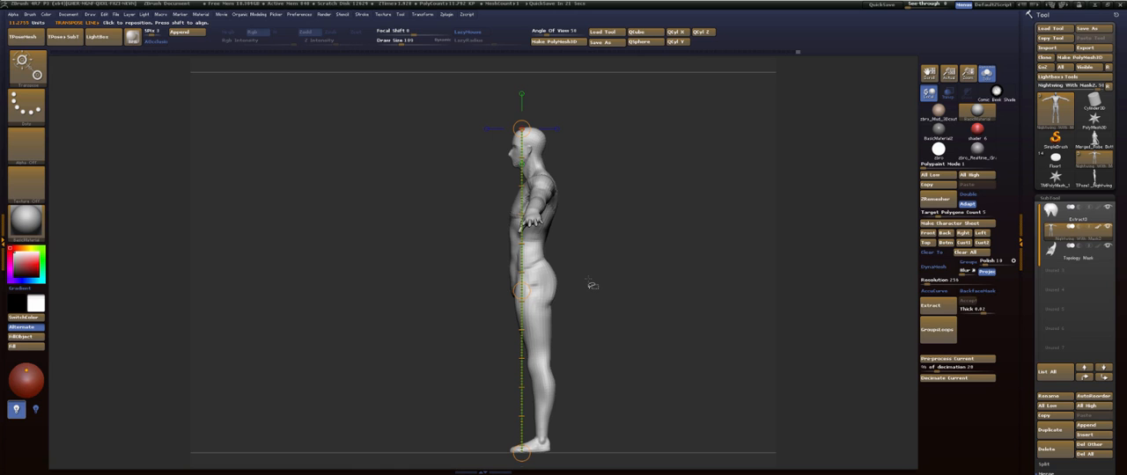
pyautogui.press('q')
# - Reshape the front contour of the thighs down to the knees in side view with the Move brush, smoothing the outline
pyautogui.moveTo(591, 289)
pyautogui.mouseDown()
pyautogui.moveTo(611, 291)
pyautogui.moveTo(596, 285)
pyautogui.moveTo(605, 311)
pyautogui.moveTo(596, 254)
pyautogui.moveTo(603, 270)
pyautogui.moveTo(616, 218)
pyautogui.mouseUp()
pyautogui.press('s')
pyautogui.moveTo(527, 226); pyautogui.dragTo(521, 220)
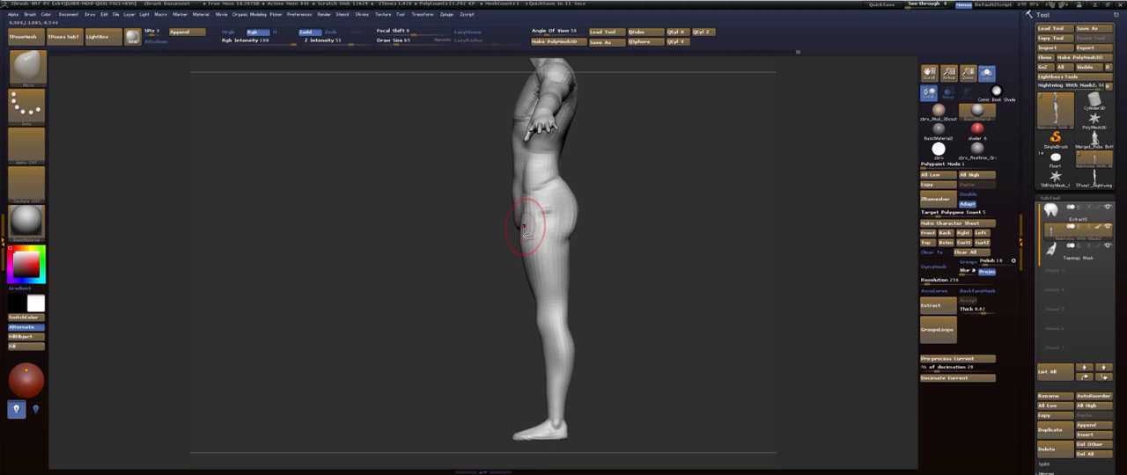
pyautogui.press('s')
pyautogui.moveTo(527, 260); pyautogui.dragTo(531, 260)
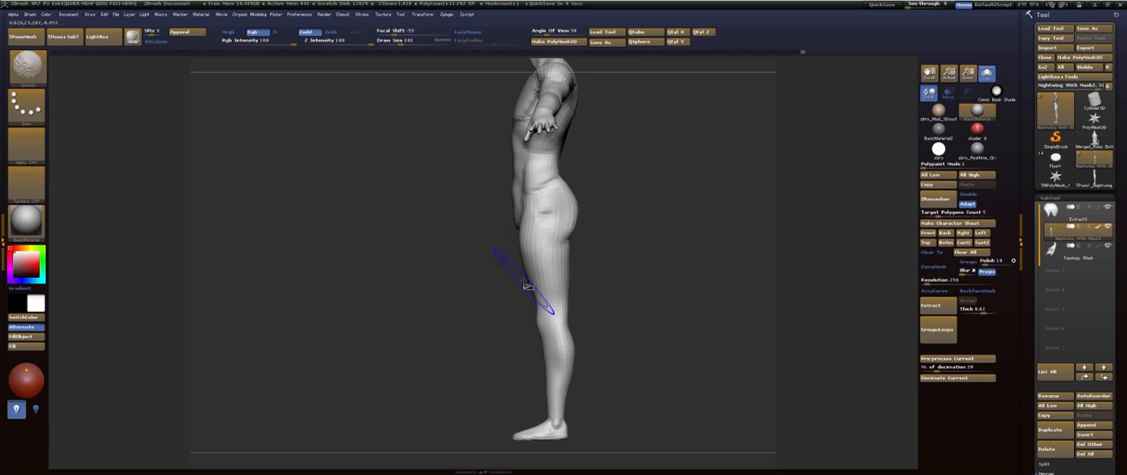
pyautogui.moveTo(519, 284)
pyautogui.mouseDown()
pyautogui.moveTo(566, 284)
pyautogui.moveTo(573, 270)
pyautogui.moveTo(563, 289)
pyautogui.moveTo(524, 290)
pyautogui.mouseUp()
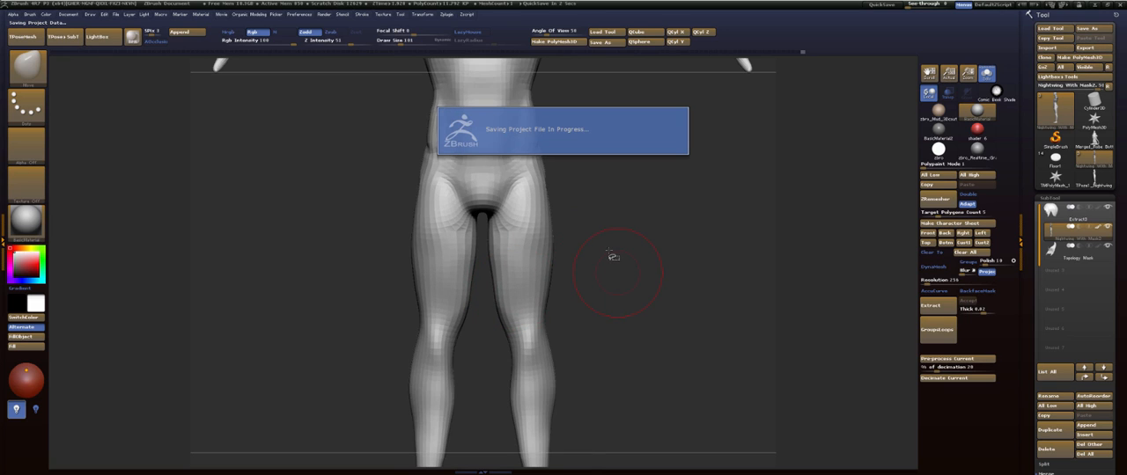
pyautogui.moveTo(614, 256); pyautogui.dragTo(629, 252)
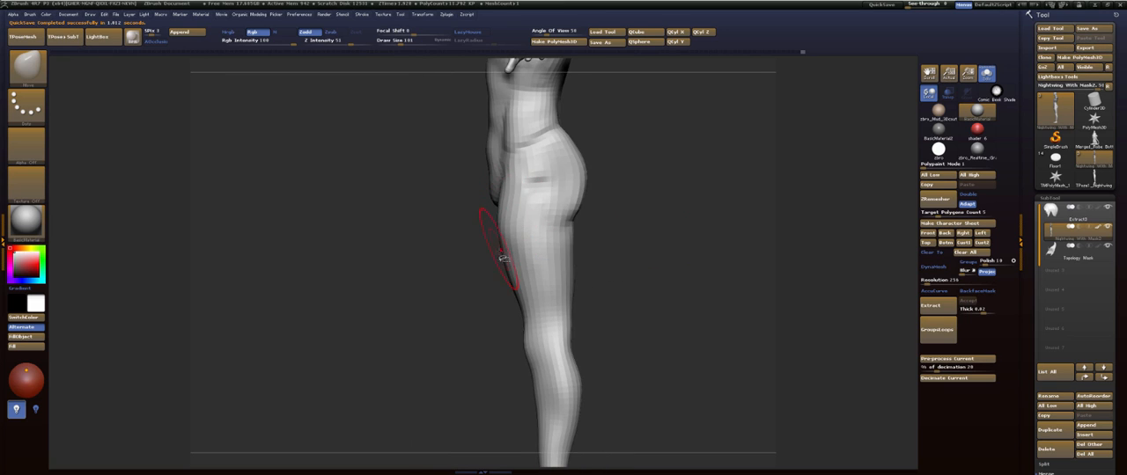
pyautogui.keyDown('alt'); pyautogui.moveTo(468, 291); pyautogui.dragTo(466, 278); pyautogui.keyUp('alt')
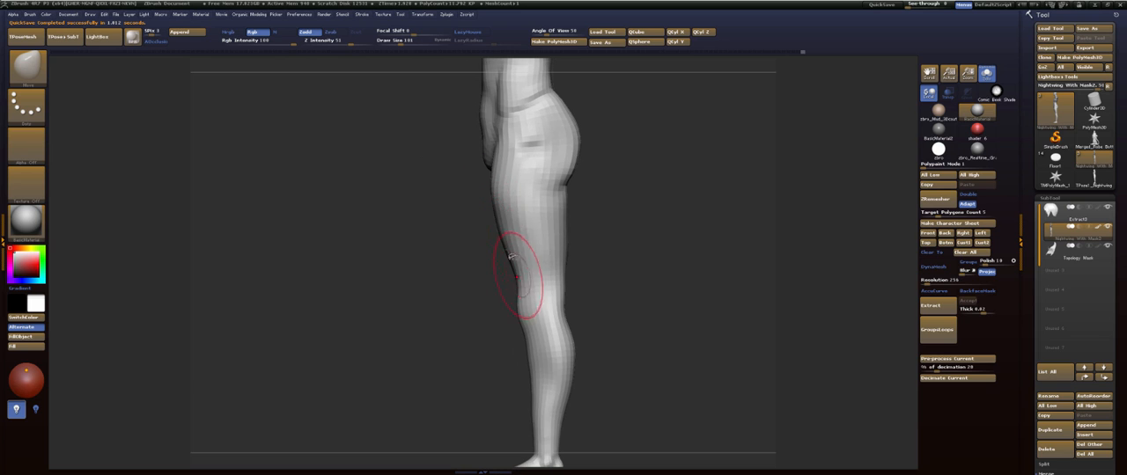
# - Reshape the armpits and the outer back muscles beneath them with the Move brush
pyautogui.moveTo(598, 259); pyautogui.dragTo(543, 208)
pyautogui.moveTo(694, 165); pyautogui.dragTo(733, 195)
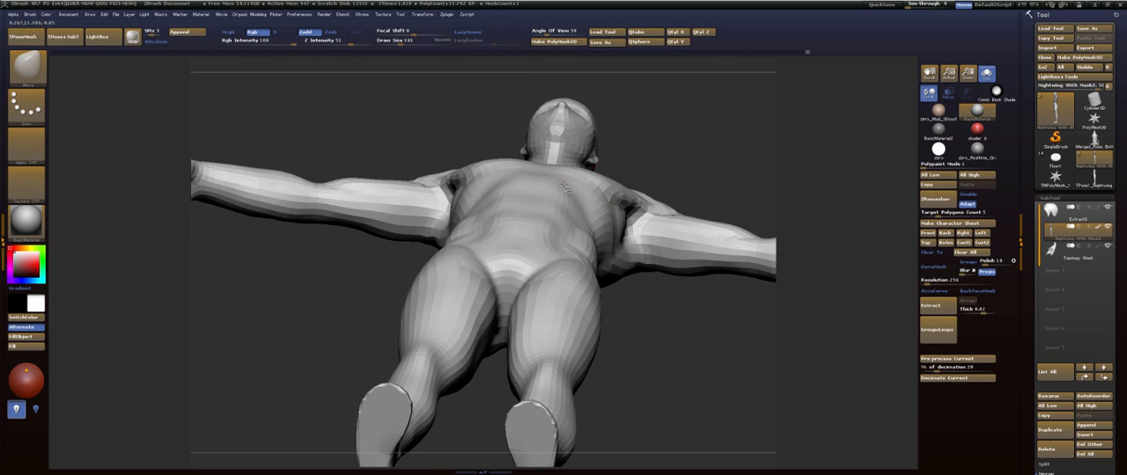
pyautogui.moveTo(604, 217); pyautogui.dragTo(599, 208)
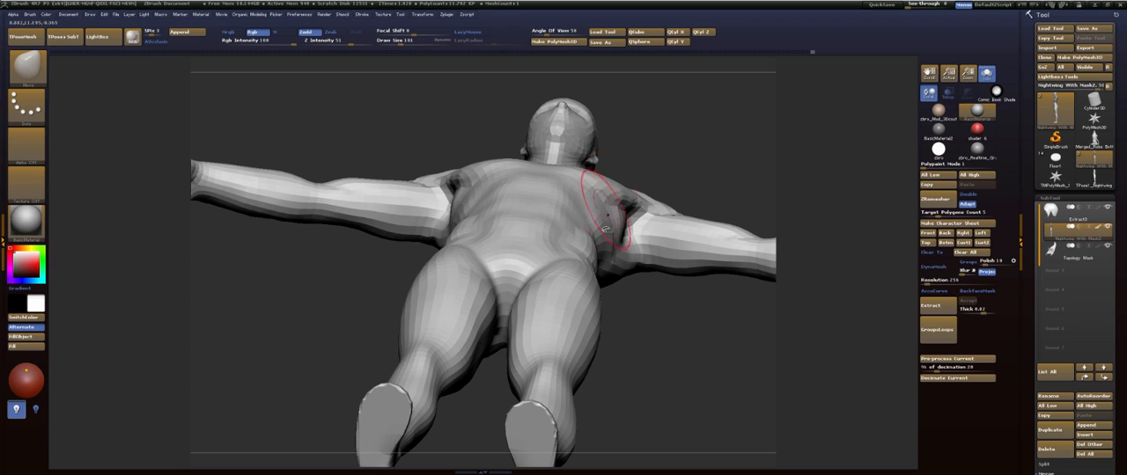
pyautogui.moveTo(619, 320); pyautogui.dragTo(641, 329)
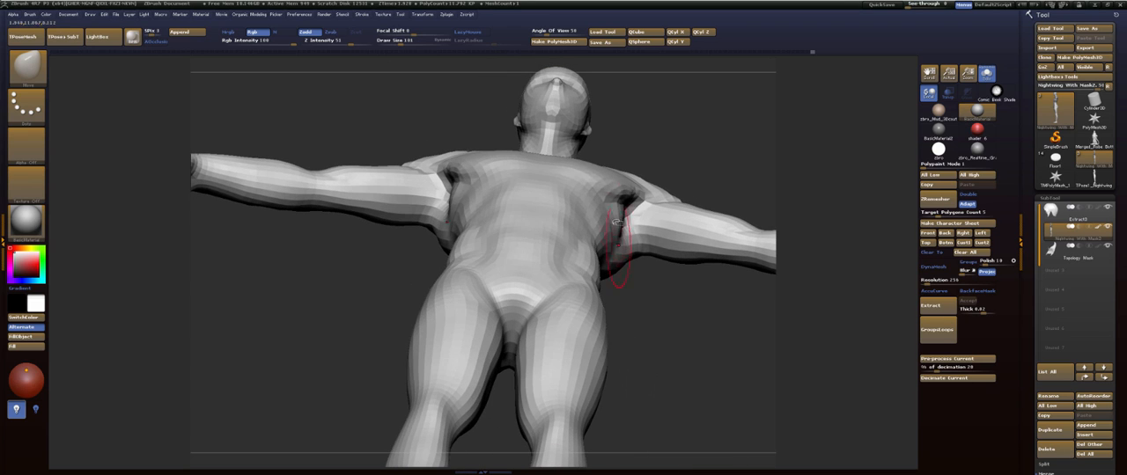
pyautogui.moveTo(678, 145)
pyautogui.mouseDown()
pyautogui.moveTo(672, 170)
pyautogui.moveTo(673, 156)
pyautogui.mouseUp()
pyautogui.moveTo(671, 175); pyautogui.dragTo(637, 309)
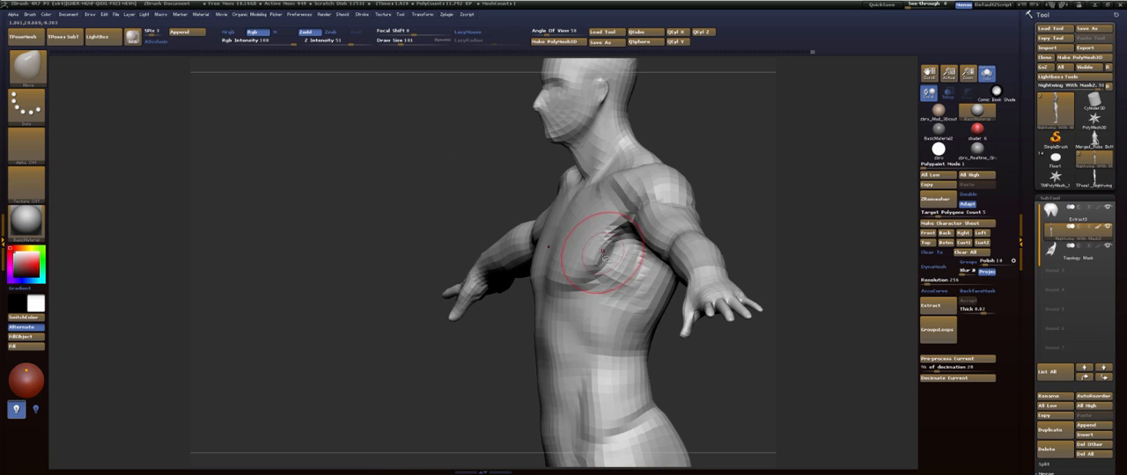
# - Build up the outer chest where it joins the shoulder with the ClayBuildup brush
pyautogui.press('b')
pyautogui.press('c')
pyautogui.press('b')
pyautogui.moveTo(389, 318); pyautogui.dragTo(477, 311)
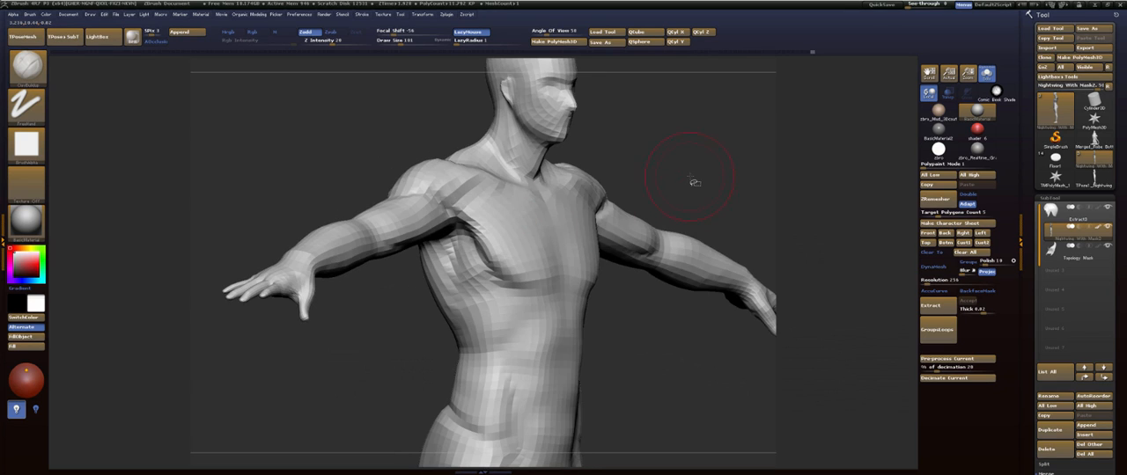
pyautogui.moveTo(694, 183); pyautogui.dragTo(522, 235)
pyautogui.moveTo(497, 275); pyautogui.dragTo(465, 202)
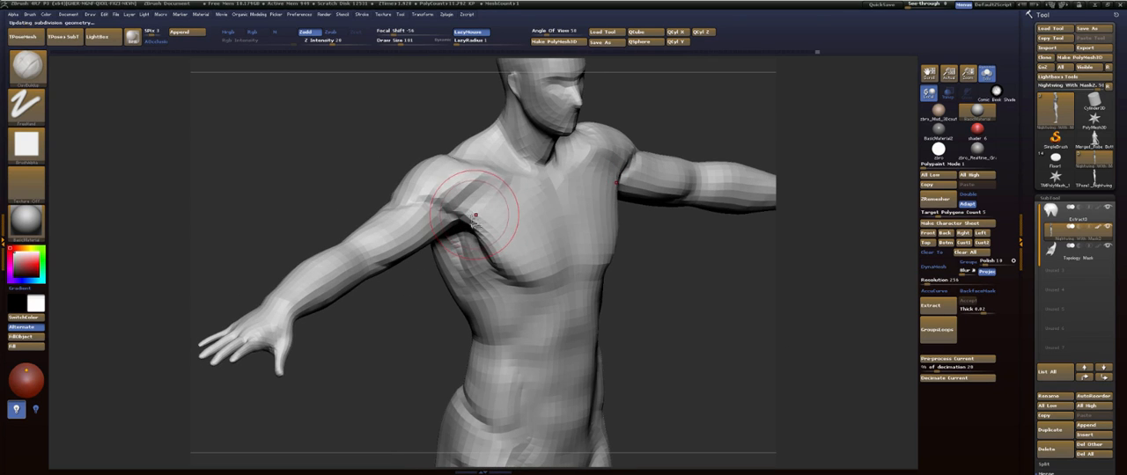
# - Raise the body mesh two subdivision levels and build up the chest muscles out to the shoulders with ClayBuildup, smoothing the strokes
pyautogui.press('d')
pyautogui.press('d')
pyautogui.moveTo(462, 214)
pyautogui.mouseDown()
pyautogui.moveTo(528, 204)
pyautogui.moveTo(555, 246)
pyautogui.mouseUp()
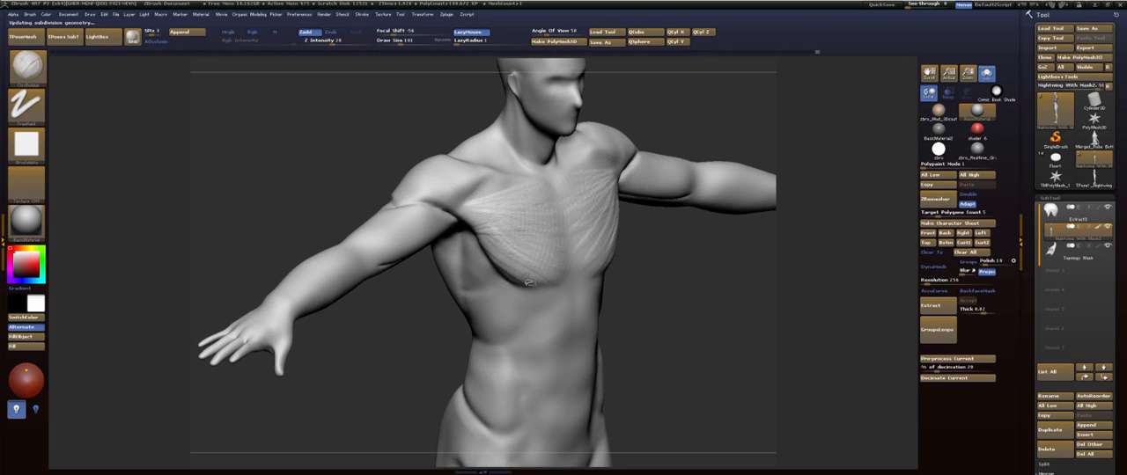
pyautogui.moveTo(678, 289); pyautogui.dragTo(609, 232)
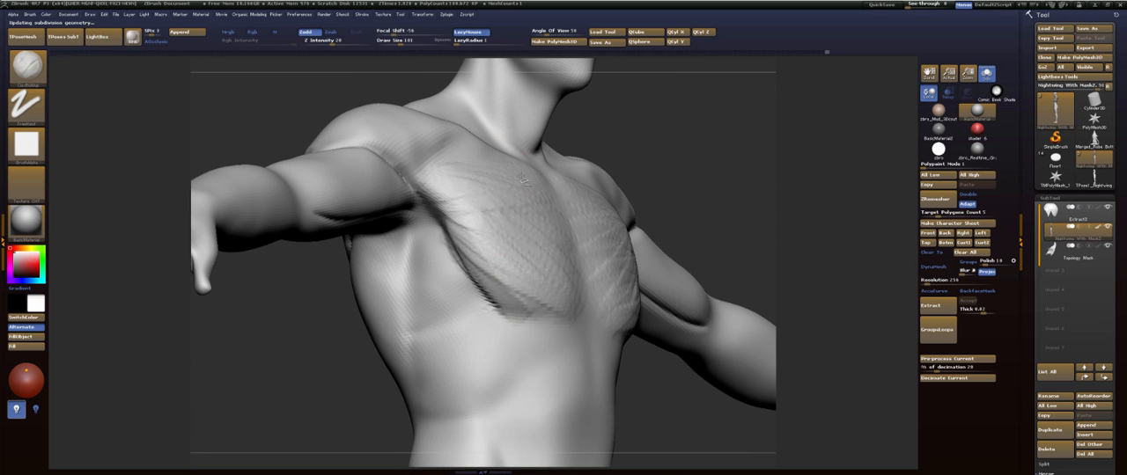
pyautogui.moveTo(710, 148); pyautogui.dragTo(616, 156)
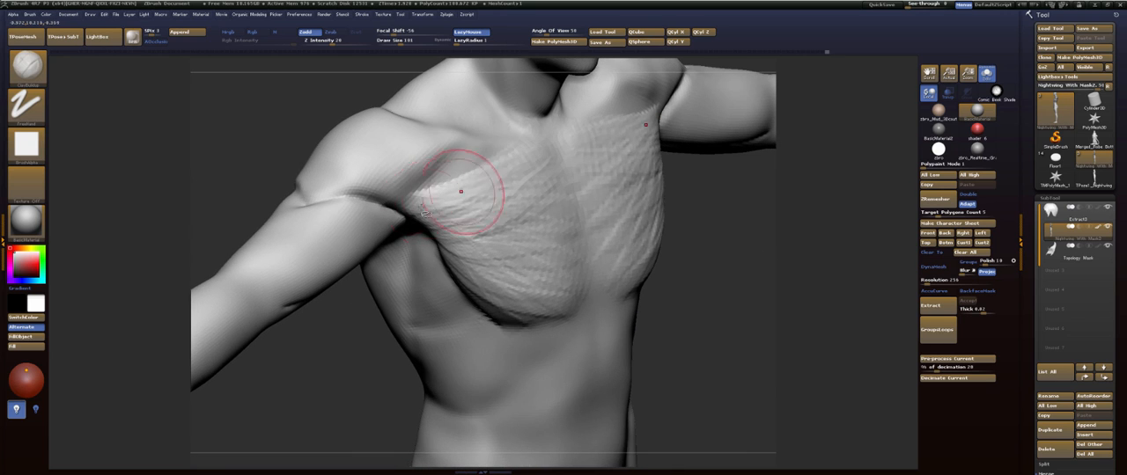
pyautogui.moveTo(742, 238); pyautogui.dragTo(703, 233)
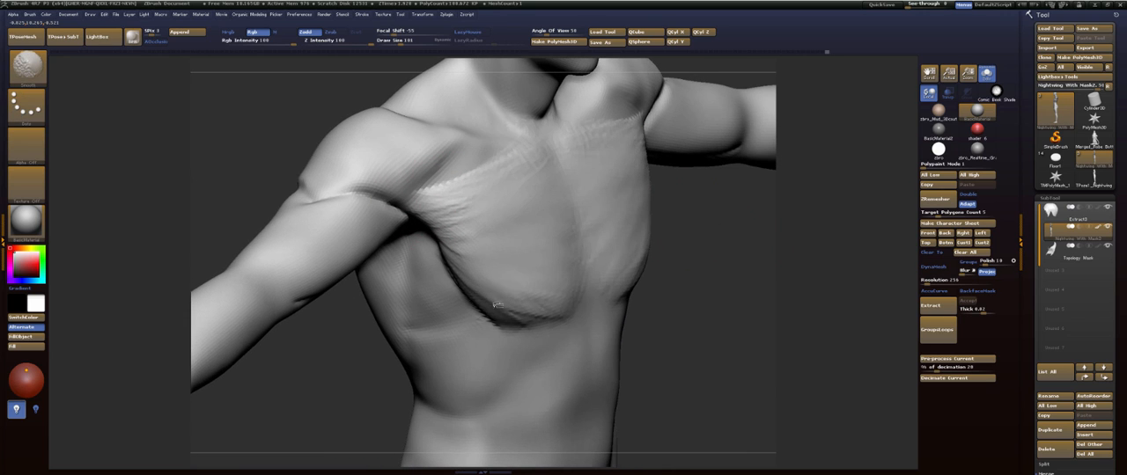
pyautogui.moveTo(543, 321); pyautogui.dragTo(584, 325)
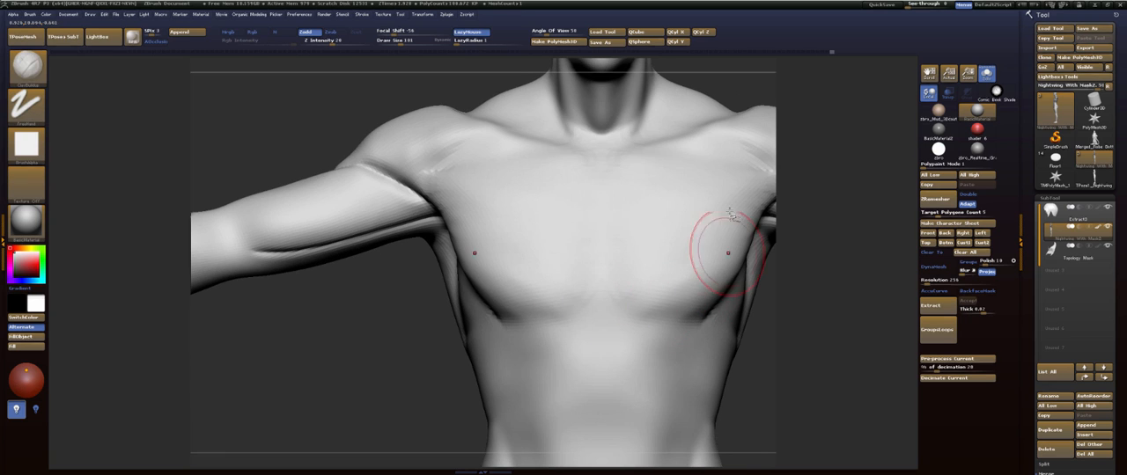
pyautogui.moveTo(739, 166)
pyautogui.keyDown('shift'); pyautogui.mouseDown()
pyautogui.moveTo(783, 181)
pyautogui.moveTo(745, 154)
pyautogui.mouseUp(); pyautogui.keyUp('shift')
# - Reshape the front of the shoulders where they meet the chest with a resized Move brush, working from above and the front
pyautogui.keyDown('alt'); pyautogui.moveTo(891, 103); pyautogui.dragTo(500, 187); pyautogui.keyUp('alt')
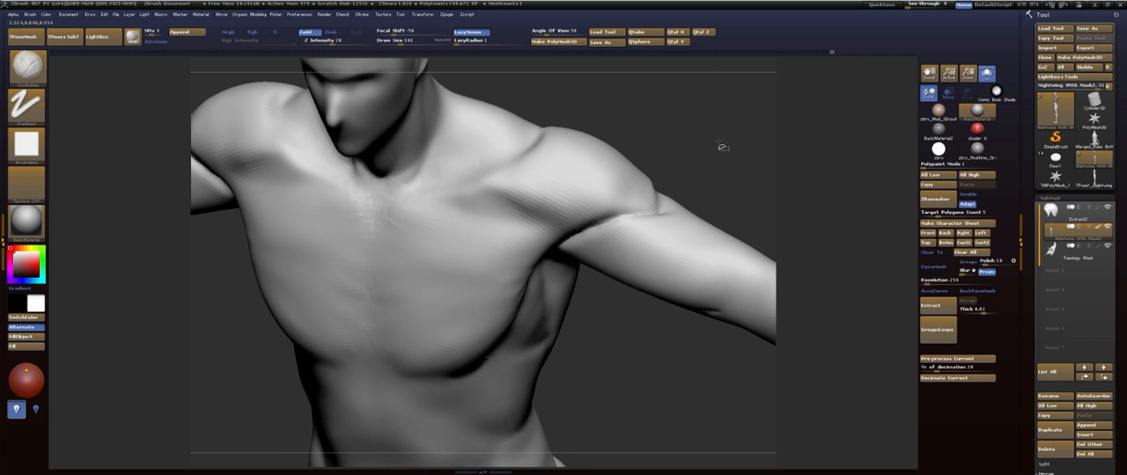
pyautogui.moveTo(722, 147)
pyautogui.mouseDown()
pyautogui.moveTo(712, 168)
pyautogui.moveTo(704, 144)
pyautogui.moveTo(731, 138)
pyautogui.moveTo(579, 143)
pyautogui.mouseUp()
pyautogui.moveTo(708, 122); pyautogui.dragTo(679, 188)
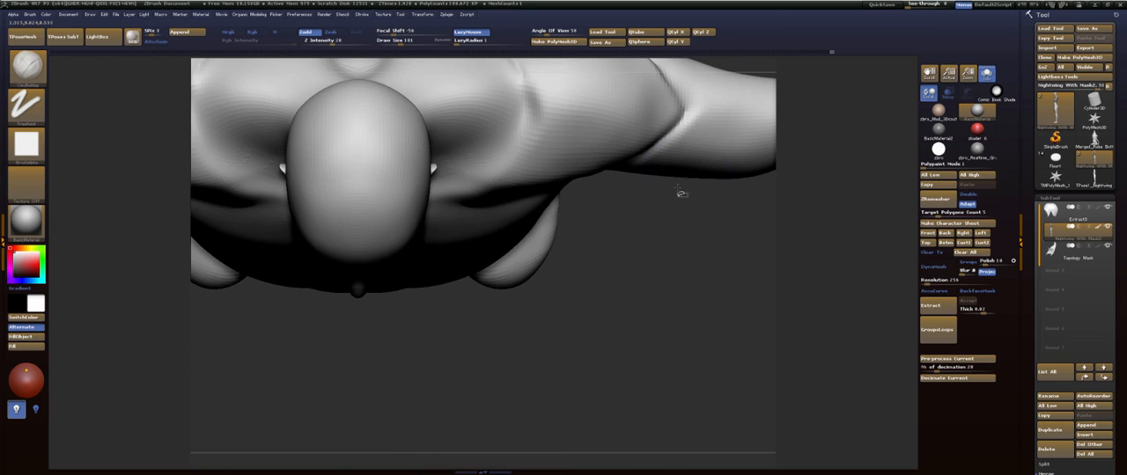
pyautogui.press('b')
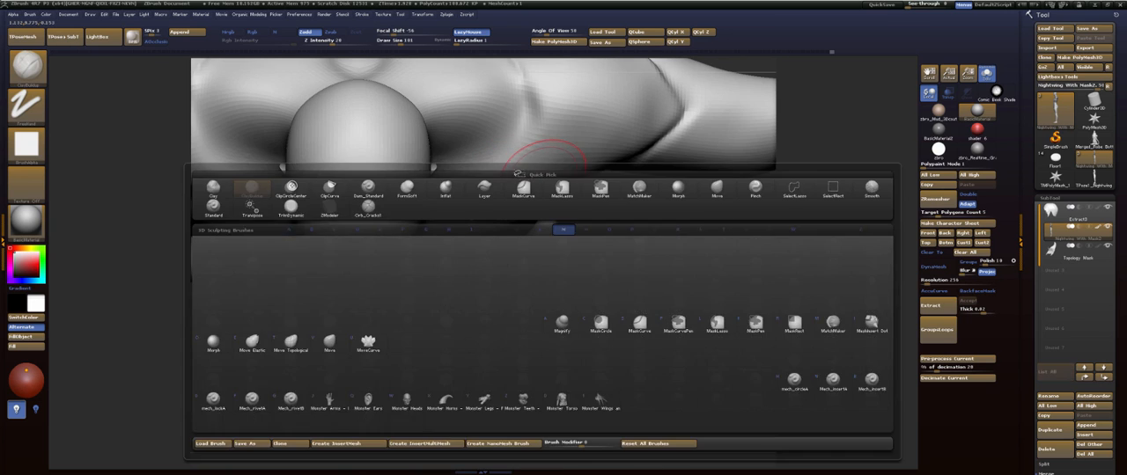
pyautogui.press('m')
pyautogui.press('v')
pyautogui.press('s')
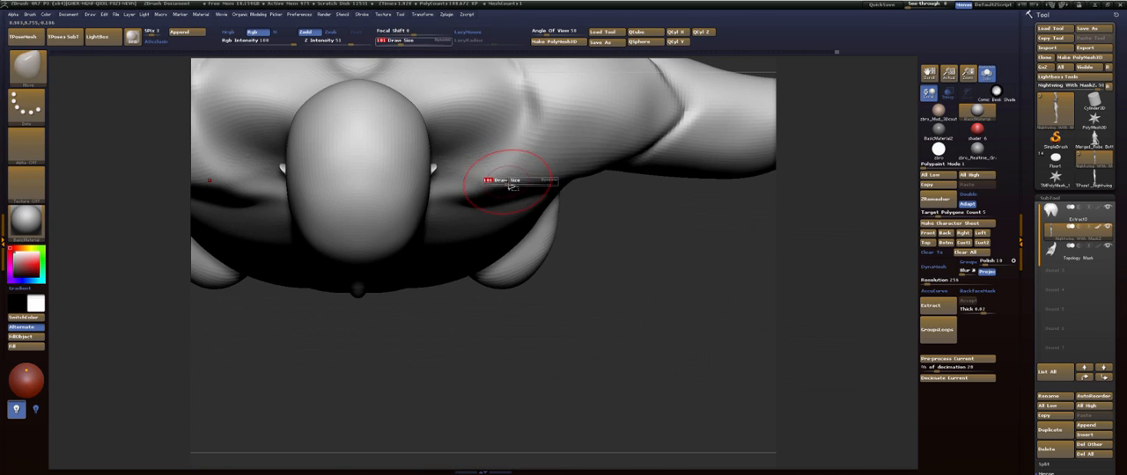
pyautogui.moveTo(508, 182); pyautogui.dragTo(503, 153)
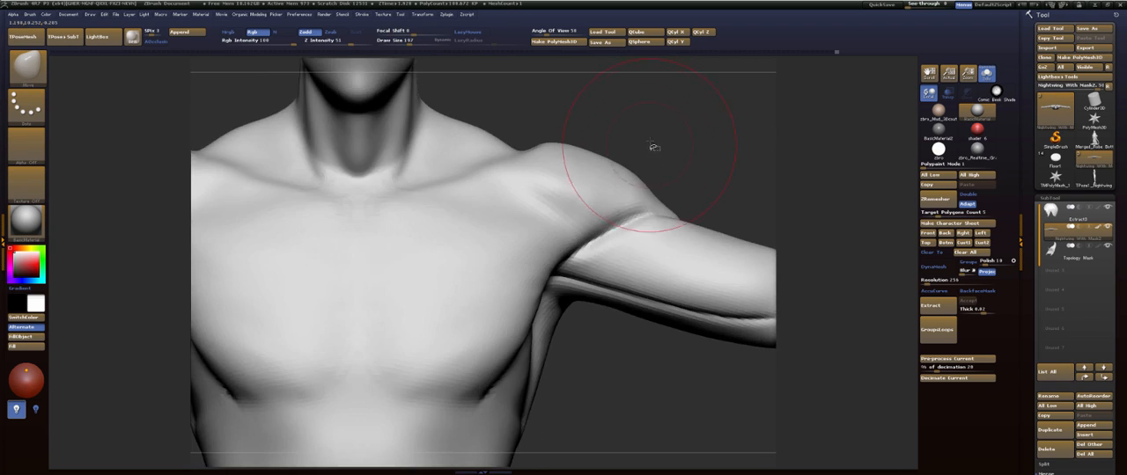
pyautogui.press('f')
pyautogui.keyDown('alt'); pyautogui.moveTo(616, 155); pyautogui.dragTo(622, 175); pyautogui.keyUp('alt')
pyautogui.moveTo(622, 175)
pyautogui.mouseDown()
pyautogui.moveTo(600, 165)
pyautogui.moveTo(627, 179)
pyautogui.moveTo(627, 223)
pyautogui.moveTo(610, 198)
pyautogui.moveTo(626, 221)
pyautogui.moveTo(608, 235)
pyautogui.moveTo(604, 203)
pyautogui.moveTo(619, 257)
pyautogui.moveTo(639, 196)
pyautogui.moveTo(609, 211)
pyautogui.moveTo(619, 259)
pyautogui.moveTo(605, 173)
pyautogui.moveTo(659, 221)
pyautogui.moveTo(607, 231)
pyautogui.moveTo(606, 213)
pyautogui.mouseUp()
# - Switch to the FormSoft brush and reduce its draw size for adding soft volume to the upper thighs
pyautogui.press('b')
pyautogui.press('f')
pyautogui.press('s')
pyautogui.press('s')
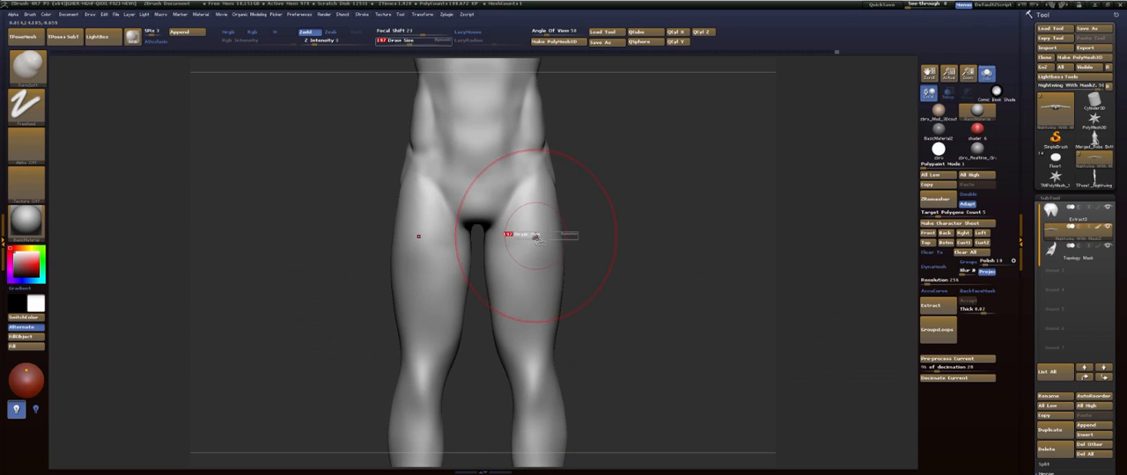
pyautogui.moveTo(538, 236); pyautogui.dragTo(535, 236)
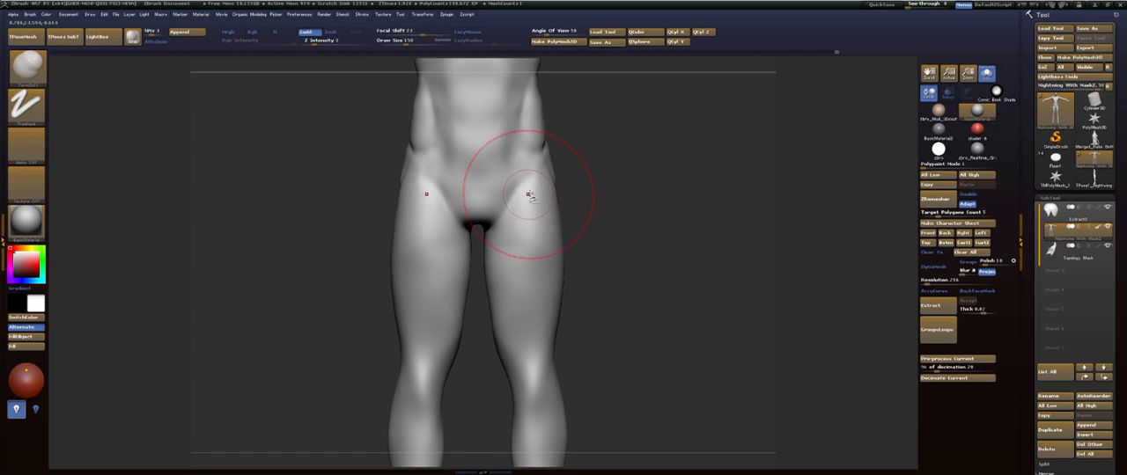
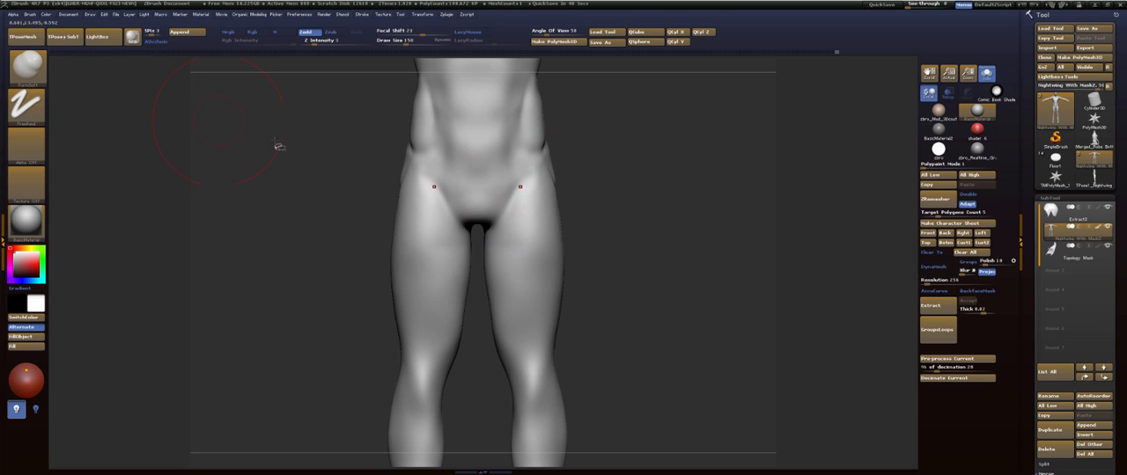
# - Switch to the Move brush and adjust the front contour of the thigh in side view
pyautogui.keyDown('shift'); pyautogui.moveTo(616, 221); pyautogui.dragTo(590, 220); pyautogui.keyUp('shift')
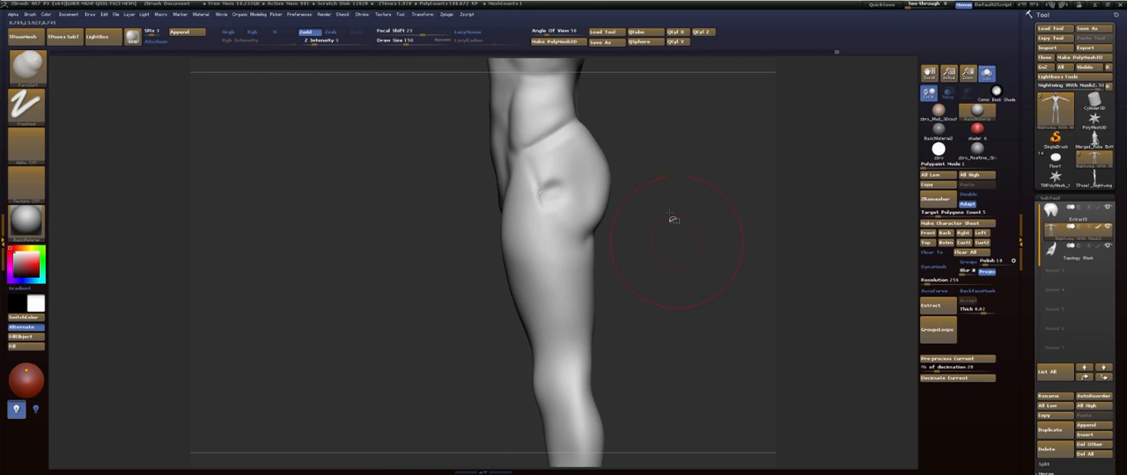
pyautogui.keyDown('alt'); pyautogui.moveTo(672, 219); pyautogui.dragTo(670, 128); pyautogui.keyUp('alt')
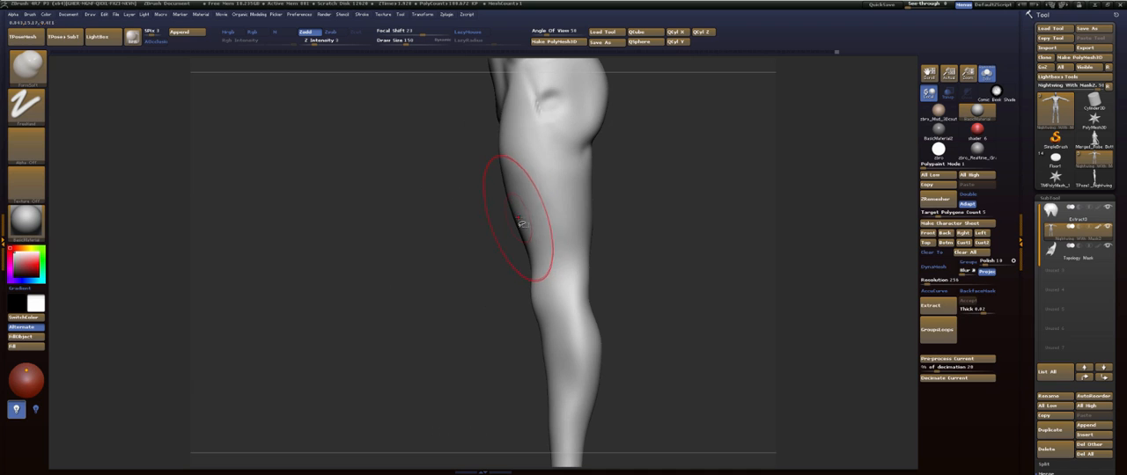
pyautogui.press('b')
pyautogui.press('m')
pyautogui.press('v')
pyautogui.moveTo(514, 218); pyautogui.dragTo(511, 217)
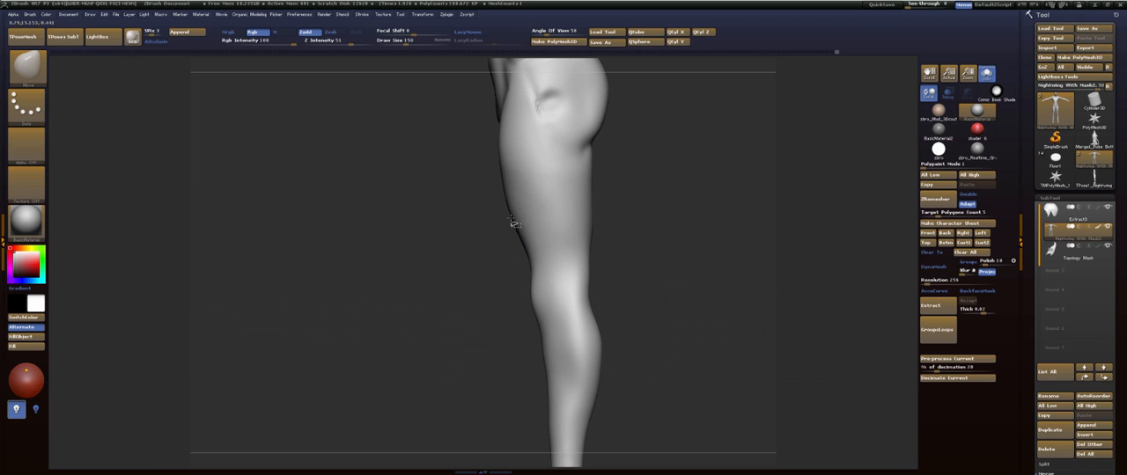
pyautogui.moveTo(509, 188); pyautogui.dragTo(513, 193)
# - Reduce the Move brush's draw size and refine the front contour around the knee
pyautogui.moveTo(659, 213)
pyautogui.keyDown('alt'); pyautogui.mouseDown()
pyautogui.moveTo(643, 189)
pyautogui.moveTo(656, 214)
pyautogui.moveTo(653, 183)
pyautogui.mouseUp(); pyautogui.keyUp('alt')
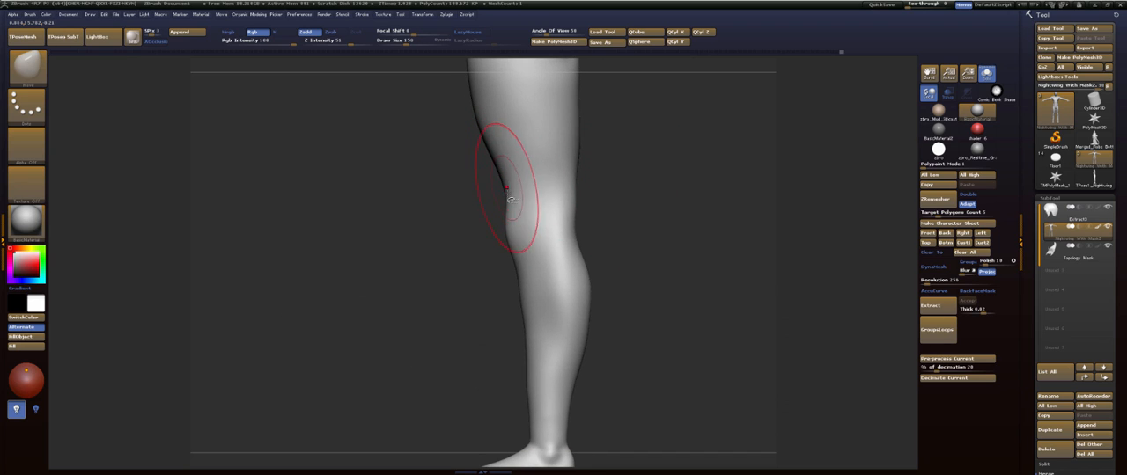
pyautogui.press('s')
pyautogui.moveTo(495, 202)
pyautogui.mouseDown()
pyautogui.moveTo(618, 212)
pyautogui.moveTo(616, 190)
pyautogui.moveTo(616, 220)
pyautogui.mouseUp()
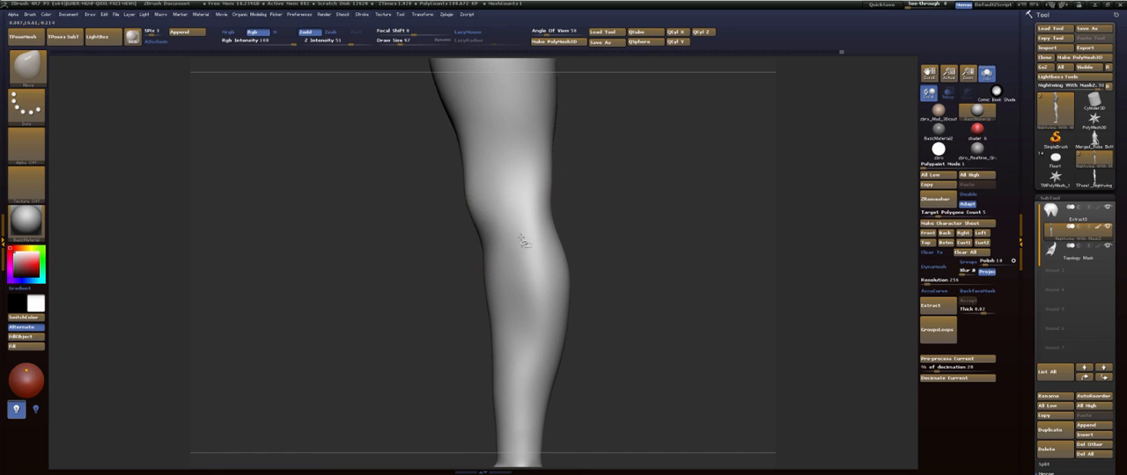
pyautogui.keyDown('alt'); pyautogui.moveTo(640, 236); pyautogui.dragTo(629, 184); pyautogui.keyUp('alt')
# - Reshape the shin and the front of the ankle with the Move brush, adjusting its draw size and smoothing the ankle
pyautogui.press('s')
pyautogui.click(632, 192)
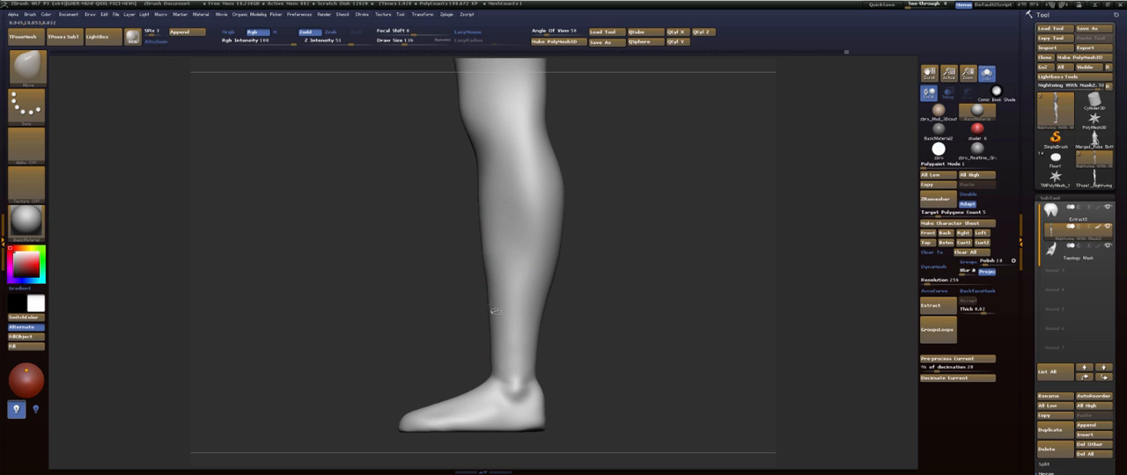
pyautogui.keyDown('alt'); pyautogui.moveTo(625, 237); pyautogui.dragTo(626, 208); pyautogui.keyUp('alt')
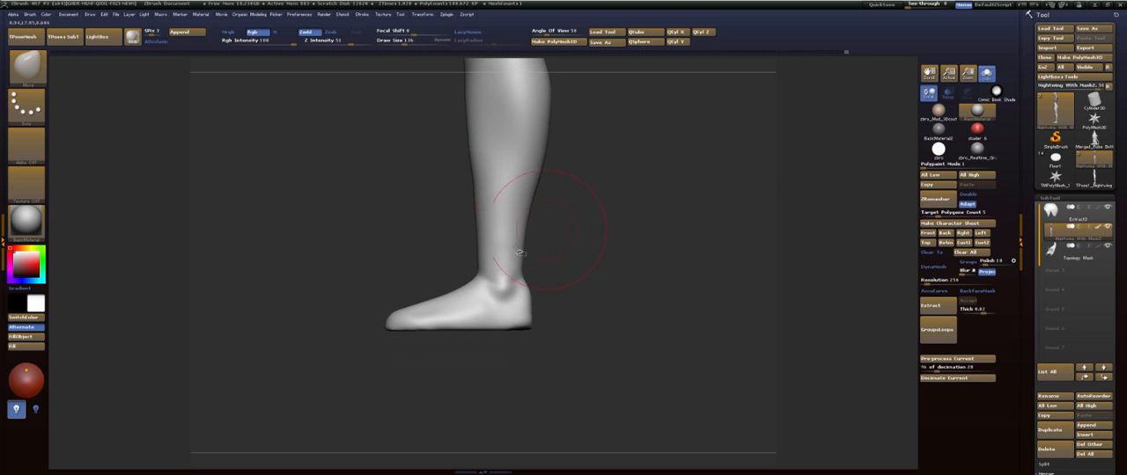
pyautogui.press('s')
pyautogui.click(476, 275)
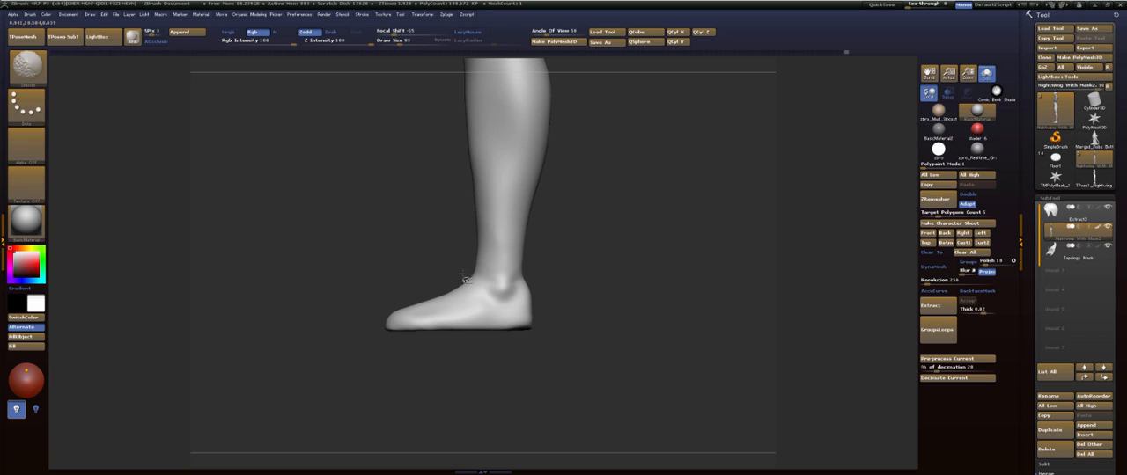
pyautogui.keyDown('alt'); pyautogui.moveTo(605, 176); pyautogui.dragTo(589, 222); pyautogui.keyUp('alt')
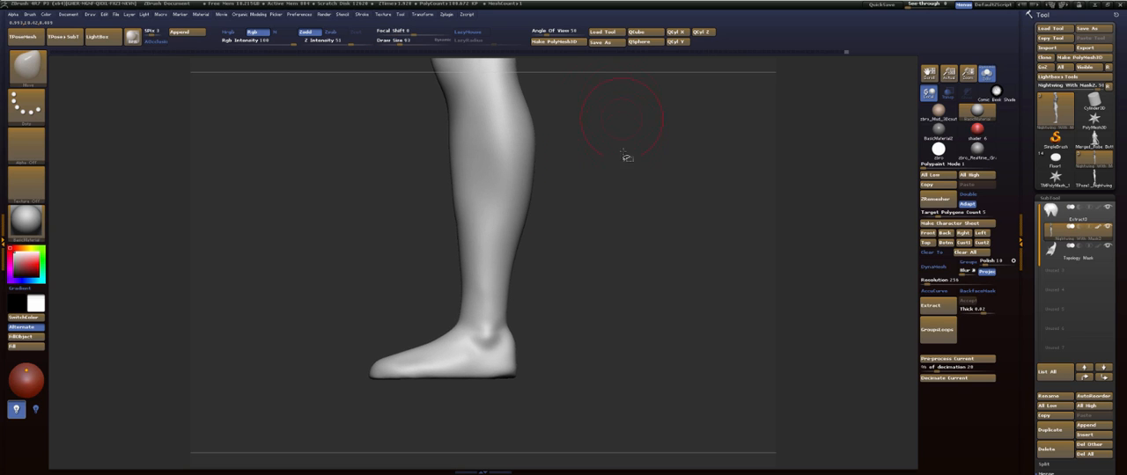
# - Enlarge the Move brush and pull the back of the thigh outward, shaping its contour down to the back of the knee
pyautogui.moveTo(605, 184); pyautogui.dragTo(629, 194)
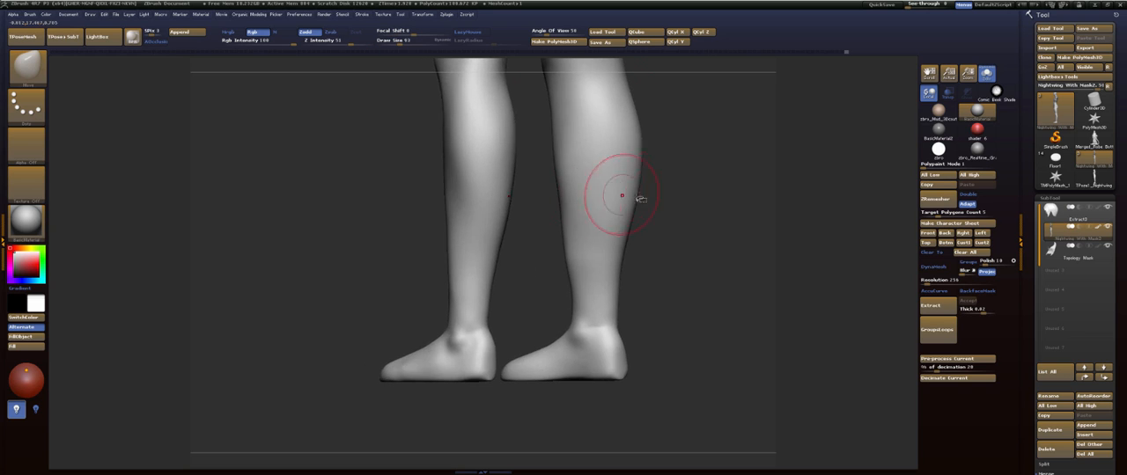
pyautogui.moveTo(699, 178); pyautogui.dragTo(712, 167)
pyautogui.keyDown('alt'); pyautogui.moveTo(667, 199); pyautogui.dragTo(629, 272); pyautogui.keyUp('alt')
pyautogui.keyDown('alt'); pyautogui.moveTo(623, 111); pyautogui.dragTo(615, 245); pyautogui.keyUp('alt')
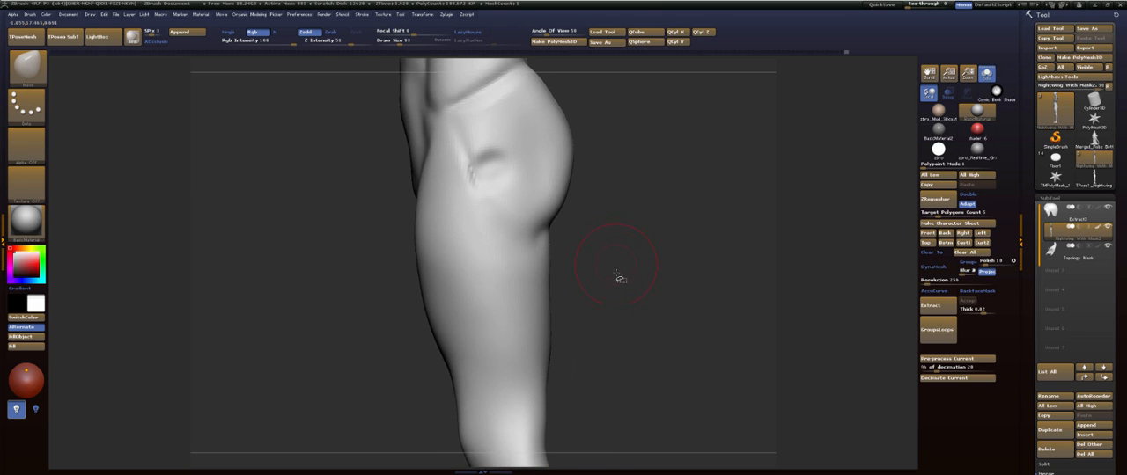
pyautogui.keyDown('alt'); pyautogui.moveTo(617, 275); pyautogui.dragTo(604, 199); pyautogui.keyUp('alt')
pyautogui.moveTo(605, 237)
pyautogui.keyDown('alt'); pyautogui.mouseDown()
pyautogui.moveTo(596, 197)
pyautogui.moveTo(610, 193)
pyautogui.mouseUp(); pyautogui.keyUp('alt')
pyautogui.press('s')
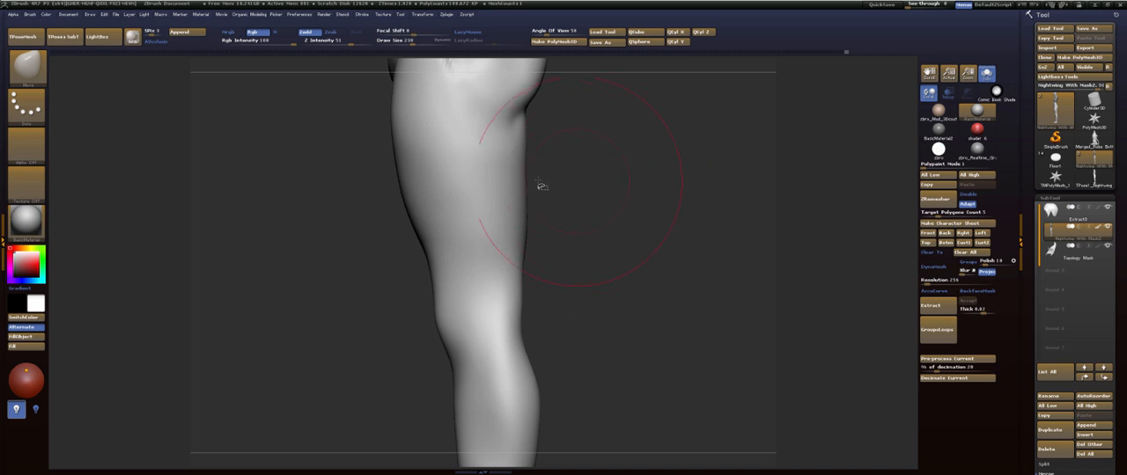
pyautogui.moveTo(524, 175); pyautogui.dragTo(539, 171)
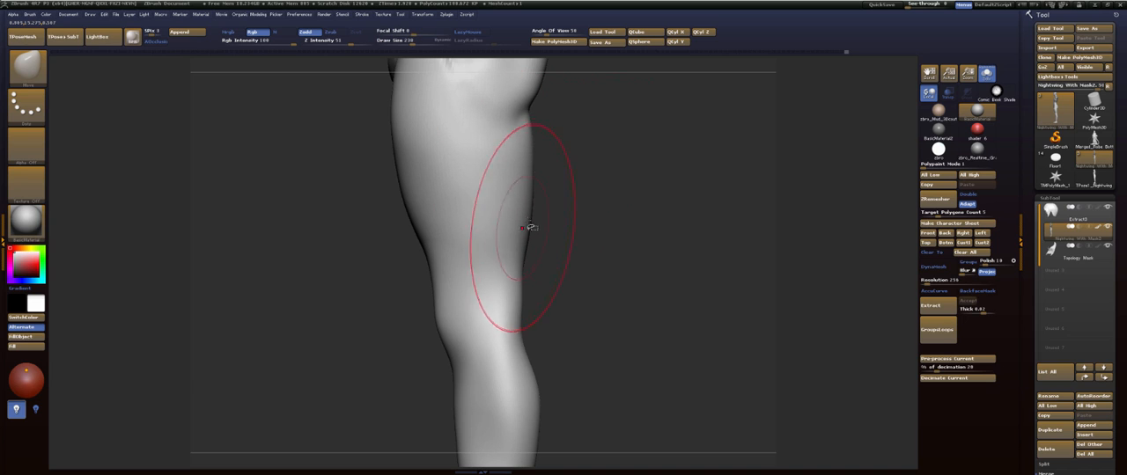
pyautogui.moveTo(625, 187); pyautogui.dragTo(508, 225)
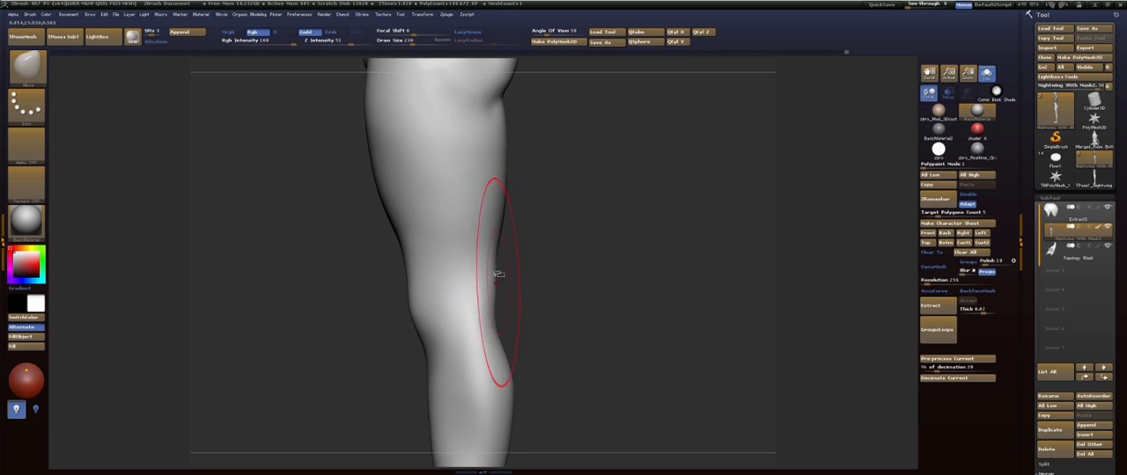
pyautogui.moveTo(564, 256)
pyautogui.mouseDown()
pyautogui.moveTo(551, 206)
pyautogui.moveTo(516, 232)
pyautogui.moveTo(579, 282)
pyautogui.moveTo(533, 190)
pyautogui.moveTo(540, 166)
pyautogui.mouseUp()
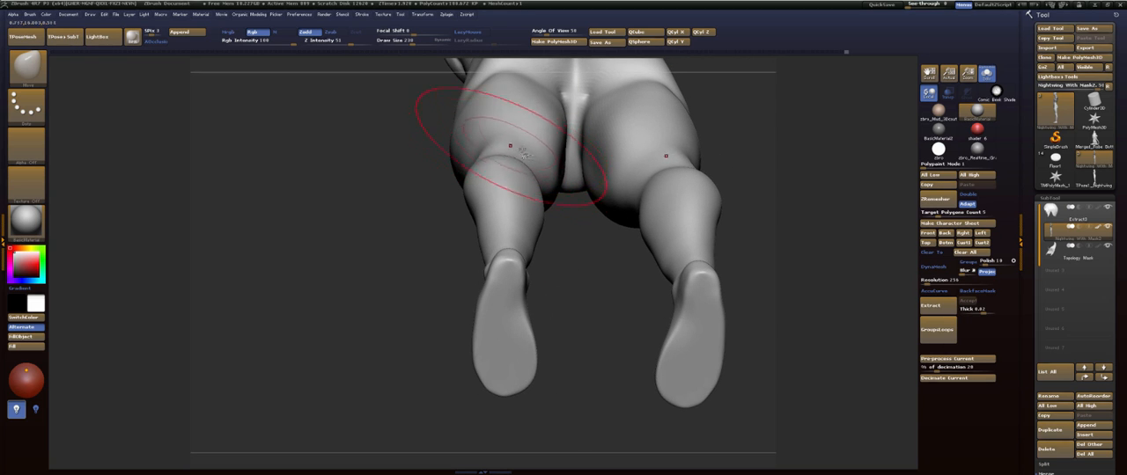
# - Switch to the FormSoft brush at a smaller draw size and add soft volume around the backs of the knees, smoothing the strokes
pyautogui.moveTo(525, 154)
pyautogui.mouseDown()
pyautogui.moveTo(575, 272)
pyautogui.moveTo(568, 326)
pyautogui.mouseUp()
pyautogui.press('b')
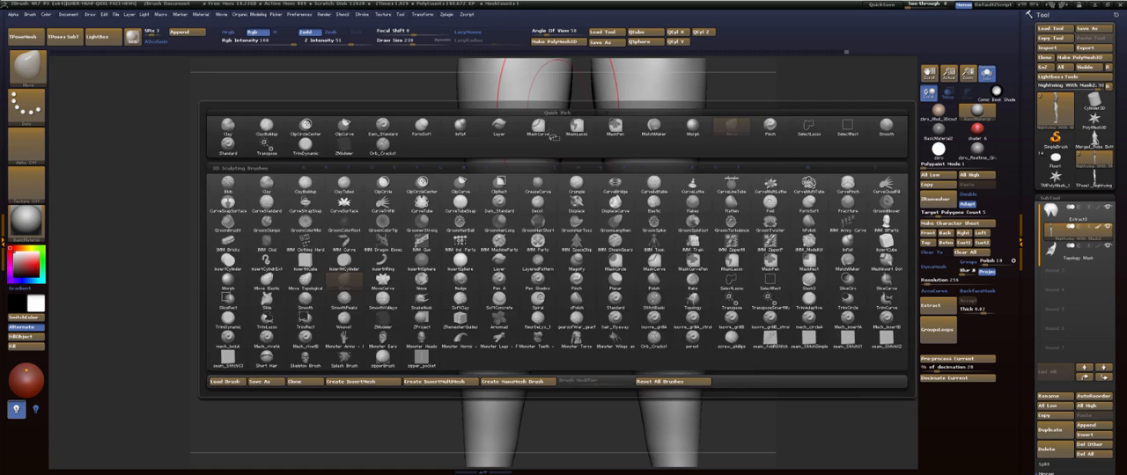
pyautogui.press('f')
pyautogui.press('s')
pyautogui.press('s')
pyautogui.moveTo(514, 238)
pyautogui.mouseDown()
pyautogui.moveTo(513, 256)
pyautogui.moveTo(500, 235)
pyautogui.mouseUp()
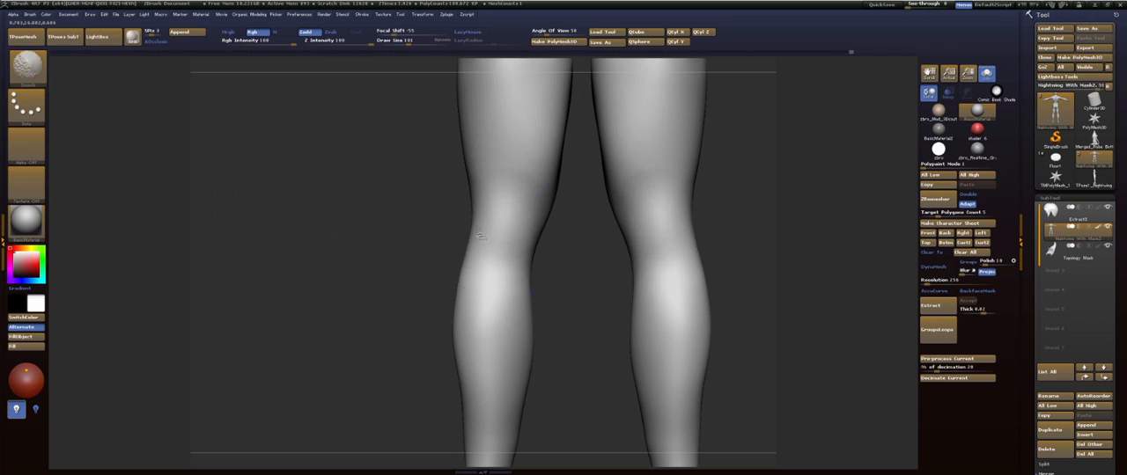
pyautogui.moveTo(387, 236); pyautogui.dragTo(475, 230)
pyautogui.moveTo(609, 221)
pyautogui.mouseDown()
pyautogui.moveTo(513, 210)
pyautogui.moveTo(520, 255)
pyautogui.moveTo(519, 243)
pyautogui.moveTo(584, 264)
pyautogui.moveTo(611, 255)
pyautogui.moveTo(619, 144)
pyautogui.moveTo(609, 202)
pyautogui.mouseUp()
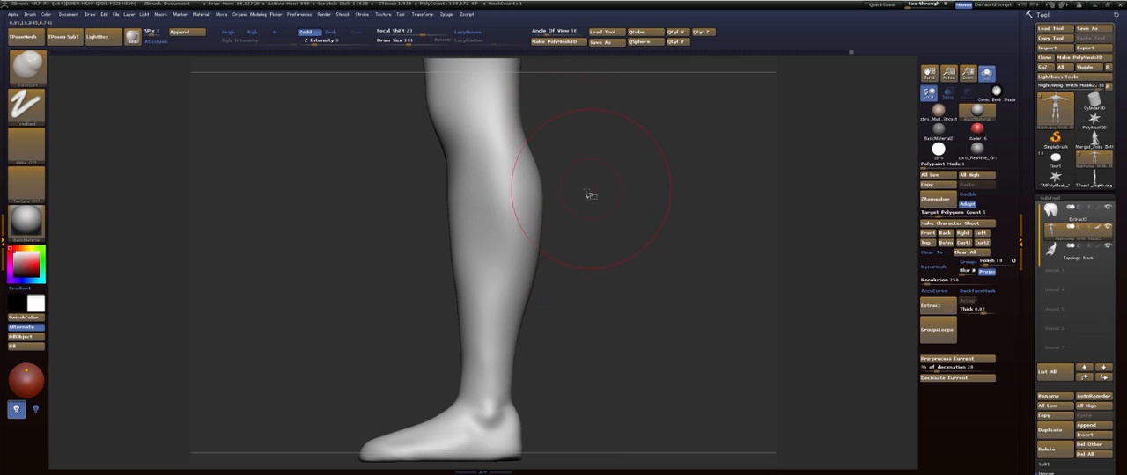
# - Switch back to the Move brush and adjust the profile of the calf, heel and ankle
pyautogui.press('b')
pyautogui.press('m')
pyautogui.press('v')
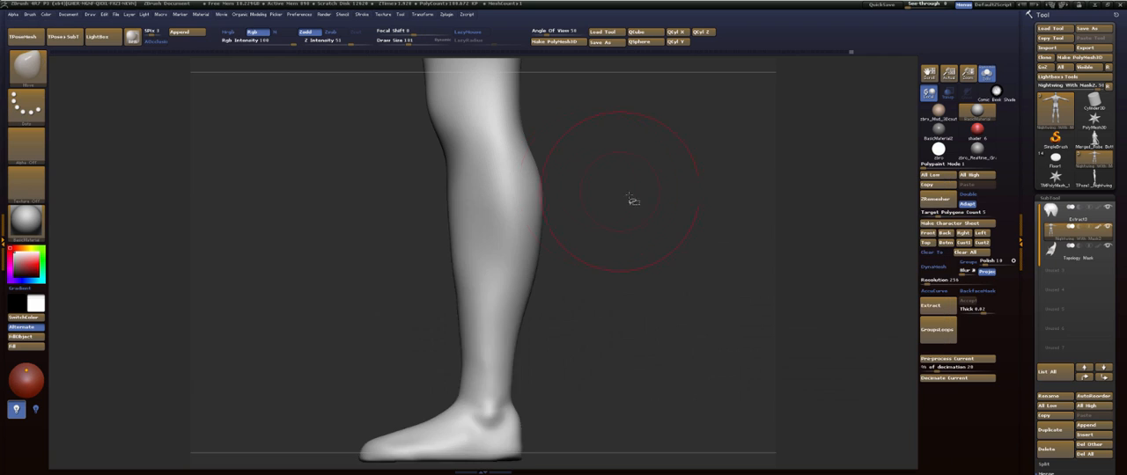
pyautogui.moveTo(630, 201)
pyautogui.mouseDown()
pyautogui.moveTo(568, 182)
pyautogui.moveTo(624, 204)
pyautogui.moveTo(622, 191)
pyautogui.mouseUp()
pyautogui.keyDown('alt'); pyautogui.moveTo(617, 222); pyautogui.dragTo(600, 150); pyautogui.keyUp('alt')
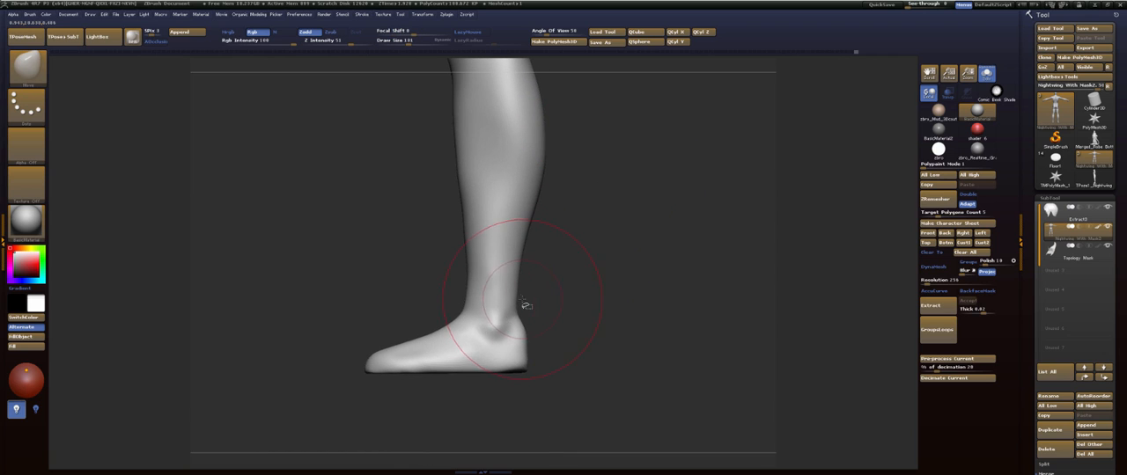
pyautogui.moveTo(518, 305)
pyautogui.mouseDown()
pyautogui.moveTo(558, 297)
pyautogui.moveTo(500, 297)
pyautogui.moveTo(522, 308)
pyautogui.moveTo(468, 283)
pyautogui.mouseUp()
pyautogui.press('s')
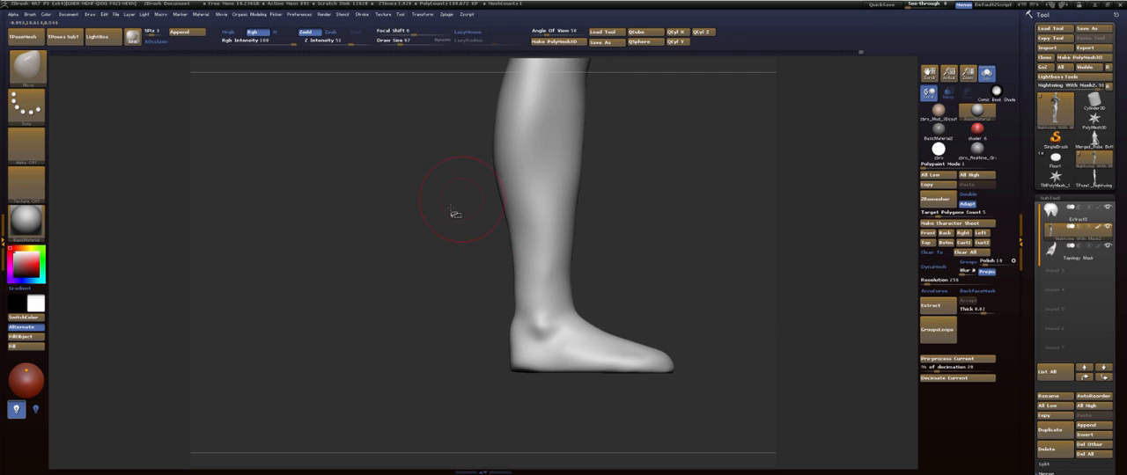
# - Resize the Move brush and refine the contour behind the knee and along the calf from the opposite side
pyautogui.keyDown('alt'); pyautogui.moveTo(450, 209); pyautogui.dragTo(441, 315); pyautogui.keyUp('alt')
pyautogui.press('s')
pyautogui.moveTo(450, 246); pyautogui.dragTo(457, 247)
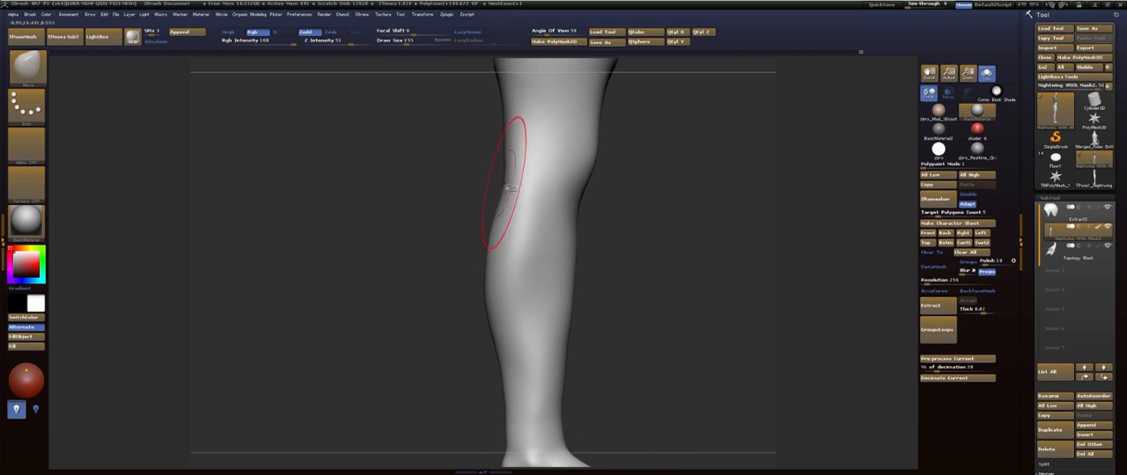
pyautogui.moveTo(504, 184); pyautogui.dragTo(513, 185)
pyautogui.moveTo(487, 295); pyautogui.dragTo(515, 294)
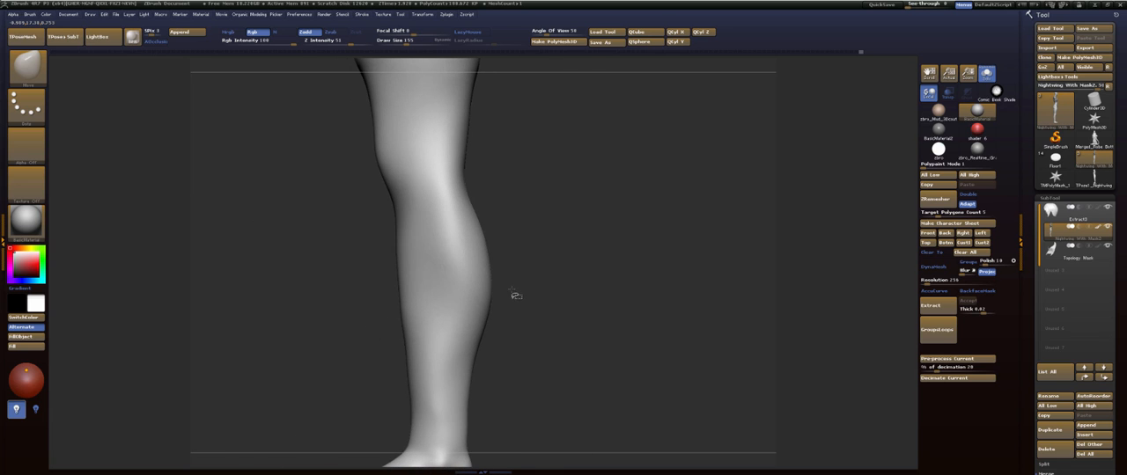
# - Smooth the side of the hip and buttock to soften the crease around the hip hollow
pyautogui.moveTo(619, 206)
pyautogui.keyDown('alt'); pyautogui.mouseDown()
pyautogui.moveTo(626, 292)
pyautogui.moveTo(622, 280)
pyautogui.mouseUp(); pyautogui.keyUp('alt')
pyautogui.keyDown('alt'); pyautogui.moveTo(597, 169); pyautogui.dragTo(609, 252); pyautogui.keyUp('alt')
pyautogui.keyDown('alt'); pyautogui.moveTo(604, 219); pyautogui.dragTo(614, 262); pyautogui.keyUp('alt')
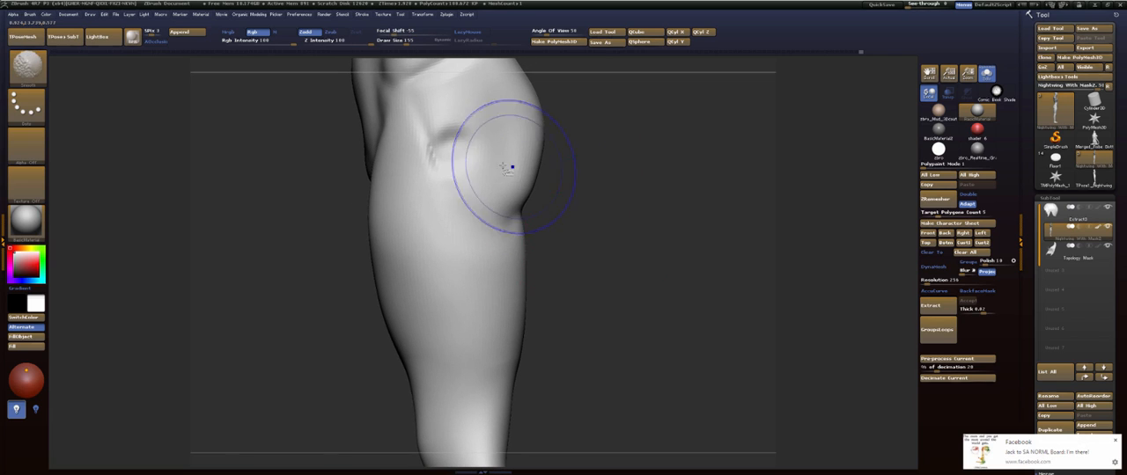
pyautogui.keyDown('shift'); pyautogui.moveTo(482, 169); pyautogui.dragTo(445, 154); pyautogui.keyUp('shift')
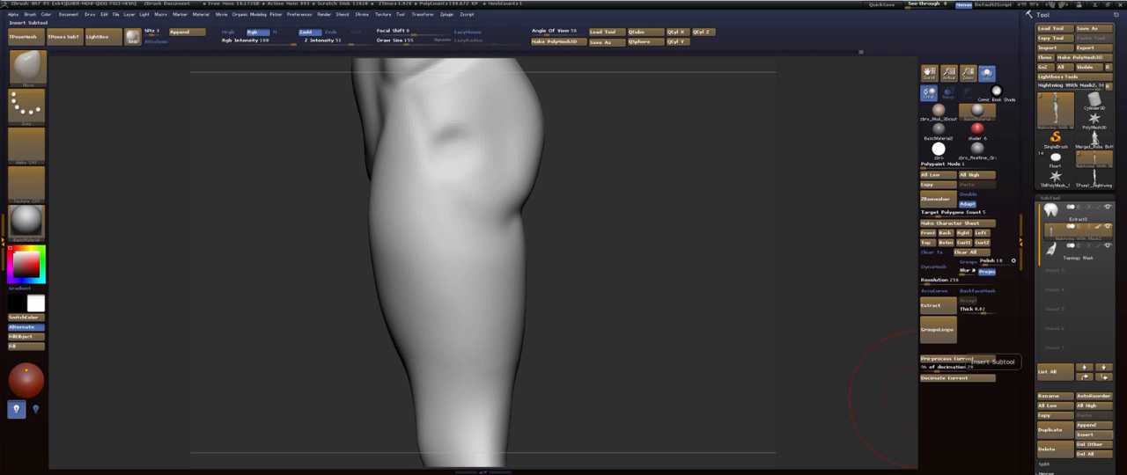
# - Build up the front of the foot around the toes with the FormSoft brush and smooth the top of the foot
pyautogui.moveTo(701, 181)
pyautogui.keyDown('alt'); pyautogui.mouseDown()
pyautogui.moveTo(689, 280)
pyautogui.moveTo(711, 321)
pyautogui.mouseUp(); pyautogui.keyUp('alt')
pyautogui.moveTo(675, 248)
pyautogui.keyDown('alt'); pyautogui.mouseDown()
pyautogui.moveTo(624, 309)
pyautogui.moveTo(604, 237)
pyautogui.moveTo(528, 196)
pyautogui.moveTo(597, 215)
pyautogui.moveTo(599, 252)
pyautogui.moveTo(600, 219)
pyautogui.mouseUp(); pyautogui.keyUp('alt')
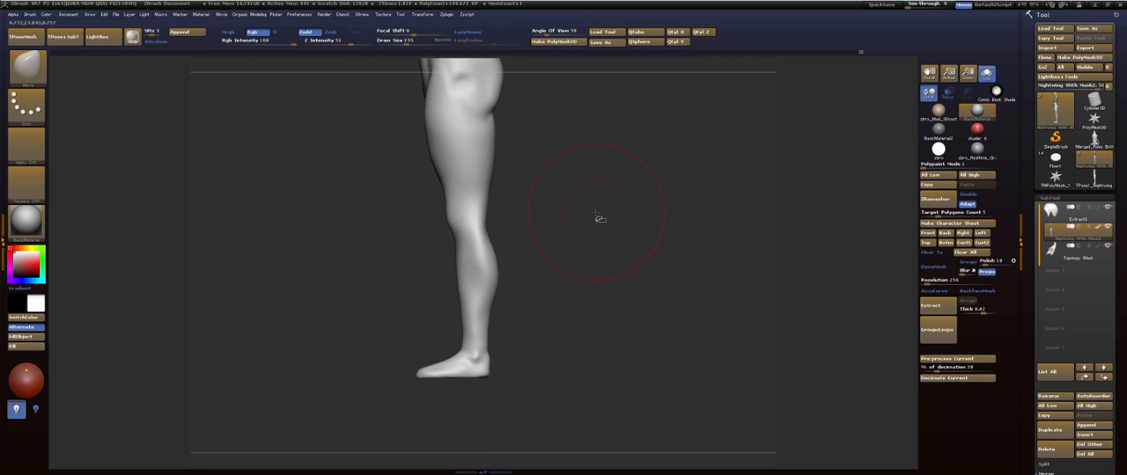
pyautogui.moveTo(587, 253)
pyautogui.keyDown('alt'); pyautogui.mouseDown()
pyautogui.moveTo(581, 219)
pyautogui.moveTo(604, 188)
pyautogui.moveTo(607, 219)
pyautogui.moveTo(662, 156)
pyautogui.moveTo(672, 221)
pyautogui.moveTo(494, 88)
pyautogui.mouseUp(); pyautogui.keyUp('alt')
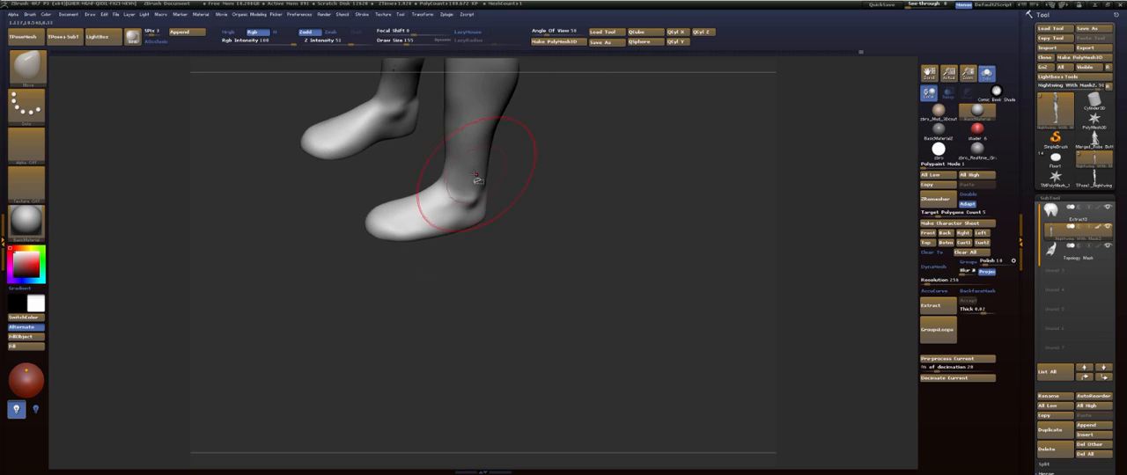
pyautogui.press('b')
pyautogui.click(401, 261)
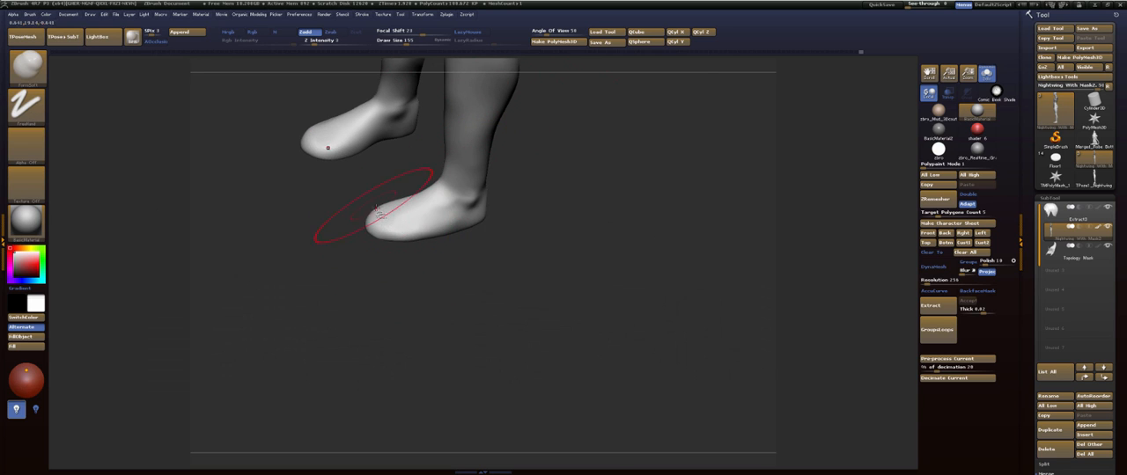
pyautogui.moveTo(385, 221); pyautogui.dragTo(389, 224)
pyautogui.moveTo(425, 264); pyautogui.dragTo(400, 250)
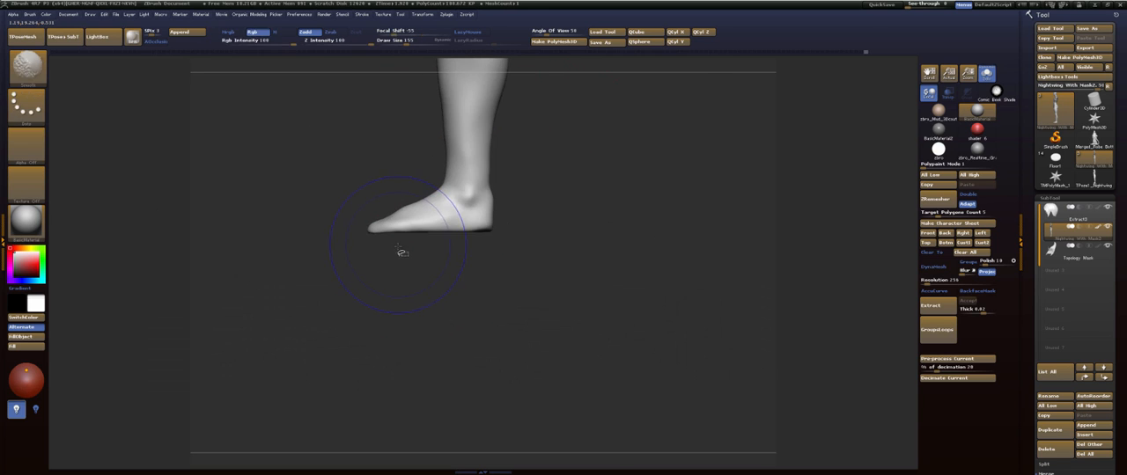
pyautogui.keyDown('shift'); pyautogui.moveTo(383, 218); pyautogui.dragTo(378, 222); pyautogui.keyUp('shift')
pyautogui.moveTo(362, 248); pyautogui.dragTo(343, 288)
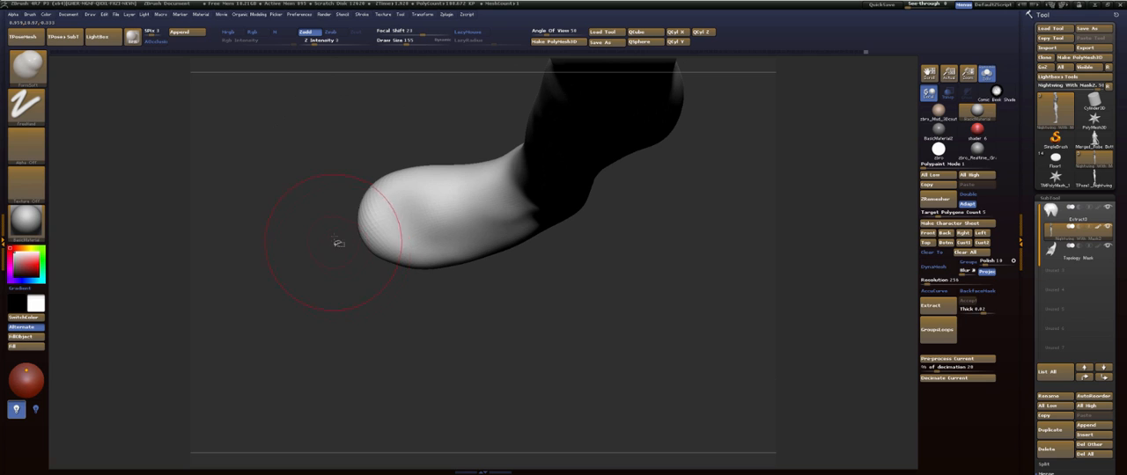
# - Switch to a smaller Move brush and reshape the outline of the toe end, giving the front of the foot a squarer form
pyautogui.press('b')
pyautogui.press('m')
pyautogui.press('v')
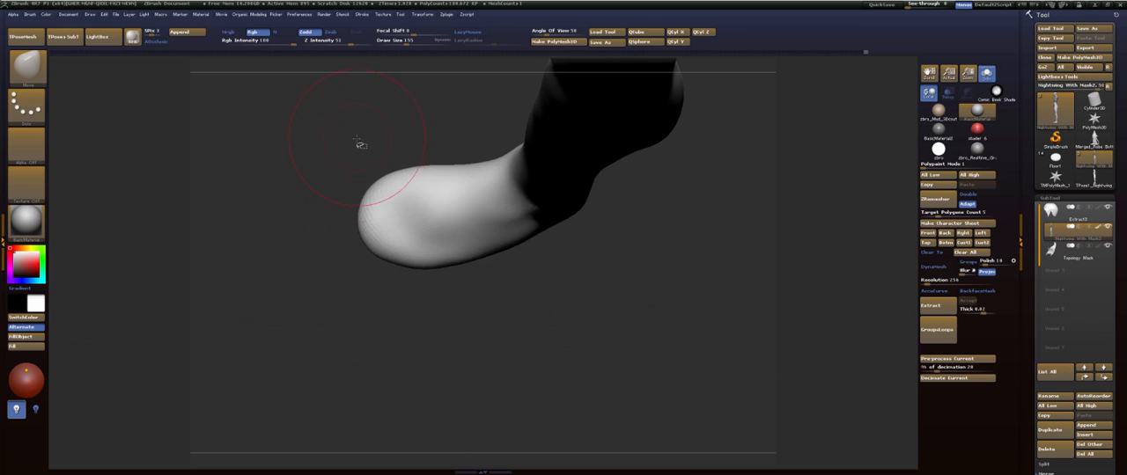
pyautogui.moveTo(359, 141)
pyautogui.mouseDown()
pyautogui.moveTo(361, 167)
pyautogui.moveTo(364, 152)
pyautogui.mouseUp()
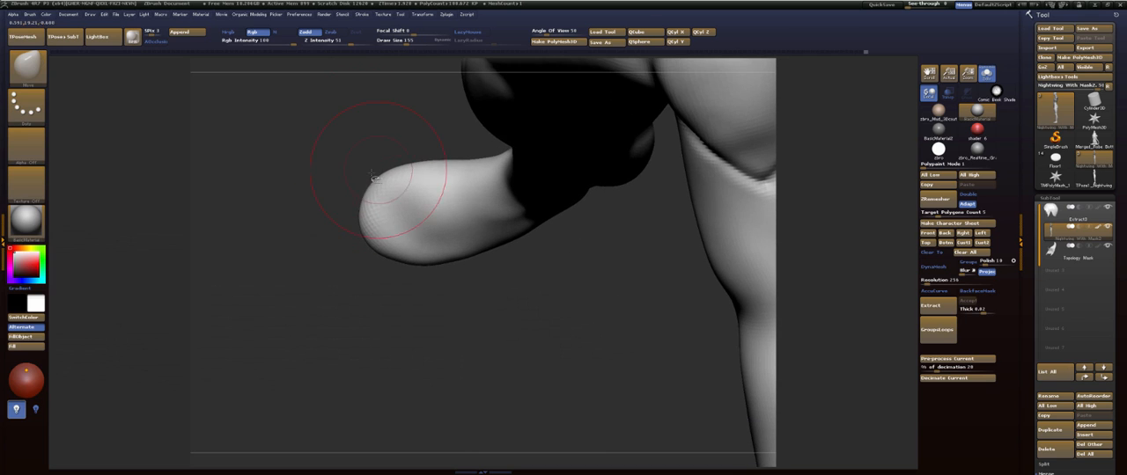
pyautogui.moveTo(368, 227)
pyautogui.mouseDown()
pyautogui.moveTo(354, 190)
pyautogui.moveTo(366, 225)
pyautogui.mouseUp()
pyautogui.press('s')
pyautogui.moveTo(362, 183); pyautogui.dragTo(358, 183)
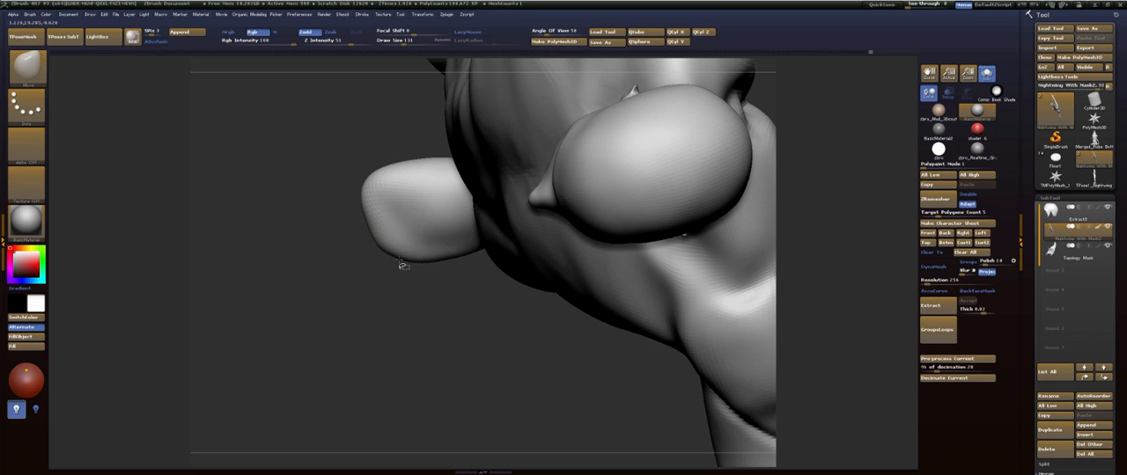
pyautogui.moveTo(426, 268); pyautogui.dragTo(425, 263)
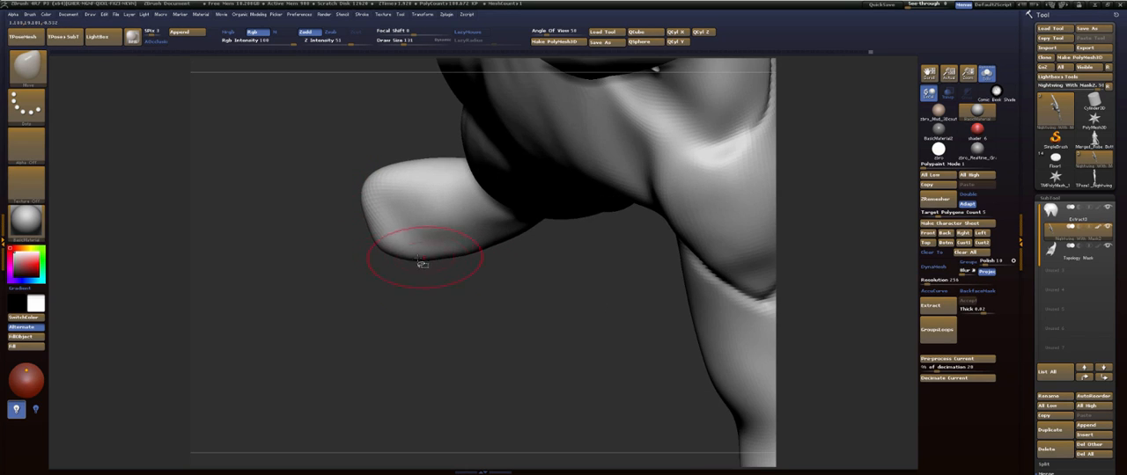
pyautogui.moveTo(409, 216)
pyautogui.mouseDown()
pyautogui.moveTo(396, 225)
pyautogui.moveTo(397, 203)
pyautogui.moveTo(382, 222)
pyautogui.mouseUp()
pyautogui.moveTo(345, 252)
pyautogui.mouseDown()
pyautogui.moveTo(356, 279)
pyautogui.moveTo(421, 274)
pyautogui.mouseUp()
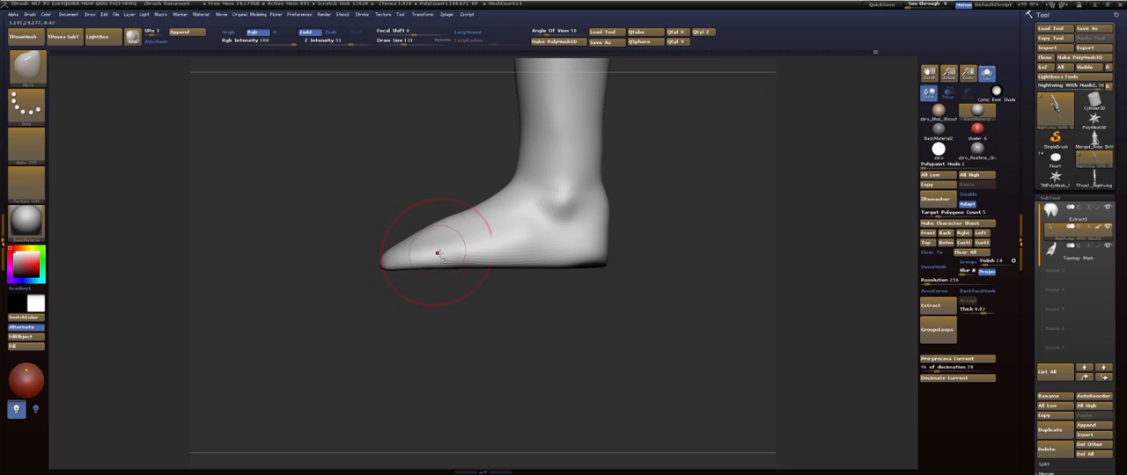
# - Refine the foot's side contour with the Move brush and fill out its lower edge toward the heel with the FormSoft brush
pyautogui.keyDown('shift'); pyautogui.moveTo(471, 254); pyautogui.dragTo(525, 257); pyautogui.keyUp('shift')
pyautogui.moveTo(670, 232); pyautogui.dragTo(613, 253)
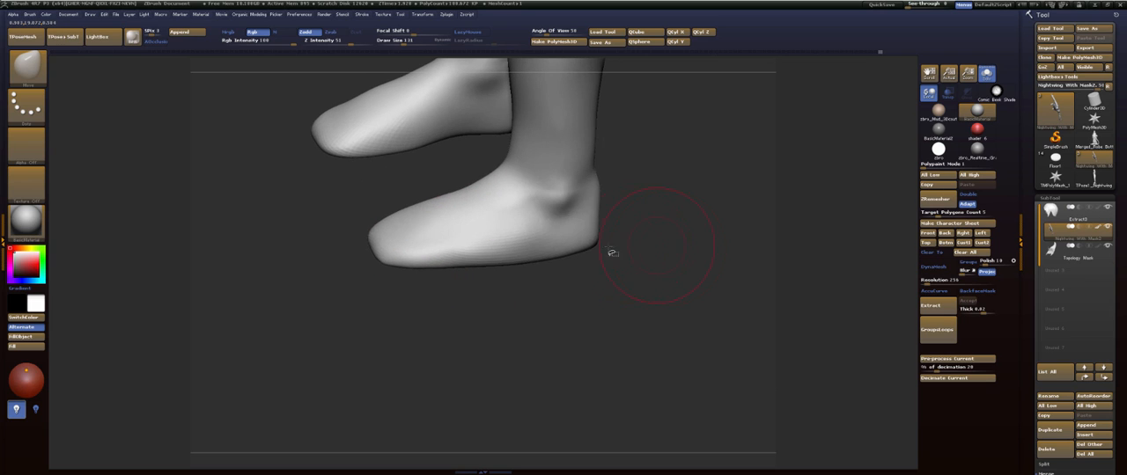
pyautogui.press('b')
pyautogui.press('f')
pyautogui.press('s')
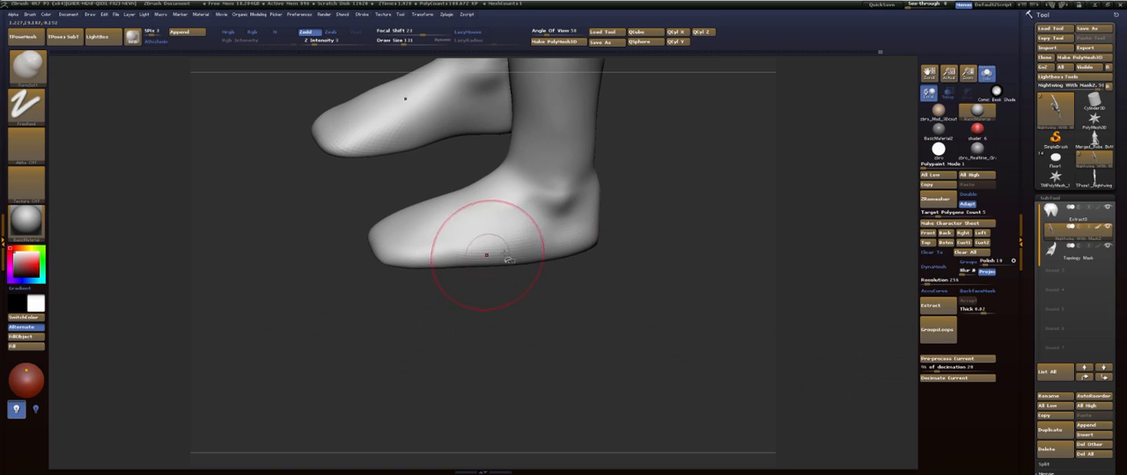
pyautogui.moveTo(506, 257); pyautogui.dragTo(593, 246)
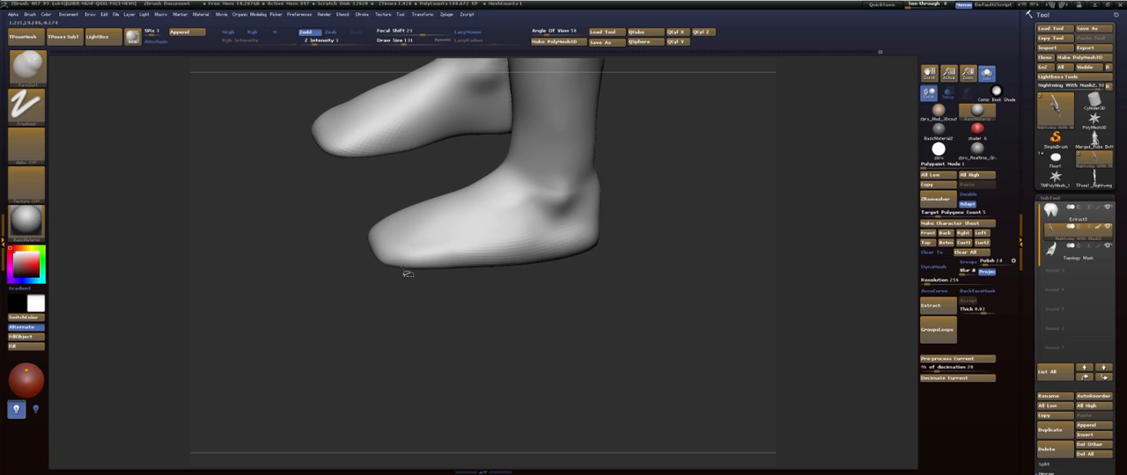
# - Examine the feet from the inner and outer sides, and check the whole figure from the front and from above
pyautogui.moveTo(649, 224); pyautogui.dragTo(546, 245)
pyautogui.moveTo(648, 246); pyautogui.dragTo(520, 319)
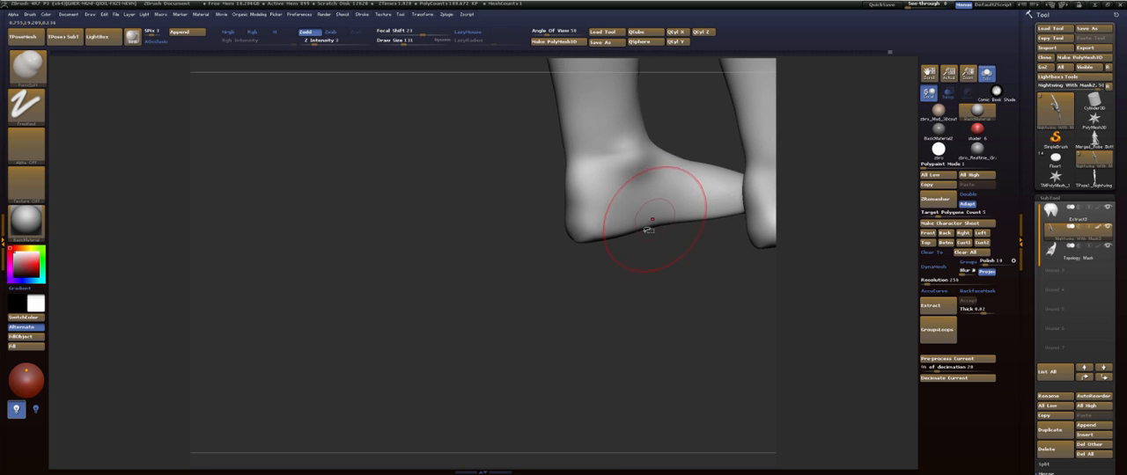
pyautogui.keyDown('alt'); pyautogui.moveTo(660, 265); pyautogui.dragTo(536, 285); pyautogui.keyUp('alt')
pyautogui.moveTo(616, 284)
pyautogui.mouseDown()
pyautogui.moveTo(538, 297)
pyautogui.moveTo(599, 294)
pyautogui.moveTo(541, 273)
pyautogui.mouseUp()
pyautogui.moveTo(650, 271); pyautogui.dragTo(524, 280)
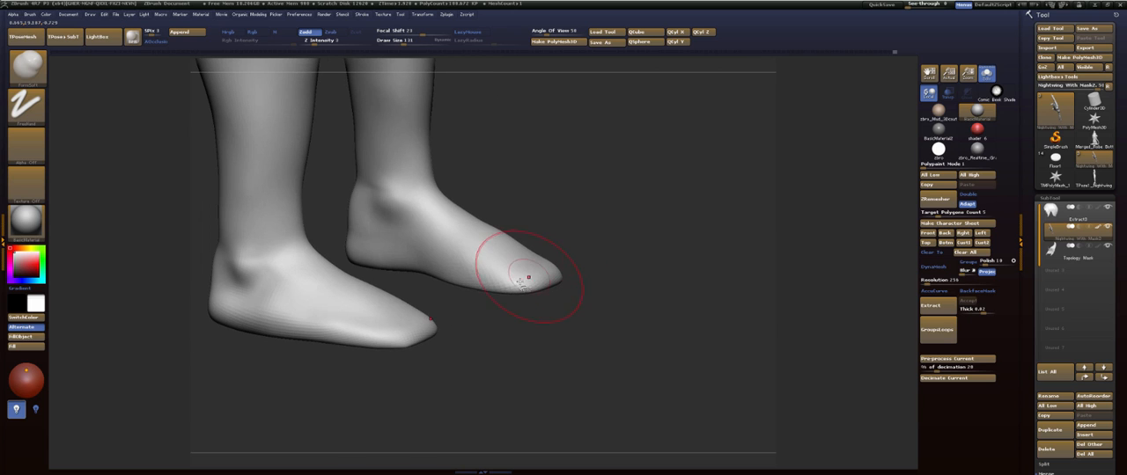
pyautogui.keyDown('shift'); pyautogui.moveTo(628, 226); pyautogui.dragTo(649, 165); pyautogui.keyUp('shift')
pyautogui.press('f')
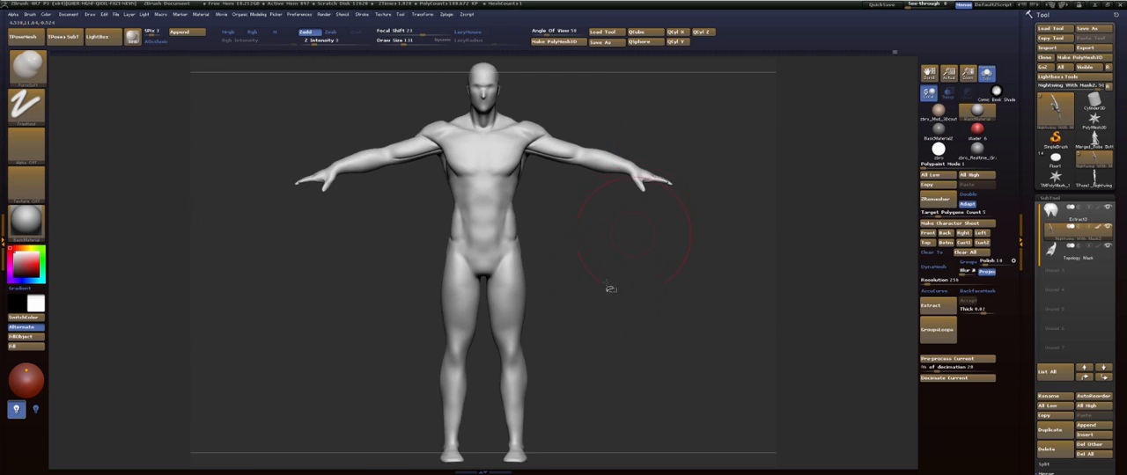
pyautogui.moveTo(588, 270)
pyautogui.keyDown('alt'); pyautogui.mouseDown()
pyautogui.moveTo(587, 220)
pyautogui.moveTo(594, 307)
pyautogui.moveTo(576, 296)
pyautogui.moveTo(573, 267)
pyautogui.moveTo(522, 243)
pyautogui.mouseUp(); pyautogui.keyUp('alt')
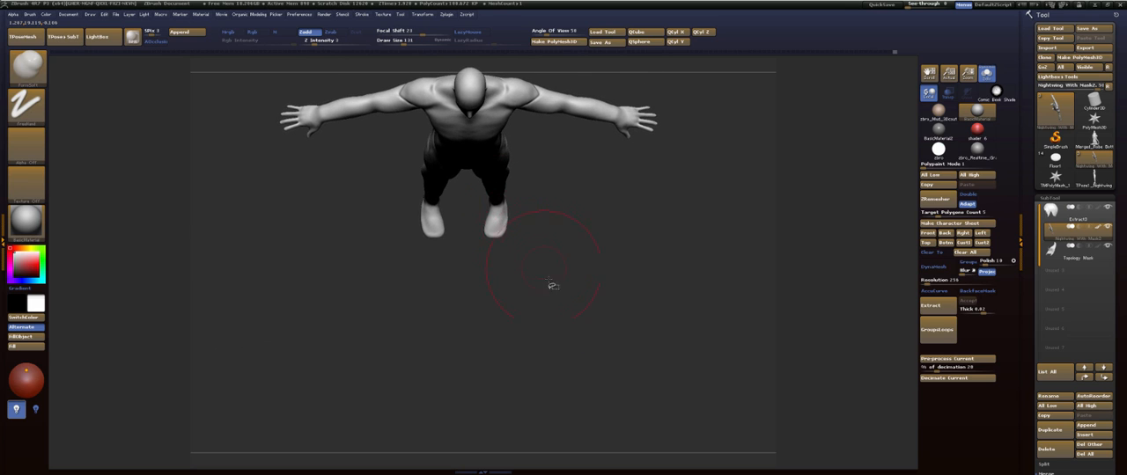
pyautogui.moveTo(553, 285)
pyautogui.keyDown('shift'); pyautogui.mouseDown()
pyautogui.moveTo(551, 238)
pyautogui.moveTo(573, 244)
pyautogui.moveTo(523, 244)
pyautogui.moveTo(595, 311)
pyautogui.moveTo(600, 199)
pyautogui.mouseUp(); pyautogui.keyUp('shift')
# - Drop the body two subdivision levels and mask everything above the ankles with a Transpose topology mask, leaving only the feet free
pyautogui.hotkey('shift', 'd')
pyautogui.hotkey('shift', 'd')
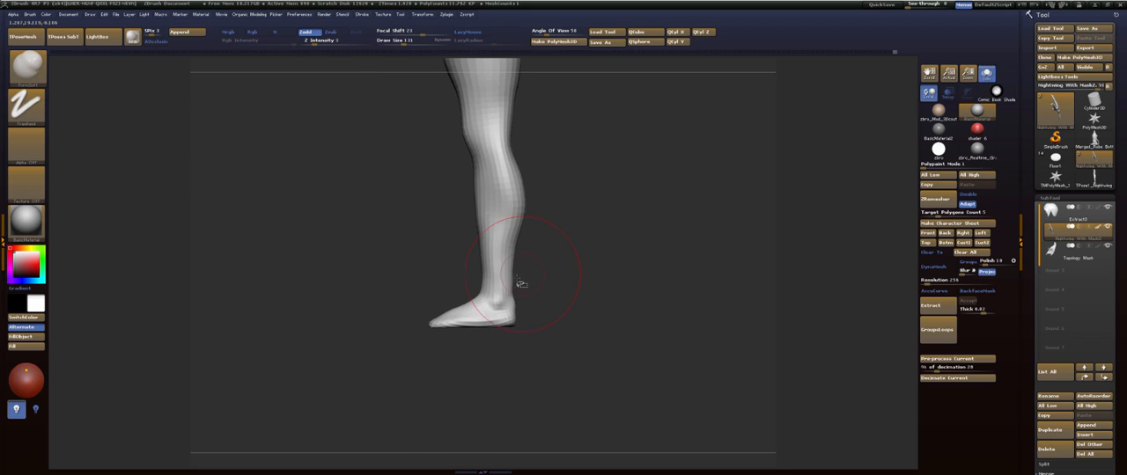
pyautogui.press('w')
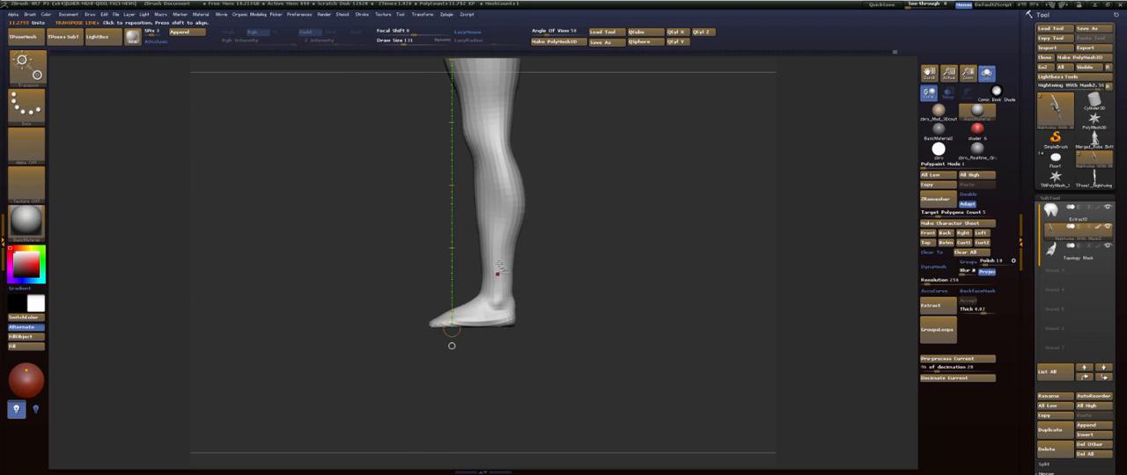
pyautogui.keyDown('ctrl'); pyautogui.moveTo(495, 264); pyautogui.dragTo(497, 302); pyautogui.keyUp('ctrl')
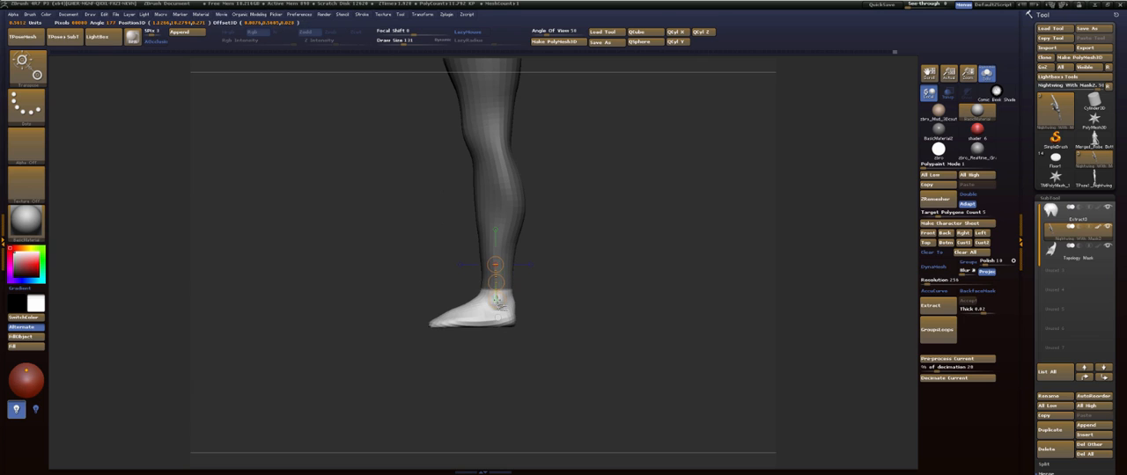
pyautogui.press('q')
pyautogui.moveTo(576, 272); pyautogui.dragTo(643, 266)
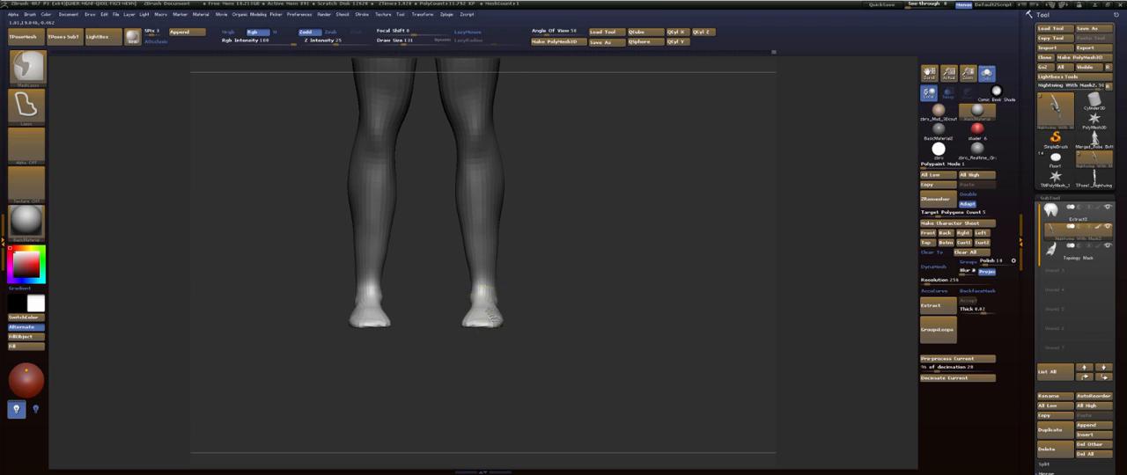
# - Rotate the unmasked feet around the heels so the toes point slightly outward, and clear the mask
pyautogui.keyDown('shift'); pyautogui.moveTo(563, 312); pyautogui.dragTo(579, 113); pyautogui.keyUp('shift')
pyautogui.press('r')
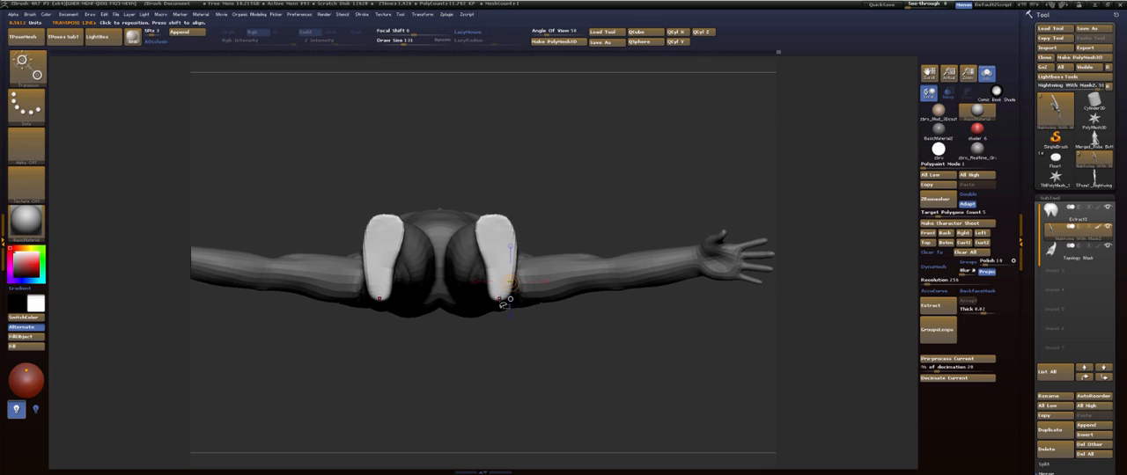
pyautogui.moveTo(499, 300)
pyautogui.mouseDown()
pyautogui.moveTo(499, 230)
pyautogui.moveTo(505, 220)
pyautogui.moveTo(514, 228)
pyautogui.mouseUp()
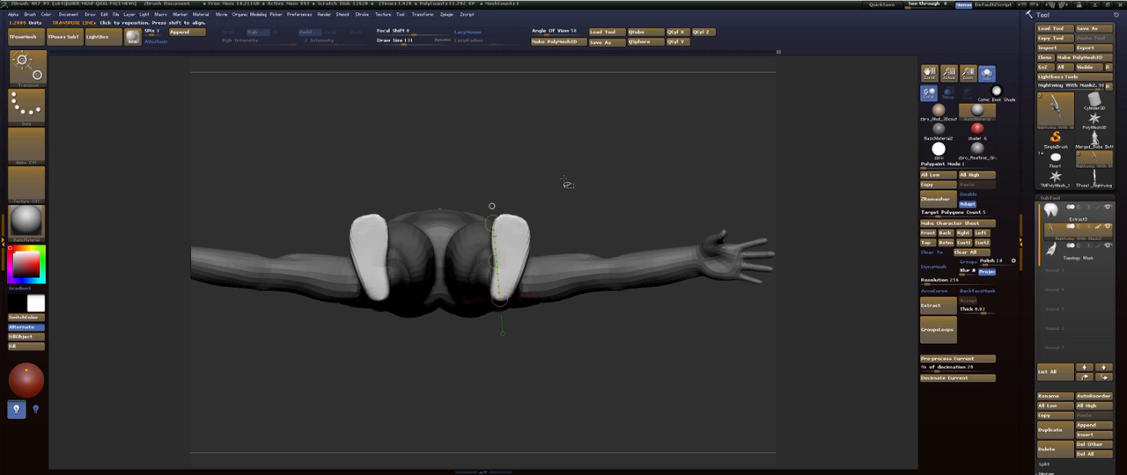
pyautogui.press('q')
pyautogui.moveTo(567, 182); pyautogui.dragTo(573, 282)
pyautogui.moveTo(573, 226)
pyautogui.keyDown('alt'); pyautogui.mouseDown()
pyautogui.moveTo(569, 264)
pyautogui.moveTo(586, 261)
pyautogui.moveTo(545, 268)
pyautogui.moveTo(594, 244)
pyautogui.moveTo(594, 310)
pyautogui.moveTo(595, 138)
pyautogui.moveTo(611, 297)
pyautogui.moveTo(584, 247)
pyautogui.moveTo(648, 281)
pyautogui.moveTo(587, 214)
pyautogui.moveTo(604, 227)
pyautogui.moveTo(556, 227)
pyautogui.moveTo(546, 253)
pyautogui.moveTo(531, 229)
pyautogui.moveTo(541, 246)
pyautogui.mouseUp(); pyautogui.keyUp('alt')
pyautogui.press('r')
pyautogui.press('q')
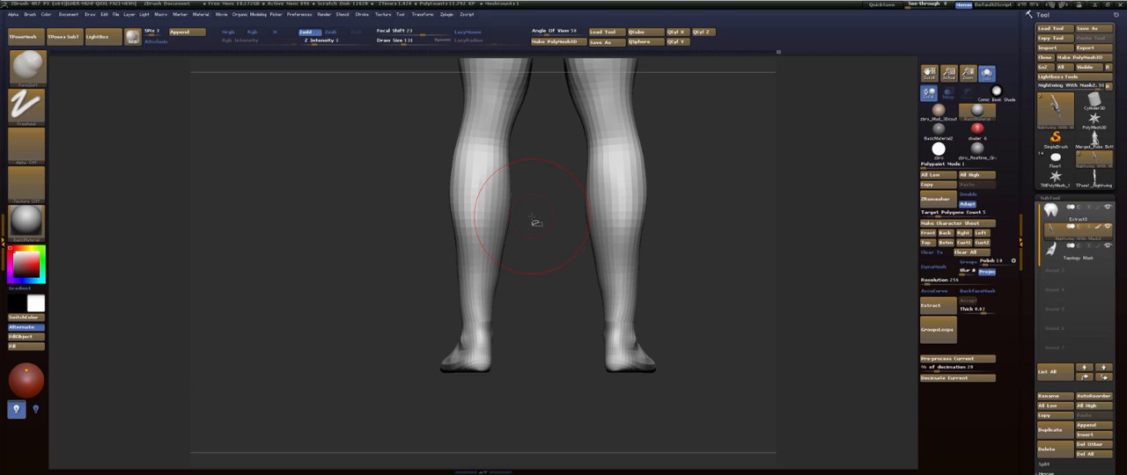
# - Smooth the inner back of the thighs and adjust the inner contour of the lower calves with the FormSoft brush
pyautogui.moveTo(556, 226); pyautogui.dragTo(605, 293)
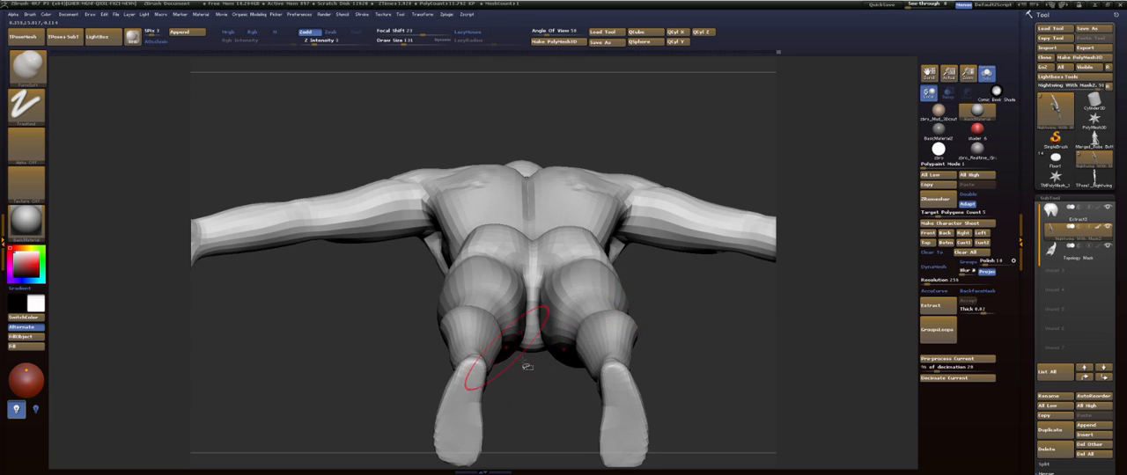
pyautogui.moveTo(529, 374); pyautogui.dragTo(518, 385)
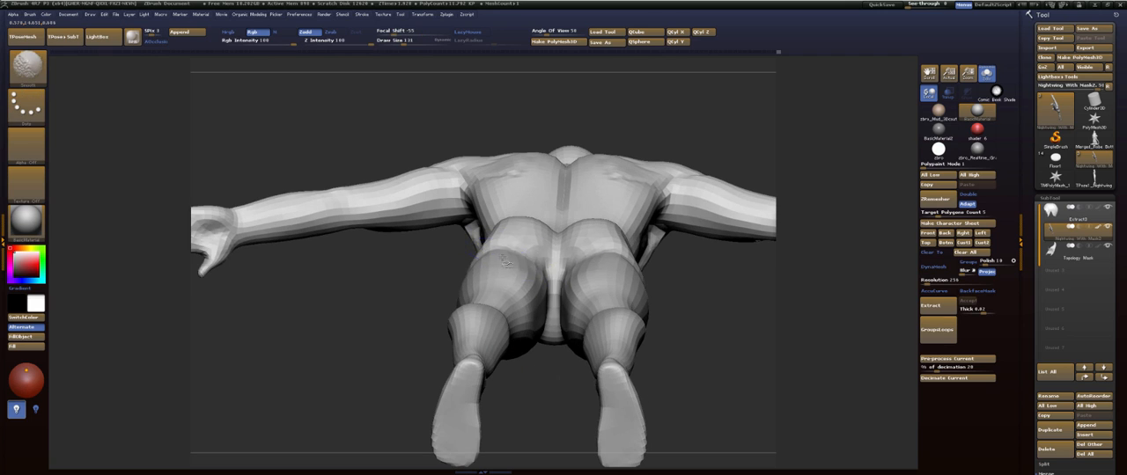
pyautogui.keyDown('shift'); pyautogui.moveTo(498, 257); pyautogui.dragTo(519, 277); pyautogui.keyUp('shift')
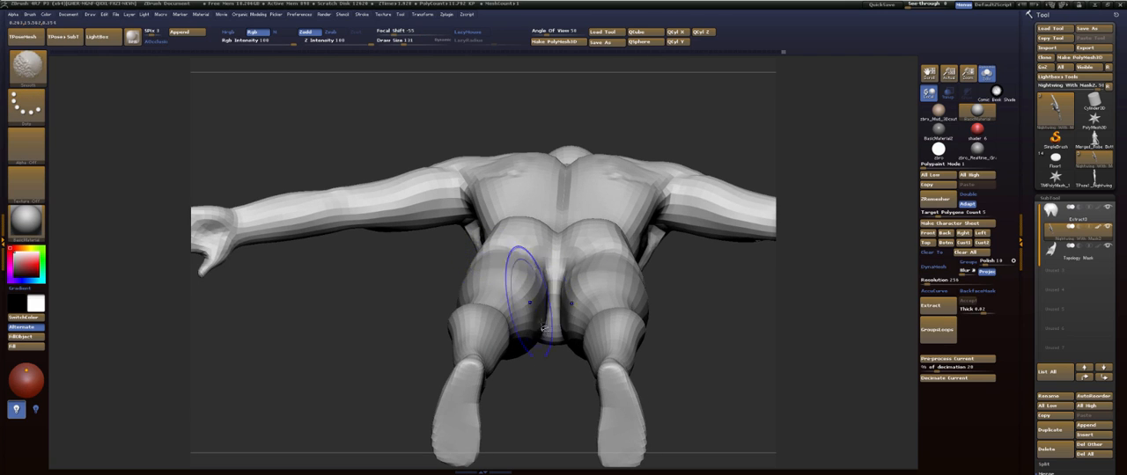
pyautogui.moveTo(534, 388)
pyautogui.mouseDown()
pyautogui.moveTo(555, 379)
pyautogui.moveTo(552, 429)
pyautogui.moveTo(536, 420)
pyautogui.moveTo(520, 254)
pyautogui.moveTo(529, 195)
pyautogui.mouseUp()
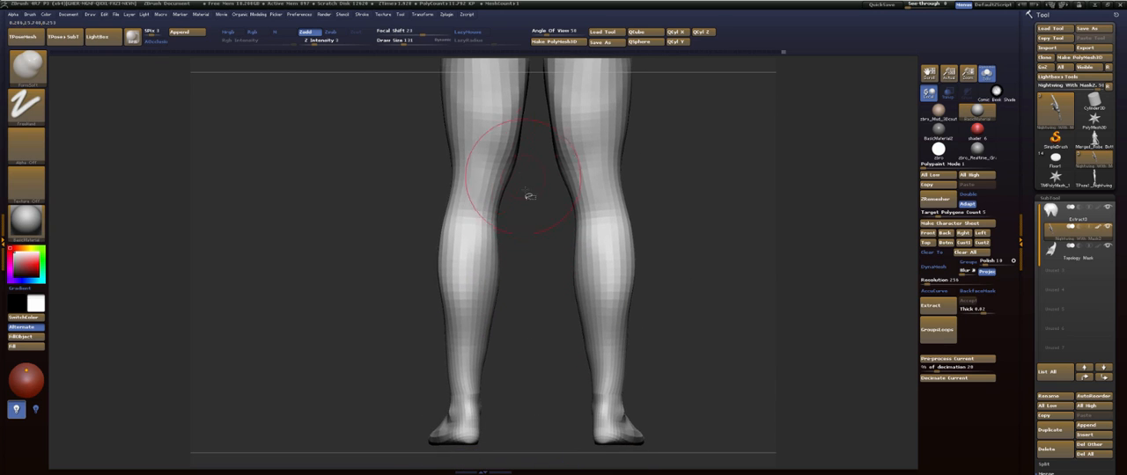
pyautogui.moveTo(548, 270); pyautogui.dragTo(536, 299)
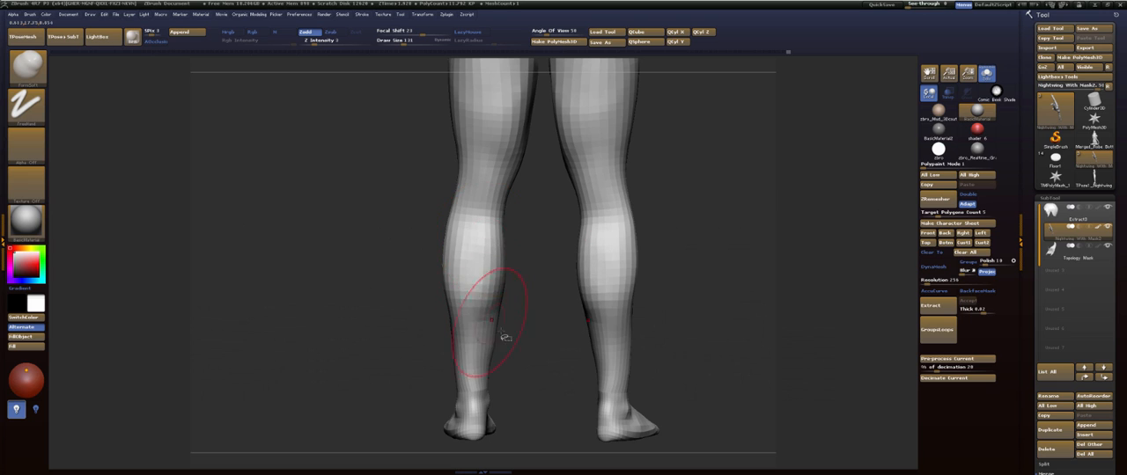
pyautogui.moveTo(505, 337)
pyautogui.mouseDown()
pyautogui.moveTo(615, 259)
pyautogui.moveTo(566, 251)
pyautogui.moveTo(586, 249)
pyautogui.moveTo(558, 272)
pyautogui.moveTo(552, 261)
pyautogui.mouseUp()
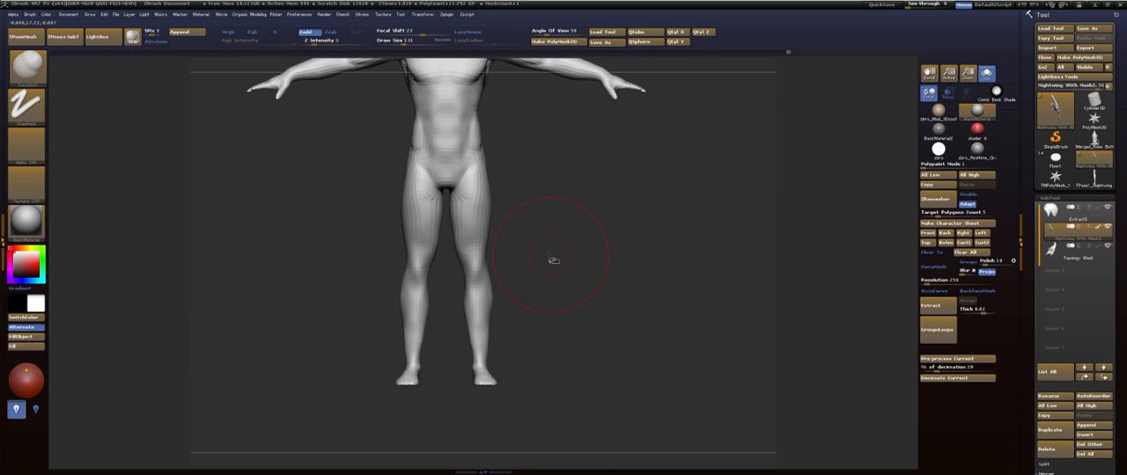
# - Choose the SelectRect brush for partial visibility and isolate a single leg of the body
pyautogui.press('space')
pyautogui.press('b')
pyautogui.press('s')
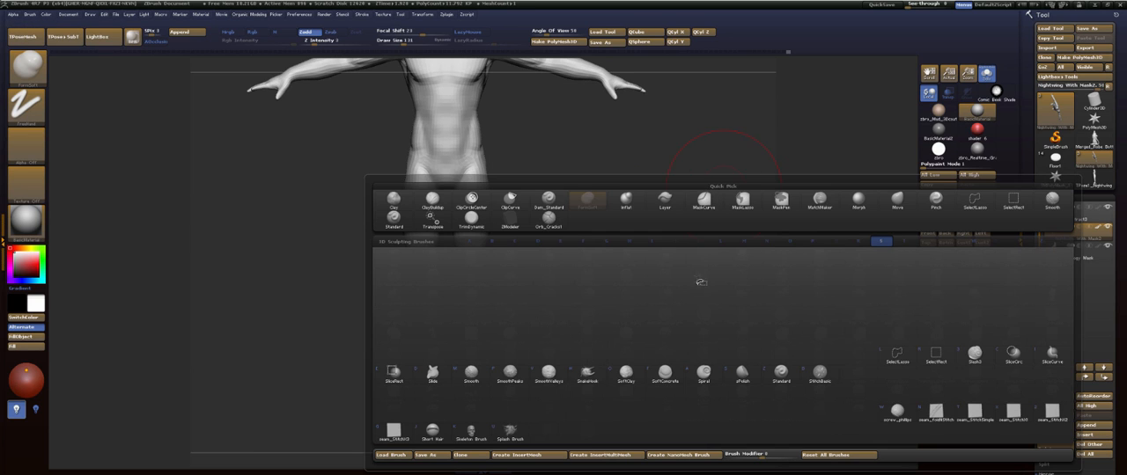
pyautogui.click(936, 360)
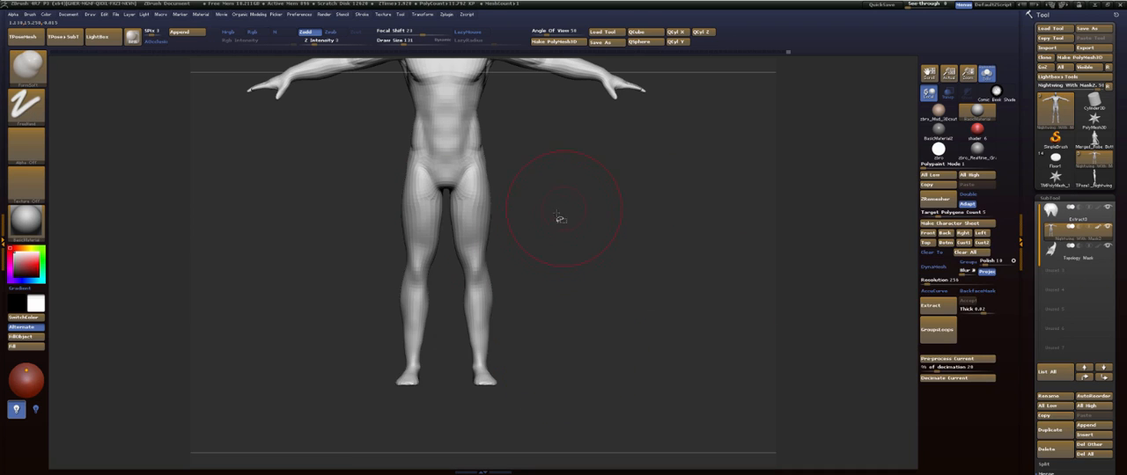
pyautogui.moveTo(552, 418)
pyautogui.keyDown('ctrl'); pyautogui.keyDown('shift'); pyautogui.mouseDown()
pyautogui.moveTo(483, 151)
pyautogui.moveTo(449, 148)
pyautogui.moveTo(586, 212)
pyautogui.moveTo(548, 208)
pyautogui.moveTo(584, 262)
pyautogui.mouseUp(); pyautogui.keyUp('shift'); pyautogui.keyUp('ctrl')
pyautogui.moveTo(584, 262)
pyautogui.mouseDown()
pyautogui.moveTo(548, 240)
pyautogui.moveTo(578, 273)
pyautogui.mouseUp()
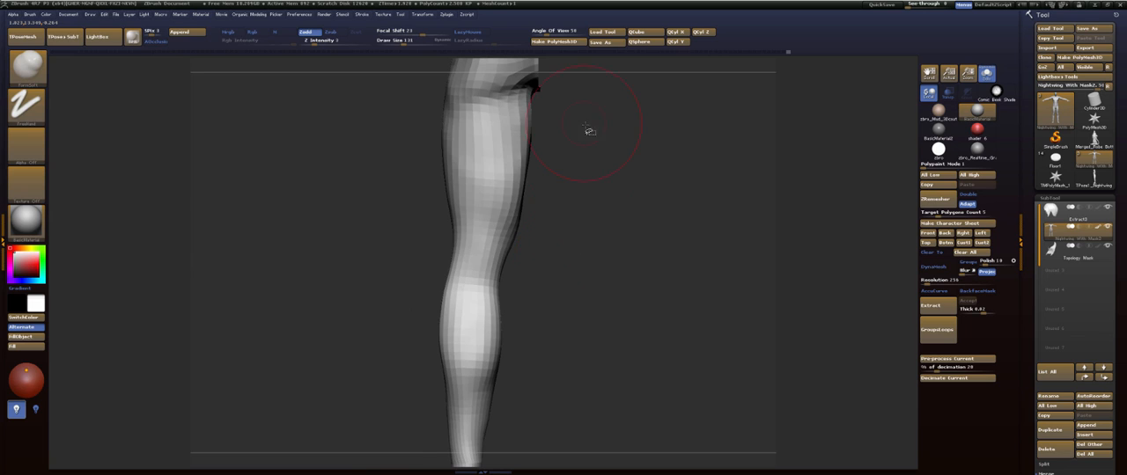
# - Refine the form at the back of the ankle and lower calf with the FormSoft brush
pyautogui.moveTo(610, 235)
pyautogui.keyDown('alt'); pyautogui.mouseDown()
pyautogui.moveTo(603, 260)
pyautogui.moveTo(602, 168)
pyautogui.mouseUp(); pyautogui.keyUp('alt')
pyautogui.moveTo(602, 268)
pyautogui.keyDown('alt'); pyautogui.mouseDown()
pyautogui.moveTo(601, 236)
pyautogui.moveTo(583, 264)
pyautogui.mouseUp(); pyautogui.keyUp('alt')
pyautogui.moveTo(564, 303)
pyautogui.keyDown('alt'); pyautogui.mouseDown()
pyautogui.moveTo(583, 231)
pyautogui.moveTo(580, 291)
pyautogui.mouseUp(); pyautogui.keyUp('alt')
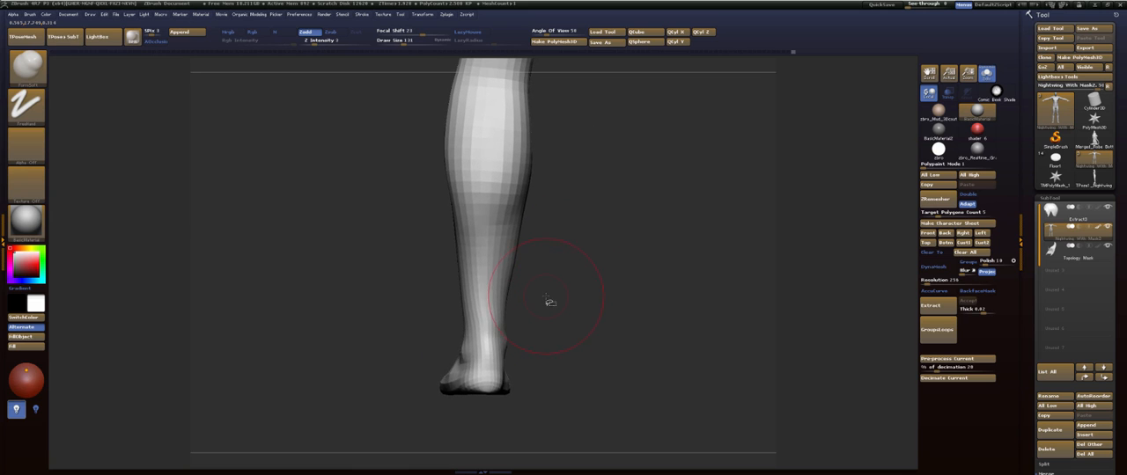
pyautogui.press('b')
pyautogui.press('f')
pyautogui.press('s')
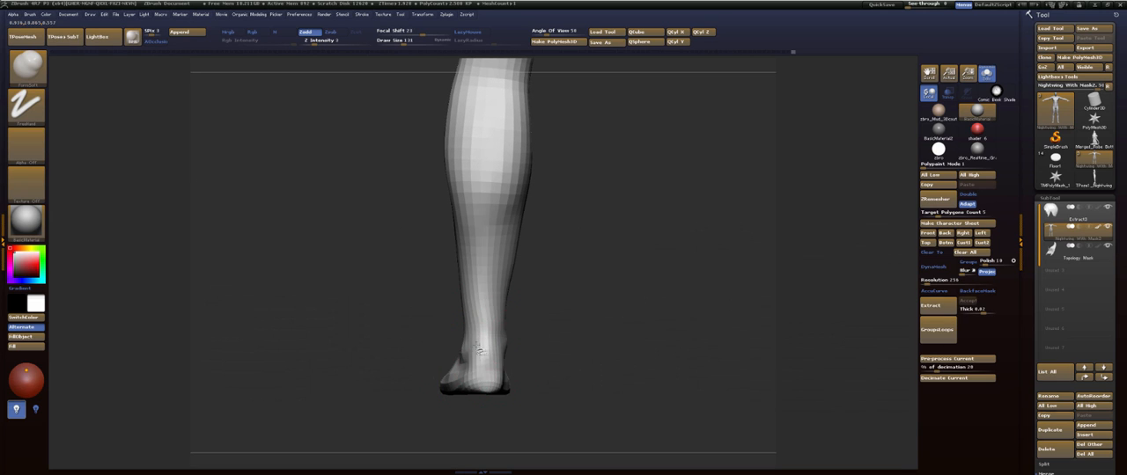
pyautogui.keyDown('alt'); pyautogui.moveTo(579, 254); pyautogui.dragTo(527, 340); pyautogui.keyUp('alt')
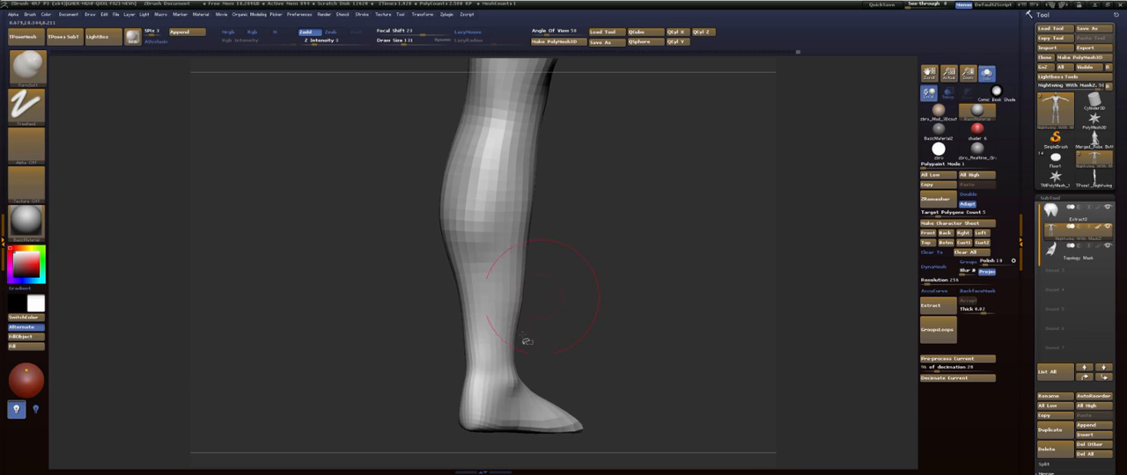
# - Smooth the front contour of the shin above the ankle on the isolated leg
pyautogui.moveTo(585, 254); pyautogui.dragTo(568, 259)
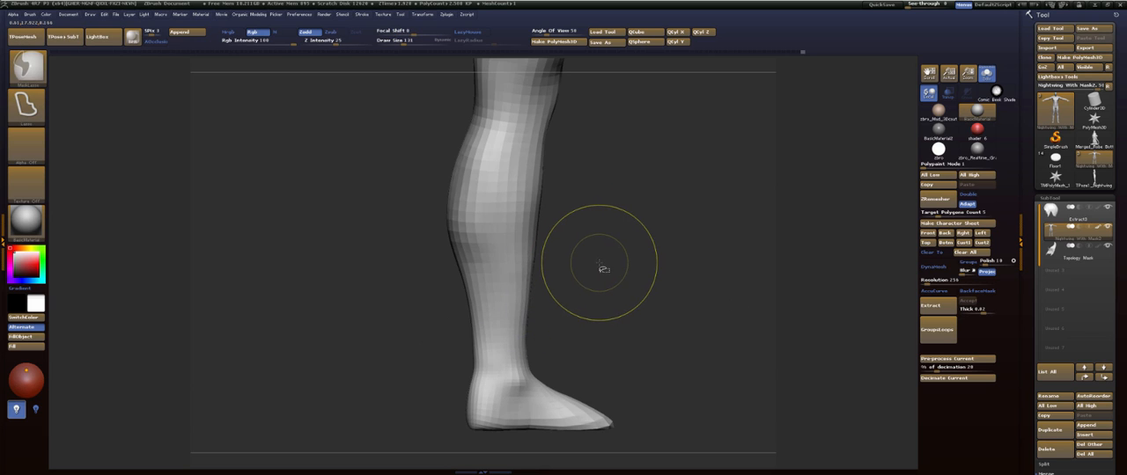
pyautogui.moveTo(608, 277); pyautogui.dragTo(627, 277)
pyautogui.press('shift')
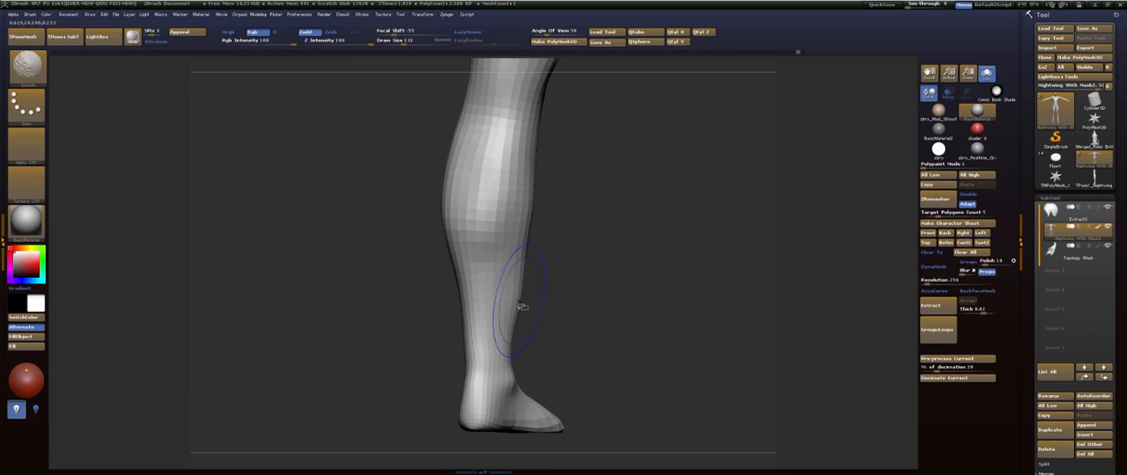
pyautogui.moveTo(535, 329); pyautogui.dragTo(617, 291)
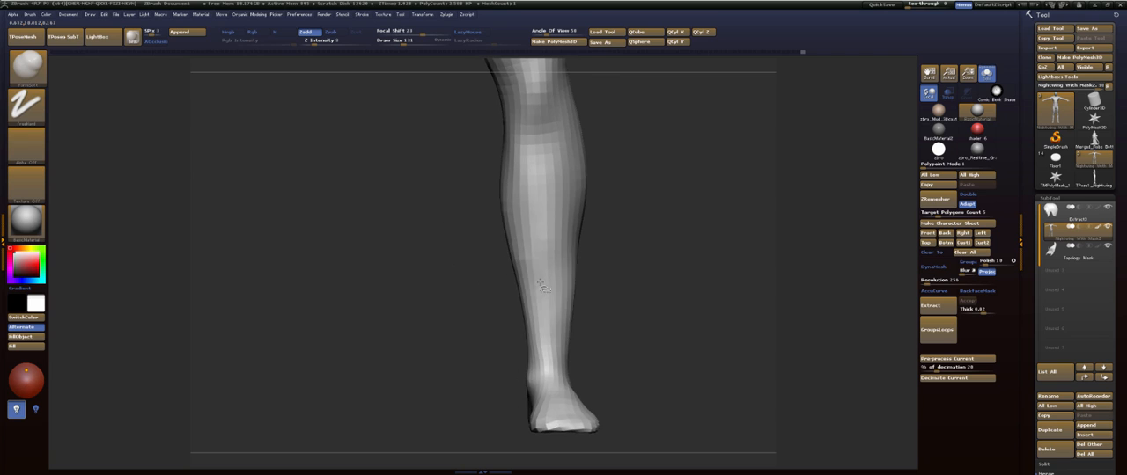
# - Shape the front of the shin and the side of the knee with the FormSoft brush
pyautogui.press('shift')
pyautogui.moveTo(633, 226)
pyautogui.keyDown('alt'); pyautogui.mouseDown()
pyautogui.moveTo(626, 268)
pyautogui.moveTo(662, 243)
pyautogui.mouseUp(); pyautogui.keyUp('alt')
pyautogui.moveTo(633, 192)
pyautogui.keyDown('alt'); pyautogui.mouseDown()
pyautogui.moveTo(640, 244)
pyautogui.moveTo(656, 173)
pyautogui.moveTo(643, 174)
pyautogui.mouseUp(); pyautogui.keyUp('alt')
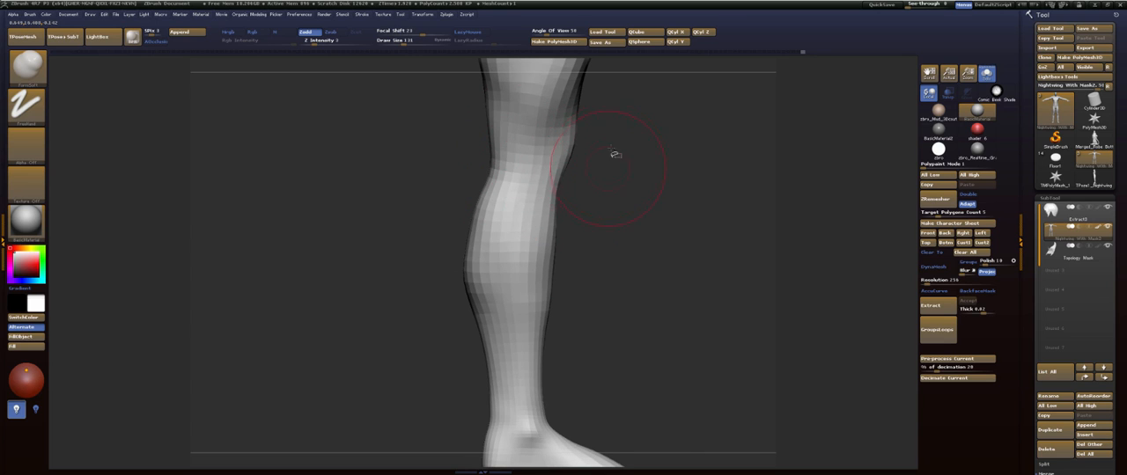
pyautogui.moveTo(640, 154)
pyautogui.keyDown('alt'); pyautogui.mouseDown()
pyautogui.moveTo(619, 278)
pyautogui.moveTo(593, 269)
pyautogui.moveTo(607, 268)
pyautogui.mouseUp(); pyautogui.keyUp('alt')
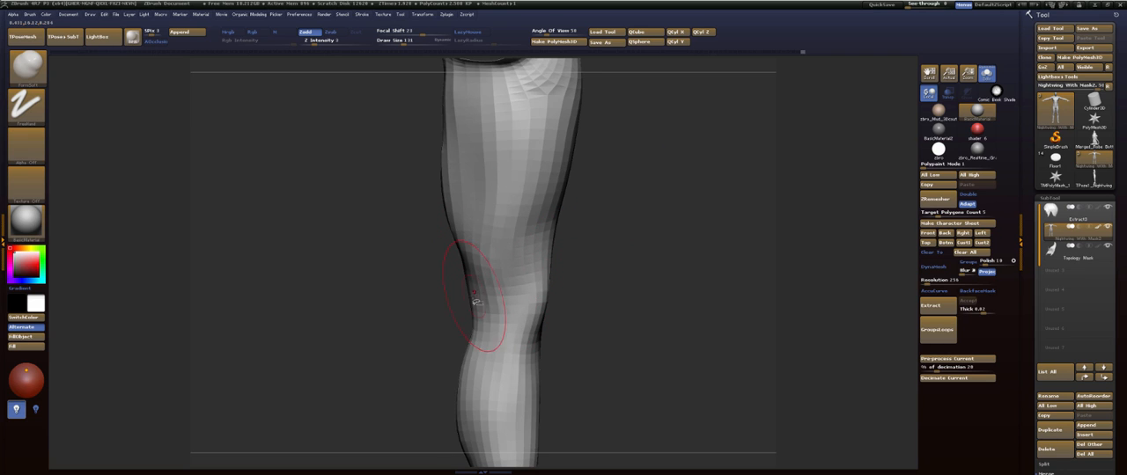
pyautogui.moveTo(664, 202)
pyautogui.mouseDown()
pyautogui.moveTo(660, 156)
pyautogui.moveTo(658, 256)
pyautogui.moveTo(673, 237)
pyautogui.moveTo(633, 258)
pyautogui.moveTo(674, 160)
pyautogui.mouseUp()
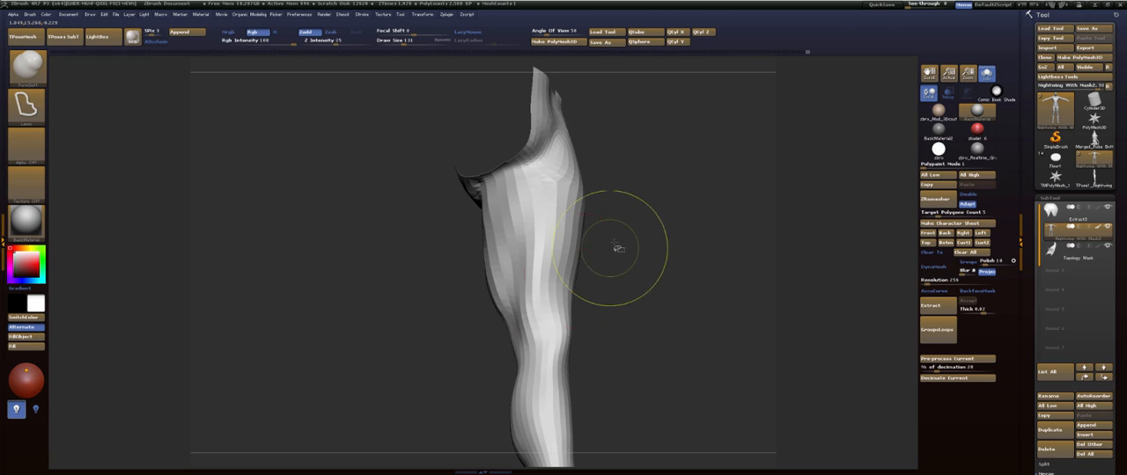
# - Raise the subdivision level and define the thigh muscles with a smaller FormSoft brush, smoothing the transitions between them
pyautogui.press('d')
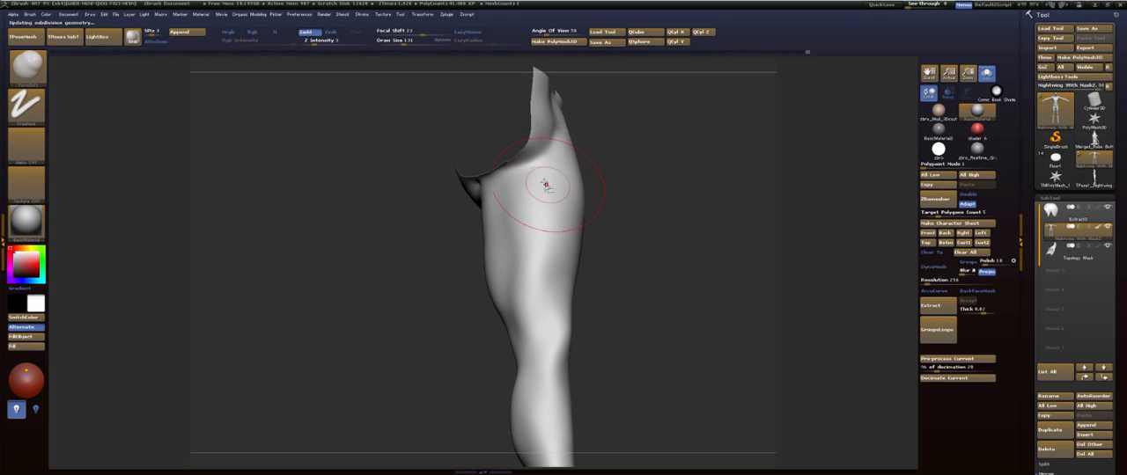
pyautogui.press('s')
pyautogui.moveTo(545, 185); pyautogui.dragTo(537, 182)
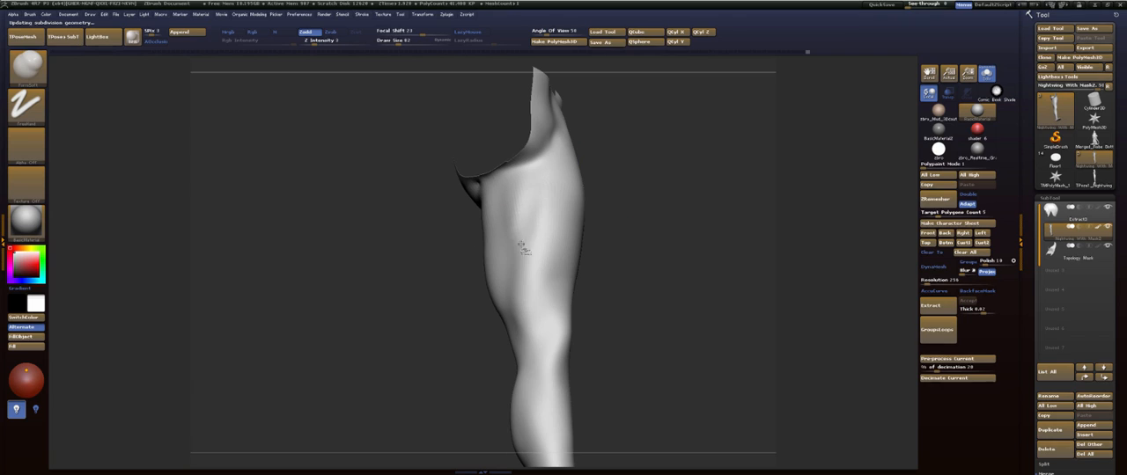
pyautogui.press('ctrl')
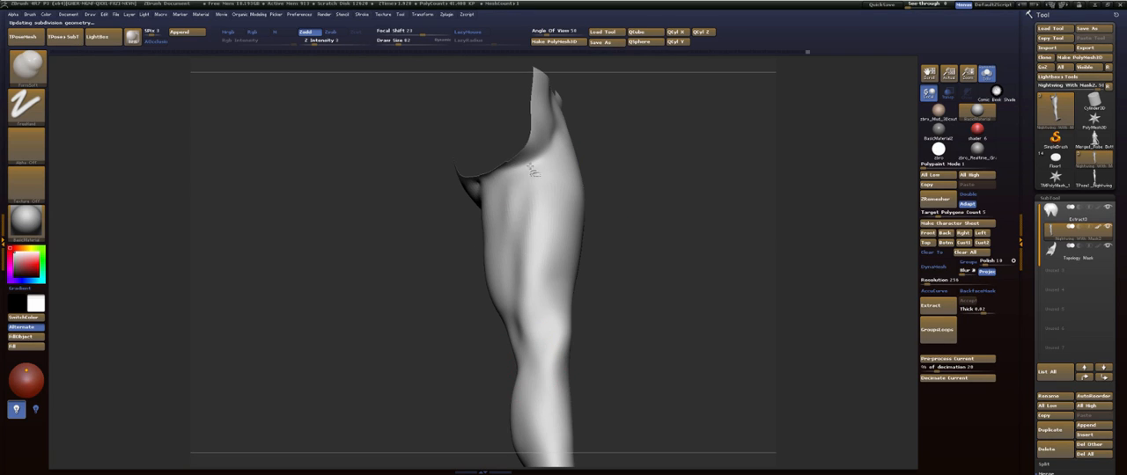
pyautogui.press('shift')
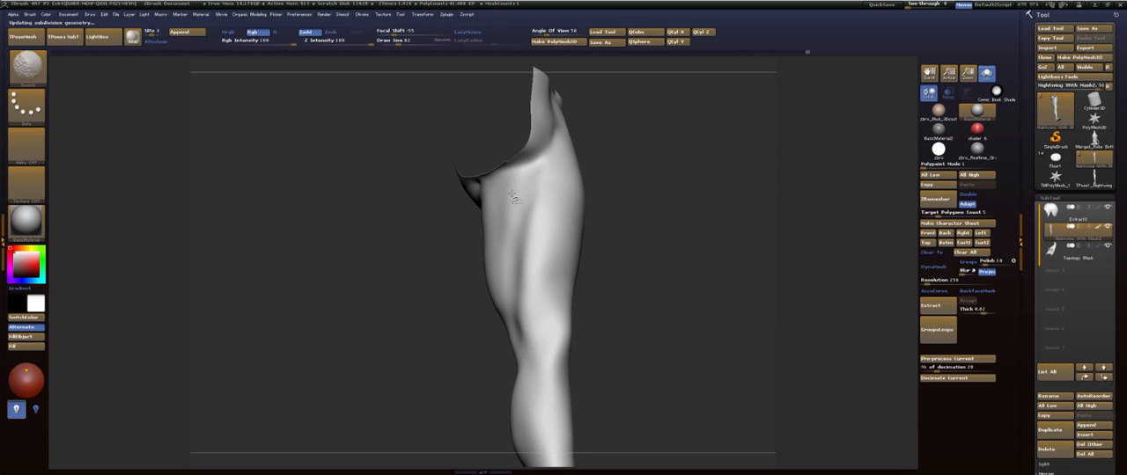
pyautogui.keyDown('shift'); pyautogui.moveTo(516, 311); pyautogui.dragTo(543, 315); pyautogui.keyUp('shift')
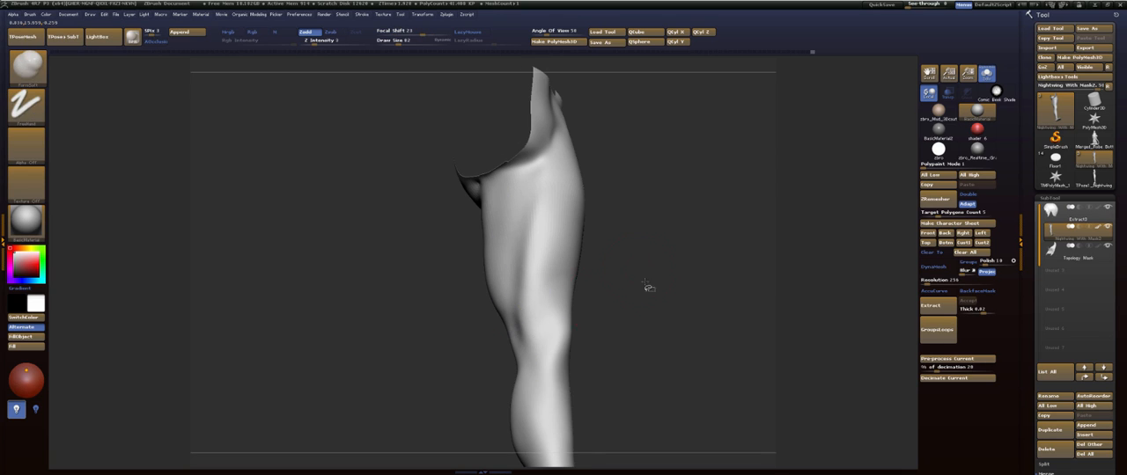
# - Sculpt the muscle contours along the side of the lower leg from knee to ankle and smooth them
pyautogui.moveTo(645, 284)
pyautogui.mouseDown()
pyautogui.moveTo(641, 309)
pyautogui.moveTo(643, 230)
pyautogui.moveTo(654, 259)
pyautogui.moveTo(724, 252)
pyautogui.moveTo(660, 229)
pyautogui.moveTo(604, 119)
pyautogui.mouseUp()
pyautogui.keyDown('alt'); pyautogui.moveTo(666, 151); pyautogui.dragTo(646, 228); pyautogui.keyUp('alt')
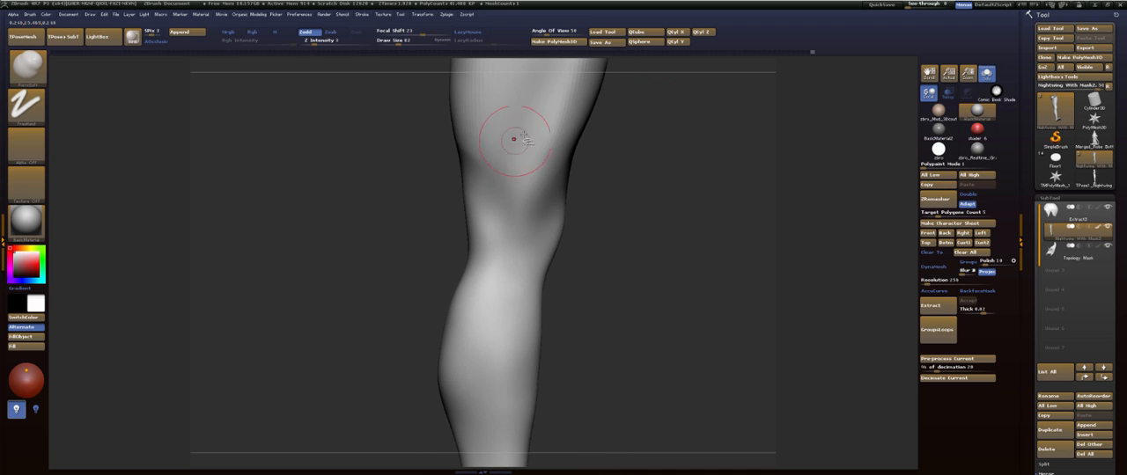
pyautogui.moveTo(515, 139)
pyautogui.mouseDown()
pyautogui.moveTo(500, 241)
pyautogui.moveTo(509, 329)
pyautogui.mouseUp()
pyautogui.moveTo(649, 314)
pyautogui.mouseDown()
pyautogui.moveTo(566, 167)
pyautogui.moveTo(523, 424)
pyautogui.mouseUp()
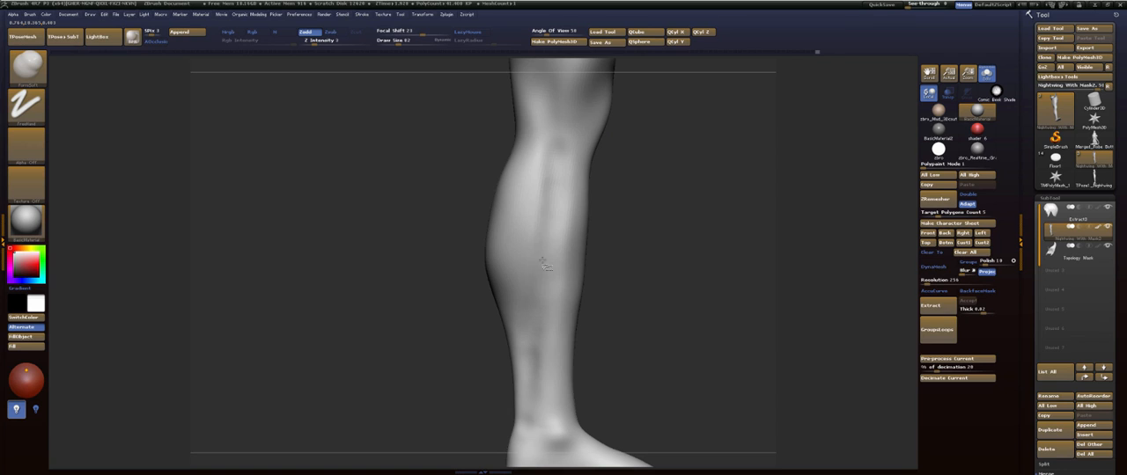
pyautogui.keyDown('shift'); pyautogui.moveTo(544, 148); pyautogui.dragTo(543, 291); pyautogui.keyUp('shift')
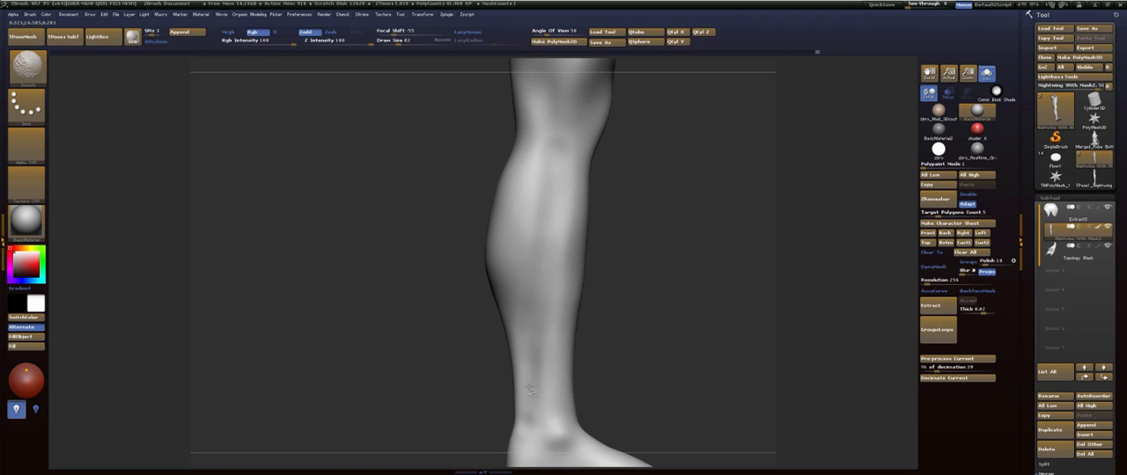
pyautogui.keyDown('shift'); pyautogui.moveTo(533, 369); pyautogui.dragTo(546, 175); pyautogui.keyUp('shift')
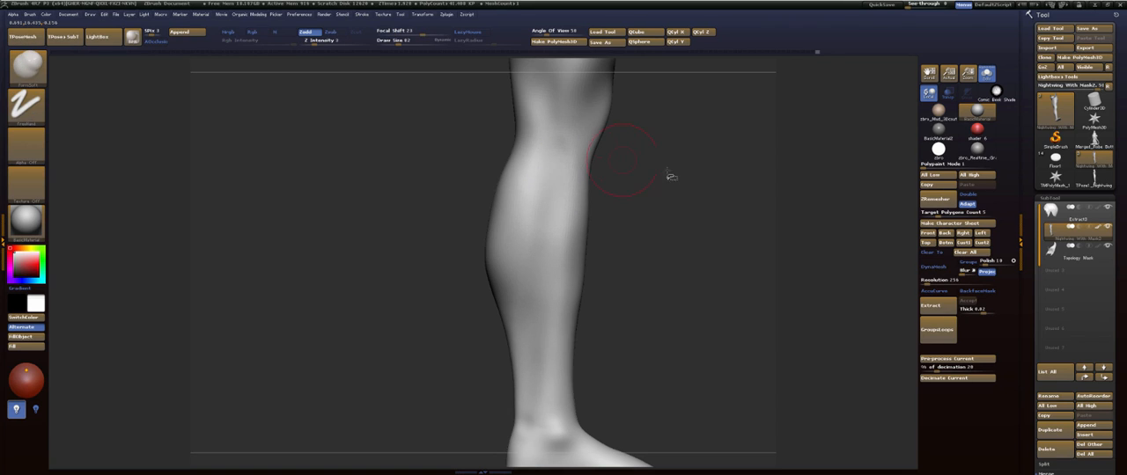
pyautogui.keyDown('alt'); pyautogui.moveTo(669, 176); pyautogui.dragTo(668, 252); pyautogui.keyUp('alt')
pyautogui.moveTo(559, 224)
pyautogui.mouseDown()
pyautogui.moveTo(540, 221)
pyautogui.moveTo(544, 242)
pyautogui.moveTo(535, 198)
pyautogui.mouseUp()
# - Build up the side of the calf from beneath the knee down to the ankle with an enlarged FormSoft brush
pyautogui.moveTo(650, 241); pyautogui.dragTo(661, 196)
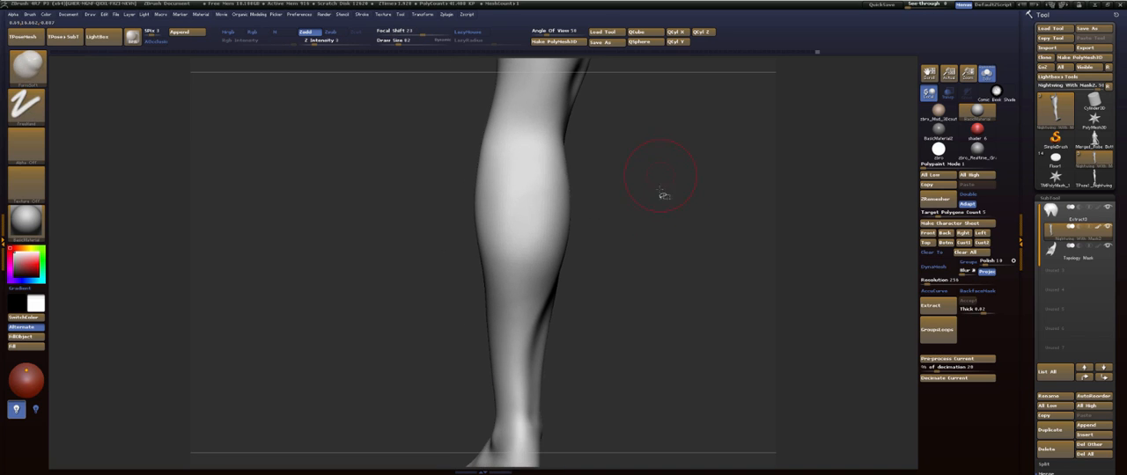
pyautogui.moveTo(645, 236)
pyautogui.keyDown('alt'); pyautogui.mouseDown()
pyautogui.moveTo(615, 298)
pyautogui.moveTo(573, 296)
pyautogui.moveTo(602, 213)
pyautogui.moveTo(597, 184)
pyautogui.moveTo(596, 227)
pyautogui.mouseUp(); pyautogui.keyUp('alt')
pyautogui.moveTo(612, 243); pyautogui.dragTo(556, 245)
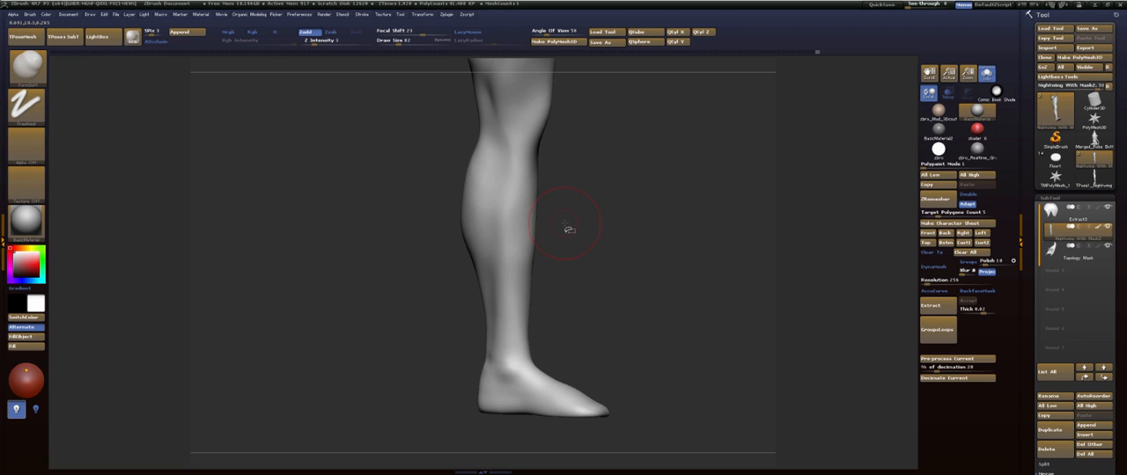
pyautogui.moveTo(628, 262); pyautogui.dragTo(626, 297)
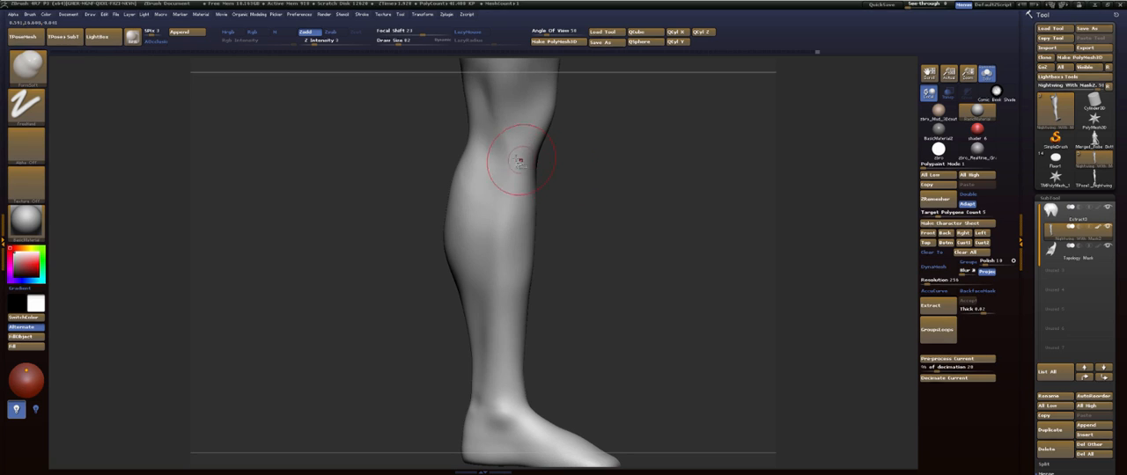
pyautogui.moveTo(502, 203); pyautogui.dragTo(493, 234)
pyautogui.press('s')
pyautogui.moveTo(499, 179); pyautogui.dragTo(503, 180)
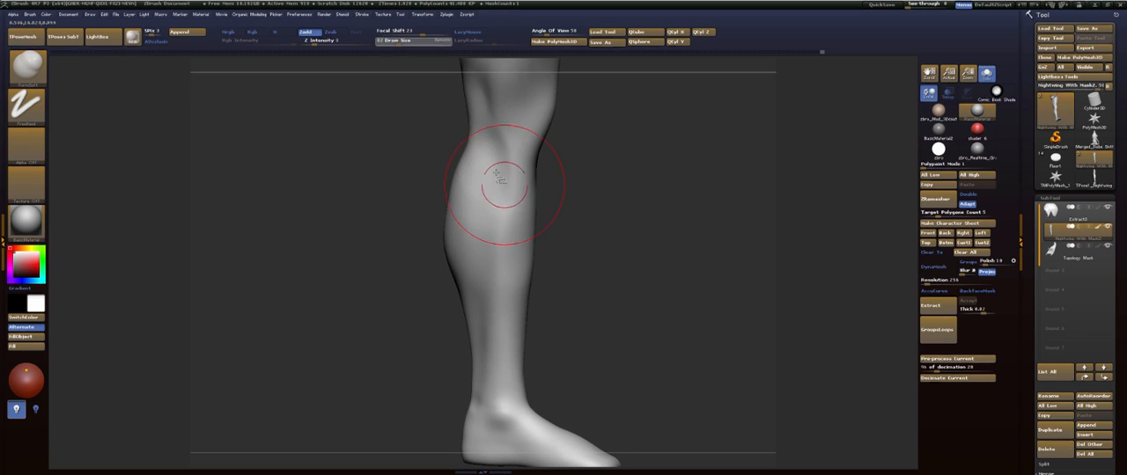
pyautogui.moveTo(491, 148)
pyautogui.mouseDown()
pyautogui.moveTo(501, 253)
pyautogui.moveTo(484, 401)
pyautogui.moveTo(495, 402)
pyautogui.mouseUp()
# - Refine the lower calf above the ankle with a smaller brush and smooth the transition beneath the knee
pyautogui.press('s')
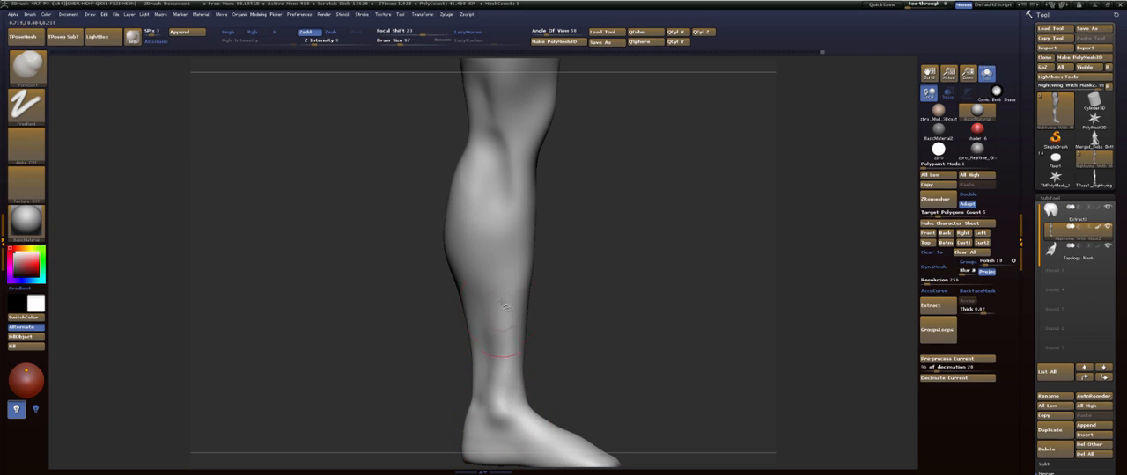
pyautogui.keyDown('shift'); pyautogui.moveTo(495, 368); pyautogui.dragTo(498, 344); pyautogui.keyUp('shift')
pyautogui.hotkey('shift', 'f')
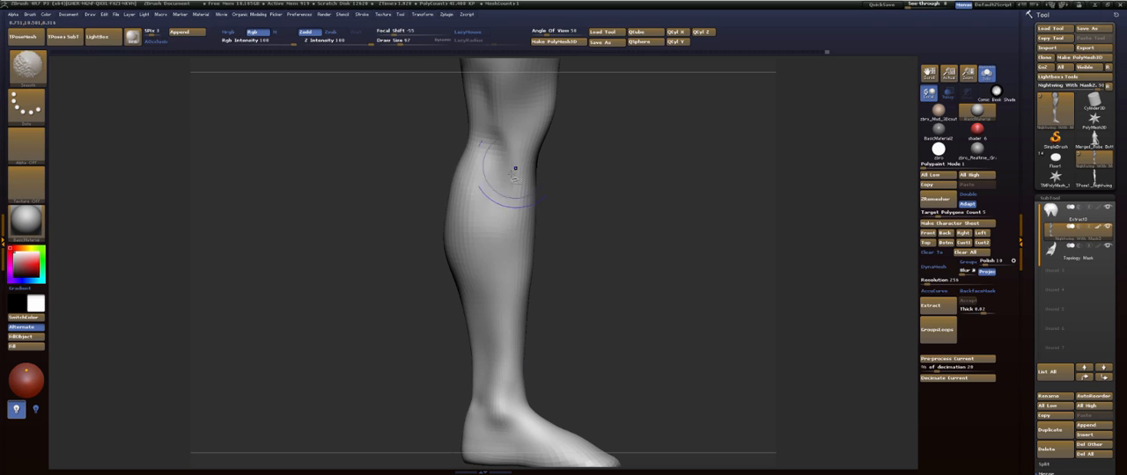
pyautogui.keyDown('shift'); pyautogui.moveTo(492, 146); pyautogui.dragTo(492, 140); pyautogui.keyUp('shift')
# - Shape the boundary between the calf muscle and the shin with a larger FormSoft brush
pyautogui.moveTo(632, 214)
pyautogui.mouseDown()
pyautogui.moveTo(597, 206)
pyautogui.moveTo(659, 191)
pyautogui.mouseUp()
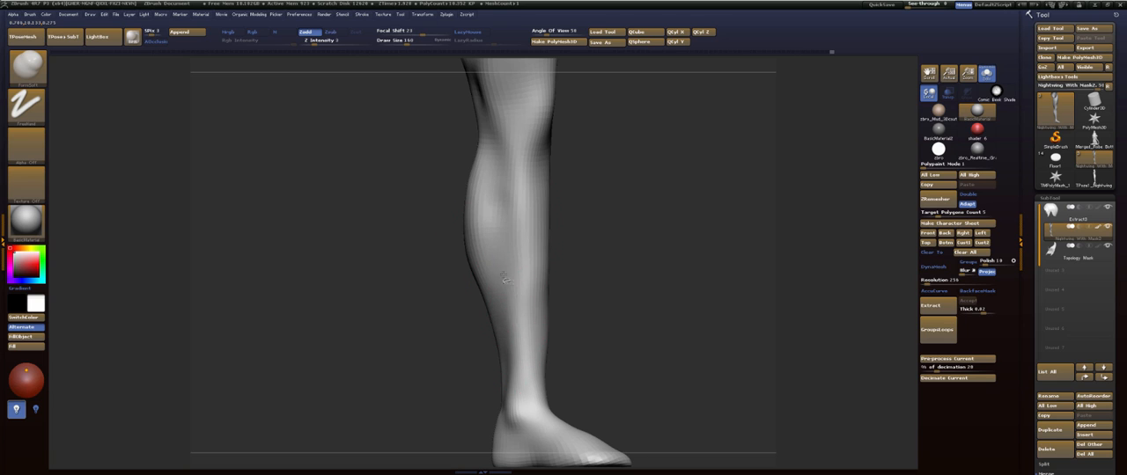
pyautogui.moveTo(618, 187)
pyautogui.mouseDown()
pyautogui.moveTo(602, 185)
pyautogui.moveTo(665, 204)
pyautogui.mouseUp()
pyautogui.keyDown('shift'); pyautogui.moveTo(498, 201); pyautogui.dragTo(505, 279); pyautogui.keyUp('shift')
pyautogui.moveTo(649, 211)
pyautogui.mouseDown()
pyautogui.moveTo(639, 202)
pyautogui.moveTo(644, 232)
pyautogui.moveTo(644, 205)
pyautogui.moveTo(652, 217)
pyautogui.mouseUp()
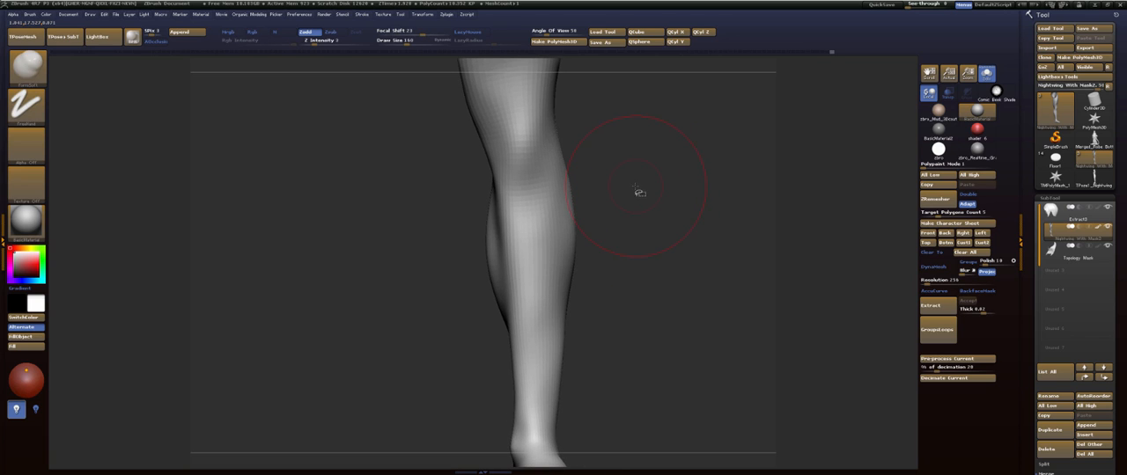
# - Sculpt the front of the shin from below the knee towards the ankle with FormSoft
pyautogui.moveTo(666, 194)
pyautogui.mouseDown()
pyautogui.moveTo(672, 255)
pyautogui.moveTo(677, 207)
pyautogui.moveTo(669, 232)
pyautogui.moveTo(664, 194)
pyautogui.mouseUp()
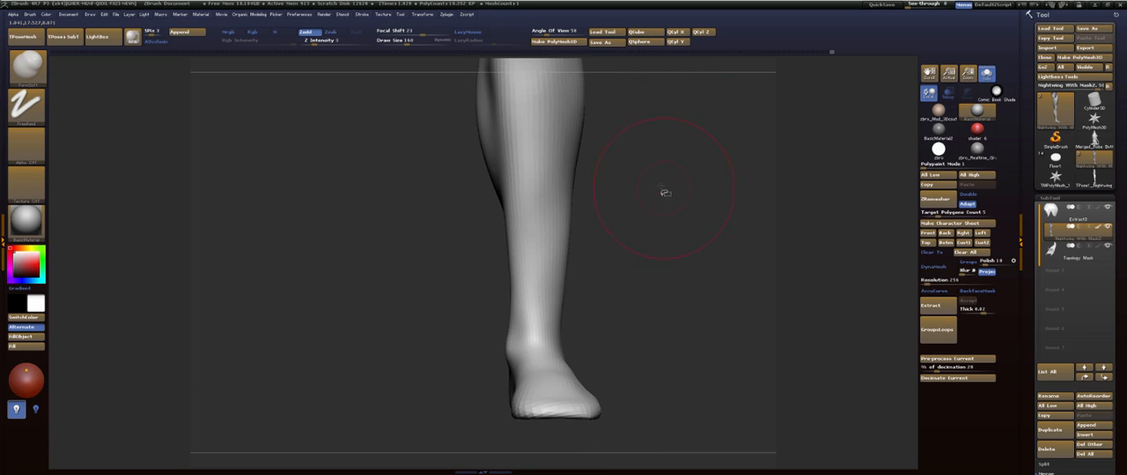
pyautogui.press('shift')
pyautogui.moveTo(592, 279); pyautogui.dragTo(626, 244)
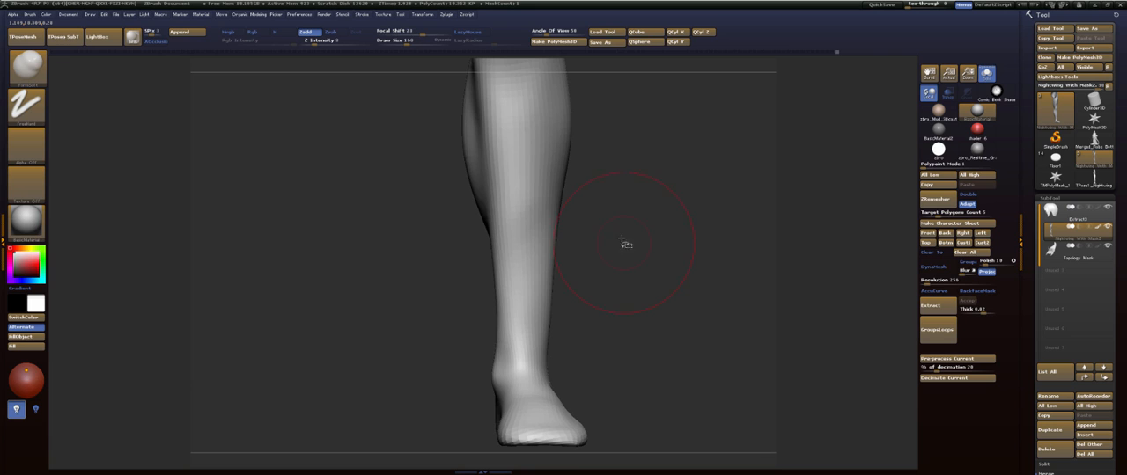
pyautogui.moveTo(645, 153)
pyautogui.mouseDown()
pyautogui.moveTo(654, 244)
pyautogui.moveTo(624, 244)
pyautogui.moveTo(608, 220)
pyautogui.moveTo(660, 187)
pyautogui.moveTo(540, 184)
pyautogui.mouseUp()
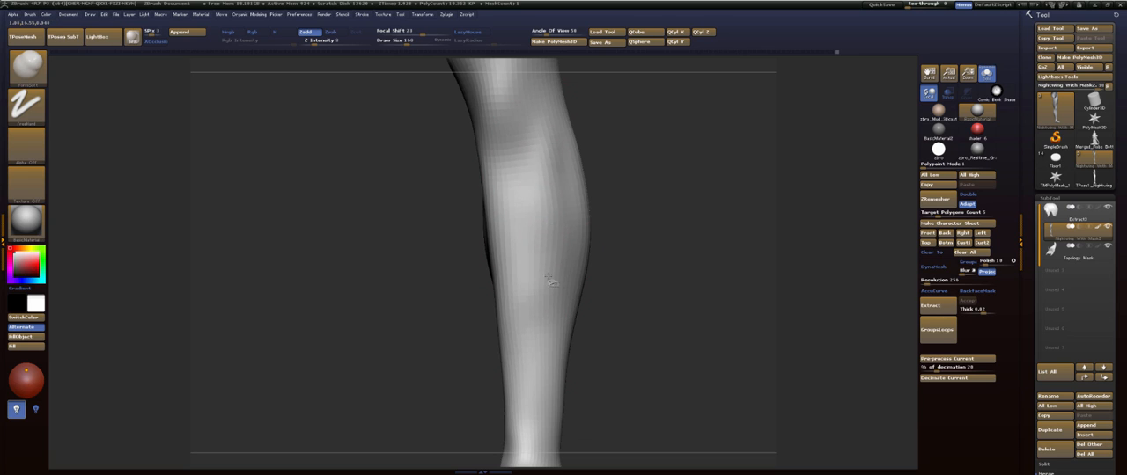
pyautogui.moveTo(543, 150)
pyautogui.mouseDown()
pyautogui.moveTo(549, 334)
pyautogui.moveTo(566, 354)
pyautogui.mouseUp()
# - Reduce the brush size, refine the area just below the kneecap and smooth the upper shin
pyautogui.moveTo(672, 206)
pyautogui.mouseDown()
pyautogui.moveTo(654, 214)
pyautogui.moveTo(642, 167)
pyautogui.moveTo(639, 181)
pyautogui.moveTo(654, 174)
pyautogui.mouseUp()
pyautogui.press('s')
pyautogui.moveTo(546, 138); pyautogui.dragTo(539, 136)
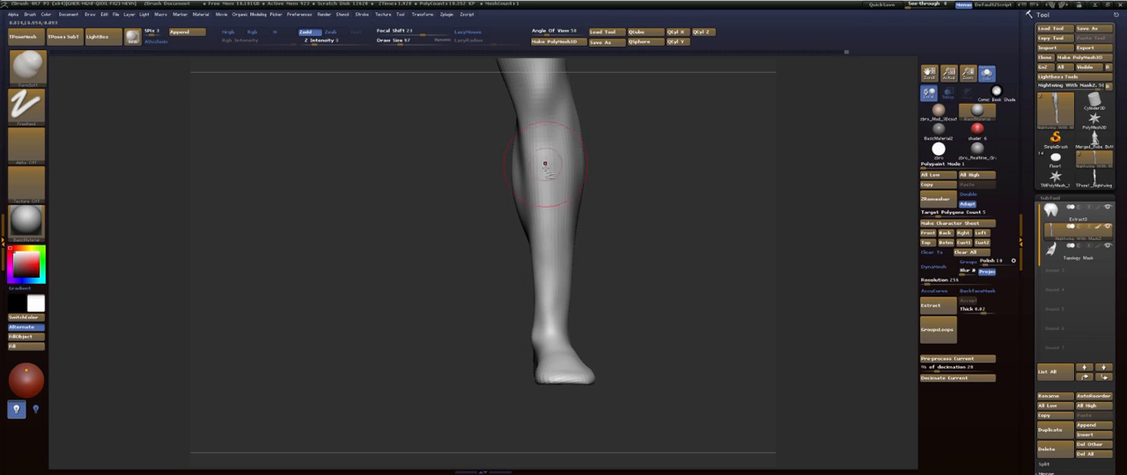
pyautogui.moveTo(543, 125)
pyautogui.mouseDown()
pyautogui.moveTo(543, 324)
pyautogui.moveTo(537, 154)
pyautogui.mouseUp()
pyautogui.keyDown('shift'); pyautogui.moveTo(552, 290); pyautogui.dragTo(542, 227); pyautogui.keyUp('shift')
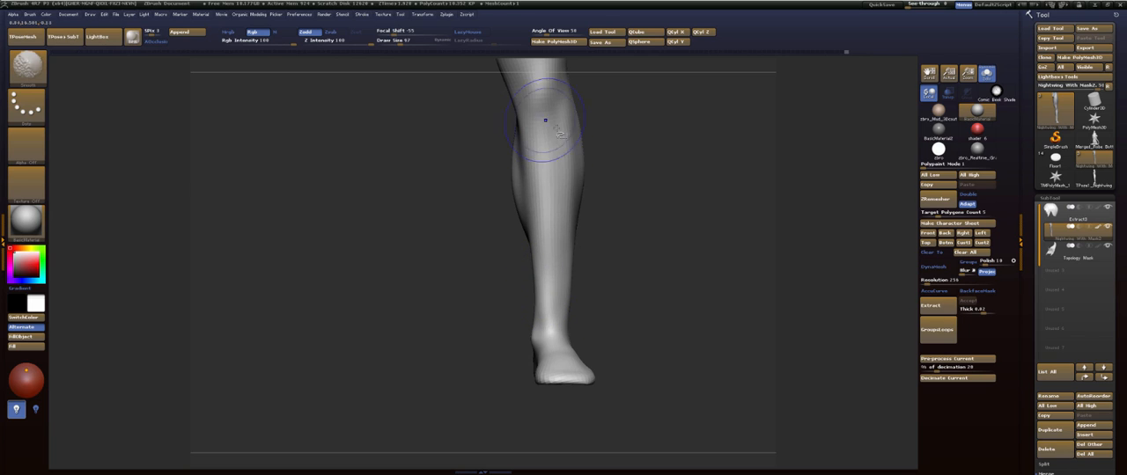
# - Refine the contour of the middle and lower shin with repeated lengthwise strokes
pyautogui.moveTo(704, 151)
pyautogui.mouseDown()
pyautogui.moveTo(640, 156)
pyautogui.moveTo(658, 215)
pyautogui.mouseUp()
pyautogui.moveTo(564, 197)
pyautogui.mouseDown()
pyautogui.moveTo(568, 172)
pyautogui.moveTo(565, 302)
pyautogui.mouseUp()
pyautogui.moveTo(572, 259); pyautogui.dragTo(565, 329)
pyautogui.moveTo(565, 308)
pyautogui.keyDown('shift'); pyautogui.mouseDown()
pyautogui.moveTo(557, 187)
pyautogui.moveTo(576, 273)
pyautogui.mouseUp(); pyautogui.keyUp('shift')
# - Define the groove running down the side of the knee into the upper calf
pyautogui.moveTo(685, 216); pyautogui.dragTo(660, 220)
pyautogui.moveTo(694, 173)
pyautogui.mouseDown()
pyautogui.moveTo(664, 175)
pyautogui.moveTo(724, 176)
pyautogui.moveTo(694, 161)
pyautogui.mouseUp()
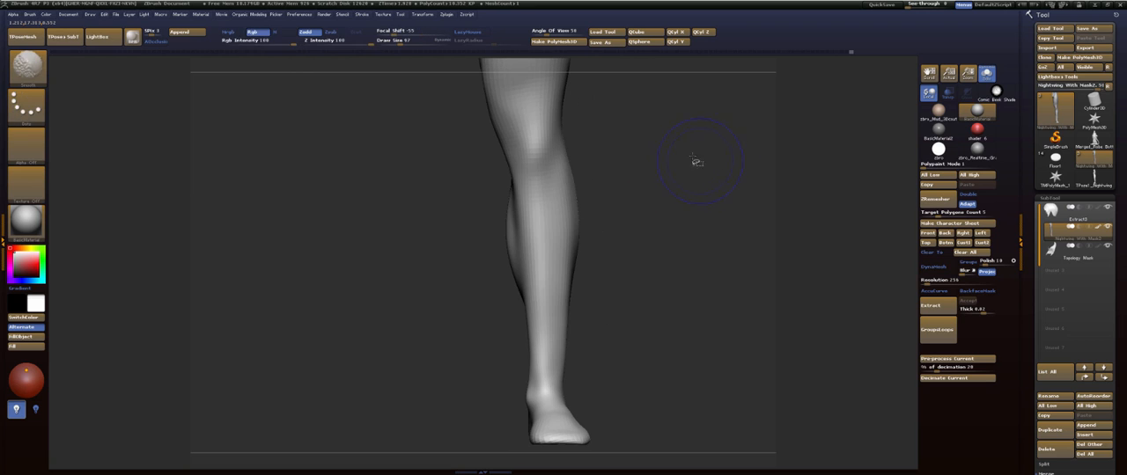
pyautogui.moveTo(693, 193); pyautogui.dragTo(694, 210)
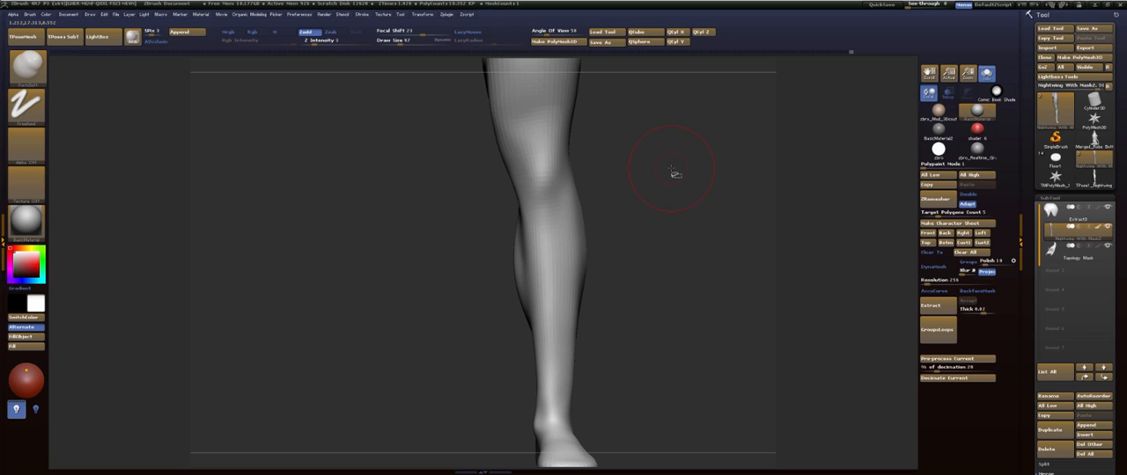
pyautogui.moveTo(704, 209)
pyautogui.mouseDown()
pyautogui.moveTo(672, 216)
pyautogui.moveTo(689, 210)
pyautogui.moveTo(647, 191)
pyautogui.moveTo(666, 176)
pyautogui.moveTo(699, 224)
pyautogui.moveTo(695, 277)
pyautogui.moveTo(692, 238)
pyautogui.moveTo(714, 262)
pyautogui.moveTo(679, 191)
pyautogui.moveTo(606, 207)
pyautogui.mouseUp()
pyautogui.moveTo(707, 175)
pyautogui.mouseDown()
pyautogui.moveTo(678, 163)
pyautogui.moveTo(670, 178)
pyautogui.mouseUp()
pyautogui.moveTo(633, 176)
pyautogui.keyDown('shift'); pyautogui.mouseDown()
pyautogui.moveTo(606, 188)
pyautogui.moveTo(687, 163)
pyautogui.mouseUp(); pyautogui.keyUp('shift')
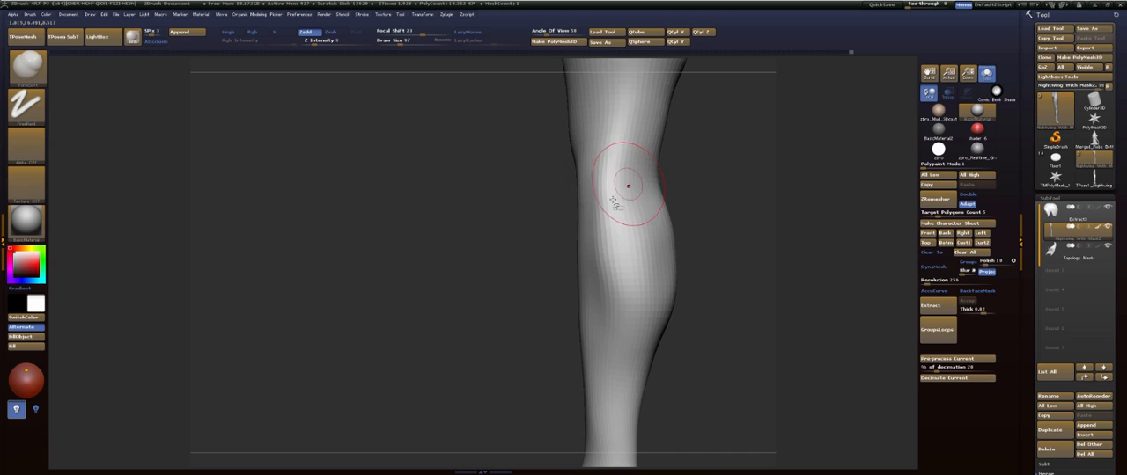
pyautogui.moveTo(614, 201); pyautogui.dragTo(593, 212)
# - Reselect the FormSoft brush, enlarge it, and soften the forms along the side of the knee
pyautogui.press('b')
pyautogui.press('f')
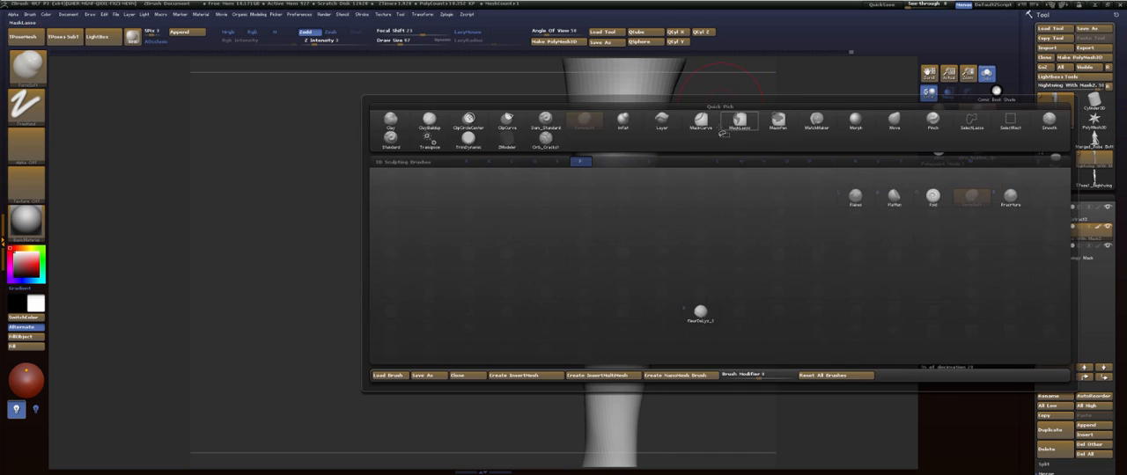
pyautogui.press('s')
pyautogui.press('s')
pyautogui.click(729, 203)
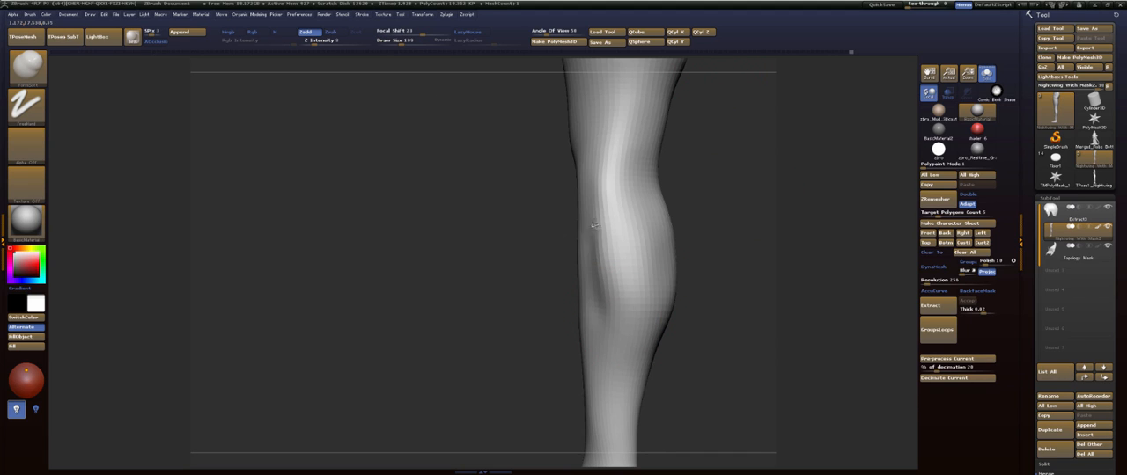
pyautogui.moveTo(611, 170)
pyautogui.mouseDown()
pyautogui.moveTo(614, 157)
pyautogui.moveTo(603, 182)
pyautogui.mouseUp()
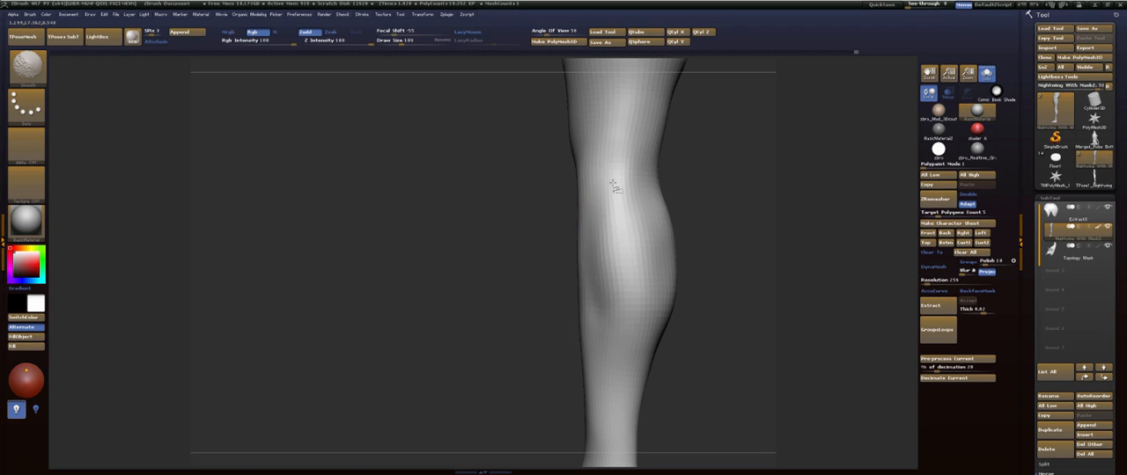
# - Sculpt the lower edge of the kneecap on the front of the knee and smooth it
pyautogui.moveTo(724, 178)
pyautogui.mouseDown()
pyautogui.moveTo(745, 174)
pyautogui.moveTo(707, 146)
pyautogui.moveTo(706, 276)
pyautogui.moveTo(695, 230)
pyautogui.mouseUp()
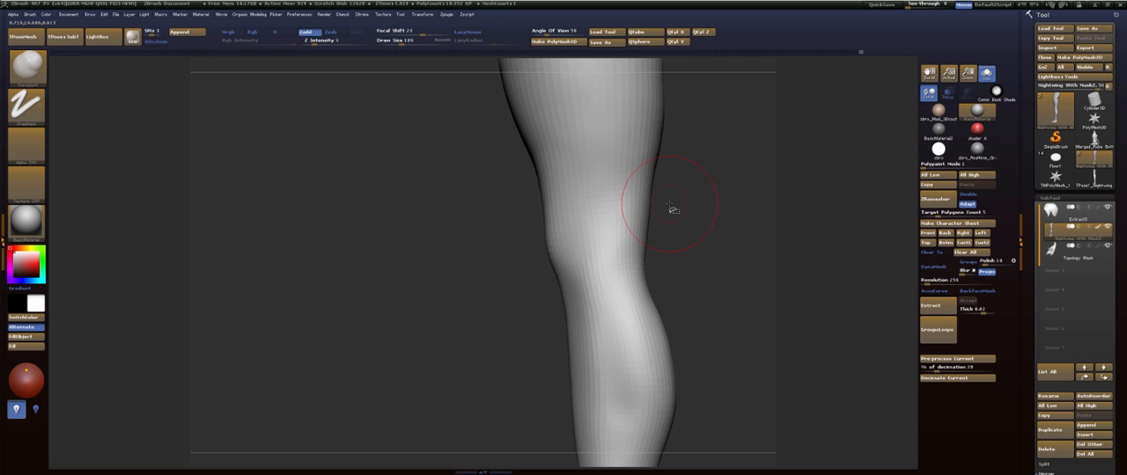
pyautogui.moveTo(704, 221)
pyautogui.mouseDown()
pyautogui.moveTo(754, 232)
pyautogui.moveTo(717, 232)
pyautogui.moveTo(718, 260)
pyautogui.moveTo(674, 229)
pyautogui.mouseUp()
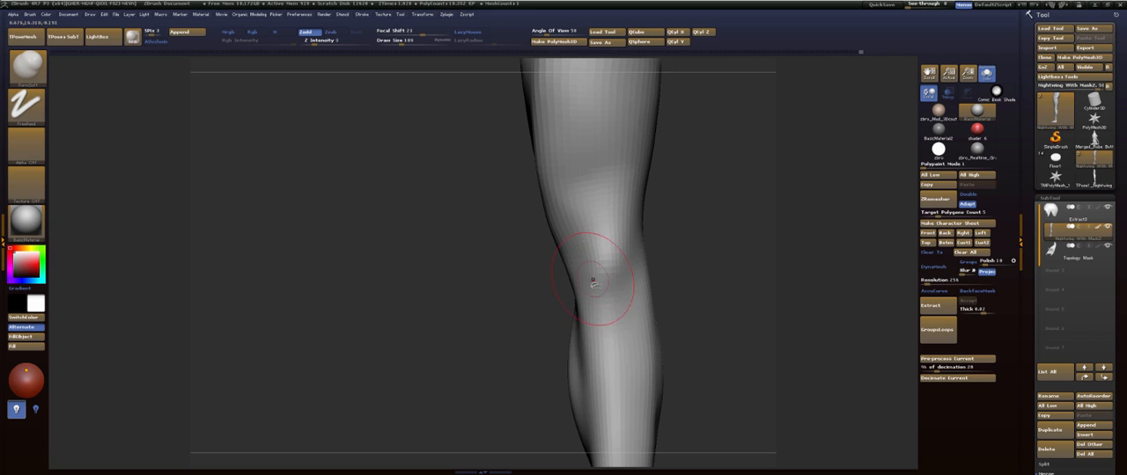
pyautogui.moveTo(593, 280)
pyautogui.mouseDown()
pyautogui.moveTo(608, 308)
pyautogui.moveTo(637, 289)
pyautogui.moveTo(614, 271)
pyautogui.moveTo(602, 304)
pyautogui.mouseUp()
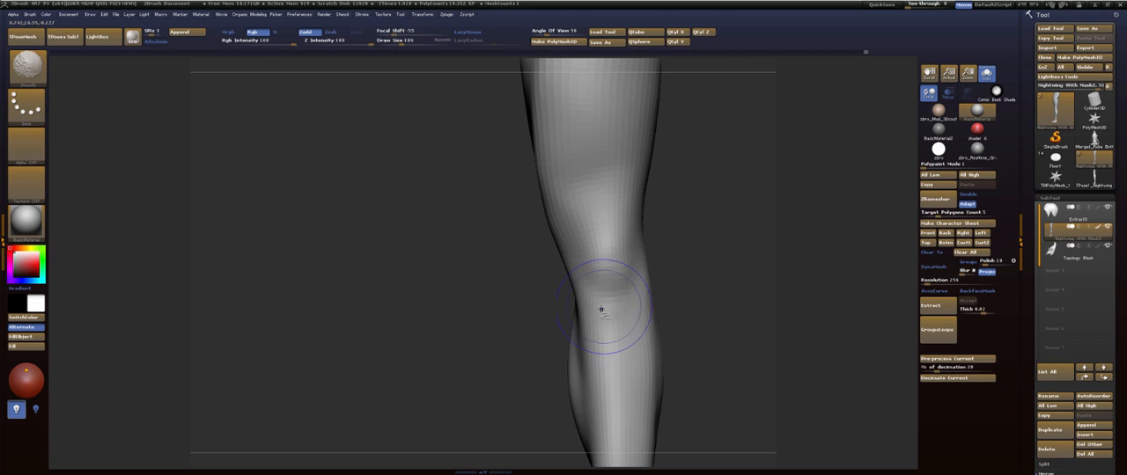
# - Adjust the side contour of the knee with the Move brush and smooth the adjoining surface
pyautogui.moveTo(718, 247)
pyautogui.mouseDown()
pyautogui.moveTo(712, 193)
pyautogui.moveTo(714, 226)
pyautogui.moveTo(715, 207)
pyautogui.mouseUp()
pyautogui.press('b')
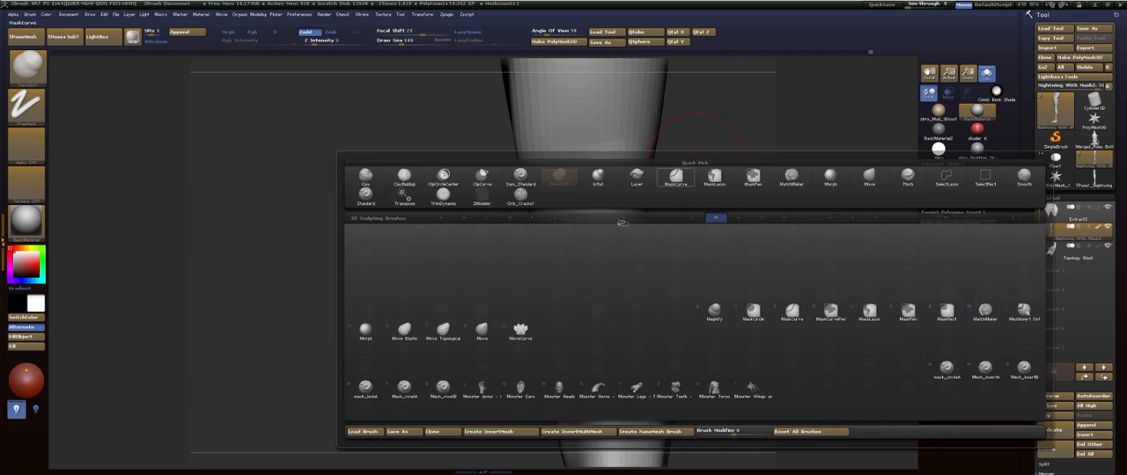
pyautogui.press('m')
pyautogui.press('v')
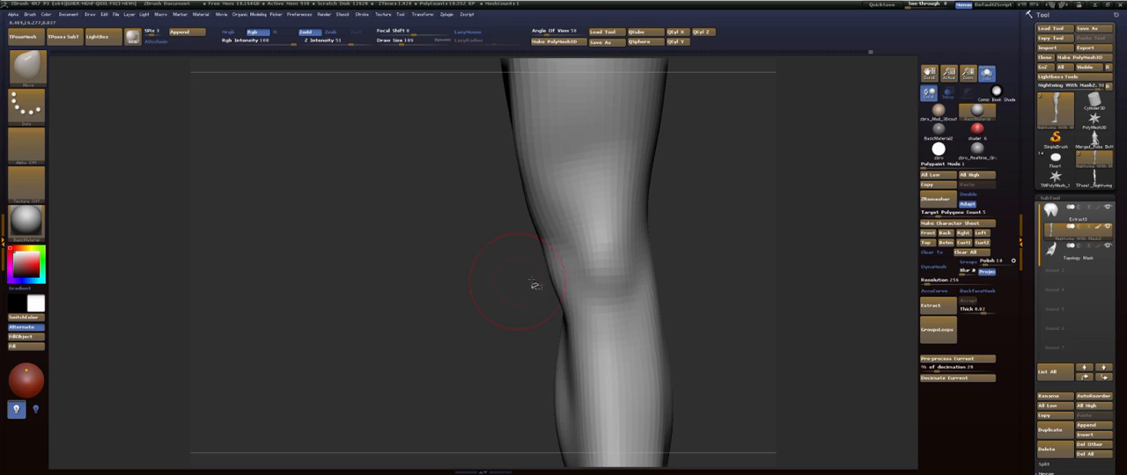
pyautogui.moveTo(535, 285); pyautogui.dragTo(593, 292)
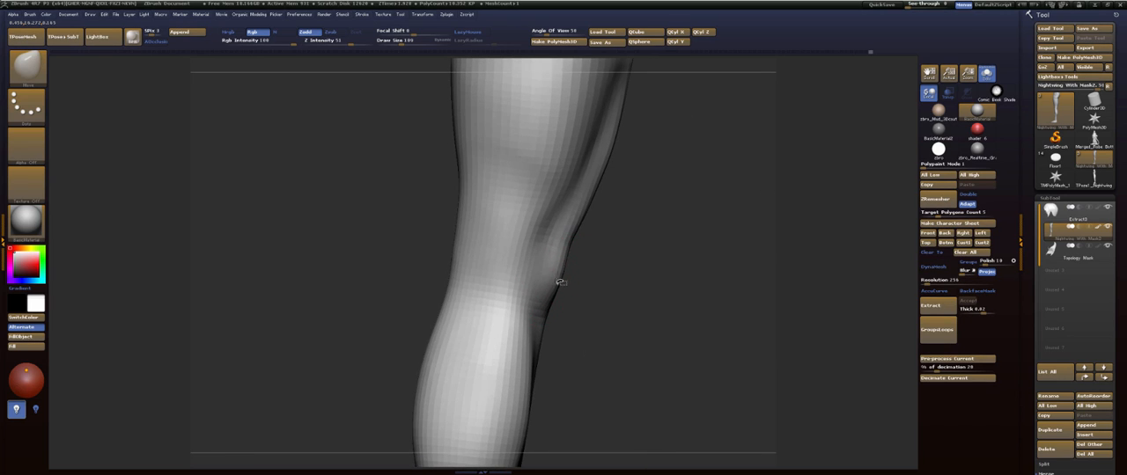
pyautogui.moveTo(662, 220); pyautogui.dragTo(569, 232)
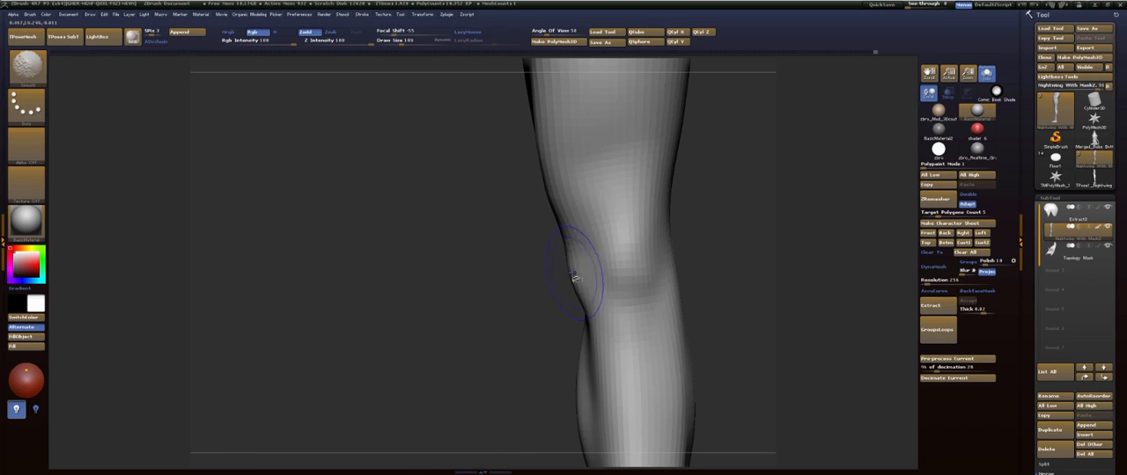
# - Undo the last Move stroke on the knee, and build up and smooth the knee's side with the FormSoft brush at draw size 170
pyautogui.keyDown('alt'); pyautogui.moveTo(564, 287); pyautogui.dragTo(519, 288); pyautogui.keyUp('alt')
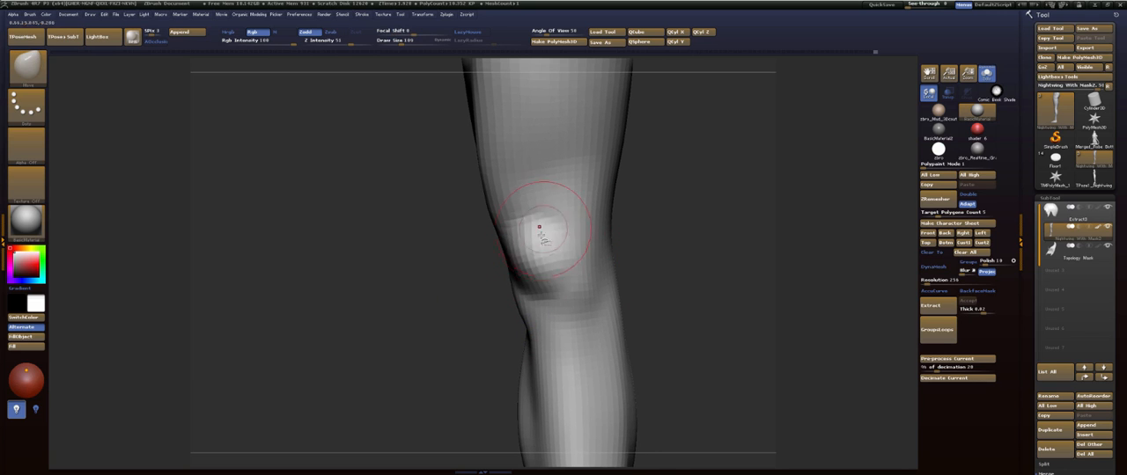
pyautogui.hotkey('ctrl', 'z')
pyautogui.press('b')
pyautogui.press('f')
pyautogui.press('s')
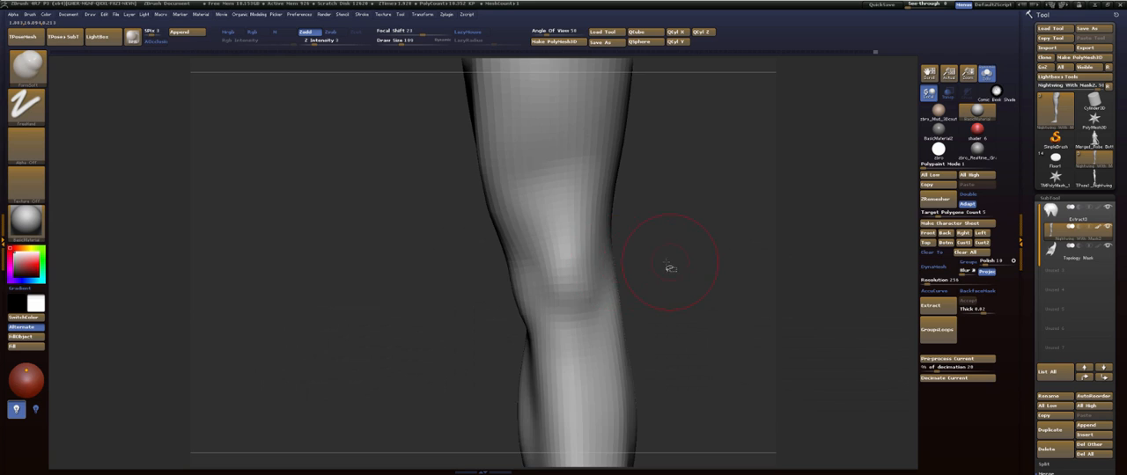
pyautogui.moveTo(669, 267)
pyautogui.mouseDown()
pyautogui.moveTo(646, 246)
pyautogui.moveTo(563, 254)
pyautogui.mouseUp()
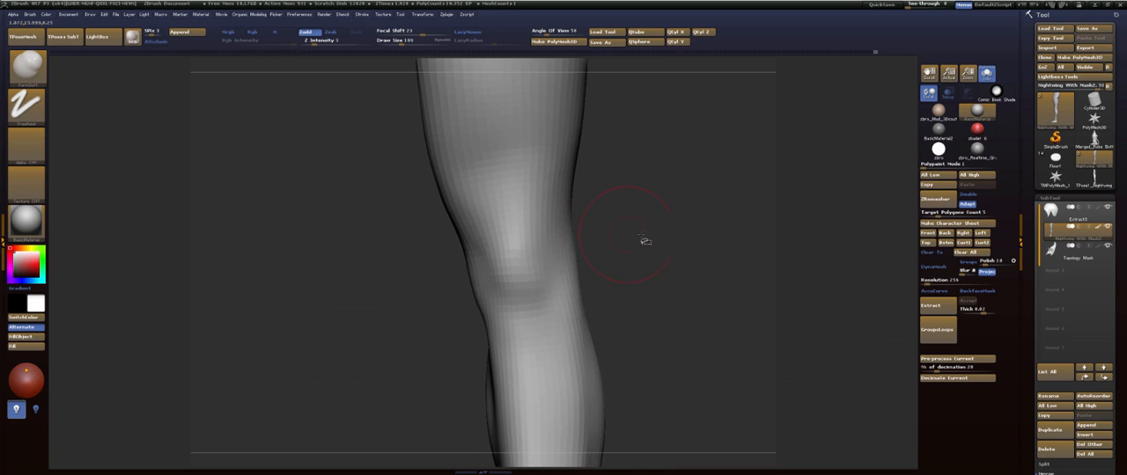
pyautogui.moveTo(646, 236)
pyautogui.mouseDown()
pyautogui.moveTo(591, 244)
pyautogui.moveTo(650, 256)
pyautogui.mouseUp()
pyautogui.press('s')
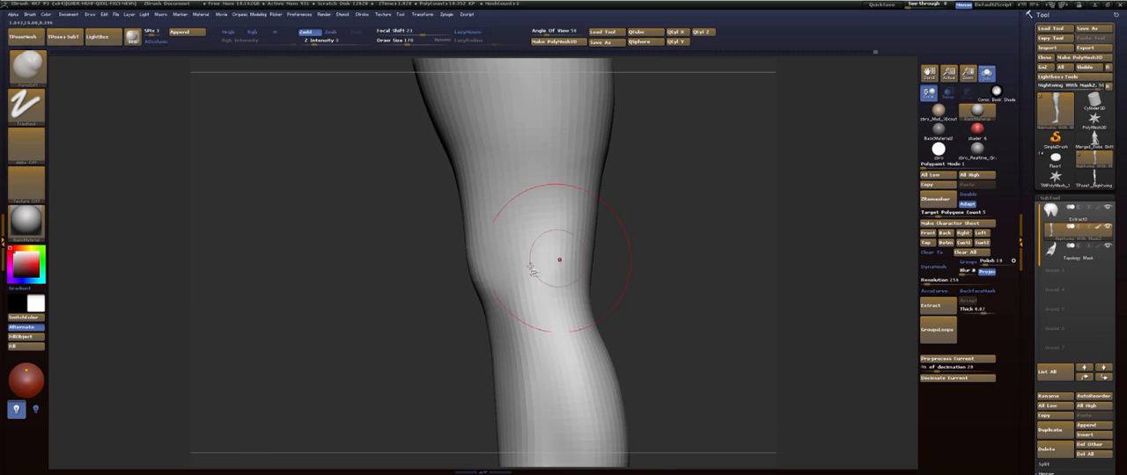
pyautogui.moveTo(553, 268)
pyautogui.mouseDown()
pyautogui.moveTo(536, 312)
pyautogui.moveTo(531, 249)
pyautogui.moveTo(516, 312)
pyautogui.moveTo(535, 257)
pyautogui.mouseUp()
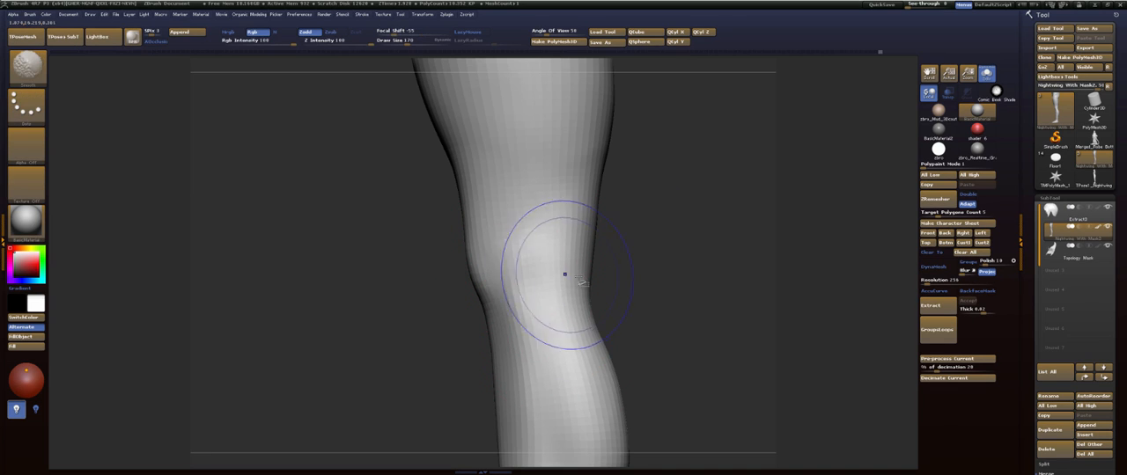
pyautogui.moveTo(634, 255)
pyautogui.mouseDown()
pyautogui.moveTo(699, 246)
pyautogui.moveTo(640, 250)
pyautogui.moveTo(661, 230)
pyautogui.mouseUp()
pyautogui.keyDown('shift'); pyautogui.moveTo(558, 252); pyautogui.dragTo(555, 273); pyautogui.keyUp('shift')
# - Reshape the calf and shin contour with the Move brush at draw size 122 and smooth the surface below the knee
pyautogui.moveTo(637, 287)
pyautogui.keyDown('alt'); pyautogui.mouseDown()
pyautogui.moveTo(648, 187)
pyautogui.moveTo(656, 235)
pyautogui.moveTo(634, 167)
pyautogui.mouseUp(); pyautogui.keyUp('alt')
pyautogui.press('b')
pyautogui.press('m')
pyautogui.press('v')
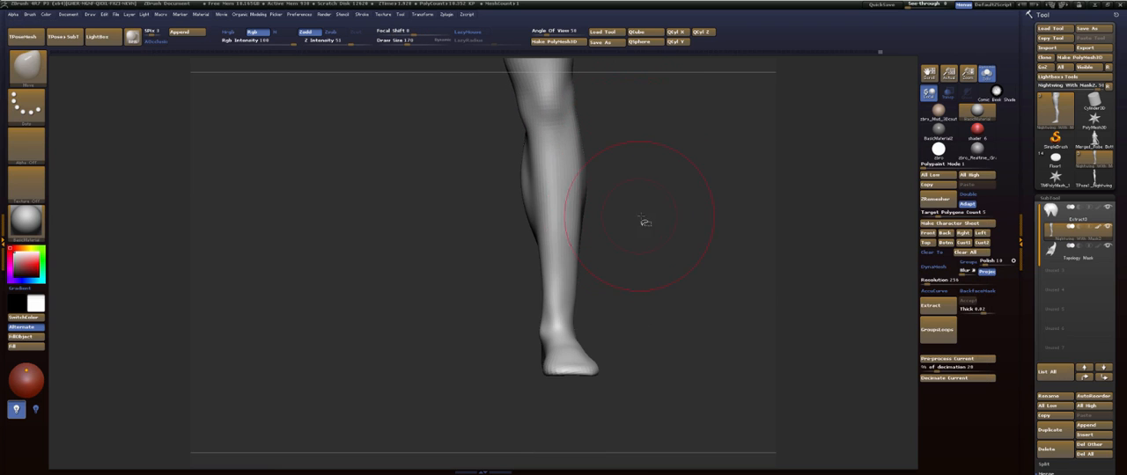
pyautogui.press('s')
pyautogui.moveTo(538, 188); pyautogui.dragTo(551, 187)
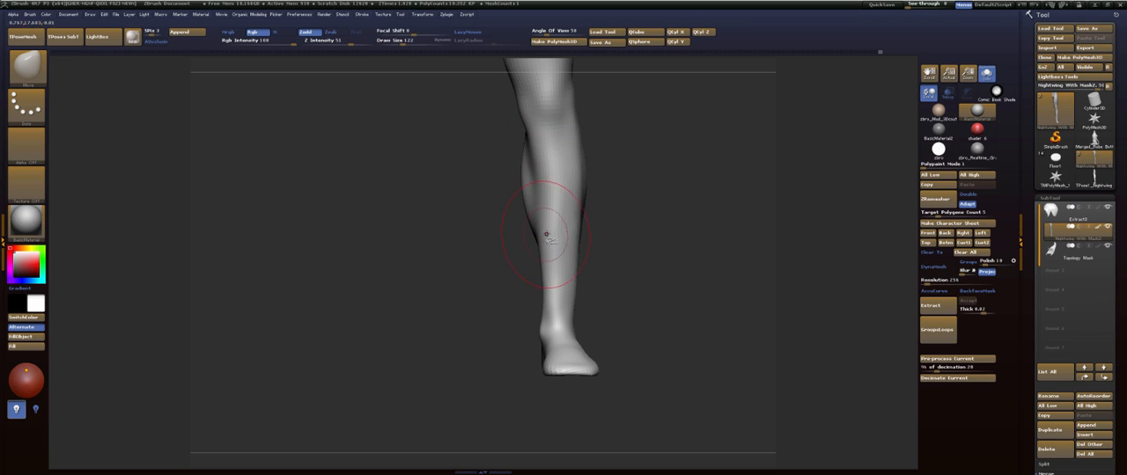
pyautogui.moveTo(553, 240); pyautogui.dragTo(552, 249)
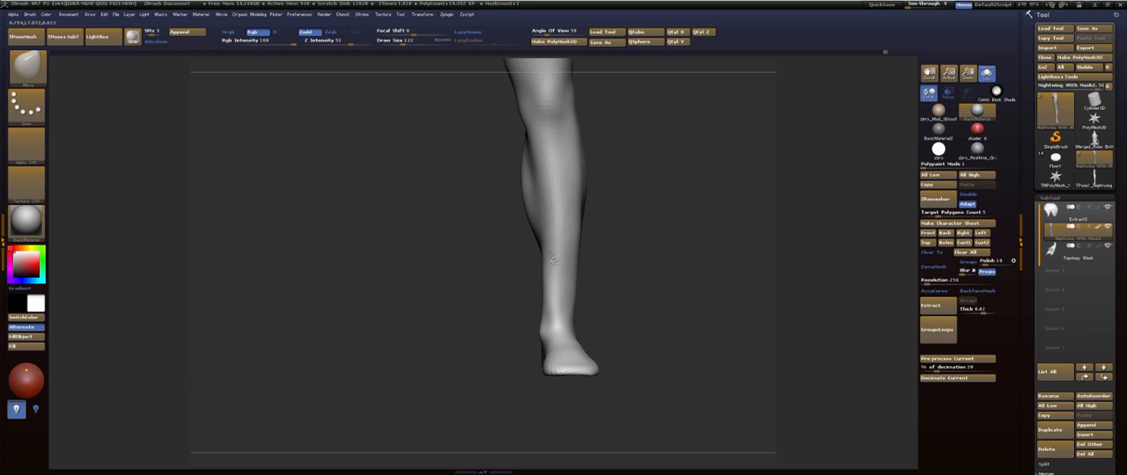
pyautogui.press('b')
pyautogui.press('s')
pyautogui.press('t')
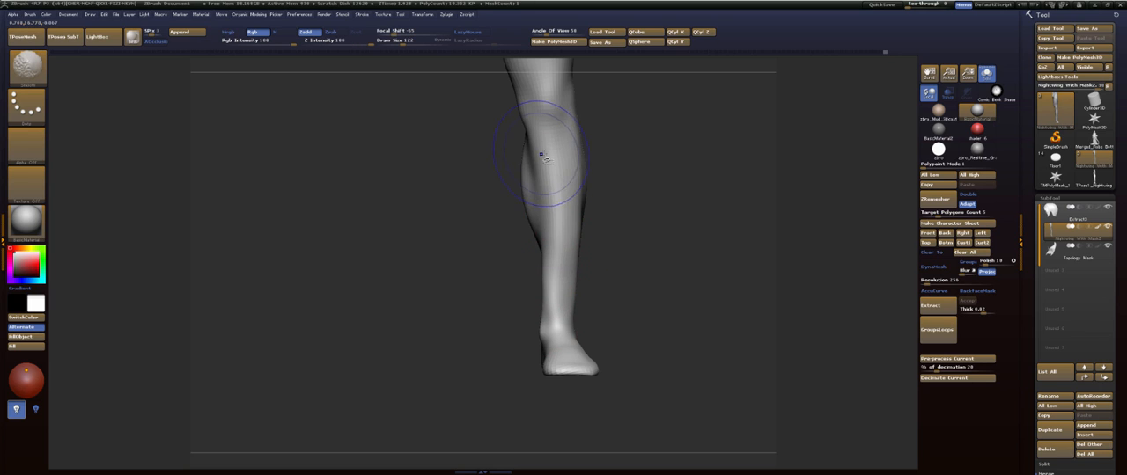
# - Mask the leg above the ankle and adjust the exposed ankle and foot with the Move brush
pyautogui.press('b')
pyautogui.press('m')
pyautogui.press('v')
pyautogui.moveTo(646, 179)
pyautogui.mouseDown()
pyautogui.moveTo(652, 249)
pyautogui.moveTo(619, 265)
pyautogui.moveTo(611, 201)
pyautogui.moveTo(628, 274)
pyautogui.moveTo(624, 323)
pyautogui.moveTo(622, 221)
pyautogui.moveTo(621, 233)
pyautogui.mouseUp()
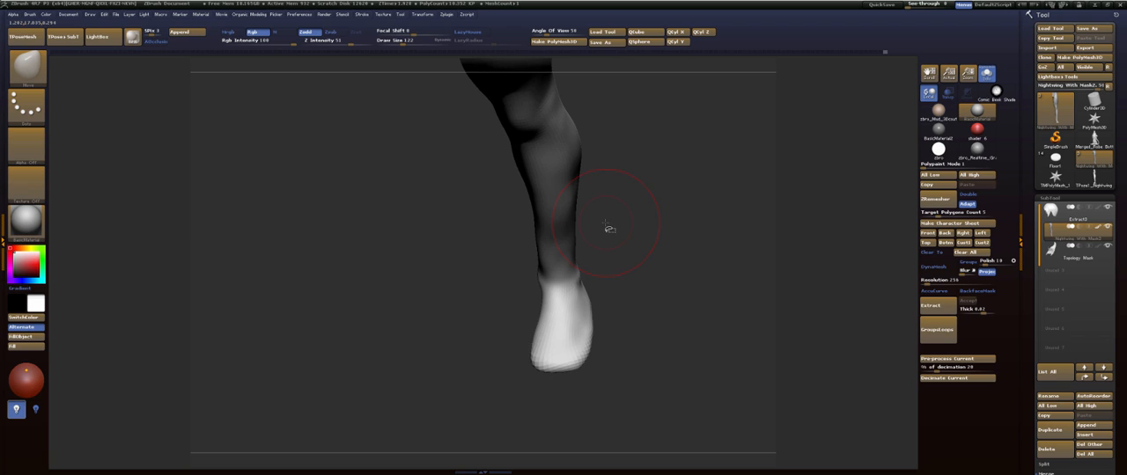
pyautogui.moveTo(645, 243)
pyautogui.mouseDown()
pyautogui.moveTo(648, 262)
pyautogui.moveTo(636, 250)
pyautogui.mouseUp()
pyautogui.keyDown('shift'); pyautogui.moveTo(548, 254); pyautogui.dragTo(527, 246); pyautogui.keyUp('shift')
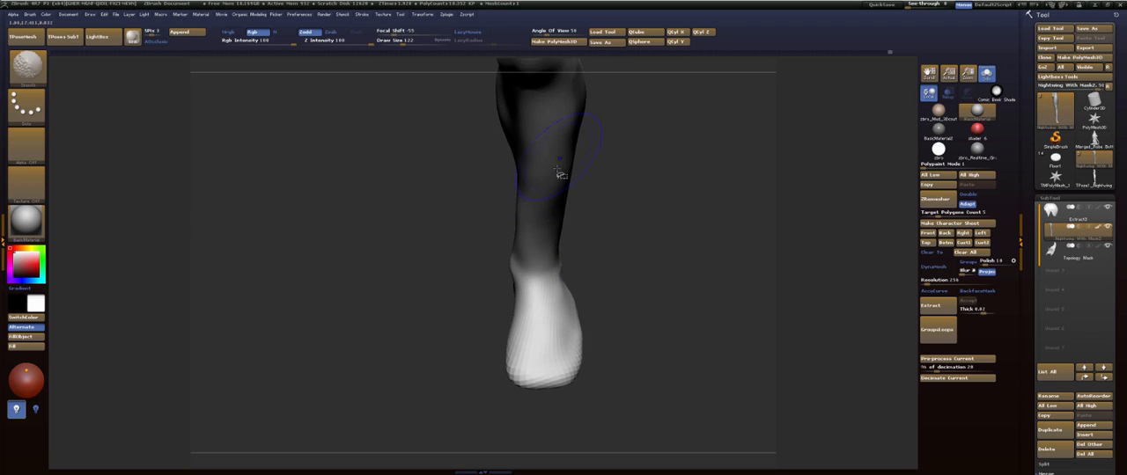
# - Build up the shin and front of the ankle with the ClayBuildup brush, smooth them and clear the leg mask
pyautogui.press('b')
pyautogui.press('c')
pyautogui.press('b')
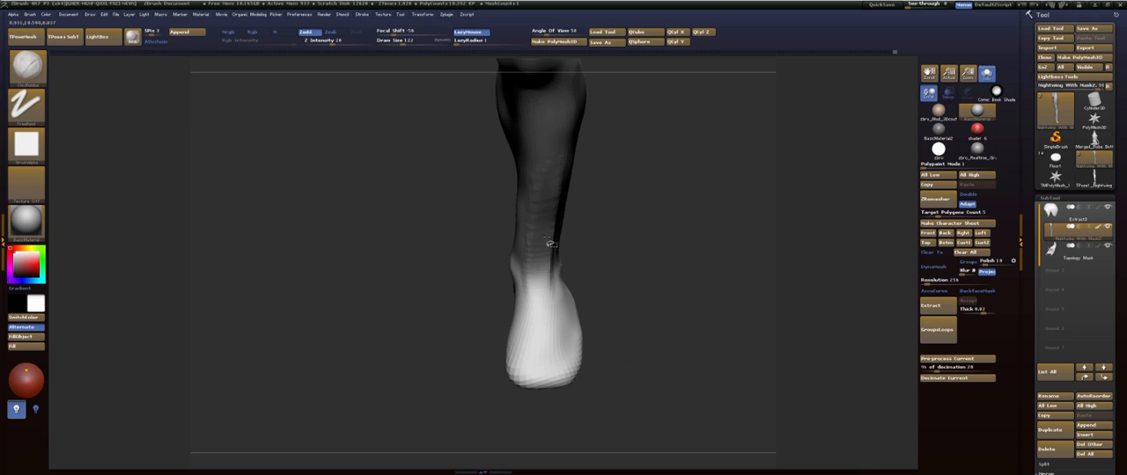
pyautogui.moveTo(543, 236); pyautogui.dragTo(543, 322)
pyautogui.press('b')
pyautogui.press('i')
pyautogui.press('n')
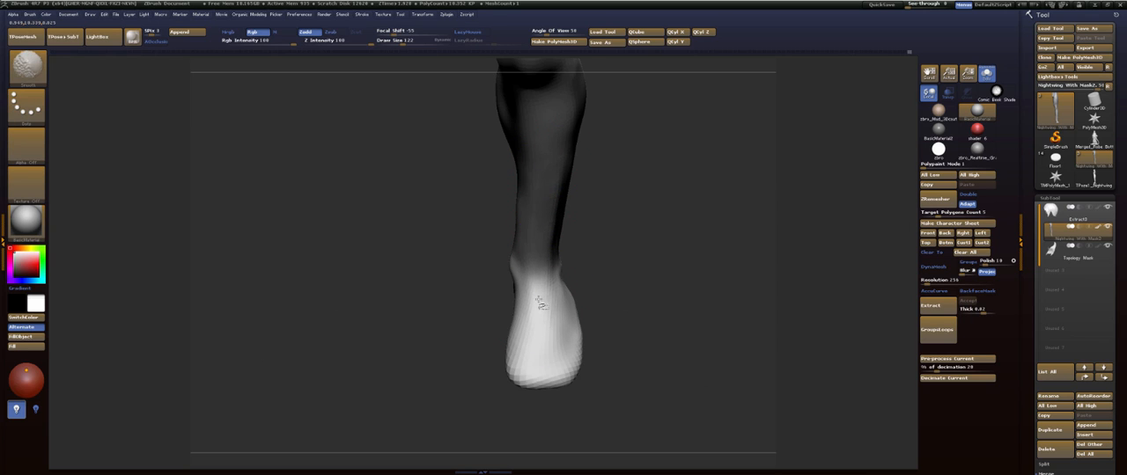
pyautogui.moveTo(605, 224)
pyautogui.mouseDown()
pyautogui.moveTo(616, 178)
pyautogui.moveTo(633, 181)
pyautogui.moveTo(618, 201)
pyautogui.mouseUp()
pyautogui.keyDown('shift'); pyautogui.moveTo(536, 281); pyautogui.dragTo(528, 242); pyautogui.keyUp('shift')
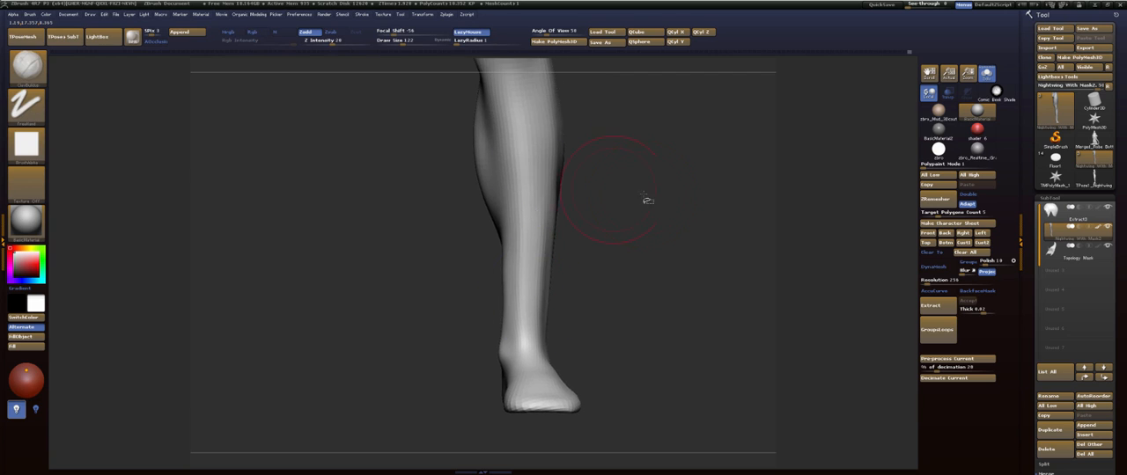
# - Carve a long groove down the outer thigh from the hip to the knee with the Dam_Standard brush at draw size 70
pyautogui.moveTo(648, 200)
pyautogui.mouseDown()
pyautogui.moveTo(683, 163)
pyautogui.moveTo(661, 249)
pyautogui.moveTo(663, 210)
pyautogui.mouseUp()
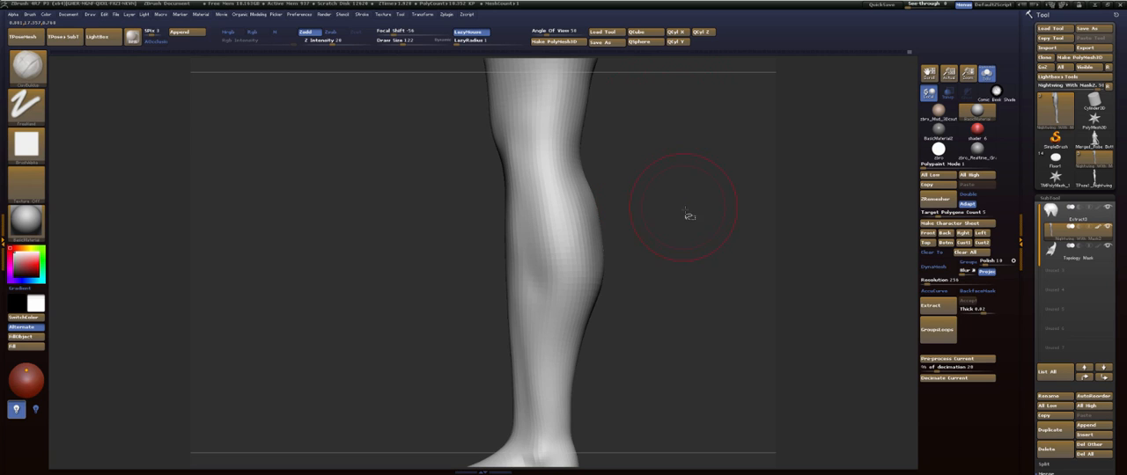
pyautogui.keyDown('alt'); pyautogui.moveTo(681, 182); pyautogui.dragTo(690, 259); pyautogui.keyUp('alt')
pyautogui.moveTo(688, 195)
pyautogui.keyDown('alt'); pyautogui.mouseDown()
pyautogui.moveTo(699, 287)
pyautogui.moveTo(678, 280)
pyautogui.mouseUp(); pyautogui.keyUp('alt')
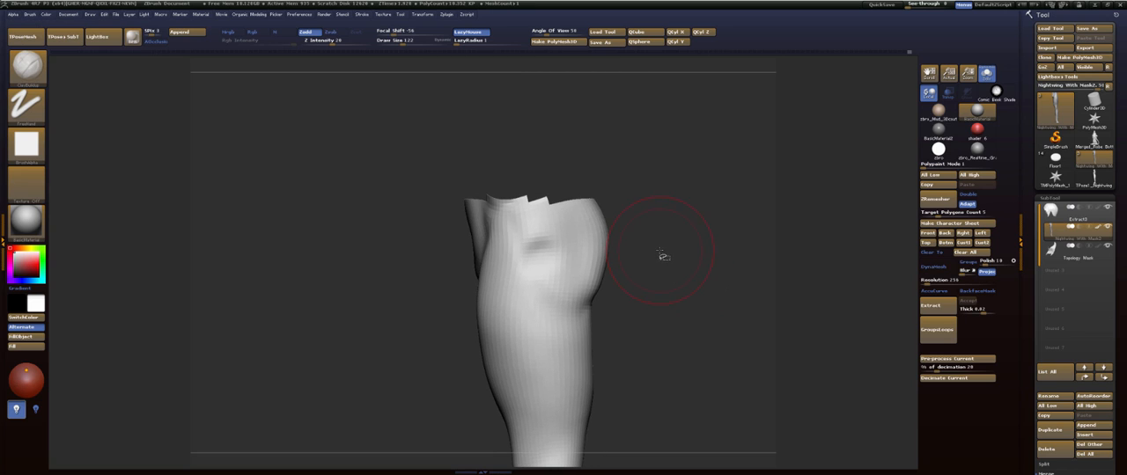
pyautogui.press('b')
pyautogui.press('d')
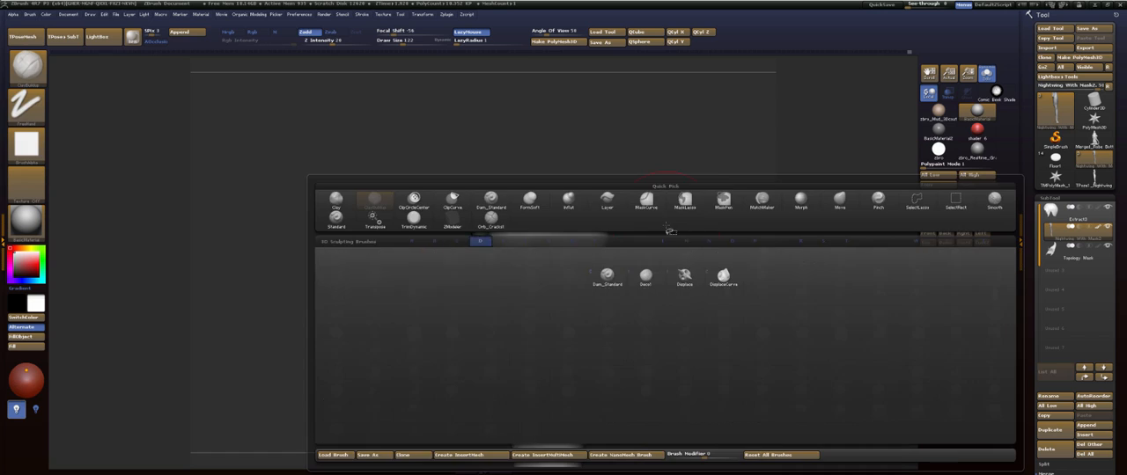
pyautogui.press('s')
pyautogui.keyDown('alt'); pyautogui.moveTo(705, 262); pyautogui.dragTo(715, 152); pyautogui.keyUp('alt')
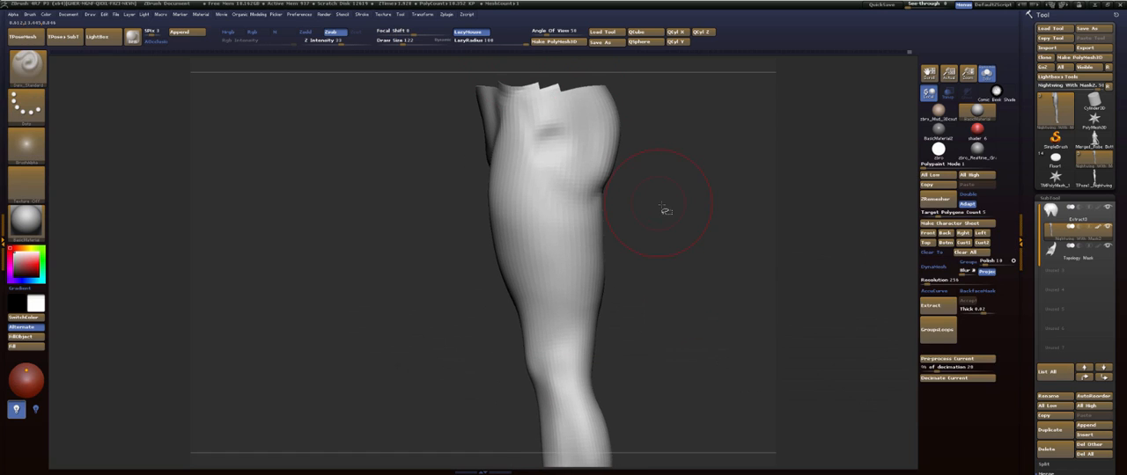
pyautogui.press('s')
pyautogui.moveTo(662, 207); pyautogui.dragTo(655, 206)
pyautogui.moveTo(550, 160)
pyautogui.mouseDown()
pyautogui.moveTo(574, 189)
pyautogui.moveTo(582, 228)
pyautogui.moveTo(555, 410)
pyautogui.mouseUp()
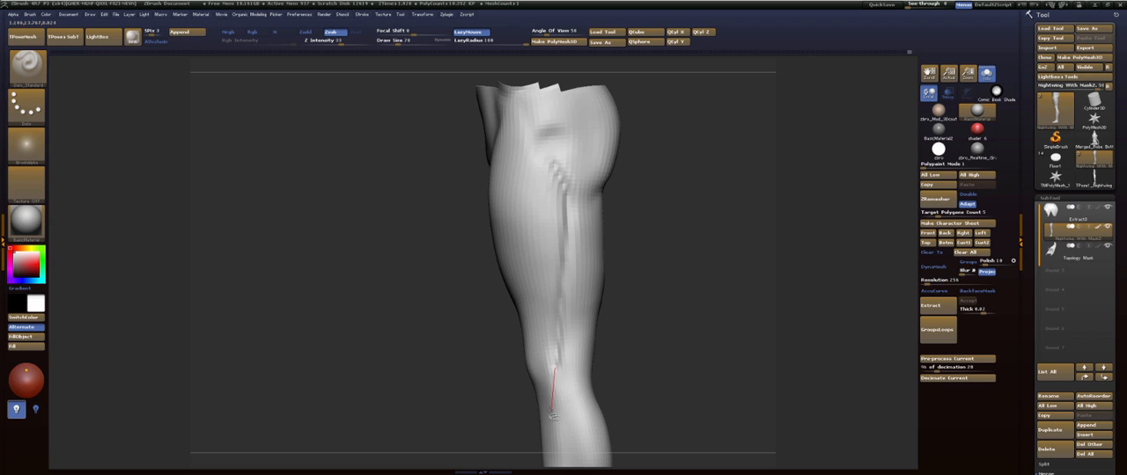
# - Carve the lower edge of the thigh muscle above the kneecap, running it into the outer thigh groove
pyautogui.moveTo(675, 289)
pyautogui.mouseDown()
pyautogui.moveTo(687, 291)
pyautogui.moveTo(591, 297)
pyautogui.mouseUp()
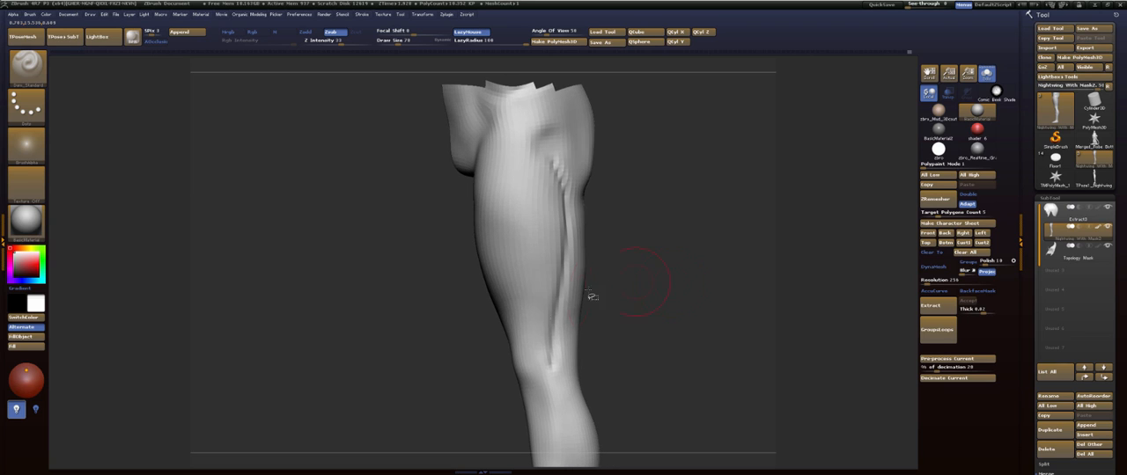
pyautogui.moveTo(507, 319); pyautogui.dragTo(541, 348)
pyautogui.moveTo(563, 390); pyautogui.dragTo(563, 405)
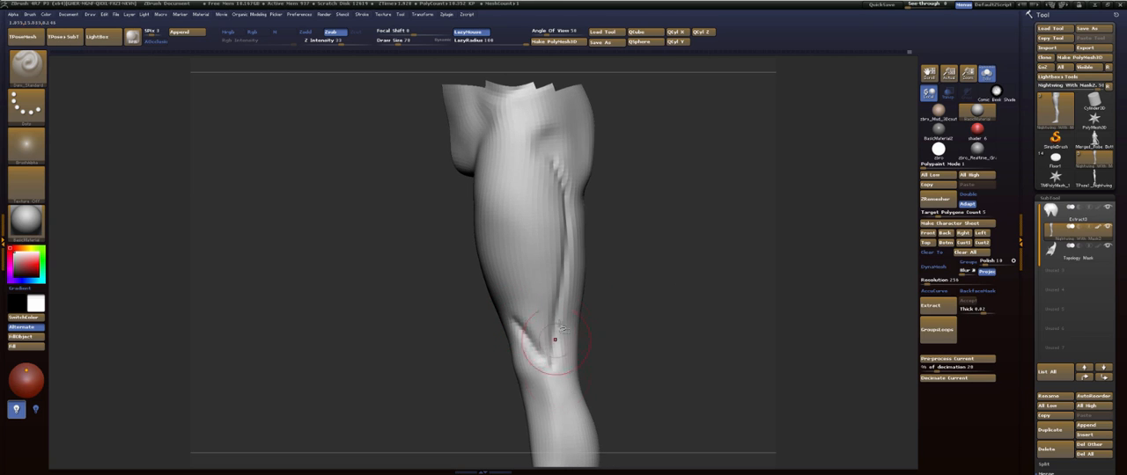
# - Carve a second groove down the front of the outer thigh from below the hip to above the knee
pyautogui.moveTo(655, 260); pyautogui.dragTo(691, 257)
pyautogui.moveTo(632, 277)
pyautogui.keyDown('alt'); pyautogui.mouseDown()
pyautogui.moveTo(698, 249)
pyautogui.moveTo(666, 276)
pyautogui.moveTo(646, 269)
pyautogui.moveTo(649, 256)
pyautogui.mouseUp(); pyautogui.keyUp('alt')
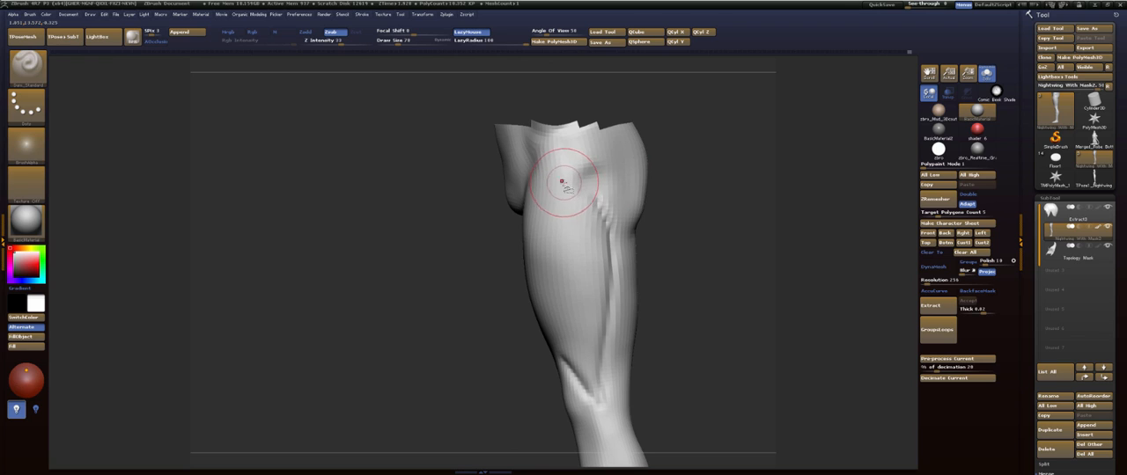
pyautogui.moveTo(562, 183); pyautogui.dragTo(558, 342)
pyautogui.moveTo(572, 385); pyautogui.dragTo(574, 393)
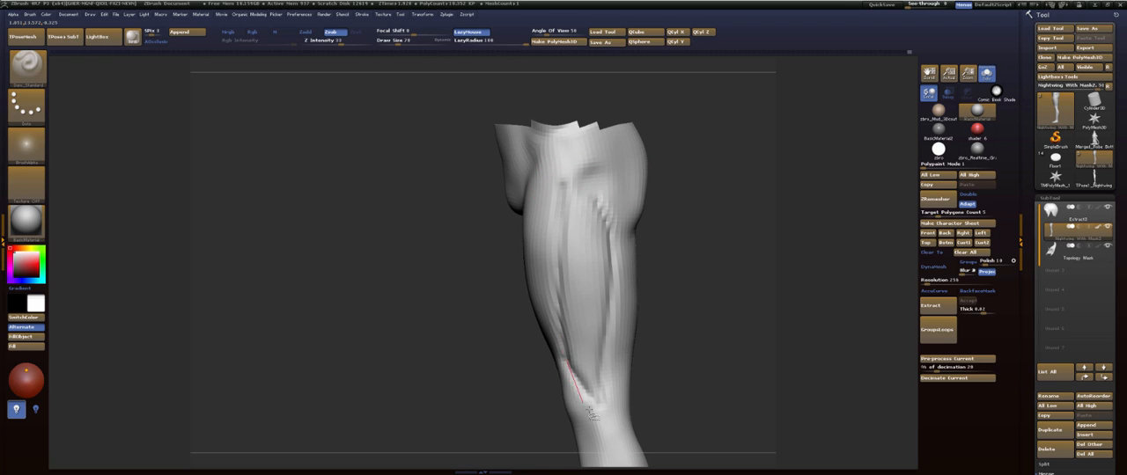
# - Extend the front thigh groove upward in a diagonal line toward the front of the hip
pyautogui.moveTo(651, 290)
pyautogui.mouseDown()
pyautogui.moveTo(727, 241)
pyautogui.moveTo(695, 249)
pyautogui.moveTo(694, 224)
pyautogui.mouseUp()
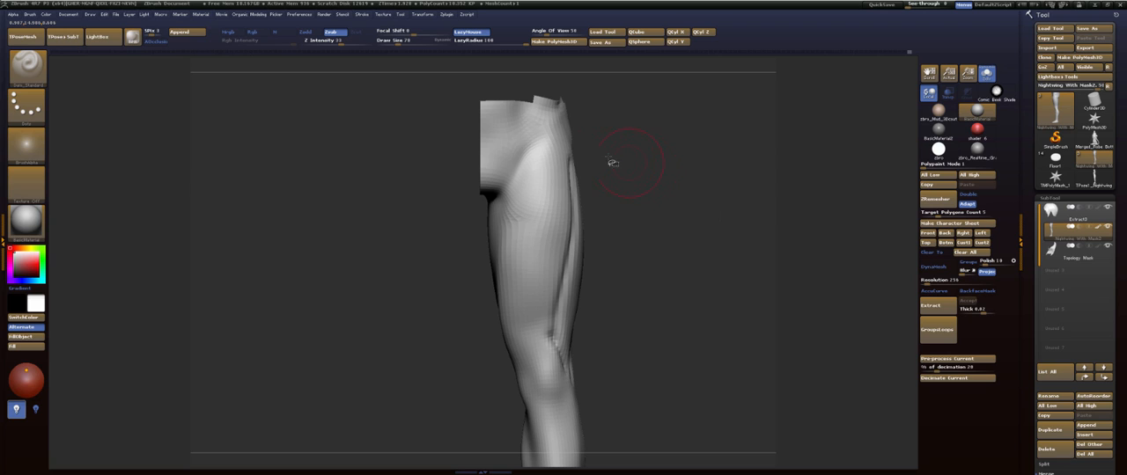
pyautogui.moveTo(652, 173); pyautogui.dragTo(594, 185)
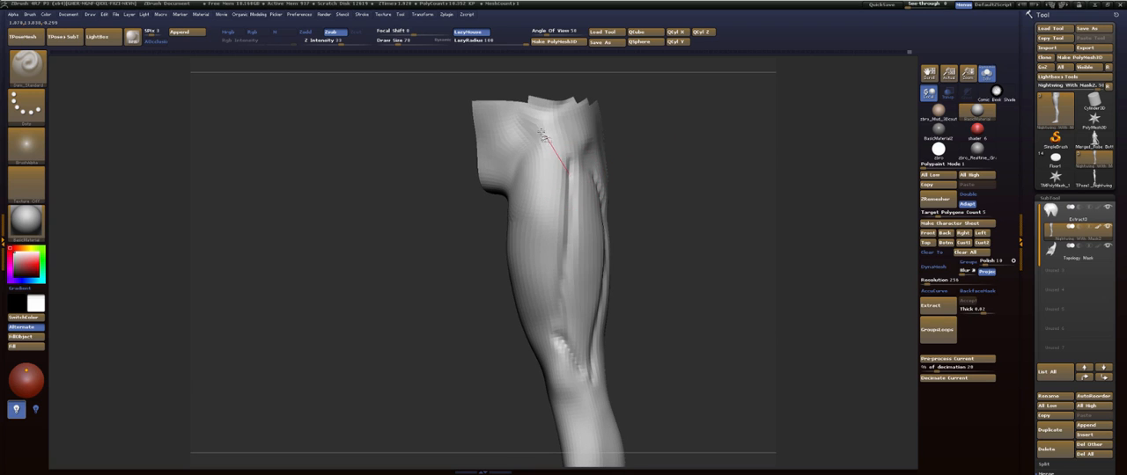
pyautogui.moveTo(542, 135); pyautogui.dragTo(534, 119)
# - Carve the diagonal from the front of the hip to the inner thigh and a groove down the inner front thigh, undoing a stray stroke
pyautogui.moveTo(683, 135); pyautogui.dragTo(713, 128)
pyautogui.moveTo(543, 149); pyautogui.dragTo(518, 226)
pyautogui.moveTo(532, 302); pyautogui.dragTo(525, 282)
pyautogui.hotkey('ctrl', 'z')
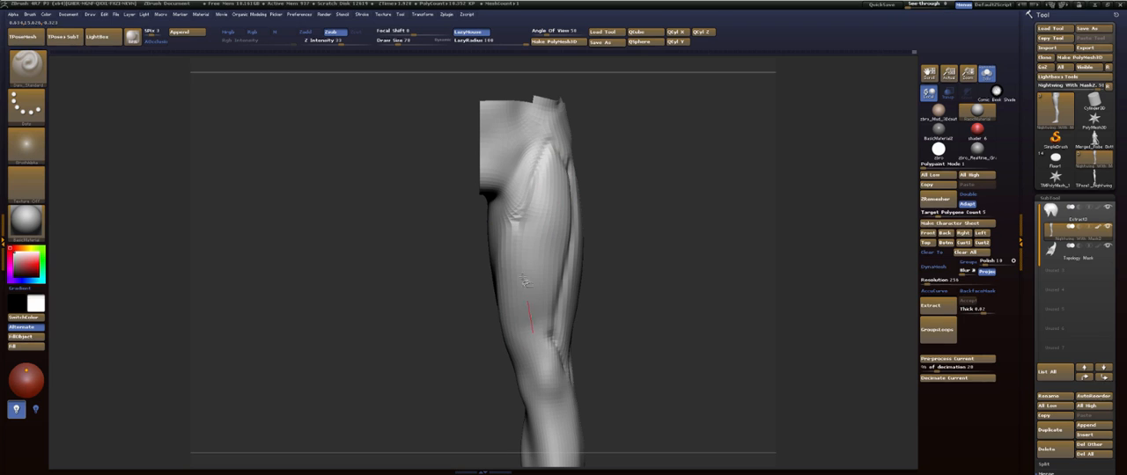
pyautogui.moveTo(516, 231); pyautogui.dragTo(514, 201)
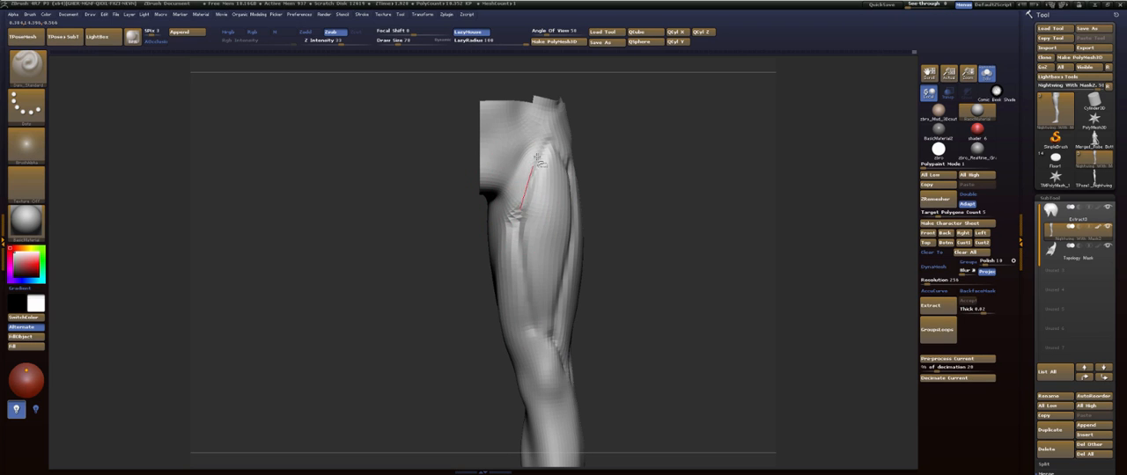
# - Outline the muscle bulge above the inner knee and carve the long diagonal groove from the groin down the inner thigh
pyautogui.moveTo(648, 131)
pyautogui.mouseDown()
pyautogui.moveTo(669, 126)
pyautogui.moveTo(628, 167)
pyautogui.moveTo(659, 158)
pyautogui.mouseUp()
pyautogui.moveTo(661, 197)
pyautogui.mouseDown()
pyautogui.moveTo(683, 198)
pyautogui.moveTo(674, 202)
pyautogui.mouseUp()
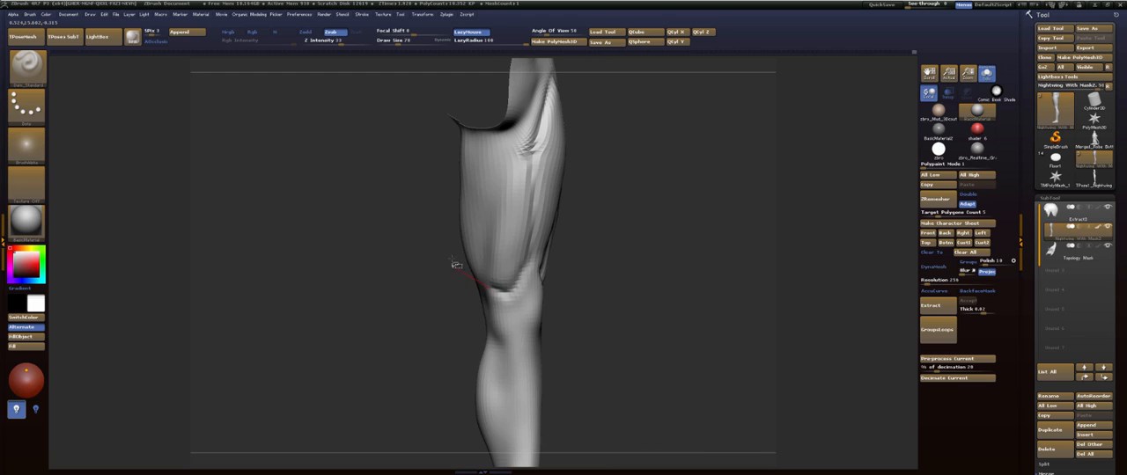
pyautogui.moveTo(683, 207); pyautogui.dragTo(651, 212)
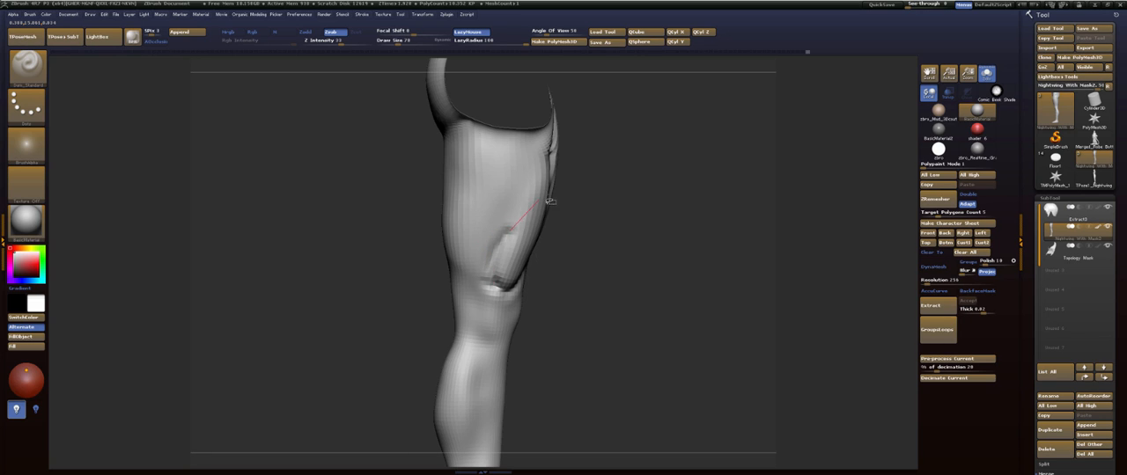
pyautogui.moveTo(549, 201)
pyautogui.mouseDown()
pyautogui.moveTo(648, 184)
pyautogui.moveTo(657, 168)
pyautogui.moveTo(633, 167)
pyautogui.mouseUp()
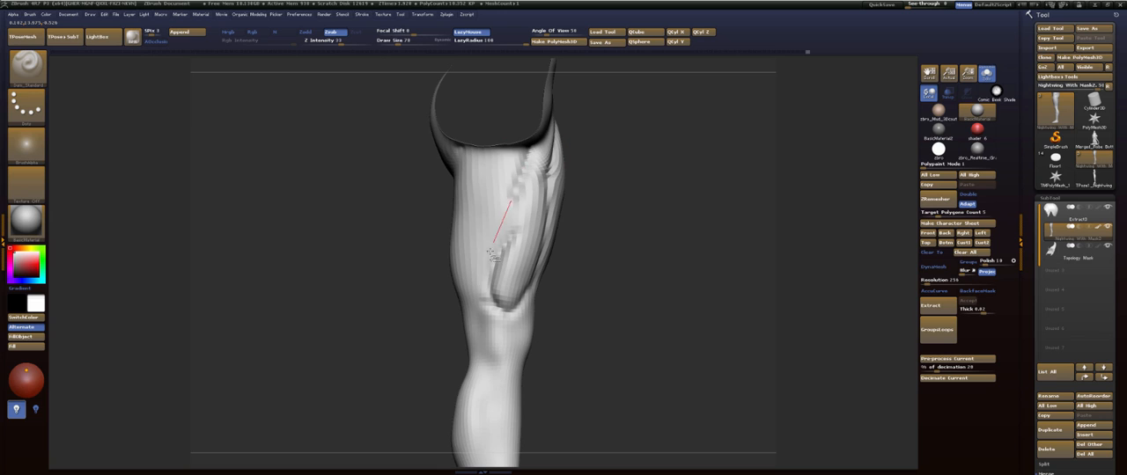
pyautogui.moveTo(624, 250); pyautogui.dragTo(597, 164)
pyautogui.moveTo(518, 220); pyautogui.dragTo(497, 268)
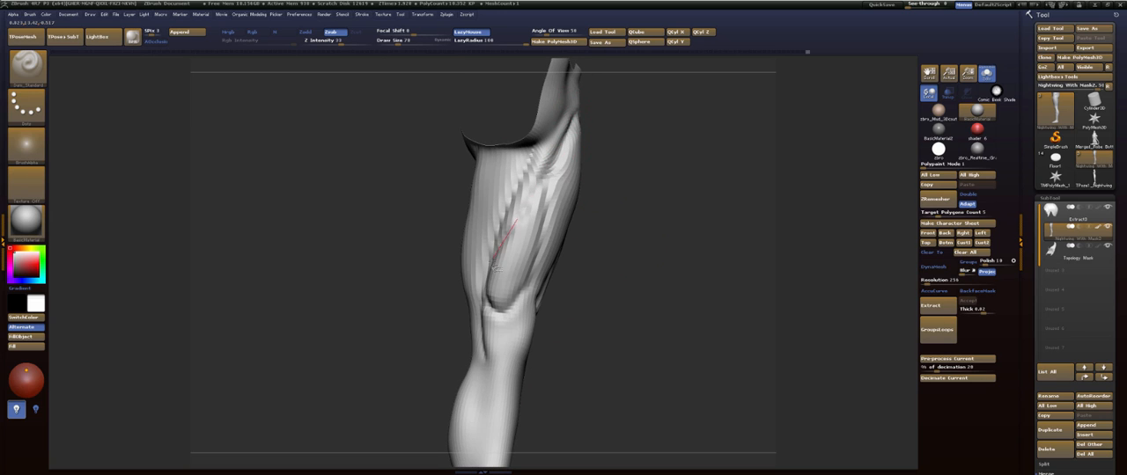
# - Show the full body and carve the muscle separation lines where the upper thigh meets the front of the hip
pyautogui.moveTo(662, 186)
pyautogui.mouseDown()
pyautogui.moveTo(649, 189)
pyautogui.moveTo(672, 191)
pyautogui.moveTo(624, 209)
pyautogui.moveTo(628, 217)
pyautogui.moveTo(684, 209)
pyautogui.mouseUp()
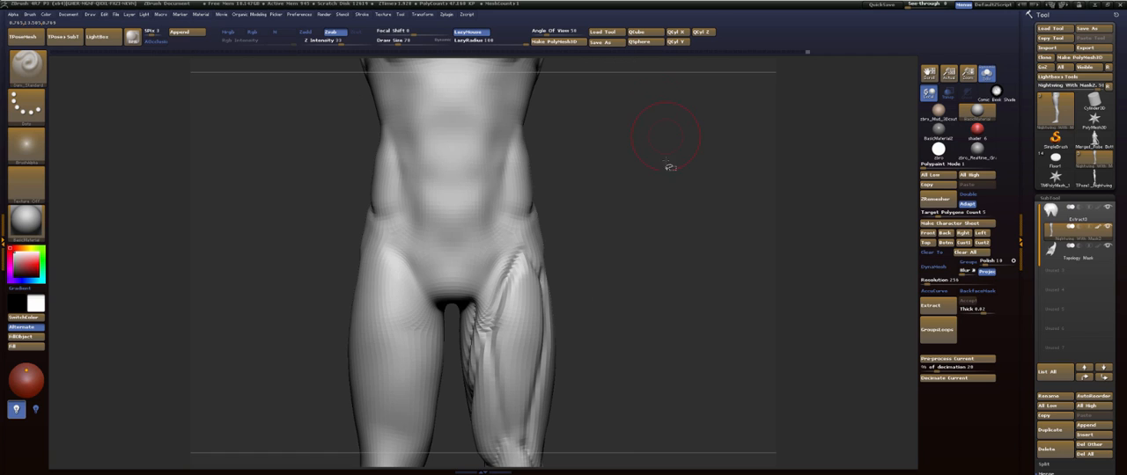
pyautogui.moveTo(642, 193)
pyautogui.mouseDown()
pyautogui.moveTo(548, 217)
pyautogui.moveTo(588, 293)
pyautogui.mouseUp()
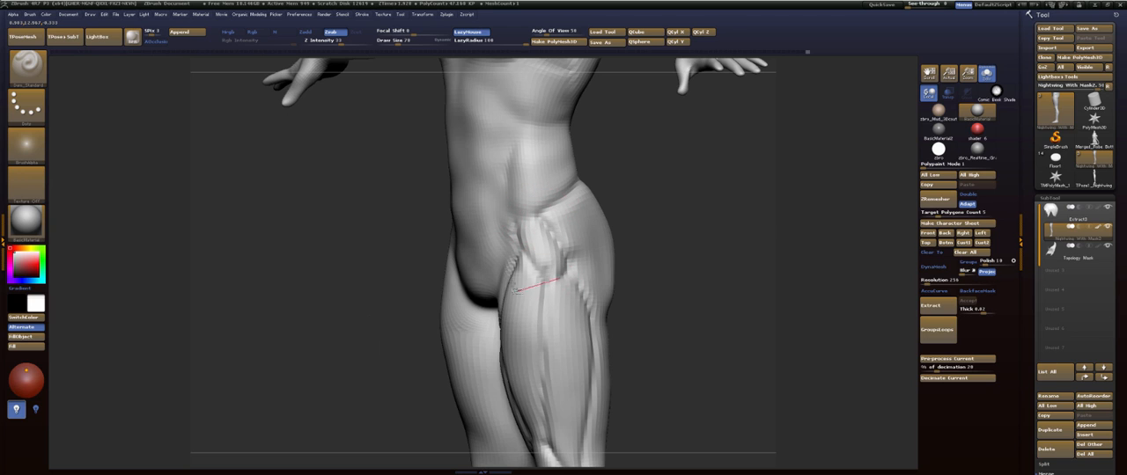
pyautogui.moveTo(516, 290); pyautogui.dragTo(503, 194)
# - Set the draw size to 47, define the tendon lines along the inner side of the knee and smooth around them
pyautogui.moveTo(674, 190)
pyautogui.keyDown('shift'); pyautogui.mouseDown()
pyautogui.moveTo(689, 202)
pyautogui.moveTo(624, 291)
pyautogui.moveTo(622, 176)
pyautogui.moveTo(629, 267)
pyautogui.moveTo(647, 270)
pyautogui.moveTo(624, 279)
pyautogui.moveTo(633, 206)
pyautogui.mouseUp(); pyautogui.keyUp('shift')
pyautogui.press('s')
pyautogui.moveTo(530, 283)
pyautogui.mouseDown()
pyautogui.moveTo(518, 284)
pyautogui.moveTo(525, 301)
pyautogui.moveTo(548, 290)
pyautogui.mouseUp()
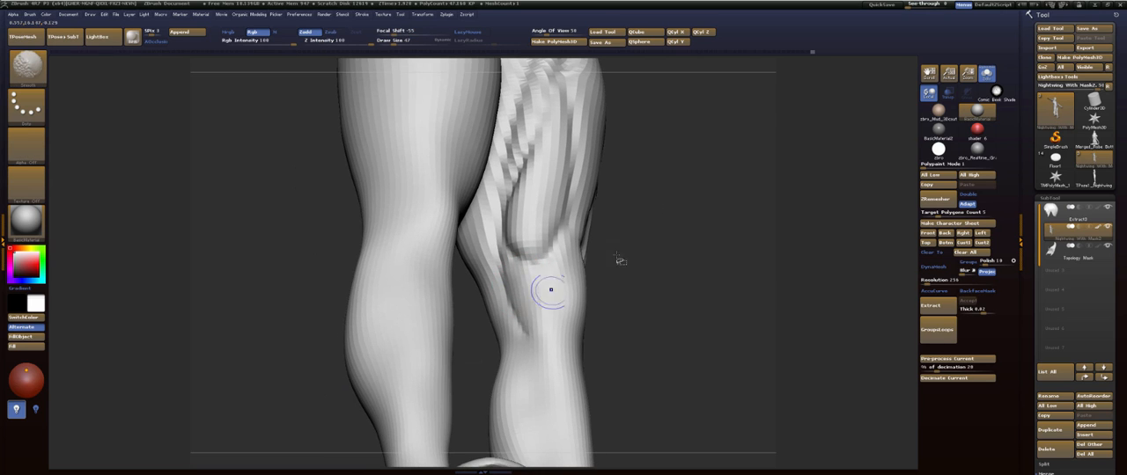
pyautogui.moveTo(621, 259); pyautogui.dragTo(659, 244)
pyautogui.moveTo(695, 184)
pyautogui.keyDown('alt'); pyautogui.mouseDown()
pyautogui.moveTo(659, 266)
pyautogui.moveTo(676, 260)
pyautogui.mouseUp(); pyautogui.keyUp('alt')
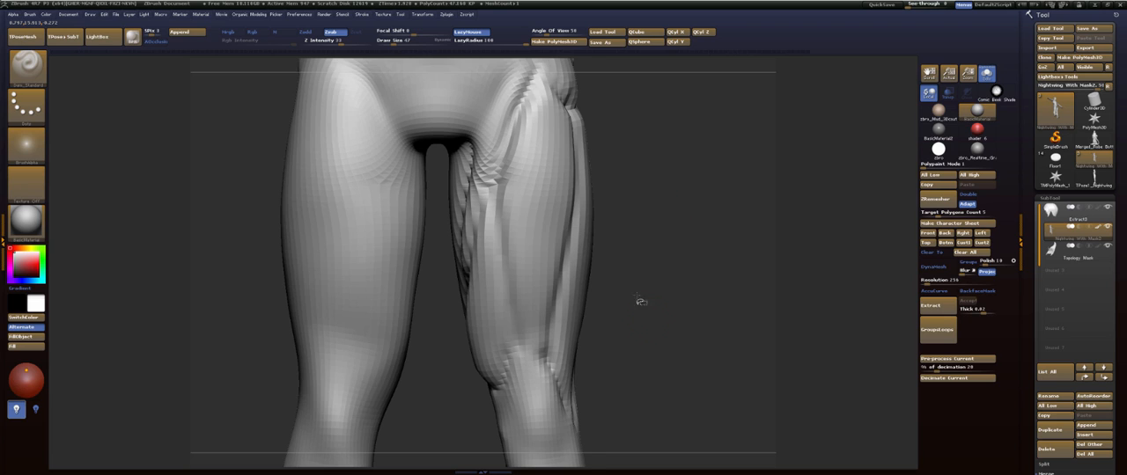
# - Set the Move brush's draw size to 244 and push out the outer thigh contour above the knee, seen from behind
pyautogui.keyDown('alt'); pyautogui.moveTo(640, 301); pyautogui.dragTo(635, 252); pyautogui.keyUp('alt')
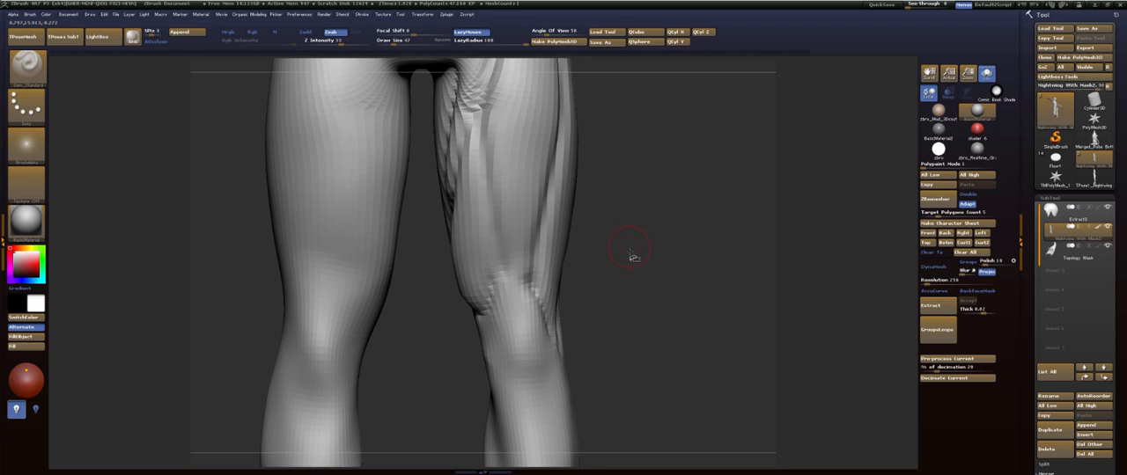
pyautogui.press('s')
pyautogui.moveTo(637, 271); pyautogui.dragTo(639, 271)
pyautogui.moveTo(639, 271); pyautogui.dragTo(622, 276)
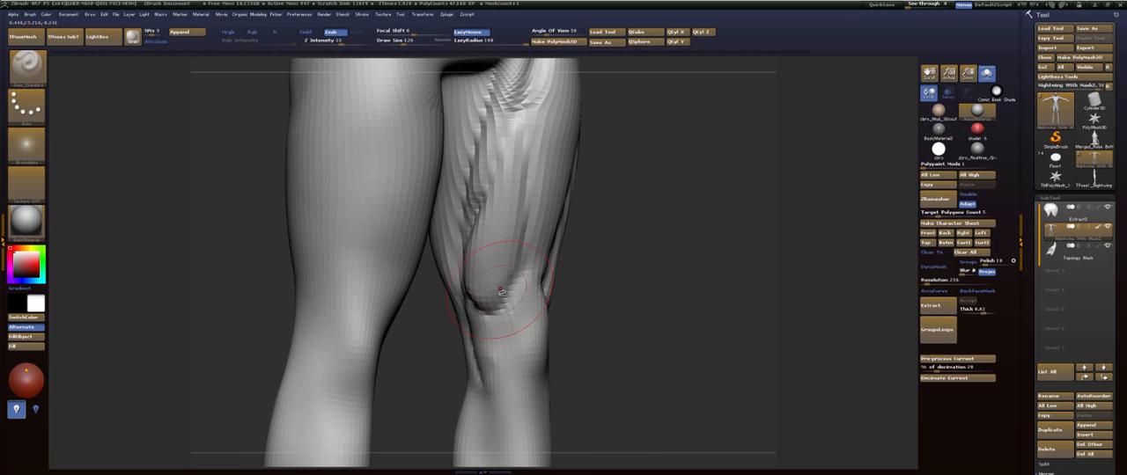
pyautogui.press('b')
pyautogui.press('m')
pyautogui.press('v')
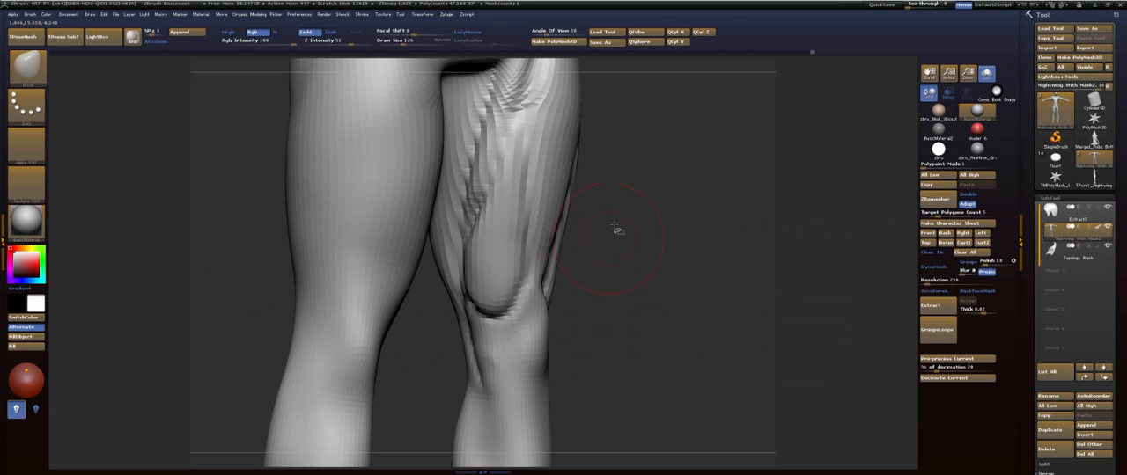
pyautogui.moveTo(616, 230); pyautogui.dragTo(564, 220)
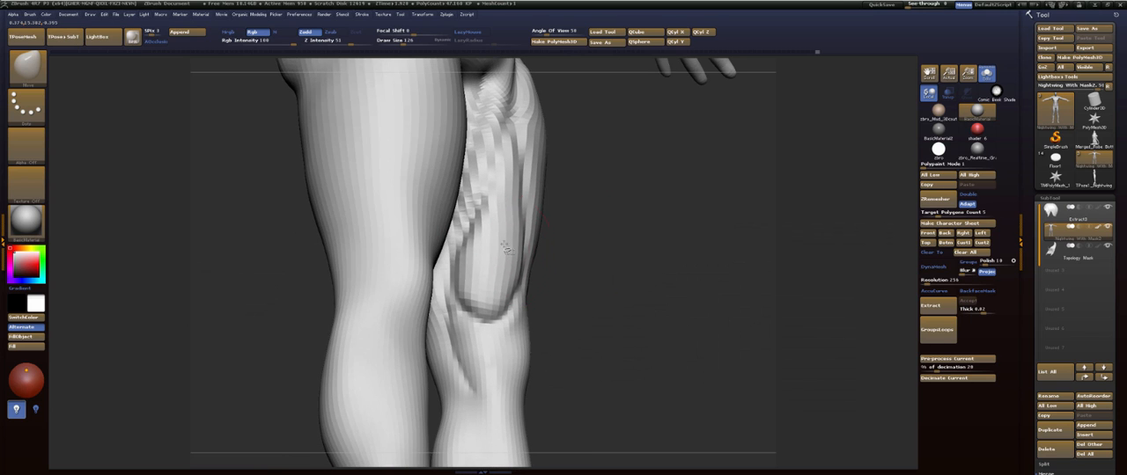
pyautogui.moveTo(593, 284)
pyautogui.mouseDown()
pyautogui.moveTo(674, 262)
pyautogui.moveTo(647, 278)
pyautogui.moveTo(532, 289)
pyautogui.mouseUp()
pyautogui.press('s')
pyautogui.click(537, 289)
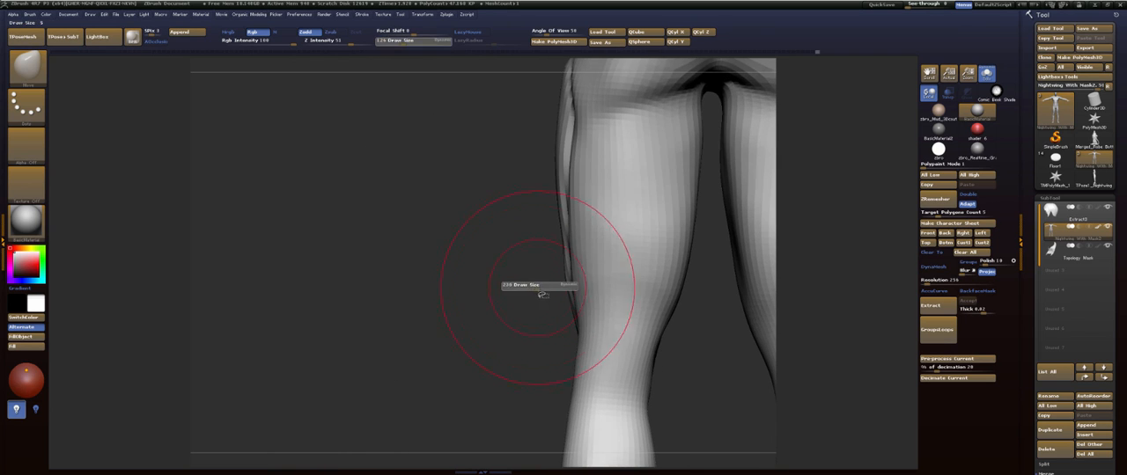
pyautogui.moveTo(560, 258)
pyautogui.mouseDown()
pyautogui.moveTo(548, 261)
pyautogui.moveTo(562, 220)
pyautogui.mouseUp()
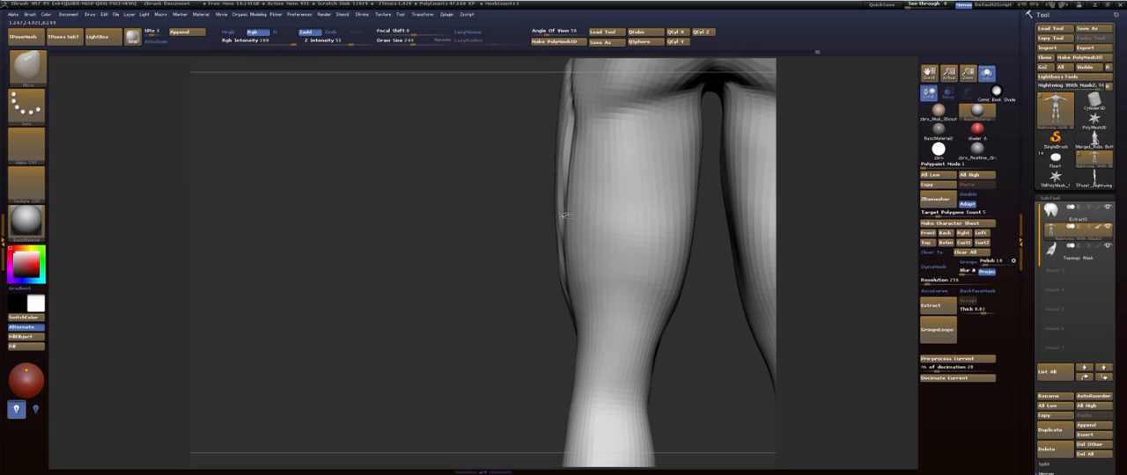
# - Reduce the Move brush's draw size, reshape the outer contour just above the knee from the front and smooth it
pyautogui.moveTo(458, 251)
pyautogui.mouseDown()
pyautogui.moveTo(591, 235)
pyautogui.moveTo(568, 242)
pyautogui.moveTo(579, 245)
pyautogui.moveTo(601, 212)
pyautogui.moveTo(588, 299)
pyautogui.mouseUp()
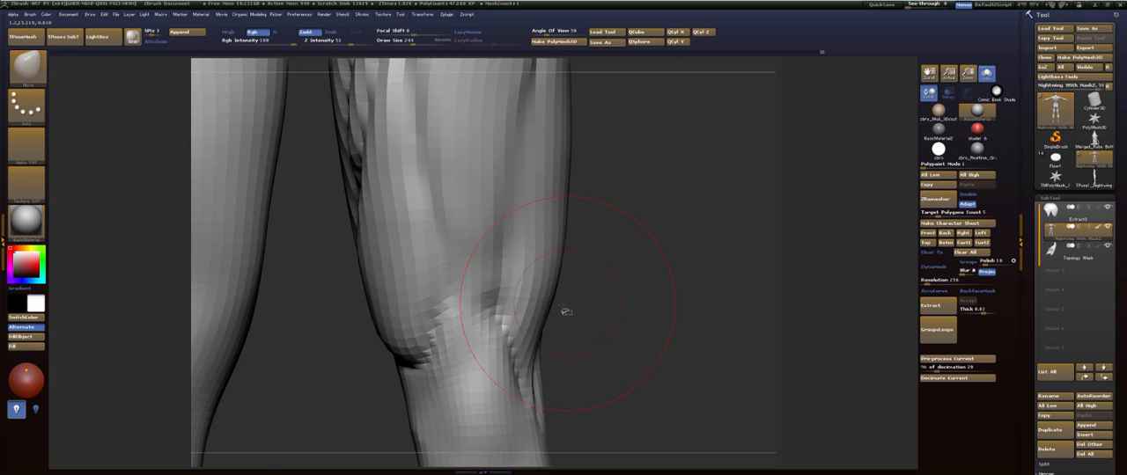
pyautogui.press('s')
pyautogui.click(555, 305)
pyautogui.moveTo(546, 322); pyautogui.dragTo(538, 312)
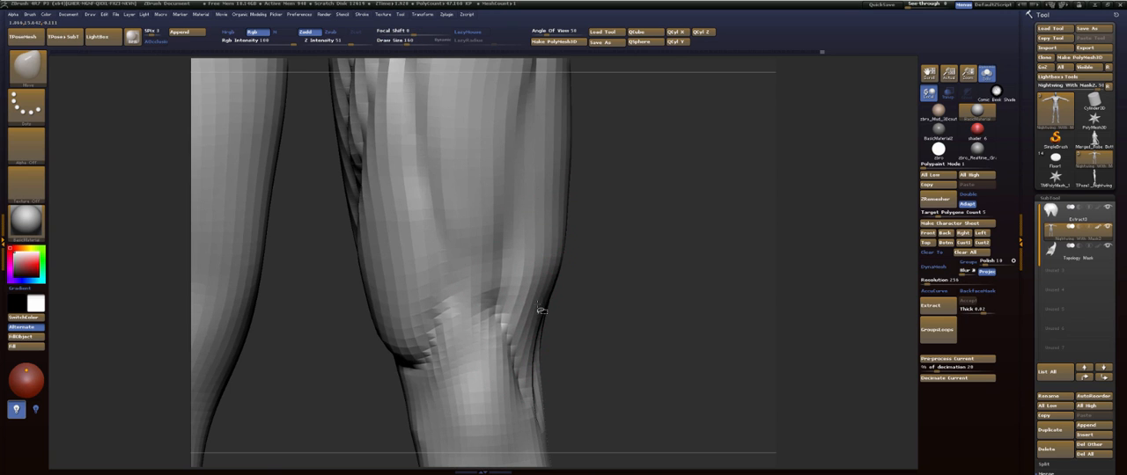
pyautogui.moveTo(621, 263); pyautogui.dragTo(497, 271)
pyautogui.moveTo(553, 297)
pyautogui.mouseDown()
pyautogui.moveTo(561, 289)
pyautogui.moveTo(520, 302)
pyautogui.moveTo(636, 291)
pyautogui.mouseUp()
pyautogui.keyDown('shift'); pyautogui.moveTo(569, 269); pyautogui.dragTo(570, 232); pyautogui.keyUp('shift')
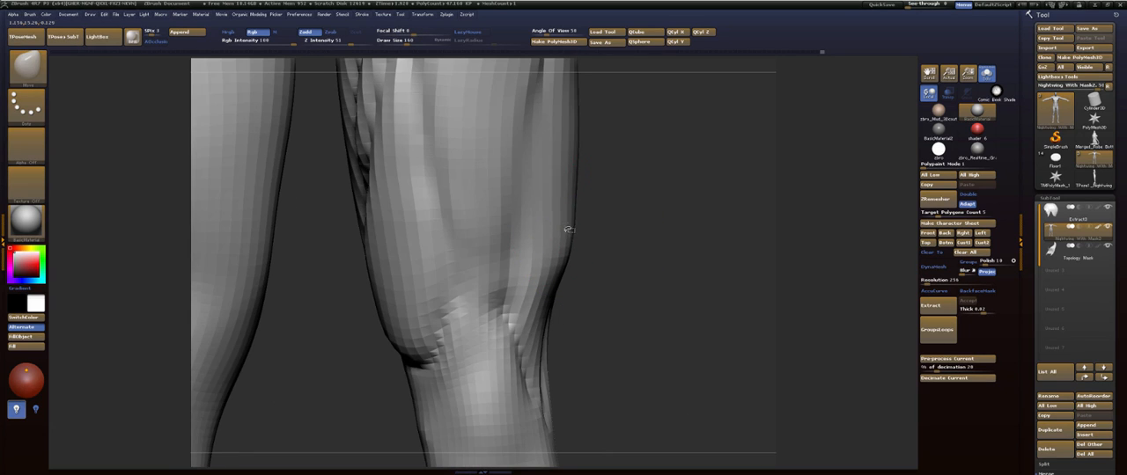
pyautogui.press('b')
pyautogui.press('s')
pyautogui.press('t')
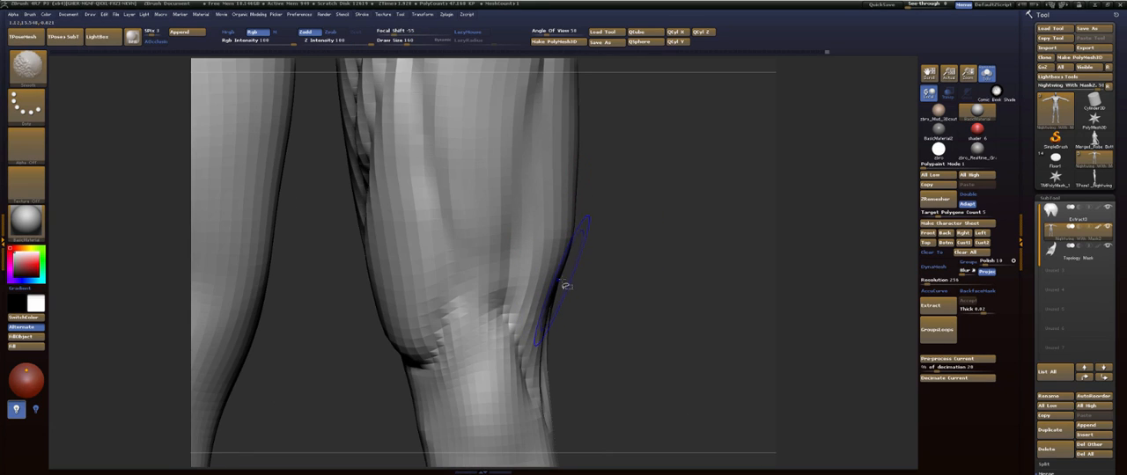
pyautogui.moveTo(570, 275)
pyautogui.mouseDown()
pyautogui.moveTo(699, 221)
pyautogui.moveTo(705, 264)
pyautogui.mouseUp()
# - Tilt a Transpose line from the inner knee bulge up across the outer knee to compare the heights of the muscle ends
pyautogui.press('w')
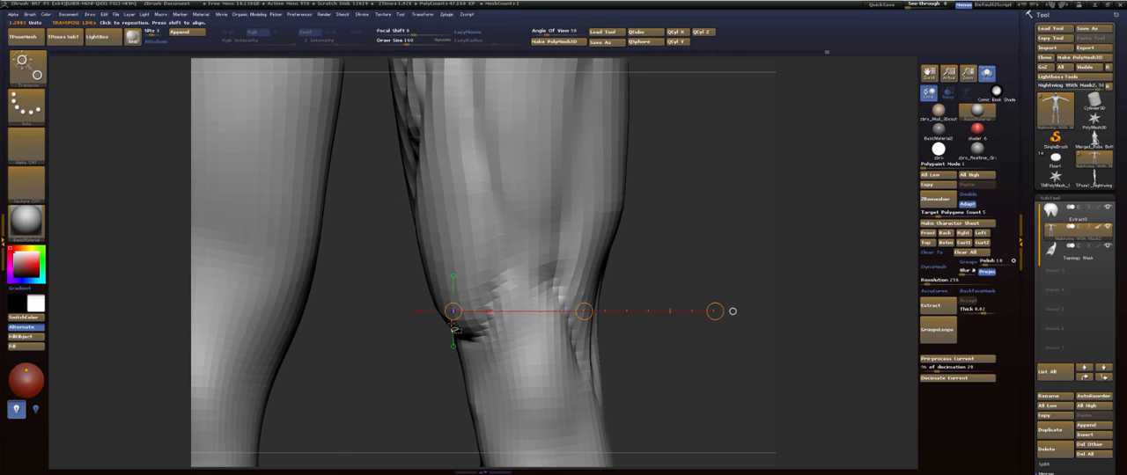
pyautogui.keyDown('shift'); pyautogui.moveTo(716, 311); pyautogui.dragTo(700, 259); pyautogui.keyUp('shift')
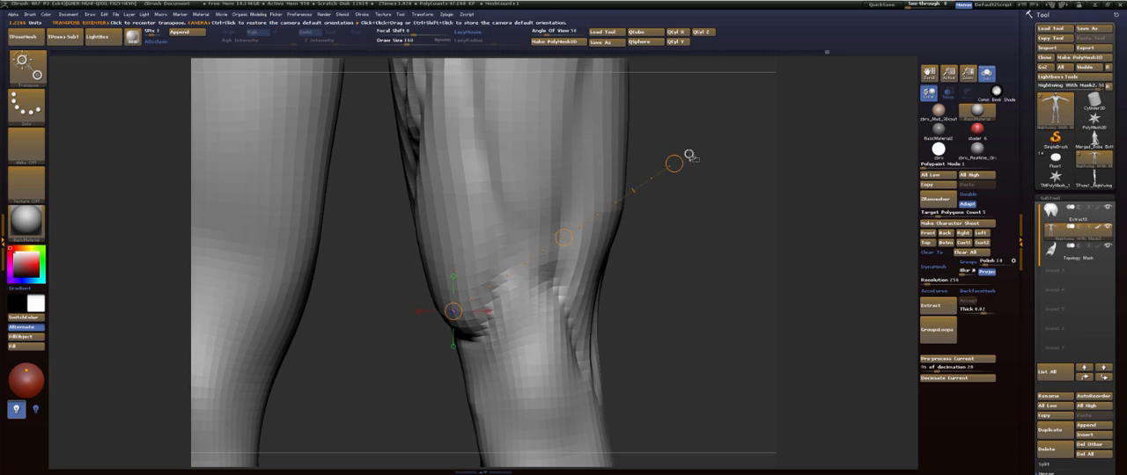
pyautogui.press('q')
# - Set the draw size to 203 and smooth the muscle separations from the front of the hip down the thigh
pyautogui.moveTo(742, 166)
pyautogui.keyDown('alt'); pyautogui.mouseDown()
pyautogui.moveTo(649, 167)
pyautogui.moveTo(669, 242)
pyautogui.moveTo(553, 230)
pyautogui.moveTo(490, 209)
pyautogui.moveTo(505, 217)
pyautogui.mouseUp(); pyautogui.keyUp('alt')
pyautogui.press('s')
pyautogui.moveTo(602, 201)
pyautogui.mouseDown()
pyautogui.moveTo(604, 115)
pyautogui.moveTo(607, 190)
pyautogui.mouseUp()
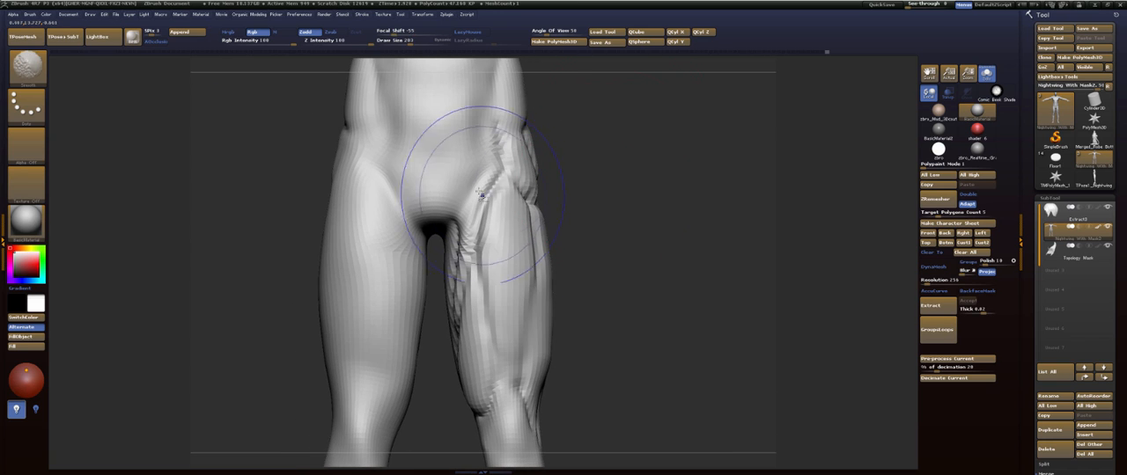
pyautogui.moveTo(491, 180)
pyautogui.keyDown('shift'); pyautogui.mouseDown()
pyautogui.moveTo(468, 253)
pyautogui.moveTo(520, 234)
pyautogui.mouseUp(); pyautogui.keyUp('shift')
pyautogui.moveTo(662, 199); pyautogui.dragTo(577, 198)
pyautogui.keyDown('shift'); pyautogui.moveTo(526, 158); pyautogui.dragTo(535, 308); pyautogui.keyUp('shift')
# - Isolate the sculpted leg by hiding the rest of the body
pyautogui.moveTo(647, 348)
pyautogui.keyDown('alt'); pyautogui.mouseDown()
pyautogui.moveTo(671, 247)
pyautogui.moveTo(590, 251)
pyautogui.mouseUp(); pyautogui.keyUp('alt')
pyautogui.keyDown('ctrl'); pyautogui.keyDown('shift'); pyautogui.click(608, 245); pyautogui.keyUp('shift'); pyautogui.keyUp('ctrl')
pyautogui.moveTo(685, 240); pyautogui.dragTo(714, 204)
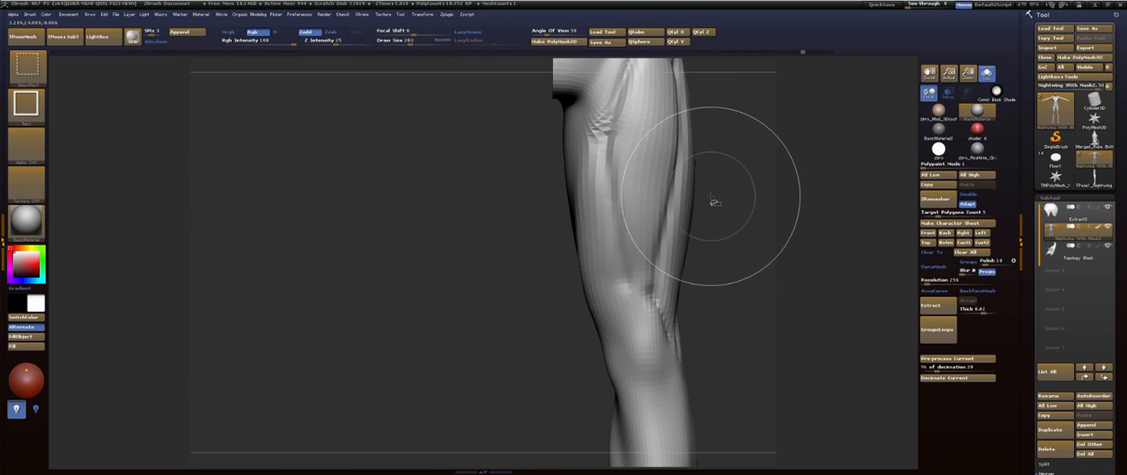
pyautogui.keyDown('ctrl'); pyautogui.keyDown('shift'); pyautogui.click(714, 203); pyautogui.keyUp('shift'); pyautogui.keyUp('ctrl')
pyautogui.keyDown('ctrl'); pyautogui.keyDown('shift'); pyautogui.click(616, 220); pyautogui.keyUp('shift'); pyautogui.keyUp('ctrl')
pyautogui.hotkey('ctrl', 'd')
pyautogui.click(659, 400)
# - Choose the Dam Standard brush and raise the isolated leg mesh to the next subdivision level
pyautogui.keyDown('alt'); pyautogui.moveTo(709, 140); pyautogui.dragTo(647, 102); pyautogui.keyUp('alt')
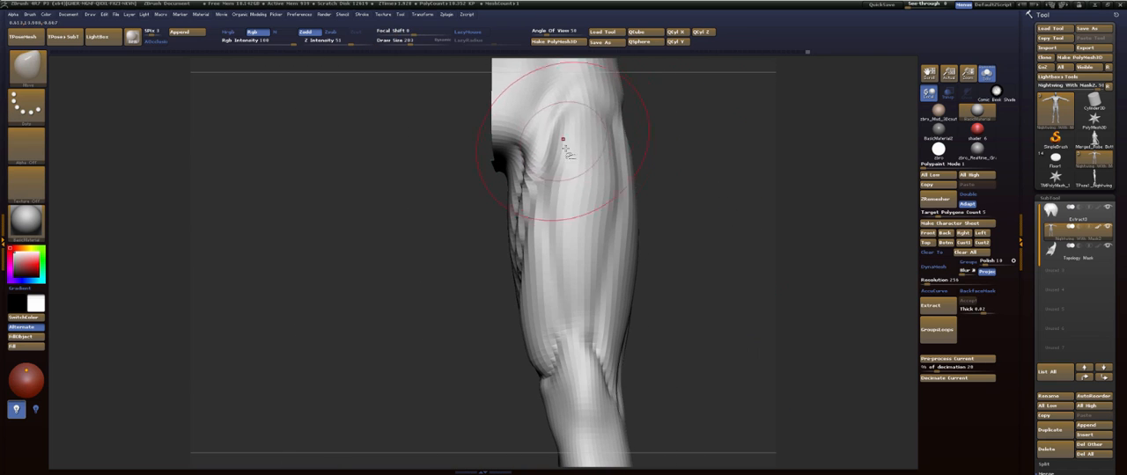
pyautogui.moveTo(738, 125)
pyautogui.mouseDown()
pyautogui.moveTo(692, 120)
pyautogui.moveTo(689, 146)
pyautogui.moveTo(617, 123)
pyautogui.moveTo(689, 221)
pyautogui.moveTo(629, 240)
pyautogui.moveTo(616, 257)
pyautogui.moveTo(593, 217)
pyautogui.mouseUp()
pyautogui.moveTo(728, 209); pyautogui.dragTo(683, 213)
pyautogui.moveTo(683, 213)
pyautogui.keyDown('alt'); pyautogui.mouseDown()
pyautogui.moveTo(669, 188)
pyautogui.moveTo(690, 241)
pyautogui.moveTo(702, 239)
pyautogui.moveTo(697, 203)
pyautogui.mouseUp(); pyautogui.keyUp('alt')
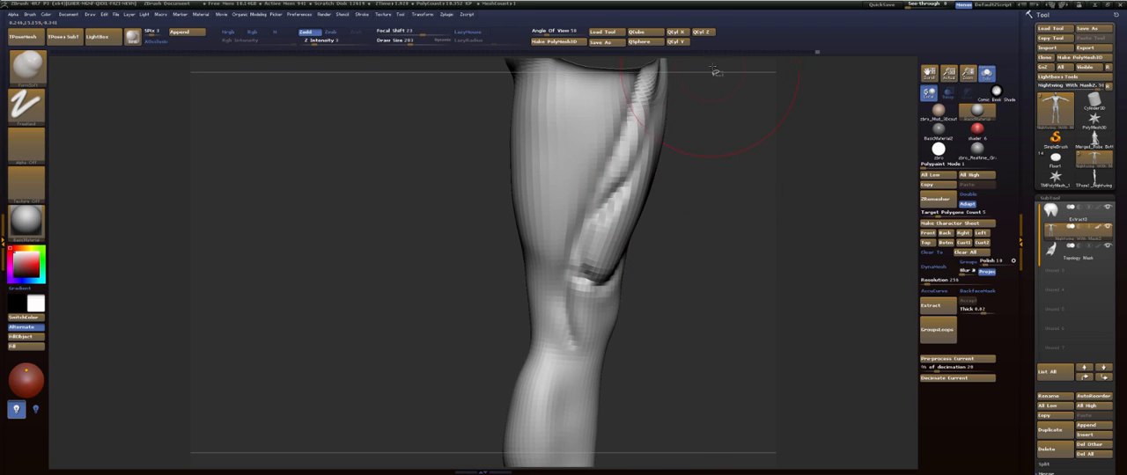
pyautogui.press('b')
pyautogui.press('d')
pyautogui.press('s')
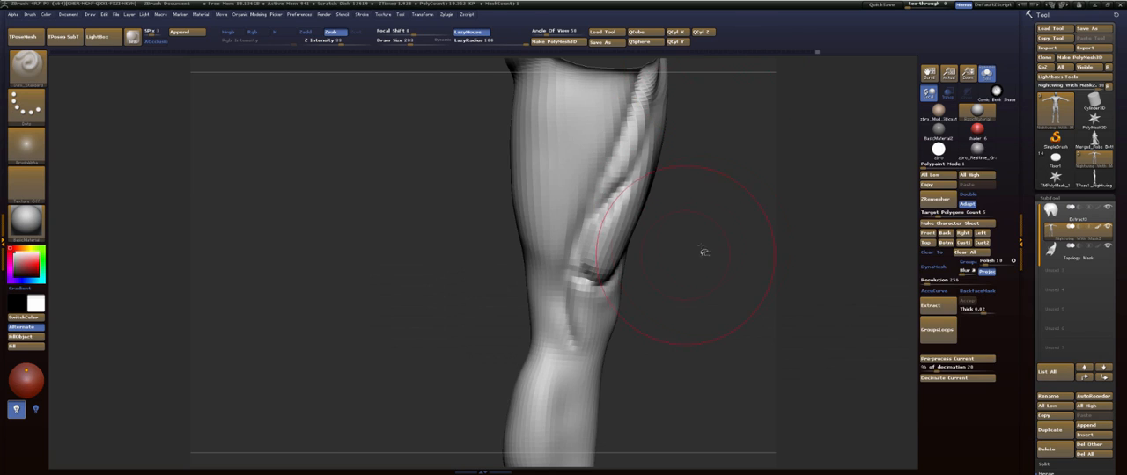
pyautogui.keyDown('alt'); pyautogui.moveTo(701, 248); pyautogui.dragTo(700, 275); pyautogui.keyUp('alt')
pyautogui.press('d')
pyautogui.press('s')
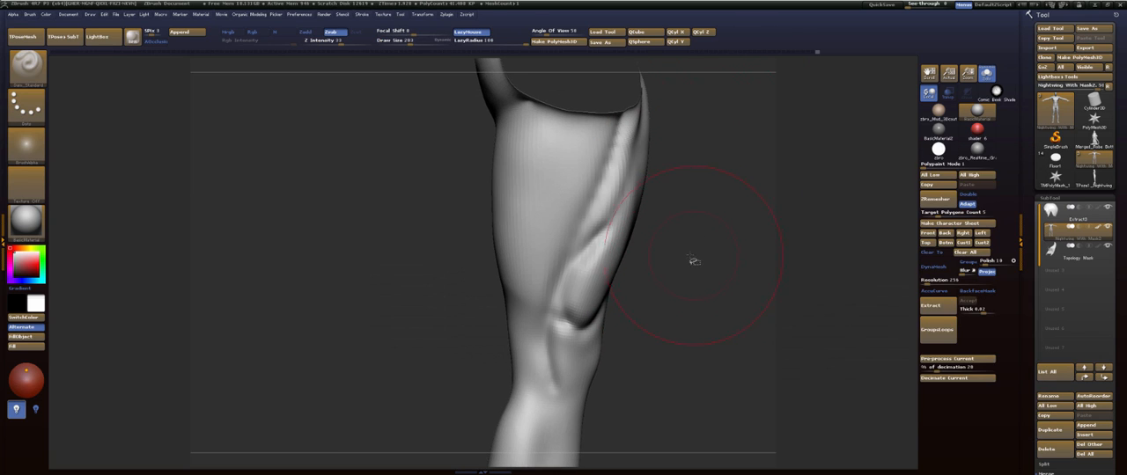
# - Carve a long groove down the rear part of the inner thigh to the knee, and smooth it and the inner knee
pyautogui.press('s')
pyautogui.moveTo(537, 133); pyautogui.dragTo(539, 384)
pyautogui.moveTo(544, 240)
pyautogui.keyDown('shift'); pyautogui.mouseDown()
pyautogui.moveTo(532, 171)
pyautogui.moveTo(541, 304)
pyautogui.mouseUp(); pyautogui.keyUp('shift')
pyautogui.moveTo(525, 108)
pyautogui.mouseDown()
pyautogui.moveTo(552, 352)
pyautogui.moveTo(537, 172)
pyautogui.mouseUp()
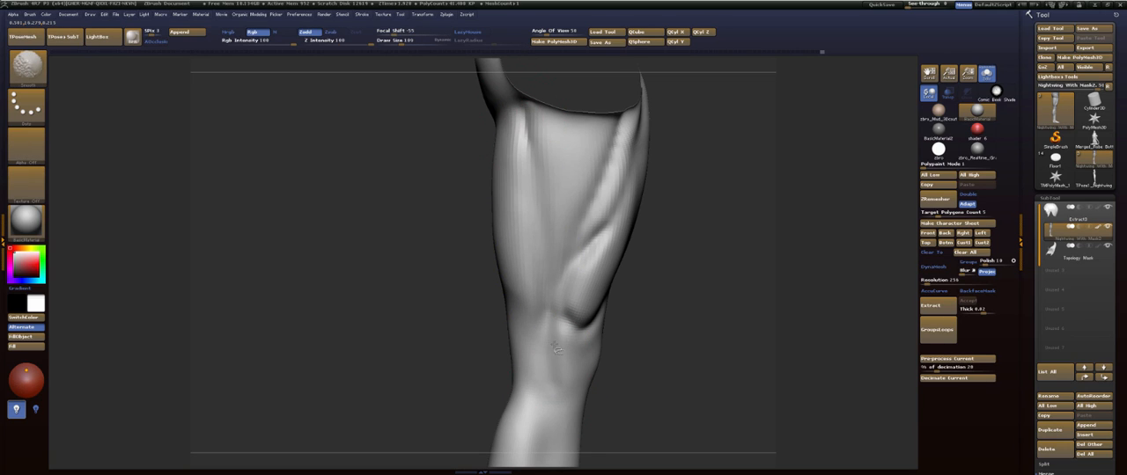
pyautogui.moveTo(550, 332)
pyautogui.keyDown('shift'); pyautogui.mouseDown()
pyautogui.moveTo(625, 117)
pyautogui.moveTo(591, 239)
pyautogui.mouseUp(); pyautogui.keyUp('shift')
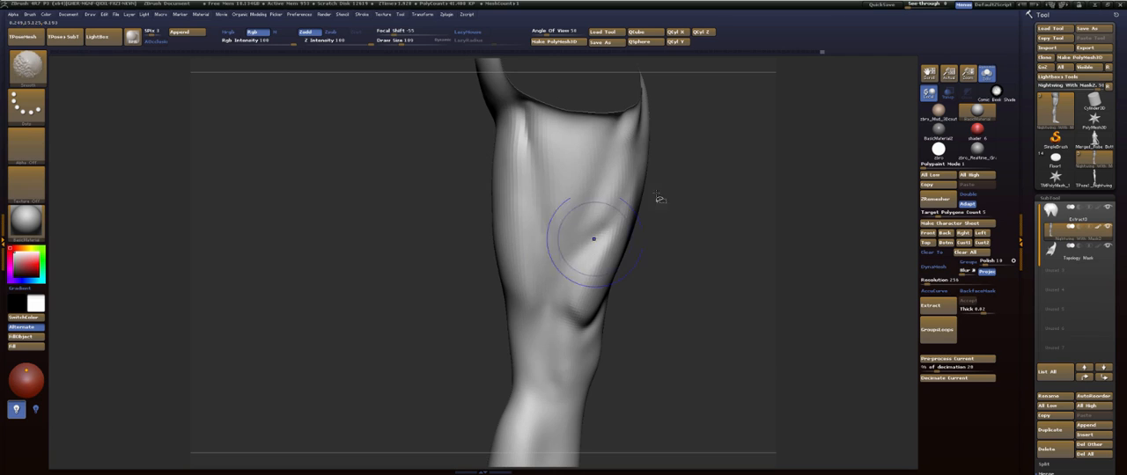
# - Smooth the upper inner thigh and carve the diagonal groove from the groin down to the inner knee bulge
pyautogui.moveTo(660, 199)
pyautogui.mouseDown()
pyautogui.moveTo(729, 168)
pyautogui.moveTo(628, 106)
pyautogui.moveTo(558, 252)
pyautogui.mouseUp()
pyautogui.moveTo(628, 85)
pyautogui.mouseDown()
pyautogui.moveTo(560, 246)
pyautogui.moveTo(622, 95)
pyautogui.moveTo(586, 119)
pyautogui.mouseUp()
pyautogui.moveTo(712, 112); pyautogui.dragTo(680, 152)
pyautogui.moveTo(627, 81); pyautogui.dragTo(567, 250)
pyautogui.moveTo(623, 104); pyautogui.dragTo(569, 231)
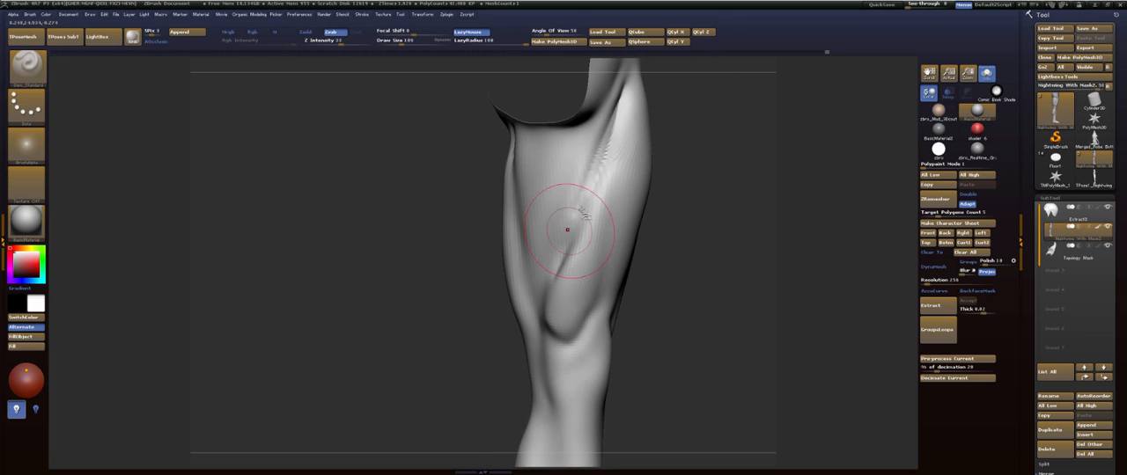
pyautogui.keyDown('shift'); pyautogui.moveTo(615, 132); pyautogui.dragTo(574, 235); pyautogui.keyUp('shift')
pyautogui.moveTo(699, 244)
pyautogui.mouseDown()
pyautogui.moveTo(727, 151)
pyautogui.moveTo(730, 80)
pyautogui.moveTo(687, 205)
pyautogui.moveTo(679, 191)
pyautogui.moveTo(679, 261)
pyautogui.moveTo(683, 222)
pyautogui.moveTo(669, 209)
pyautogui.mouseUp()
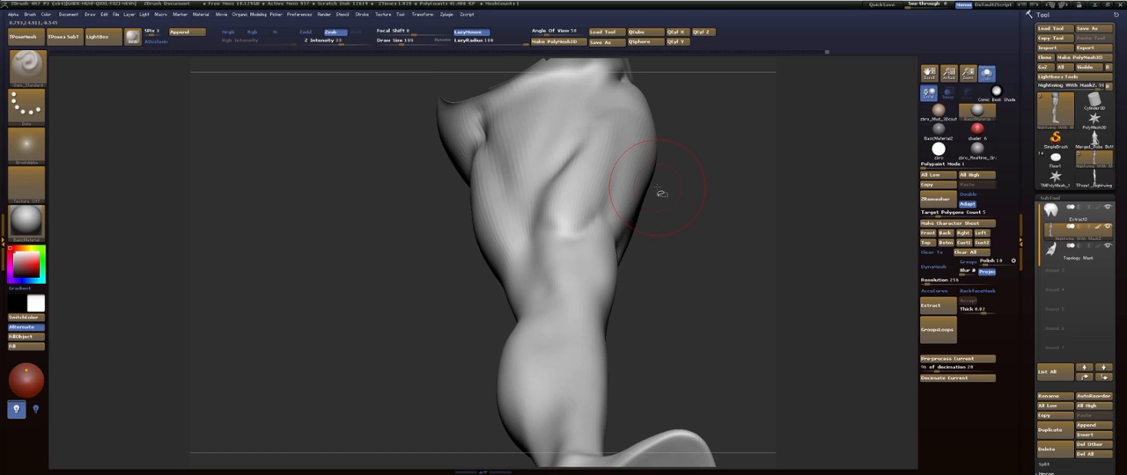
# - Build up and soften the teardrop muscle above the inner knee and its upward extension with the FormSoft brush
pyautogui.moveTo(715, 193); pyautogui.dragTo(706, 101)
pyautogui.press('b')
pyautogui.press('f')
pyautogui.press('s')
pyautogui.moveTo(711, 145)
pyautogui.mouseDown()
pyautogui.moveTo(732, 204)
pyautogui.moveTo(715, 211)
pyautogui.mouseUp()
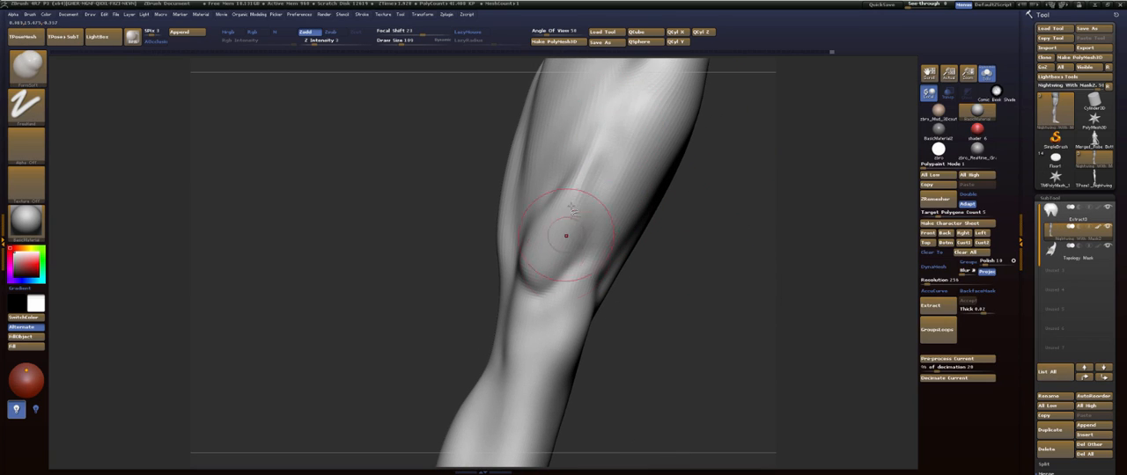
pyautogui.moveTo(556, 250); pyautogui.dragTo(543, 268)
pyautogui.keyDown('shift'); pyautogui.moveTo(581, 189); pyautogui.dragTo(611, 118); pyautogui.keyUp('shift')
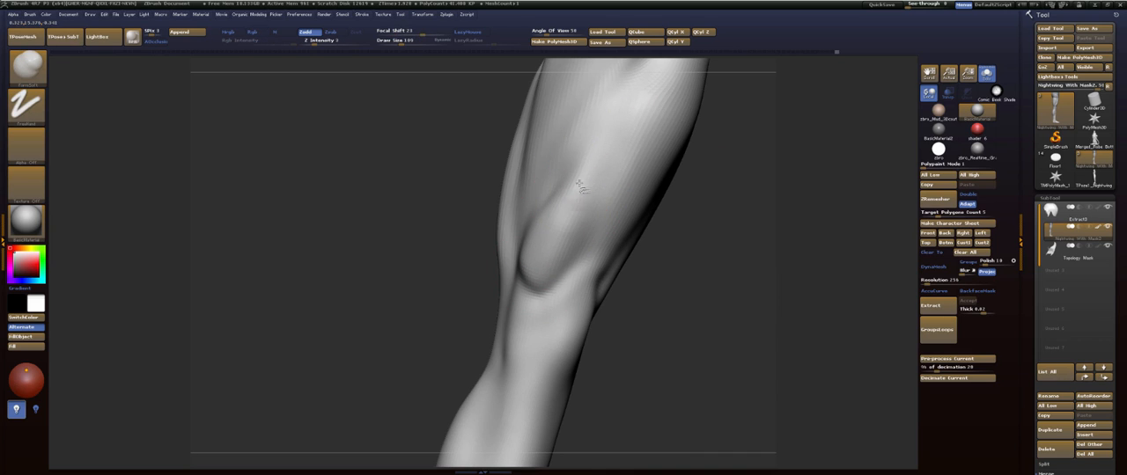
pyautogui.keyDown('shift'); pyautogui.moveTo(578, 192); pyautogui.dragTo(597, 141); pyautogui.keyUp('shift')
# - Set the draw size to 175 and smooth the upper front thigh and the muscle bulge above the inner knee
pyautogui.moveTo(747, 119); pyautogui.dragTo(720, 202)
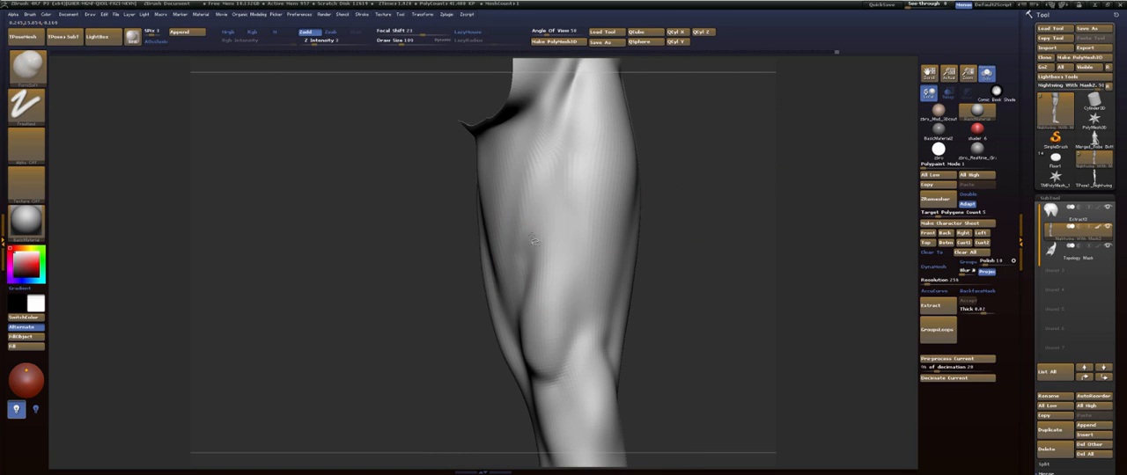
pyautogui.moveTo(555, 147)
pyautogui.mouseDown()
pyautogui.moveTo(537, 287)
pyautogui.moveTo(554, 194)
pyautogui.mouseUp()
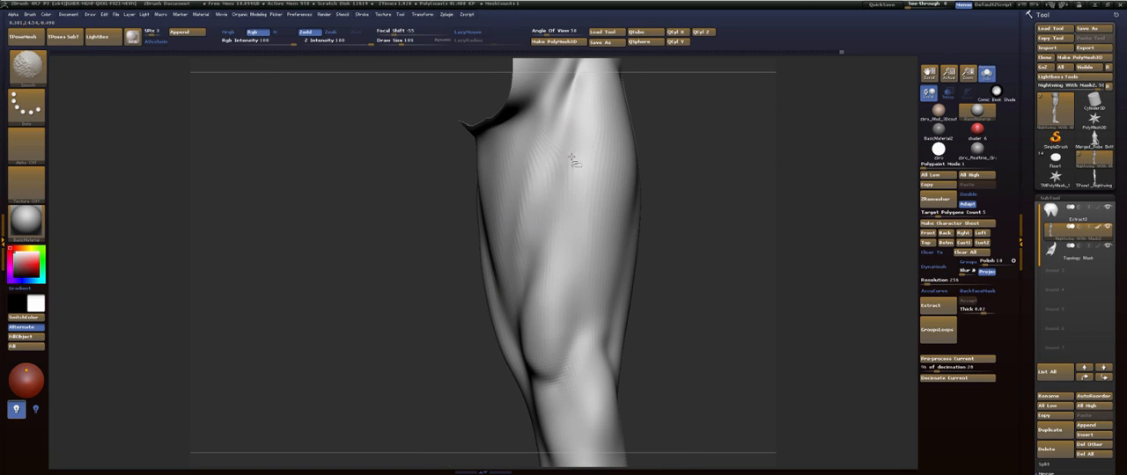
pyautogui.moveTo(653, 165)
pyautogui.mouseDown()
pyautogui.moveTo(672, 156)
pyautogui.moveTo(698, 213)
pyautogui.mouseUp()
pyautogui.press('s')
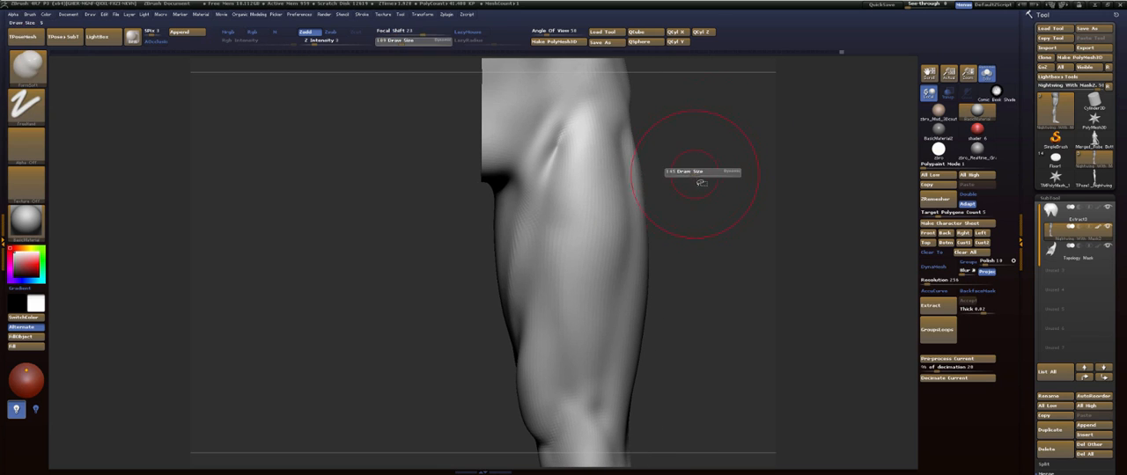
pyautogui.keyDown('shift'); pyautogui.moveTo(567, 147); pyautogui.dragTo(569, 182); pyautogui.keyUp('shift')
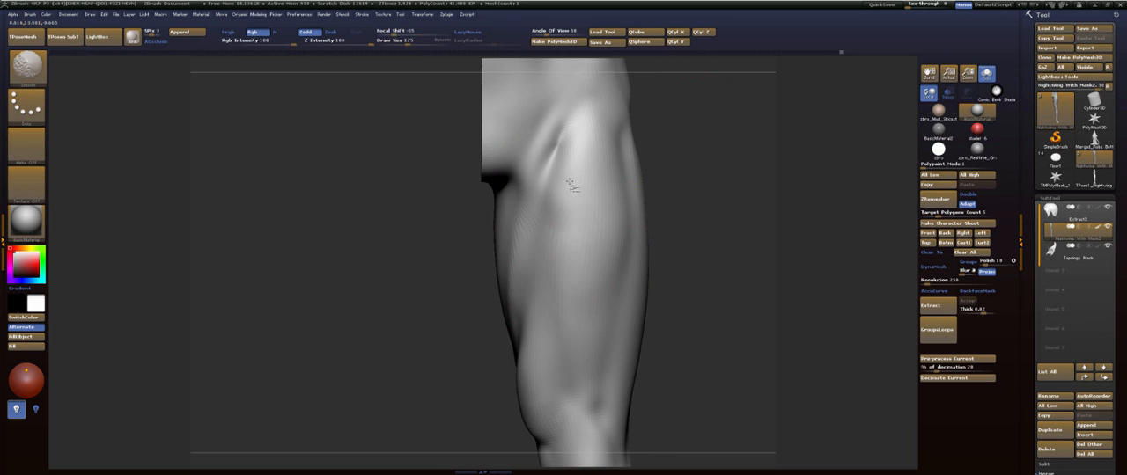
pyautogui.moveTo(684, 159)
pyautogui.mouseDown()
pyautogui.moveTo(747, 146)
pyautogui.moveTo(621, 166)
pyautogui.mouseUp()
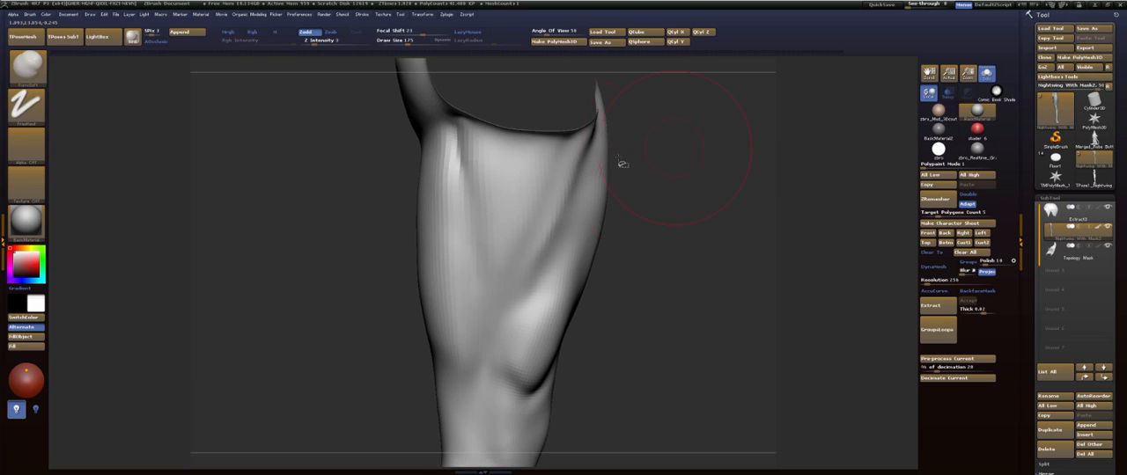
pyautogui.moveTo(669, 218); pyautogui.dragTo(538, 297)
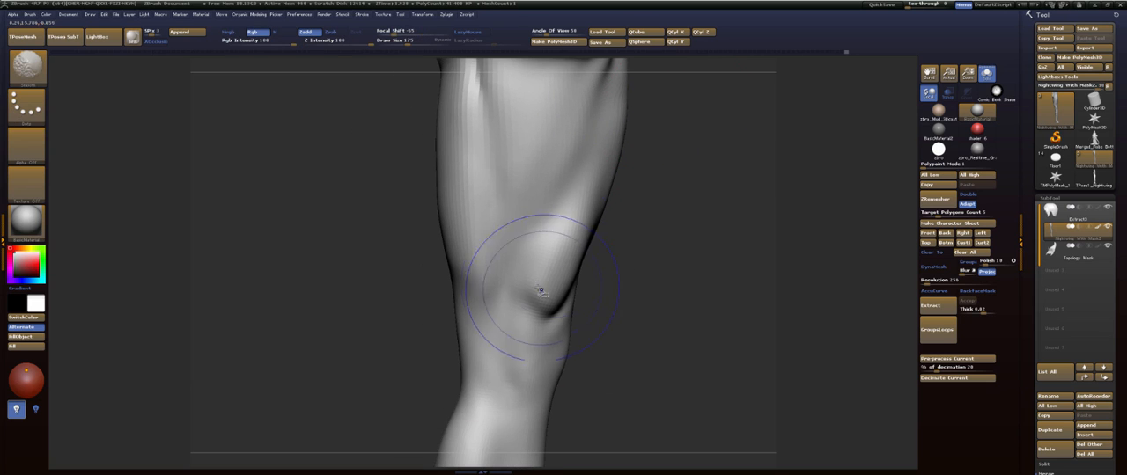
pyautogui.keyDown('alt'); pyautogui.moveTo(695, 171); pyautogui.dragTo(686, 205); pyautogui.keyUp('alt')
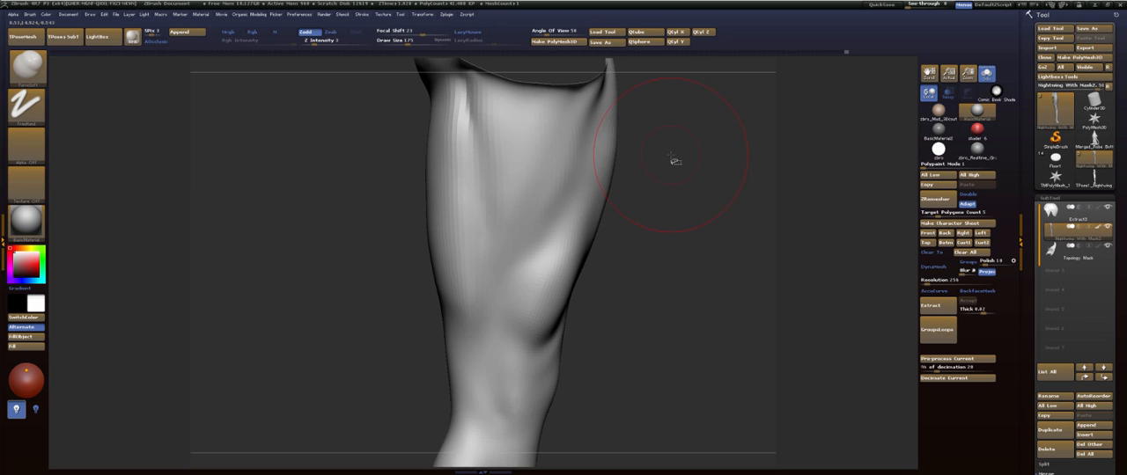
# - Adjust the inner thigh and inner knee contours from behind with the Move brush
pyautogui.moveTo(679, 220); pyautogui.dragTo(578, 263)
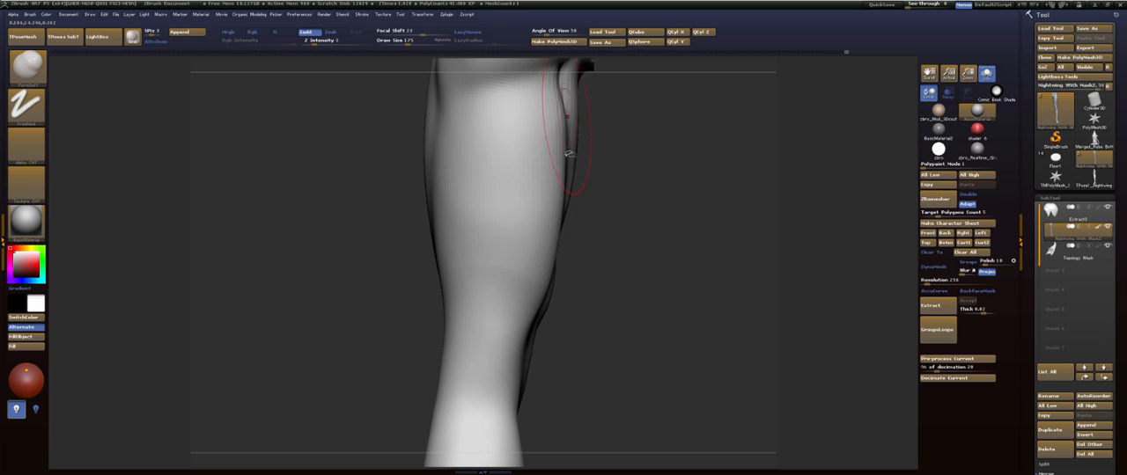
pyautogui.moveTo(607, 292); pyautogui.dragTo(575, 184)
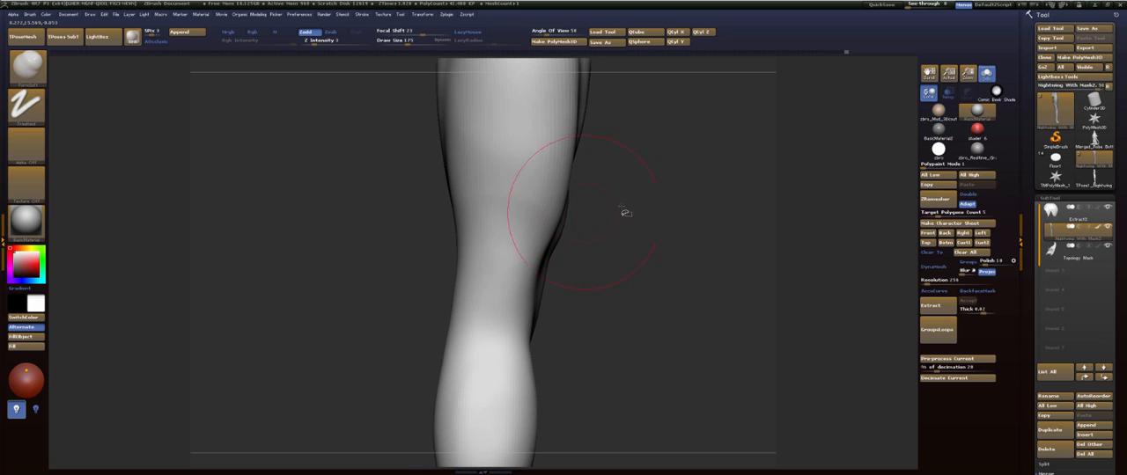
pyautogui.press('b')
pyautogui.press('m')
pyautogui.press('v')
pyautogui.moveTo(659, 185)
pyautogui.mouseDown()
pyautogui.moveTo(566, 286)
pyautogui.moveTo(527, 297)
pyautogui.mouseUp()
pyautogui.moveTo(521, 339); pyautogui.dragTo(523, 349)
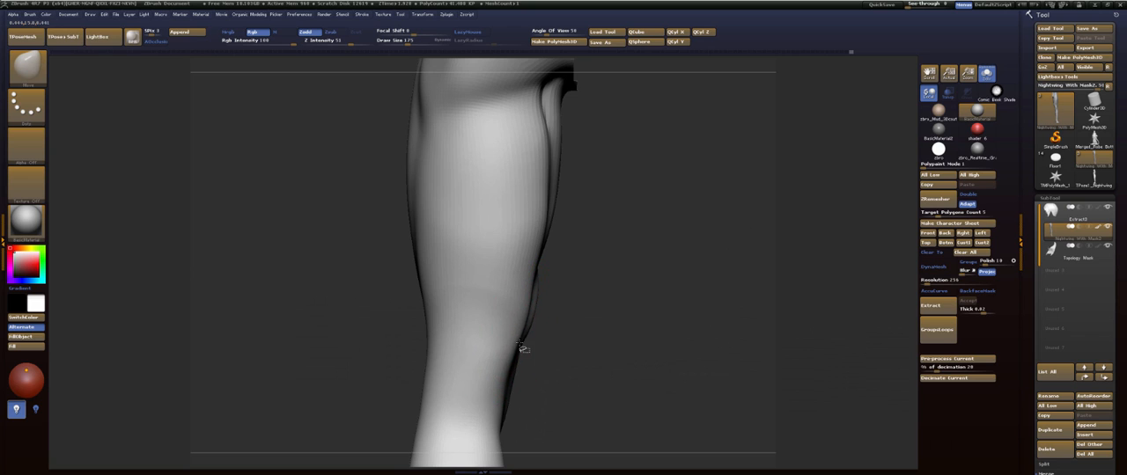
pyautogui.moveTo(500, 392)
pyautogui.mouseDown()
pyautogui.moveTo(507, 396)
pyautogui.moveTo(589, 236)
pyautogui.moveTo(557, 324)
pyautogui.moveTo(559, 424)
pyautogui.mouseUp()
pyautogui.moveTo(516, 215); pyautogui.dragTo(526, 211)
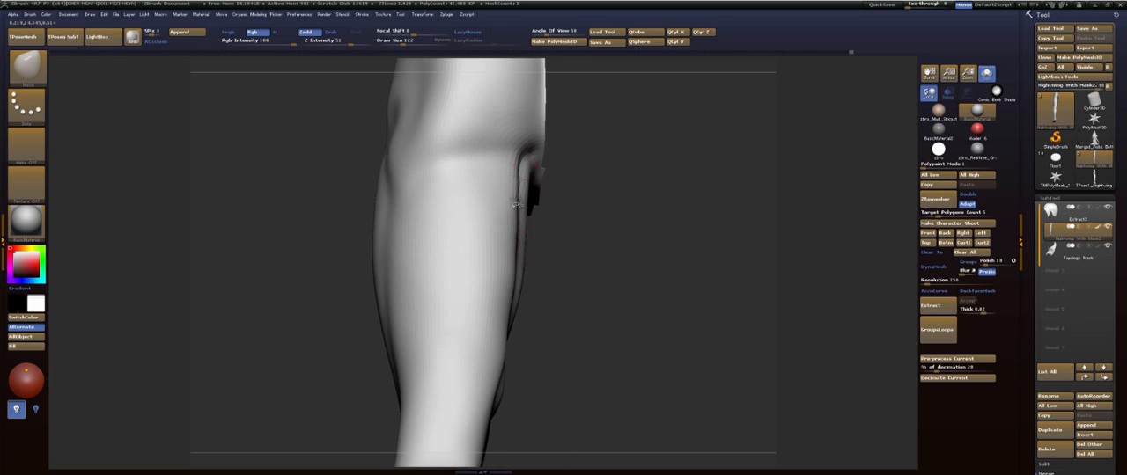
# - Carve a groove along the inner hamstring from the back of the knee up the rear thigh with the Dam_Standard brush
pyautogui.moveTo(588, 291)
pyautogui.keyDown('alt'); pyautogui.mouseDown()
pyautogui.moveTo(604, 198)
pyautogui.moveTo(640, 204)
pyautogui.mouseUp(); pyautogui.keyUp('alt')
pyautogui.keyDown('alt'); pyautogui.moveTo(640, 204); pyautogui.dragTo(643, 242); pyautogui.keyUp('alt')
pyautogui.moveTo(645, 180)
pyautogui.keyDown('alt'); pyautogui.mouseDown()
pyautogui.moveTo(669, 240)
pyautogui.moveTo(656, 217)
pyautogui.mouseUp(); pyautogui.keyUp('alt')
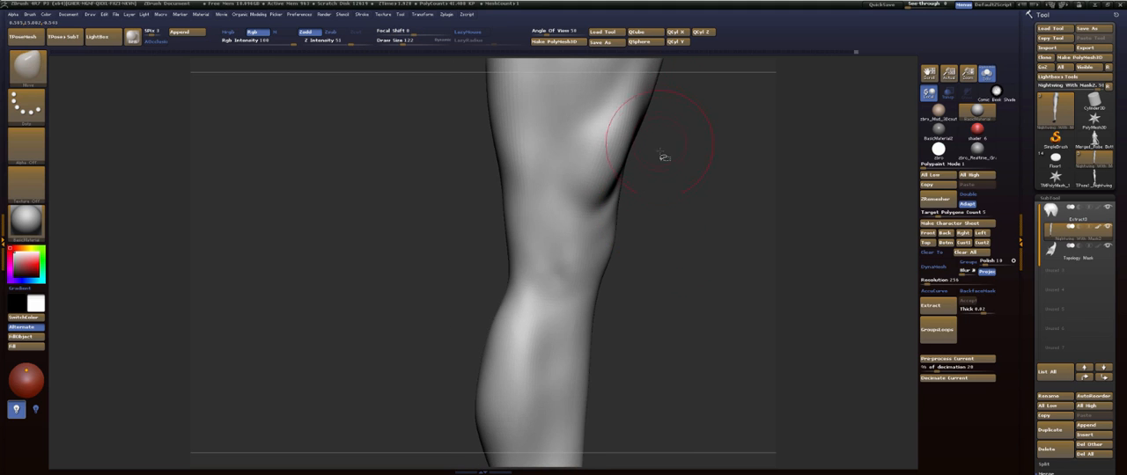
pyautogui.press('b')
pyautogui.press('d')
pyautogui.press('s')
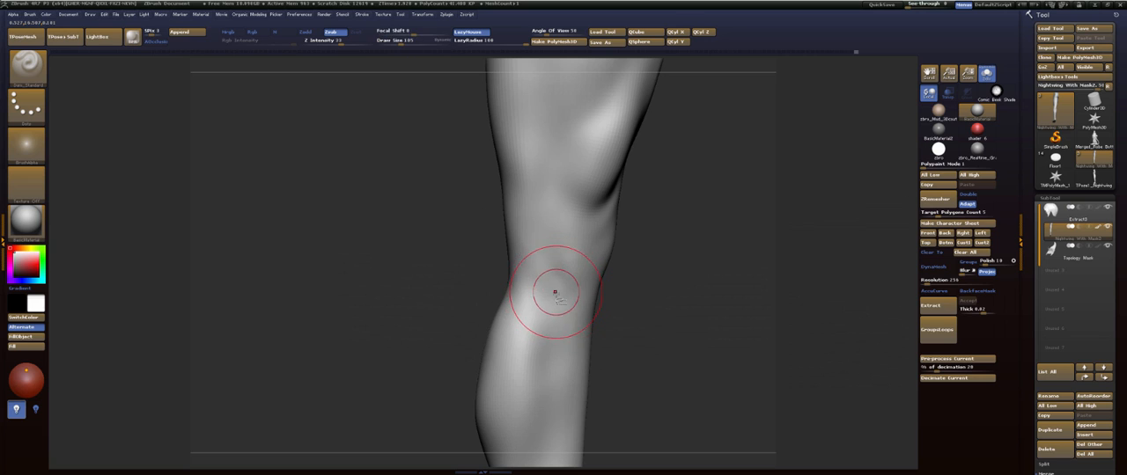
pyautogui.moveTo(467, 143); pyautogui.dragTo(467, 251)
pyautogui.press('b')
pyautogui.press('m')
pyautogui.press('v')
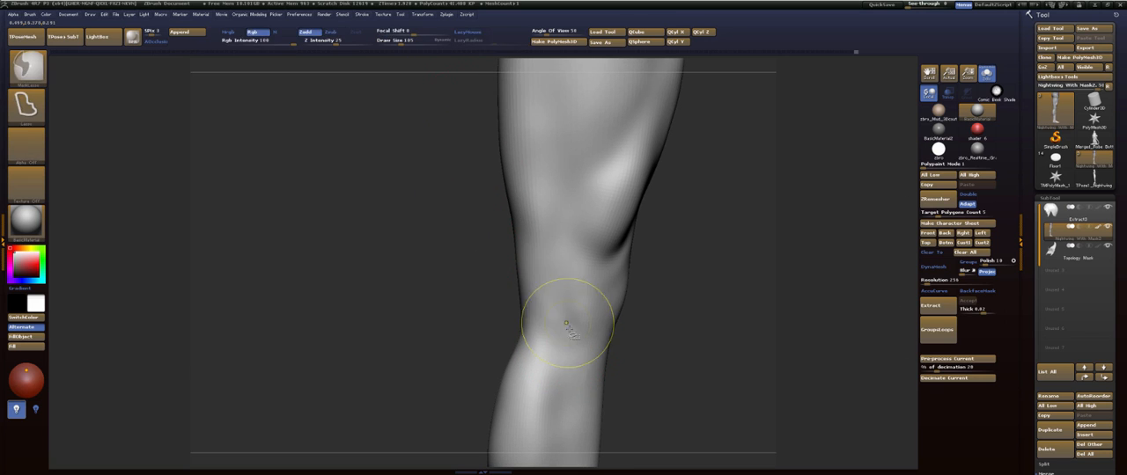
pyautogui.press('b')
pyautogui.press('d')
pyautogui.press('s')
pyautogui.moveTo(460, 195); pyautogui.dragTo(498, 179)
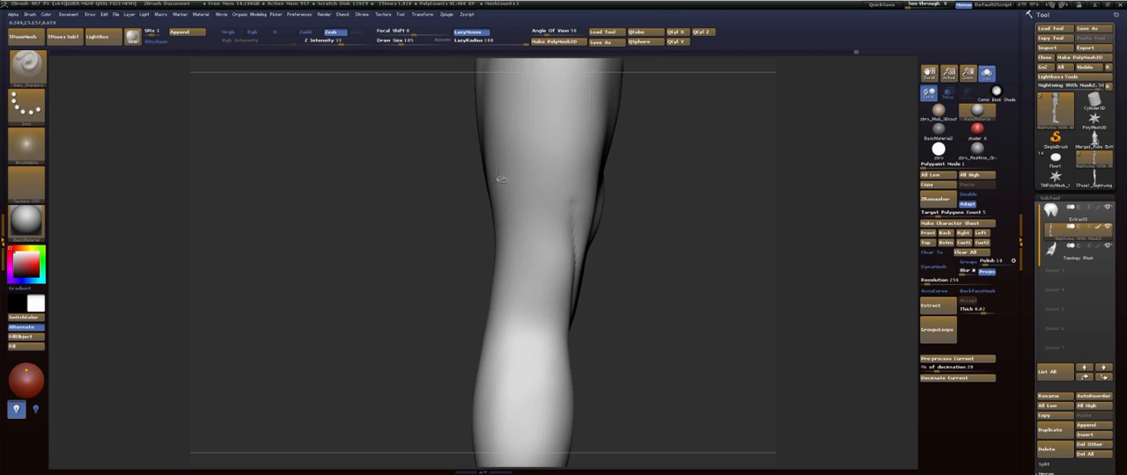
pyautogui.moveTo(656, 217); pyautogui.dragTo(671, 251)
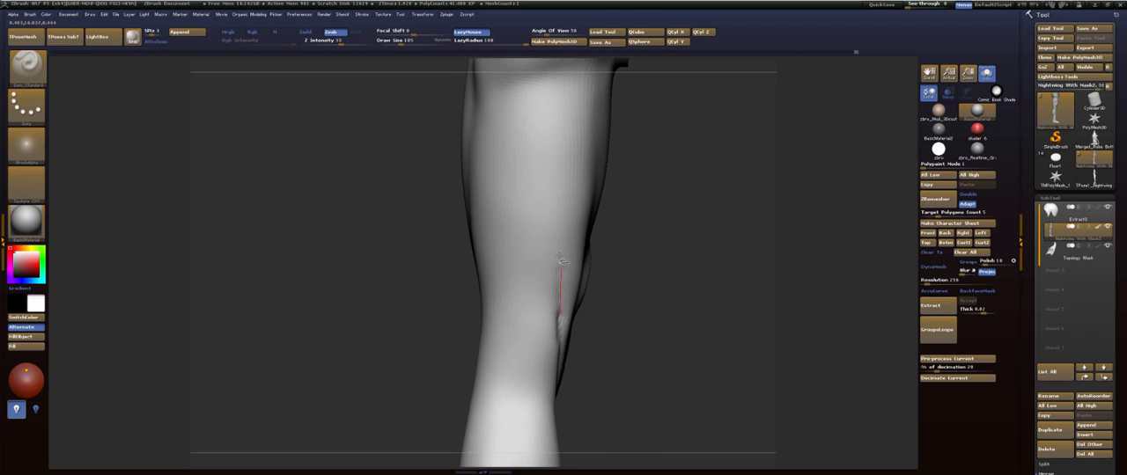
pyautogui.moveTo(560, 261); pyautogui.dragTo(550, 207)
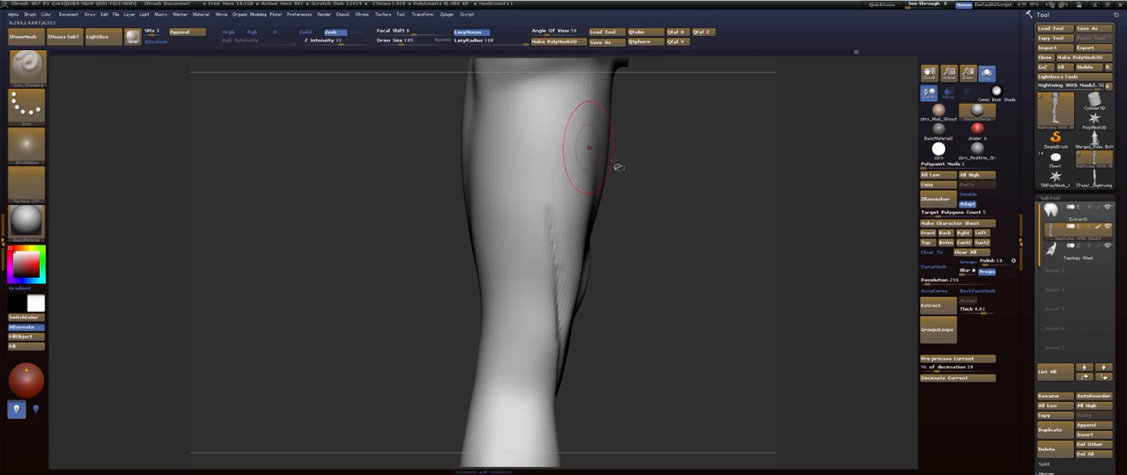
# - Carve the outer hamstring groove on the rear thigh and a V-shaped groove where the hamstrings meet the calf behind the knee
pyautogui.moveTo(672, 204)
pyautogui.mouseDown()
pyautogui.moveTo(686, 220)
pyautogui.moveTo(724, 186)
pyautogui.moveTo(531, 266)
pyautogui.mouseUp()
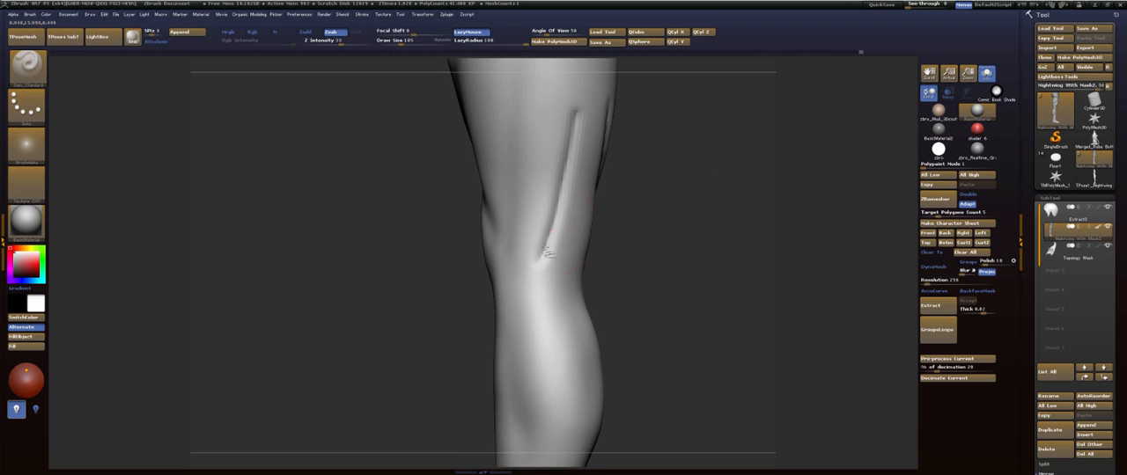
pyautogui.moveTo(507, 352); pyautogui.dragTo(517, 389)
pyautogui.moveTo(667, 219); pyautogui.dragTo(703, 233)
pyautogui.keyDown('alt'); pyautogui.moveTo(703, 233); pyautogui.dragTo(707, 196); pyautogui.keyUp('alt')
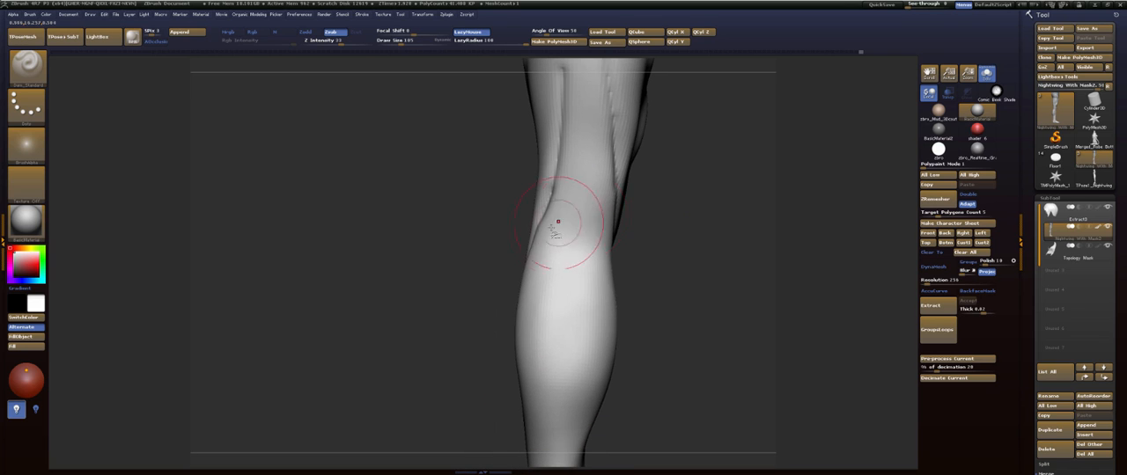
pyautogui.moveTo(553, 219); pyautogui.dragTo(562, 251)
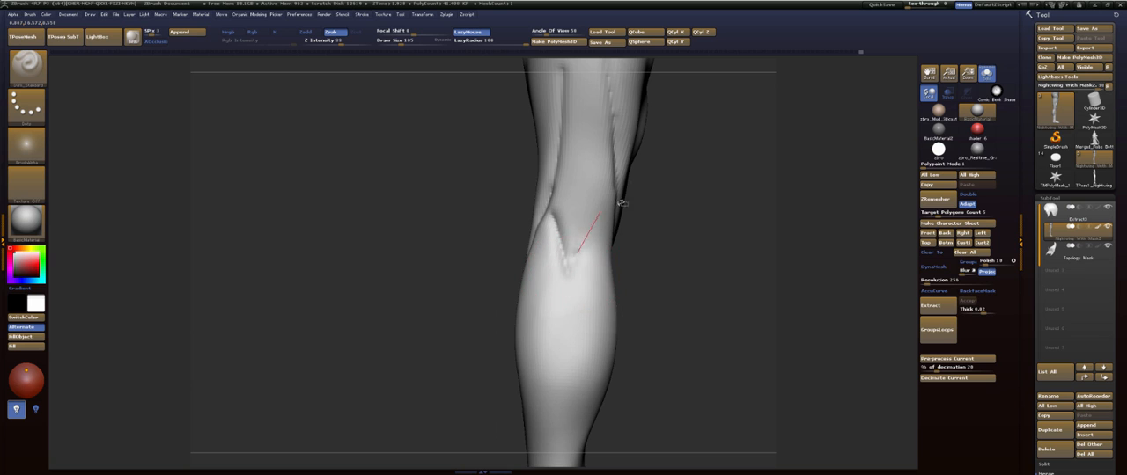
pyautogui.moveTo(690, 179); pyautogui.dragTo(606, 220)
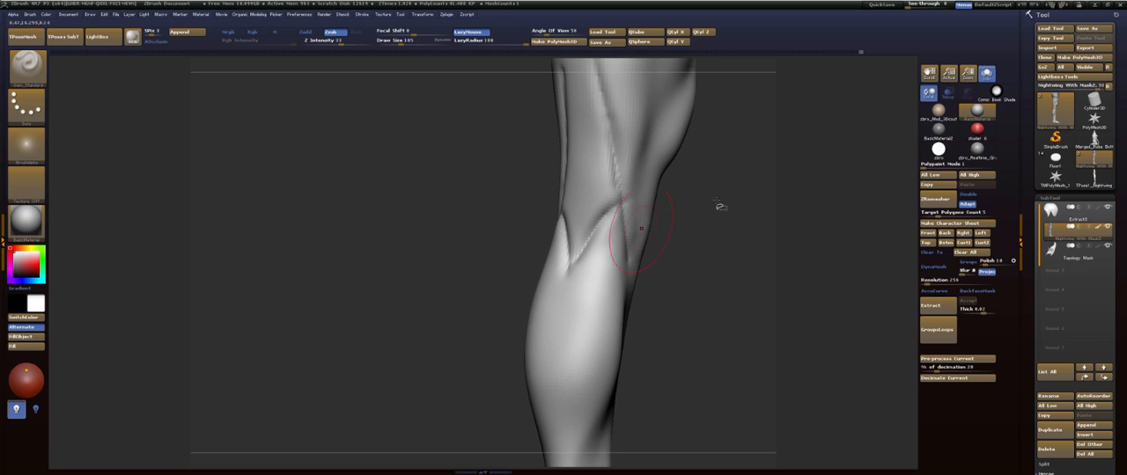
pyautogui.moveTo(737, 204); pyautogui.dragTo(735, 251)
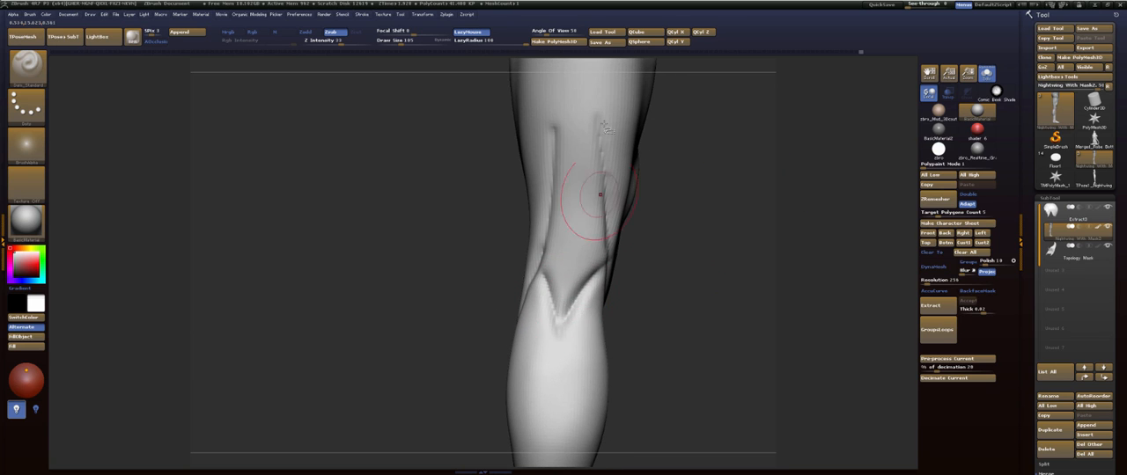
# - Smooth and blend the hamstring grooves and the V-shaped groove behind the knee with the FormSoft brush
pyautogui.press('b')
pyautogui.press('f')
pyautogui.press('s')
pyautogui.moveTo(559, 319); pyautogui.dragTo(594, 275)
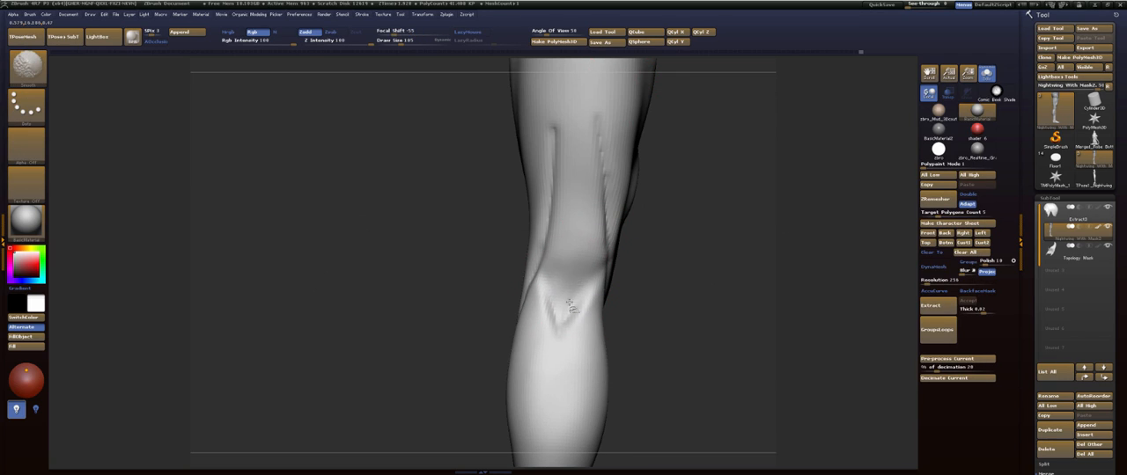
pyautogui.moveTo(601, 231)
pyautogui.keyDown('shift'); pyautogui.mouseDown()
pyautogui.moveTo(599, 116)
pyautogui.moveTo(537, 296)
pyautogui.moveTo(508, 300)
pyautogui.moveTo(521, 302)
pyautogui.mouseUp(); pyautogui.keyUp('shift')
pyautogui.moveTo(659, 178); pyautogui.dragTo(570, 258)
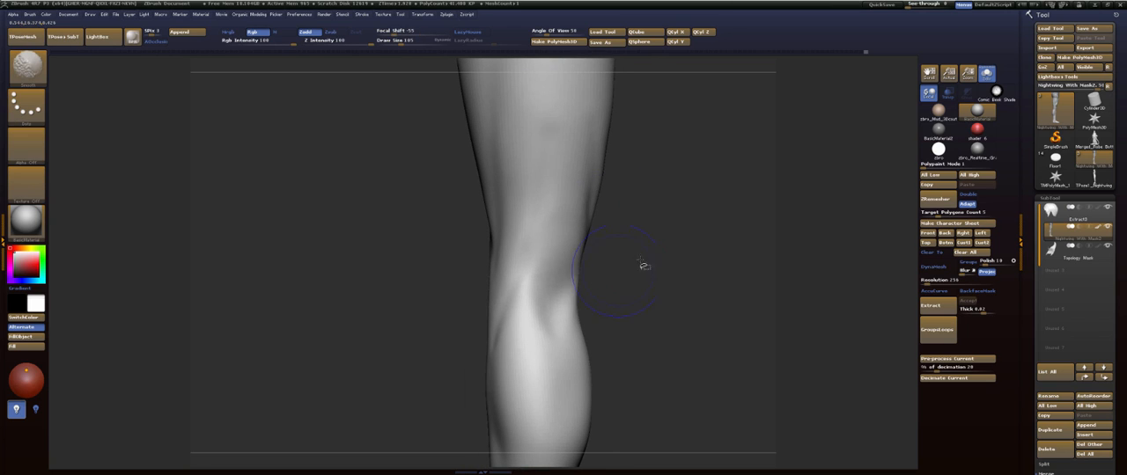
# - Build up and soften the upper calf muscle below the back of the knee with FormSoft
pyautogui.moveTo(643, 264); pyautogui.dragTo(590, 324)
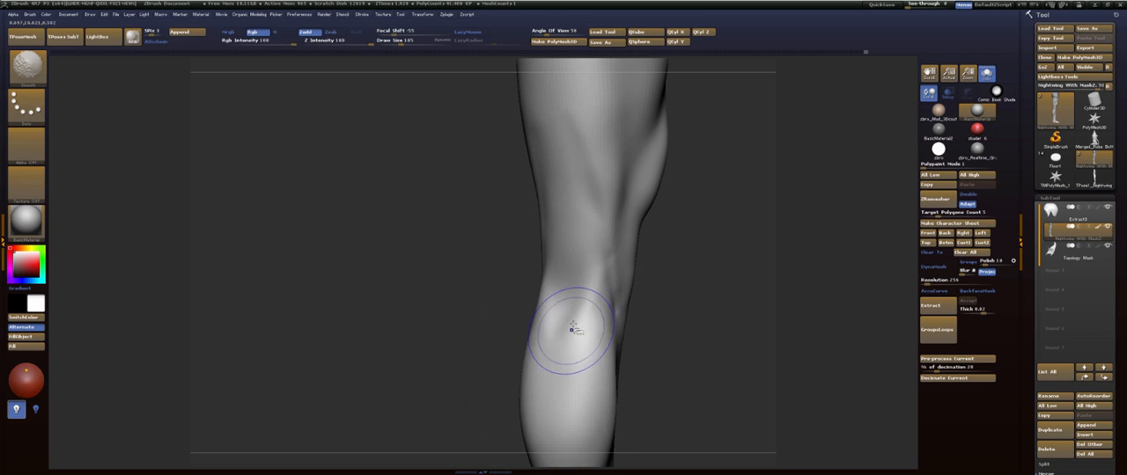
pyautogui.moveTo(697, 259); pyautogui.dragTo(569, 262)
pyautogui.moveTo(543, 302); pyautogui.dragTo(539, 342)
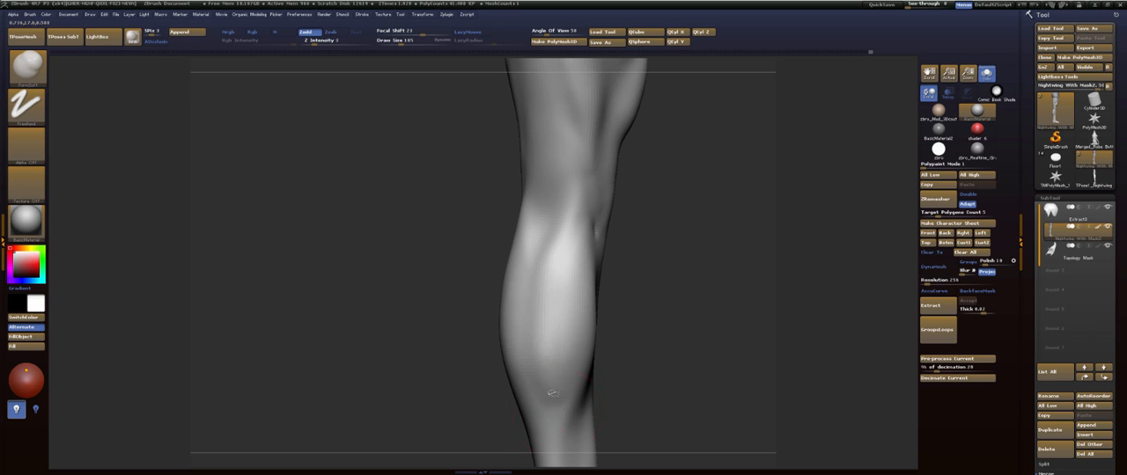
pyautogui.moveTo(722, 224)
pyautogui.mouseDown()
pyautogui.moveTo(640, 211)
pyautogui.moveTo(604, 255)
pyautogui.mouseUp()
pyautogui.moveTo(558, 309)
pyautogui.keyDown('shift'); pyautogui.mouseDown()
pyautogui.moveTo(591, 312)
pyautogui.moveTo(692, 287)
pyautogui.moveTo(611, 239)
pyautogui.moveTo(714, 255)
pyautogui.mouseUp(); pyautogui.keyUp('shift')
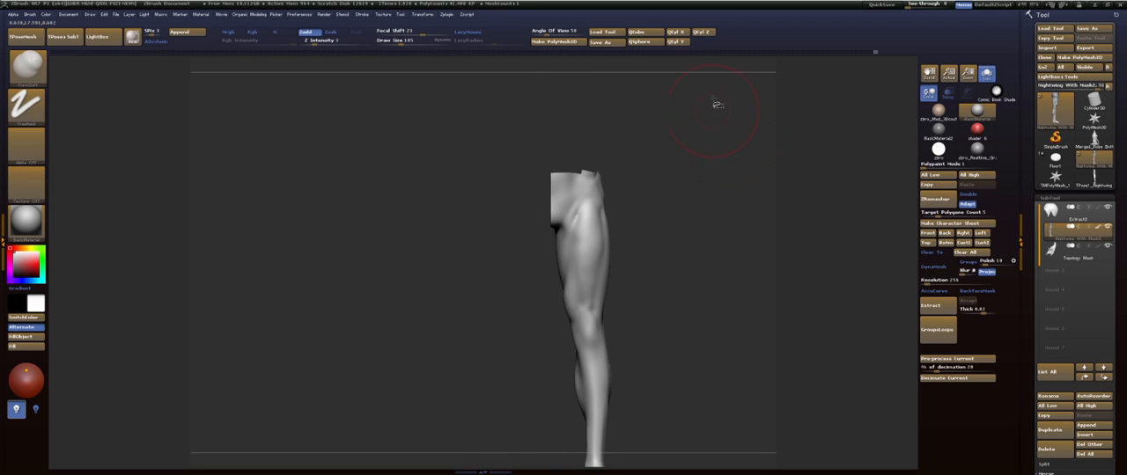
# - Unhide the rest of the body and compare the detailed leg with the opposite one from the front
pyautogui.moveTo(718, 105)
pyautogui.mouseDown()
pyautogui.moveTo(670, 166)
pyautogui.moveTo(676, 179)
pyautogui.moveTo(654, 181)
pyautogui.moveTo(665, 222)
pyautogui.mouseUp()
pyautogui.keyDown('ctrl'); pyautogui.keyDown('shift'); pyautogui.click(662, 184); pyautogui.keyUp('shift'); pyautogui.keyUp('ctrl')
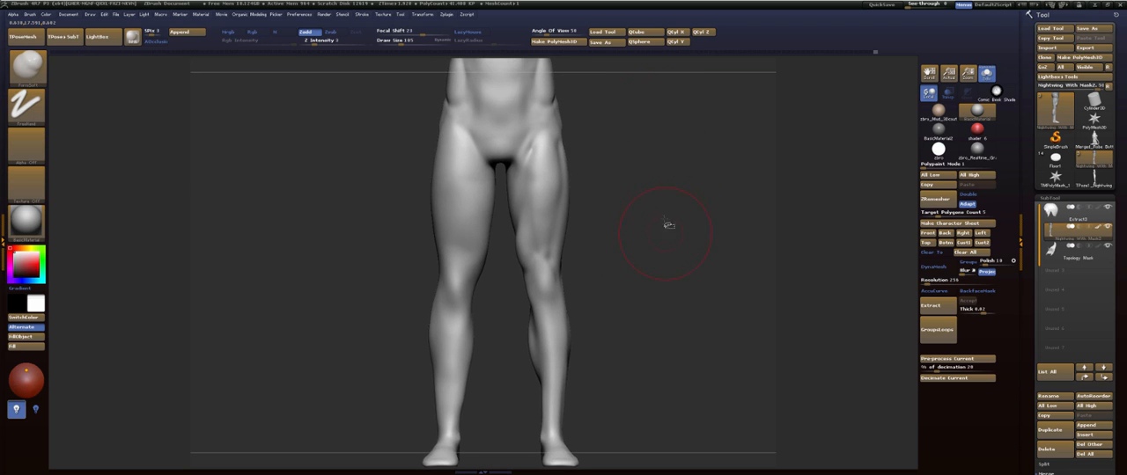
pyautogui.moveTo(686, 195)
pyautogui.keyDown('alt'); pyautogui.mouseDown()
pyautogui.moveTo(689, 239)
pyautogui.moveTo(642, 279)
pyautogui.moveTo(631, 221)
pyautogui.moveTo(619, 244)
pyautogui.mouseUp(); pyautogui.keyUp('alt')
pyautogui.keyDown('shift'); pyautogui.moveTo(551, 190); pyautogui.dragTo(537, 158); pyautogui.keyUp('shift')
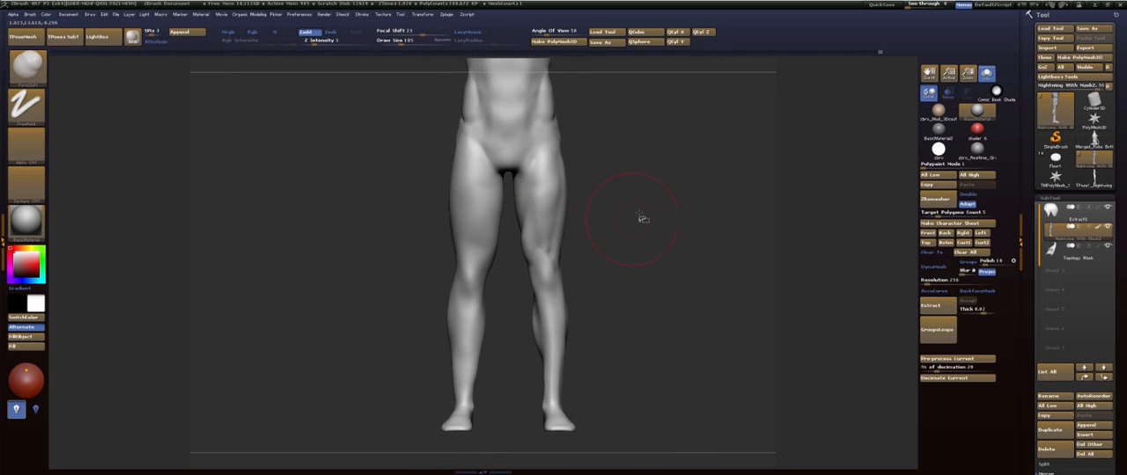
pyautogui.moveTo(642, 219); pyautogui.dragTo(644, 218)
pyautogui.keyDown('alt'); pyautogui.moveTo(644, 218); pyautogui.dragTo(661, 333); pyautogui.keyUp('alt')
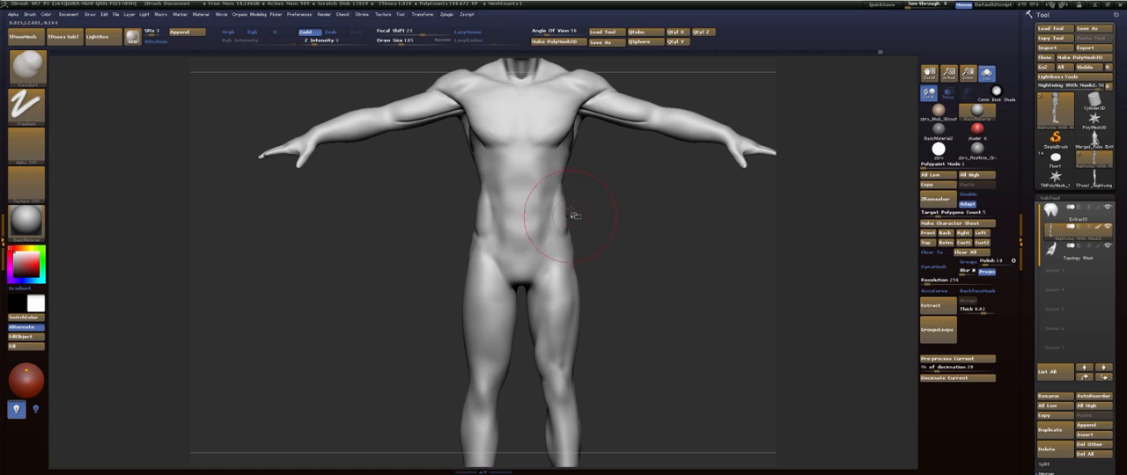
pyautogui.keyDown('alt'); pyautogui.moveTo(635, 266); pyautogui.dragTo(644, 176); pyautogui.keyUp('alt')
# - Lasso-mask the entire detailed leg from hip to foot and check the mask's coverage from behind
pyautogui.press('ctrl')
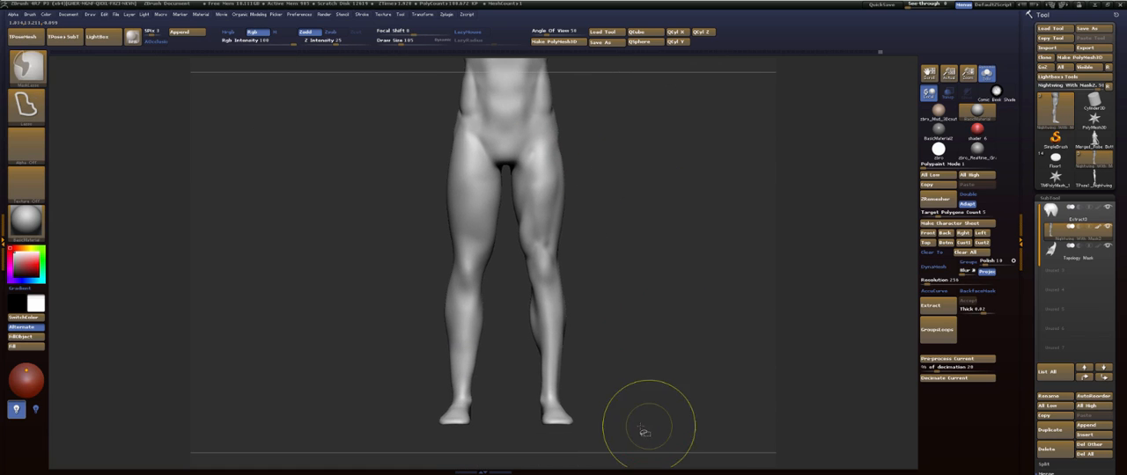
pyautogui.moveTo(638, 432)
pyautogui.keyDown('ctrl'); pyautogui.mouseDown()
pyautogui.moveTo(583, 314)
pyautogui.moveTo(573, 136)
pyautogui.mouseUp(); pyautogui.keyUp('ctrl')
pyautogui.moveTo(564, 106)
pyautogui.keyDown('ctrl'); pyautogui.mouseDown()
pyautogui.moveTo(544, 95)
pyautogui.moveTo(509, 189)
pyautogui.moveTo(508, 343)
pyautogui.moveTo(537, 448)
pyautogui.moveTo(630, 353)
pyautogui.mouseUp(); pyautogui.keyUp('ctrl')
pyautogui.moveTo(654, 155)
pyautogui.keyDown('alt'); pyautogui.mouseDown()
pyautogui.moveTo(656, 208)
pyautogui.moveTo(528, 221)
pyautogui.mouseUp(); pyautogui.keyUp('alt')
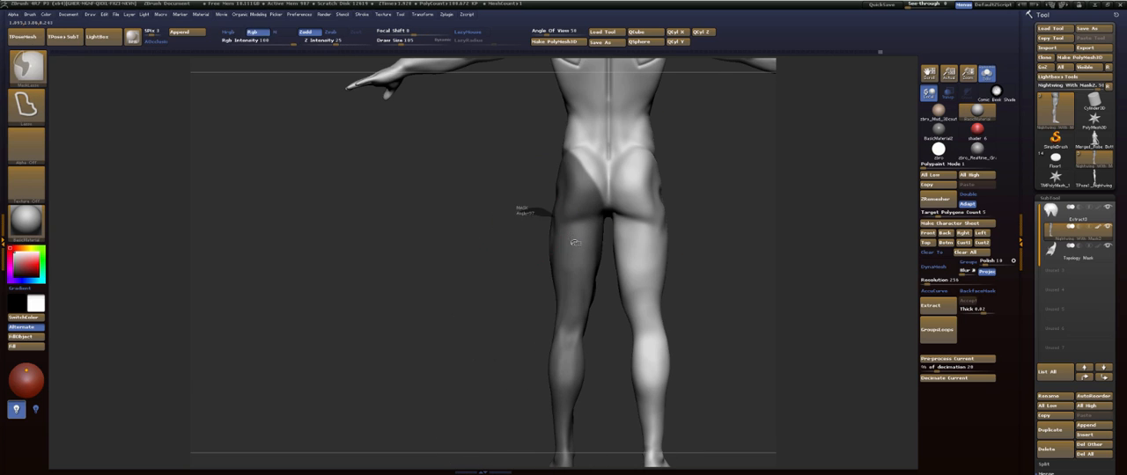
pyautogui.moveTo(574, 243)
pyautogui.keyDown('ctrl'); pyautogui.mouseDown()
pyautogui.moveTo(481, 244)
pyautogui.moveTo(489, 226)
pyautogui.mouseUp(); pyautogui.keyUp('ctrl')
pyautogui.moveTo(493, 211)
pyautogui.mouseDown()
pyautogui.moveTo(628, 174)
pyautogui.moveTo(646, 214)
pyautogui.mouseUp()
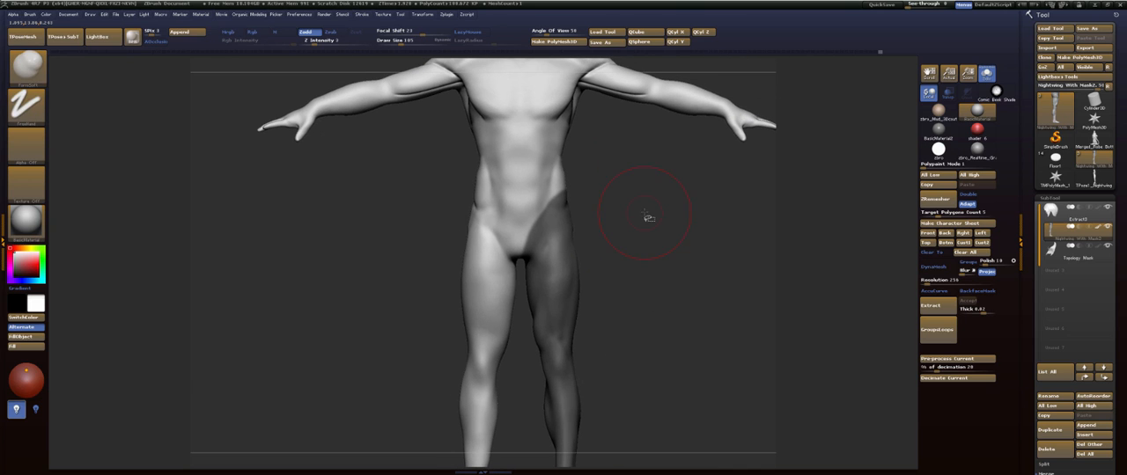
# - Transfer the masked leg's sculpting to the opposite leg with Smart ReSym, clear the mask and frame the full figure
pyautogui.click(1050, 198)
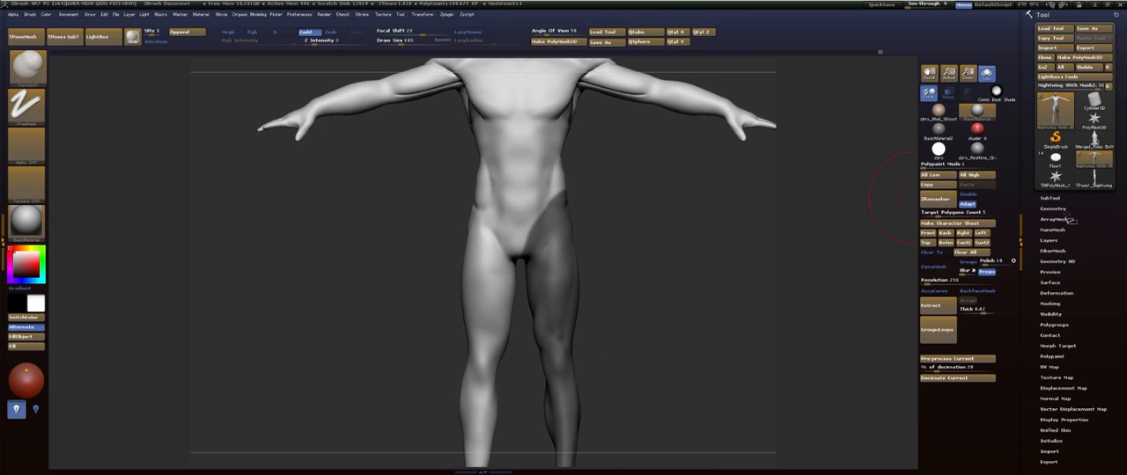
pyautogui.click(1065, 295)
pyautogui.click(1074, 226)
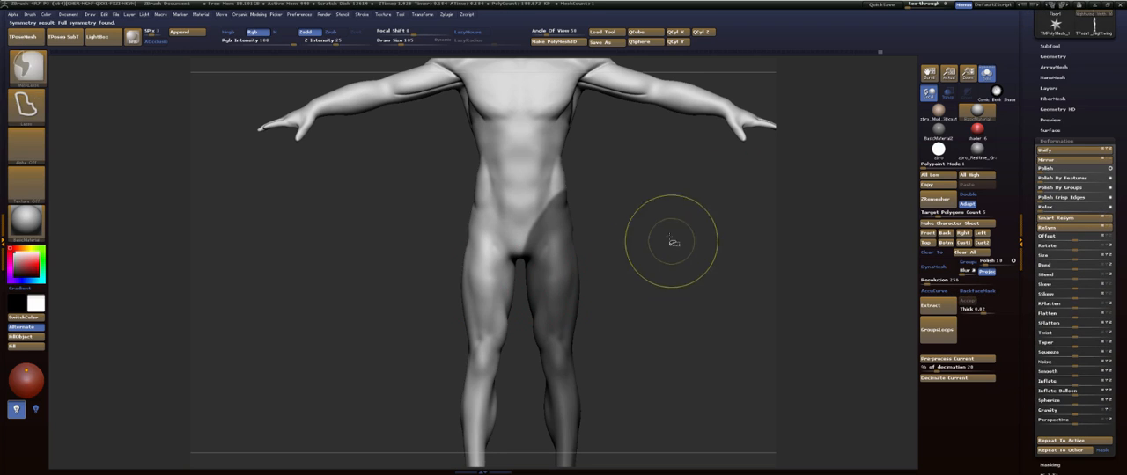
pyautogui.press('f')
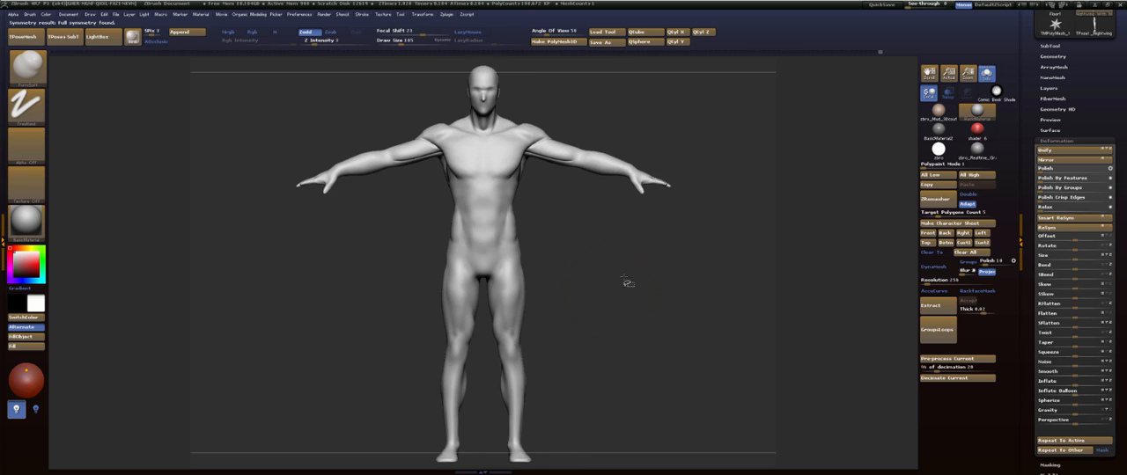
# - Adjust the upper front thighs near the groin with the Move brush
pyautogui.moveTo(628, 283)
pyautogui.mouseDown()
pyautogui.moveTo(649, 238)
pyautogui.moveTo(649, 267)
pyautogui.moveTo(649, 211)
pyautogui.moveTo(632, 242)
pyautogui.mouseUp()
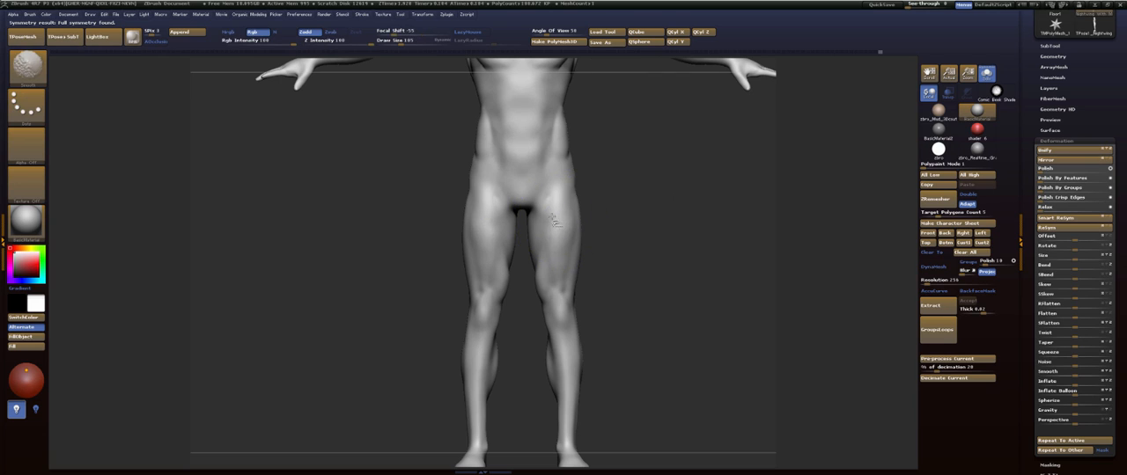
pyautogui.press('b')
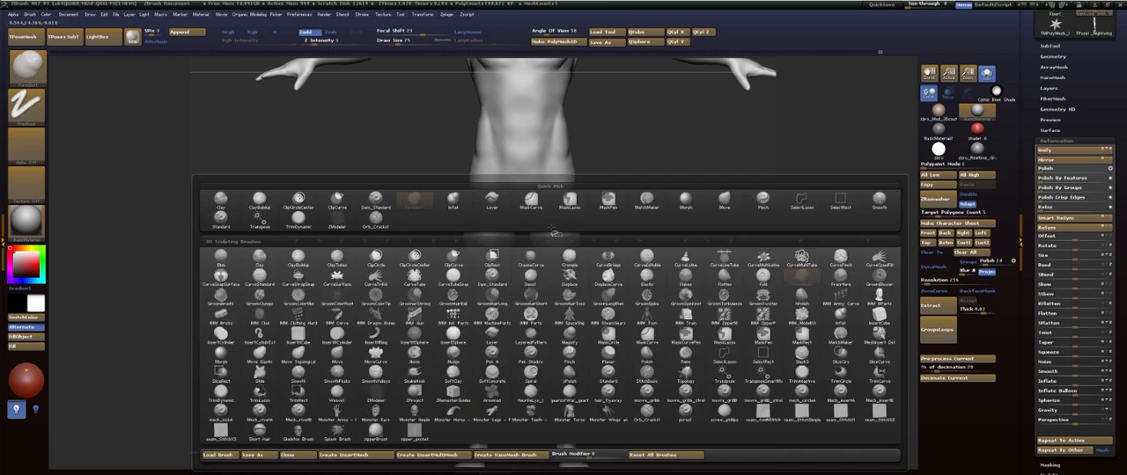
pyautogui.press('m')
pyautogui.press('v')
pyautogui.moveTo(553, 225)
pyautogui.mouseDown()
pyautogui.moveTo(558, 217)
pyautogui.moveTo(555, 234)
pyautogui.mouseUp()
pyautogui.moveTo(664, 188)
pyautogui.keyDown('alt'); pyautogui.mouseDown()
pyautogui.moveTo(666, 227)
pyautogui.moveTo(677, 185)
pyautogui.moveTo(681, 264)
pyautogui.mouseUp(); pyautogui.keyUp('alt')
# - Build up the ridge along the groin crease from the pubic area to the front hip with the FormSoft brush
pyautogui.press('b')
pyautogui.press('f')
pyautogui.press('s')
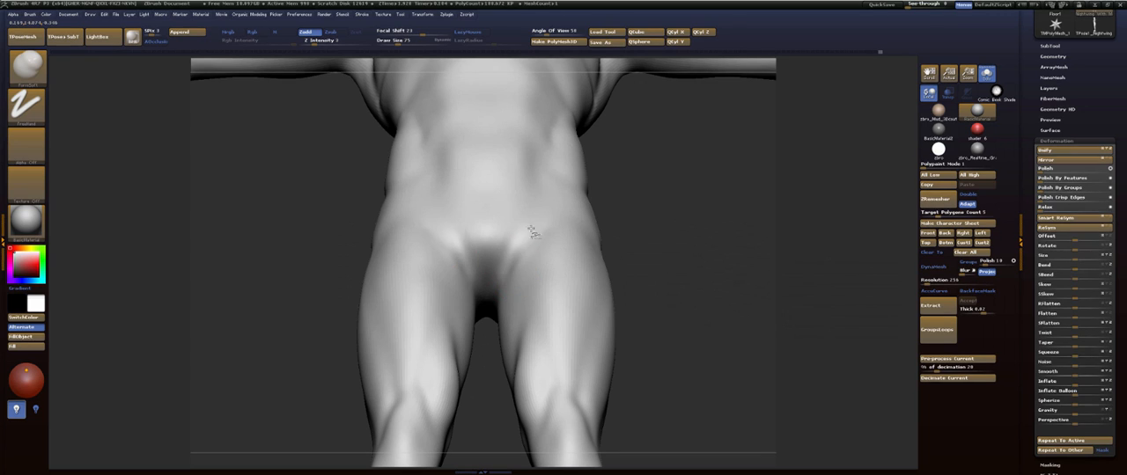
pyautogui.moveTo(631, 202); pyautogui.dragTo(590, 217)
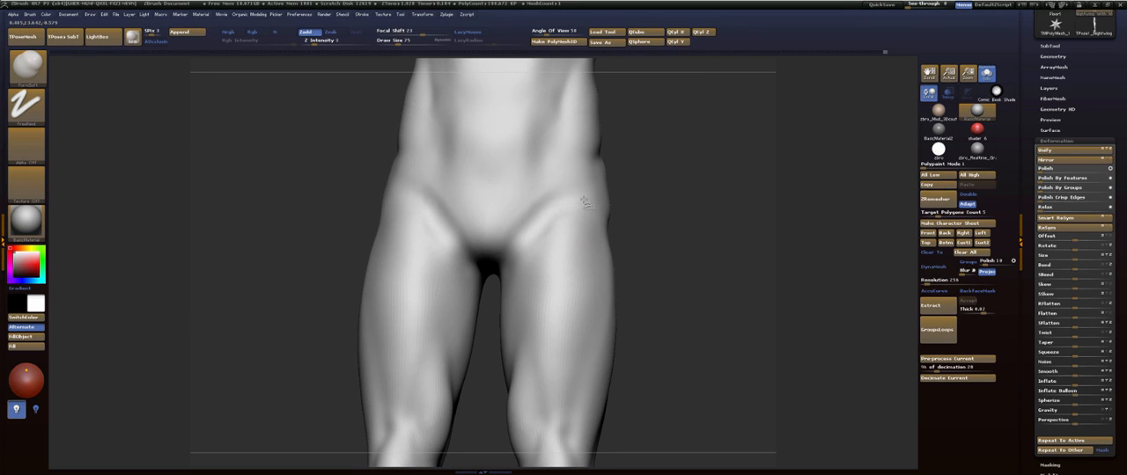
pyautogui.moveTo(585, 202)
pyautogui.mouseDown(button='right')
pyautogui.moveTo(624, 221)
pyautogui.moveTo(581, 201)
pyautogui.mouseUp(button='right')
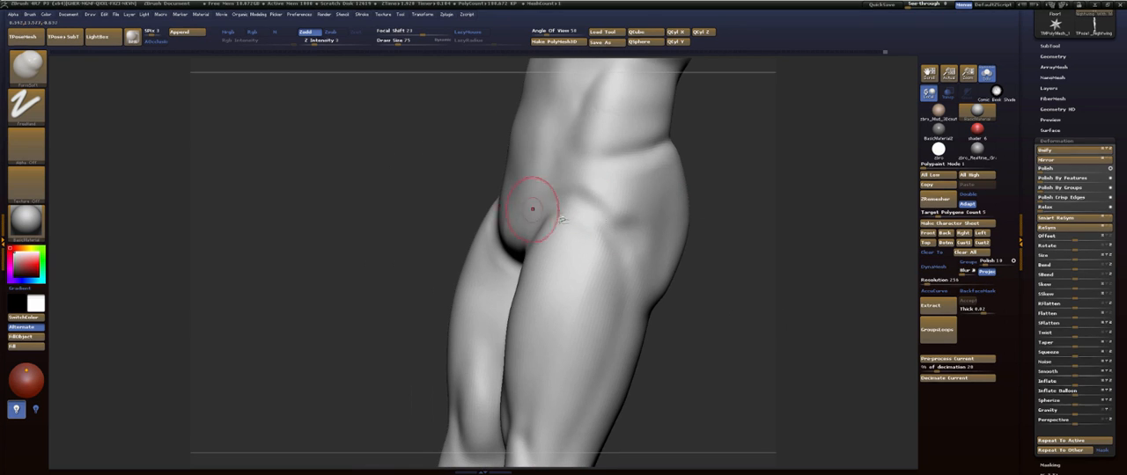
# - Set the draw size to 122, refine and smooth the groin crease and lower pelvis, and undo the unwanted stroke
pyautogui.moveTo(709, 211); pyautogui.dragTo(801, 212)
pyautogui.press('s')
pyautogui.moveTo(535, 234); pyautogui.dragTo(544, 234)
pyautogui.moveTo(674, 215); pyautogui.dragTo(732, 197)
pyautogui.moveTo(532, 230)
pyautogui.mouseDown()
pyautogui.moveTo(555, 220)
pyautogui.moveTo(550, 210)
pyautogui.mouseUp()
pyautogui.hotkey('ctrl', 'z')
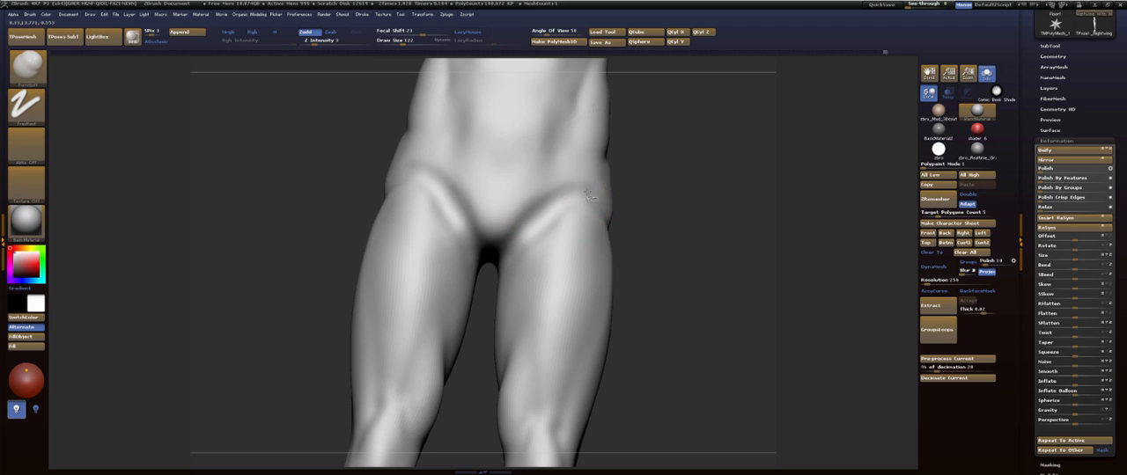
pyautogui.moveTo(691, 209); pyautogui.dragTo(566, 202)
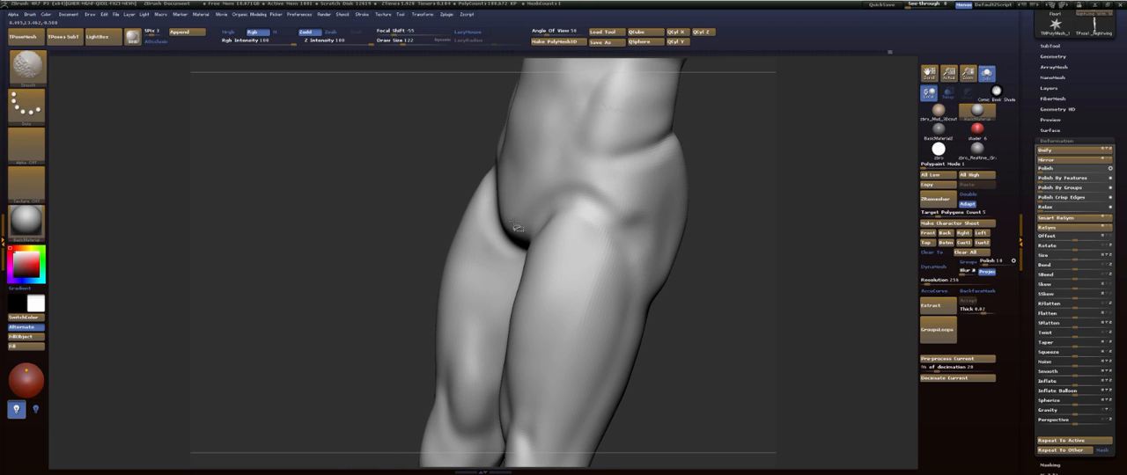
pyautogui.moveTo(760, 214)
pyautogui.keyDown('shift'); pyautogui.mouseDown()
pyautogui.moveTo(744, 173)
pyautogui.moveTo(729, 206)
pyautogui.mouseUp(); pyautogui.keyUp('shift')
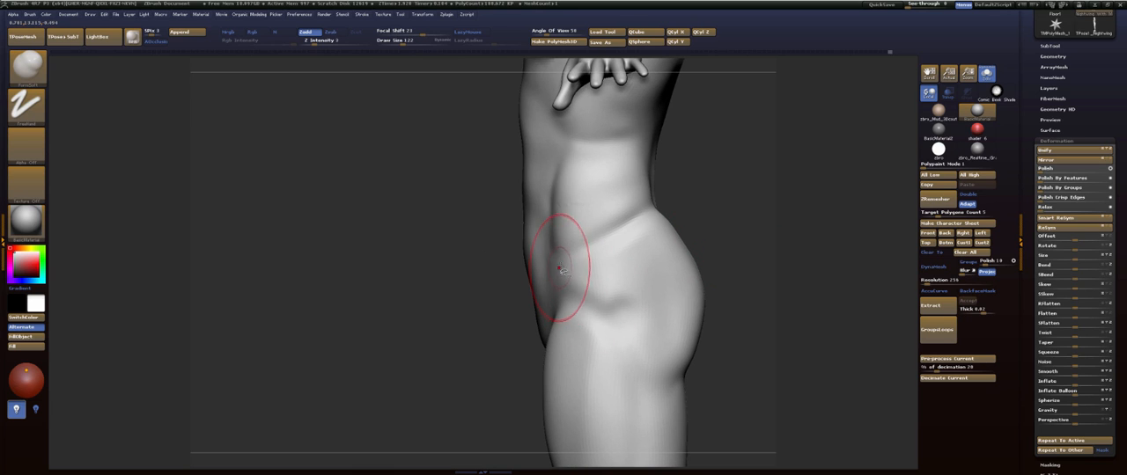
# - Build up and soften the outer hip between the upper thigh and the side of the buttock with FormSoft
pyautogui.keyDown('shift'); pyautogui.moveTo(601, 300); pyautogui.dragTo(589, 256); pyautogui.keyUp('shift')
pyautogui.moveTo(763, 228)
pyautogui.keyDown('alt'); pyautogui.mouseDown()
pyautogui.moveTo(710, 184)
pyautogui.moveTo(647, 186)
pyautogui.mouseUp(); pyautogui.keyUp('alt')
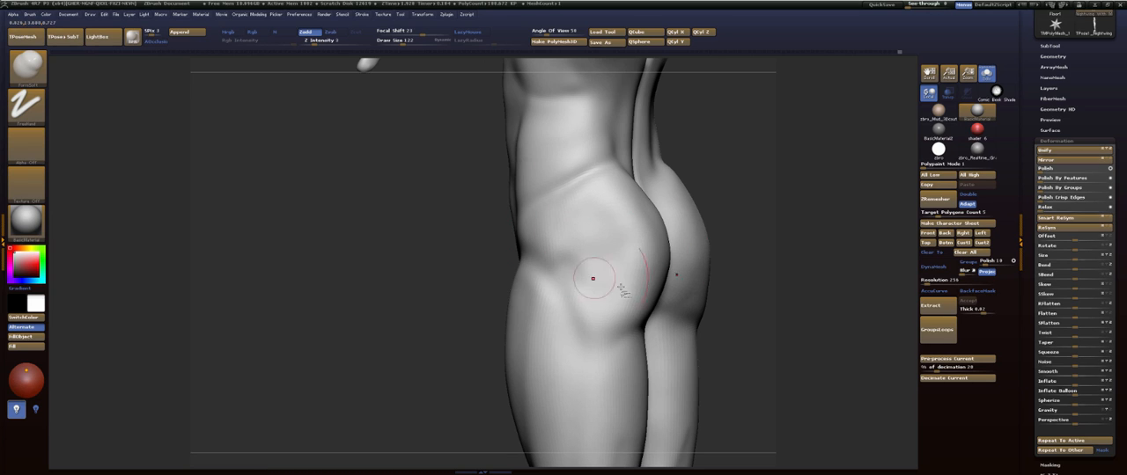
pyautogui.moveTo(594, 280)
pyautogui.mouseDown()
pyautogui.moveTo(576, 311)
pyautogui.moveTo(573, 272)
pyautogui.moveTo(566, 278)
pyautogui.moveTo(604, 326)
pyautogui.moveTo(609, 276)
pyautogui.mouseUp()
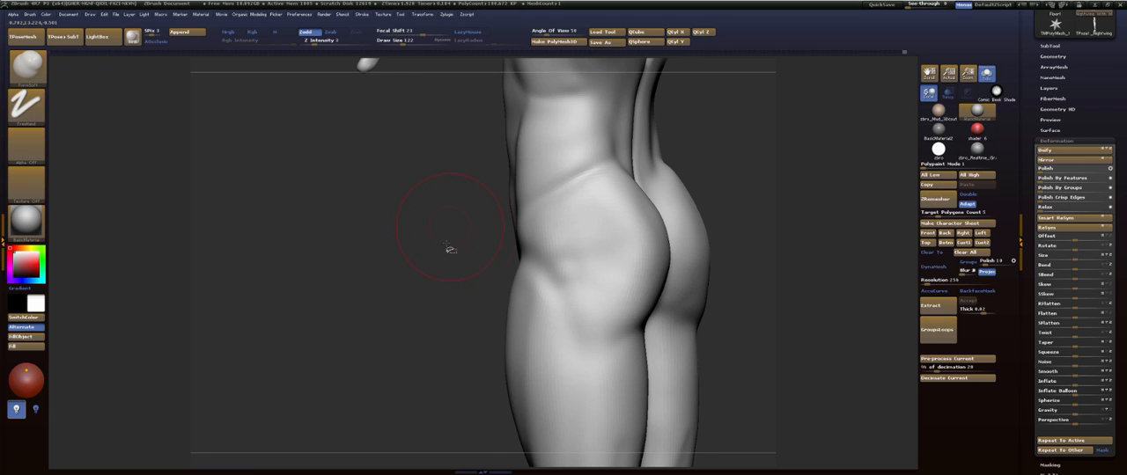
# - Refine the lower abdomen between the hips with the FormSoft brush and smooth it into the pelvis
pyautogui.moveTo(450, 250); pyautogui.dragTo(543, 229)
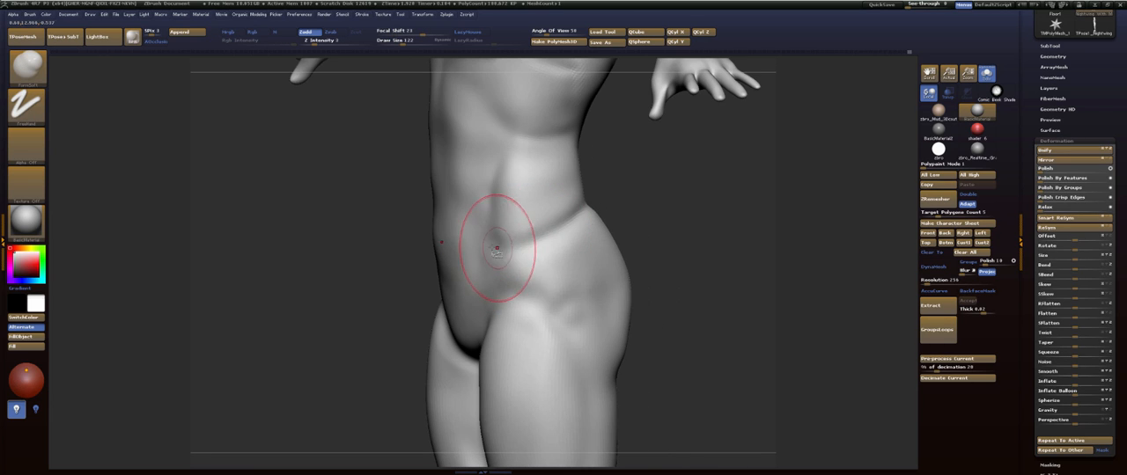
pyautogui.moveTo(649, 231)
pyautogui.mouseDown()
pyautogui.moveTo(697, 211)
pyautogui.moveTo(649, 234)
pyautogui.mouseUp()
pyautogui.keyDown('alt'); pyautogui.moveTo(616, 175); pyautogui.dragTo(634, 216); pyautogui.keyUp('alt')
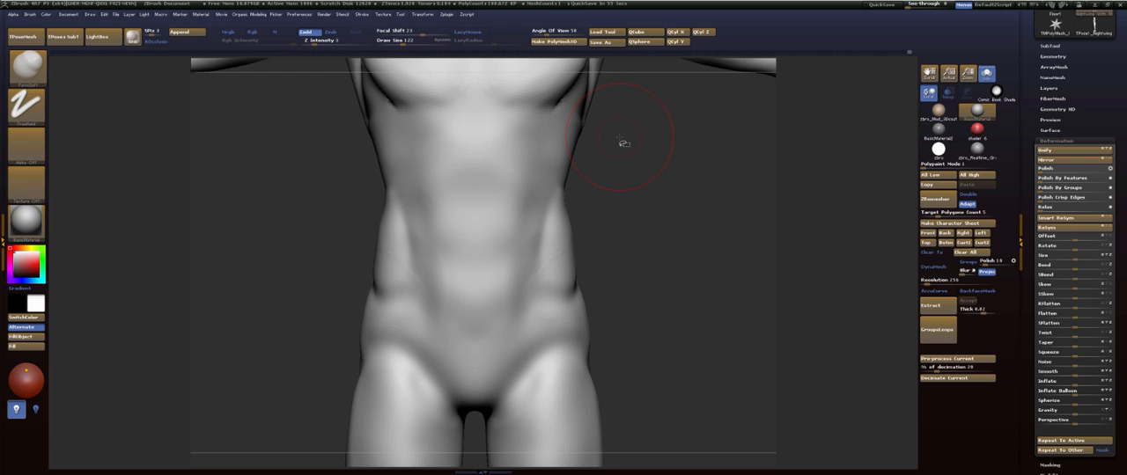
pyautogui.moveTo(639, 227)
pyautogui.mouseDown()
pyautogui.moveTo(623, 192)
pyautogui.moveTo(618, 201)
pyautogui.mouseUp()
pyautogui.moveTo(628, 164)
pyautogui.mouseDown()
pyautogui.moveTo(596, 221)
pyautogui.moveTo(573, 233)
pyautogui.mouseUp()
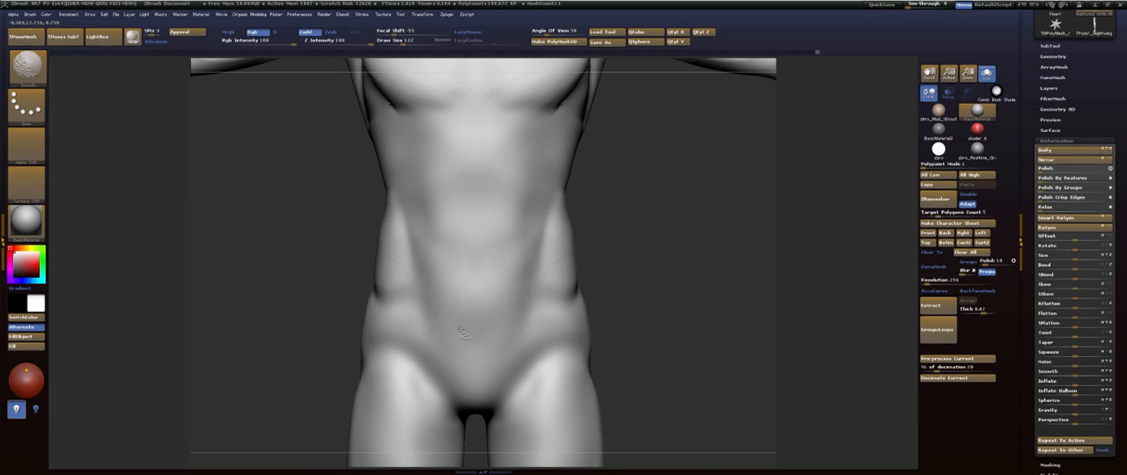
pyautogui.moveTo(693, 273)
pyautogui.keyDown('alt'); pyautogui.mouseDown()
pyautogui.moveTo(696, 220)
pyautogui.moveTo(669, 229)
pyautogui.moveTo(679, 234)
pyautogui.moveTo(654, 232)
pyautogui.moveTo(681, 234)
pyautogui.moveTo(639, 236)
pyautogui.moveTo(625, 162)
pyautogui.mouseUp(); pyautogui.keyUp('alt')
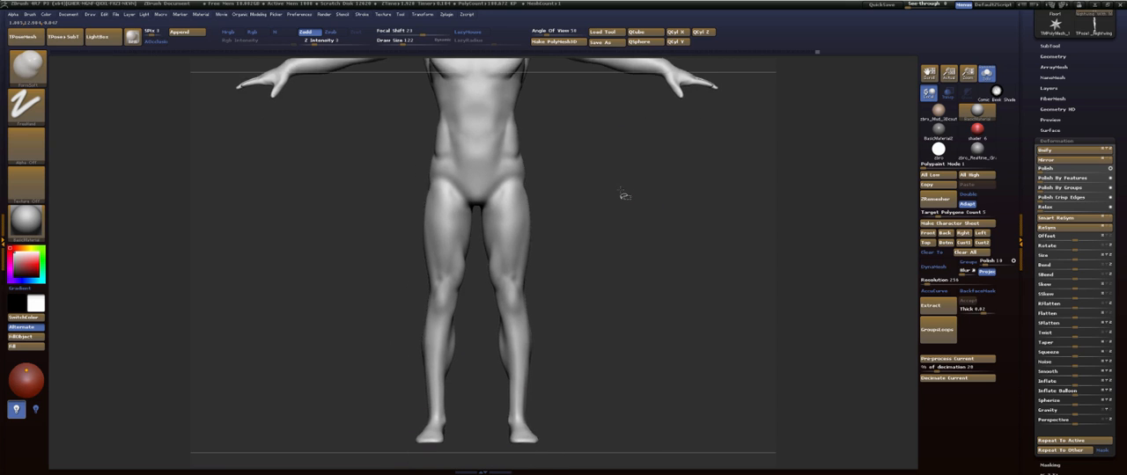
# - Build up the pubic area just above the crotch with FormSoft and smooth its surface
pyautogui.moveTo(624, 196)
pyautogui.keyDown('alt'); pyautogui.mouseDown()
pyautogui.moveTo(626, 211)
pyautogui.moveTo(659, 212)
pyautogui.moveTo(599, 207)
pyautogui.moveTo(622, 206)
pyautogui.mouseUp(); pyautogui.keyUp('alt')
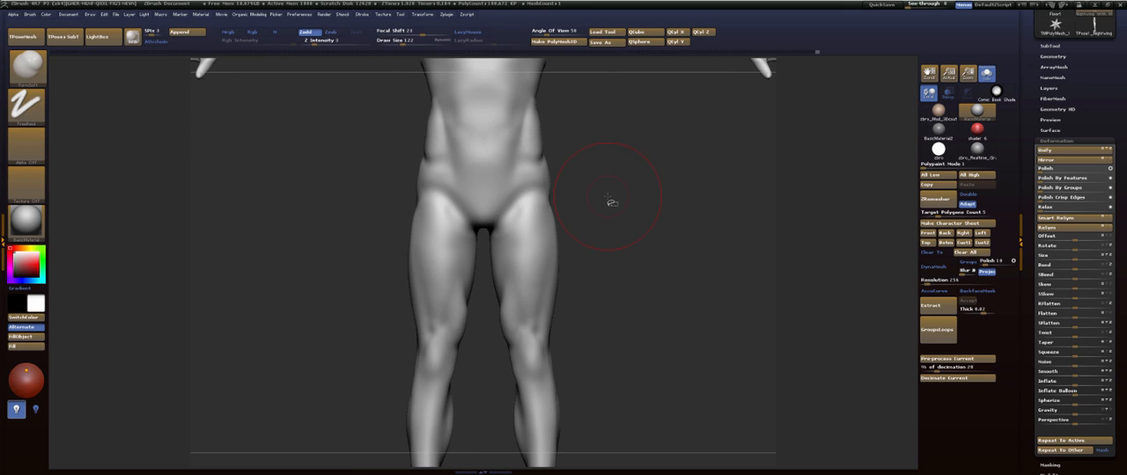
pyautogui.moveTo(647, 215)
pyautogui.mouseDown()
pyautogui.moveTo(667, 221)
pyautogui.moveTo(604, 209)
pyautogui.moveTo(614, 234)
pyautogui.moveTo(552, 230)
pyautogui.moveTo(533, 205)
pyautogui.mouseUp()
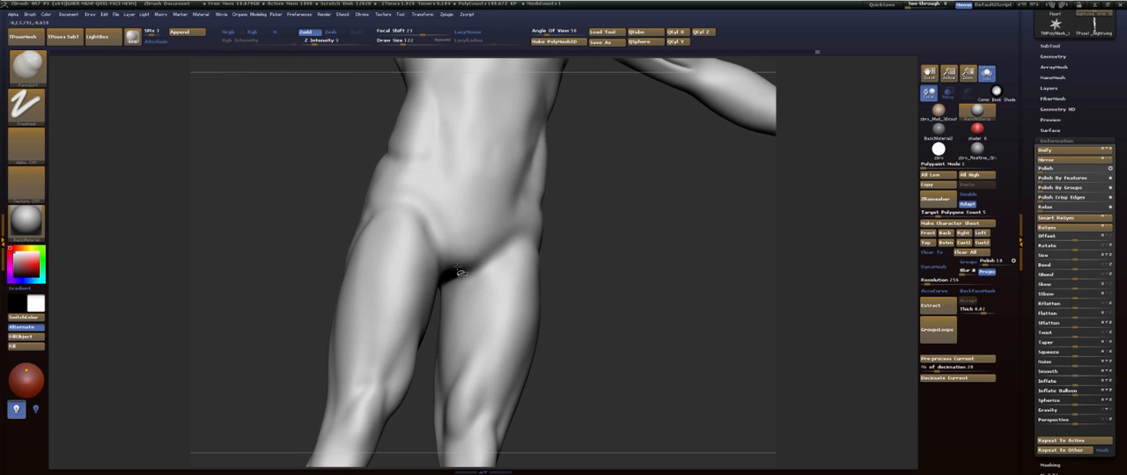
pyautogui.moveTo(458, 263)
pyautogui.mouseDown()
pyautogui.moveTo(450, 269)
pyautogui.moveTo(465, 253)
pyautogui.mouseUp()
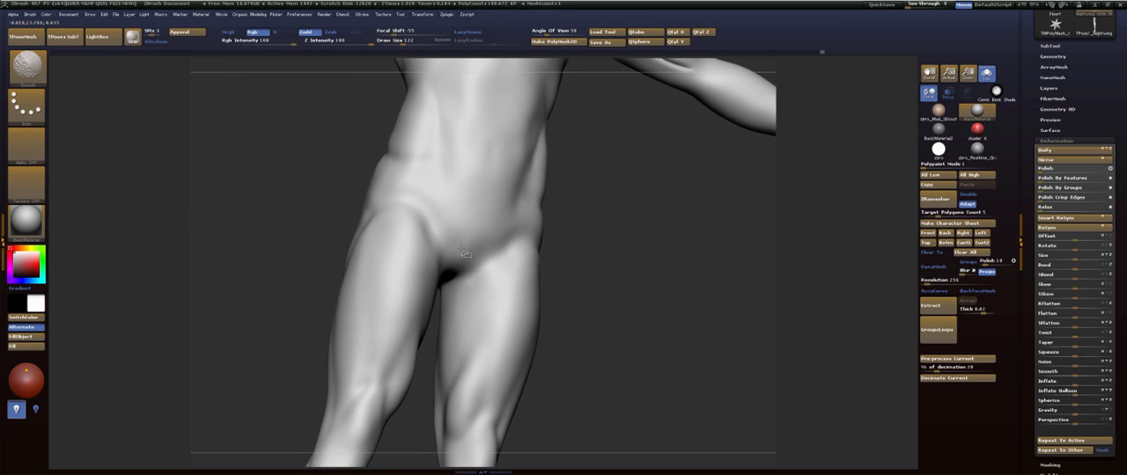
pyautogui.moveTo(643, 219)
pyautogui.mouseDown()
pyautogui.moveTo(604, 219)
pyautogui.moveTo(610, 258)
pyautogui.mouseUp()
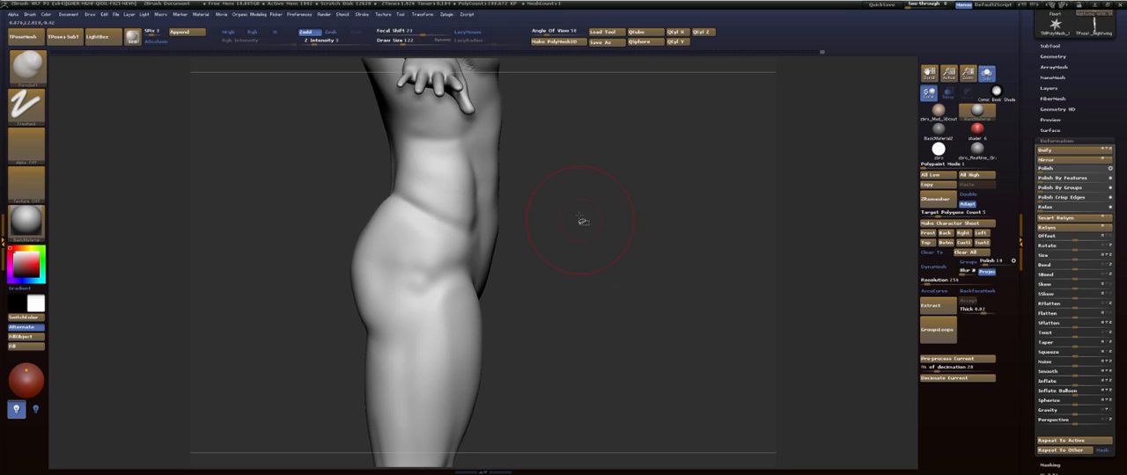
# - Set the draw size to 155, then refine and smooth the rib cage's lower edge and the area below the chest
pyautogui.moveTo(600, 196)
pyautogui.mouseDown()
pyautogui.moveTo(607, 211)
pyautogui.moveTo(629, 158)
pyautogui.moveTo(631, 226)
pyautogui.moveTo(616, 188)
pyautogui.moveTo(566, 218)
pyautogui.mouseUp()
pyautogui.press('s')
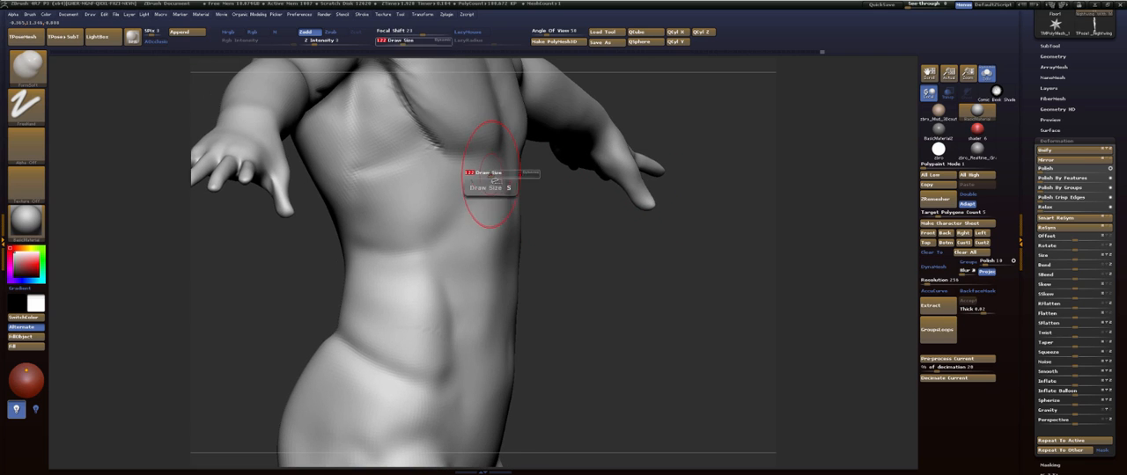
pyautogui.moveTo(494, 170); pyautogui.dragTo(457, 204)
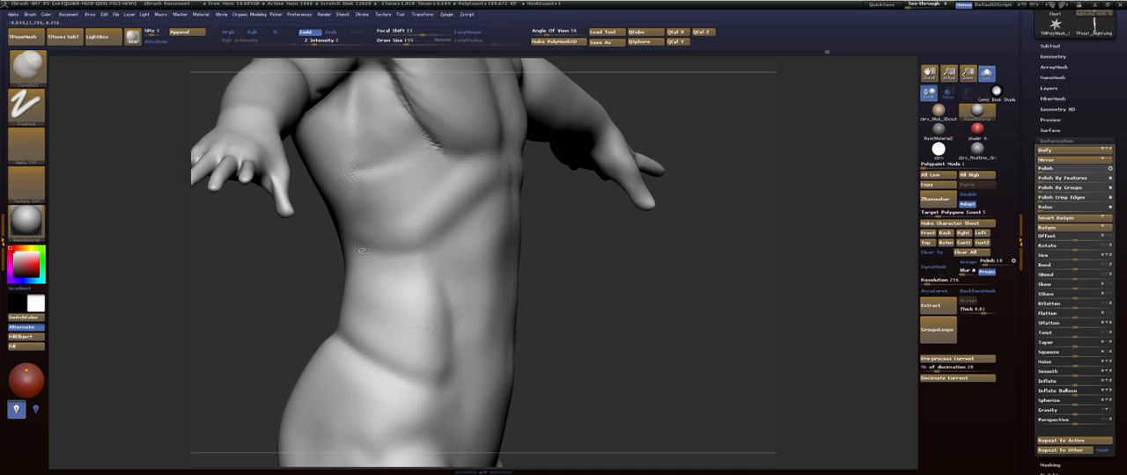
pyautogui.moveTo(396, 235)
pyautogui.mouseDown()
pyautogui.moveTo(442, 207)
pyautogui.moveTo(436, 179)
pyautogui.mouseUp()
pyautogui.moveTo(422, 198)
pyautogui.keyDown('shift'); pyautogui.mouseDown()
pyautogui.moveTo(408, 221)
pyautogui.moveTo(394, 180)
pyautogui.moveTo(412, 132)
pyautogui.moveTo(441, 104)
pyautogui.mouseUp(); pyautogui.keyUp('shift')
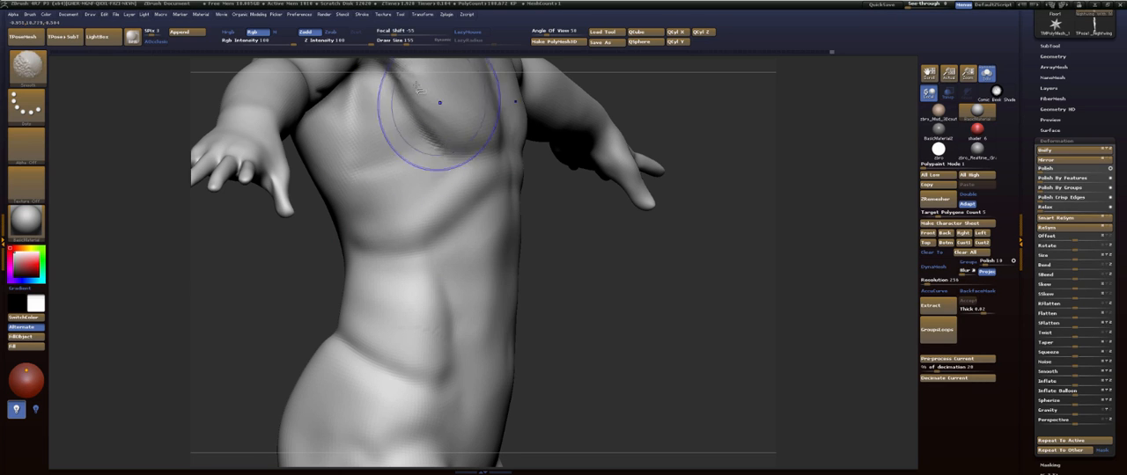
# - Reshape the front contour of the upper abdomen below the sternum with FormSoft and smooth along its midline
pyautogui.moveTo(555, 192)
pyautogui.mouseDown()
pyautogui.moveTo(625, 199)
pyautogui.moveTo(614, 159)
pyautogui.moveTo(586, 255)
pyautogui.moveTo(611, 254)
pyautogui.moveTo(591, 226)
pyautogui.moveTo(503, 214)
pyautogui.mouseUp()
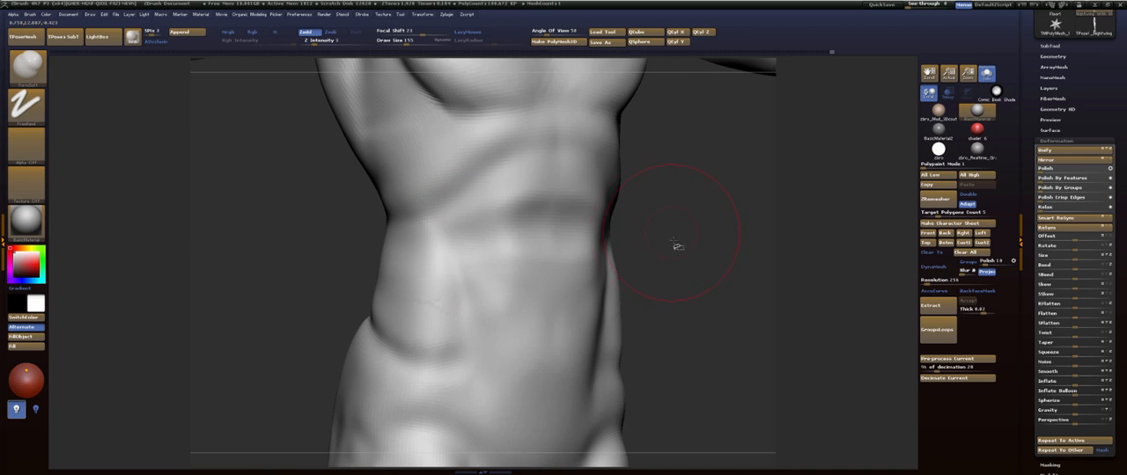
pyautogui.moveTo(675, 243)
pyautogui.mouseDown()
pyautogui.moveTo(666, 189)
pyautogui.moveTo(654, 188)
pyautogui.moveTo(638, 236)
pyautogui.moveTo(621, 236)
pyautogui.mouseUp()
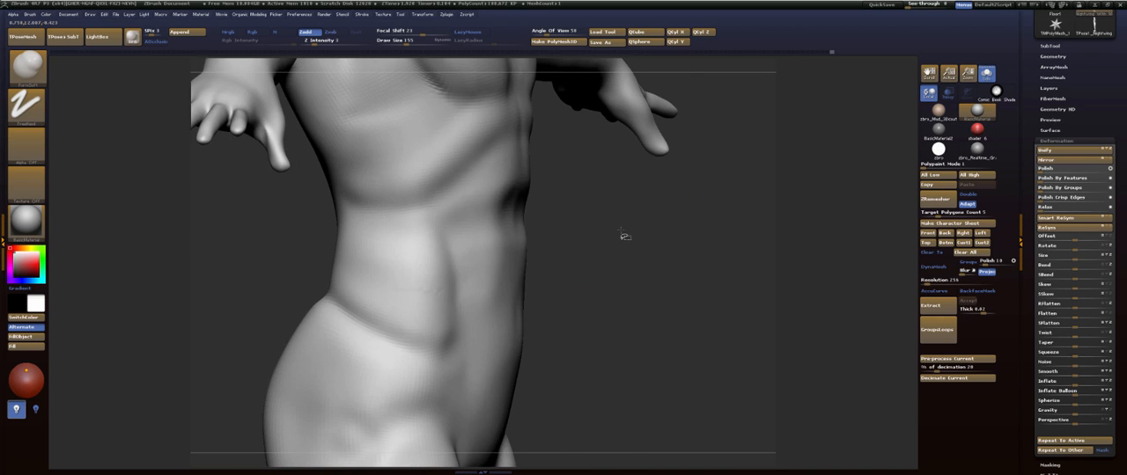
pyautogui.press('shift')
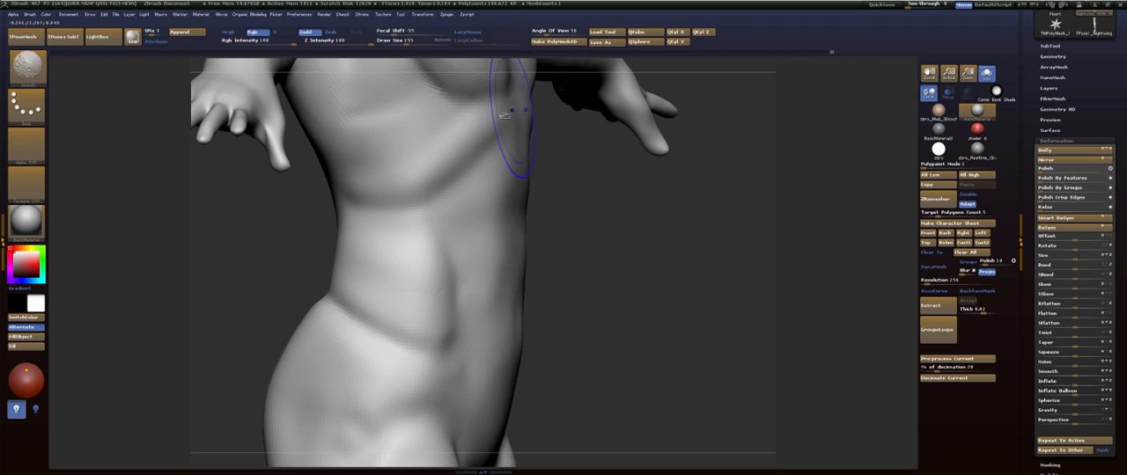
pyautogui.moveTo(591, 181); pyautogui.dragTo(508, 208)
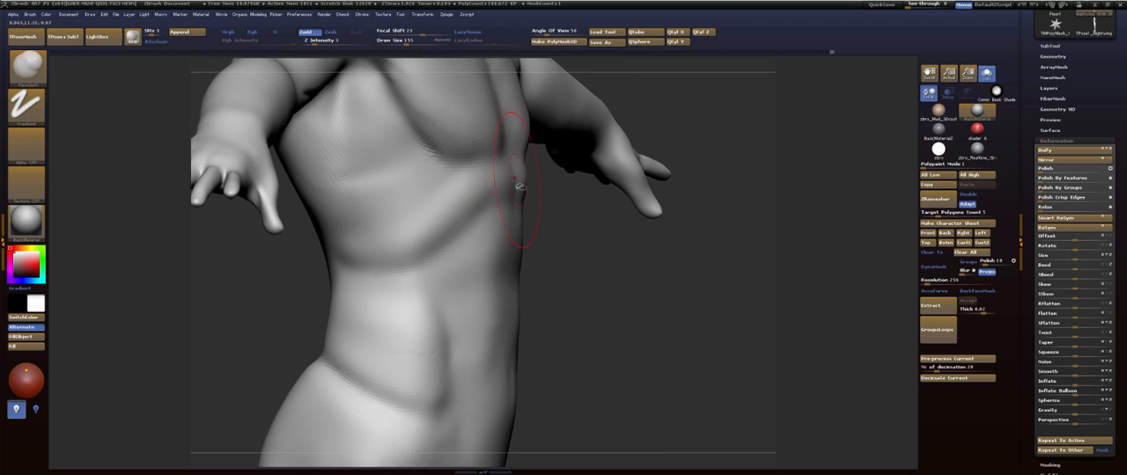
pyautogui.press('shift')
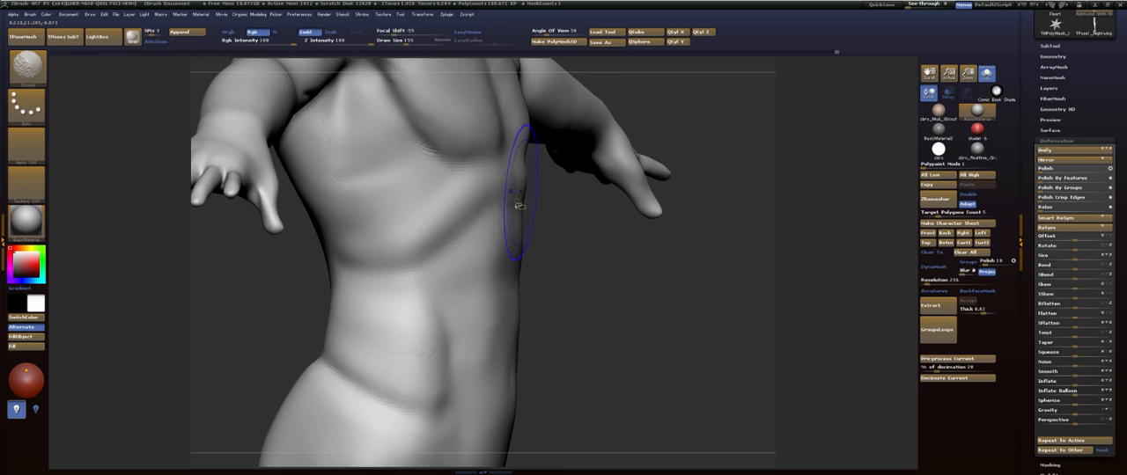
pyautogui.press('shift')
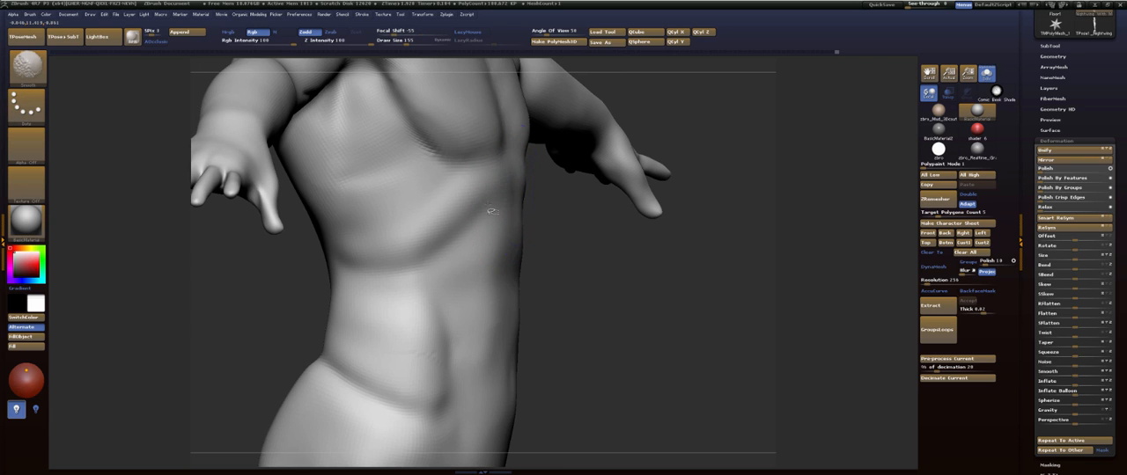
pyautogui.press('shift')
pyautogui.moveTo(601, 237)
pyautogui.mouseDown()
pyautogui.moveTo(604, 252)
pyautogui.moveTo(587, 143)
pyautogui.moveTo(576, 182)
pyautogui.moveTo(599, 199)
pyautogui.moveTo(589, 95)
pyautogui.moveTo(663, 212)
pyautogui.moveTo(639, 163)
pyautogui.moveTo(657, 234)
pyautogui.moveTo(640, 232)
pyautogui.mouseUp()
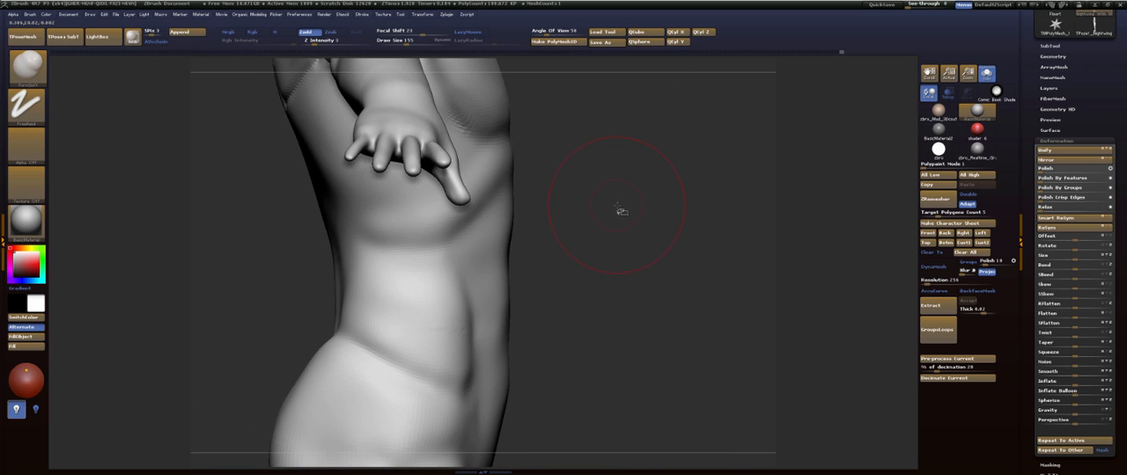
# - Flatten the front of the abdomen with the TrimDynamic brush and smooth the trimmed surface
pyautogui.moveTo(652, 261)
pyautogui.mouseDown()
pyautogui.moveTo(609, 265)
pyautogui.moveTo(622, 268)
pyautogui.moveTo(622, 179)
pyautogui.mouseUp()
pyautogui.press('b')
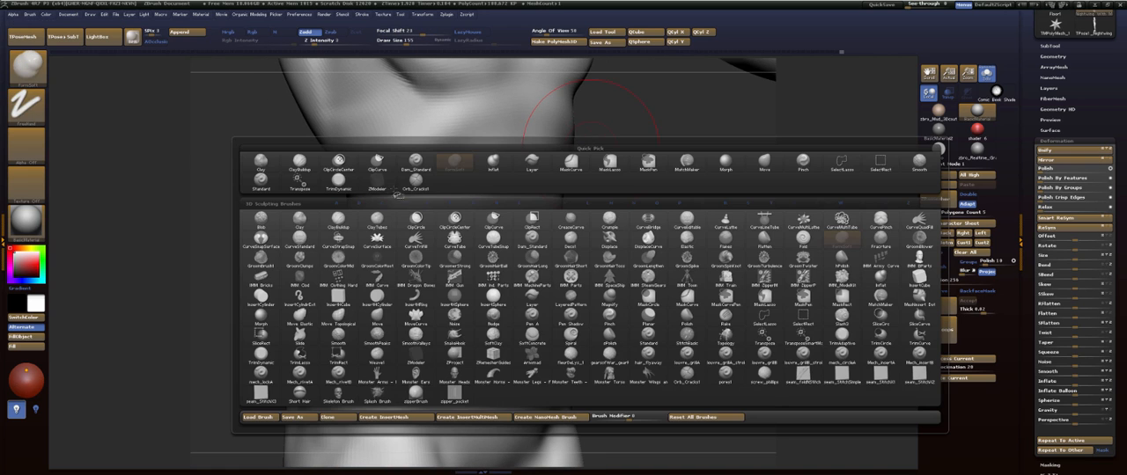
pyautogui.click(343, 186)
pyautogui.click(508, 186)
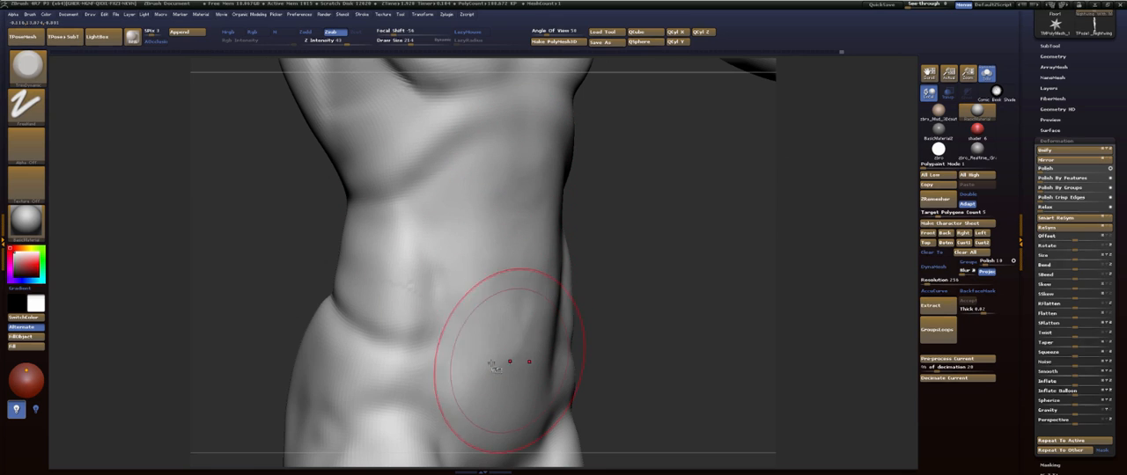
pyautogui.moveTo(503, 363); pyautogui.dragTo(521, 333)
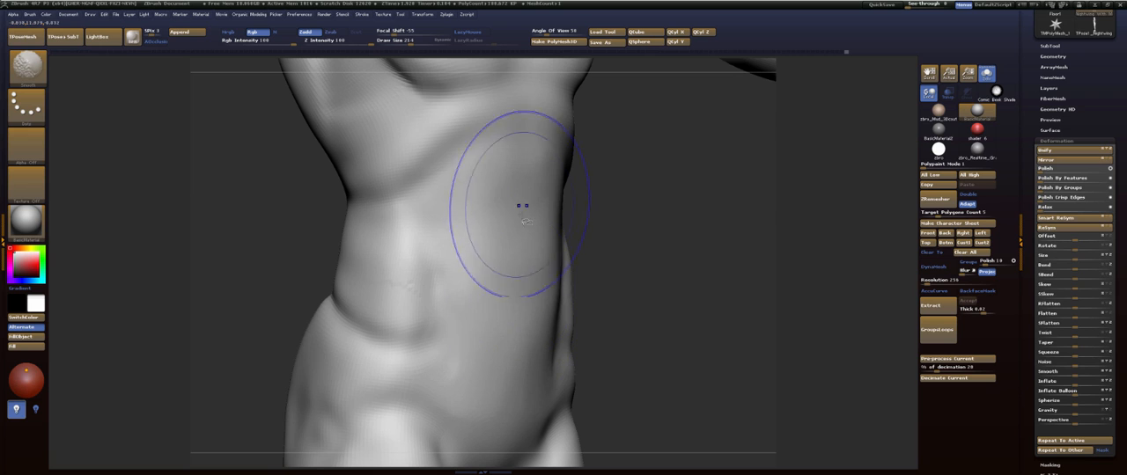
pyautogui.keyDown('shift'); pyautogui.moveTo(665, 268); pyautogui.dragTo(624, 264); pyautogui.keyUp('shift')
pyautogui.keyDown('alt'); pyautogui.moveTo(668, 190); pyautogui.dragTo(572, 75); pyautogui.keyUp('alt')
pyautogui.moveTo(651, 239)
pyautogui.keyDown('alt'); pyautogui.mouseDown()
pyautogui.moveTo(546, 272)
pyautogui.moveTo(597, 254)
pyautogui.moveTo(608, 167)
pyautogui.mouseUp(); pyautogui.keyUp('alt')
pyautogui.moveTo(598, 199)
pyautogui.keyDown('alt'); pyautogui.mouseDown()
pyautogui.moveTo(604, 234)
pyautogui.moveTo(601, 221)
pyautogui.moveTo(646, 242)
pyautogui.moveTo(526, 262)
pyautogui.mouseUp(); pyautogui.keyUp('alt')
pyautogui.press('b')
pyautogui.press('m')
pyautogui.press('s')
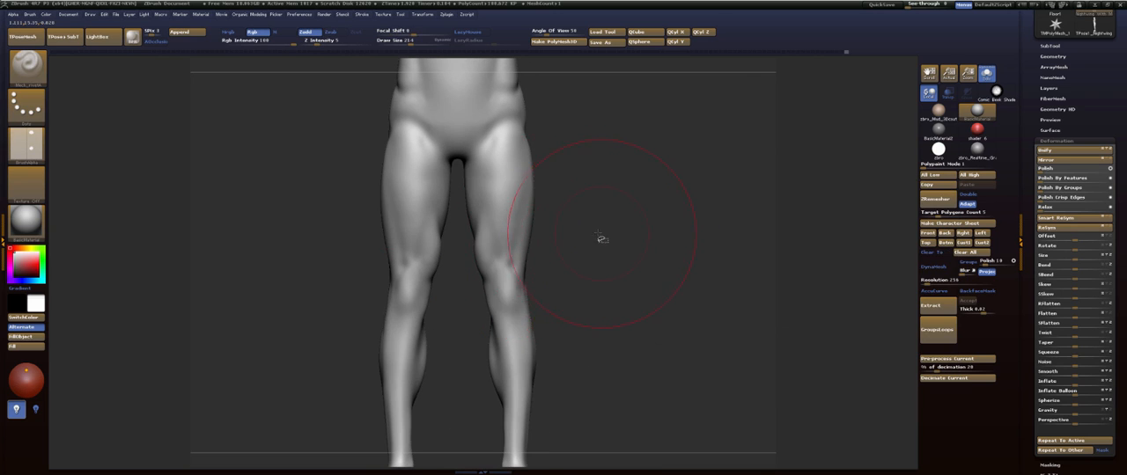
pyautogui.moveTo(601, 238); pyautogui.dragTo(532, 258)
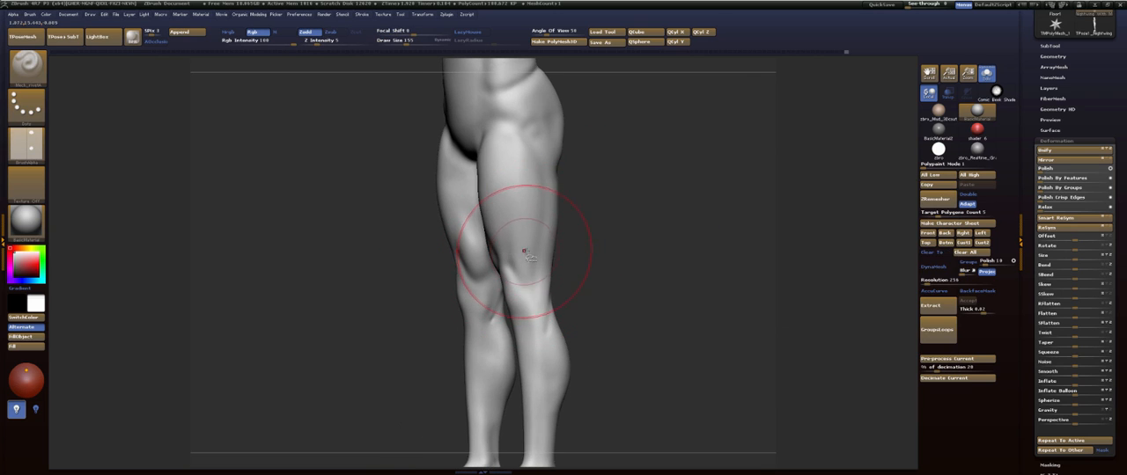
pyautogui.hotkey('ctrl', 'z')
# - Build up the lower front thigh above the knee with the FormSoft brush
pyautogui.press('b')
pyautogui.press('f')
pyautogui.press('s')
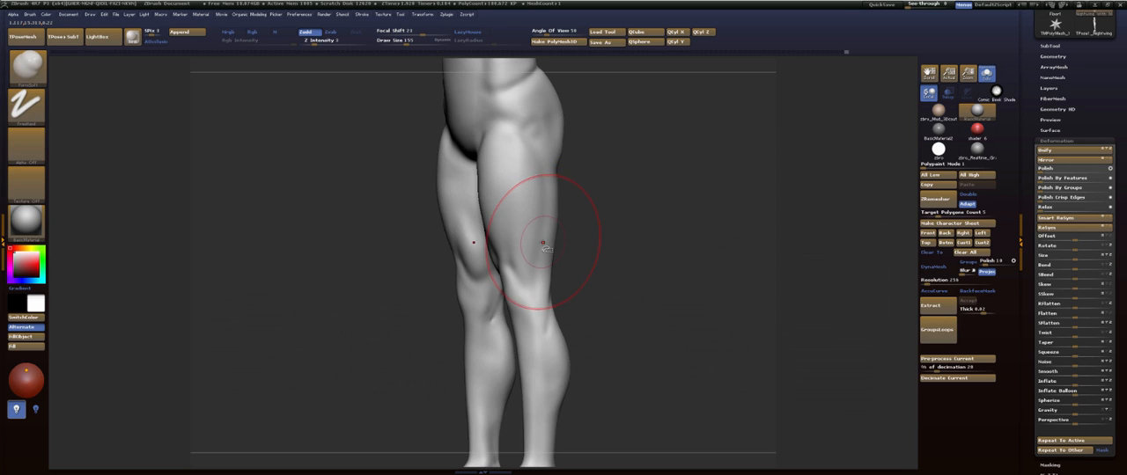
pyautogui.press('b')
pyautogui.press('f')
pyautogui.press('s')
pyautogui.moveTo(543, 242)
pyautogui.mouseDown()
pyautogui.moveTo(526, 258)
pyautogui.moveTo(528, 238)
pyautogui.mouseUp()
# - Set the draw size to 113 and refine the lower pelvis beside the crotch with FormSoft
pyautogui.press('s')
pyautogui.moveTo(602, 209)
pyautogui.mouseDown()
pyautogui.moveTo(651, 212)
pyautogui.moveTo(604, 229)
pyautogui.moveTo(622, 256)
pyautogui.moveTo(616, 304)
pyautogui.mouseUp()
pyautogui.keyDown('alt'); pyautogui.moveTo(606, 226); pyautogui.dragTo(608, 247); pyautogui.keyUp('alt')
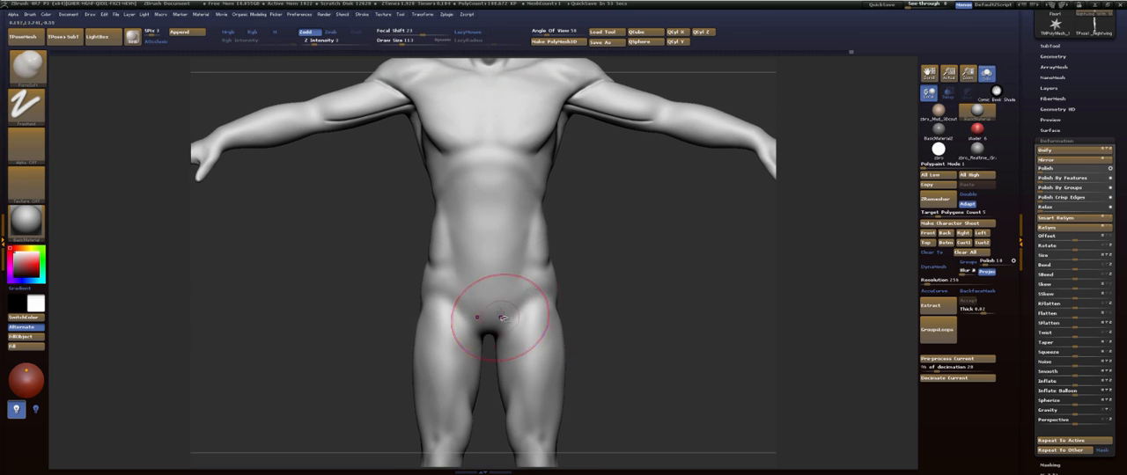
pyautogui.moveTo(621, 279)
pyautogui.mouseDown()
pyautogui.moveTo(620, 171)
pyautogui.moveTo(626, 288)
pyautogui.moveTo(617, 272)
pyautogui.mouseUp()
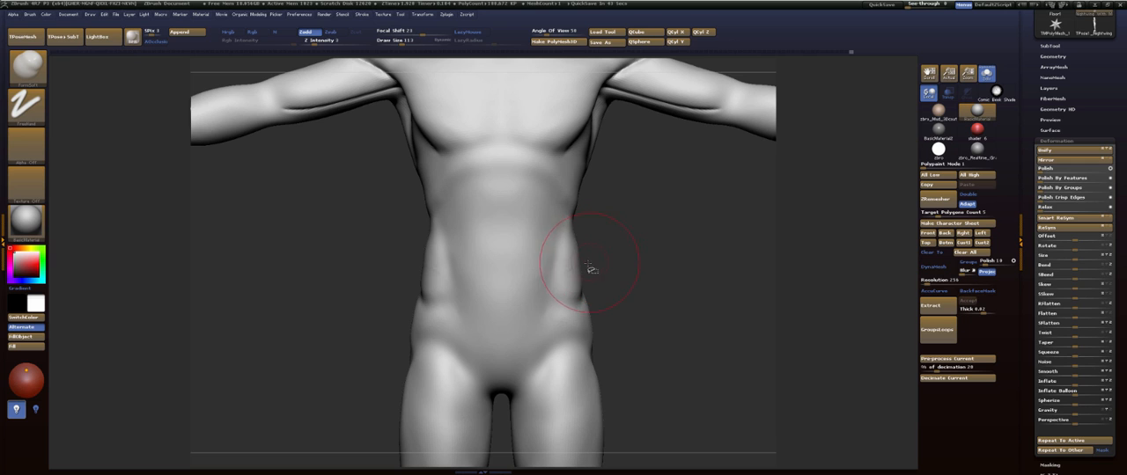
# - Switch the body to a lower subdivision level and lasso-mask the legs and hips from the side view
pyautogui.moveTo(592, 270); pyautogui.dragTo(646, 239)
pyautogui.hotkey('shift', 'f')
pyautogui.press('f')
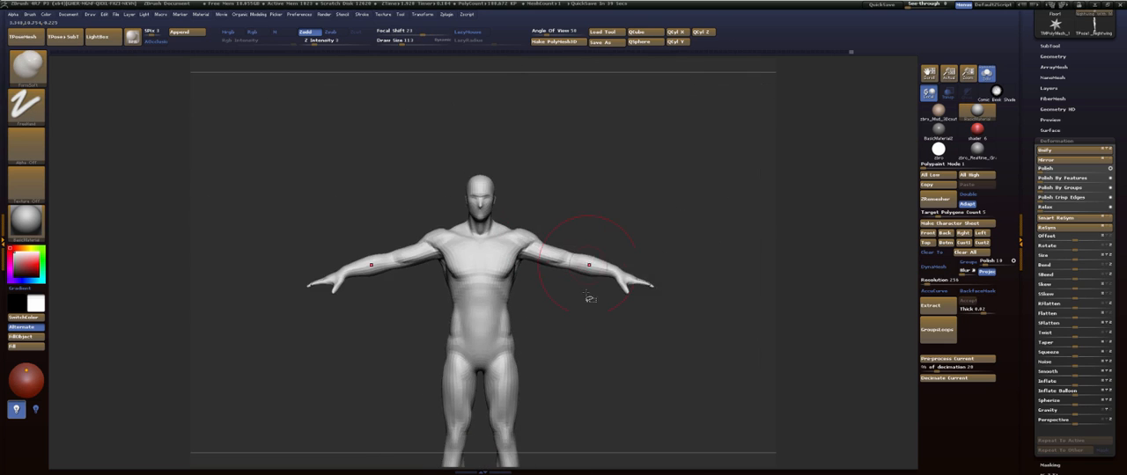
pyautogui.keyDown('alt'); pyautogui.moveTo(586, 293); pyautogui.dragTo(537, 236); pyautogui.keyUp('alt')
pyautogui.keyDown('alt'); pyautogui.moveTo(588, 236); pyautogui.dragTo(611, 213); pyautogui.keyUp('alt')
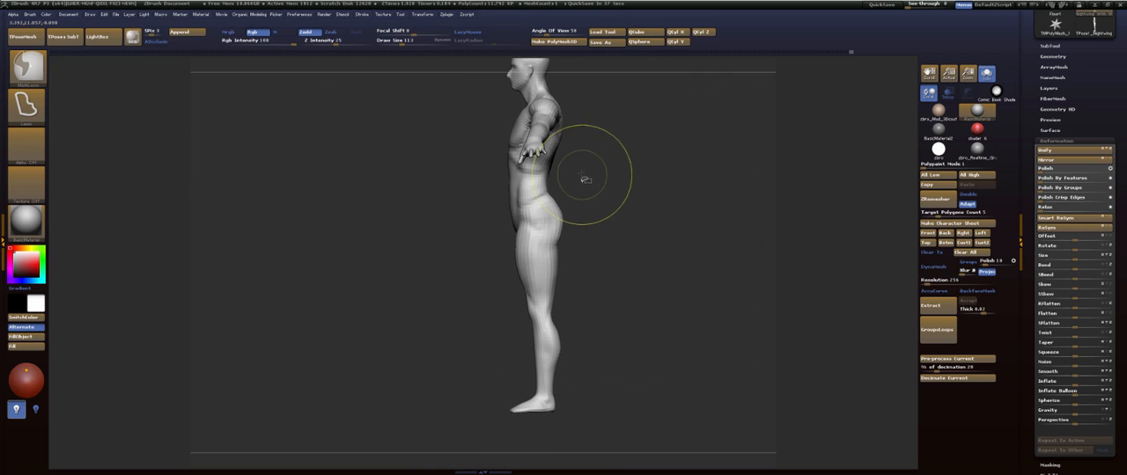
pyautogui.moveTo(467, 346)
pyautogui.keyDown('ctrl'); pyautogui.mouseDown()
pyautogui.moveTo(621, 432)
pyautogui.moveTo(548, 249)
pyautogui.mouseUp(); pyautogui.keyUp('ctrl')
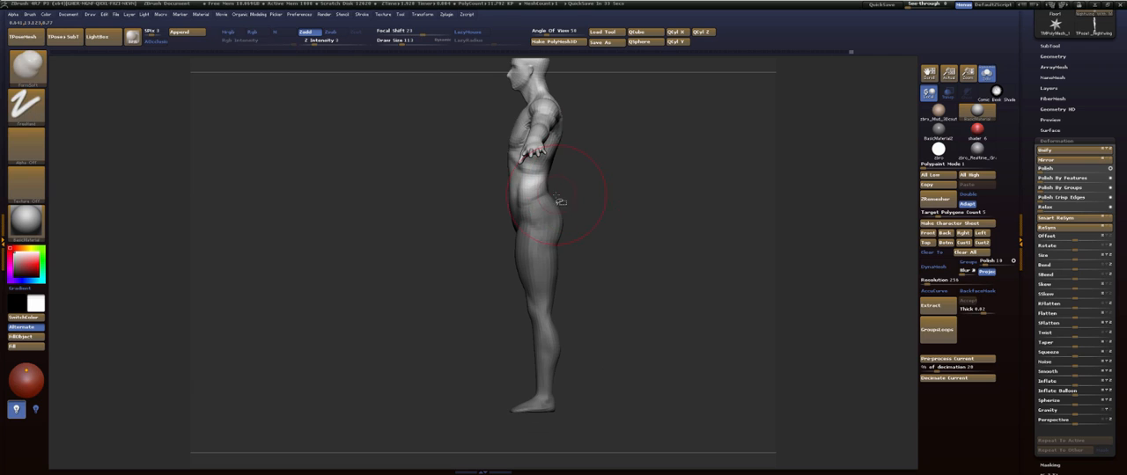
# - Invert the mask and shorten the legs slightly with a vertical Transpose line from the waist to below the feet, then clear the mask
pyautogui.press('w')
pyautogui.keyDown('shift'); pyautogui.moveTo(542, 386); pyautogui.dragTo(534, 456); pyautogui.keyUp('shift')
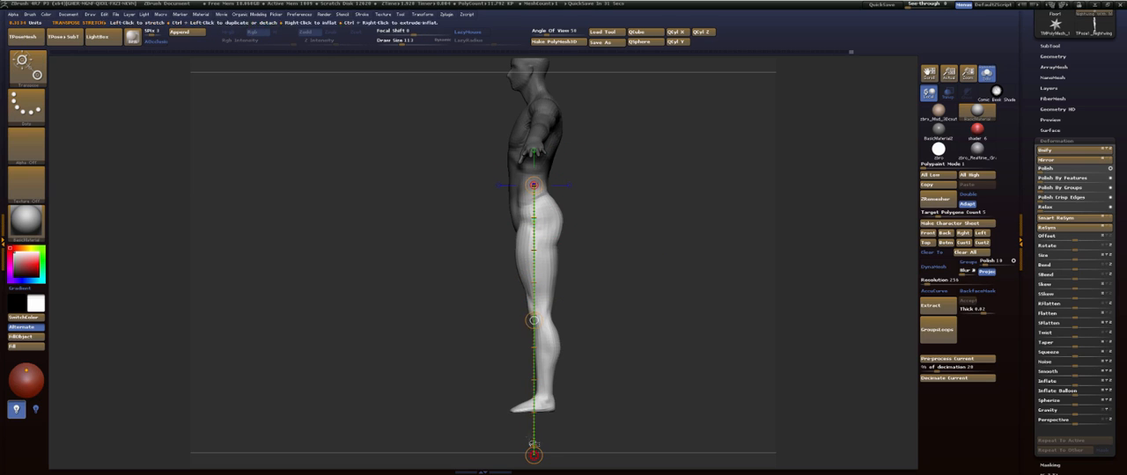
pyautogui.press('q')
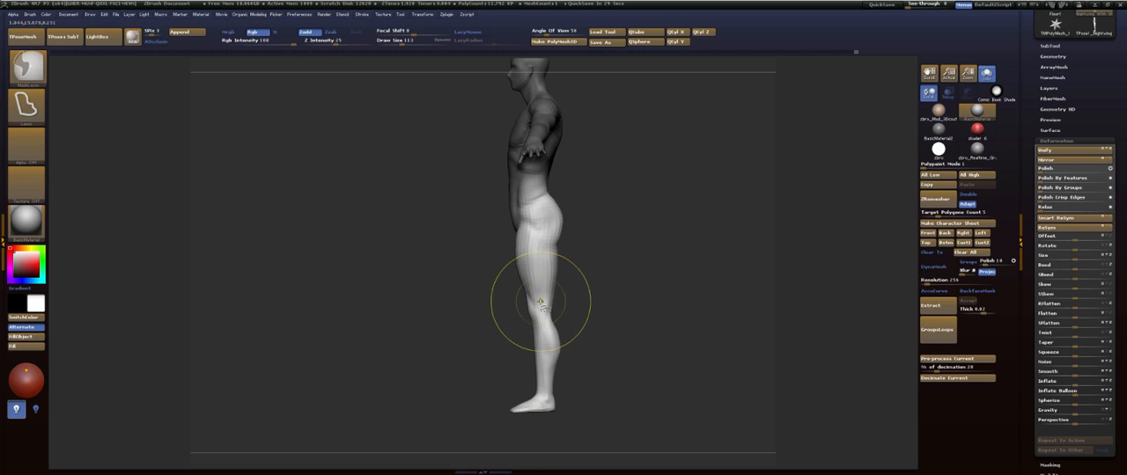
pyautogui.press('w')
pyautogui.press('q')
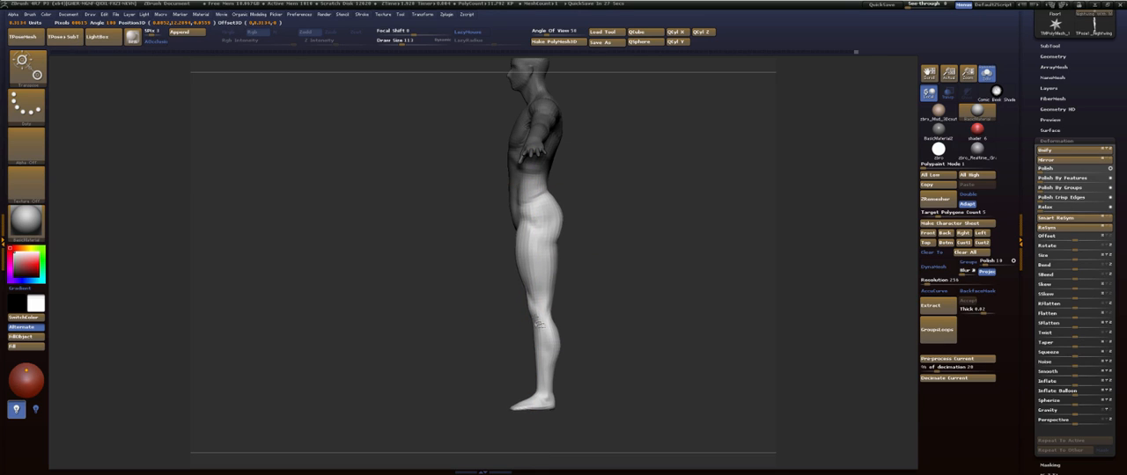
pyautogui.press('q')
pyautogui.moveTo(616, 248)
pyautogui.mouseDown()
pyautogui.moveTo(665, 235)
pyautogui.moveTo(613, 252)
pyautogui.moveTo(616, 279)
pyautogui.moveTo(629, 272)
pyautogui.mouseUp()
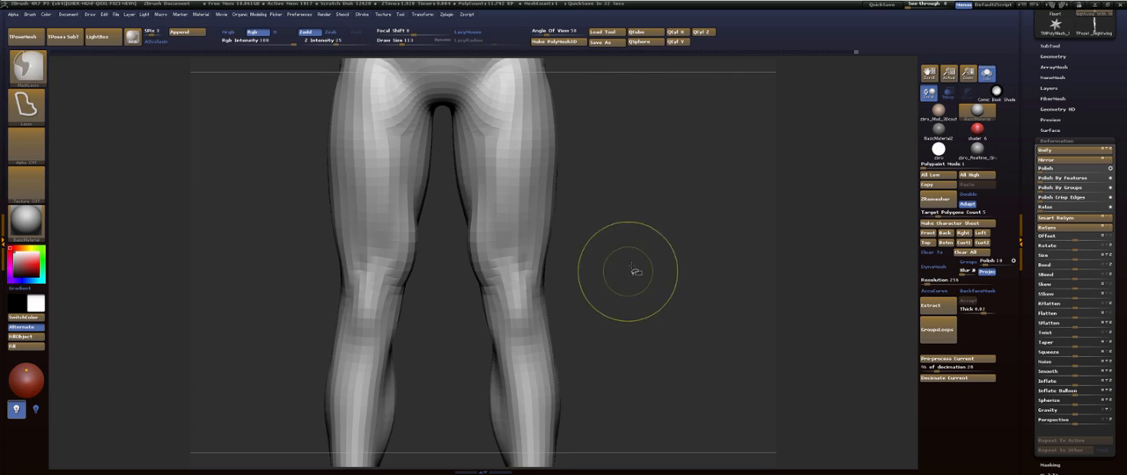
# - Adjust the silhouette of the outer hip and upper thigh with the Move brush, working from the front and back
pyautogui.moveTo(634, 234)
pyautogui.keyDown('alt'); pyautogui.mouseDown()
pyautogui.moveTo(634, 322)
pyautogui.moveTo(618, 341)
pyautogui.moveTo(536, 348)
pyautogui.mouseUp(); pyautogui.keyUp('alt')
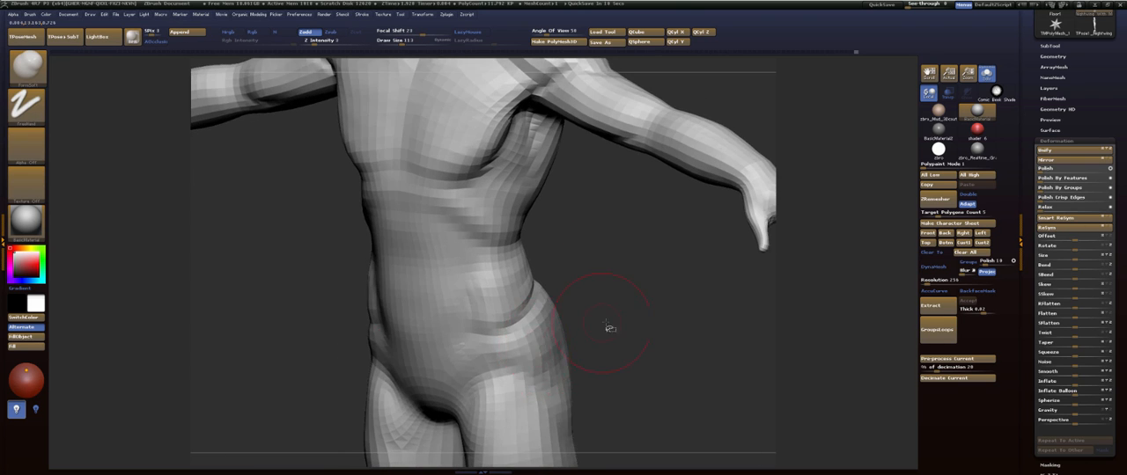
pyautogui.moveTo(609, 328)
pyautogui.mouseDown()
pyautogui.moveTo(626, 326)
pyautogui.moveTo(616, 266)
pyautogui.moveTo(602, 284)
pyautogui.moveTo(653, 330)
pyautogui.mouseUp()
pyautogui.press('b')
pyautogui.press('m')
pyautogui.press('v')
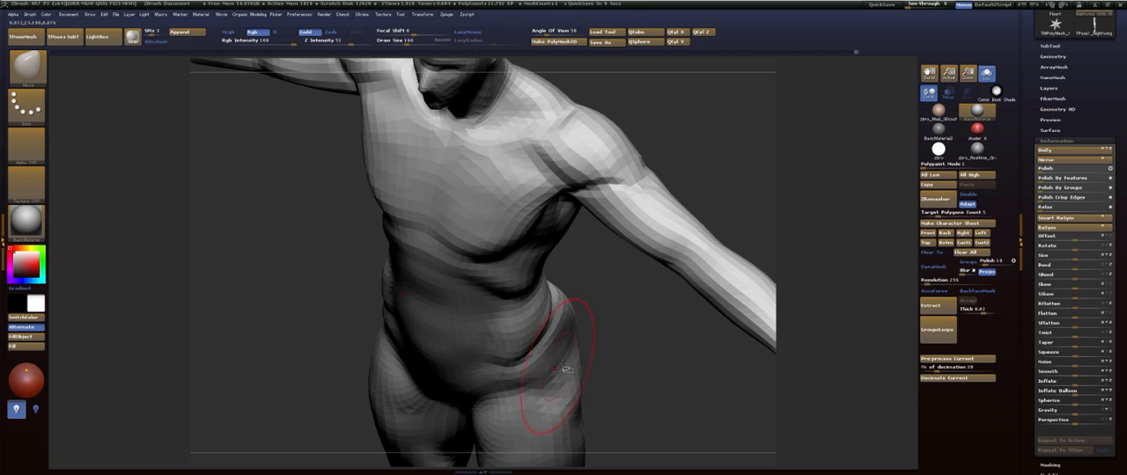
pyautogui.keyDown('shift'); pyautogui.moveTo(632, 337); pyautogui.dragTo(650, 310); pyautogui.keyUp('shift')
pyautogui.keyDown('alt'); pyautogui.moveTo(636, 266); pyautogui.dragTo(632, 186); pyautogui.keyUp('alt')
pyautogui.moveTo(642, 255)
pyautogui.mouseDown()
pyautogui.moveTo(570, 248)
pyautogui.moveTo(514, 265)
pyautogui.mouseUp()
pyautogui.moveTo(526, 309)
pyautogui.keyDown('alt'); pyautogui.mouseDown()
pyautogui.moveTo(553, 227)
pyautogui.moveTo(590, 249)
pyautogui.mouseUp(); pyautogui.keyUp('alt')
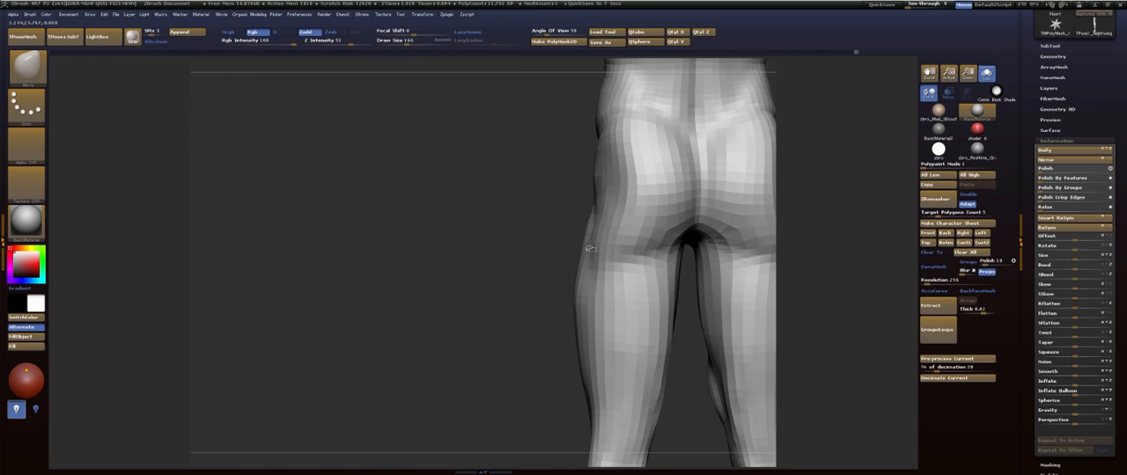
pyautogui.moveTo(613, 209); pyautogui.dragTo(608, 208)
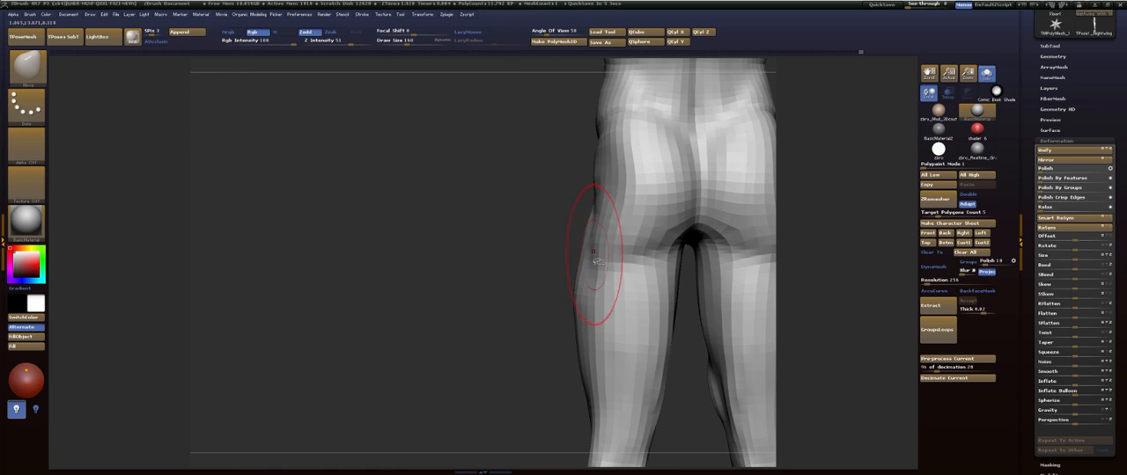
pyautogui.moveTo(526, 288); pyautogui.dragTo(606, 284)
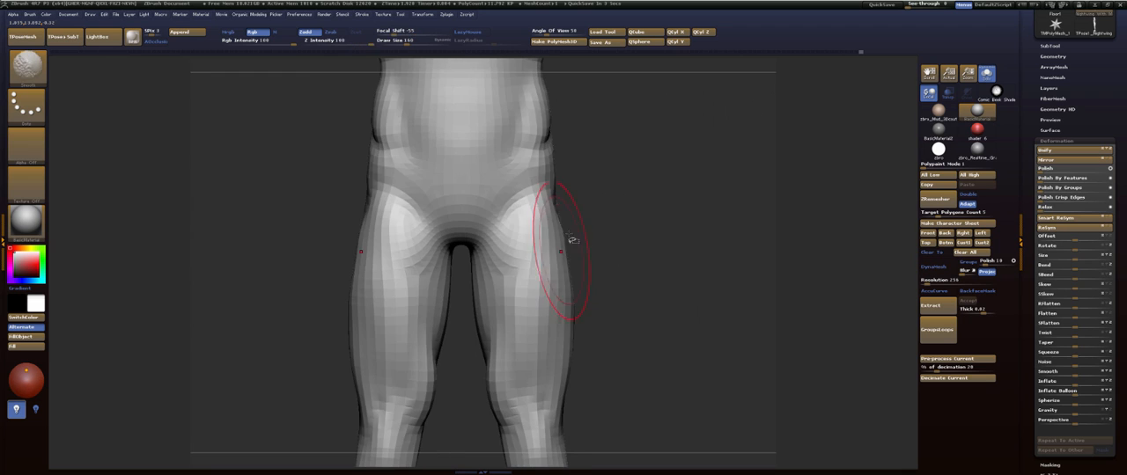
# - Set the draw size to 122 and reshape the side of the ribcage below the armpit with the Move brush from above
pyautogui.keyDown('alt'); pyautogui.moveTo(605, 214); pyautogui.dragTo(612, 286); pyautogui.keyUp('alt')
pyautogui.moveTo(615, 167)
pyautogui.keyDown('alt'); pyautogui.mouseDown()
pyautogui.moveTo(625, 210)
pyautogui.moveTo(661, 265)
pyautogui.moveTo(621, 241)
pyautogui.moveTo(616, 170)
pyautogui.moveTo(649, 273)
pyautogui.moveTo(588, 269)
pyautogui.mouseUp(); pyautogui.keyUp('alt')
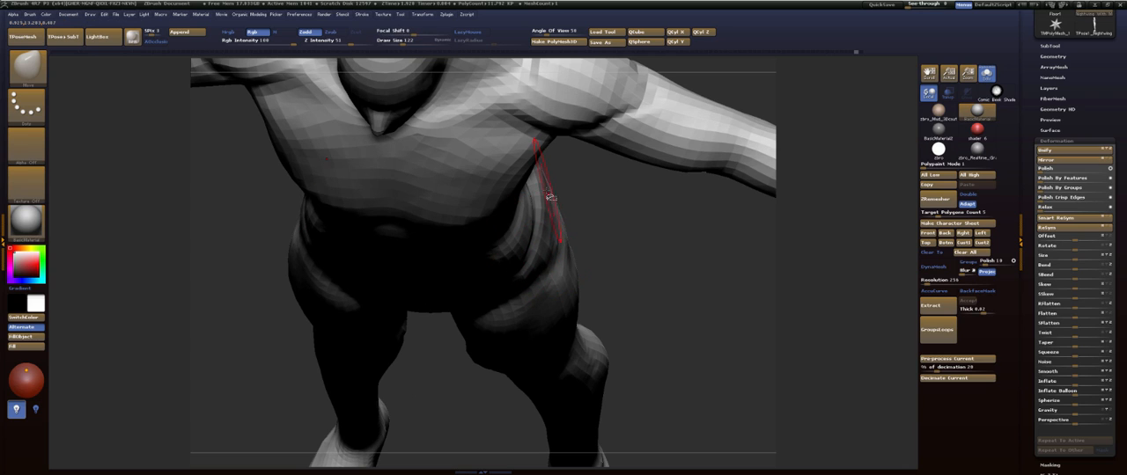
pyautogui.moveTo(615, 252); pyautogui.dragTo(607, 250)
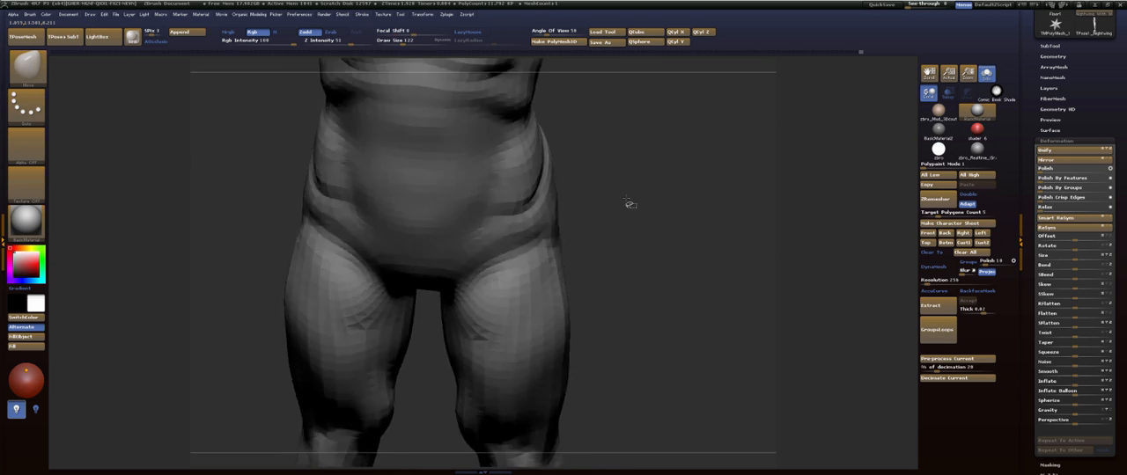
pyautogui.moveTo(628, 202)
pyautogui.mouseDown()
pyautogui.moveTo(626, 234)
pyautogui.moveTo(581, 212)
pyautogui.moveTo(641, 155)
pyautogui.moveTo(493, 259)
pyautogui.moveTo(502, 226)
pyautogui.moveTo(502, 293)
pyautogui.moveTo(511, 276)
pyautogui.moveTo(638, 222)
pyautogui.moveTo(608, 242)
pyautogui.moveTo(618, 245)
pyautogui.mouseUp()
# - Frame the whole body and scrub the undo history back to an early state to compare the sculpt's progress
pyautogui.press('f')
pyautogui.moveTo(599, 282)
pyautogui.keyDown('alt'); pyautogui.mouseDown()
pyautogui.moveTo(609, 299)
pyautogui.moveTo(606, 280)
pyautogui.mouseUp(); pyautogui.keyUp('alt')
pyautogui.moveTo(861, 54)
pyautogui.mouseDown()
pyautogui.moveTo(306, 27)
pyautogui.moveTo(60, 62)
pyautogui.moveTo(94, 61)
pyautogui.mouseUp()
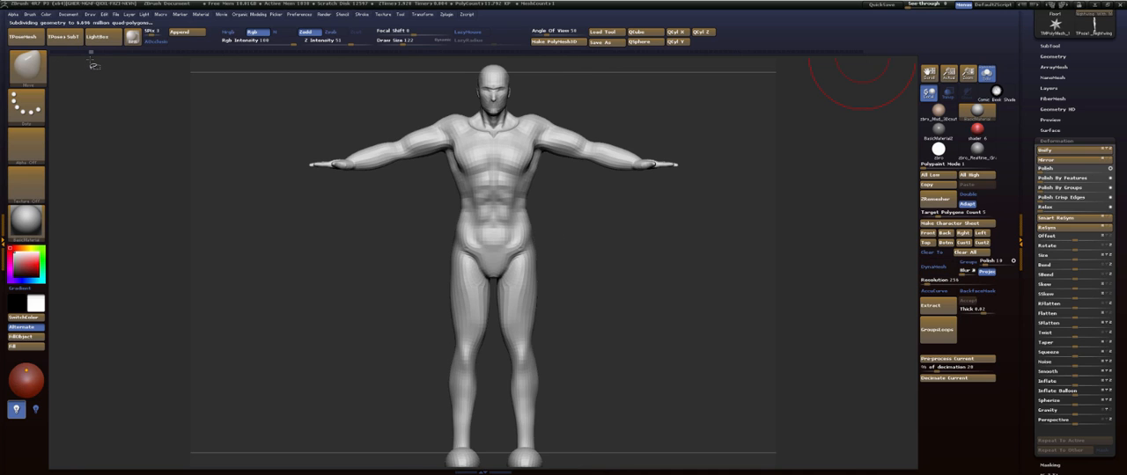
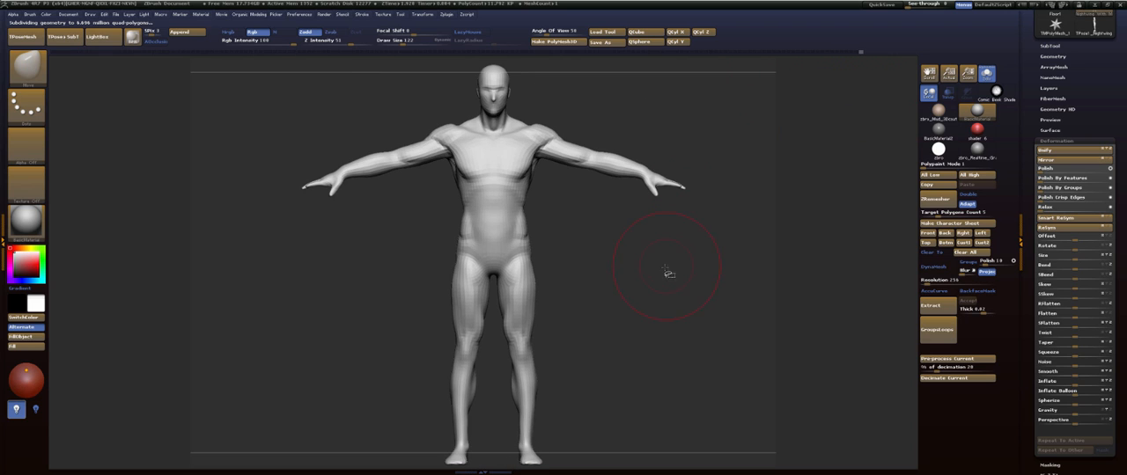
# - Reshape the feet with a smaller Move brush, working from the side and from below
pyautogui.moveTo(669, 273); pyautogui.dragTo(618, 275)
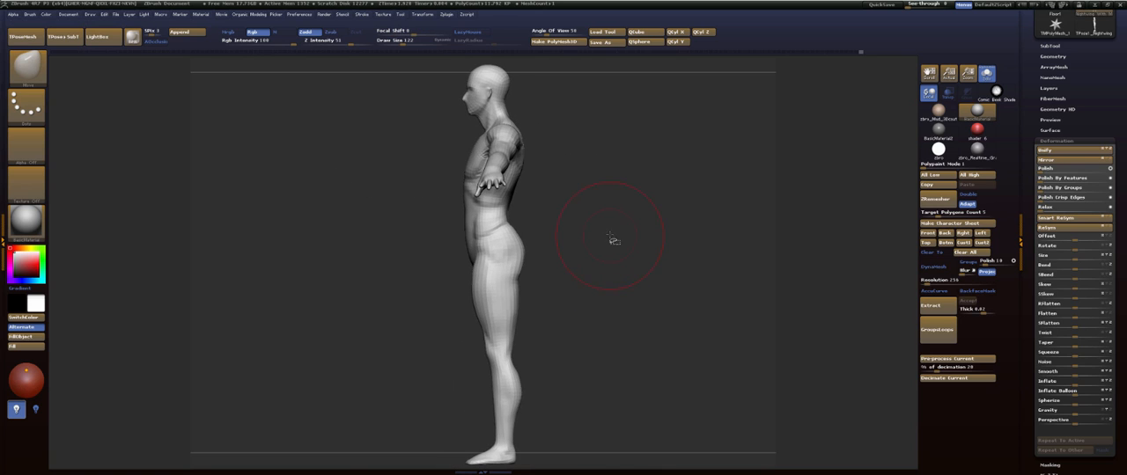
pyautogui.keyDown('alt'); pyautogui.moveTo(594, 163); pyautogui.dragTo(579, 156); pyautogui.keyUp('alt')
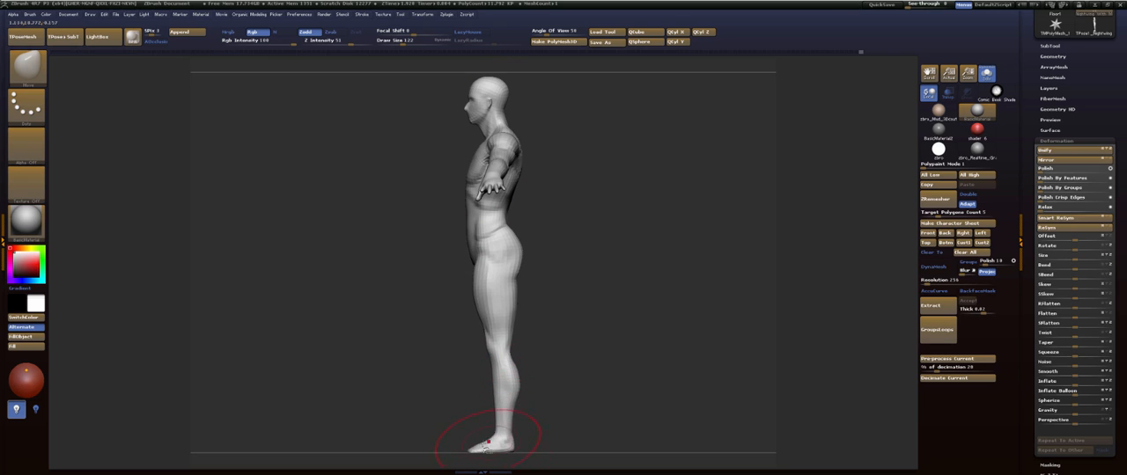
pyautogui.moveTo(617, 168); pyautogui.dragTo(609, 272)
pyautogui.moveTo(612, 323); pyautogui.dragTo(608, 225)
pyautogui.press('s')
pyautogui.click(471, 222)
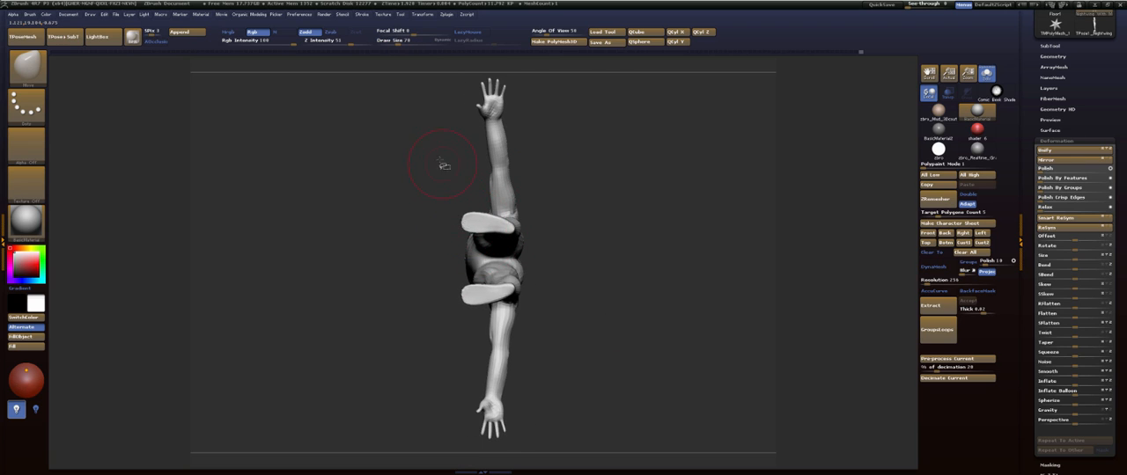
pyautogui.moveTo(442, 164); pyautogui.dragTo(435, 282)
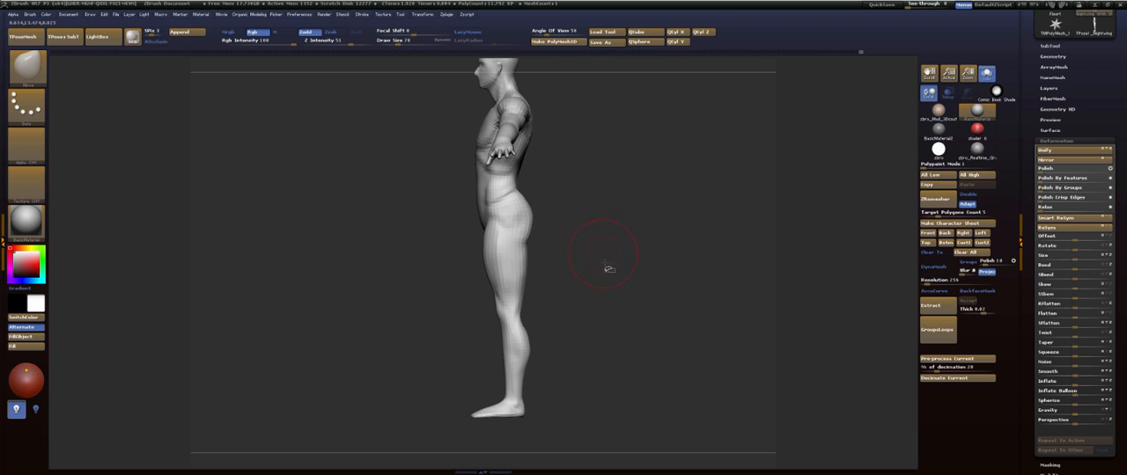
pyautogui.keyDown('alt'); pyautogui.moveTo(605, 280); pyautogui.dragTo(611, 247); pyautogui.keyUp('alt')
pyautogui.keyDown('alt'); pyautogui.moveTo(652, 174); pyautogui.dragTo(641, 274); pyautogui.keyUp('alt')
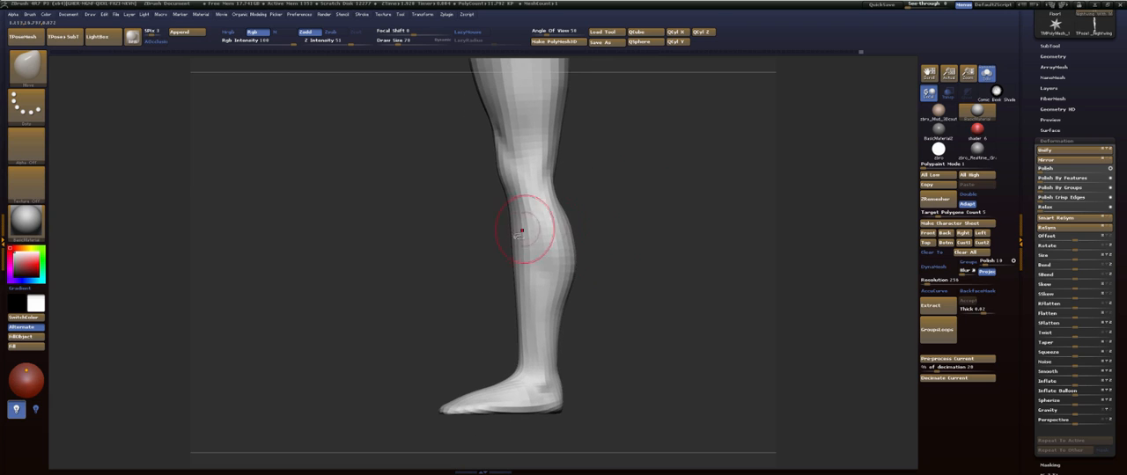
# - Refine the shin and calf volumes with the FormSoft brush and smooth the lower leg
pyautogui.moveTo(467, 258); pyautogui.dragTo(485, 243)
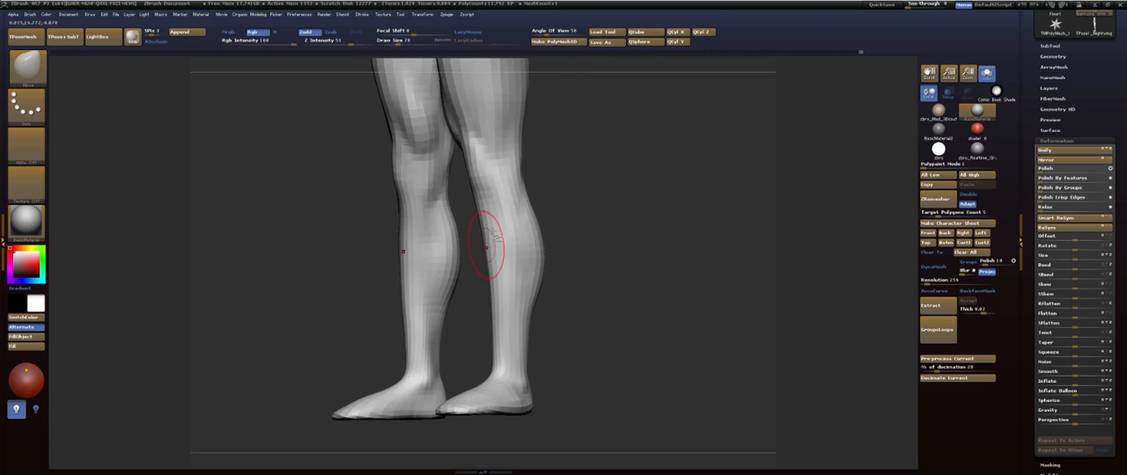
pyautogui.press('b')
pyautogui.press('f')
pyautogui.press('s')
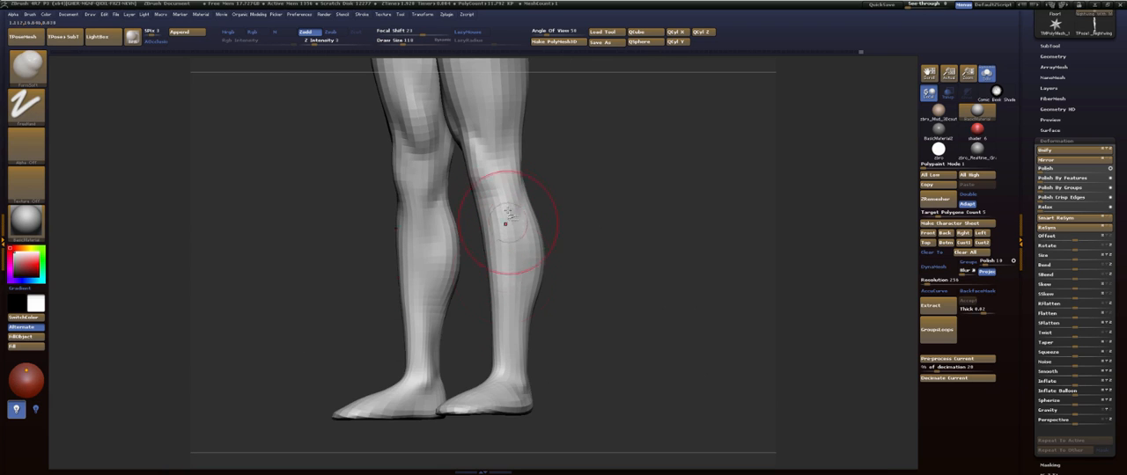
pyautogui.press('b')
pyautogui.press('s')
pyautogui.press('t')
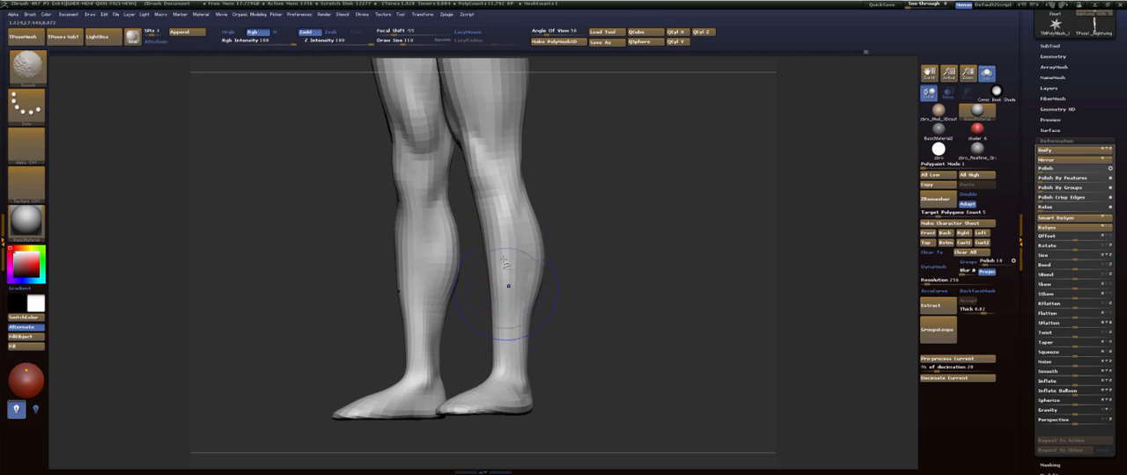
pyautogui.press('b')
pyautogui.press('f')
pyautogui.press('s')
pyautogui.moveTo(629, 214); pyautogui.dragTo(575, 221)
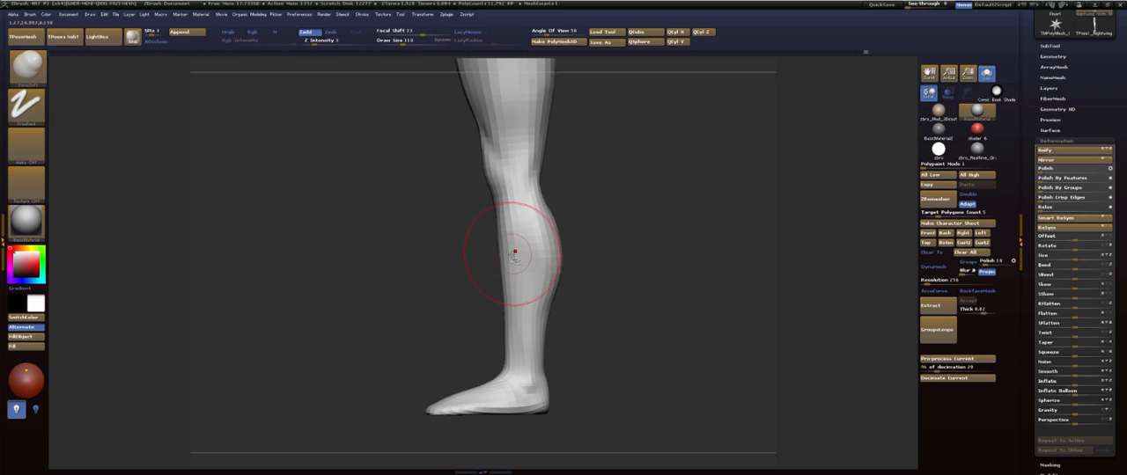
# - Adjust the lower leg's side profile along the shin above the ankle with the Move brush
pyautogui.press('b')
pyautogui.press('m')
pyautogui.press('v')
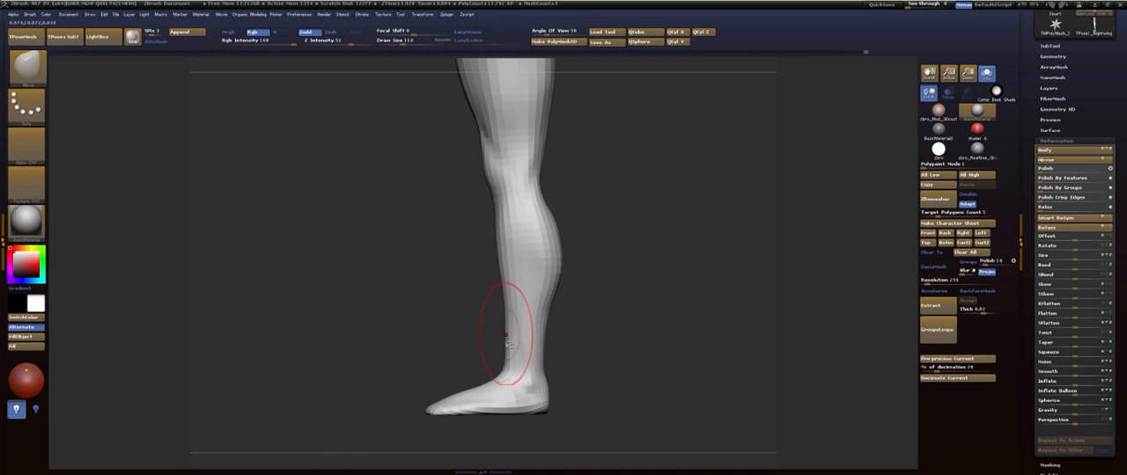
pyautogui.moveTo(662, 198)
pyautogui.keyDown('alt'); pyautogui.mouseDown()
pyautogui.moveTo(636, 284)
pyautogui.moveTo(599, 277)
pyautogui.moveTo(599, 217)
pyautogui.moveTo(589, 246)
pyautogui.moveTo(581, 239)
pyautogui.moveTo(593, 231)
pyautogui.moveTo(549, 239)
pyautogui.moveTo(551, 307)
pyautogui.moveTo(524, 353)
pyautogui.mouseUp(); pyautogui.keyUp('alt')
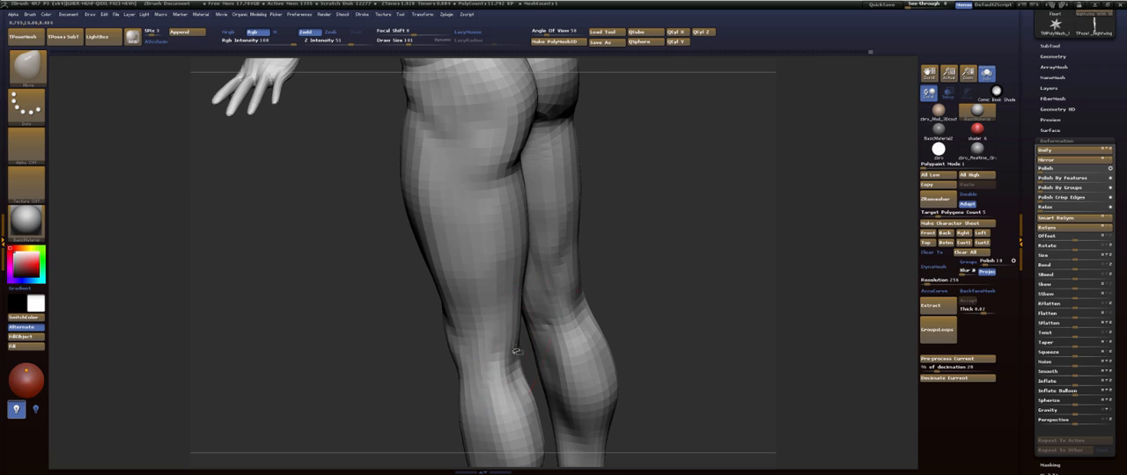
# - Set the draw size to 126 and reshape the inner knee, back of the thigh and lower buttock with the Move brush
pyautogui.press('s')
pyautogui.moveTo(522, 303); pyautogui.dragTo(511, 307)
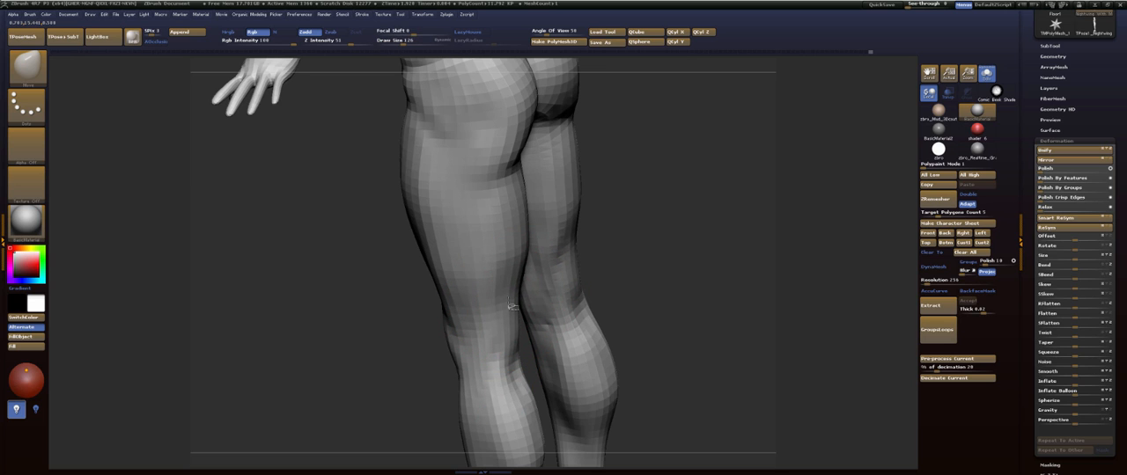
pyautogui.moveTo(554, 278); pyautogui.dragTo(555, 228)
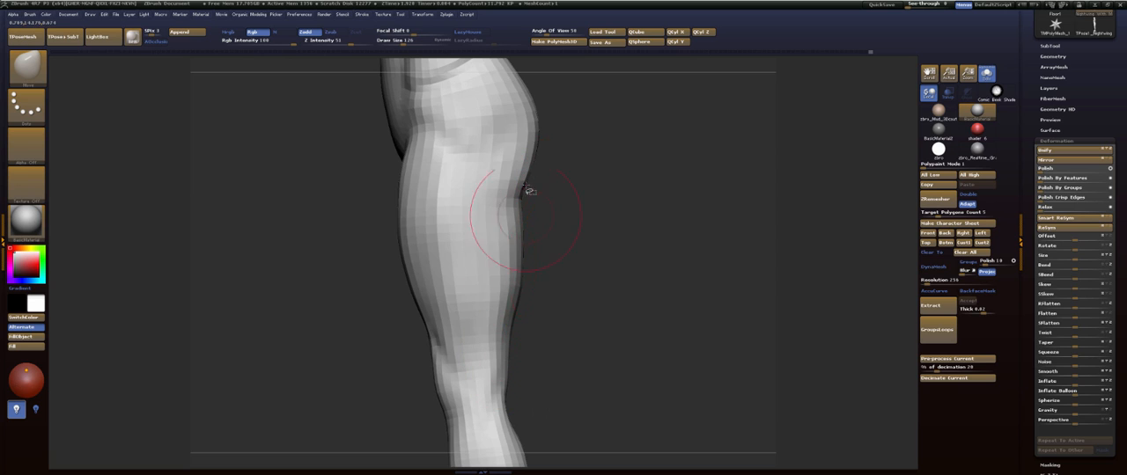
pyautogui.moveTo(543, 190); pyautogui.dragTo(554, 219)
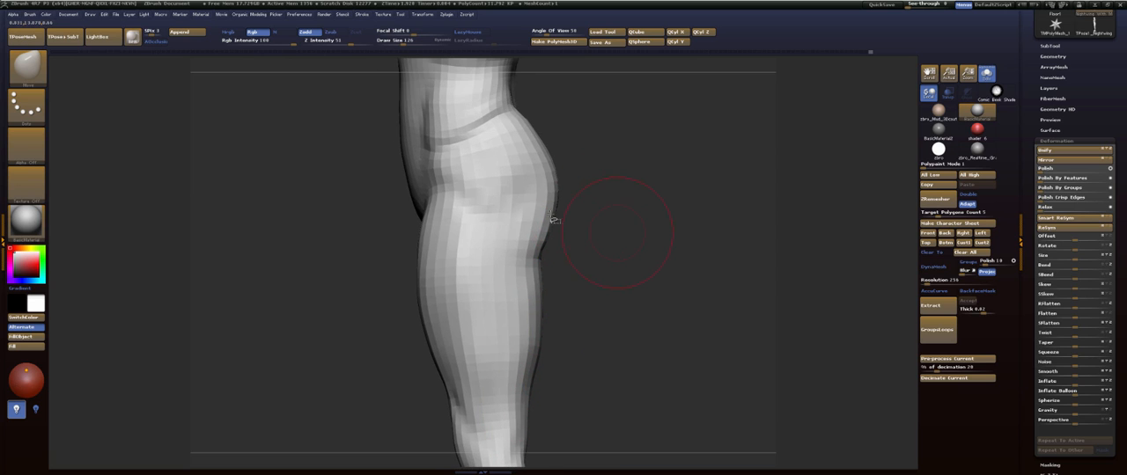
# - Set the draw size to 155, then reshape and smooth the groin and the front contour of the upper thigh
pyautogui.moveTo(389, 261)
pyautogui.mouseDown()
pyautogui.moveTo(421, 234)
pyautogui.moveTo(402, 244)
pyautogui.mouseUp()
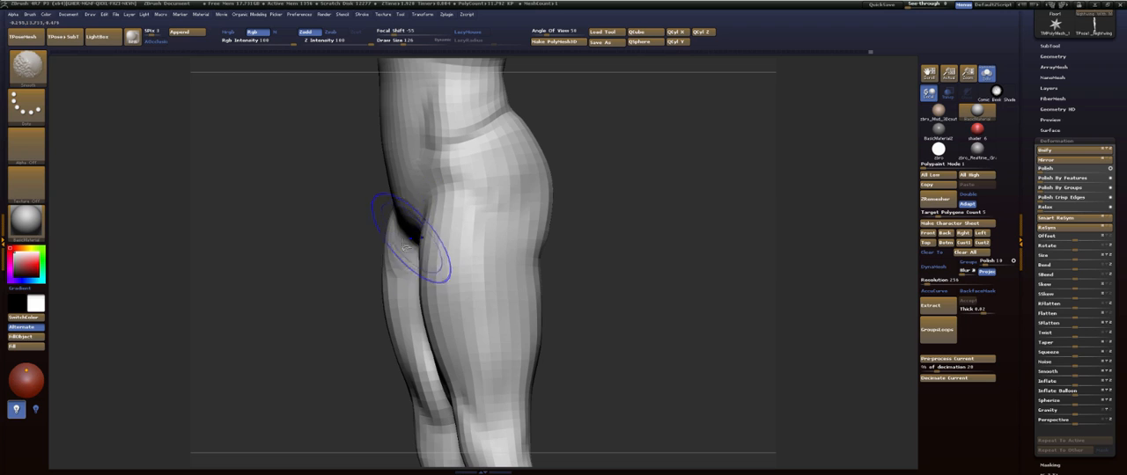
pyautogui.moveTo(588, 199); pyautogui.dragTo(621, 182)
pyautogui.press('s')
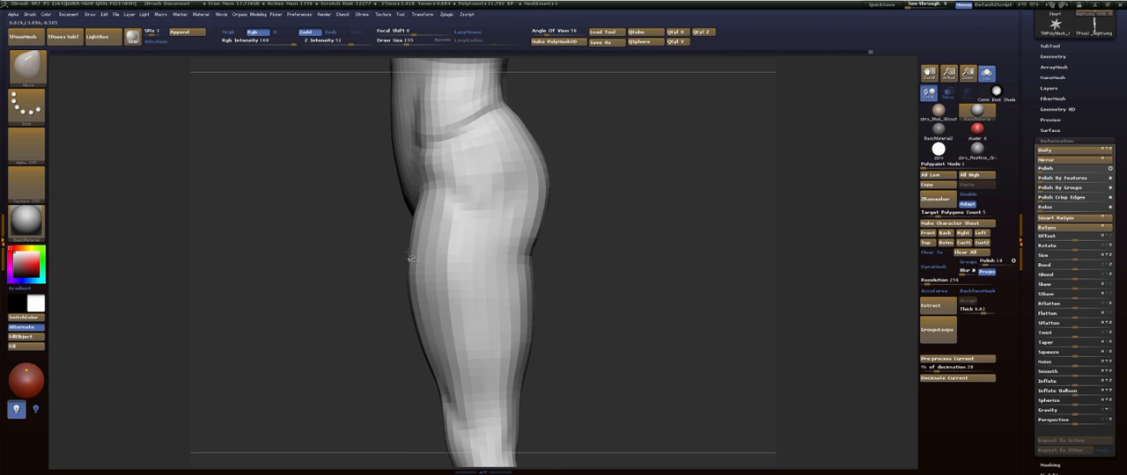
pyautogui.keyDown('shift'); pyautogui.moveTo(441, 209); pyautogui.dragTo(419, 227); pyautogui.keyUp('shift')
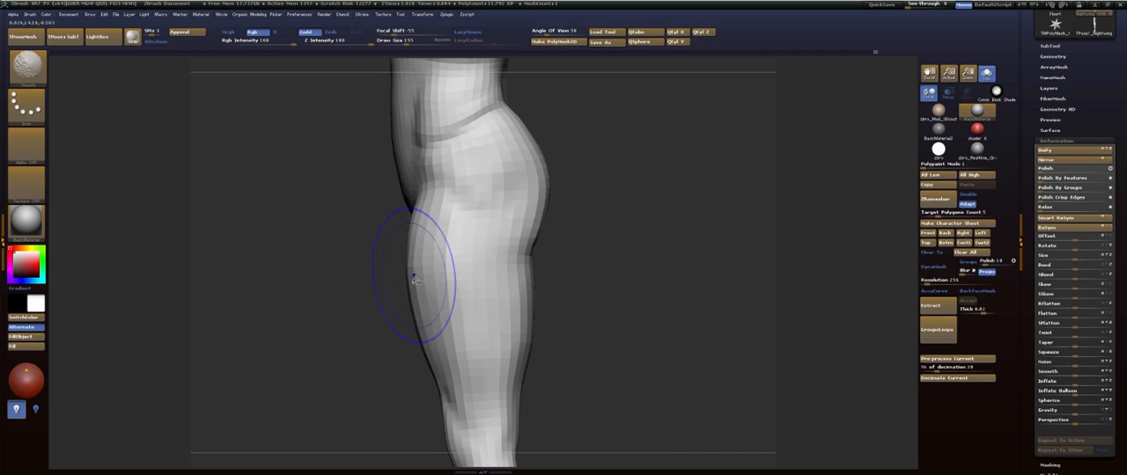
pyautogui.keyDown('shift'); pyautogui.moveTo(414, 276); pyautogui.dragTo(415, 297); pyautogui.keyUp('shift')
pyautogui.moveTo(387, 332)
pyautogui.keyDown('alt'); pyautogui.mouseDown()
pyautogui.moveTo(402, 279)
pyautogui.moveTo(361, 249)
pyautogui.moveTo(387, 306)
pyautogui.moveTo(425, 262)
pyautogui.mouseUp(); pyautogui.keyUp('alt')
# - Adjust the shoulder contour and the outer and lower edges of the pectorals from the front with the Move brush
pyautogui.moveTo(617, 182)
pyautogui.keyDown('alt'); pyautogui.mouseDown()
pyautogui.moveTo(642, 242)
pyautogui.moveTo(711, 213)
pyautogui.mouseUp(); pyautogui.keyUp('alt')
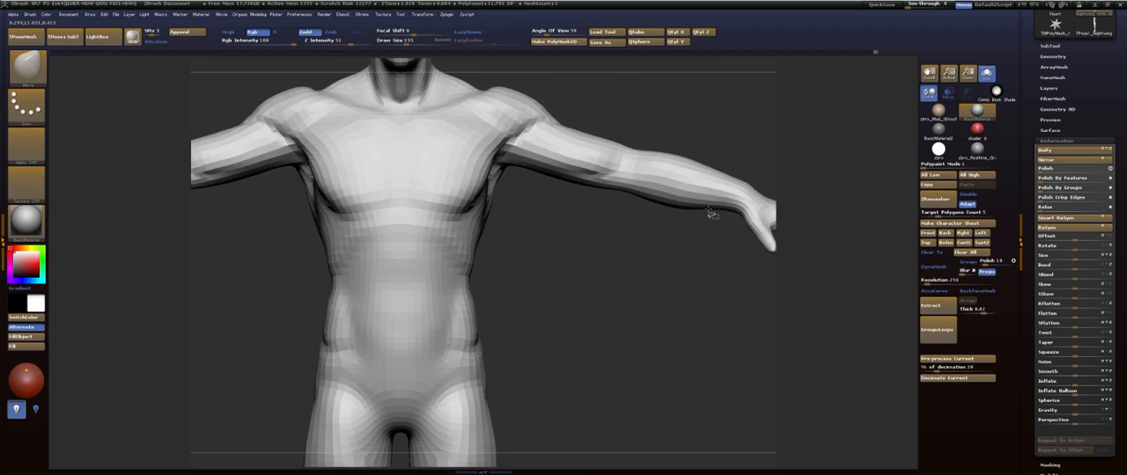
pyautogui.keyDown('alt'); pyautogui.moveTo(402, 174); pyautogui.dragTo(483, 267); pyautogui.keyUp('alt')
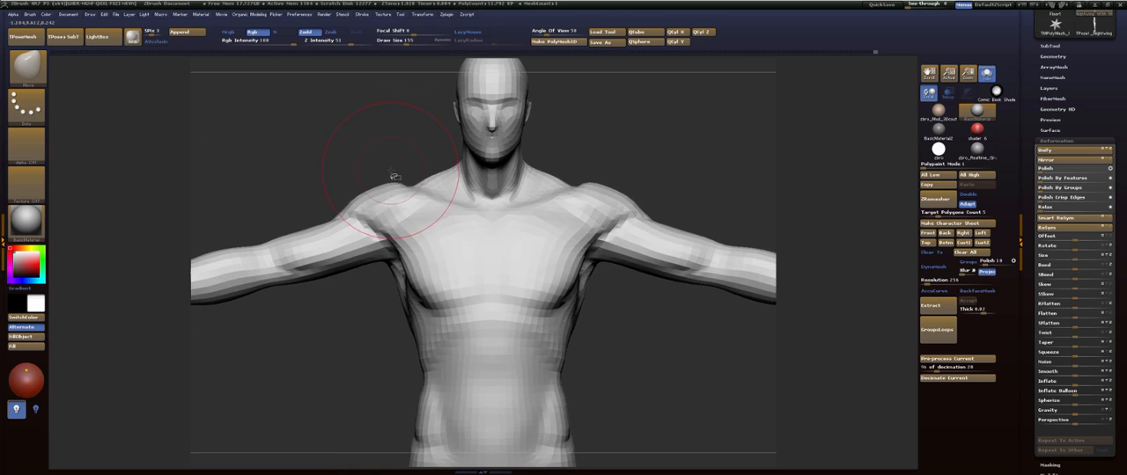
pyautogui.moveTo(394, 174); pyautogui.dragTo(406, 176)
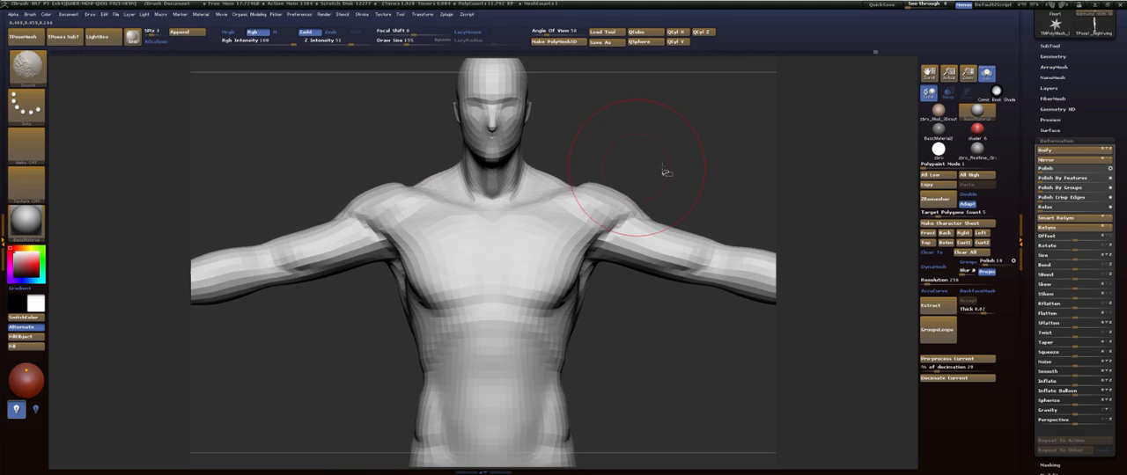
pyautogui.moveTo(667, 172); pyautogui.dragTo(657, 175)
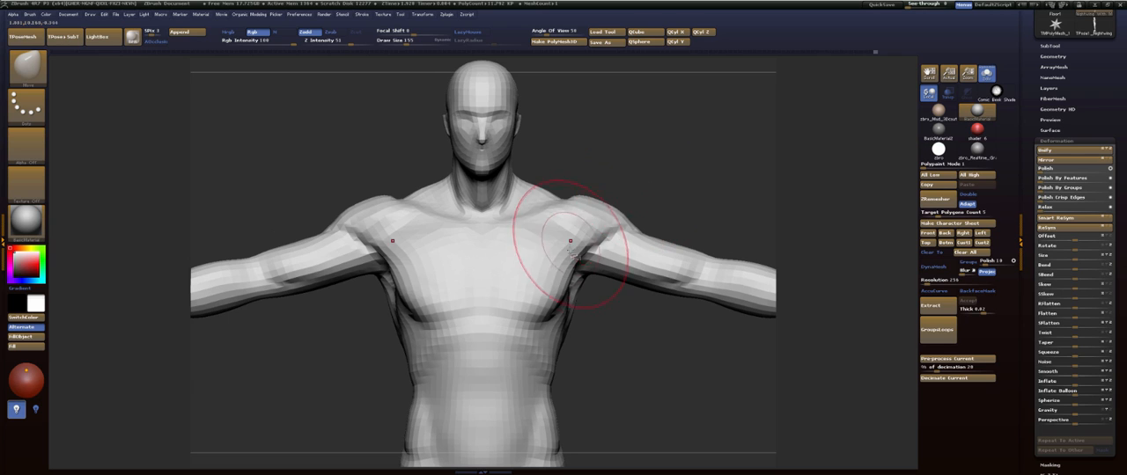
pyautogui.moveTo(564, 249); pyautogui.dragTo(557, 257)
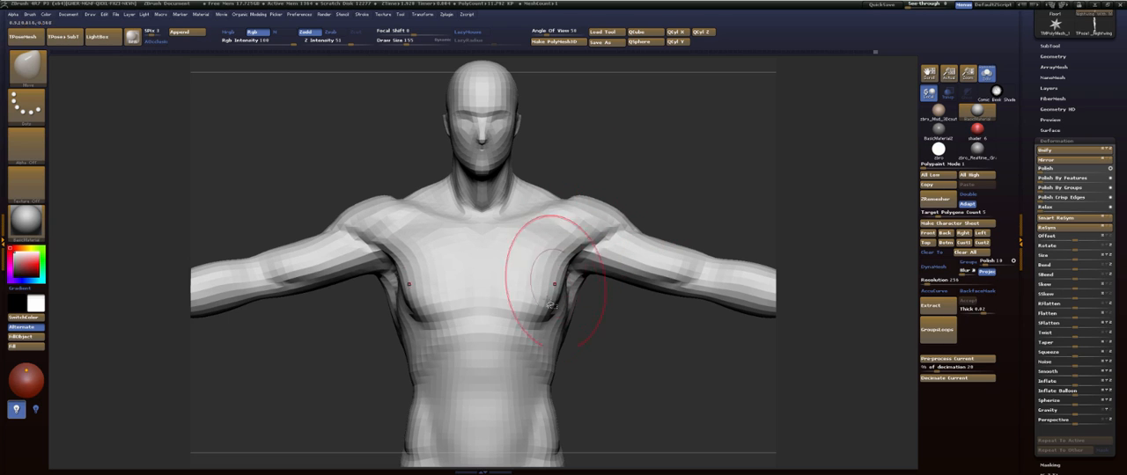
pyautogui.moveTo(534, 315); pyautogui.dragTo(537, 303)
# - Reshape the transition from the chest to the front shoulder with the Move brush, working from several angles including below
pyautogui.moveTo(667, 172); pyautogui.dragTo(567, 245)
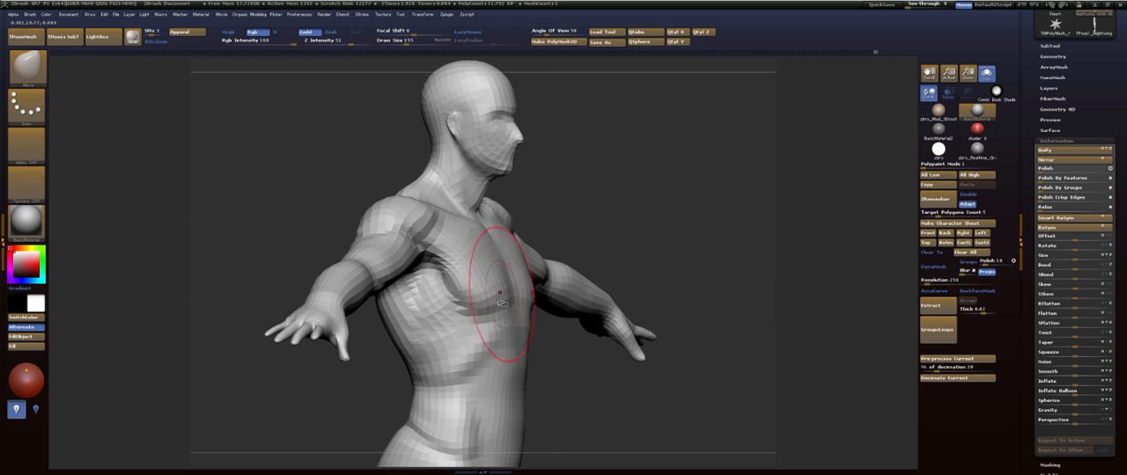
pyautogui.moveTo(636, 192); pyautogui.dragTo(584, 183)
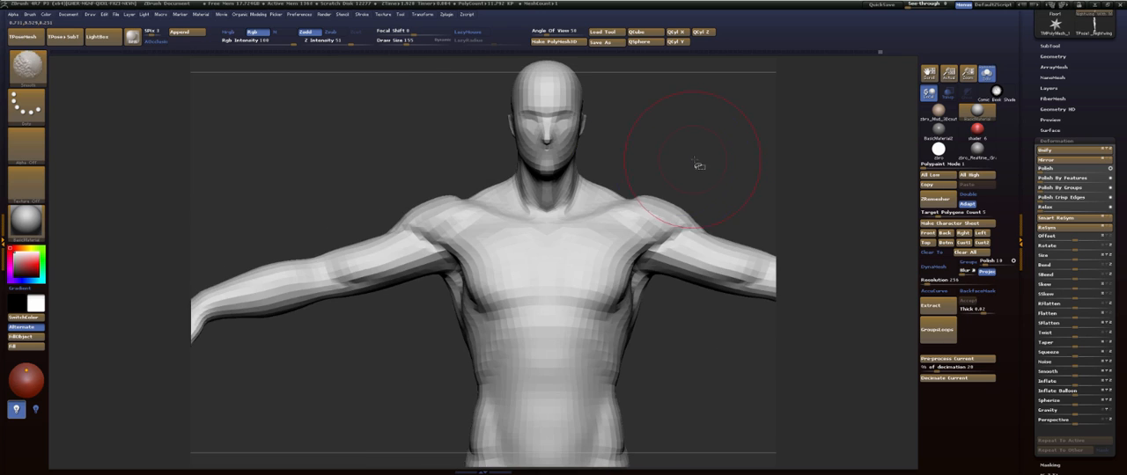
pyautogui.keyDown('alt'); pyautogui.moveTo(699, 167); pyautogui.dragTo(581, 151); pyautogui.keyUp('alt')
pyautogui.moveTo(627, 195)
pyautogui.keyDown('alt'); pyautogui.mouseDown()
pyautogui.moveTo(602, 174)
pyautogui.moveTo(609, 232)
pyautogui.moveTo(649, 176)
pyautogui.moveTo(647, 155)
pyautogui.moveTo(647, 255)
pyautogui.mouseUp(); pyautogui.keyUp('alt')
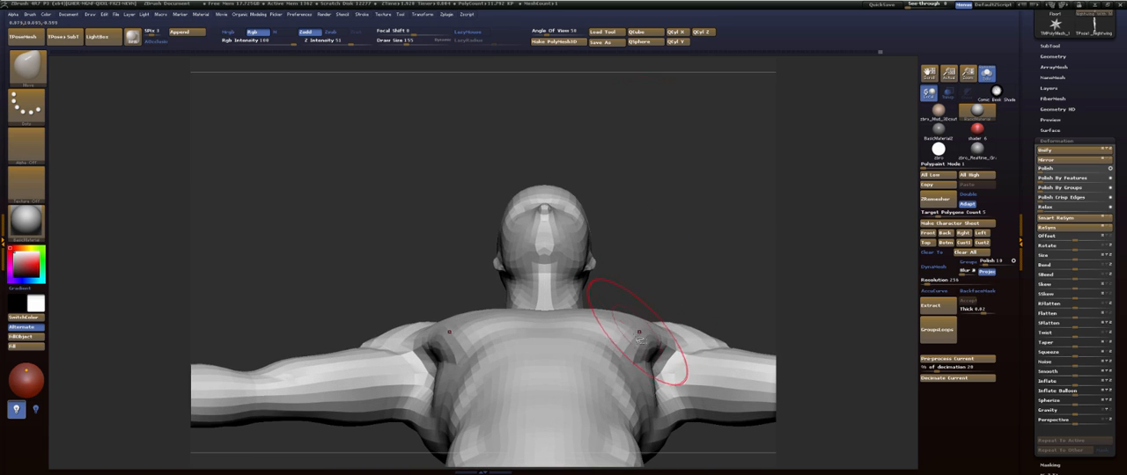
pyautogui.moveTo(635, 330); pyautogui.dragTo(629, 333)
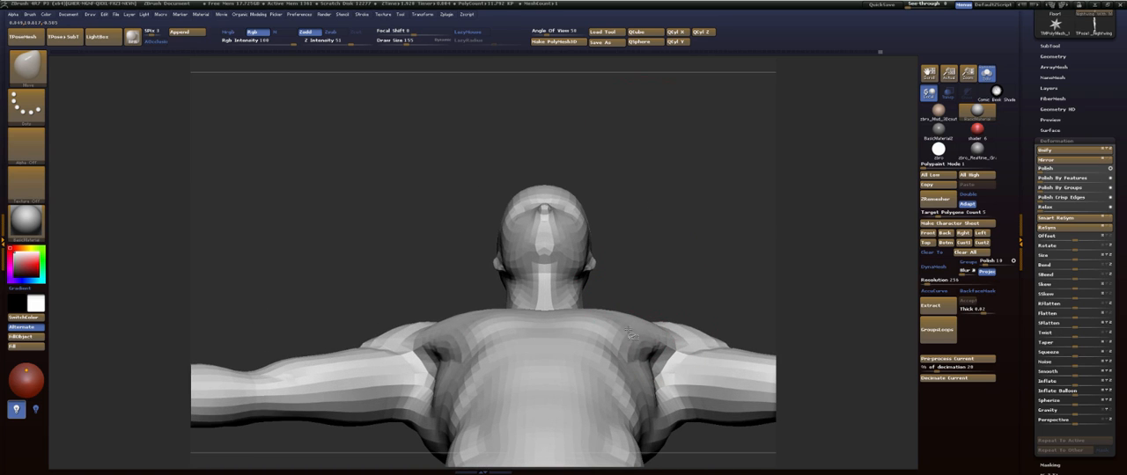
pyautogui.moveTo(678, 227); pyautogui.dragTo(683, 339)
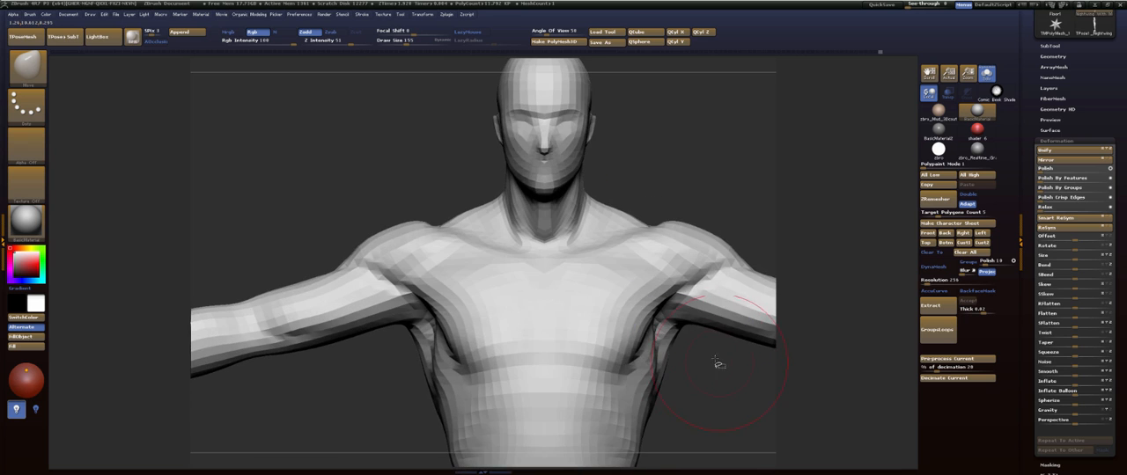
pyautogui.keyDown('alt'); pyautogui.moveTo(718, 363); pyautogui.dragTo(643, 130); pyautogui.keyUp('alt')
pyautogui.moveTo(675, 256)
pyautogui.mouseDown()
pyautogui.moveTo(660, 267)
pyautogui.moveTo(670, 295)
pyautogui.moveTo(679, 184)
pyautogui.moveTo(681, 222)
pyautogui.moveTo(657, 256)
pyautogui.moveTo(666, 337)
pyautogui.moveTo(670, 278)
pyautogui.moveTo(606, 256)
pyautogui.mouseUp()
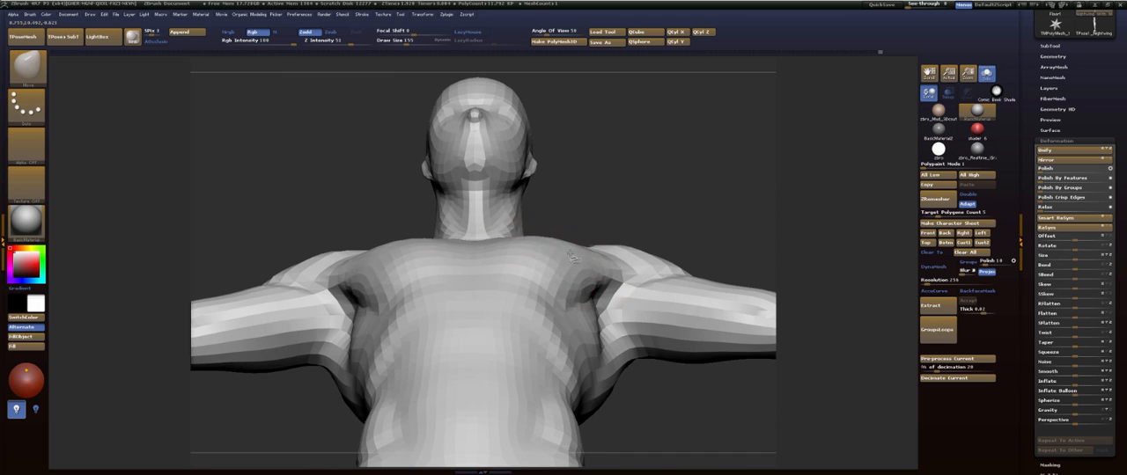
pyautogui.moveTo(601, 255); pyautogui.dragTo(611, 198)
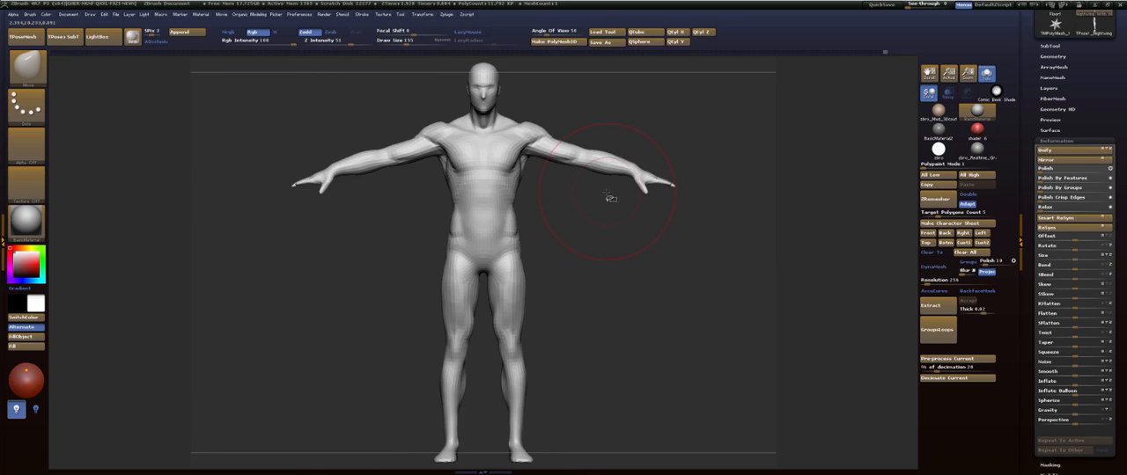
# - Raise the body's subdivision level and isolate one arm
pyautogui.press('d')
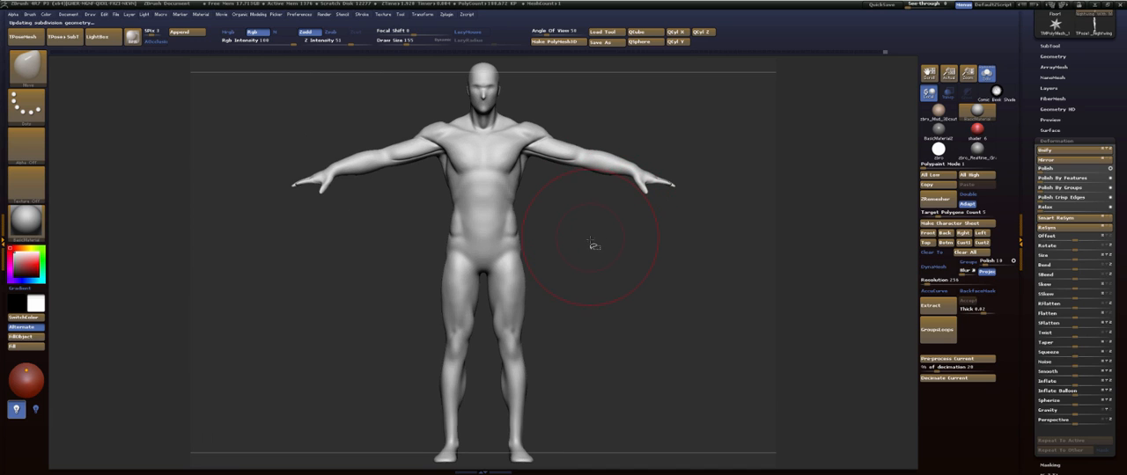
pyautogui.moveTo(594, 246); pyautogui.dragTo(546, 226)
pyautogui.keyDown('ctrl'); pyautogui.keyDown('shift'); pyautogui.click(541, 205); pyautogui.keyUp('shift'); pyautogui.keyUp('ctrl')
pyautogui.moveTo(522, 261)
pyautogui.keyDown('alt'); pyautogui.mouseDown()
pyautogui.moveTo(571, 303)
pyautogui.moveTo(543, 395)
pyautogui.moveTo(516, 352)
pyautogui.moveTo(573, 158)
pyautogui.moveTo(613, 184)
pyautogui.moveTo(611, 209)
pyautogui.mouseUp(); pyautogui.keyUp('alt')
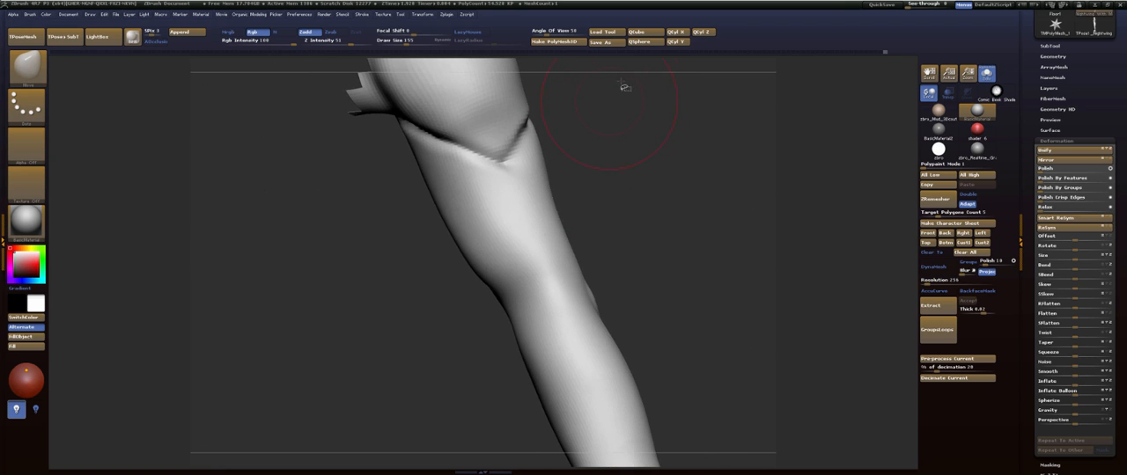
# - Carve grooves from the deltoid's lower tip toward the elbow with the Dam_Standard brush at draw size 82
pyautogui.press('b')
pyautogui.press('d')
pyautogui.press('s')
pyautogui.press('s')
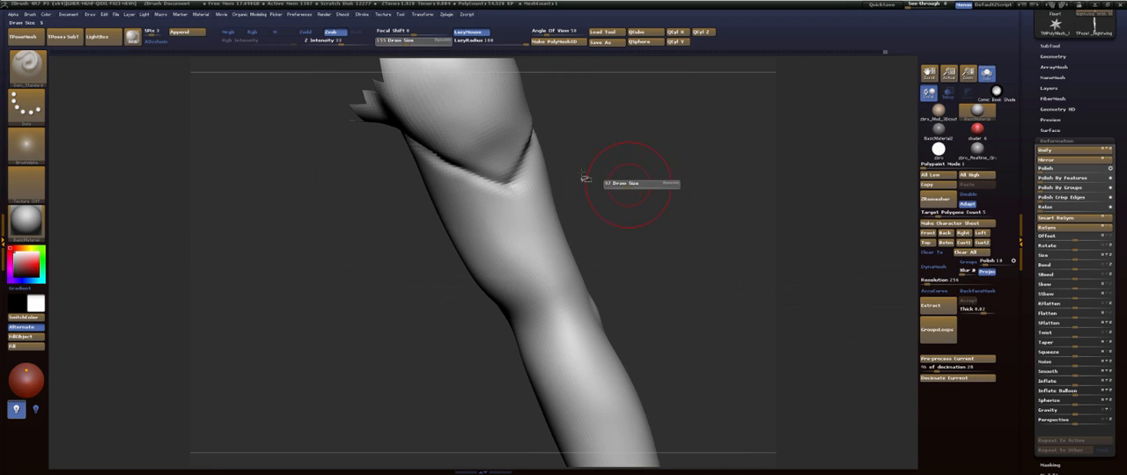
pyautogui.moveTo(583, 175); pyautogui.dragTo(572, 177)
pyautogui.moveTo(517, 291); pyautogui.dragTo(544, 351)
pyautogui.moveTo(627, 194); pyautogui.dragTo(576, 186)
pyautogui.moveTo(568, 324); pyautogui.dragTo(577, 330)
pyautogui.moveTo(648, 201); pyautogui.dragTo(591, 189)
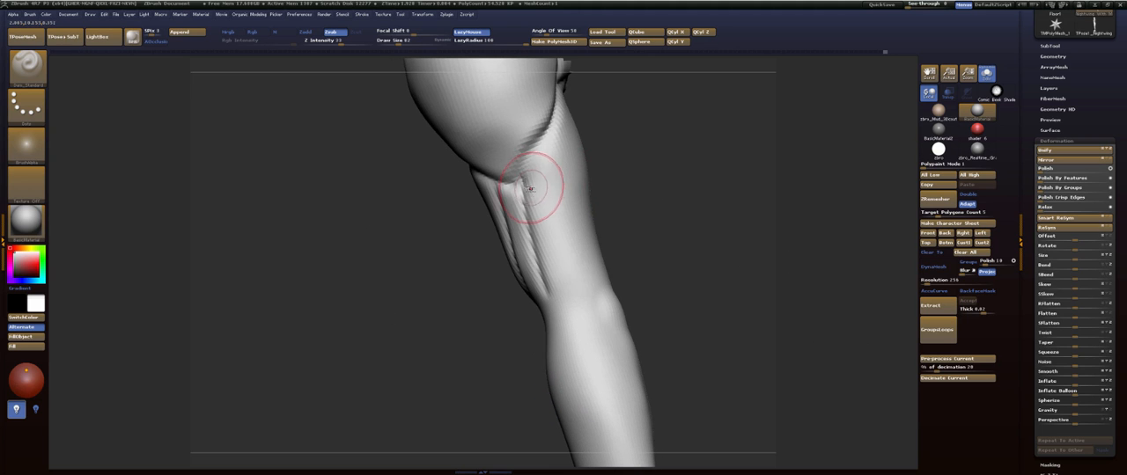
# - Carve the groove down the outer upper arm from the deltoid's tip toward the elbow, redoing its last stroke
pyautogui.moveTo(670, 205); pyautogui.dragTo(600, 195)
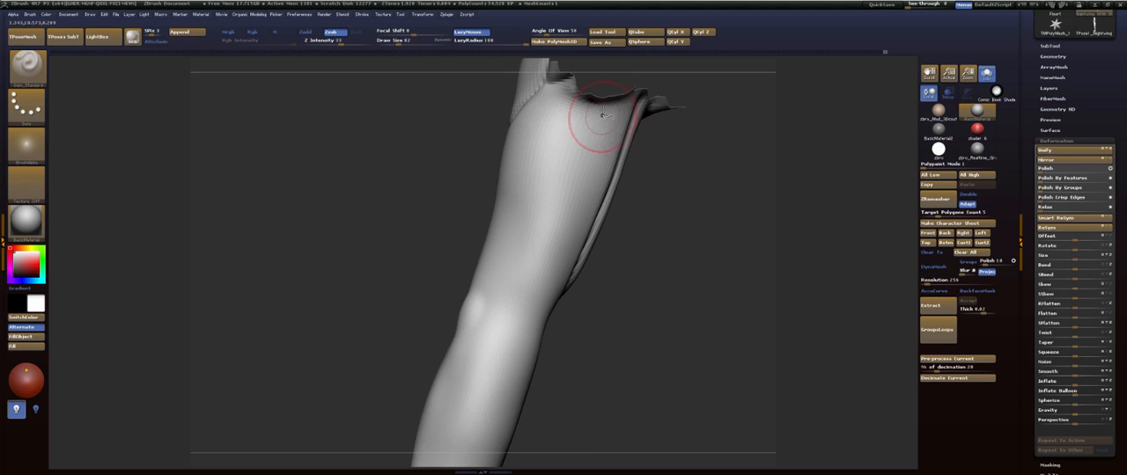
pyautogui.moveTo(573, 105)
pyautogui.mouseDown()
pyautogui.moveTo(554, 239)
pyautogui.moveTo(465, 354)
pyautogui.mouseUp()
pyautogui.moveTo(695, 244)
pyautogui.mouseDown()
pyautogui.moveTo(661, 244)
pyautogui.moveTo(487, 328)
pyautogui.mouseUp()
pyautogui.moveTo(664, 236); pyautogui.dragTo(549, 307)
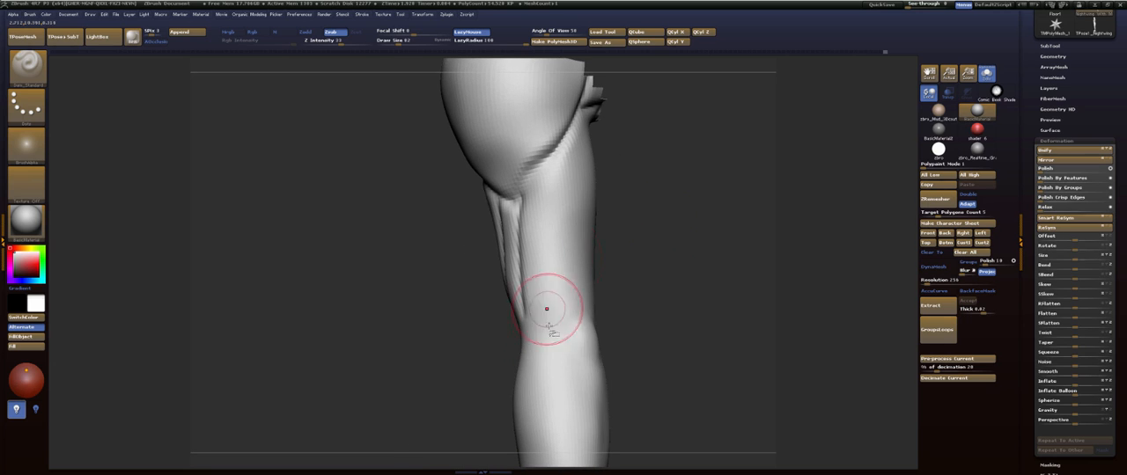
pyautogui.moveTo(647, 141); pyautogui.dragTo(701, 161)
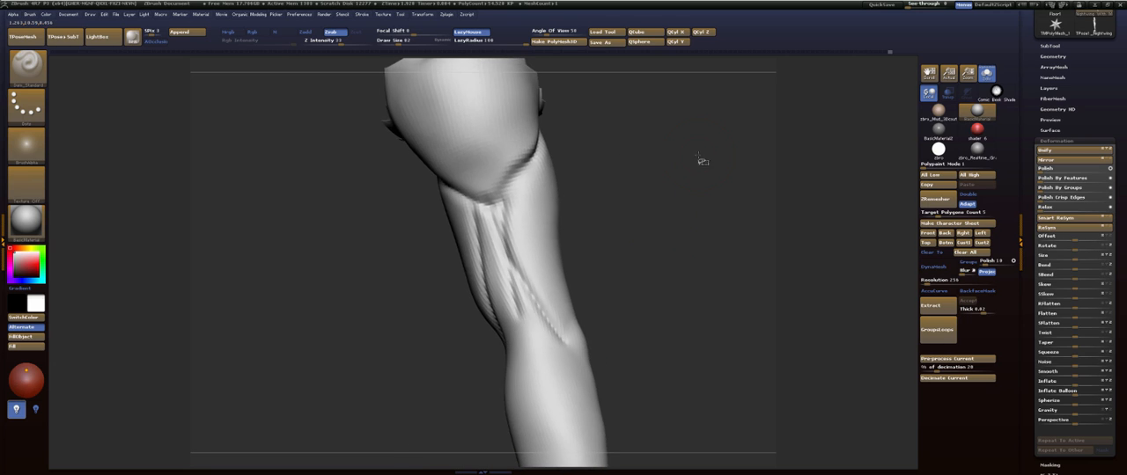
pyautogui.hotkey('ctrl', 'z')
pyautogui.moveTo(508, 197); pyautogui.dragTo(574, 349)
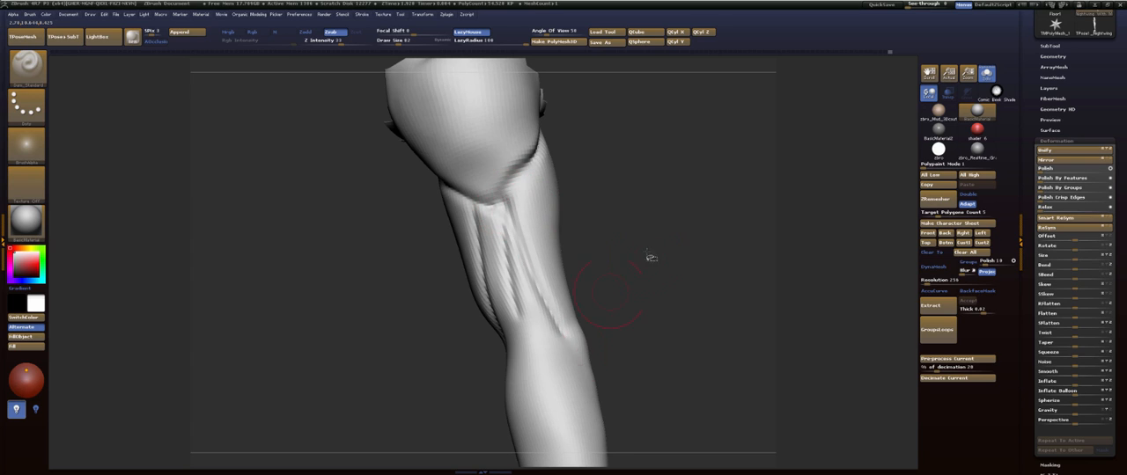
# - Carve the outline of the triceps tendon on the back of the upper arm, running up from the elbow
pyautogui.moveTo(649, 251); pyautogui.dragTo(604, 279)
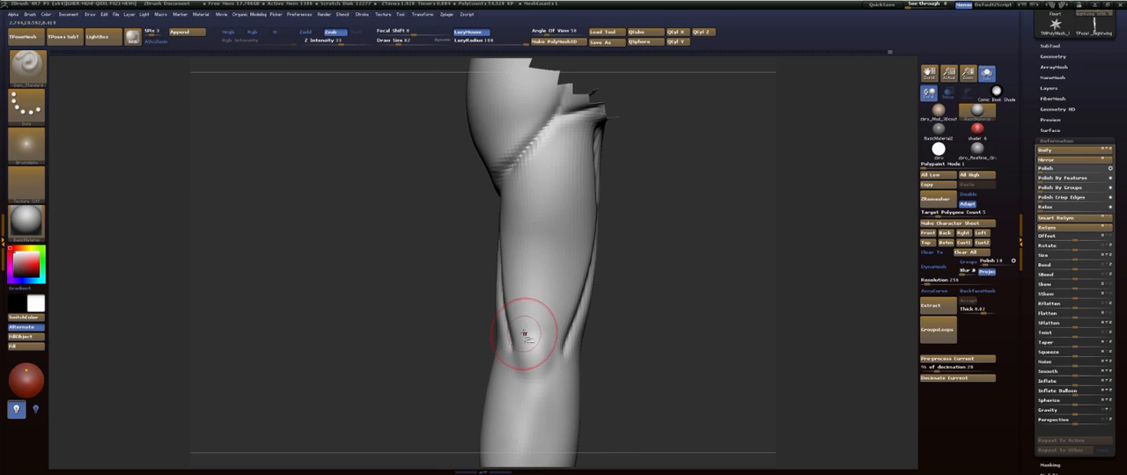
pyautogui.moveTo(524, 334); pyautogui.dragTo(520, 228)
pyautogui.moveTo(699, 198); pyautogui.dragTo(663, 209)
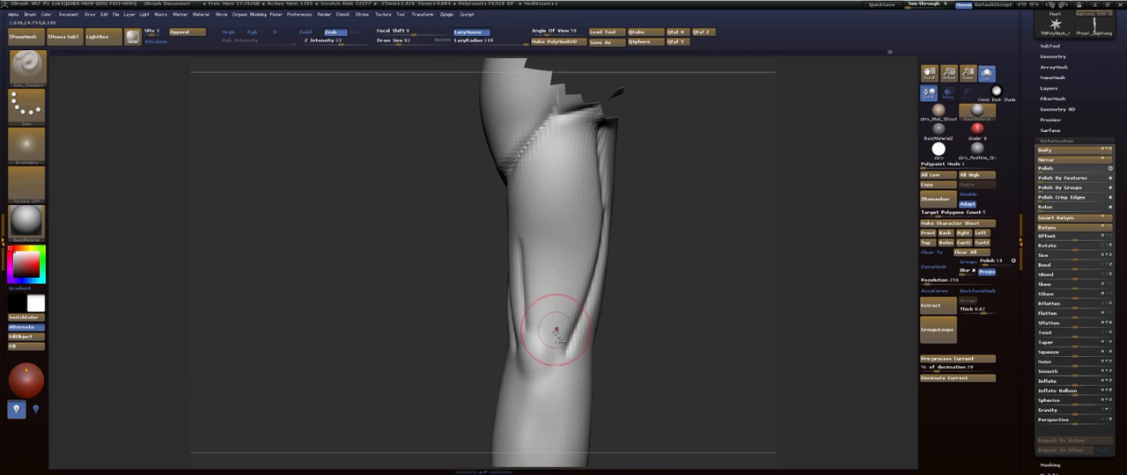
pyautogui.moveTo(556, 330); pyautogui.dragTo(559, 214)
pyautogui.moveTo(512, 172); pyautogui.dragTo(511, 170)
pyautogui.moveTo(709, 183)
pyautogui.mouseDown()
pyautogui.moveTo(607, 193)
pyautogui.moveTo(520, 266)
pyautogui.moveTo(524, 371)
pyautogui.mouseUp()
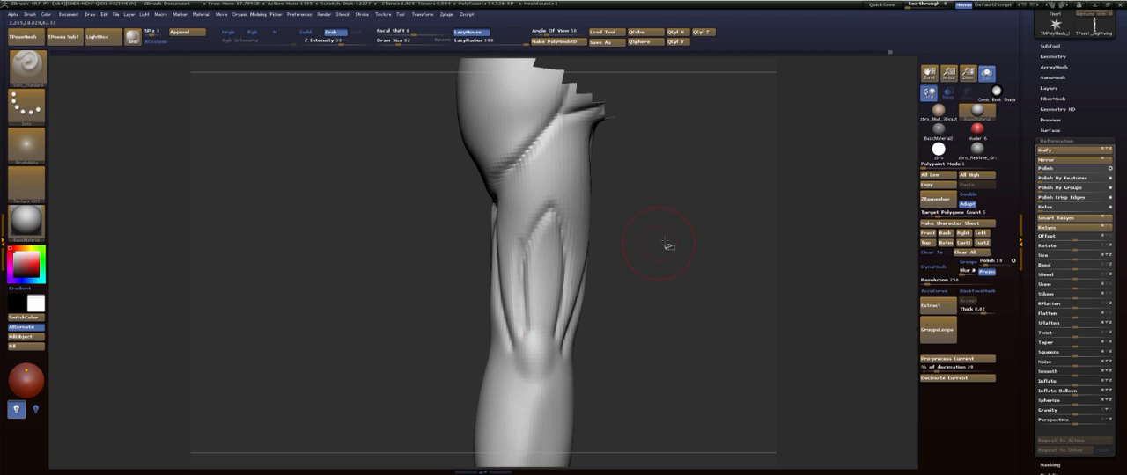
# - Carve the split between the triceps heads up toward the armpit and continue the separations onto the inner upper arm
pyautogui.moveTo(669, 246); pyautogui.dragTo(581, 257)
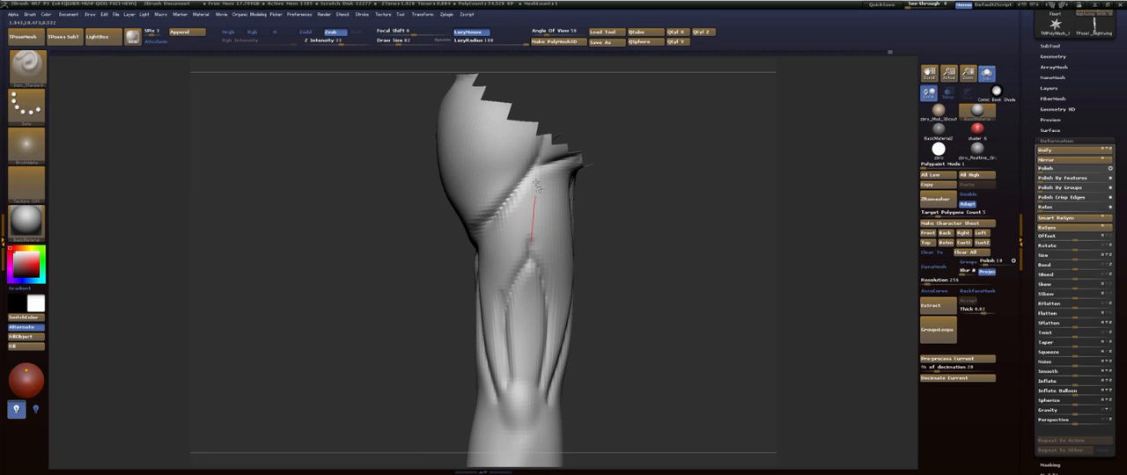
pyautogui.moveTo(535, 185); pyautogui.dragTo(537, 180)
pyautogui.moveTo(679, 186)
pyautogui.mouseDown()
pyautogui.moveTo(642, 159)
pyautogui.moveTo(617, 165)
pyautogui.mouseUp()
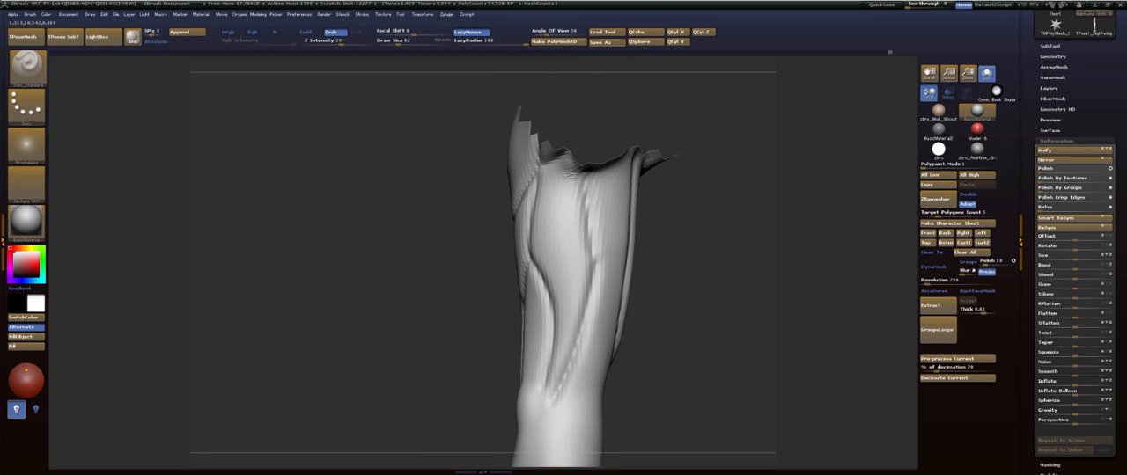
pyautogui.moveTo(598, 266); pyautogui.dragTo(601, 263)
pyautogui.moveTo(727, 202)
pyautogui.mouseDown()
pyautogui.moveTo(701, 153)
pyautogui.moveTo(727, 147)
pyautogui.moveTo(672, 197)
pyautogui.mouseUp()
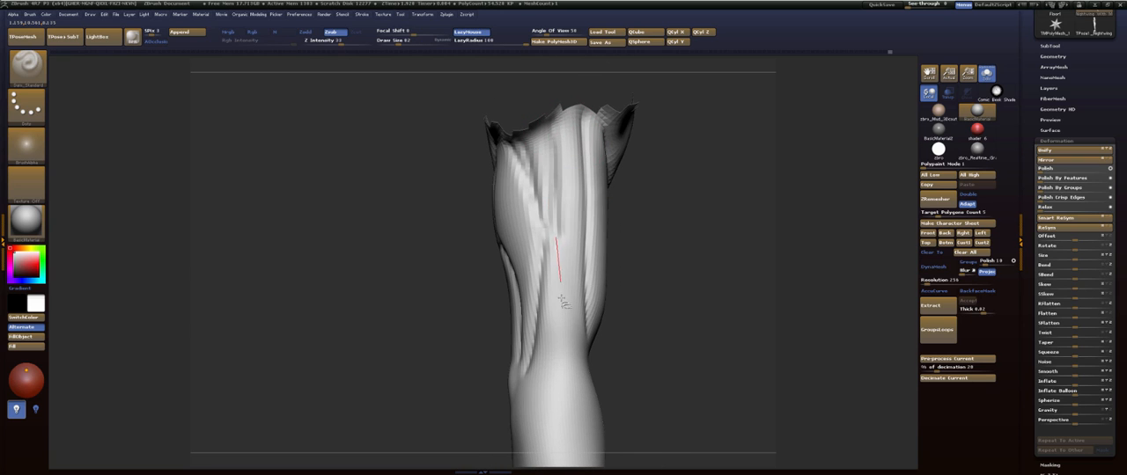
# - Carve the biceps' lower end at the elbow crease and smooth the groove running up its inner side
pyautogui.moveTo(683, 348)
pyautogui.mouseDown()
pyautogui.moveTo(606, 321)
pyautogui.moveTo(681, 184)
pyautogui.moveTo(658, 194)
pyautogui.mouseUp()
pyautogui.moveTo(547, 317); pyautogui.dragTo(570, 337)
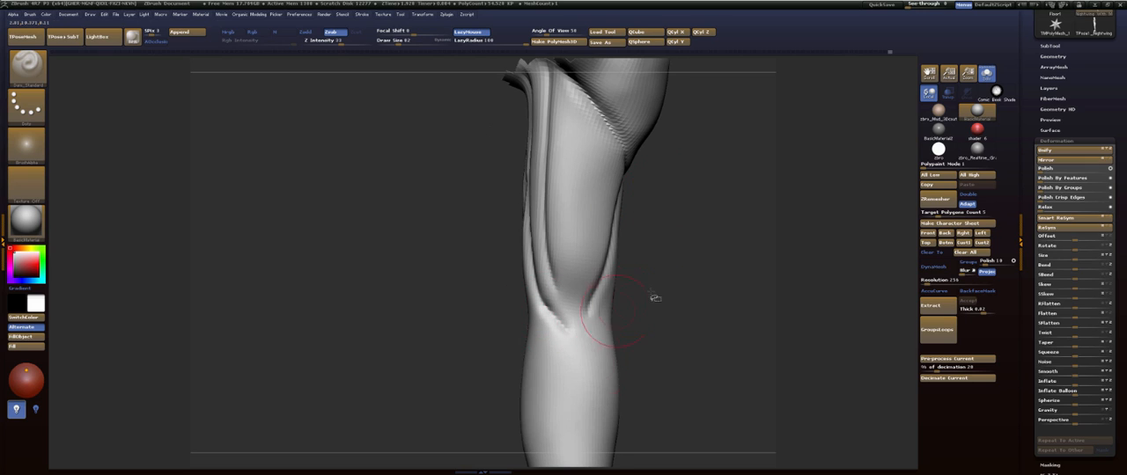
pyautogui.moveTo(655, 299); pyautogui.dragTo(630, 303)
pyautogui.hotkey('ctrl', 'z')
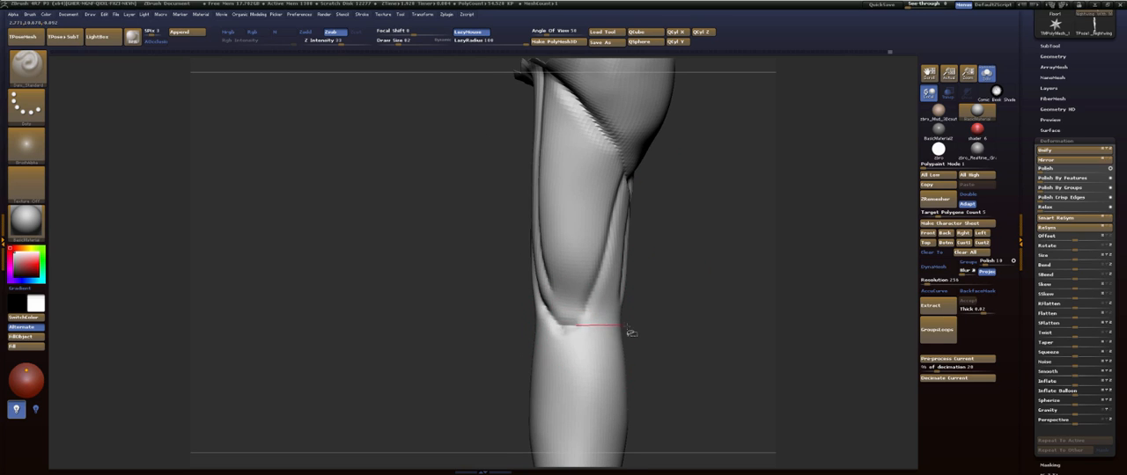
pyautogui.moveTo(631, 333)
pyautogui.mouseDown()
pyautogui.moveTo(573, 322)
pyautogui.moveTo(604, 278)
pyautogui.mouseUp()
pyautogui.moveTo(698, 181)
pyautogui.mouseDown()
pyautogui.moveTo(712, 178)
pyautogui.moveTo(685, 180)
pyautogui.mouseUp()
pyautogui.keyDown('shift'); pyautogui.moveTo(544, 269); pyautogui.dragTo(552, 94); pyautogui.keyUp('shift')
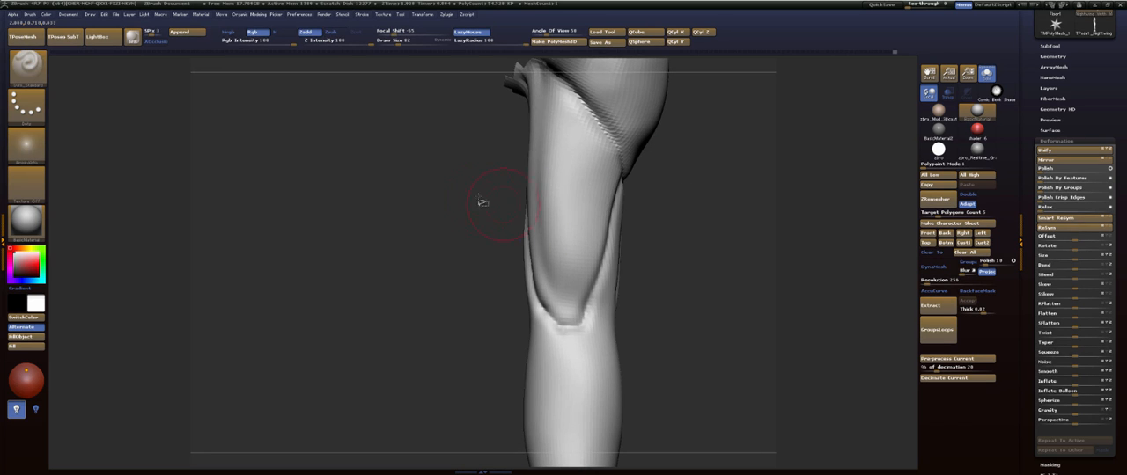
# - Start the forearm muscle groove running from the outer upper arm past the elbow crease
pyautogui.moveTo(483, 202)
pyautogui.mouseDown()
pyautogui.moveTo(538, 206)
pyautogui.moveTo(549, 190)
pyautogui.moveTo(480, 184)
pyautogui.moveTo(735, 226)
pyautogui.moveTo(669, 221)
pyautogui.moveTo(643, 176)
pyautogui.moveTo(650, 203)
pyautogui.moveTo(687, 217)
pyautogui.moveTo(663, 144)
pyautogui.moveTo(632, 197)
pyautogui.moveTo(638, 211)
pyautogui.moveTo(639, 200)
pyautogui.mouseUp()
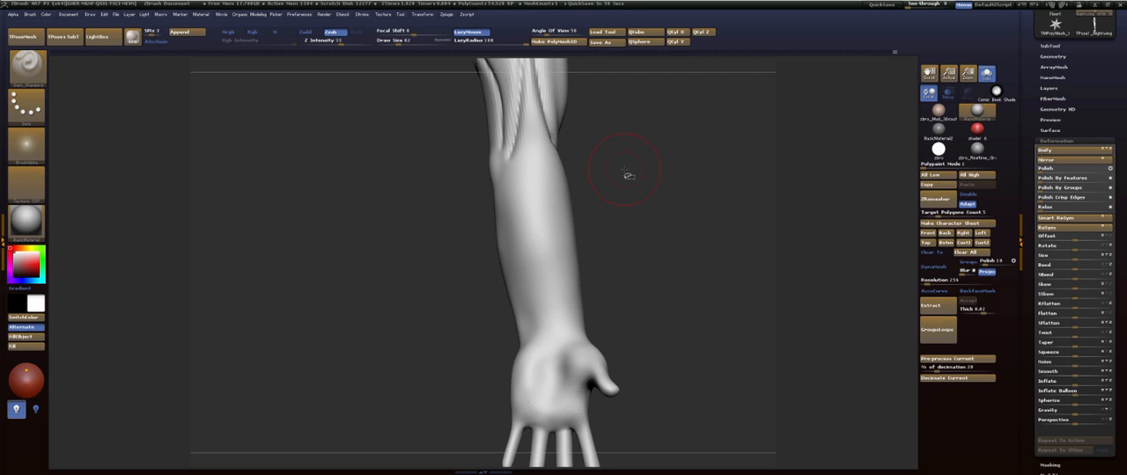
pyautogui.press('f')
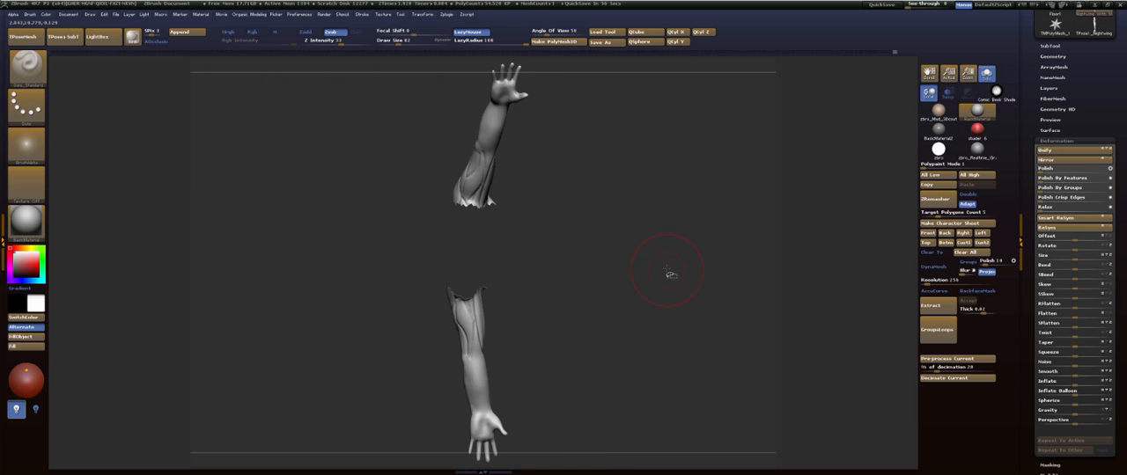
pyautogui.moveTo(625, 241); pyautogui.dragTo(631, 123)
pyautogui.moveTo(650, 179)
pyautogui.mouseDown()
pyautogui.moveTo(661, 174)
pyautogui.moveTo(664, 239)
pyautogui.moveTo(651, 173)
pyautogui.moveTo(646, 216)
pyautogui.moveTo(640, 176)
pyautogui.moveTo(630, 216)
pyautogui.moveTo(624, 194)
pyautogui.mouseUp()
pyautogui.moveTo(530, 164)
pyautogui.mouseDown()
pyautogui.moveTo(546, 211)
pyautogui.moveTo(574, 236)
pyautogui.mouseUp()
pyautogui.keyDown('alt'); pyautogui.moveTo(656, 213); pyautogui.dragTo(636, 170); pyautogui.keyUp('alt')
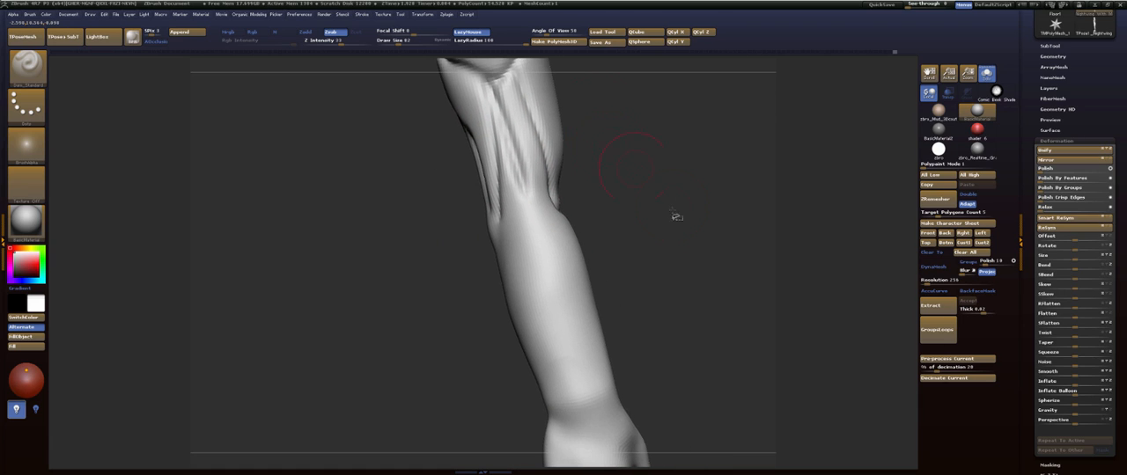
pyautogui.moveTo(508, 176)
pyautogui.mouseDown()
pyautogui.moveTo(550, 242)
pyautogui.moveTo(608, 277)
pyautogui.moveTo(648, 242)
pyautogui.mouseUp()
pyautogui.moveTo(648, 242); pyautogui.dragTo(620, 268)
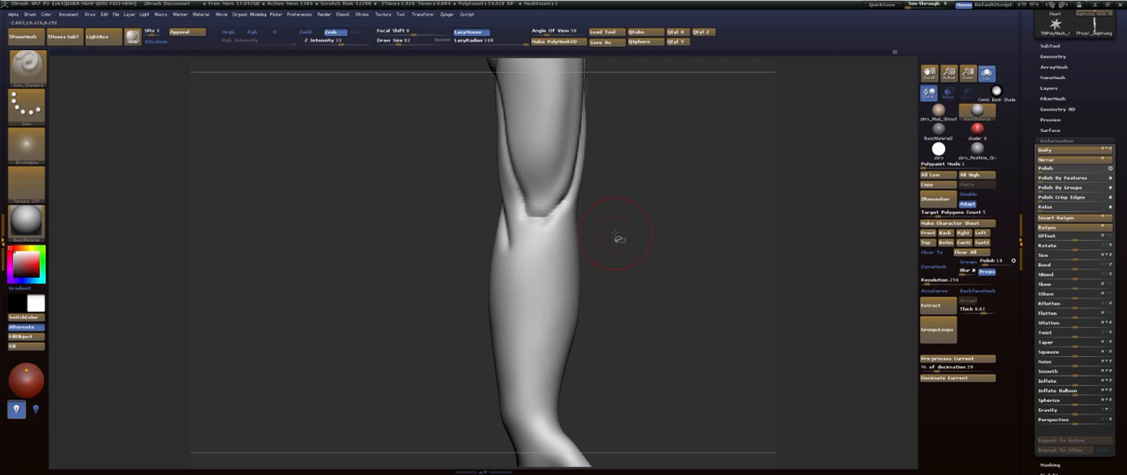
# - Extend the groove diagonally along the forearm between the elbow and the thumb side of the wrist
pyautogui.moveTo(607, 357); pyautogui.dragTo(606, 351)
pyautogui.moveTo(546, 379); pyautogui.dragTo(498, 268)
pyautogui.moveTo(494, 222); pyautogui.dragTo(489, 211)
pyautogui.moveTo(462, 187)
pyautogui.mouseDown()
pyautogui.moveTo(455, 210)
pyautogui.moveTo(656, 183)
pyautogui.moveTo(673, 153)
pyautogui.mouseUp()
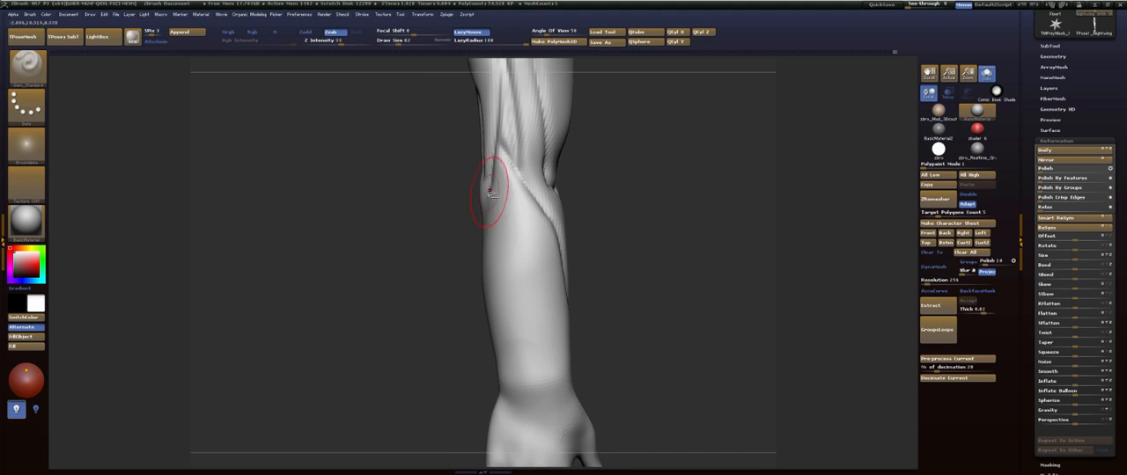
# - Carve a second diagonal groove across the outer forearm and a line from the elbow crease down the inner forearm to the wrist
pyautogui.moveTo(630, 273); pyautogui.dragTo(655, 222)
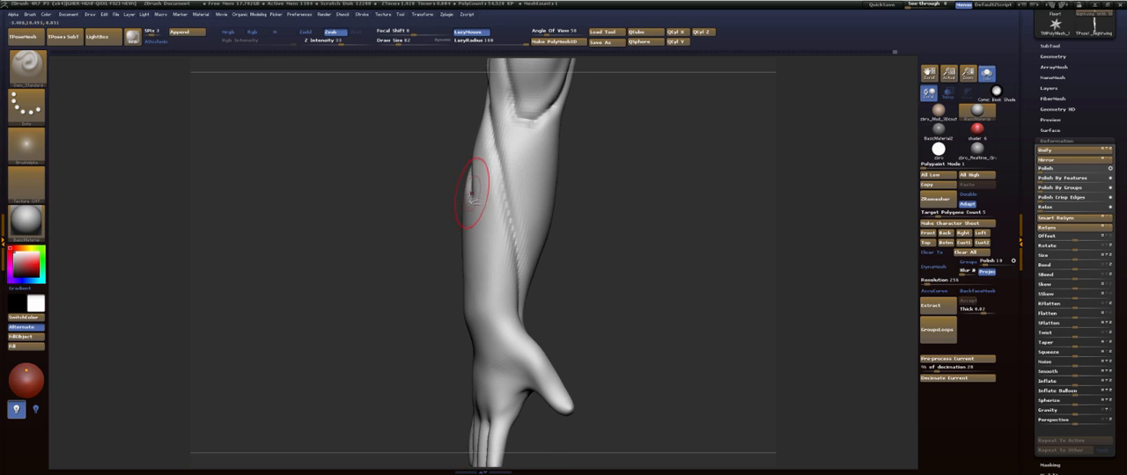
pyautogui.moveTo(474, 196); pyautogui.dragTo(508, 297)
pyautogui.moveTo(523, 350); pyautogui.dragTo(498, 391)
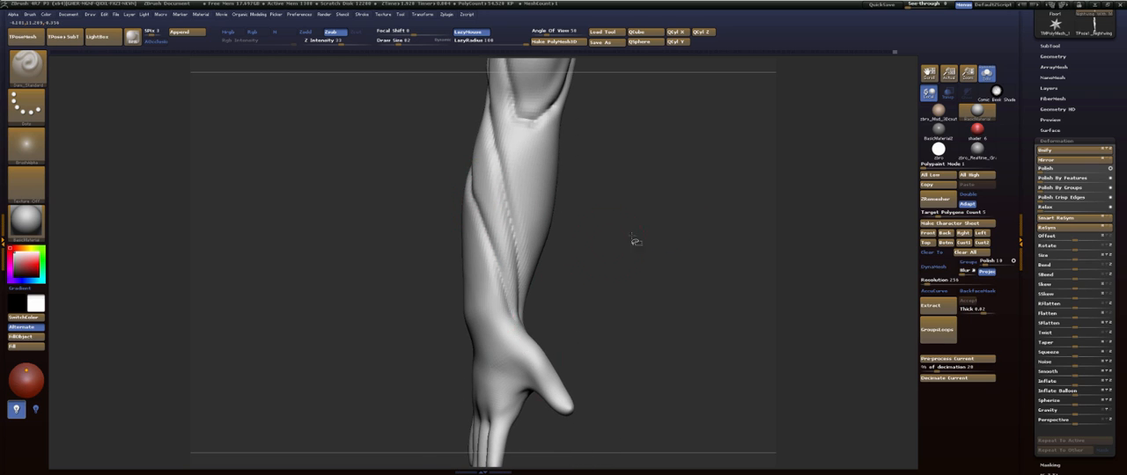
pyautogui.moveTo(635, 241)
pyautogui.mouseDown()
pyautogui.moveTo(609, 205)
pyautogui.moveTo(619, 259)
pyautogui.moveTo(585, 259)
pyautogui.mouseUp()
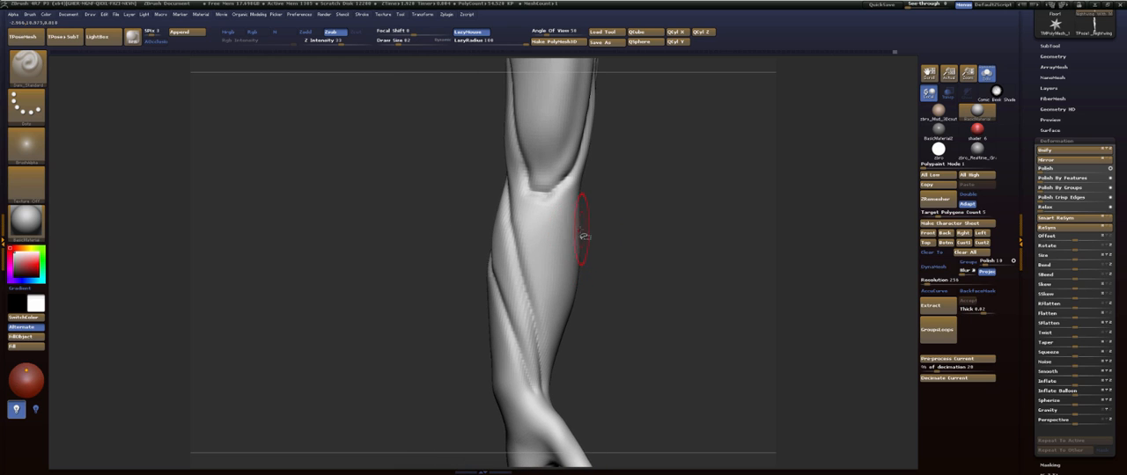
pyautogui.moveTo(646, 203); pyautogui.dragTo(647, 214)
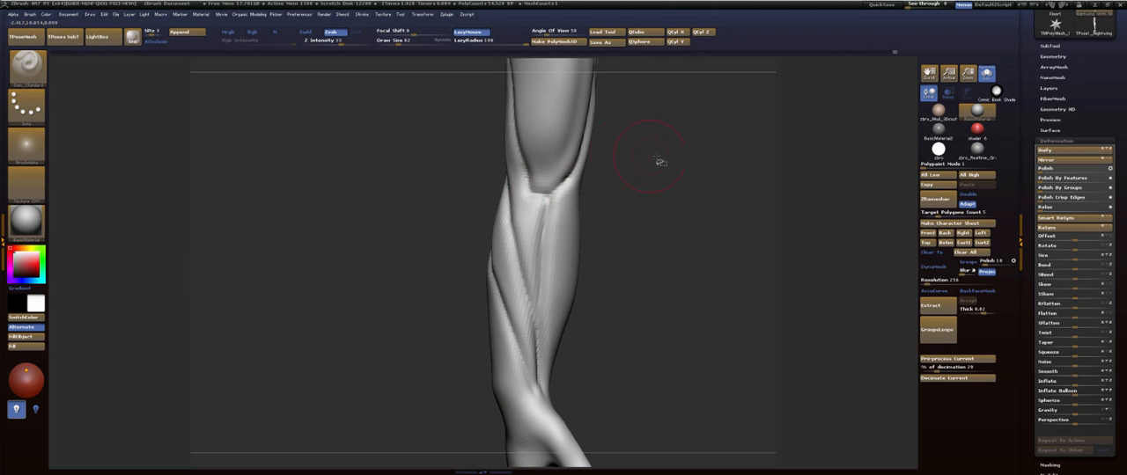
# - Build up the bony point of the elbow with the FormSoft brush
pyautogui.moveTo(656, 163)
pyautogui.mouseDown()
pyautogui.moveTo(692, 168)
pyautogui.moveTo(651, 184)
pyautogui.moveTo(614, 176)
pyautogui.moveTo(679, 181)
pyautogui.moveTo(676, 173)
pyautogui.moveTo(721, 196)
pyautogui.moveTo(717, 174)
pyautogui.mouseUp()
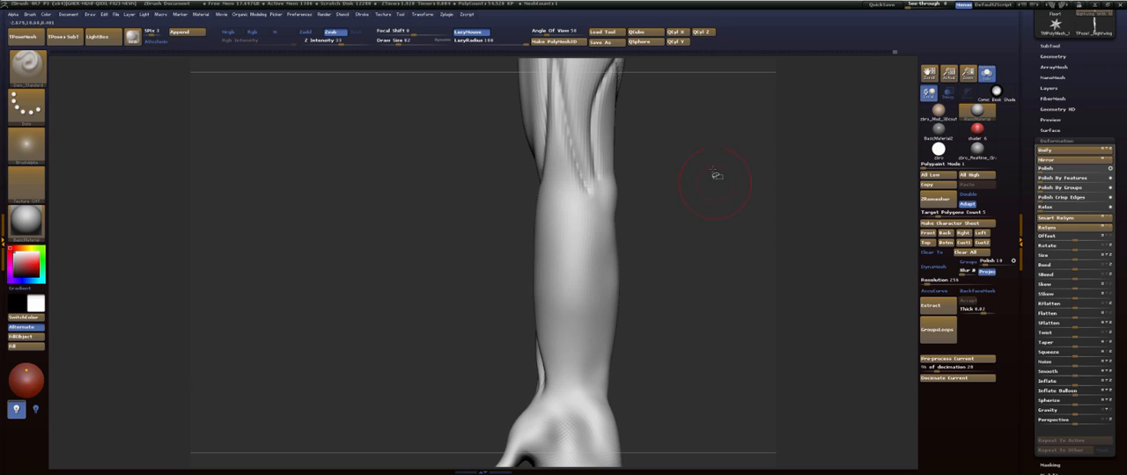
pyautogui.press('b')
pyautogui.press('f')
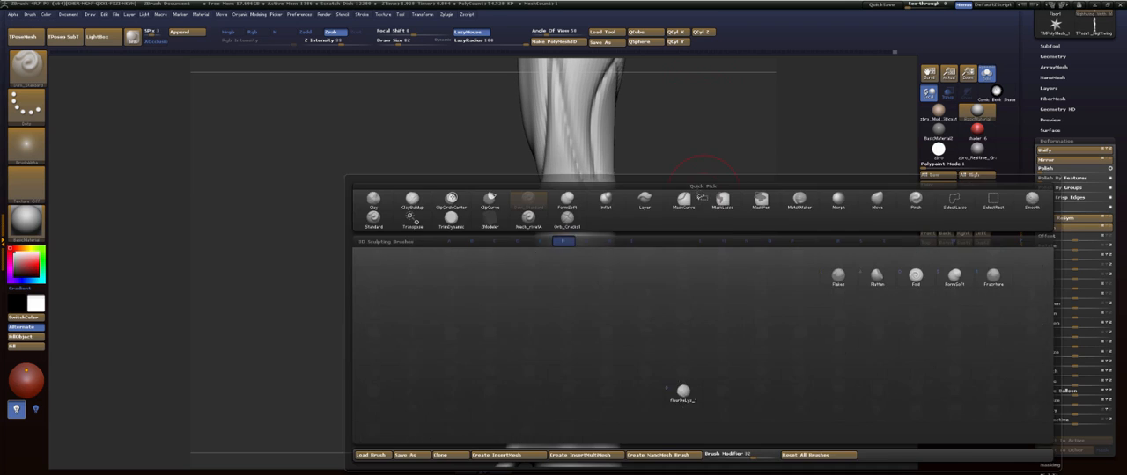
pyautogui.press('s')
pyautogui.moveTo(694, 203); pyautogui.dragTo(676, 201)
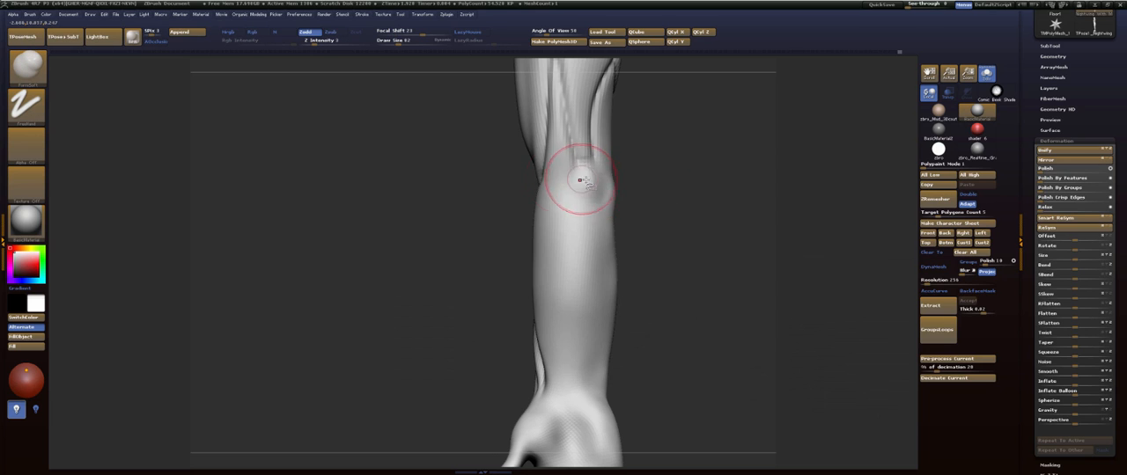
pyautogui.keyDown('shift'); pyautogui.moveTo(595, 196); pyautogui.dragTo(597, 187); pyautogui.keyUp('shift')
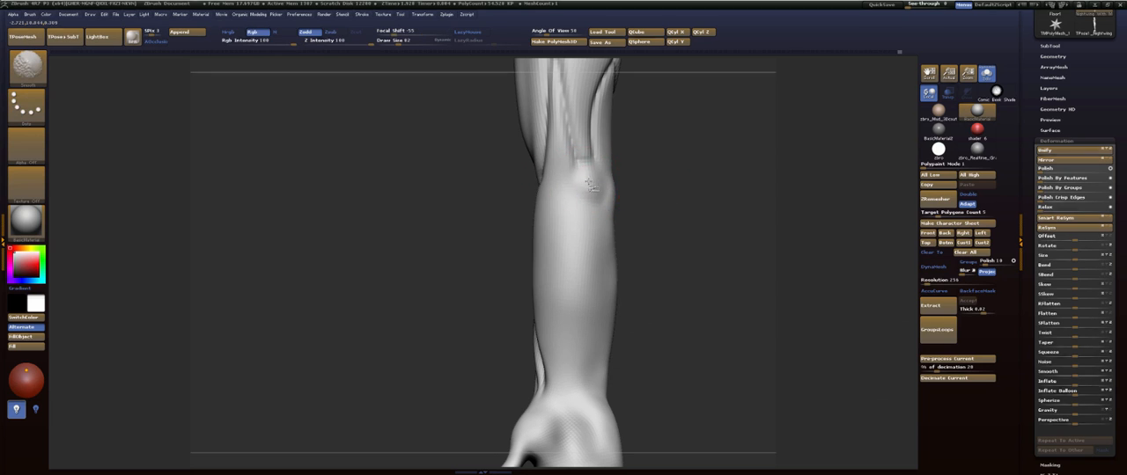
# - Refine the elbow's rounded form from the back and build up the bump on its outer side
pyautogui.moveTo(700, 195)
pyautogui.mouseDown()
pyautogui.moveTo(582, 198)
pyautogui.moveTo(549, 221)
pyautogui.moveTo(590, 200)
pyautogui.moveTo(576, 207)
pyautogui.moveTo(598, 216)
pyautogui.mouseUp()
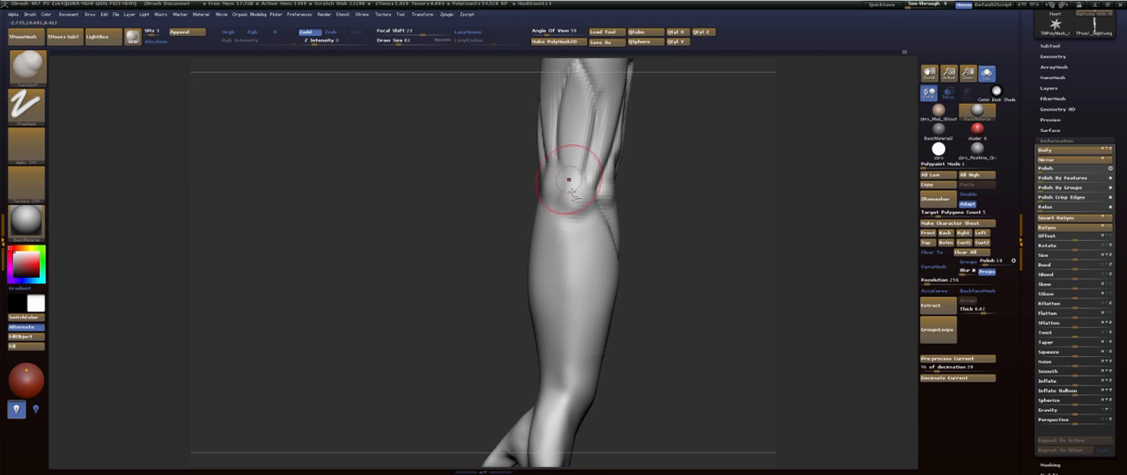
pyautogui.moveTo(669, 180)
pyautogui.mouseDown()
pyautogui.moveTo(675, 169)
pyautogui.moveTo(657, 232)
pyautogui.moveTo(681, 231)
pyautogui.mouseUp()
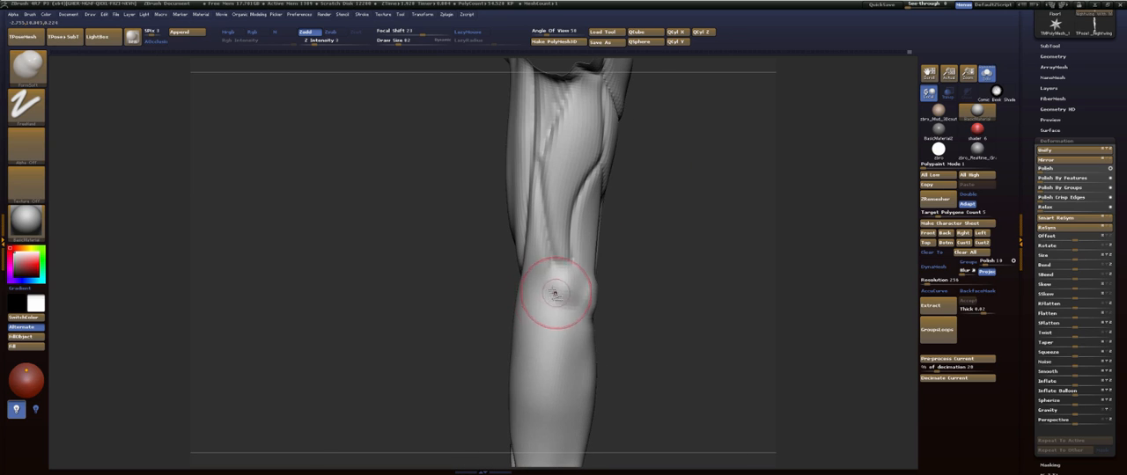
pyautogui.moveTo(568, 302); pyautogui.dragTo(660, 284)
pyautogui.moveTo(605, 286)
pyautogui.keyDown('shift'); pyautogui.mouseDown()
pyautogui.moveTo(611, 302)
pyautogui.moveTo(603, 293)
pyautogui.moveTo(696, 271)
pyautogui.mouseUp(); pyautogui.keyUp('shift')
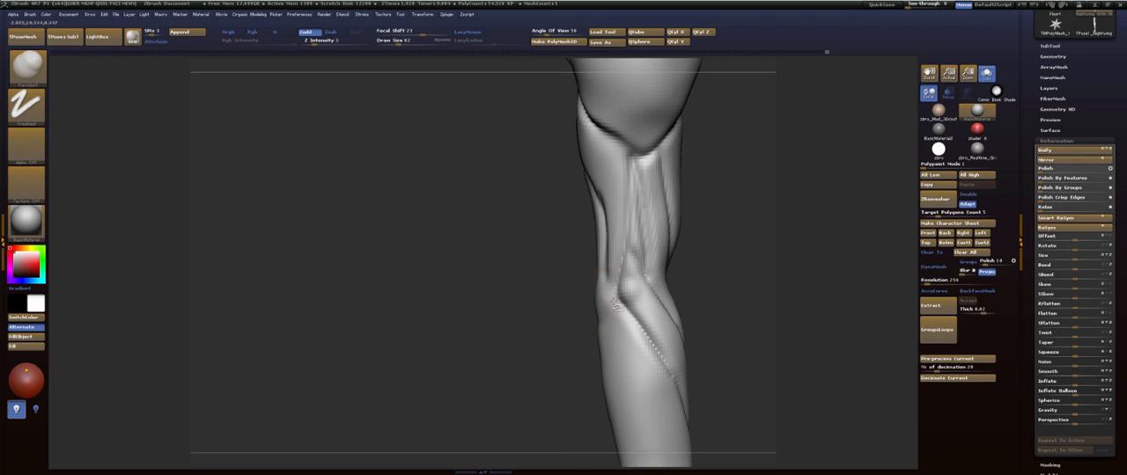
# - Build up the protruding wrist bone on the little-finger side of the forearm with the FormSoft brush
pyautogui.keyDown('alt'); pyautogui.moveTo(547, 368); pyautogui.dragTo(534, 248); pyautogui.keyUp('alt')
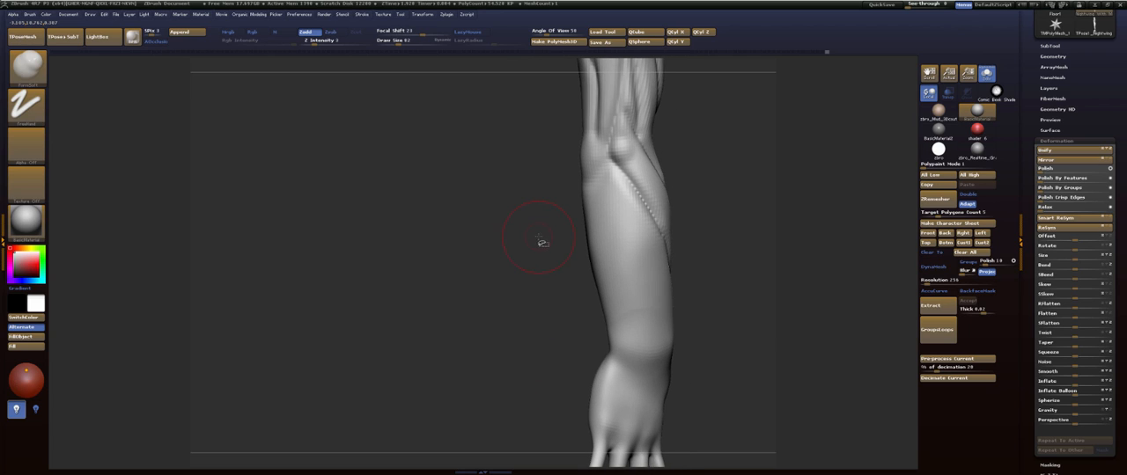
pyautogui.moveTo(531, 277); pyautogui.dragTo(585, 216)
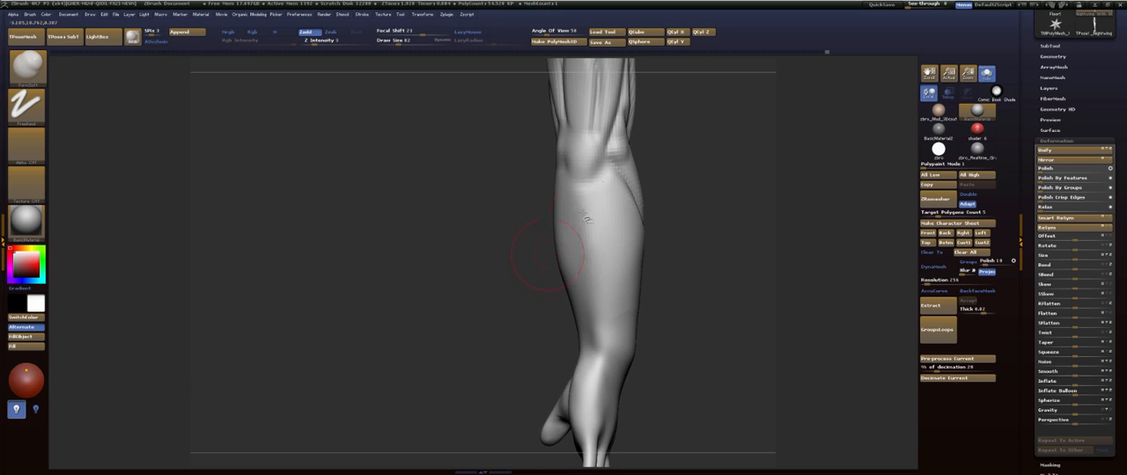
pyautogui.moveTo(773, 234); pyautogui.dragTo(710, 219)
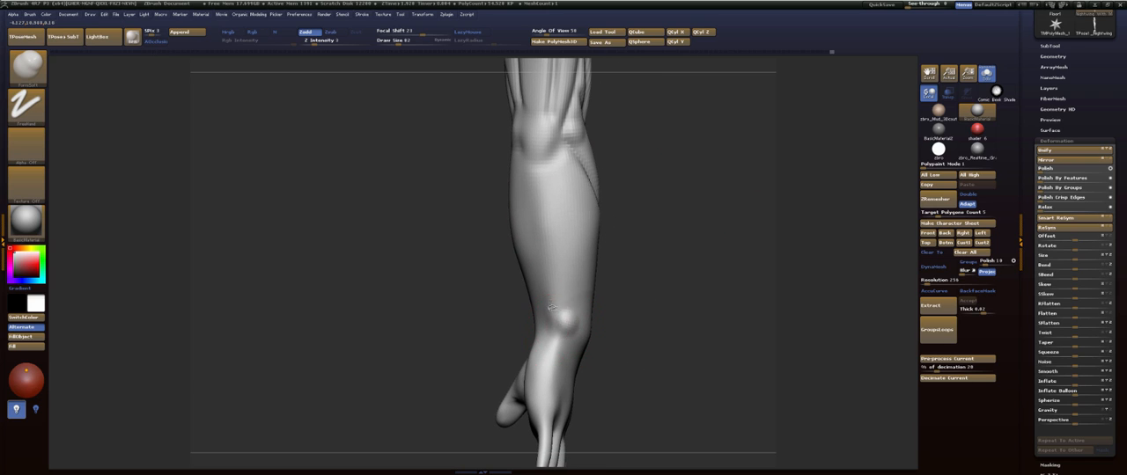
pyautogui.moveTo(678, 285)
pyautogui.keyDown('alt'); pyautogui.mouseDown()
pyautogui.moveTo(704, 180)
pyautogui.moveTo(740, 213)
pyautogui.mouseUp(); pyautogui.keyUp('alt')
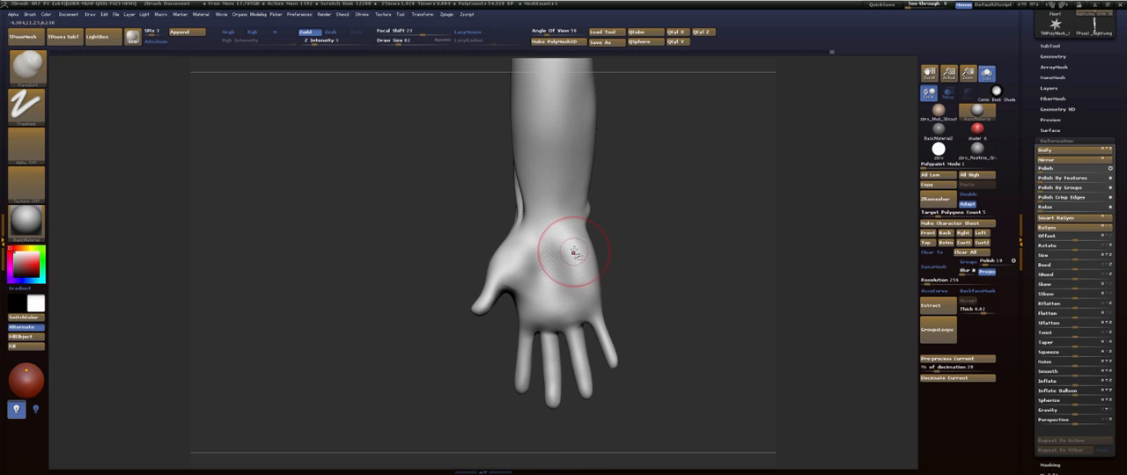
# - Enlarge the FormSoft brush and build up the fleshy pads of the palm near the wrist
pyautogui.press('s')
pyautogui.moveTo(573, 252)
pyautogui.mouseDown()
pyautogui.moveTo(574, 236)
pyautogui.moveTo(526, 298)
pyautogui.moveTo(536, 291)
pyautogui.mouseUp()
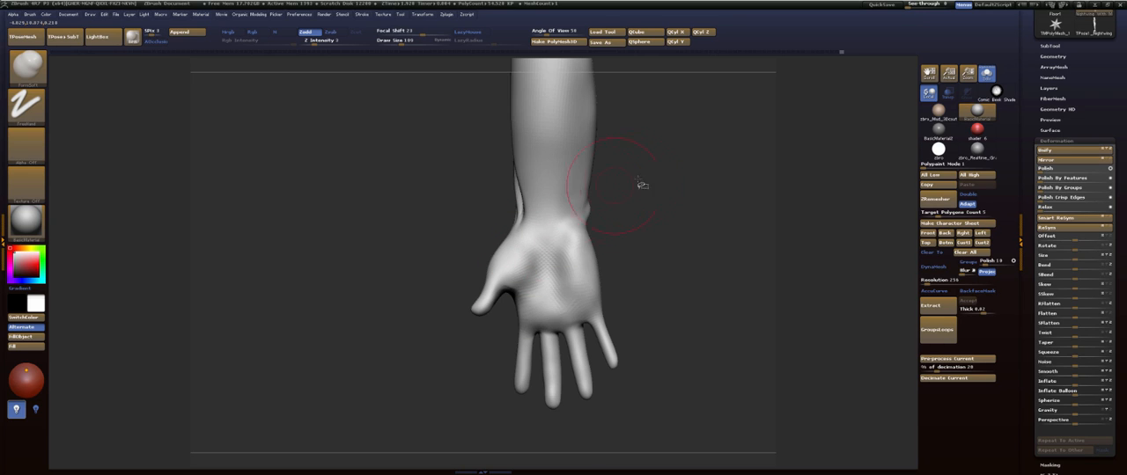
pyautogui.moveTo(642, 183)
pyautogui.keyDown('alt'); pyautogui.mouseDown()
pyautogui.moveTo(669, 289)
pyautogui.moveTo(655, 245)
pyautogui.mouseUp(); pyautogui.keyUp('alt')
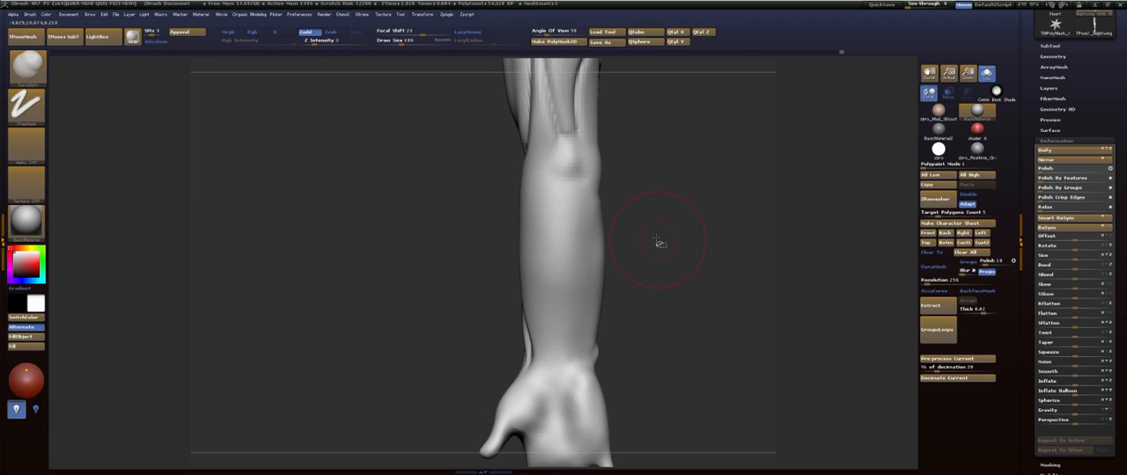
# - Soften the bony point of the elbow and blend it into the back of the forearm
pyautogui.moveTo(679, 230)
pyautogui.mouseDown()
pyautogui.moveTo(701, 231)
pyautogui.moveTo(676, 228)
pyautogui.mouseUp()
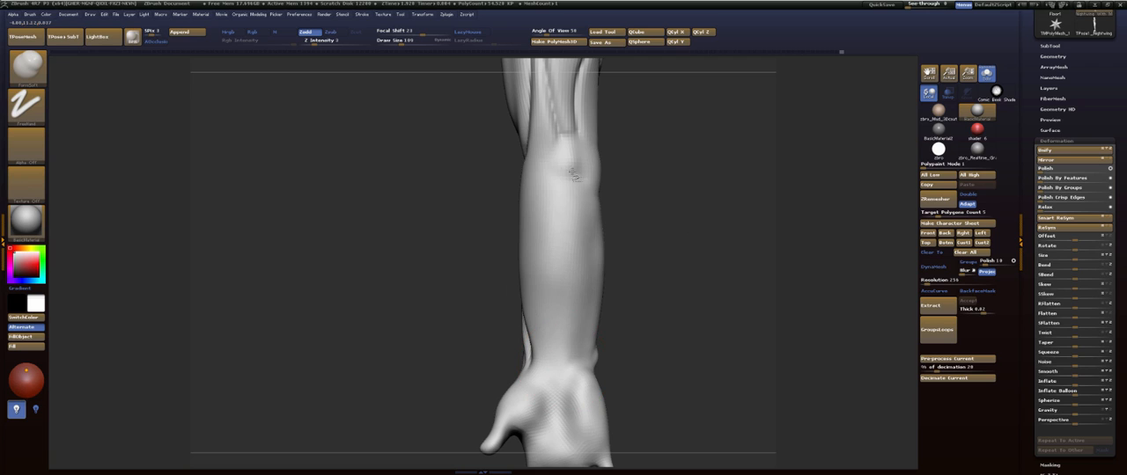
pyautogui.moveTo(574, 176); pyautogui.dragTo(566, 185)
pyautogui.moveTo(662, 230); pyautogui.dragTo(610, 207)
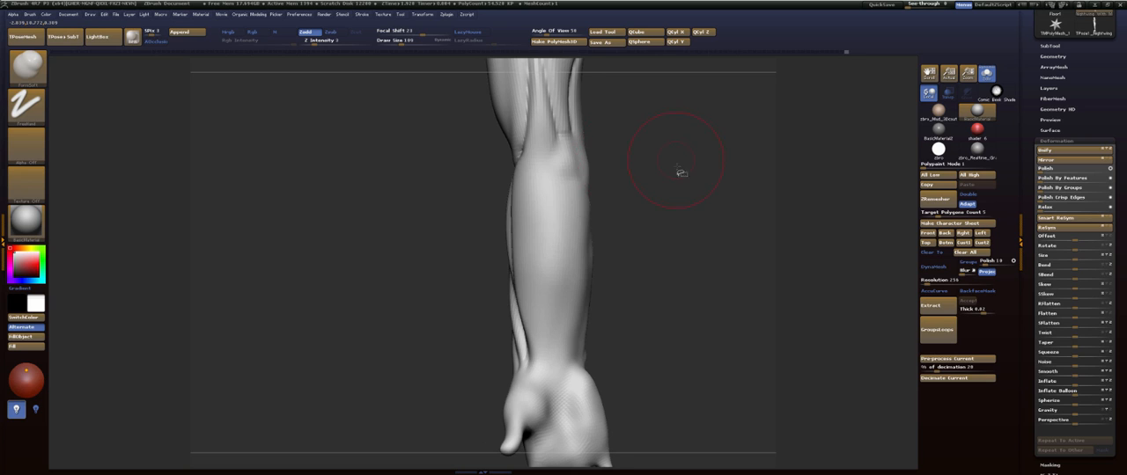
pyautogui.moveTo(680, 172); pyautogui.dragTo(545, 183)
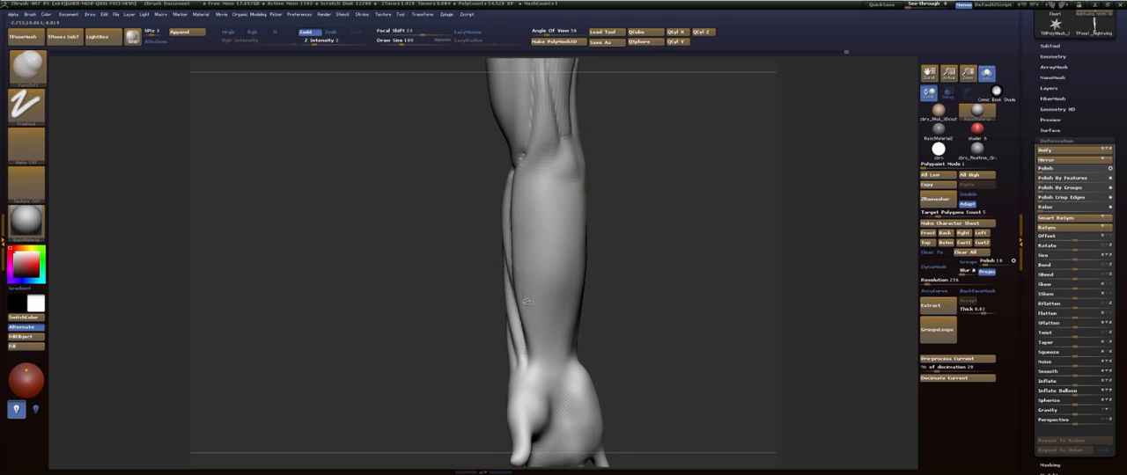
pyautogui.moveTo(629, 157); pyautogui.dragTo(575, 172)
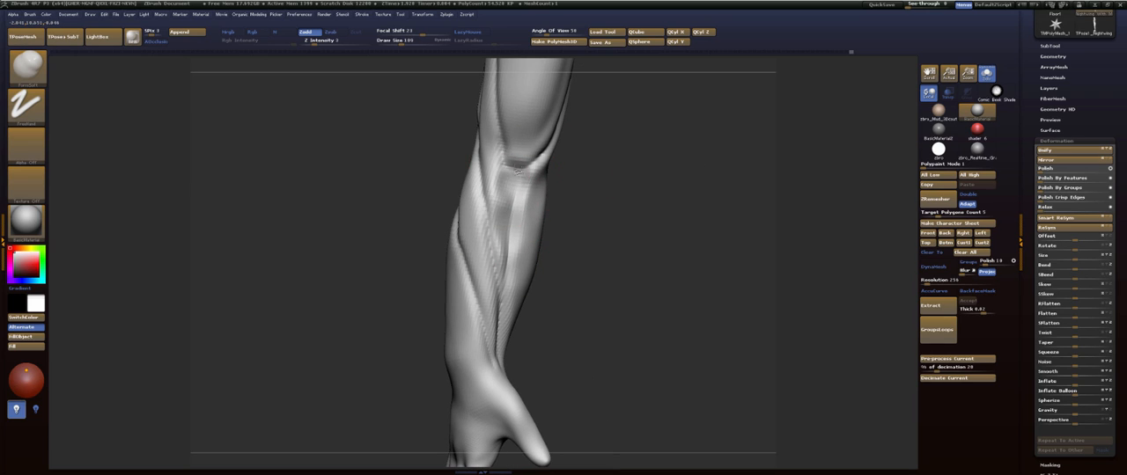
# - Build up the forearm below the inner elbow crease and the outer forearm muscle crossing the elbow with the FormSoft brush
pyautogui.moveTo(520, 176)
pyautogui.keyDown('shift'); pyautogui.mouseDown()
pyautogui.moveTo(513, 244)
pyautogui.moveTo(519, 211)
pyautogui.mouseUp(); pyautogui.keyUp('shift')
pyautogui.moveTo(638, 159)
pyautogui.mouseDown()
pyautogui.moveTo(582, 148)
pyautogui.moveTo(642, 188)
pyautogui.moveTo(626, 188)
pyautogui.moveTo(716, 177)
pyautogui.moveTo(669, 168)
pyautogui.moveTo(667, 204)
pyautogui.mouseUp()
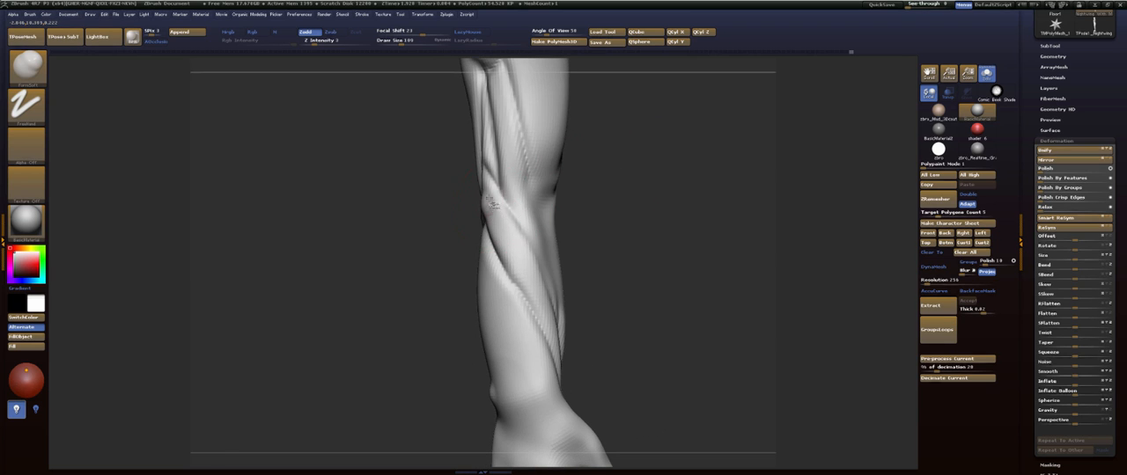
pyautogui.moveTo(490, 205); pyautogui.dragTo(498, 214)
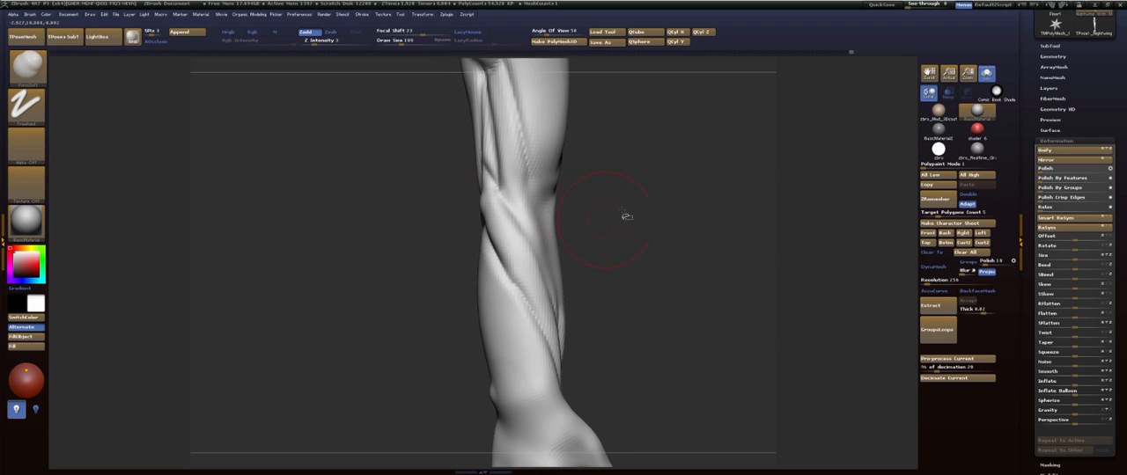
pyautogui.moveTo(626, 215); pyautogui.dragTo(683, 217)
pyautogui.keyDown('shift'); pyautogui.moveTo(478, 209); pyautogui.dragTo(538, 279); pyautogui.keyUp('shift')
pyautogui.moveTo(650, 250)
pyautogui.mouseDown()
pyautogui.moveTo(599, 248)
pyautogui.moveTo(581, 216)
pyautogui.moveTo(543, 211)
pyautogui.moveTo(595, 229)
pyautogui.mouseUp()
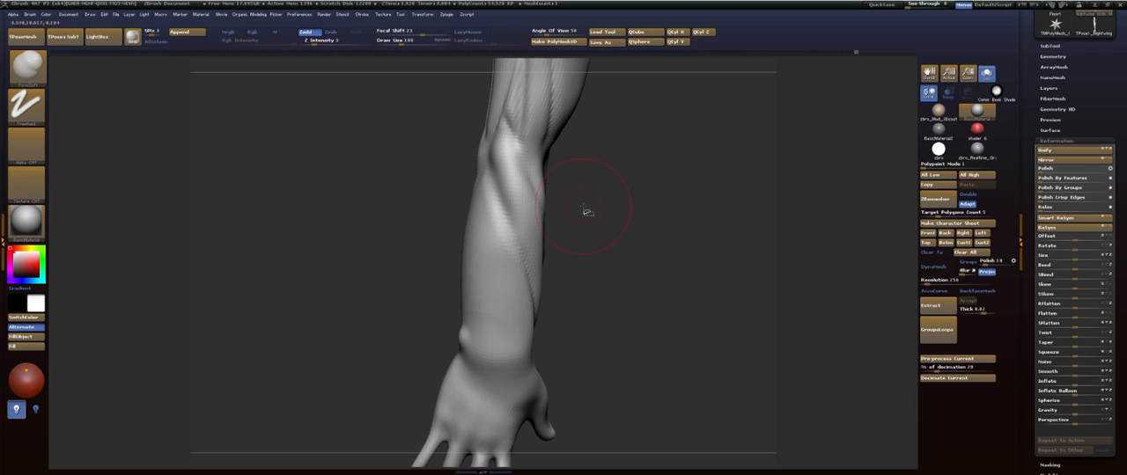
# - Fill out and smooth the thumb side of the lower forearm where the diagonal muscle tapers toward the wrist
pyautogui.moveTo(588, 212)
pyautogui.mouseDown()
pyautogui.moveTo(626, 229)
pyautogui.moveTo(635, 219)
pyautogui.moveTo(636, 247)
pyautogui.moveTo(544, 350)
pyautogui.mouseUp()
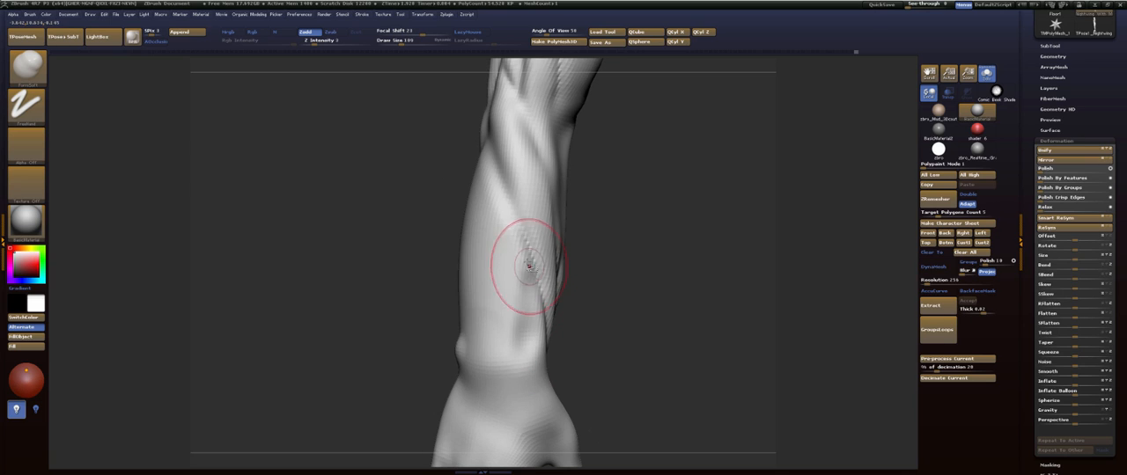
pyautogui.moveTo(598, 298); pyautogui.dragTo(572, 302)
pyautogui.moveTo(533, 362); pyautogui.dragTo(542, 286)
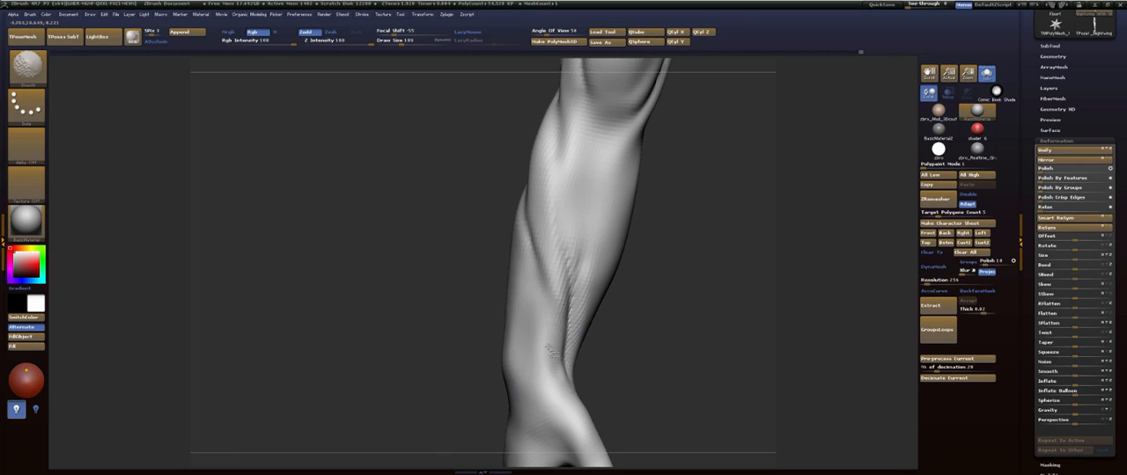
pyautogui.moveTo(681, 278)
pyautogui.mouseDown()
pyautogui.moveTo(707, 279)
pyautogui.moveTo(714, 255)
pyautogui.moveTo(607, 243)
pyautogui.mouseUp()
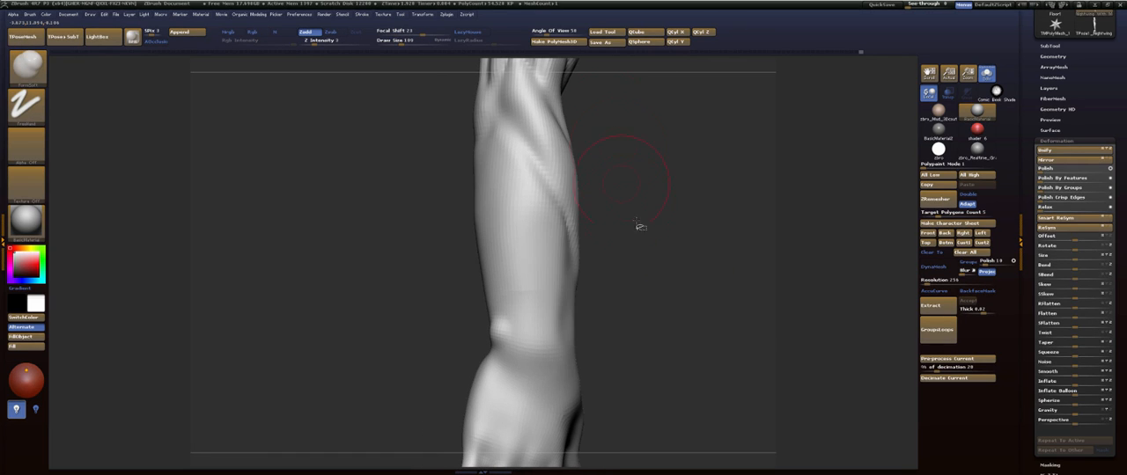
# - Build up and smooth the extensor muscles along the back of the forearm from the elbow to the wrist
pyautogui.moveTo(656, 213); pyautogui.dragTo(680, 252)
pyautogui.moveTo(524, 180); pyautogui.dragTo(512, 191)
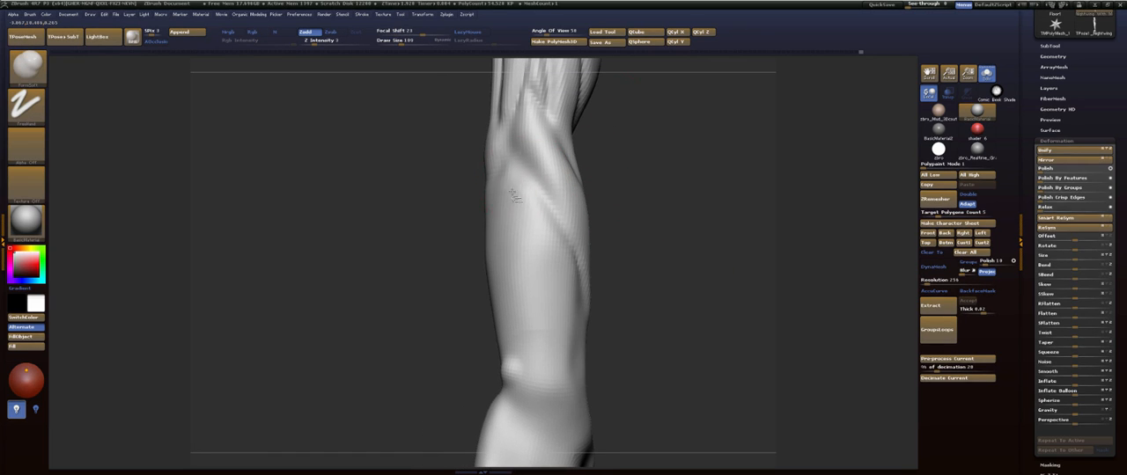
pyautogui.moveTo(664, 250); pyautogui.dragTo(690, 252)
pyautogui.moveTo(518, 301); pyautogui.dragTo(506, 244)
pyautogui.moveTo(646, 226); pyautogui.dragTo(611, 227)
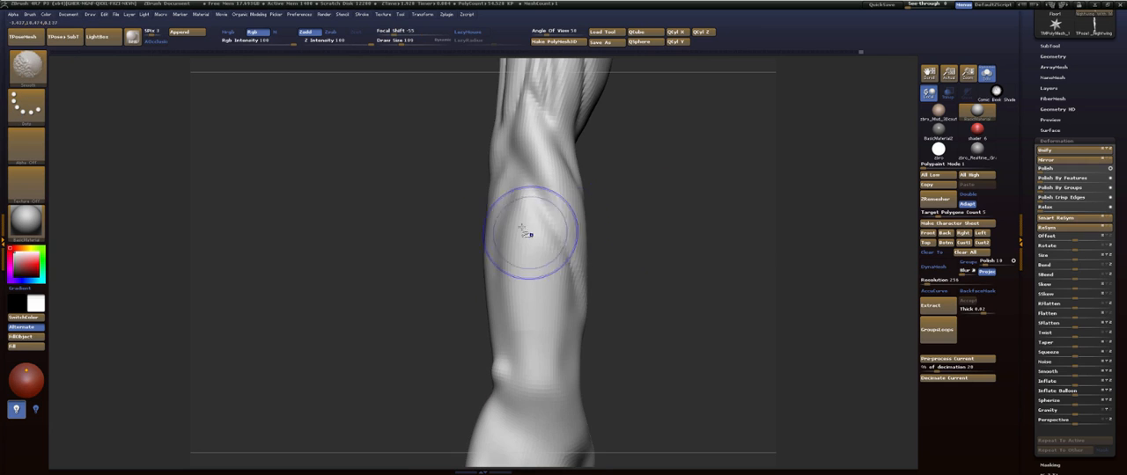
pyautogui.keyDown('shift'); pyautogui.moveTo(553, 263); pyautogui.dragTo(543, 361); pyautogui.keyUp('shift')
pyautogui.moveTo(643, 236)
pyautogui.mouseDown()
pyautogui.moveTo(659, 241)
pyautogui.moveTo(669, 357)
pyautogui.moveTo(627, 222)
pyautogui.moveTo(591, 231)
pyautogui.moveTo(555, 288)
pyautogui.mouseUp()
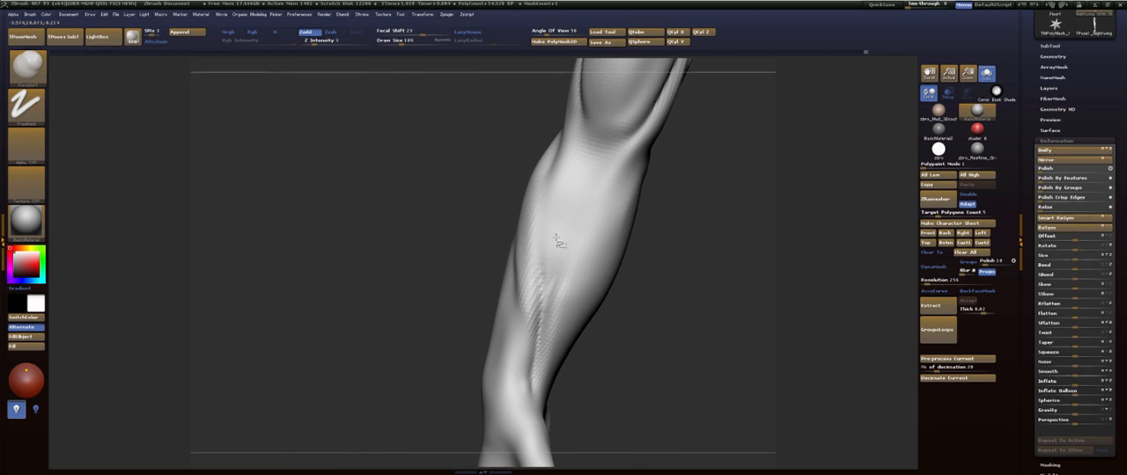
# - Refine and smooth the top of the outer forearm muscle where it meets the elbow
pyautogui.moveTo(553, 186)
pyautogui.mouseDown()
pyautogui.moveTo(586, 193)
pyautogui.moveTo(558, 261)
pyautogui.moveTo(557, 136)
pyautogui.mouseUp()
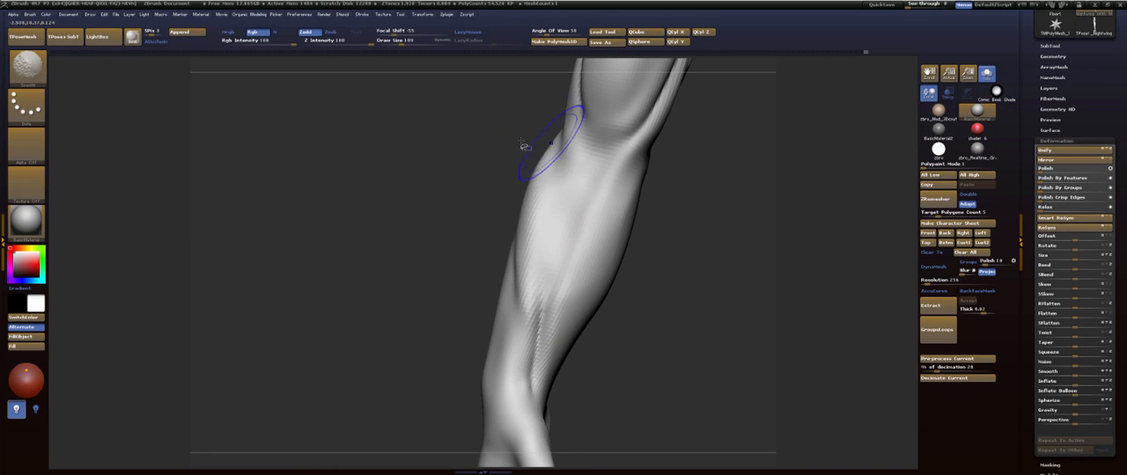
pyautogui.moveTo(673, 163)
pyautogui.mouseDown()
pyautogui.moveTo(629, 159)
pyautogui.moveTo(618, 220)
pyautogui.moveTo(558, 223)
pyautogui.mouseUp()
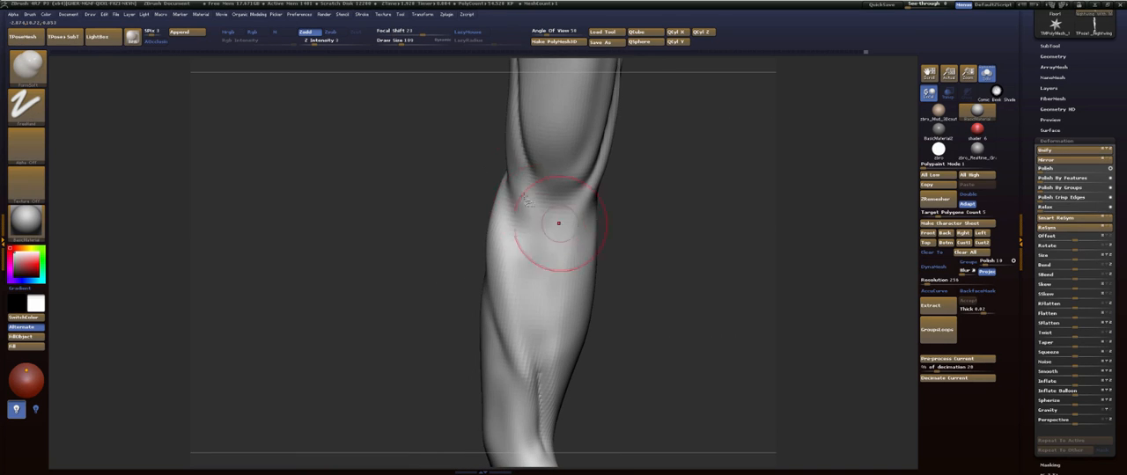
pyautogui.moveTo(447, 240); pyautogui.dragTo(506, 183)
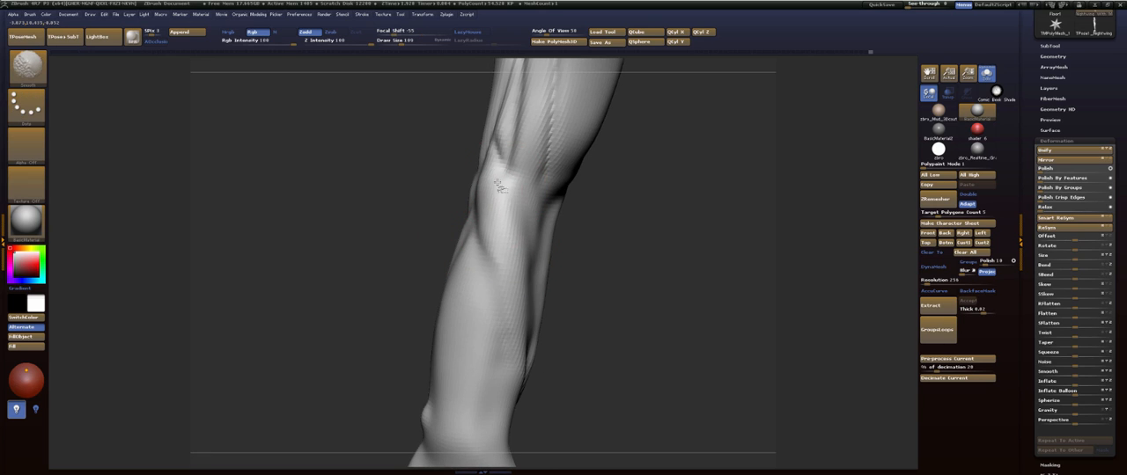
pyautogui.moveTo(642, 176); pyautogui.dragTo(514, 221)
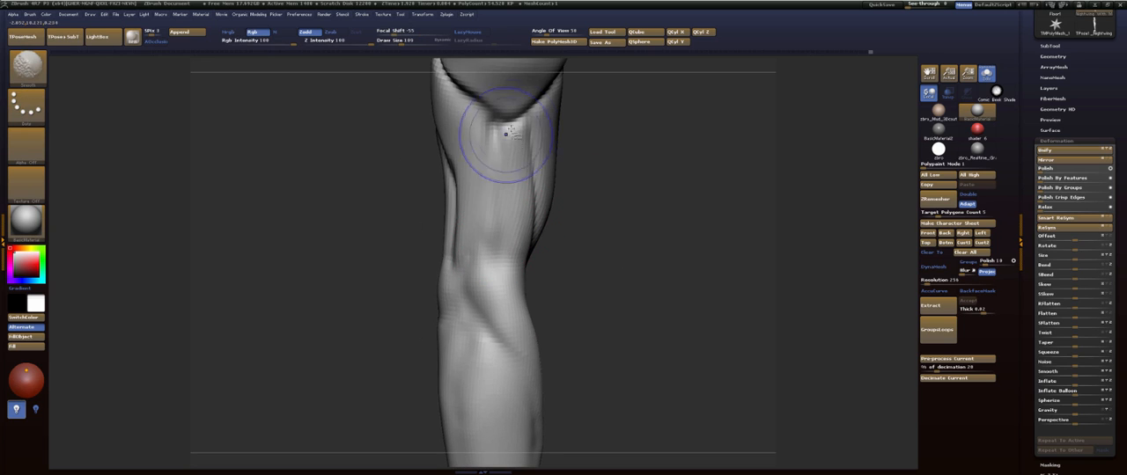
# - Build up the outer side of the upper arm below the deltoid with the ClayBuildup brush and smooth it
pyautogui.moveTo(571, 154); pyautogui.dragTo(631, 171)
pyautogui.press('b')
pyautogui.press('c')
pyautogui.press('b')
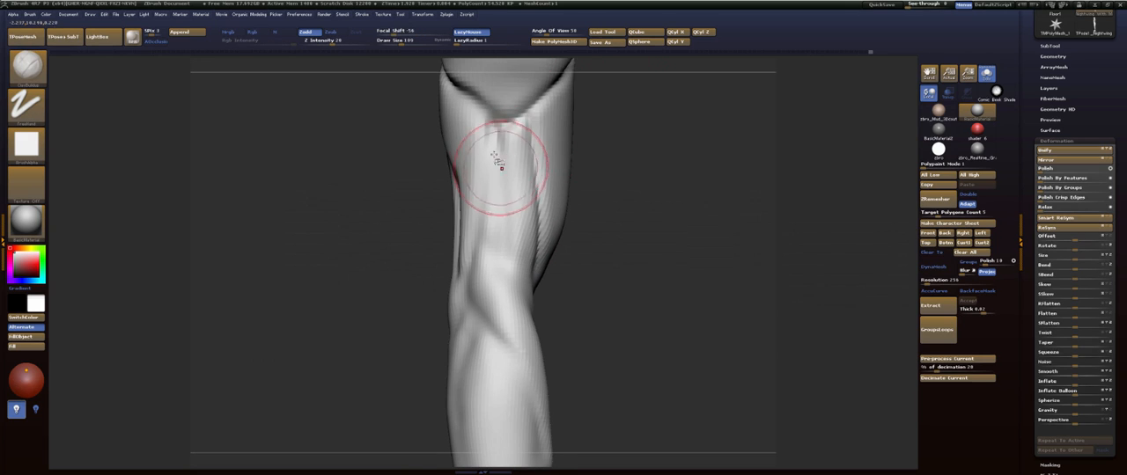
pyautogui.keyDown('shift'); pyautogui.moveTo(516, 272); pyautogui.dragTo(510, 225); pyautogui.keyUp('shift')
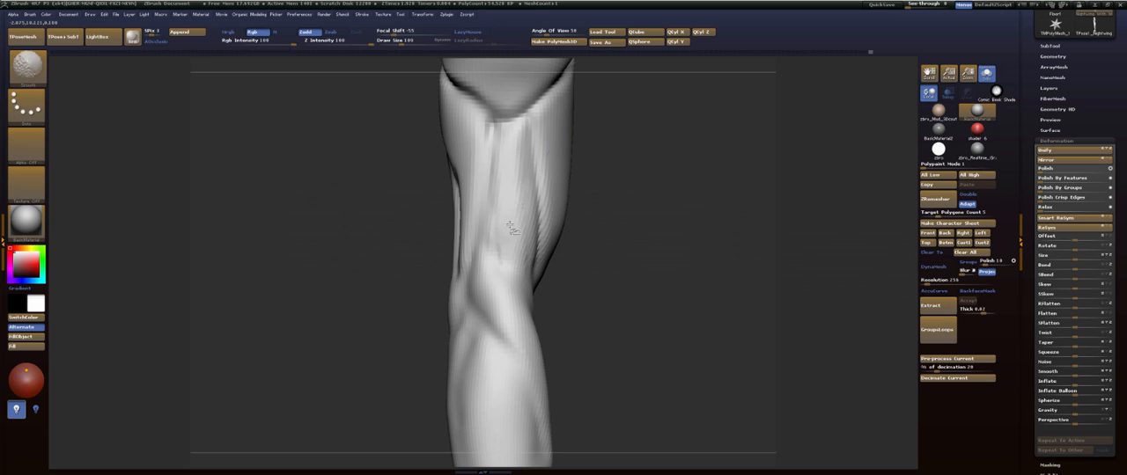
pyautogui.moveTo(620, 157); pyautogui.dragTo(661, 232)
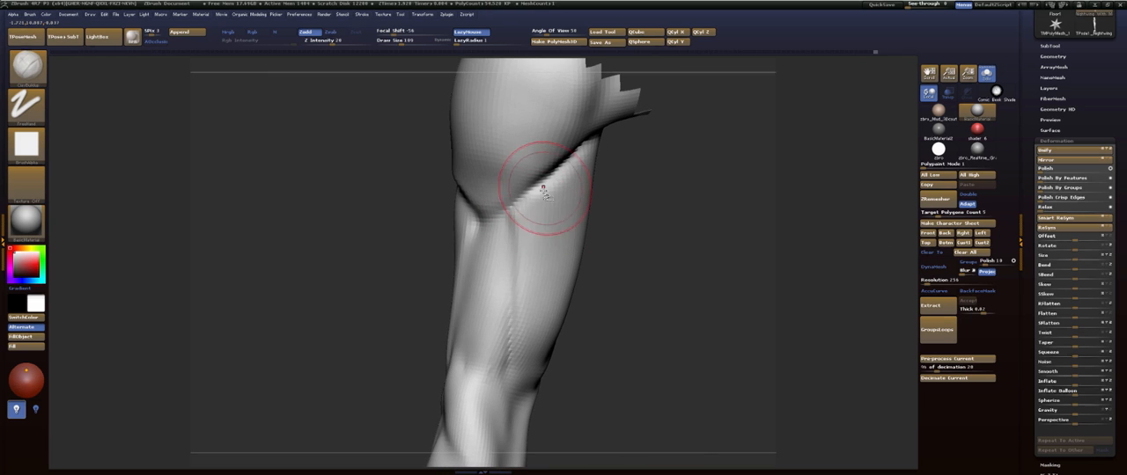
pyautogui.moveTo(525, 216)
pyautogui.mouseDown()
pyautogui.moveTo(517, 310)
pyautogui.moveTo(539, 193)
pyautogui.moveTo(533, 308)
pyautogui.moveTo(558, 242)
pyautogui.moveTo(694, 200)
pyautogui.moveTo(674, 183)
pyautogui.mouseUp()
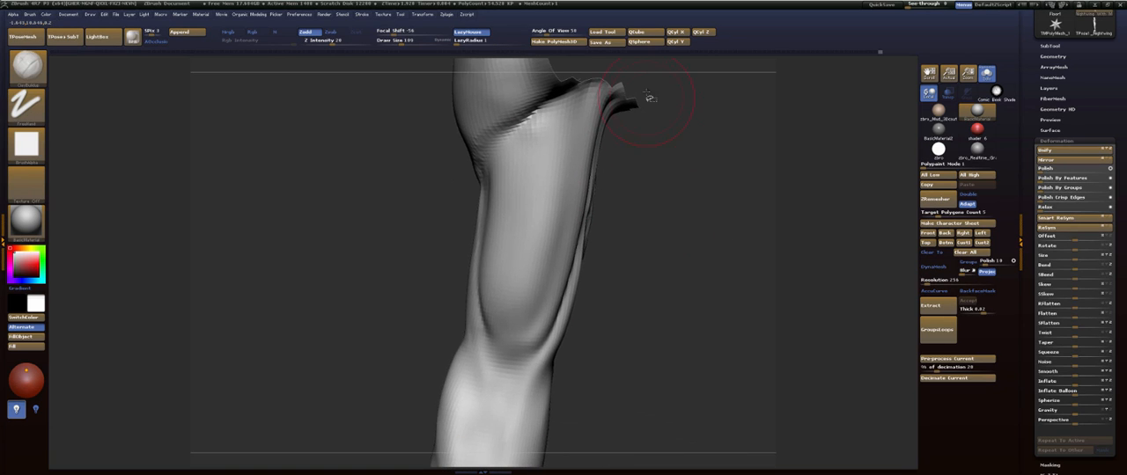
# - Flatten the front of the biceps from the deltoid down to the elbow with an enlarged TrimDynamic brush
pyautogui.press('b')
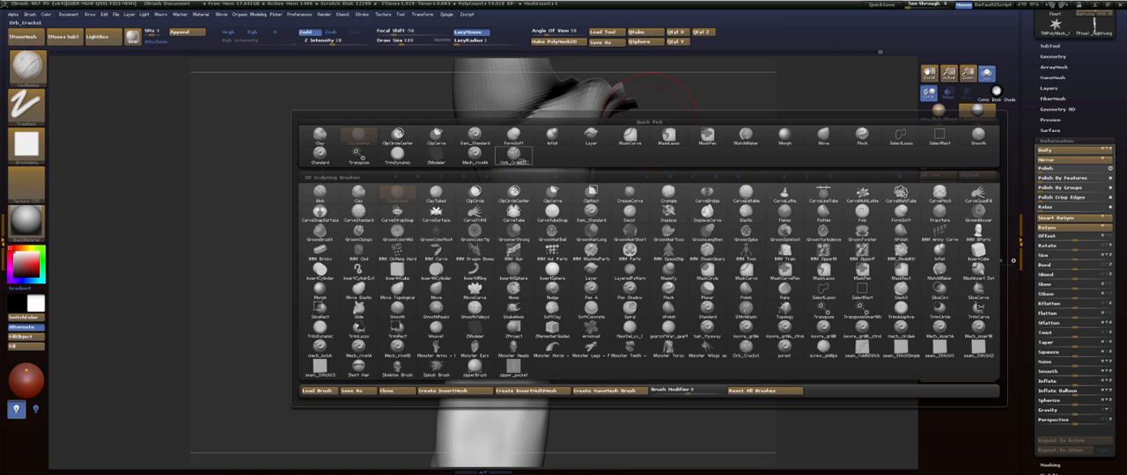
pyautogui.click(400, 157)
pyautogui.press('s')
pyautogui.moveTo(538, 173); pyautogui.dragTo(521, 322)
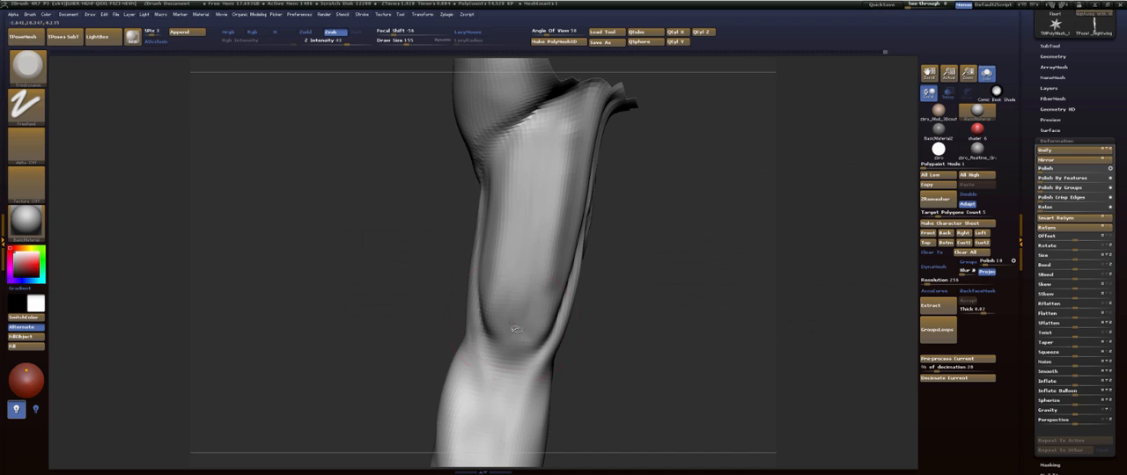
pyautogui.moveTo(539, 138); pyautogui.dragTo(537, 143)
pyautogui.moveTo(551, 114); pyautogui.dragTo(517, 320)
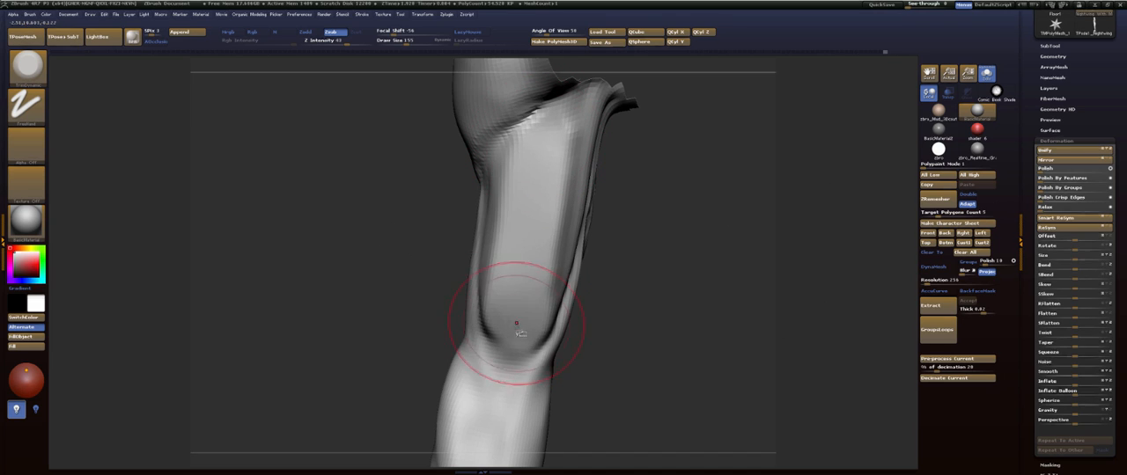
pyautogui.keyDown('shift'); pyautogui.moveTo(523, 262); pyautogui.dragTo(528, 228); pyautogui.keyUp('shift')
pyautogui.keyDown('shift'); pyautogui.moveTo(526, 326); pyautogui.dragTo(534, 322); pyautogui.keyUp('shift')
# - Build up the inner side of the biceps from the armpit down to the elbow with the FormSoft brush
pyautogui.moveTo(657, 272)
pyautogui.mouseDown()
pyautogui.moveTo(572, 264)
pyautogui.moveTo(662, 255)
pyautogui.moveTo(639, 264)
pyautogui.moveTo(608, 186)
pyautogui.mouseUp()
pyautogui.moveTo(599, 253)
pyautogui.mouseDown()
pyautogui.moveTo(597, 237)
pyautogui.moveTo(661, 236)
pyautogui.mouseUp()
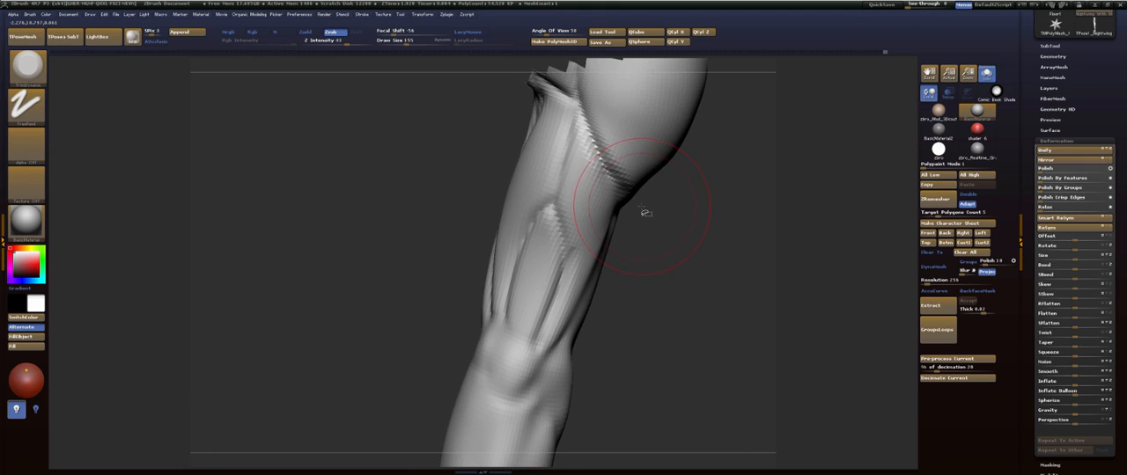
pyautogui.moveTo(711, 229)
pyautogui.mouseDown()
pyautogui.moveTo(642, 226)
pyautogui.moveTo(711, 217)
pyautogui.moveTo(704, 224)
pyautogui.moveTo(736, 248)
pyautogui.mouseUp()
pyautogui.press('b')
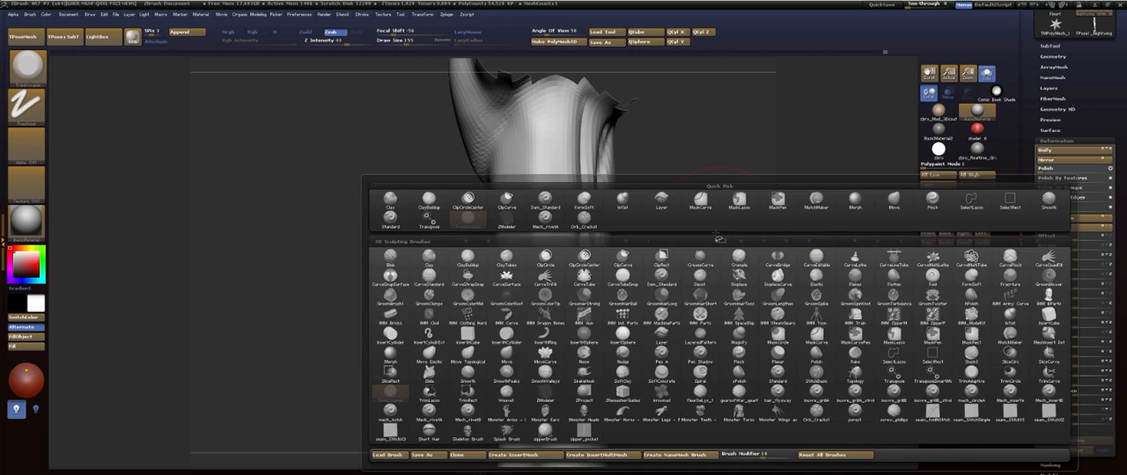
pyautogui.press('f')
pyautogui.press('s')
pyautogui.moveTo(722, 238)
pyautogui.mouseDown()
pyautogui.moveTo(733, 244)
pyautogui.moveTo(695, 247)
pyautogui.mouseUp()
pyautogui.moveTo(570, 126)
pyautogui.mouseDown()
pyautogui.moveTo(567, 111)
pyautogui.moveTo(573, 176)
pyautogui.mouseUp()
pyautogui.moveTo(572, 267); pyautogui.dragTo(561, 380)
pyautogui.moveTo(569, 174); pyautogui.dragTo(573, 215)
pyautogui.moveTo(565, 117); pyautogui.dragTo(577, 112)
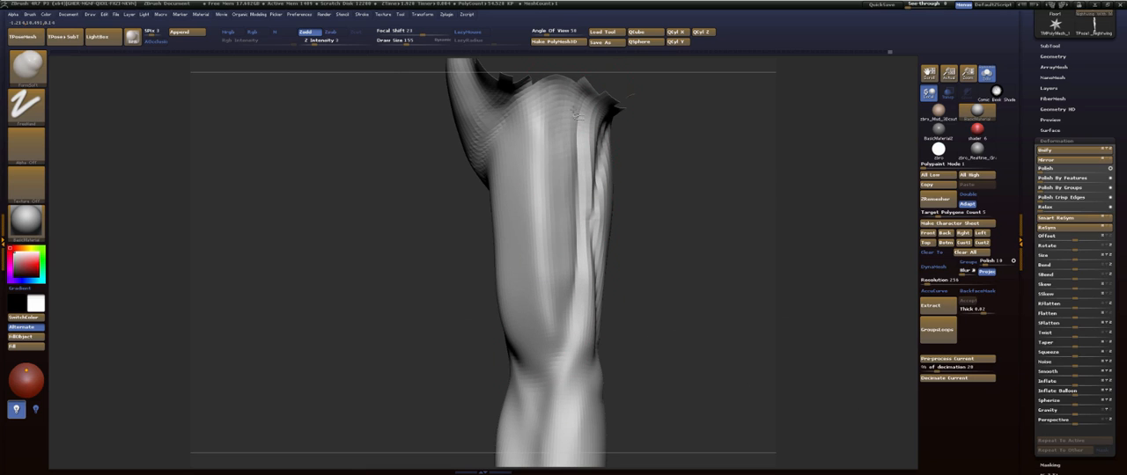
pyautogui.moveTo(577, 189); pyautogui.dragTo(571, 342)
pyautogui.moveTo(570, 290)
pyautogui.keyDown('shift'); pyautogui.mouseDown()
pyautogui.moveTo(546, 150)
pyautogui.moveTo(553, 331)
pyautogui.mouseUp(); pyautogui.keyUp('shift')
pyautogui.moveTo(625, 283); pyautogui.dragTo(661, 281)
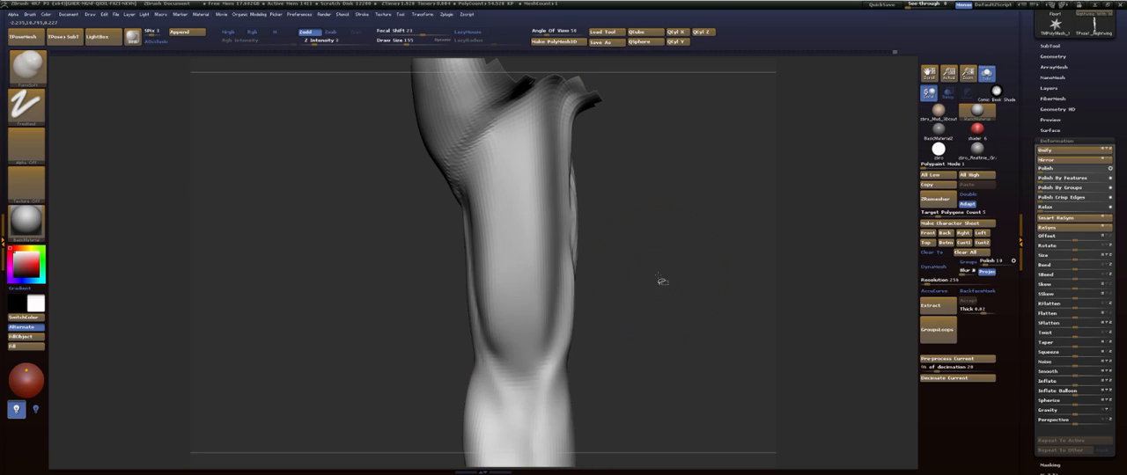
# - Round out the lower end of the biceps at the elbow crease and smooth the inner upper arm
pyautogui.moveTo(503, 355)
pyautogui.mouseDown()
pyautogui.moveTo(521, 363)
pyautogui.moveTo(544, 350)
pyautogui.mouseUp()
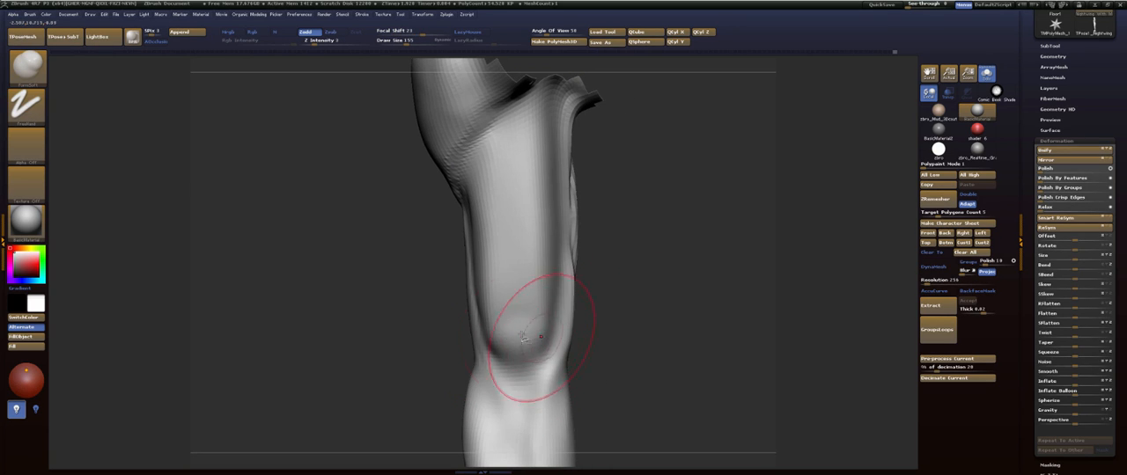
pyautogui.moveTo(523, 319)
pyautogui.keyDown('shift'); pyautogui.mouseDown()
pyautogui.moveTo(513, 287)
pyautogui.moveTo(550, 244)
pyautogui.mouseUp(); pyautogui.keyUp('shift')
pyautogui.moveTo(656, 233)
pyautogui.mouseDown()
pyautogui.moveTo(614, 232)
pyautogui.moveTo(672, 216)
pyautogui.mouseUp()
pyautogui.moveTo(573, 314)
pyautogui.keyDown('shift'); pyautogui.mouseDown()
pyautogui.moveTo(587, 141)
pyautogui.moveTo(590, 229)
pyautogui.mouseUp(); pyautogui.keyUp('shift')
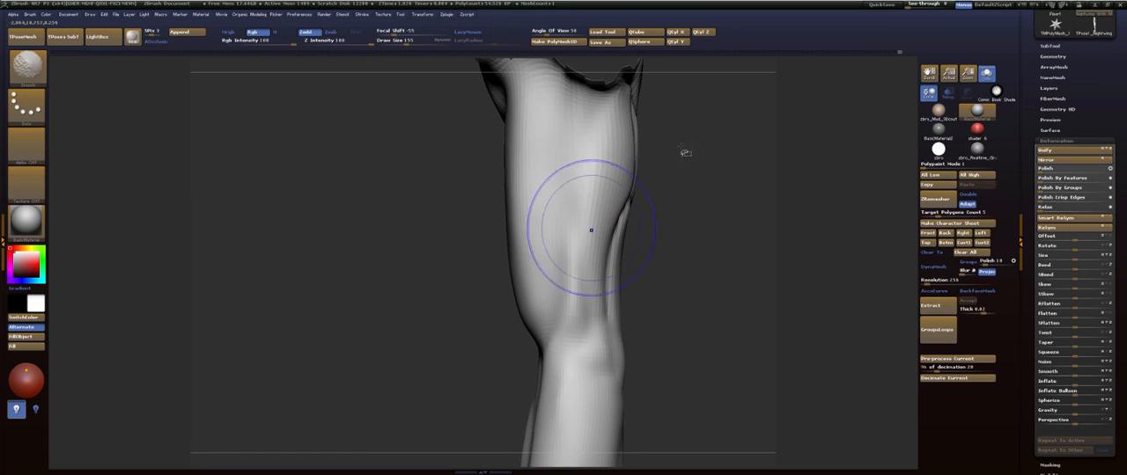
# - Build up and smooth the triceps forms on the inner and outer sides of the upper arm
pyautogui.moveTo(718, 129)
pyautogui.keyDown('alt'); pyautogui.mouseDown()
pyautogui.moveTo(689, 204)
pyautogui.moveTo(724, 231)
pyautogui.moveTo(732, 262)
pyautogui.moveTo(710, 239)
pyautogui.mouseUp(); pyautogui.keyUp('alt')
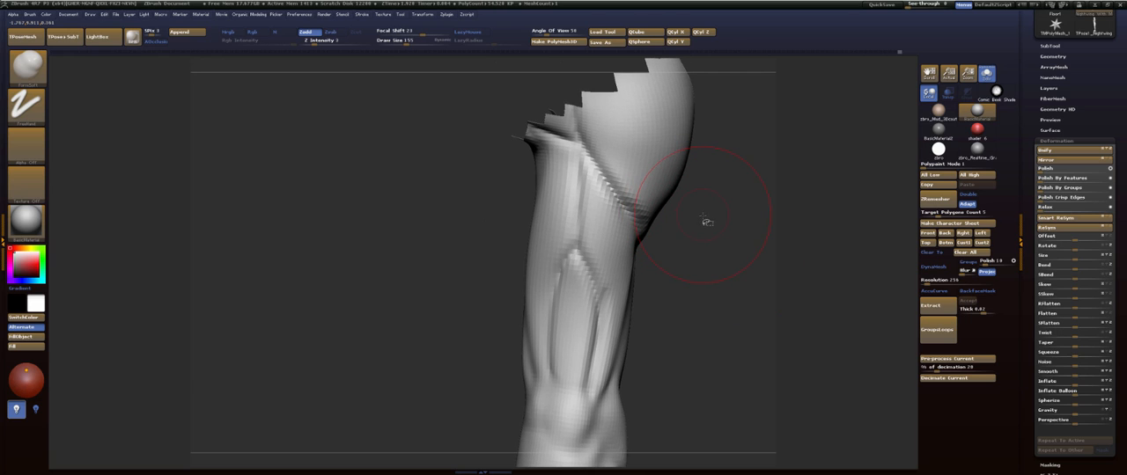
pyautogui.moveTo(736, 260)
pyautogui.mouseDown()
pyautogui.moveTo(730, 272)
pyautogui.moveTo(769, 259)
pyautogui.moveTo(532, 165)
pyautogui.mouseUp()
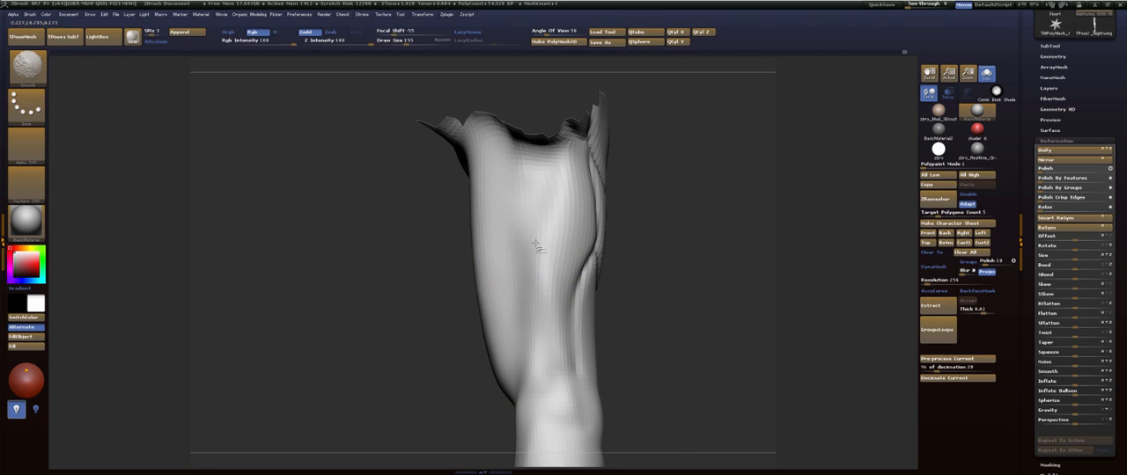
pyautogui.moveTo(671, 253); pyautogui.dragTo(669, 259)
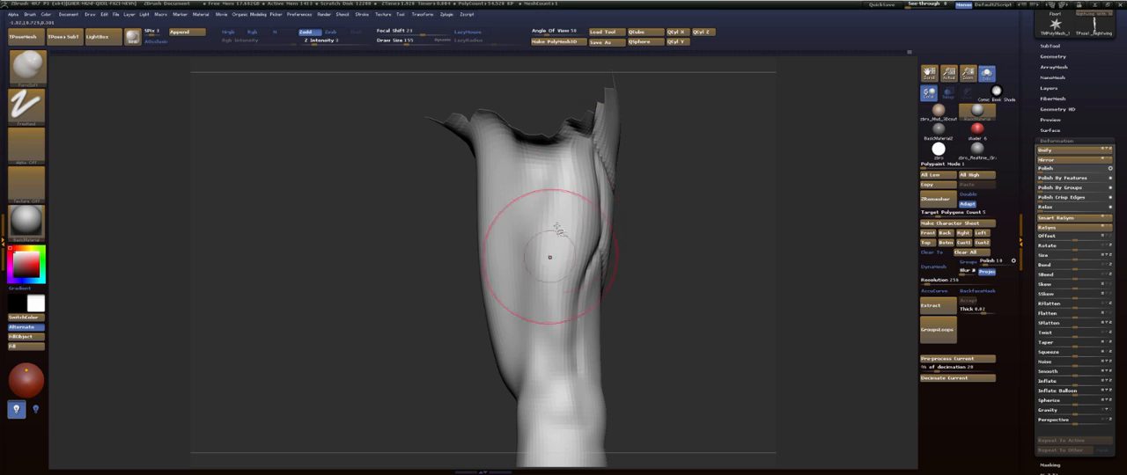
pyautogui.moveTo(695, 208)
pyautogui.mouseDown()
pyautogui.moveTo(748, 242)
pyautogui.moveTo(523, 195)
pyautogui.mouseUp()
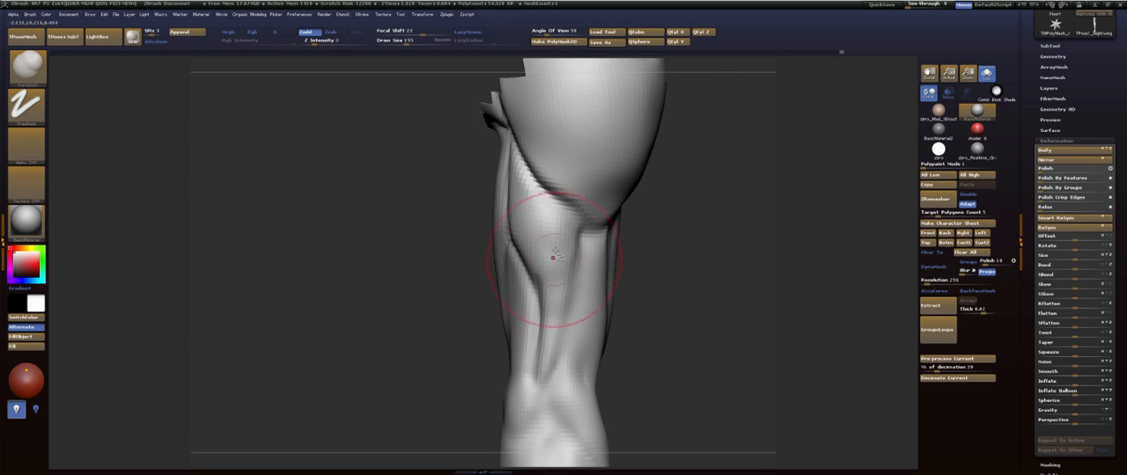
pyautogui.keyDown('shift'); pyautogui.moveTo(555, 252); pyautogui.dragTo(534, 225); pyautogui.keyUp('shift')
# - Smooth the outer side of the upper arm just below the deltoid's lower tip
pyautogui.moveTo(669, 272)
pyautogui.mouseDown()
pyautogui.moveTo(646, 226)
pyautogui.moveTo(617, 231)
pyautogui.mouseUp()
pyautogui.moveTo(704, 229); pyautogui.dragTo(602, 225)
pyautogui.press('shift')
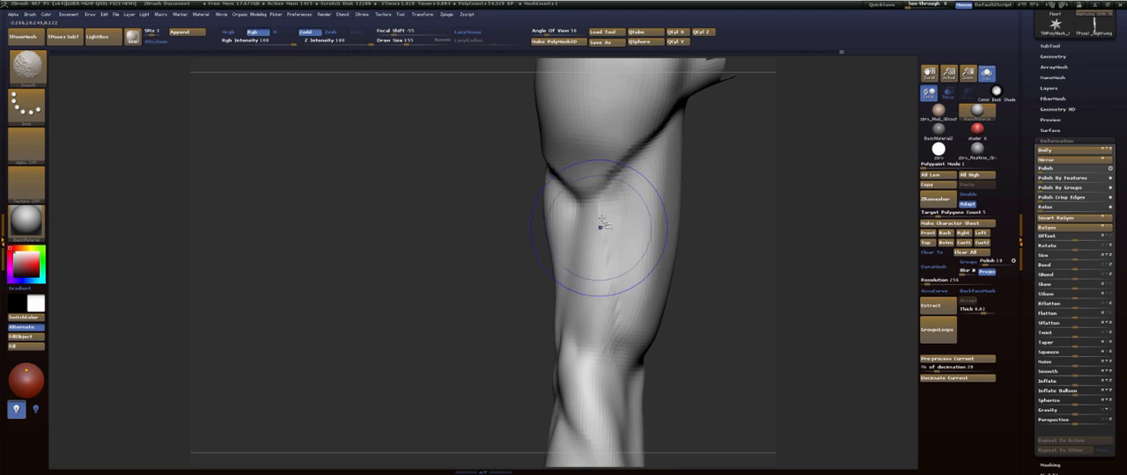
pyautogui.moveTo(716, 285); pyautogui.dragTo(732, 177)
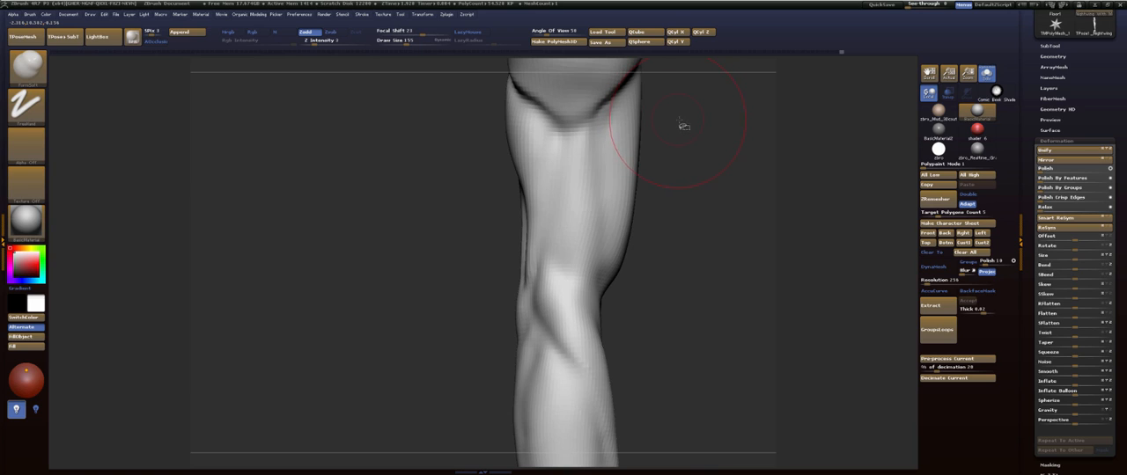
pyautogui.moveTo(701, 257); pyautogui.dragTo(691, 247)
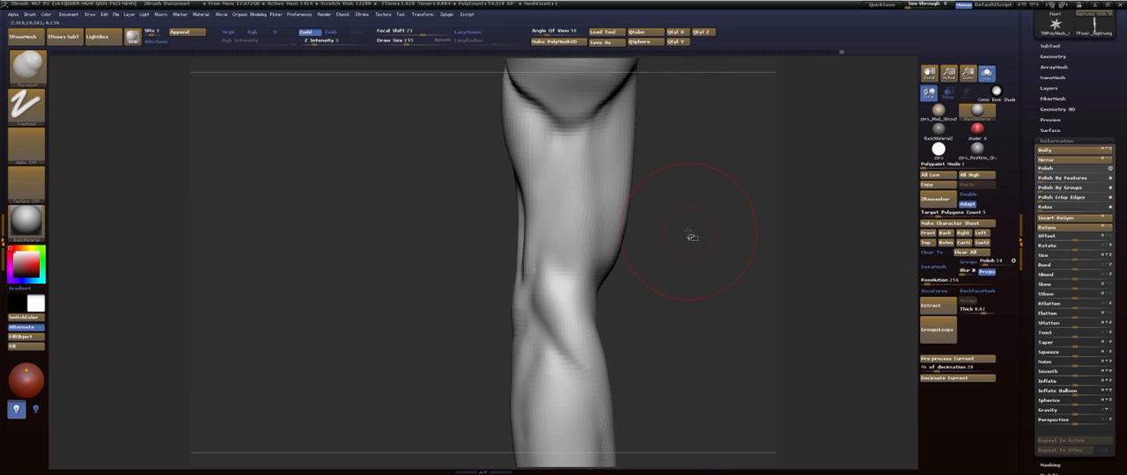
# - Build up the forms around the elbow crease and upper forearm with the ClayBuildup brush and smooth them
pyautogui.press('b')
pyautogui.press('c')
pyautogui.press('b')
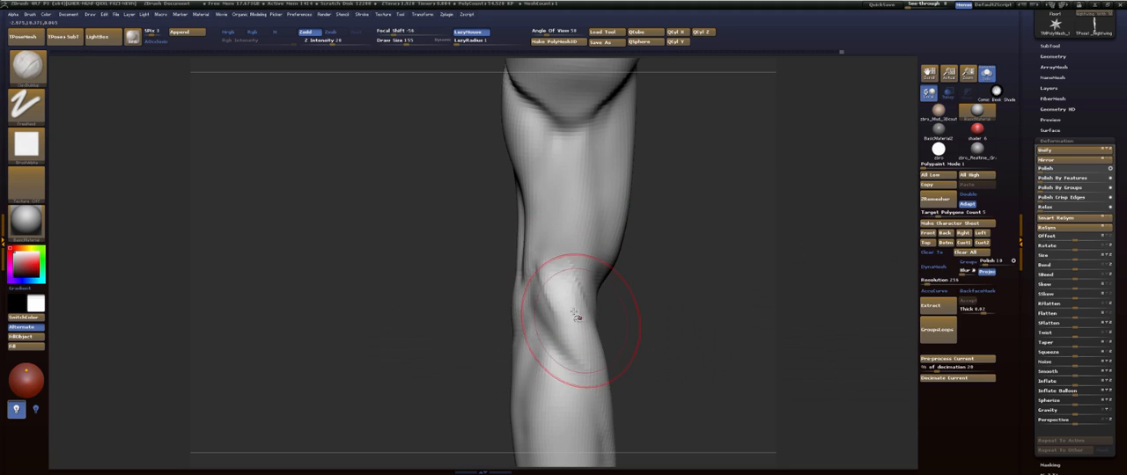
pyautogui.moveTo(577, 315)
pyautogui.mouseDown()
pyautogui.moveTo(541, 252)
pyautogui.moveTo(570, 339)
pyautogui.moveTo(584, 337)
pyautogui.moveTo(539, 341)
pyautogui.mouseUp()
pyautogui.press('shift')
pyautogui.moveTo(610, 345)
pyautogui.mouseDown()
pyautogui.moveTo(722, 269)
pyautogui.moveTo(655, 299)
pyautogui.mouseUp()
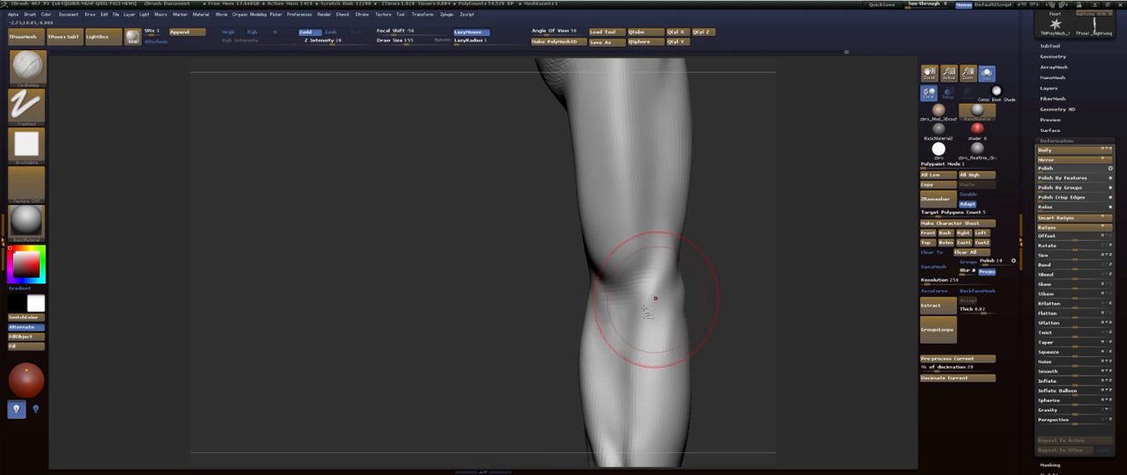
pyautogui.press('shift')
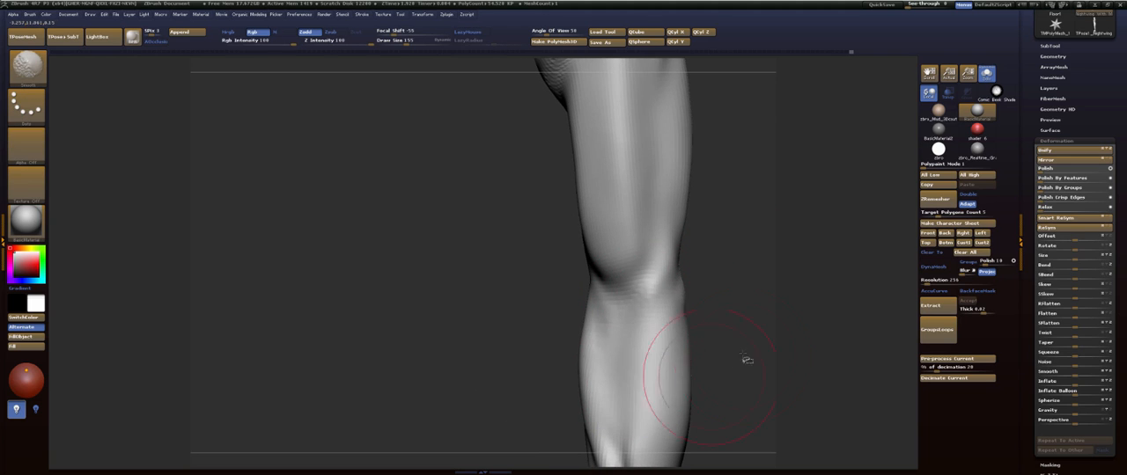
pyautogui.keyDown('alt'); pyautogui.moveTo(742, 355); pyautogui.dragTo(735, 198); pyautogui.keyUp('alt')
pyautogui.moveTo(661, 295)
pyautogui.keyDown('shift'); pyautogui.mouseDown()
pyautogui.moveTo(619, 275)
pyautogui.moveTo(655, 308)
pyautogui.mouseUp(); pyautogui.keyUp('shift')
pyautogui.moveTo(719, 273)
pyautogui.mouseDown()
pyautogui.moveTo(775, 229)
pyautogui.moveTo(780, 187)
pyautogui.moveTo(733, 154)
pyautogui.mouseUp()
# - Fill the triceps tendon area on the back of the upper arm with the ClayBuildup brush
pyautogui.moveTo(733, 154)
pyautogui.keyDown('alt'); pyautogui.mouseDown()
pyautogui.moveTo(716, 287)
pyautogui.moveTo(679, 269)
pyautogui.mouseUp(); pyautogui.keyUp('alt')
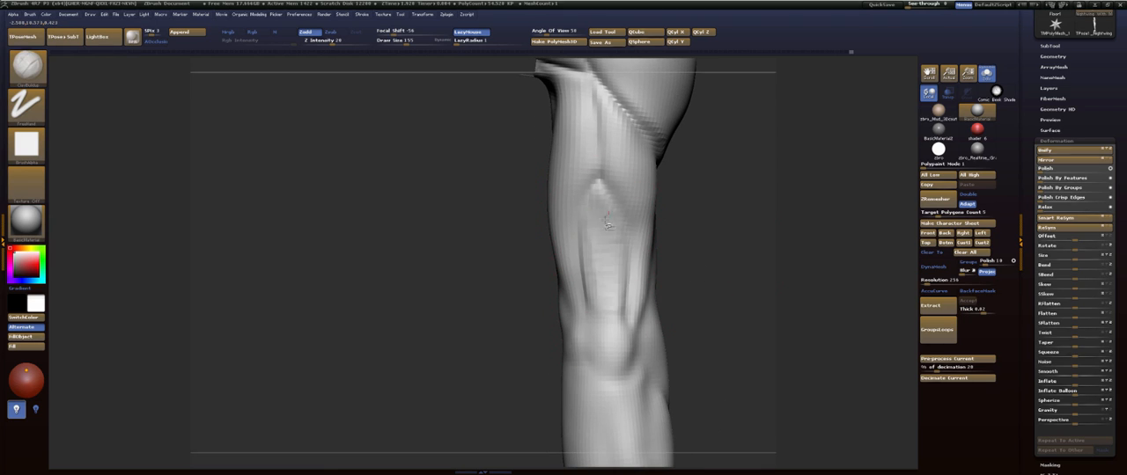
pyautogui.moveTo(608, 250)
pyautogui.mouseDown()
pyautogui.moveTo(616, 304)
pyautogui.moveTo(604, 239)
pyautogui.moveTo(611, 267)
pyautogui.moveTo(629, 239)
pyautogui.moveTo(662, 231)
pyautogui.mouseUp()
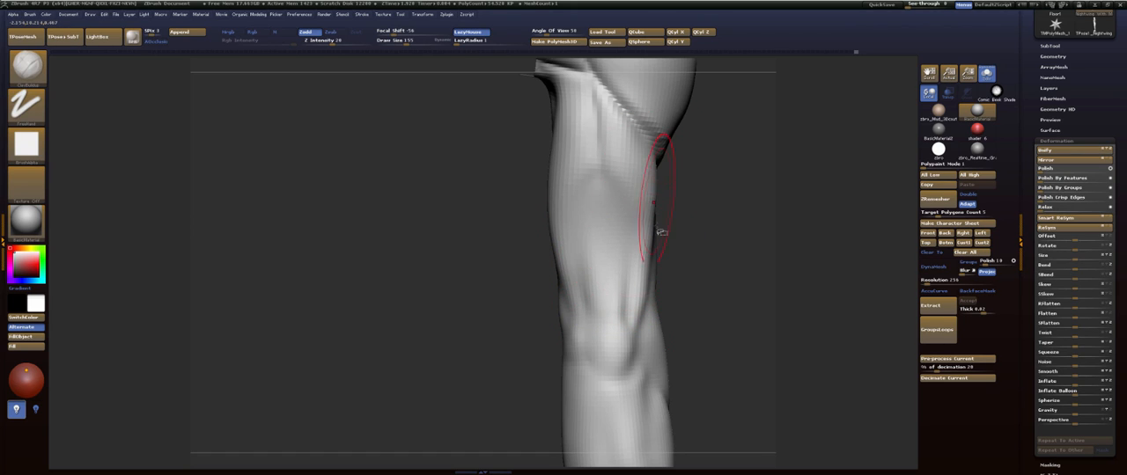
pyautogui.moveTo(703, 302); pyautogui.dragTo(717, 303)
# - Build up the upper triceps and inner arm from the armpit toward the elbow with ClayBuildup at draw size 122, smoothing the strokes
pyautogui.press('s')
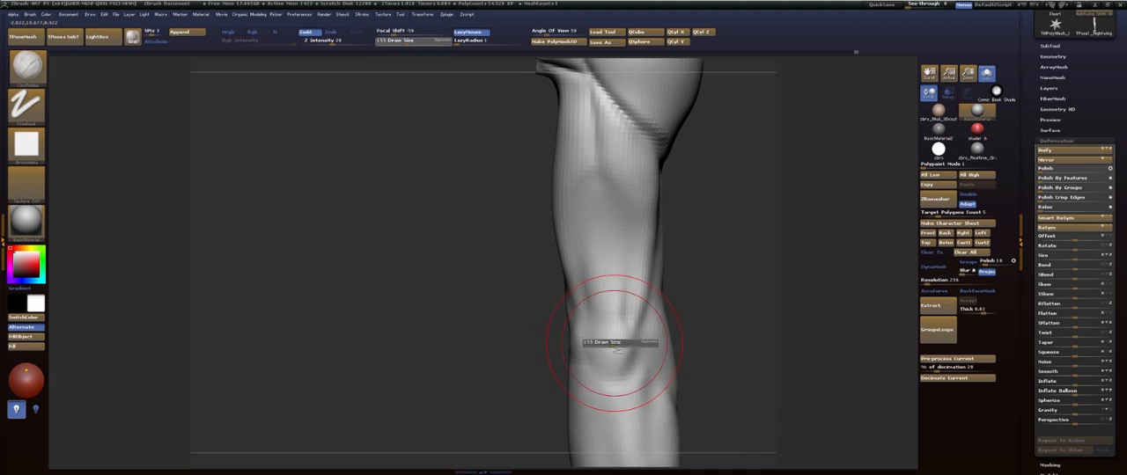
pyautogui.moveTo(612, 342)
pyautogui.mouseDown()
pyautogui.moveTo(612, 374)
pyautogui.moveTo(599, 235)
pyautogui.mouseUp()
pyautogui.moveTo(728, 210)
pyautogui.keyDown('alt'); pyautogui.mouseDown()
pyautogui.moveTo(730, 249)
pyautogui.moveTo(715, 246)
pyautogui.mouseUp(); pyautogui.keyUp('alt')
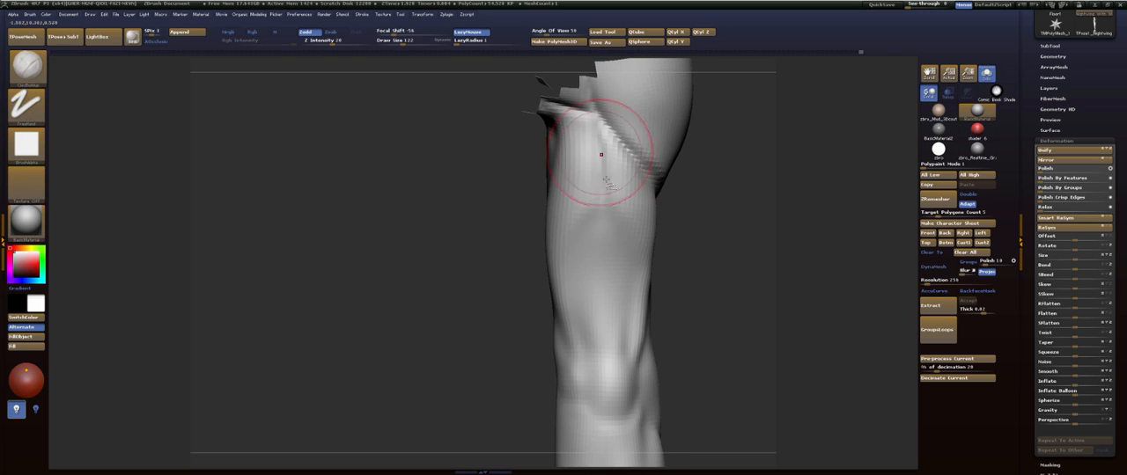
pyautogui.moveTo(578, 141); pyautogui.dragTo(580, 207)
pyautogui.moveTo(731, 191); pyautogui.dragTo(554, 167)
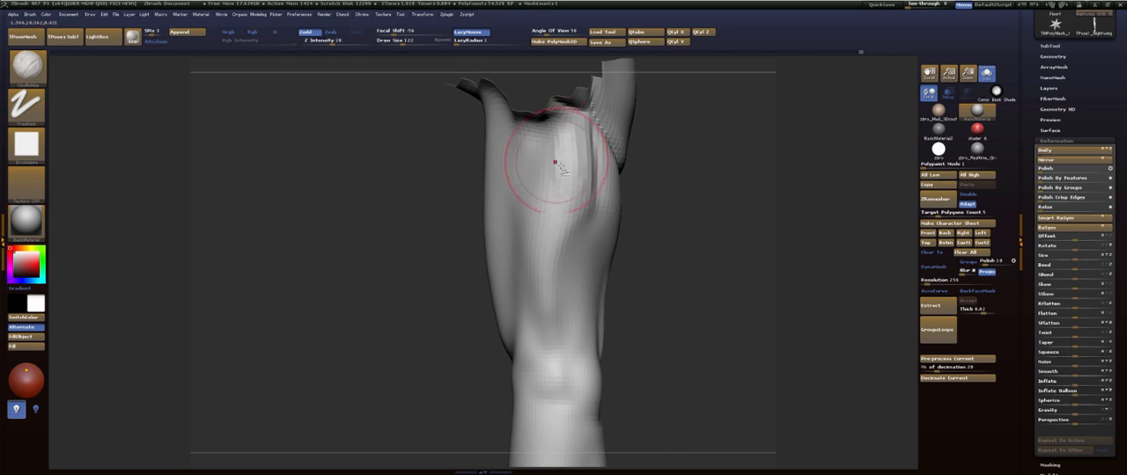
pyautogui.moveTo(539, 210); pyautogui.dragTo(539, 354)
pyautogui.moveTo(712, 219); pyautogui.dragTo(603, 244)
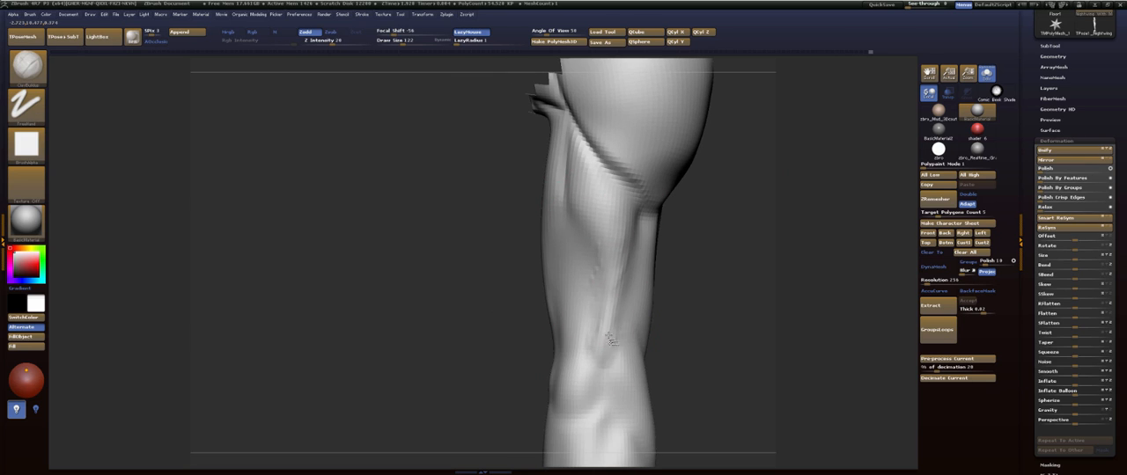
pyautogui.press('shift')
# - Carve the crease beneath the deltoid's lower tip on the outer arm with the Dam_Standard brush
pyautogui.moveTo(828, 221)
pyautogui.mouseDown()
pyautogui.moveTo(780, 230)
pyautogui.moveTo(719, 290)
pyautogui.moveTo(693, 253)
pyautogui.mouseUp()
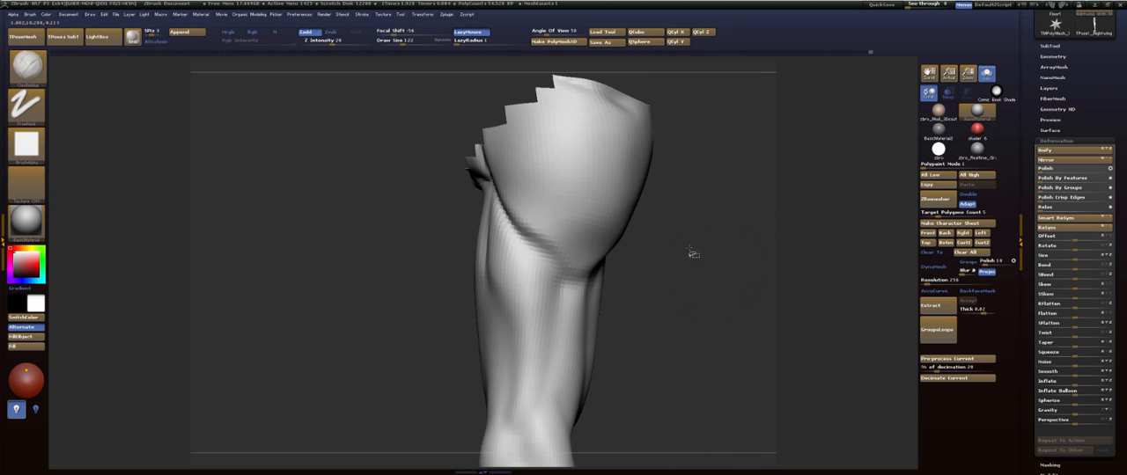
pyautogui.press('b')
pyautogui.press('d')
pyautogui.press('s')
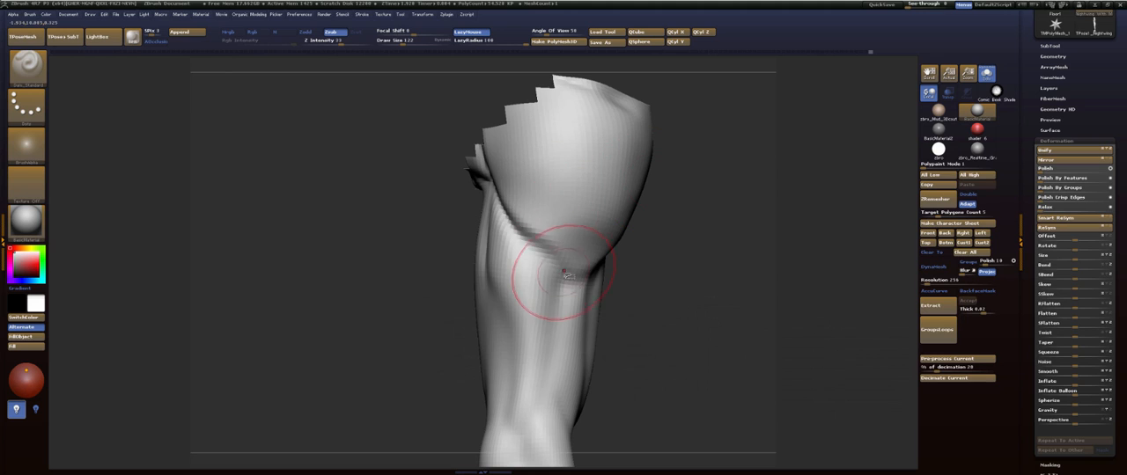
pyautogui.moveTo(566, 268)
pyautogui.mouseDown()
pyautogui.moveTo(485, 159)
pyautogui.moveTo(607, 308)
pyautogui.mouseUp()
pyautogui.moveTo(728, 227); pyautogui.dragTo(684, 118)
# - Build up the upper arm surface under the edge of the deltoid with the ClayBuildup brush
pyautogui.press('b')
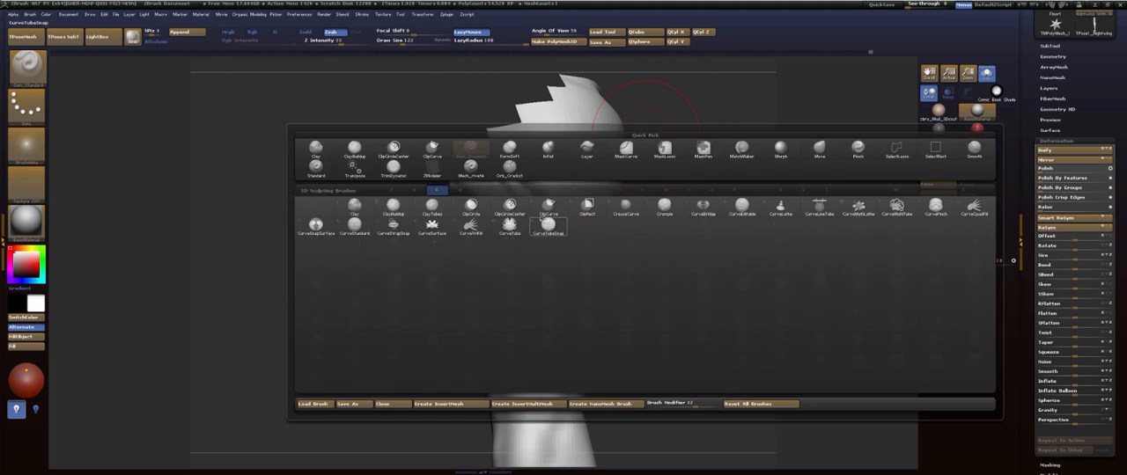
pyautogui.press('c')
pyautogui.press('b')
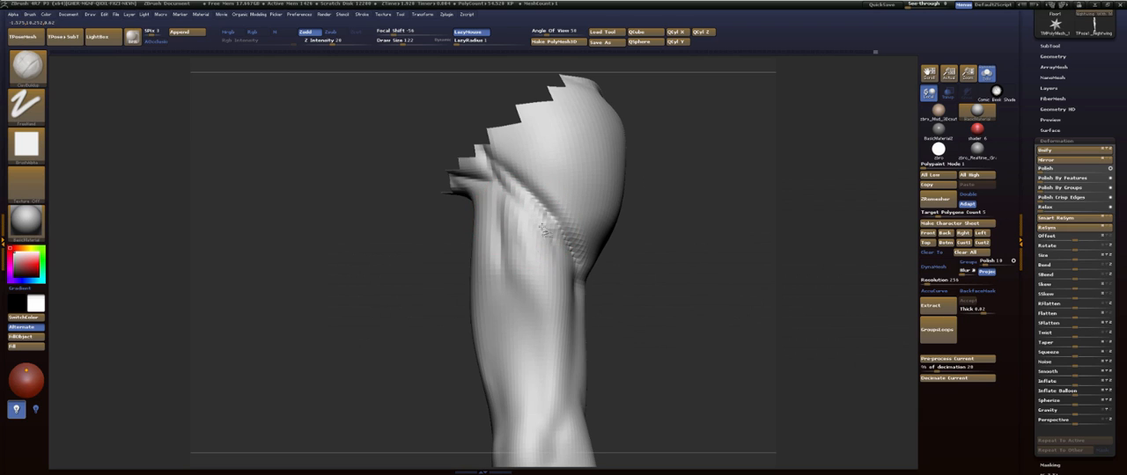
pyautogui.press('b')
pyautogui.press('i')
pyautogui.press('n')
pyautogui.moveTo(603, 283); pyautogui.dragTo(525, 247)
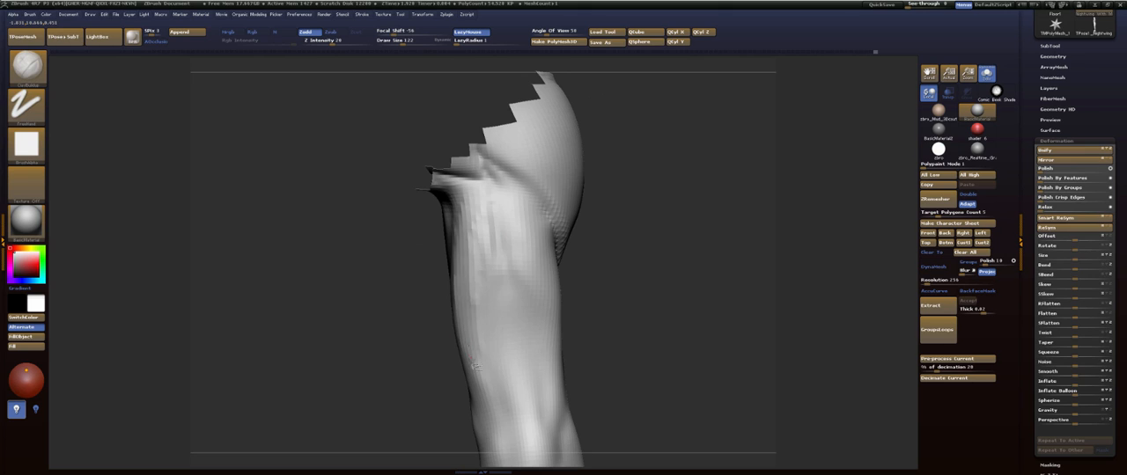
pyautogui.moveTo(654, 202); pyautogui.dragTo(666, 214)
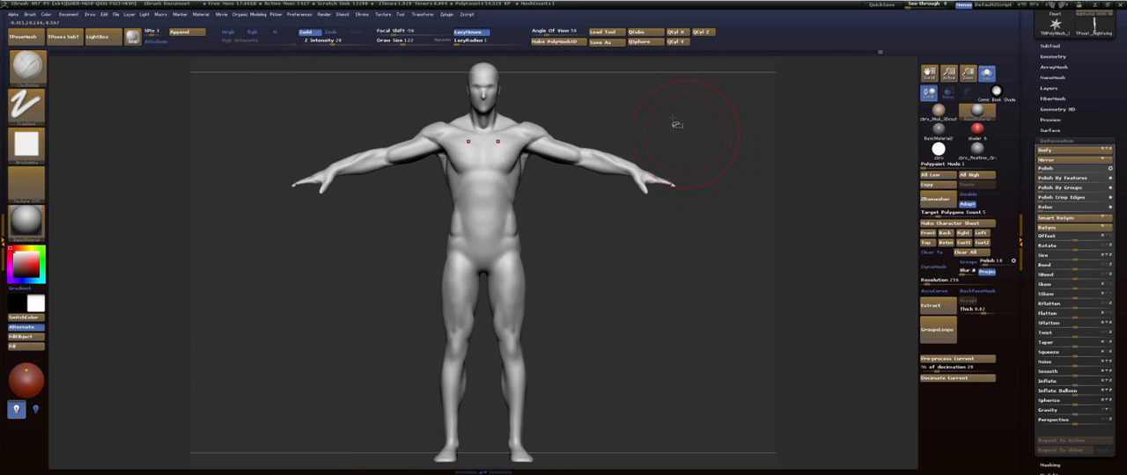
# - Show the whole body again and blend the armpit into the chest and side of the back with ClayBuildup
pyautogui.keyDown('alt'); pyautogui.moveTo(672, 118); pyautogui.dragTo(702, 244); pyautogui.keyUp('alt')
pyautogui.moveTo(720, 208)
pyautogui.mouseDown()
pyautogui.moveTo(719, 186)
pyautogui.moveTo(658, 310)
pyautogui.moveTo(642, 264)
pyautogui.mouseUp()
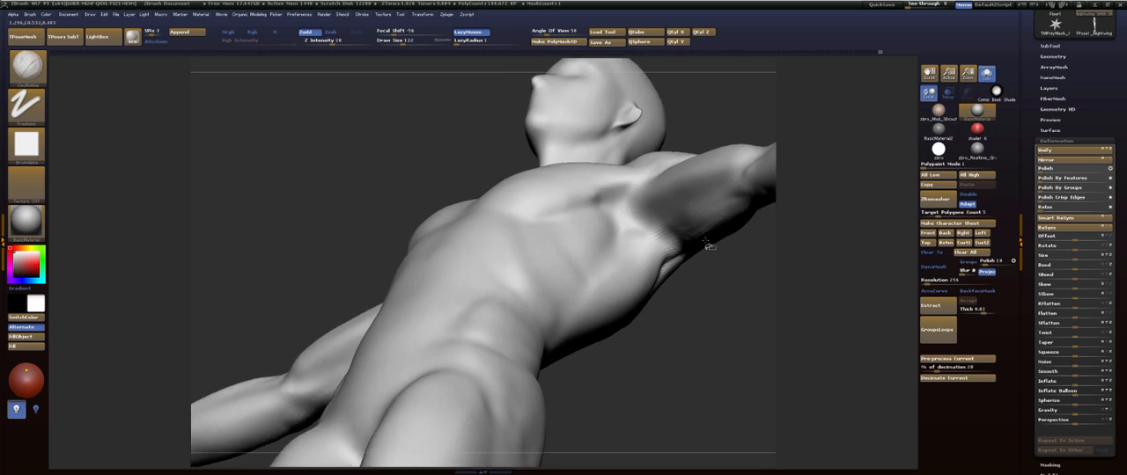
pyautogui.moveTo(702, 256)
pyautogui.mouseDown()
pyautogui.moveTo(701, 186)
pyautogui.moveTo(717, 291)
pyautogui.moveTo(704, 281)
pyautogui.mouseUp()
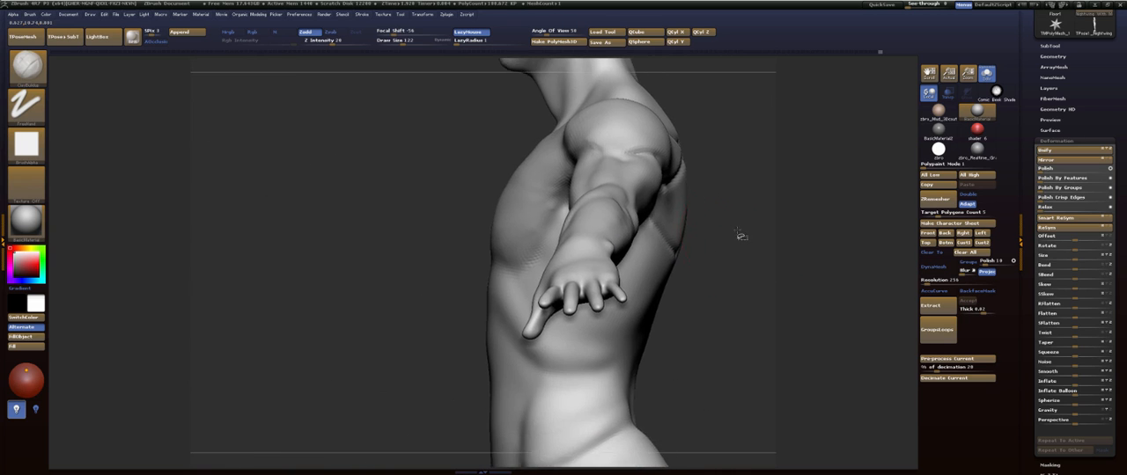
pyautogui.moveTo(740, 236)
pyautogui.mouseDown()
pyautogui.moveTo(613, 254)
pyautogui.moveTo(622, 283)
pyautogui.mouseUp()
pyautogui.moveTo(639, 329); pyautogui.dragTo(458, 305)
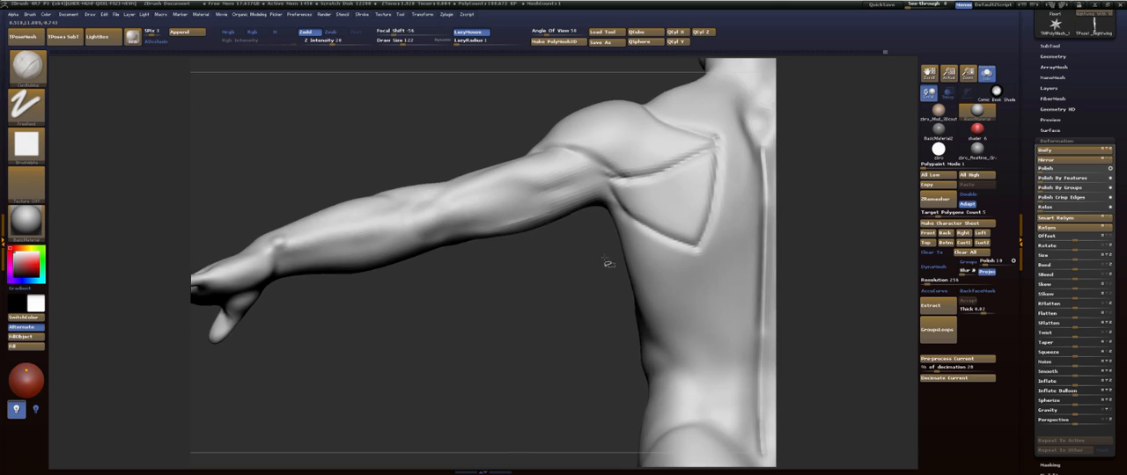
pyautogui.moveTo(605, 258); pyautogui.dragTo(631, 194)
# - Define the creases where the upper arm meets the armpit with the Dam_Standard brush and soften them
pyautogui.press('b')
pyautogui.press('d')
pyautogui.press('s')
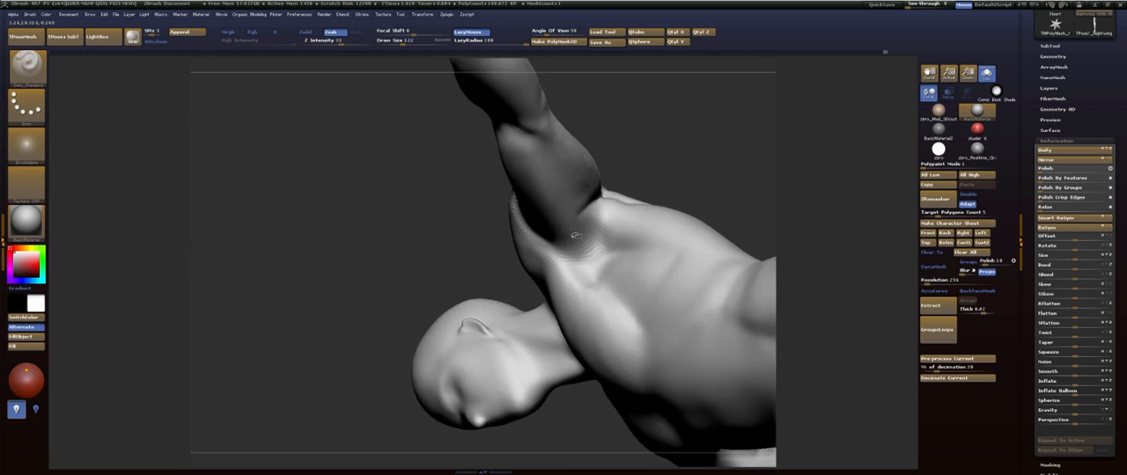
pyautogui.moveTo(493, 265); pyautogui.dragTo(548, 217)
pyautogui.press('b')
pyautogui.press('d')
pyautogui.press('s')
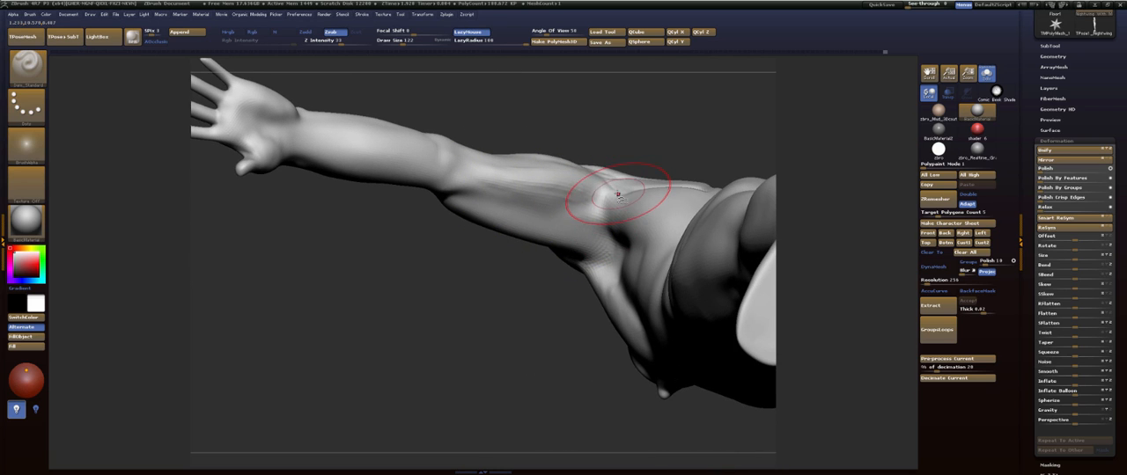
pyautogui.keyDown('shift'); pyautogui.moveTo(577, 227); pyautogui.dragTo(620, 192); pyautogui.keyUp('shift')
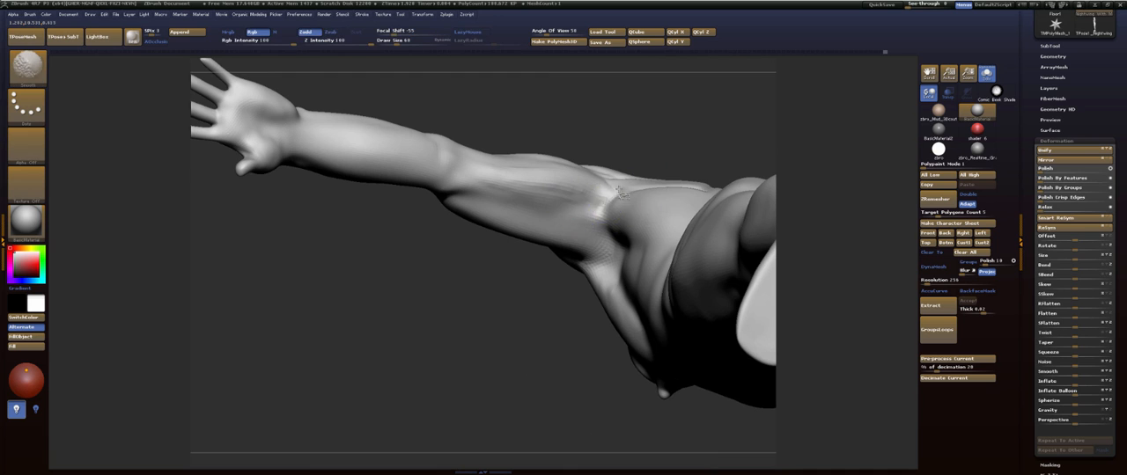
# - Smooth the carved shoulder blade outlines on the upper back
pyautogui.moveTo(680, 150); pyautogui.dragTo(561, 267)
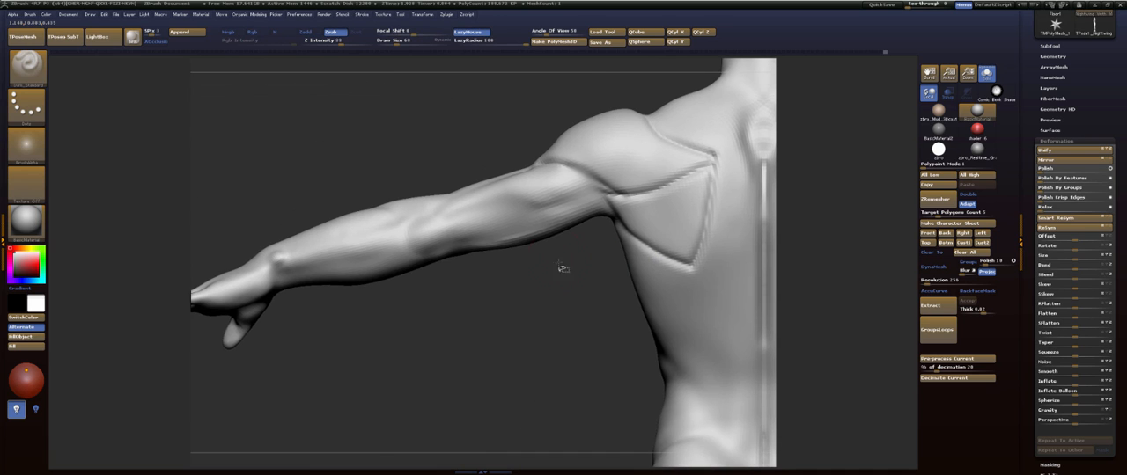
pyautogui.press('f')
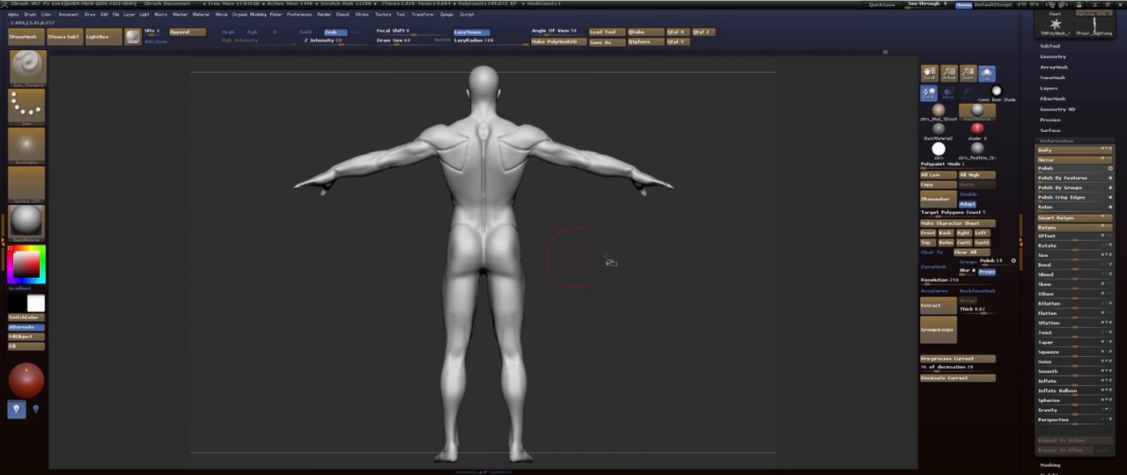
pyautogui.keyDown('shift'); pyautogui.moveTo(502, 141); pyautogui.dragTo(510, 158); pyautogui.keyUp('shift')
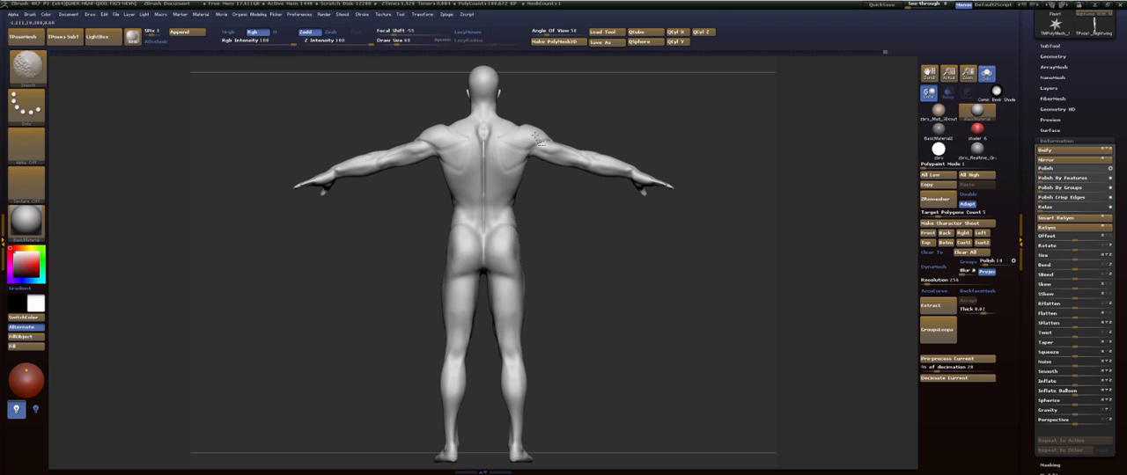
# - Pull the chin slightly forward in profile with an enlarged Move brush
pyautogui.moveTo(608, 237); pyautogui.dragTo(539, 230)
pyautogui.moveTo(650, 216)
pyautogui.mouseDown()
pyautogui.moveTo(638, 212)
pyautogui.moveTo(649, 193)
pyautogui.moveTo(676, 211)
pyautogui.moveTo(592, 297)
pyautogui.mouseUp()
pyautogui.keyDown('alt'); pyautogui.moveTo(621, 253); pyautogui.dragTo(644, 237); pyautogui.keyUp('alt')
pyautogui.press('b')
pyautogui.press('m')
pyautogui.press('v')
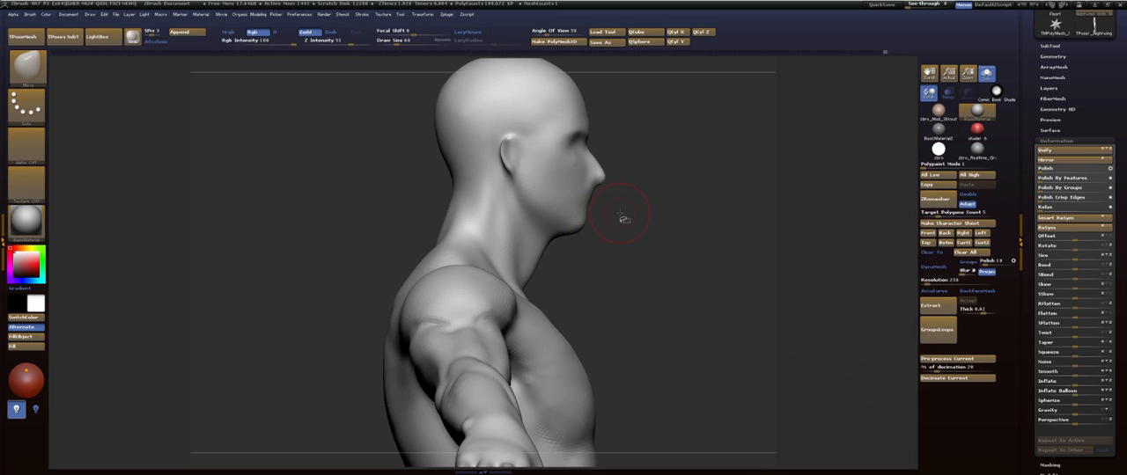
pyautogui.press('b')
pyautogui.press('m')
pyautogui.press('v')
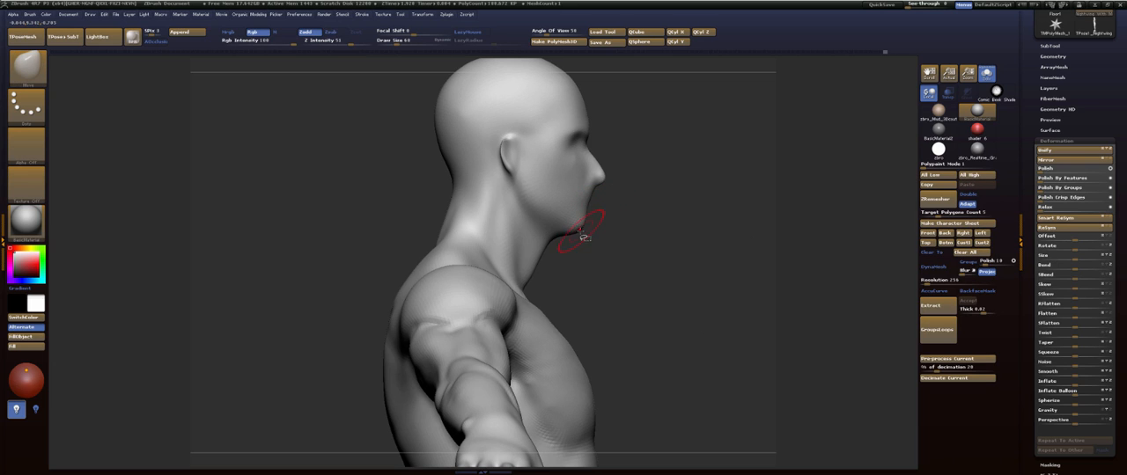
pyautogui.press('s')
pyautogui.moveTo(580, 232); pyautogui.dragTo(587, 230)
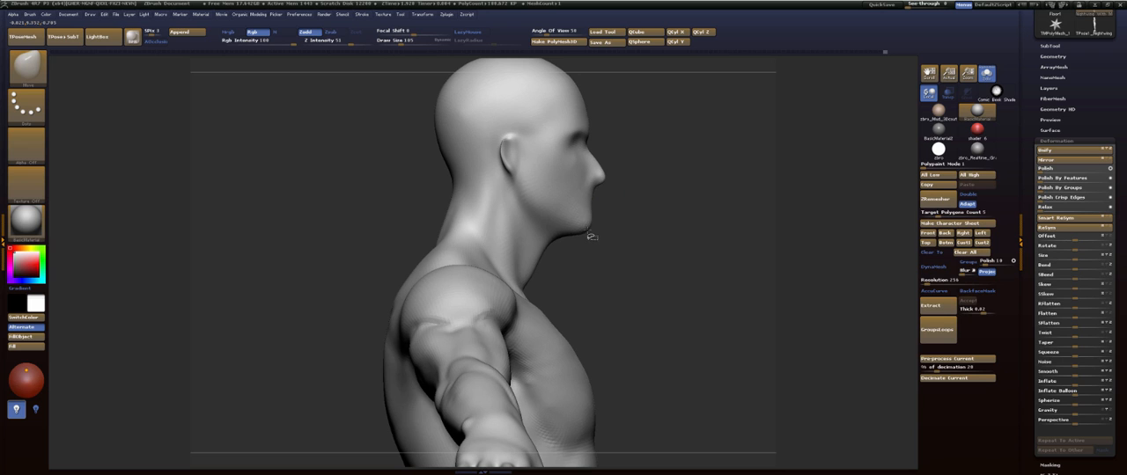
# - Adjust the contours of the upper torso with the Move brush, resizing it to suit
pyautogui.moveTo(659, 212)
pyautogui.mouseDown()
pyautogui.moveTo(614, 211)
pyautogui.moveTo(649, 219)
pyautogui.moveTo(613, 256)
pyautogui.moveTo(666, 309)
pyautogui.moveTo(659, 345)
pyautogui.mouseUp()
pyautogui.moveTo(678, 238); pyautogui.dragTo(637, 224)
pyautogui.press('f')
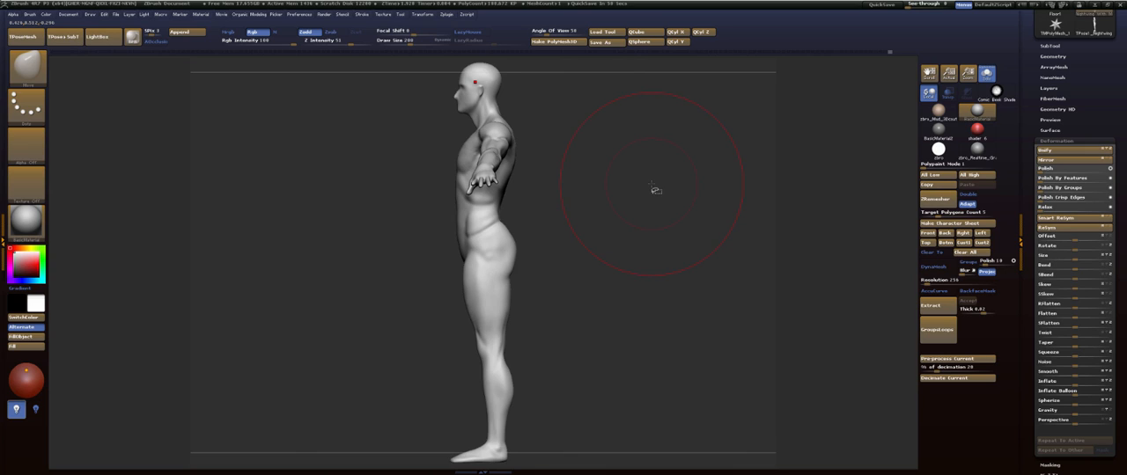
pyautogui.moveTo(630, 206); pyautogui.dragTo(619, 283)
pyautogui.press('s')
pyautogui.moveTo(503, 168)
pyautogui.mouseDown()
pyautogui.moveTo(490, 165)
pyautogui.moveTo(518, 163)
pyautogui.mouseUp()
pyautogui.press('s')
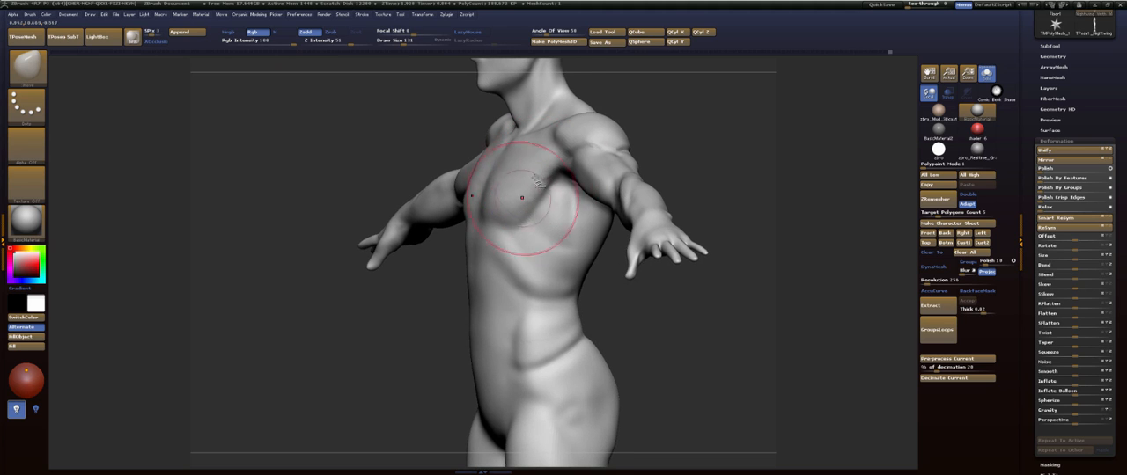
# - Smooth the deltoid and the transition into the upper arm
pyautogui.moveTo(707, 131)
pyautogui.mouseDown()
pyautogui.moveTo(674, 126)
pyautogui.moveTo(666, 146)
pyautogui.moveTo(704, 158)
pyautogui.moveTo(684, 173)
pyautogui.moveTo(447, 303)
pyautogui.mouseUp()
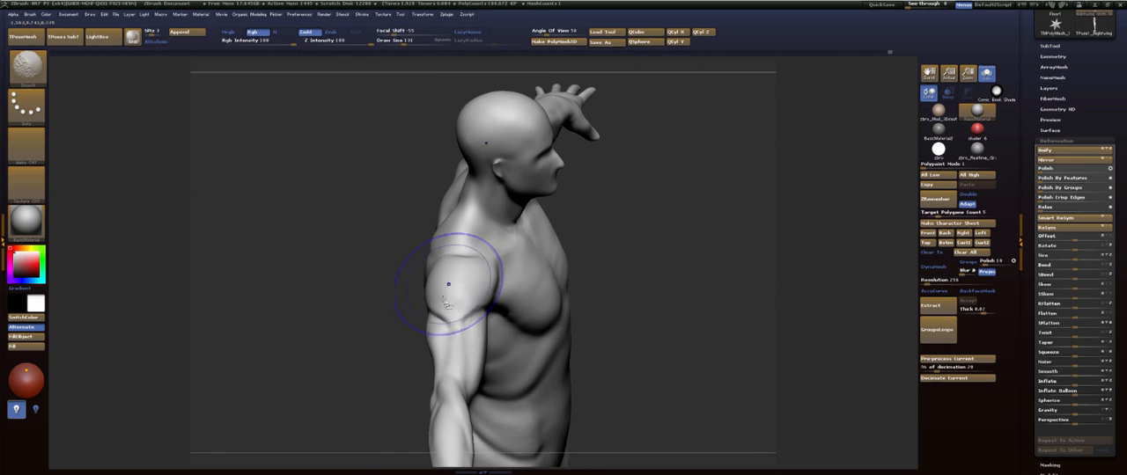
pyautogui.moveTo(610, 227); pyautogui.dragTo(688, 208)
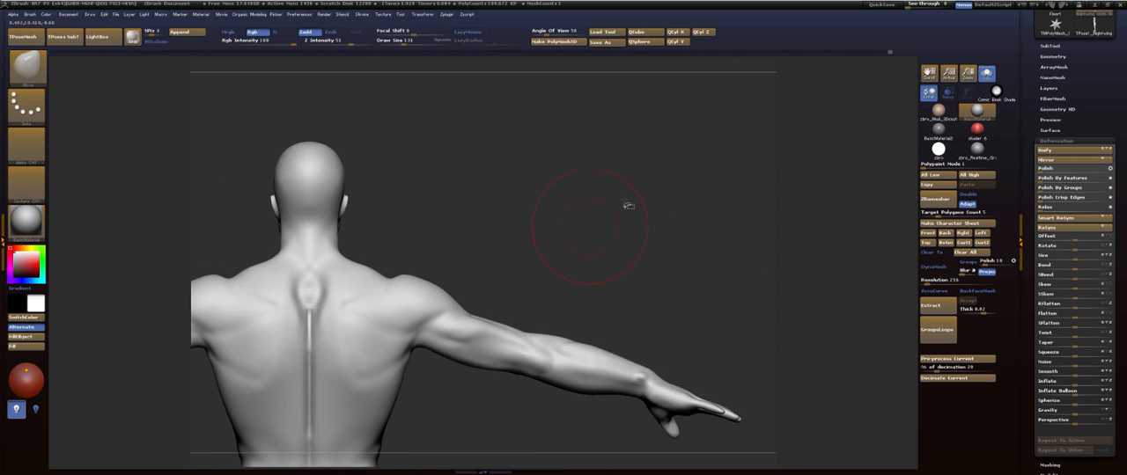
pyautogui.moveTo(568, 217)
pyautogui.keyDown('alt'); pyautogui.mouseDown()
pyautogui.moveTo(619, 194)
pyautogui.moveTo(629, 220)
pyautogui.mouseUp(); pyautogui.keyUp('alt')
pyautogui.moveTo(629, 220)
pyautogui.mouseDown()
pyautogui.moveTo(599, 211)
pyautogui.moveTo(660, 221)
pyautogui.moveTo(646, 191)
pyautogui.moveTo(656, 252)
pyautogui.moveTo(647, 256)
pyautogui.mouseUp()
# - Adjust the outline of the arm and forearm with a smaller Move brush
pyautogui.moveTo(654, 194)
pyautogui.mouseDown()
pyautogui.moveTo(617, 184)
pyautogui.moveTo(552, 192)
pyautogui.mouseUp()
pyautogui.moveTo(643, 224)
pyautogui.mouseDown()
pyautogui.moveTo(559, 241)
pyautogui.moveTo(563, 226)
pyautogui.mouseUp()
pyautogui.moveTo(518, 257)
pyautogui.mouseDown(button='right')
pyautogui.moveTo(403, 221)
pyautogui.moveTo(411, 214)
pyautogui.moveTo(428, 217)
pyautogui.moveTo(431, 284)
pyautogui.moveTo(440, 144)
pyautogui.moveTo(375, 276)
pyautogui.mouseUp(button='right')
pyautogui.moveTo(411, 185); pyautogui.dragTo(475, 214, button='right')
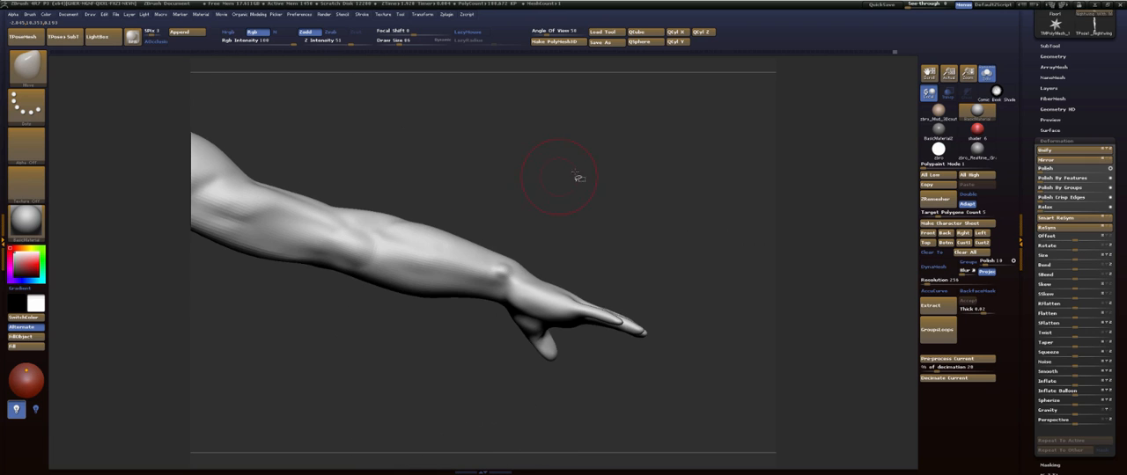
# - Place a canvas snapshot of an early undo-history state beside the current figure to compare both in front view
pyautogui.moveTo(578, 178)
pyautogui.keyDown('alt'); pyautogui.mouseDown(button='right')
pyautogui.moveTo(587, 165)
pyautogui.moveTo(643, 163)
pyautogui.moveTo(546, 161)
pyautogui.moveTo(527, 173)
pyautogui.moveTo(360, 143)
pyautogui.moveTo(222, 160)
pyautogui.mouseUp(button='right'); pyautogui.keyUp('alt')
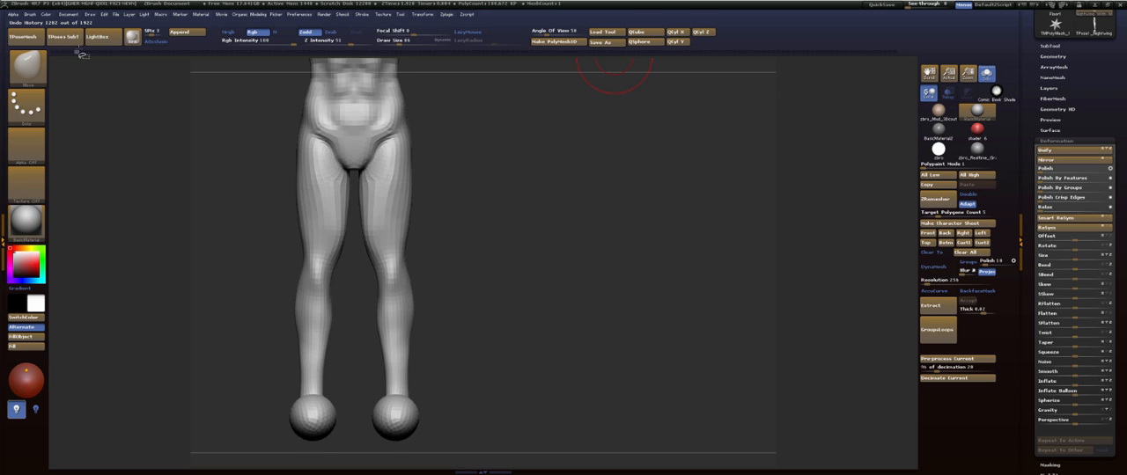
pyautogui.click(81, 54)
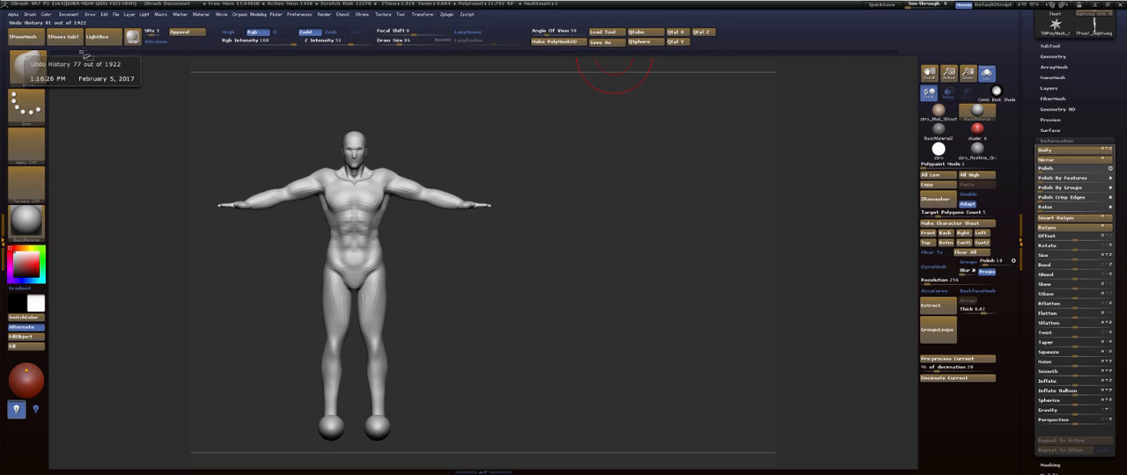
pyautogui.click(82, 56)
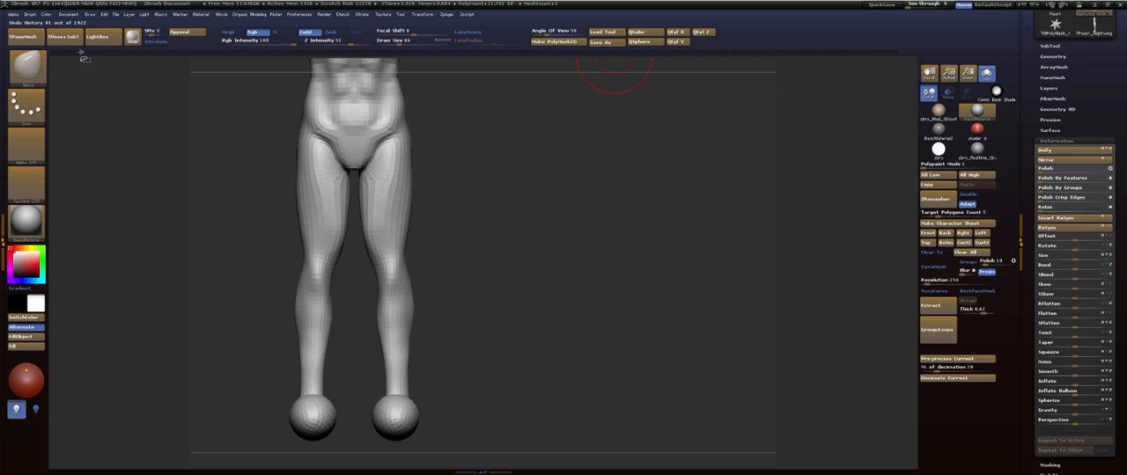
pyautogui.click(83, 57)
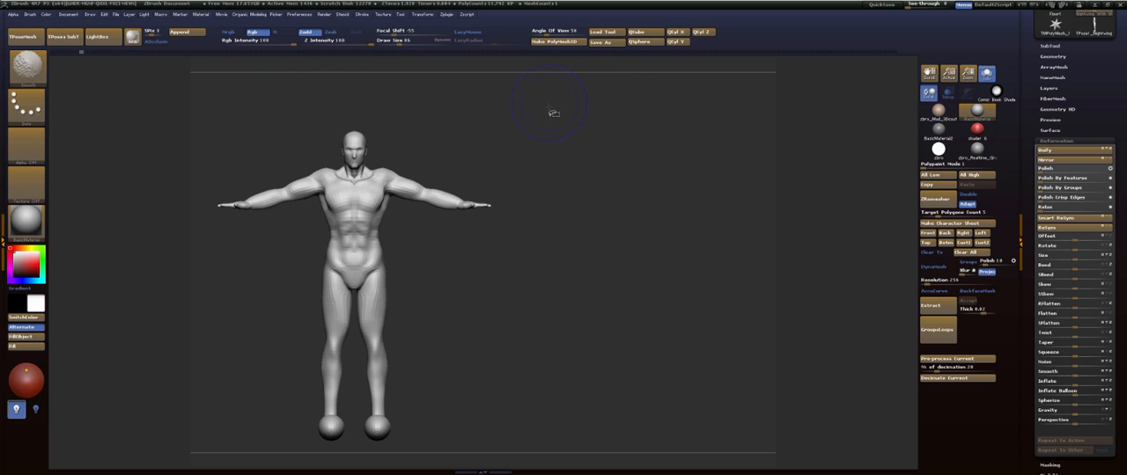
pyautogui.hotkey('shift', 's')
pyautogui.moveTo(583, 241)
pyautogui.keyDown('alt'); pyautogui.mouseDown()
pyautogui.moveTo(776, 243)
pyautogui.moveTo(790, 233)
pyautogui.mouseUp(); pyautogui.keyUp('alt')
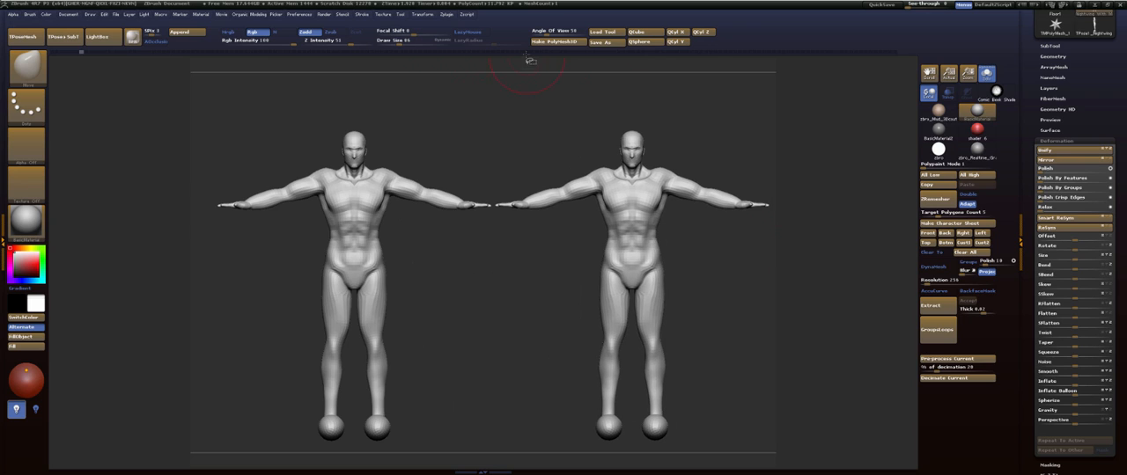
pyautogui.moveTo(530, 52); pyautogui.dragTo(904, 71)
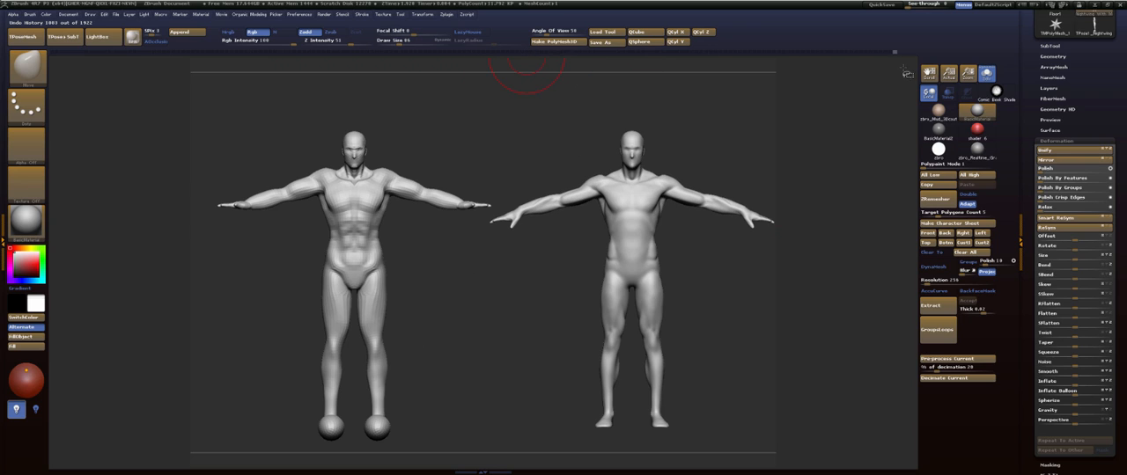
pyautogui.keyDown('alt'); pyautogui.moveTo(728, 150); pyautogui.dragTo(718, 157); pyautogui.keyUp('alt')
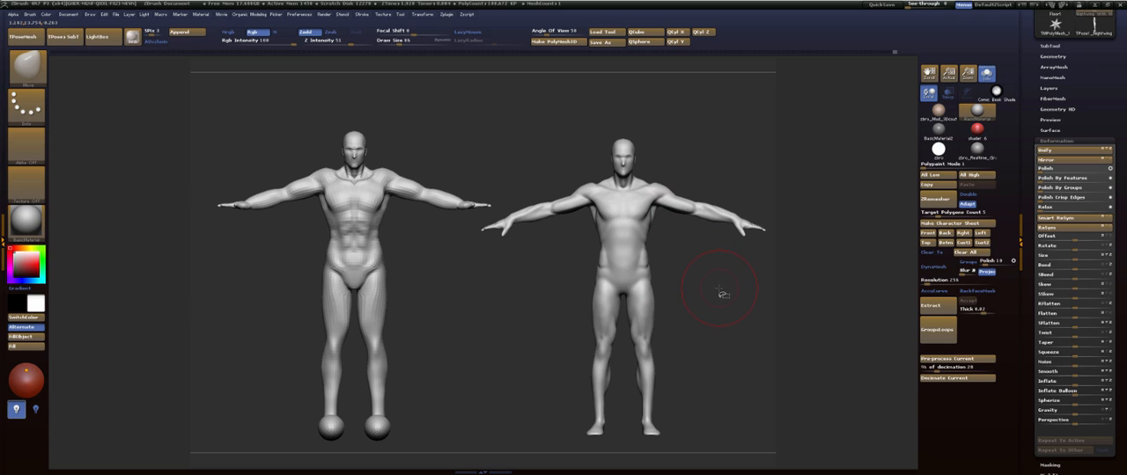
# - Clear the front-view snapshot and place an early undo-history snapshot beside the current figure to compare both in side profile
pyautogui.hotkey('ctrl', 'n')
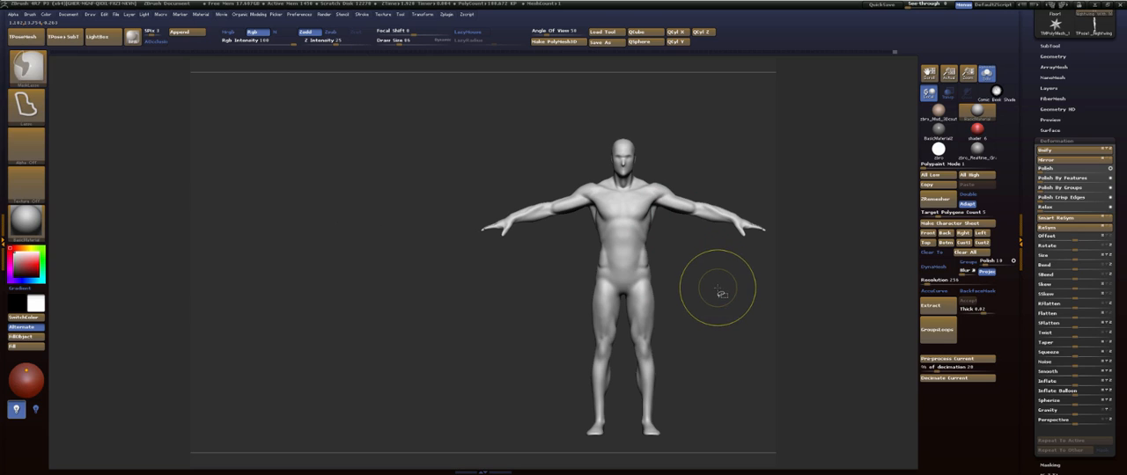
pyautogui.keyDown('alt'); pyautogui.moveTo(720, 295); pyautogui.dragTo(499, 276); pyautogui.keyUp('alt')
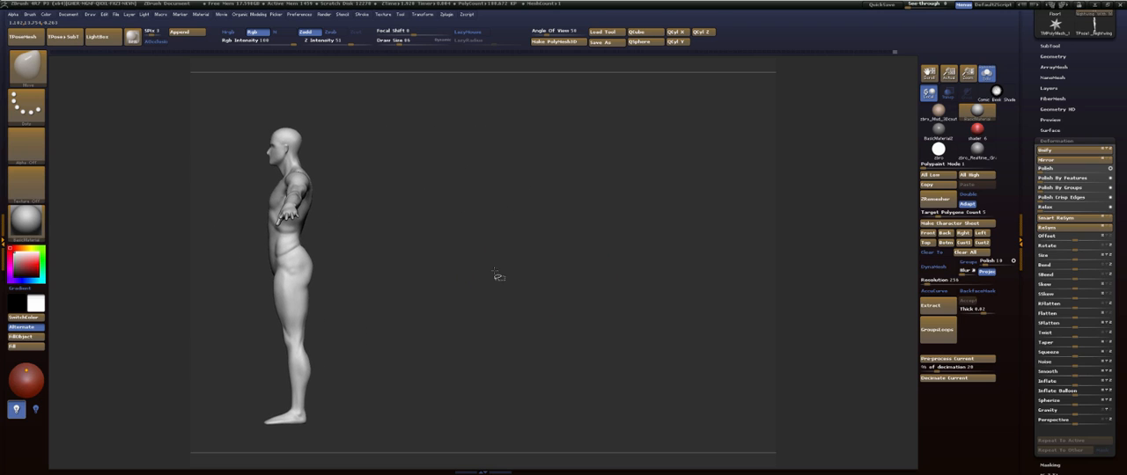
pyautogui.click(71, 56)
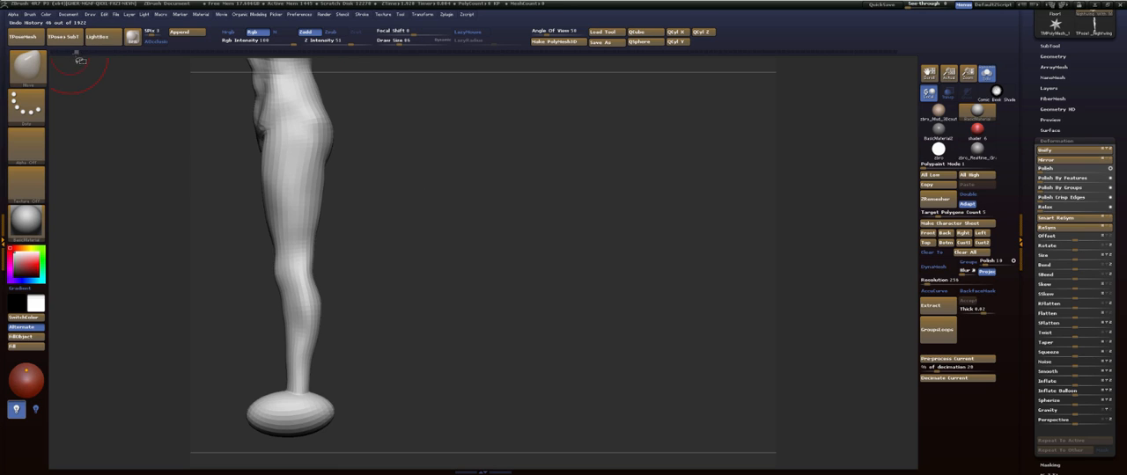
pyautogui.moveTo(82, 62); pyautogui.dragTo(86, 62)
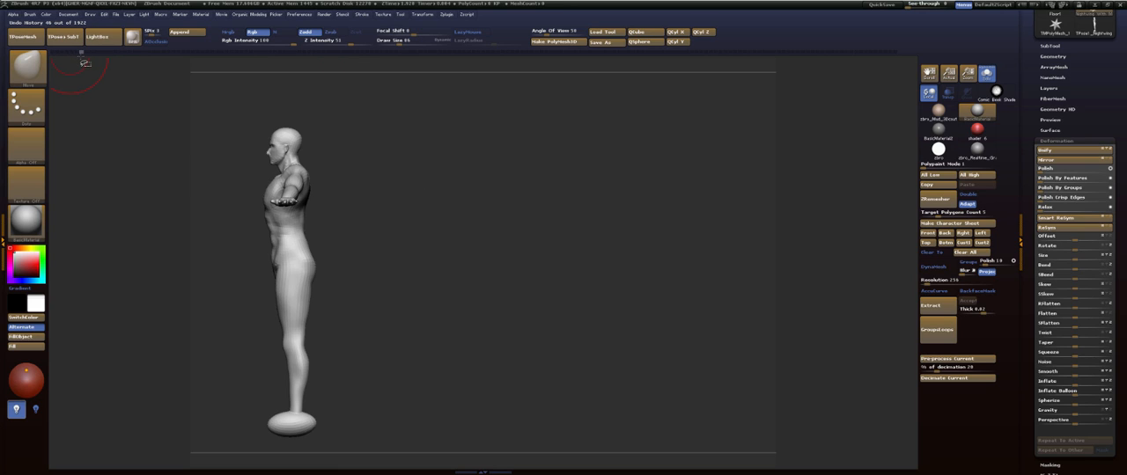
pyautogui.hotkey('shift', 's')
pyautogui.moveTo(532, 252)
pyautogui.keyDown('alt'); pyautogui.mouseDown()
pyautogui.moveTo(704, 258)
pyautogui.moveTo(861, 245)
pyautogui.moveTo(619, 255)
pyautogui.mouseUp(); pyautogui.keyUp('alt')
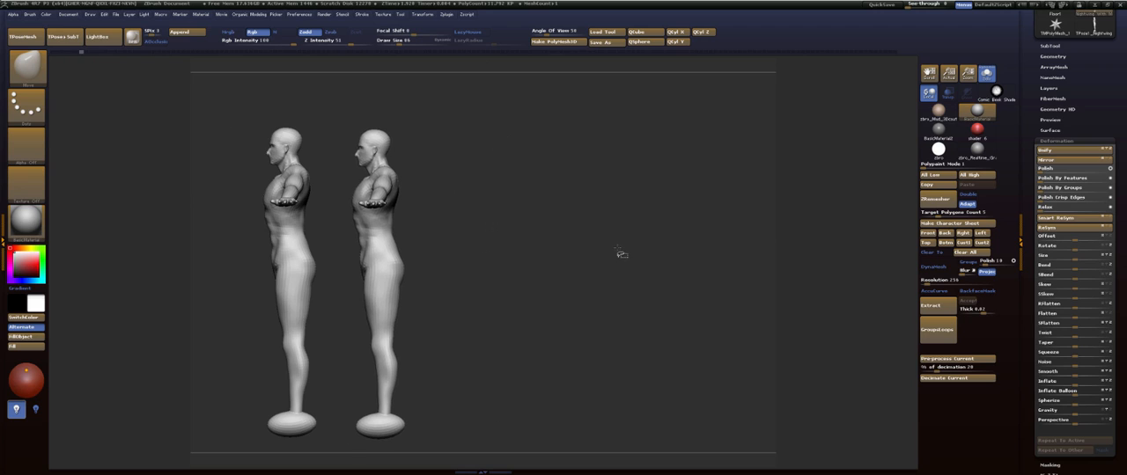
pyautogui.click(891, 53)
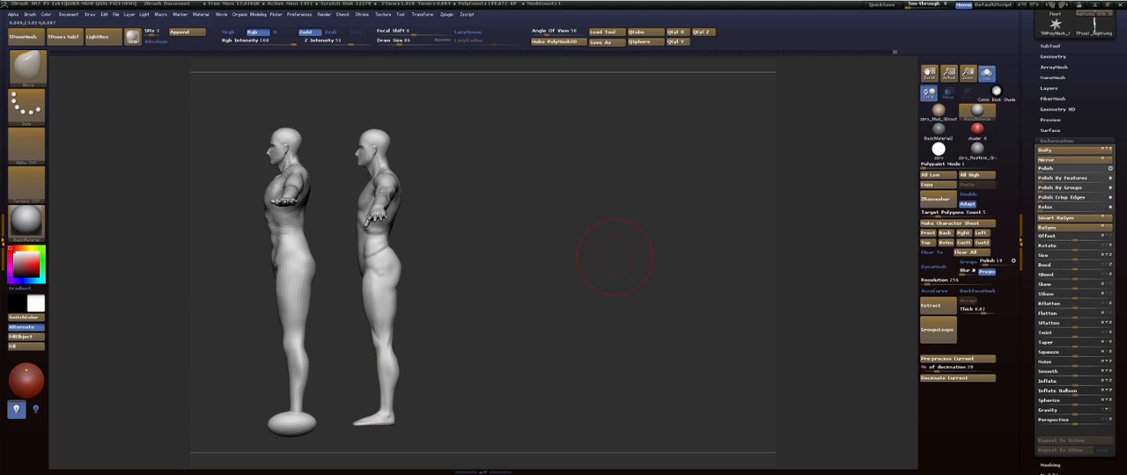
pyautogui.moveTo(1006, 300); pyautogui.dragTo(701, 340)
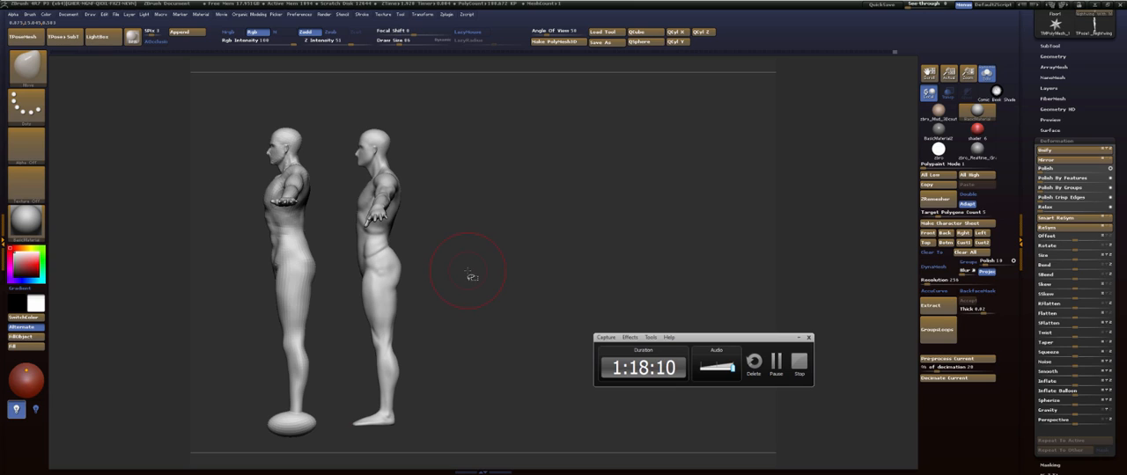
# - Softly build up the oblique and lower abdomen above the hip crest with an enlarged FormSoft brush
pyautogui.moveTo(475, 283)
pyautogui.mouseDown()
pyautogui.moveTo(433, 288)
pyautogui.moveTo(556, 296)
pyautogui.moveTo(692, 244)
pyautogui.moveTo(712, 161)
pyautogui.moveTo(643, 174)
pyautogui.mouseUp()
pyautogui.moveTo(697, 156)
pyautogui.mouseDown()
pyautogui.moveTo(607, 160)
pyautogui.moveTo(659, 163)
pyautogui.moveTo(640, 167)
pyautogui.moveTo(666, 302)
pyautogui.moveTo(654, 305)
pyautogui.moveTo(604, 85)
pyautogui.mouseUp()
pyautogui.press('b')
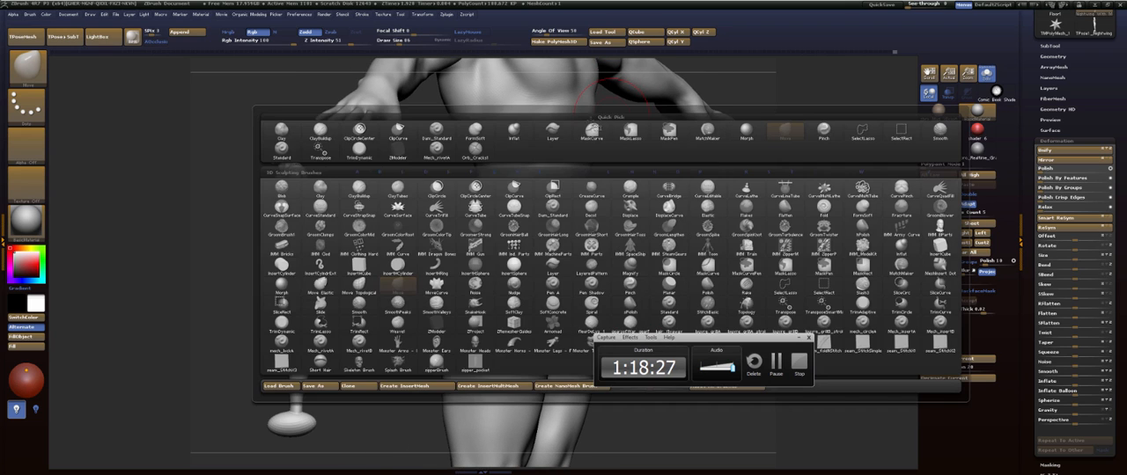
pyautogui.press('t')
pyautogui.press('d')
pyautogui.press(']')
pyautogui.press(']')
pyautogui.press(']')
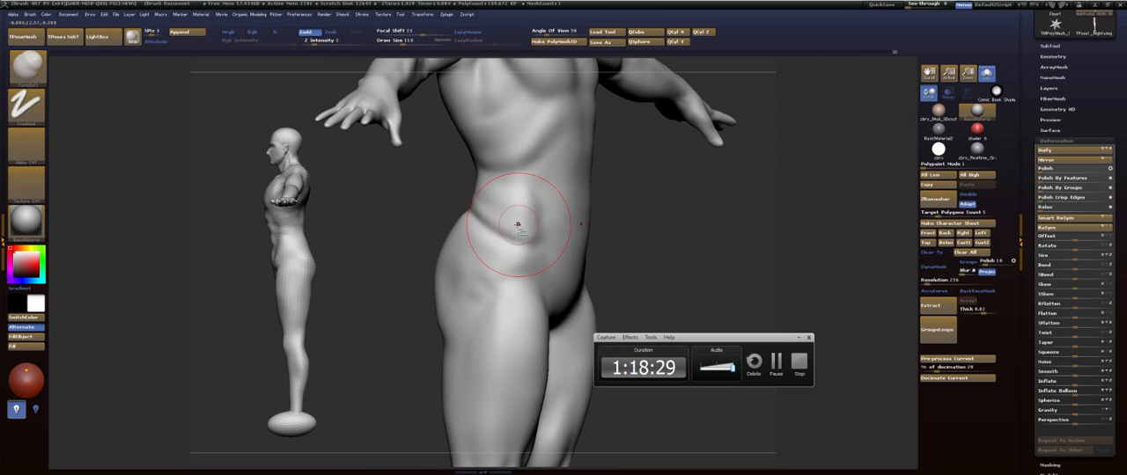
pyautogui.moveTo(477, 190)
pyautogui.keyDown('shift'); pyautogui.mouseDown()
pyautogui.moveTo(503, 211)
pyautogui.moveTo(490, 195)
pyautogui.mouseUp(); pyautogui.keyUp('shift')
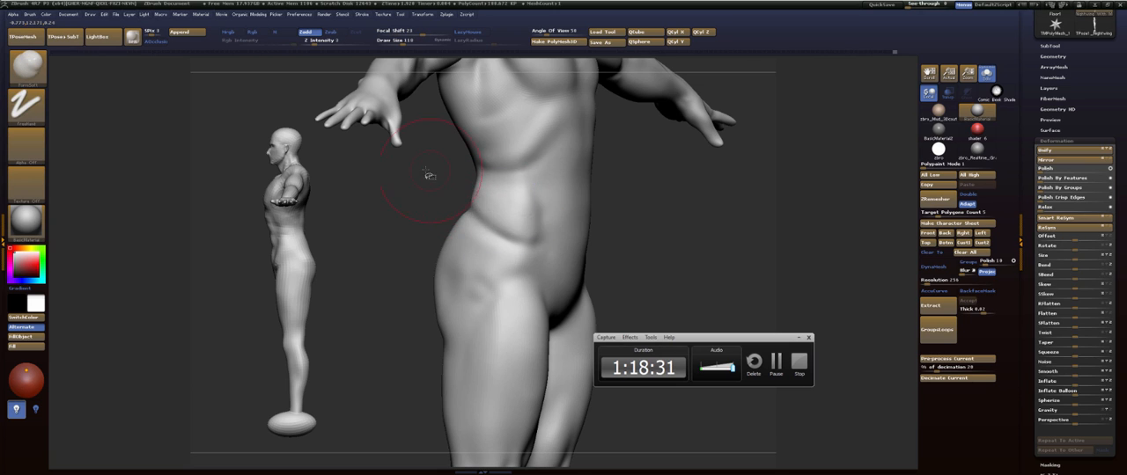
pyautogui.moveTo(428, 176)
pyautogui.mouseDown()
pyautogui.moveTo(604, 202)
pyautogui.moveTo(567, 212)
pyautogui.moveTo(567, 224)
pyautogui.moveTo(532, 215)
pyautogui.moveTo(531, 234)
pyautogui.moveTo(534, 199)
pyautogui.moveTo(511, 215)
pyautogui.moveTo(478, 185)
pyautogui.mouseUp()
pyautogui.moveTo(501, 214); pyautogui.dragTo(514, 219)
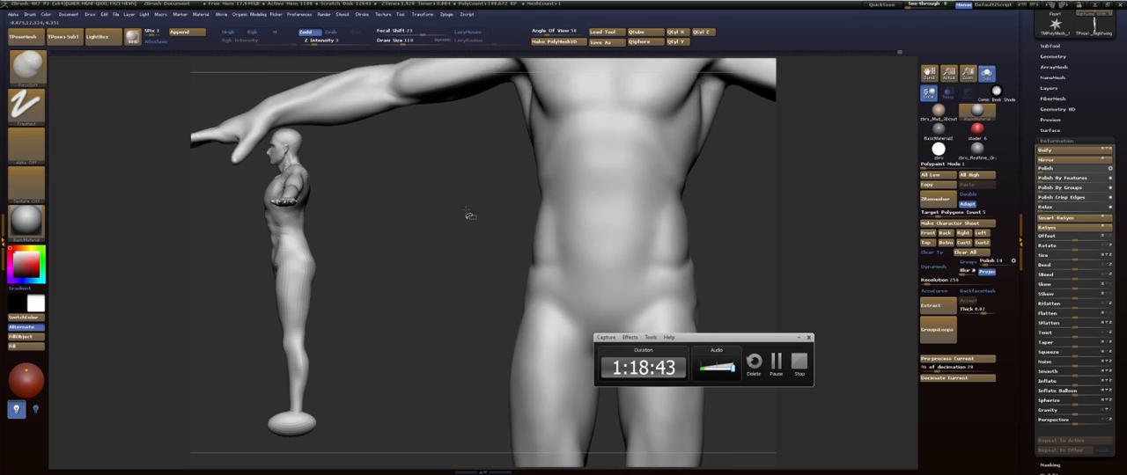
# - Smooth the outer hip and its transition into the upper thigh
pyautogui.press('f')
pyautogui.moveTo(582, 225)
pyautogui.keyDown('alt'); pyautogui.mouseDown()
pyautogui.moveTo(595, 208)
pyautogui.moveTo(613, 211)
pyautogui.moveTo(581, 227)
pyautogui.moveTo(610, 226)
pyautogui.mouseUp(); pyautogui.keyUp('alt')
pyautogui.keyDown('shift'); pyautogui.moveTo(475, 250); pyautogui.dragTo(468, 258); pyautogui.keyUp('shift')
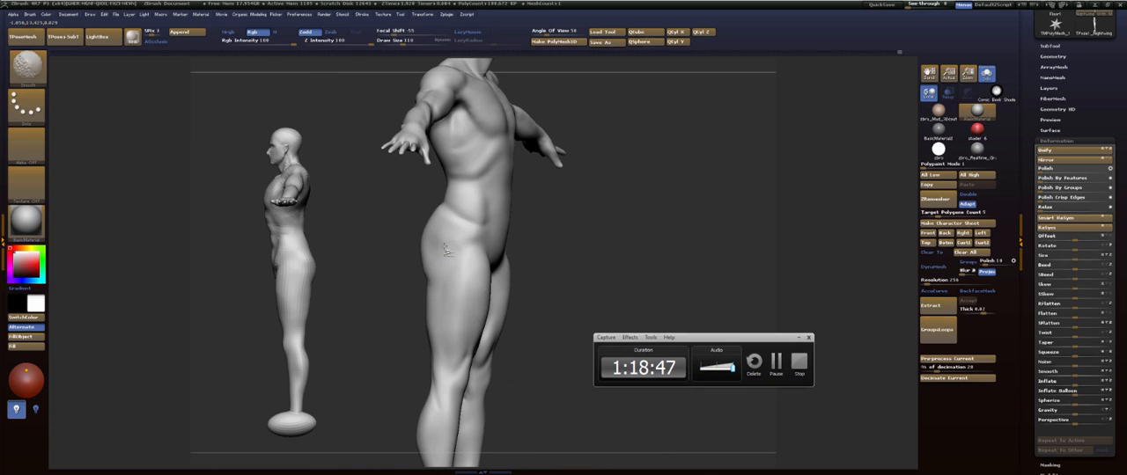
pyautogui.moveTo(578, 218)
pyautogui.mouseDown()
pyautogui.moveTo(607, 216)
pyautogui.moveTo(660, 166)
pyautogui.moveTo(648, 182)
pyautogui.moveTo(659, 181)
pyautogui.moveTo(652, 152)
pyautogui.moveTo(644, 176)
pyautogui.moveTo(616, 186)
pyautogui.mouseUp()
pyautogui.press('f')
pyautogui.moveTo(595, 227)
pyautogui.keyDown('alt'); pyautogui.mouseDown()
pyautogui.moveTo(590, 174)
pyautogui.moveTo(597, 234)
pyautogui.moveTo(616, 188)
pyautogui.moveTo(555, 187)
pyautogui.mouseUp(); pyautogui.keyUp('alt')
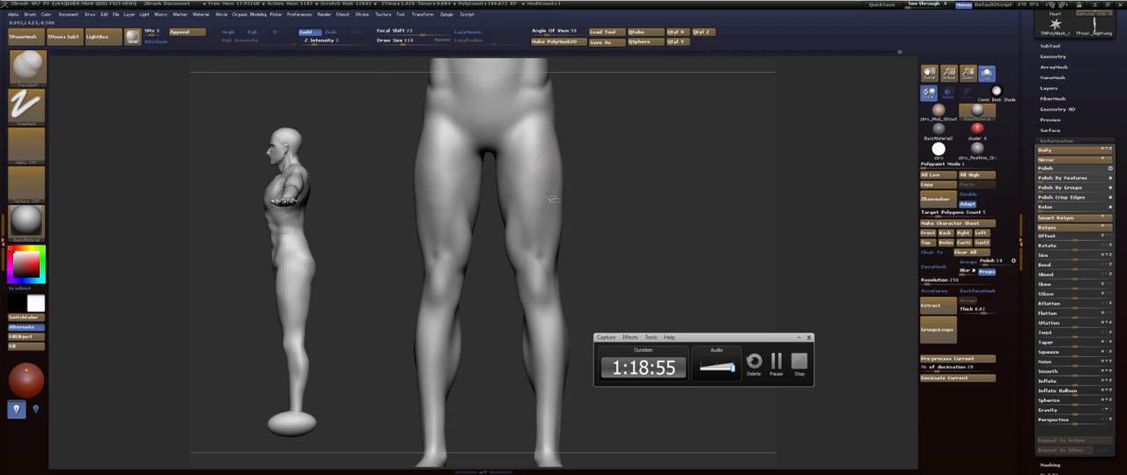
# - Smooth the front of the thighs above the knees and check the whole figure in profile
pyautogui.press('b')
pyautogui.press('s')
pyautogui.press('t')
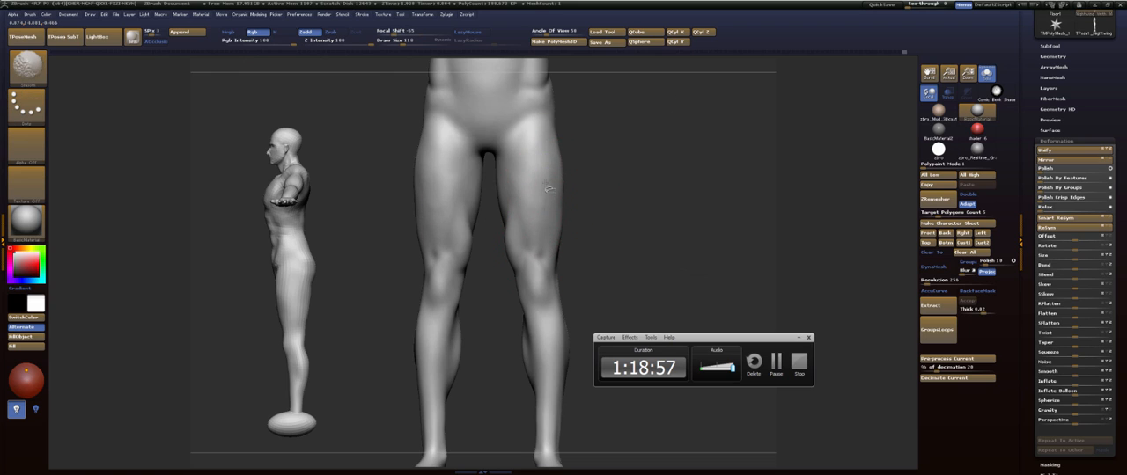
pyautogui.keyDown('shift'); pyautogui.moveTo(501, 245); pyautogui.dragTo(527, 249); pyautogui.keyUp('shift')
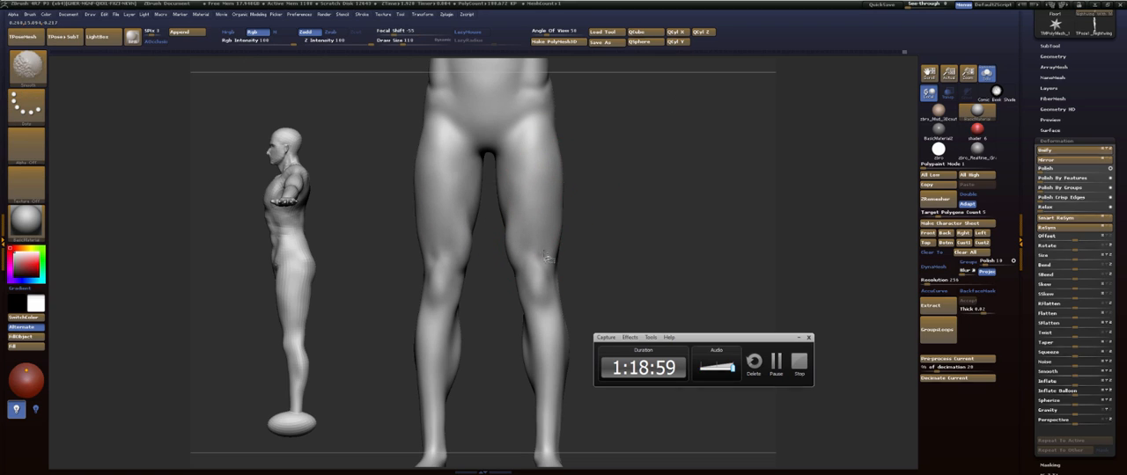
pyautogui.moveTo(599, 244)
pyautogui.mouseDown()
pyautogui.moveTo(592, 263)
pyautogui.moveTo(600, 256)
pyautogui.mouseUp()
pyautogui.keyDown('shift'); pyautogui.moveTo(523, 263); pyautogui.dragTo(525, 225); pyautogui.keyUp('shift')
pyautogui.moveTo(643, 151)
pyautogui.keyDown('alt'); pyautogui.mouseDown()
pyautogui.moveTo(629, 231)
pyautogui.moveTo(619, 191)
pyautogui.moveTo(627, 282)
pyautogui.moveTo(573, 257)
pyautogui.mouseUp(); pyautogui.keyUp('alt')
pyautogui.press('f')
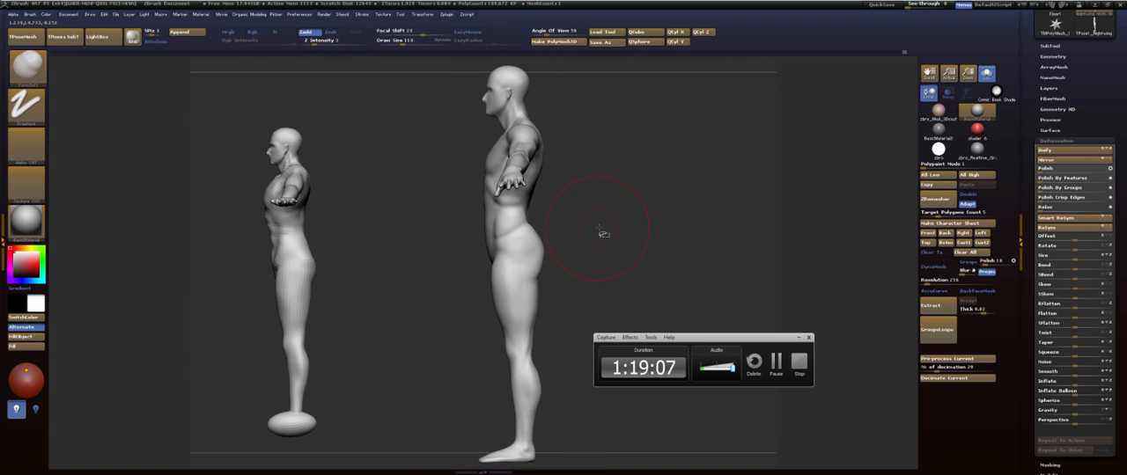